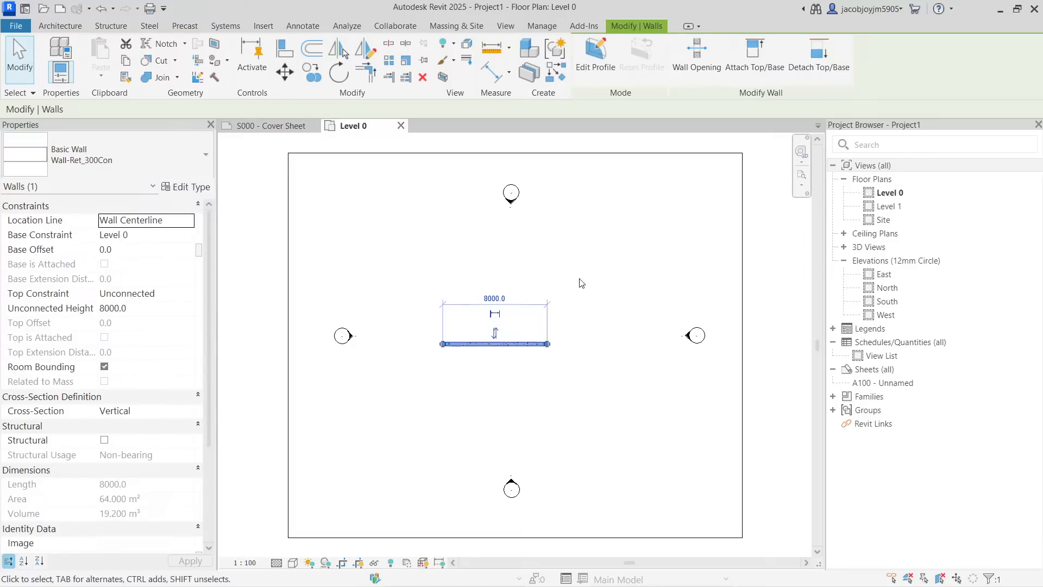
Step: Place a Standard wall foundation under the existing 8000 mm wall in the Level 0 floor plan
left_click(506, 27)
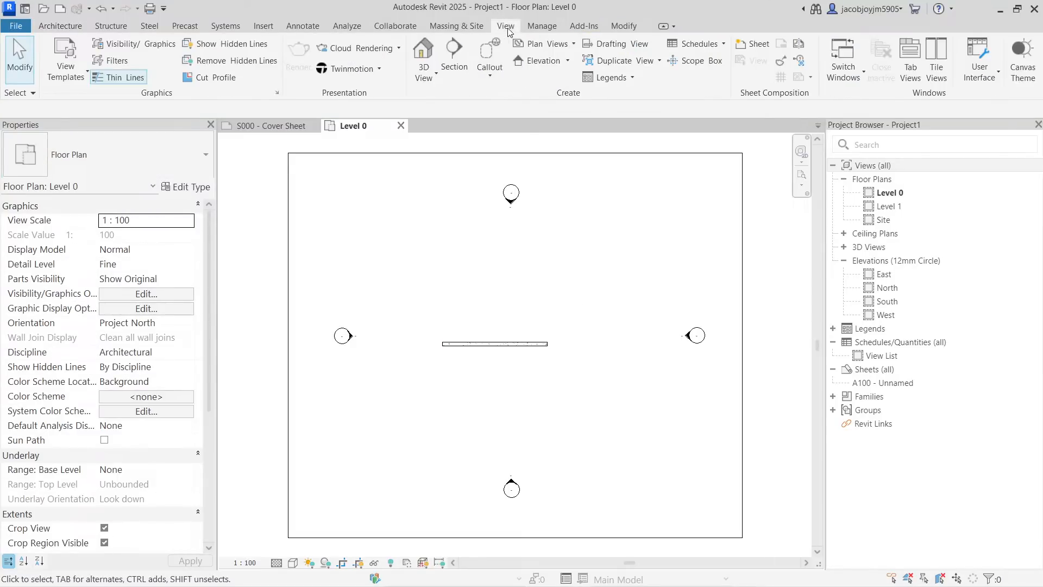
left_click(119, 31)
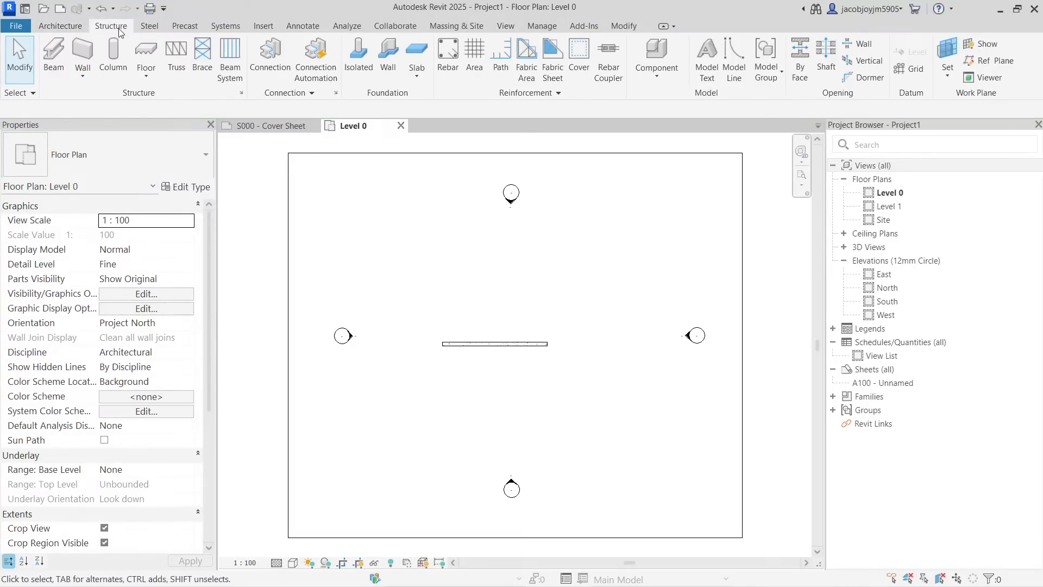
left_click(391, 65)
left_click(487, 343)
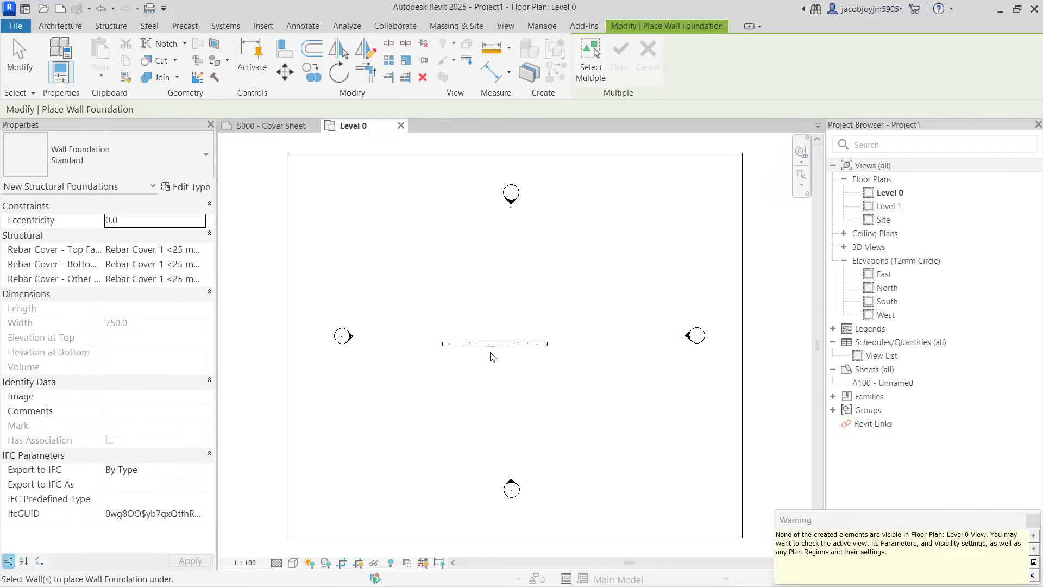
key("Escape")
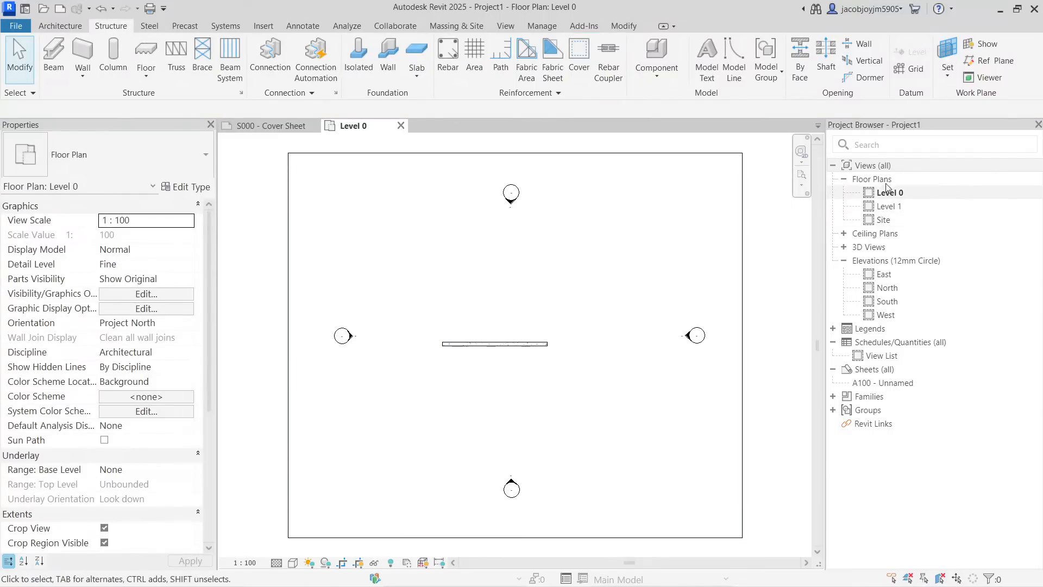
Step: Create new structural plan views for Level 0 and Level 1
left_click(506, 27)
left_click(543, 45)
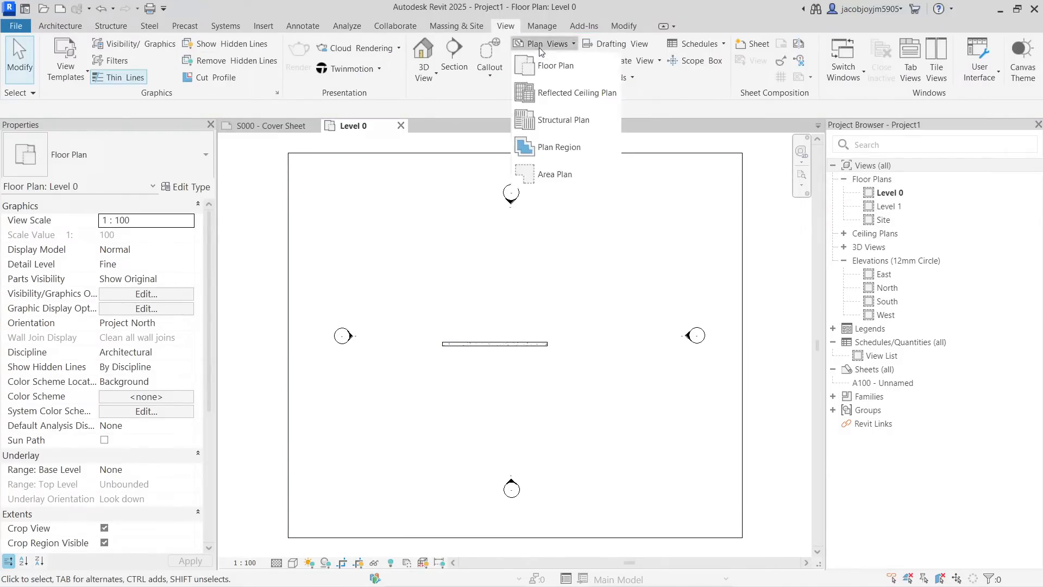
left_click(558, 125)
left_click(460, 252)
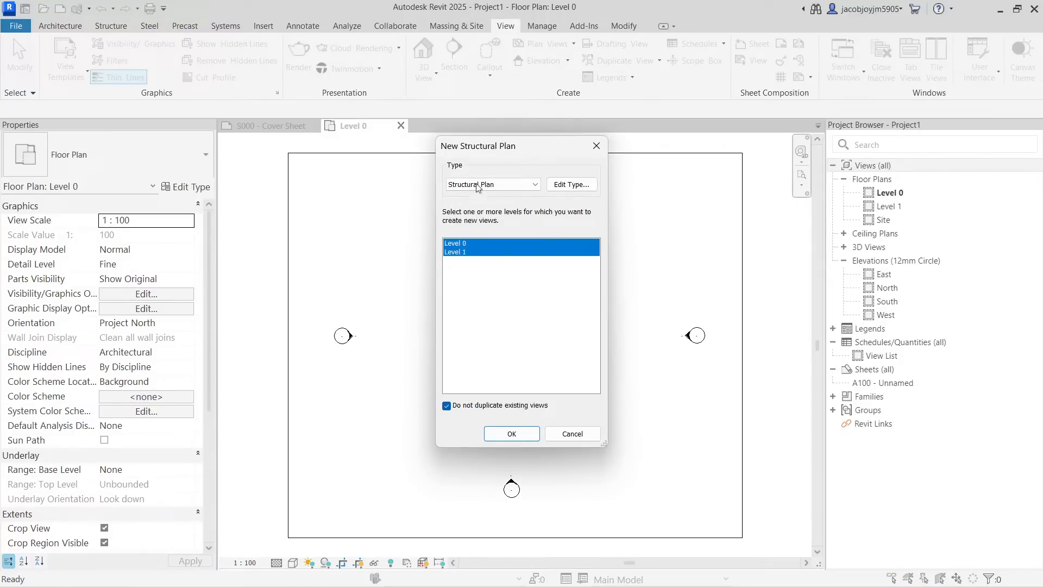
left_click(512, 433)
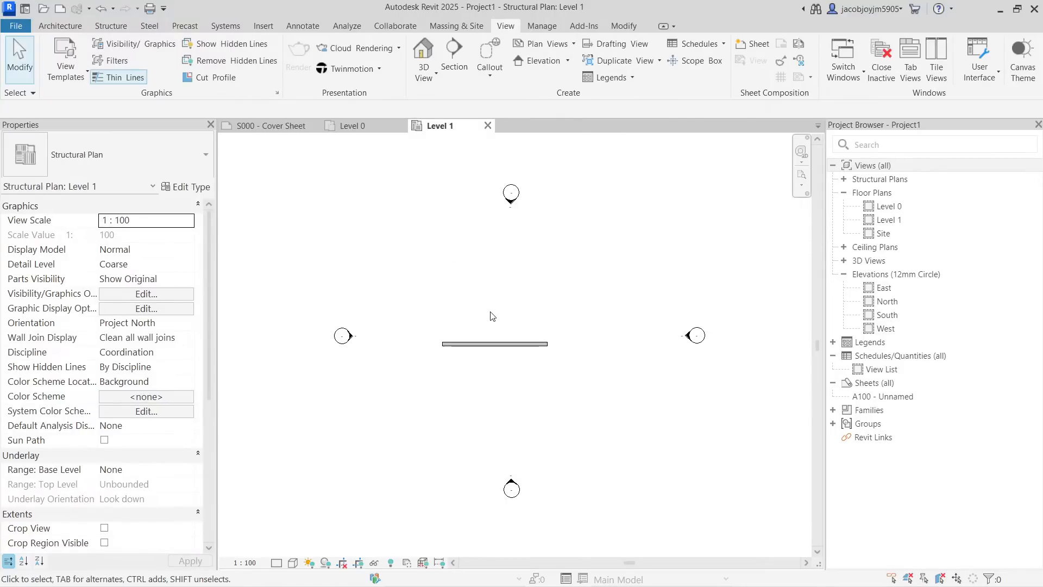
Step: Open the Level 0 structural plan and inspect the wall foundation and the wall above it
left_click(844, 179)
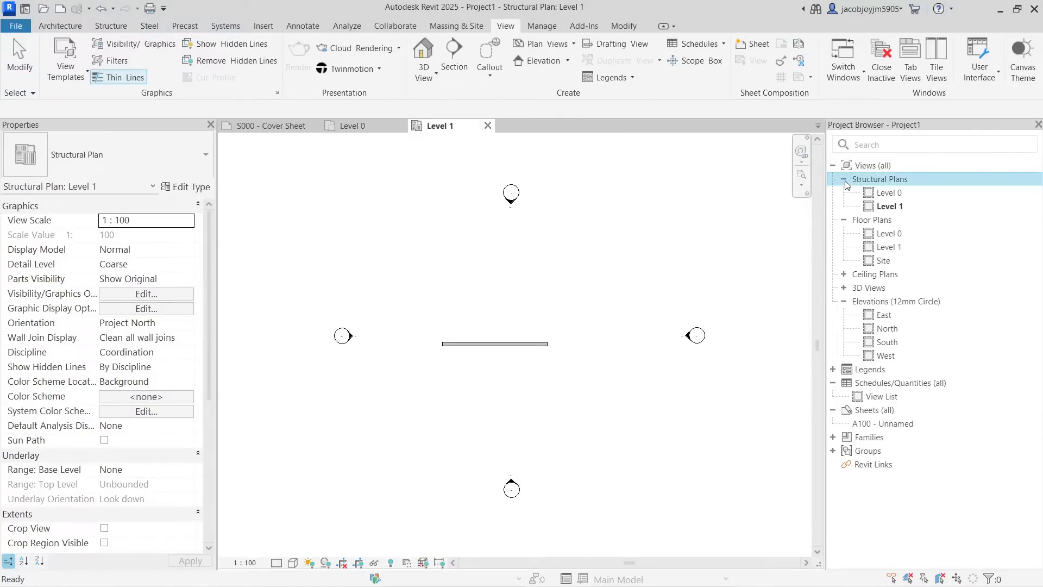
double_click(885, 195)
scroll(491, 353, "up", 4)
scroll(496, 332, "up", 1)
left_click(496, 325)
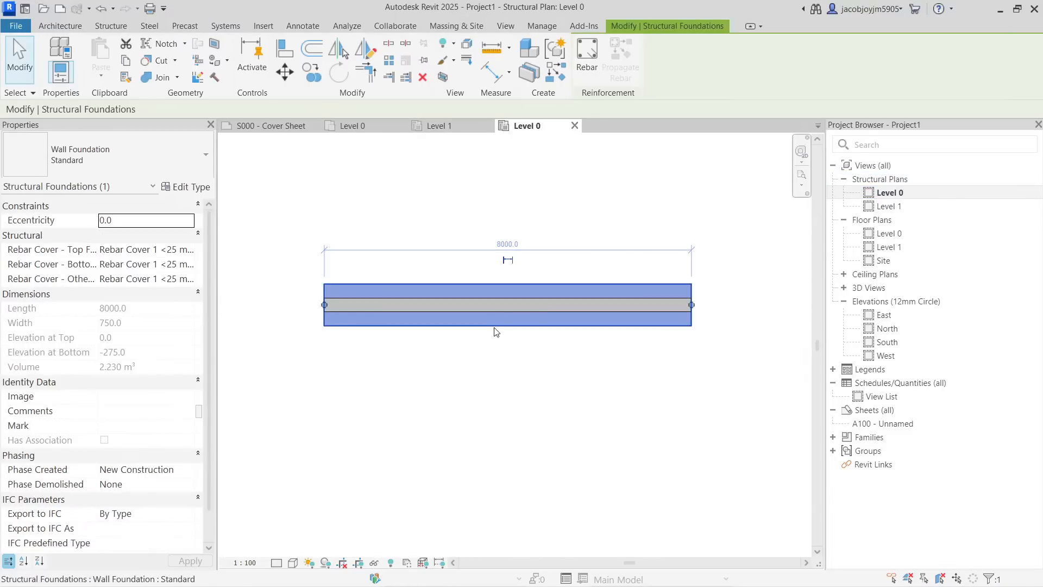
left_click(500, 306)
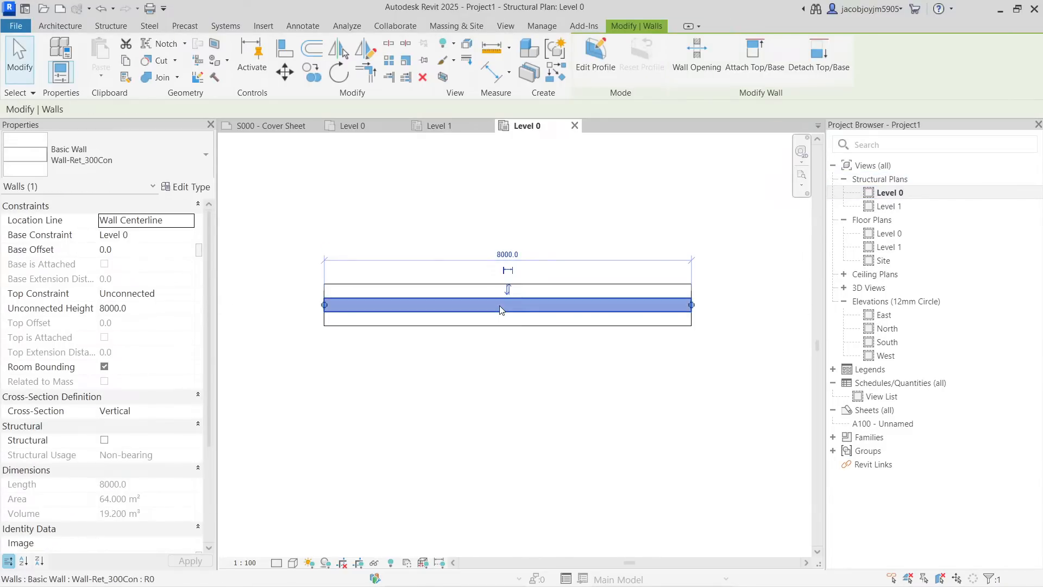
left_click(509, 371)
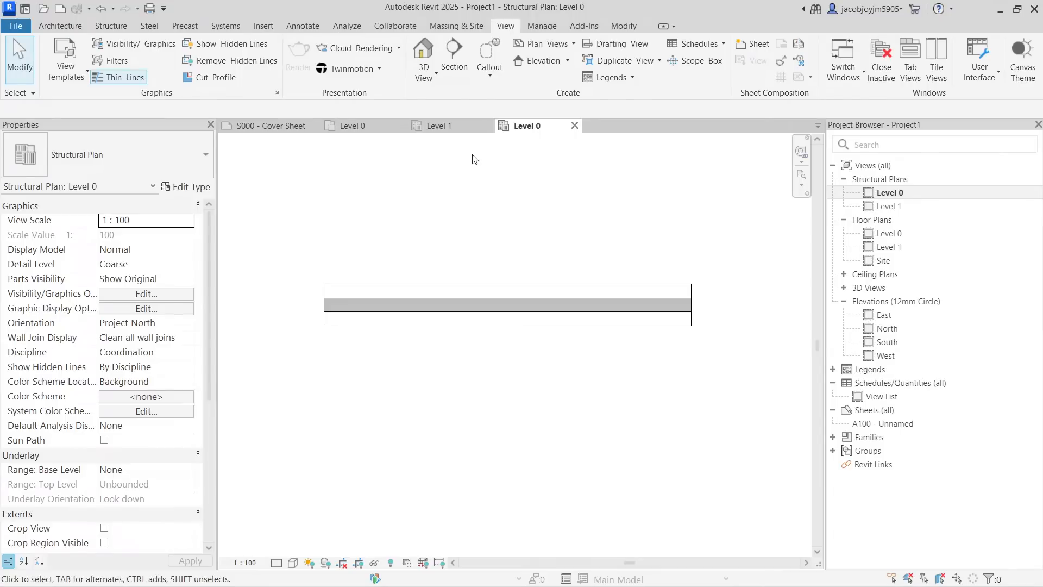
Step: Cut a vertical building section across the wall and its foundation, and open the section view
left_click(454, 55)
left_click(480, 251)
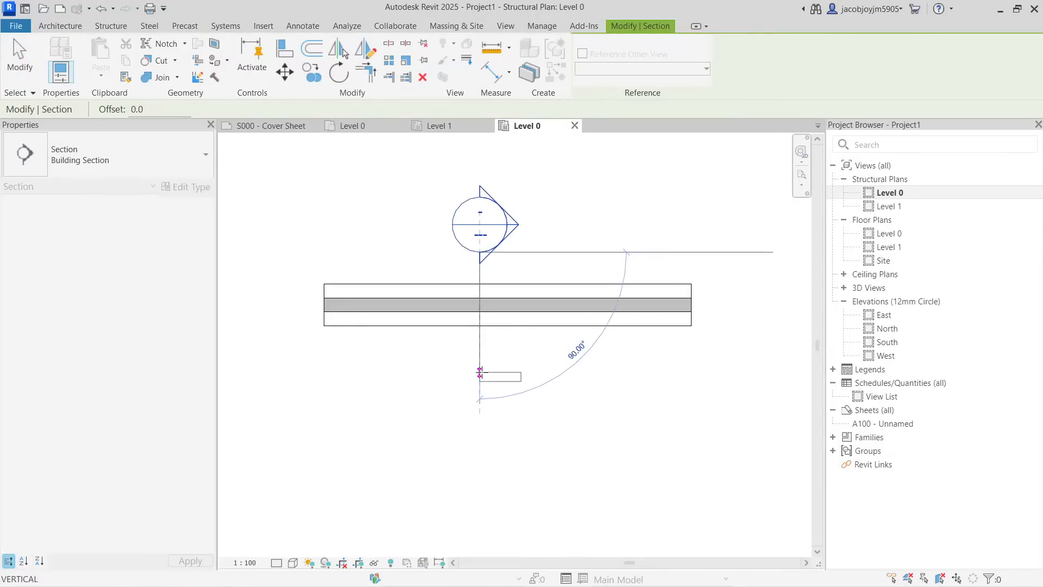
left_click(480, 372)
right_click(506, 304)
left_click(552, 270)
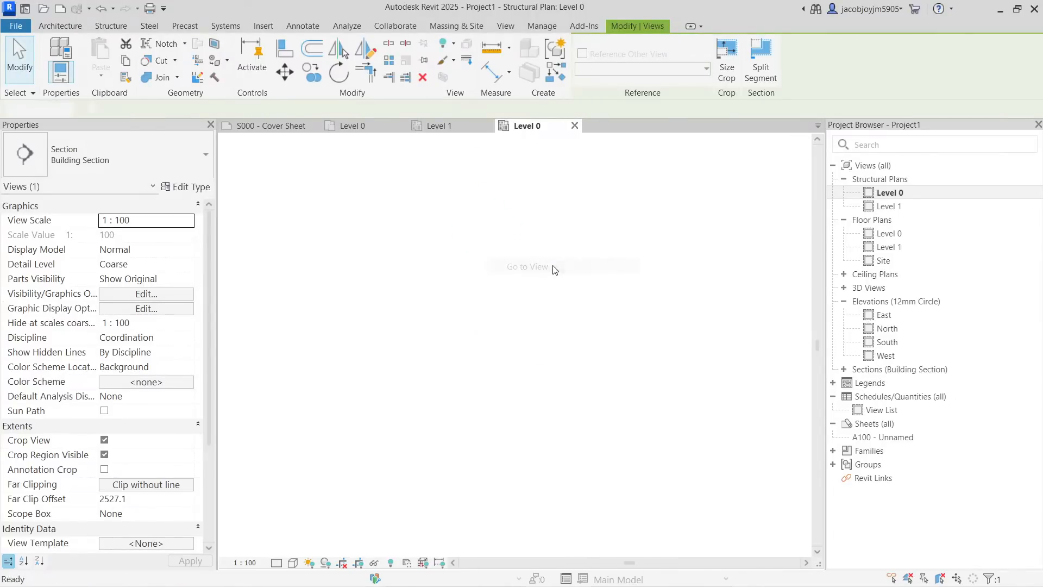
scroll(530, 492, "up", 5)
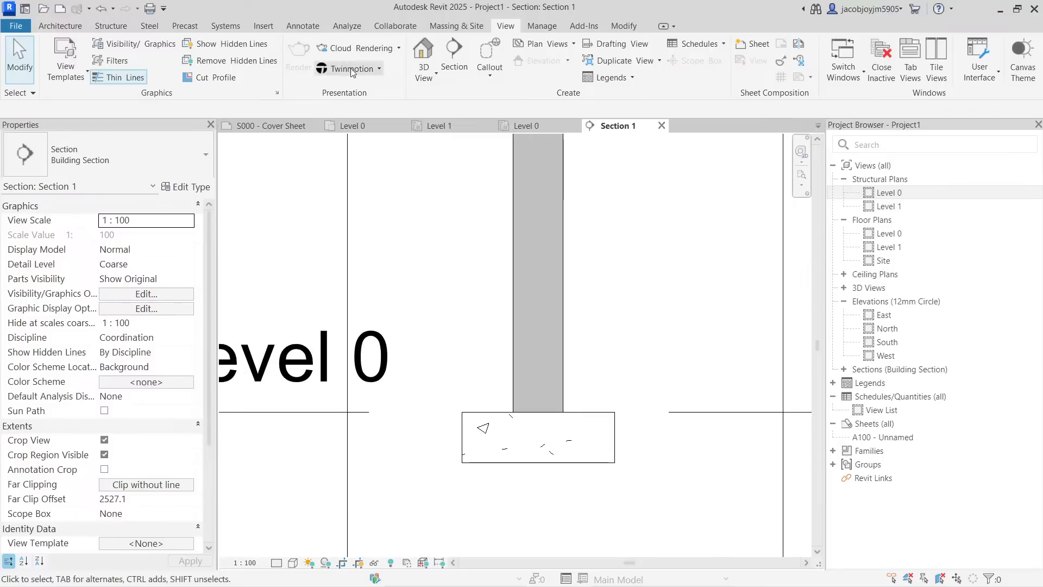
Step: Start adding rebar to the wall foundation, accept the rebar shape definition settings and choose to load a rebar shape family
left_click(484, 419)
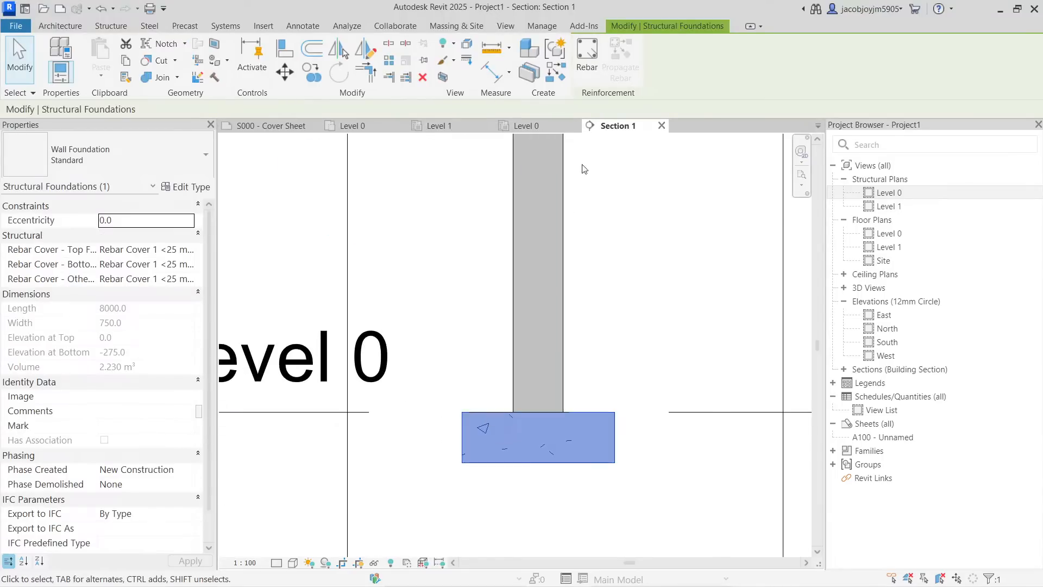
left_click(586, 55)
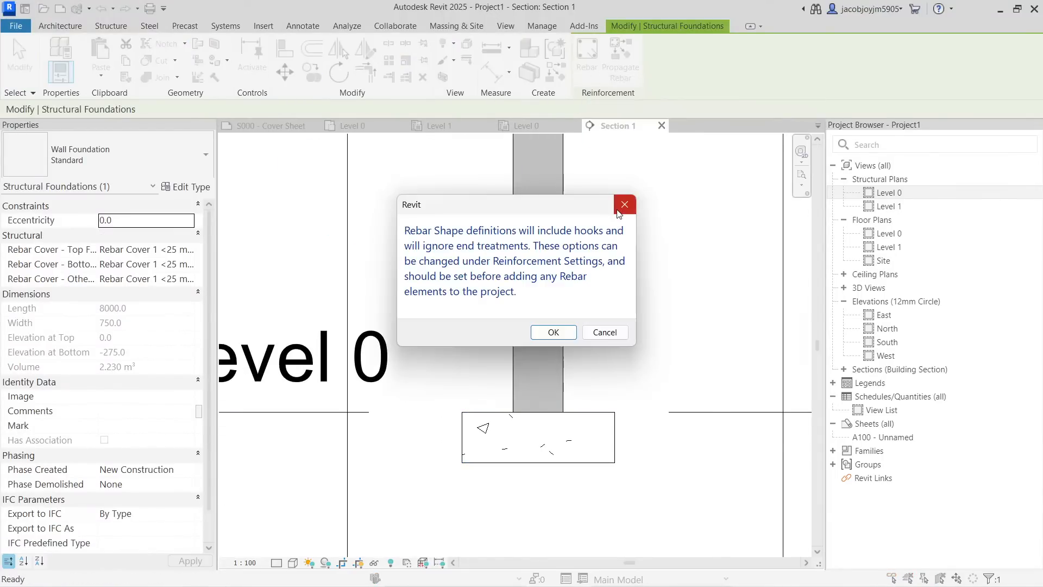
left_click(553, 332)
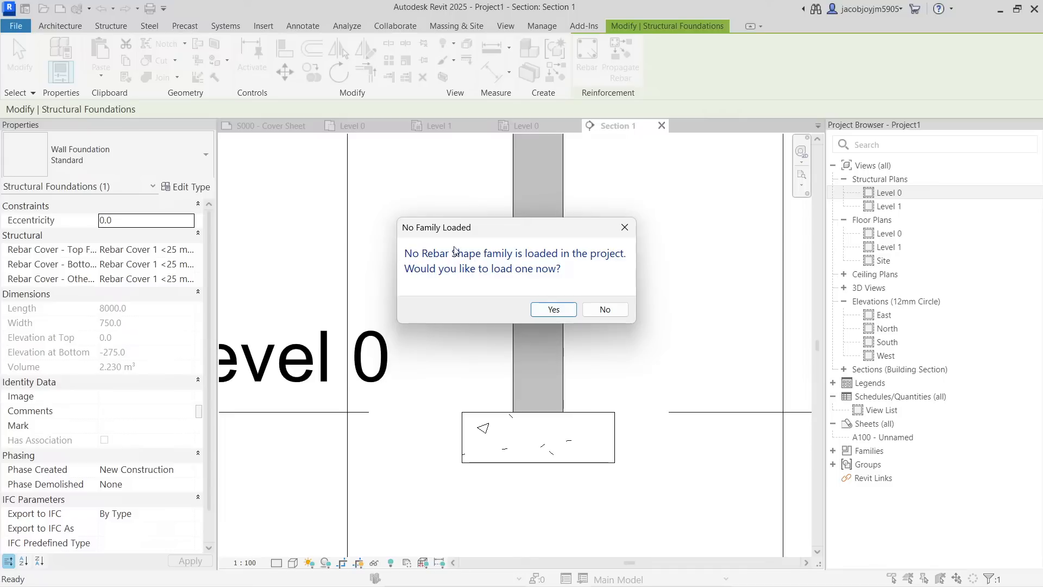
left_click(553, 310)
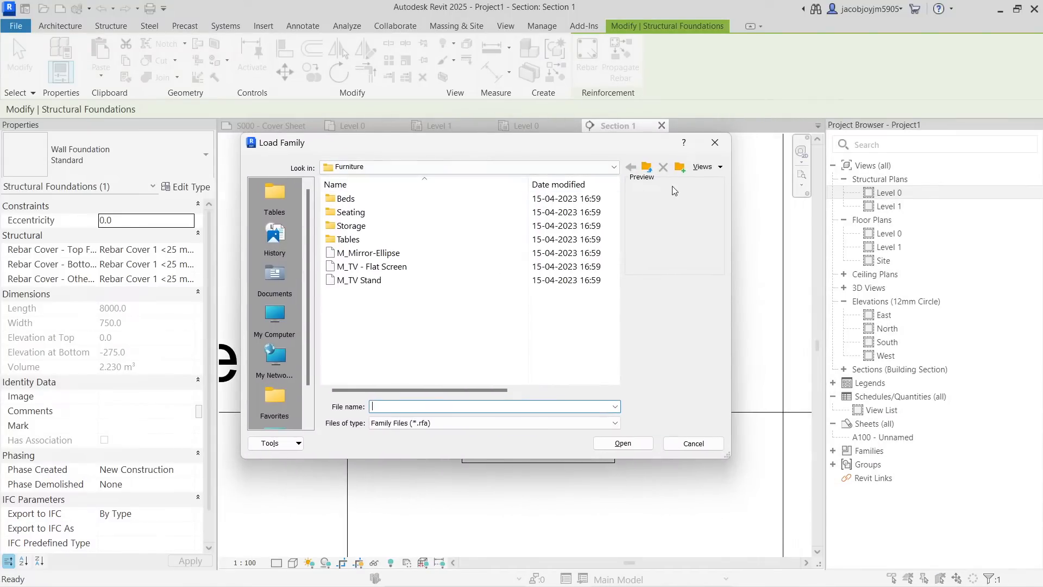
Step: Browse from the Furniture folder to the Structural Rebar Shapes folder in the US family library
left_click(645, 167)
scroll(399, 333, "down", 6)
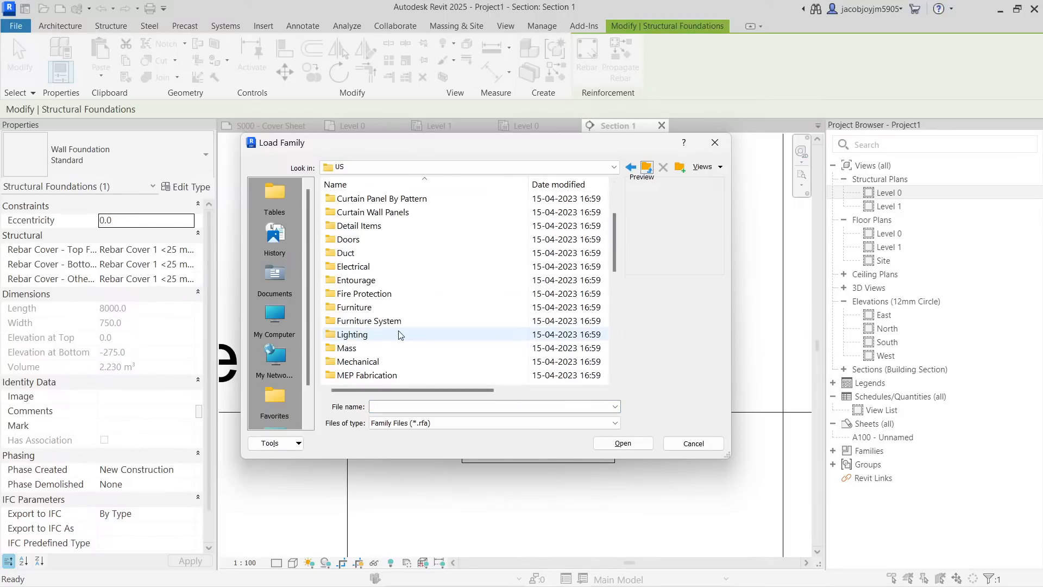
scroll(400, 334, "down", 2)
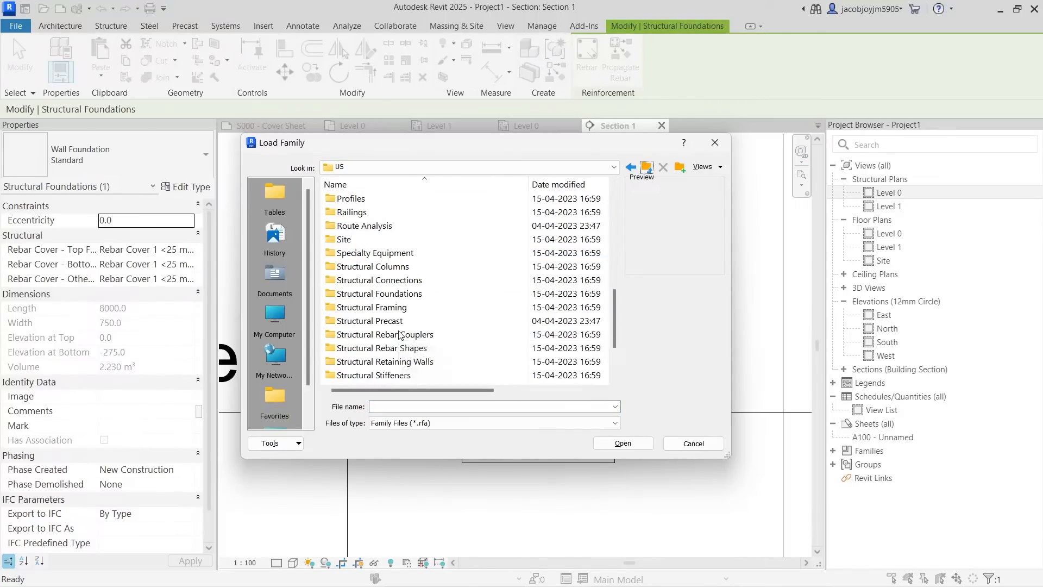
left_click(391, 308)
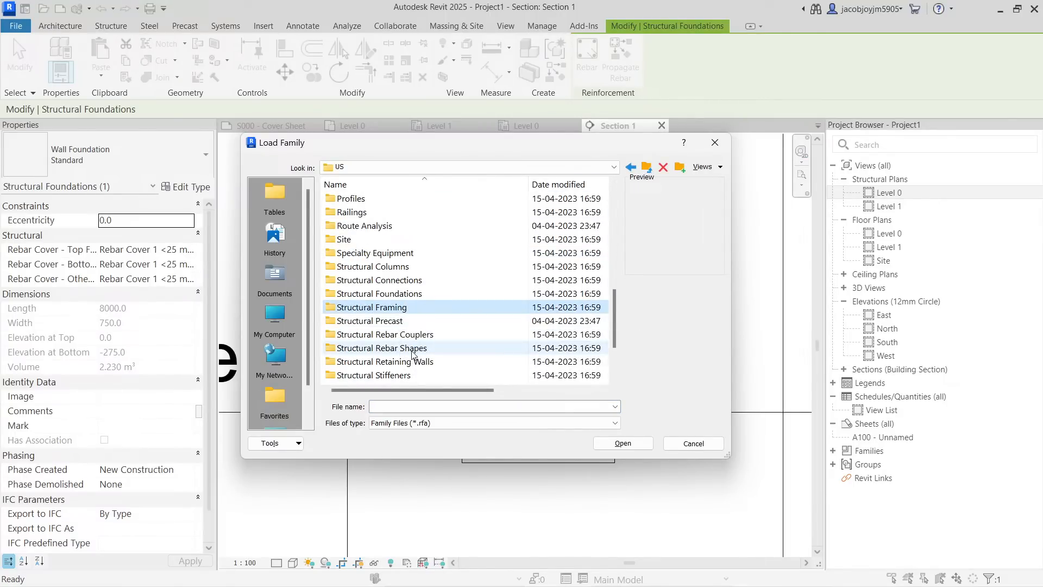
scroll(414, 355, "down", 2)
left_click(443, 267)
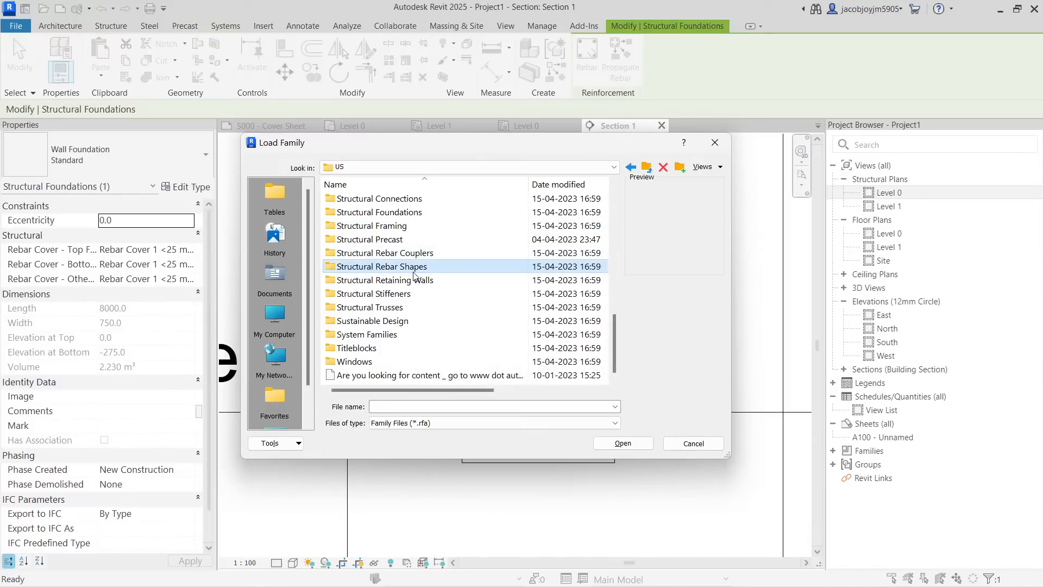
double_click(444, 266)
Step: Load all rebar shape families from M_00 through M_T9 and leave rebar placement
left_click(422, 200)
scroll(426, 309, "down", 1)
scroll(426, 310, "down", 7)
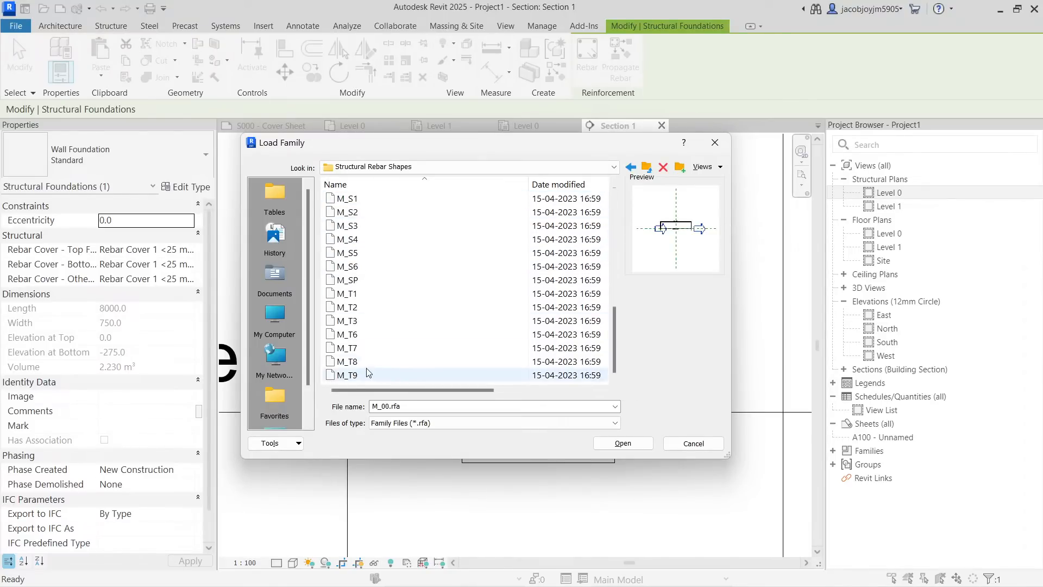
left_click(364, 375, "shift")
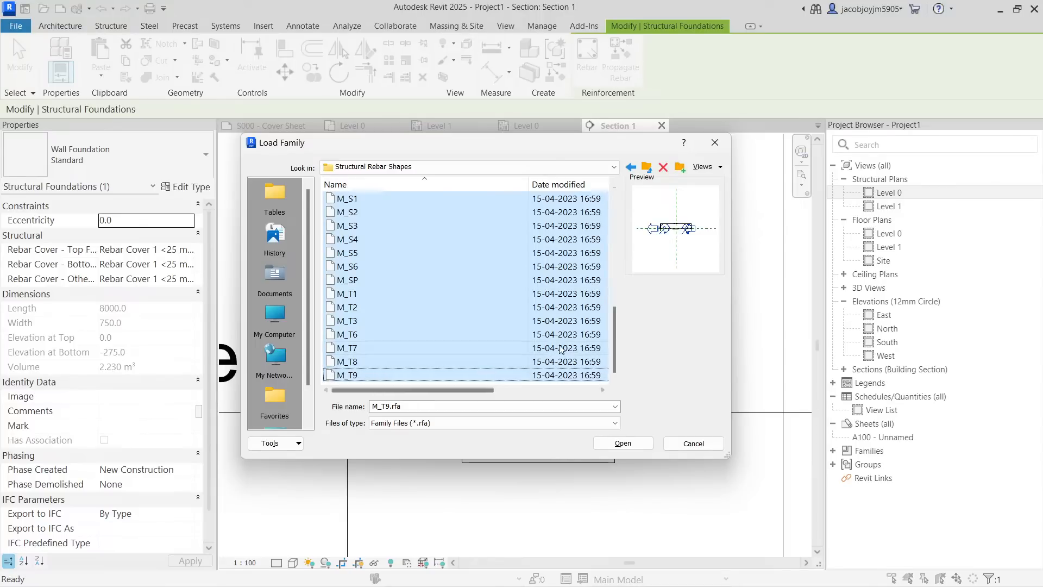
left_click(623, 447)
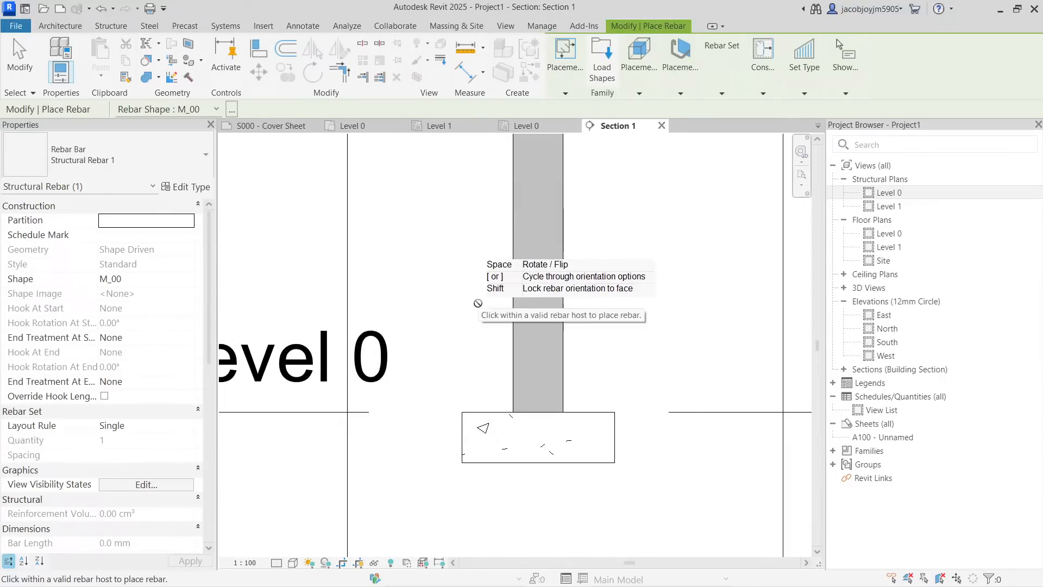
key("Escape")
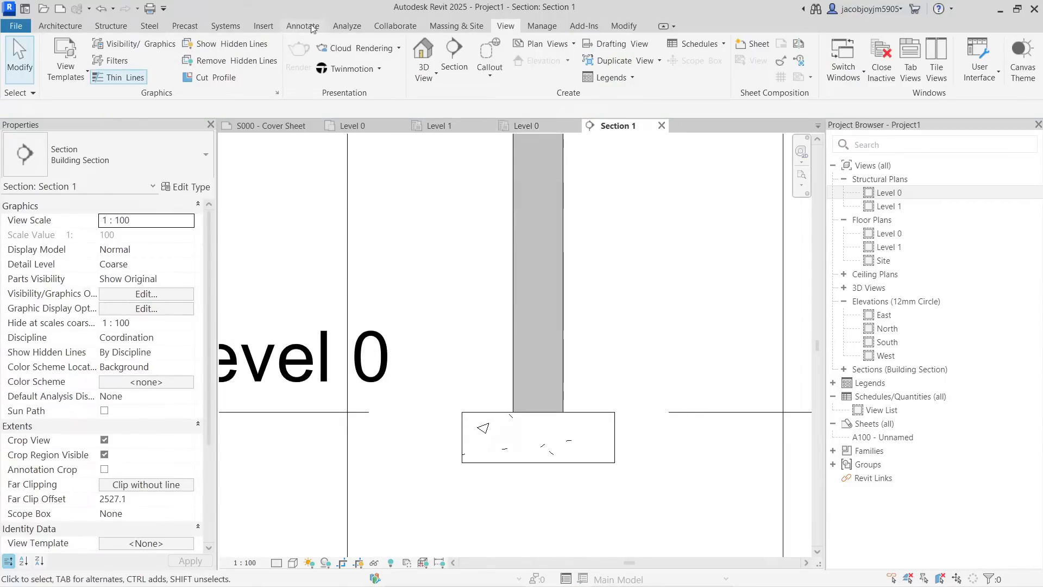
Step: Open the Autodesk online family library and browse to the Structural Rebar Shapes category
left_click(260, 26)
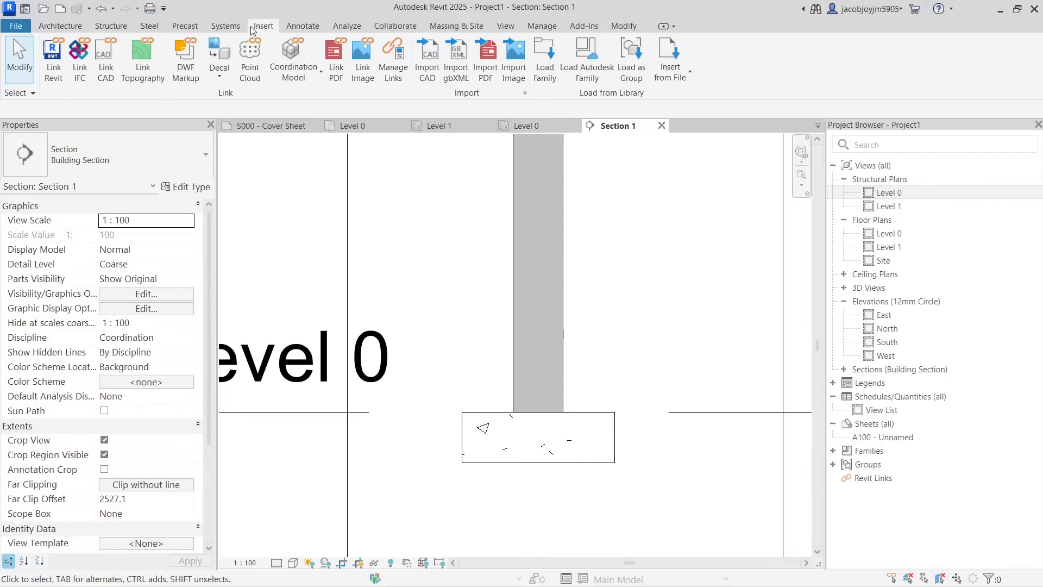
left_click(592, 79)
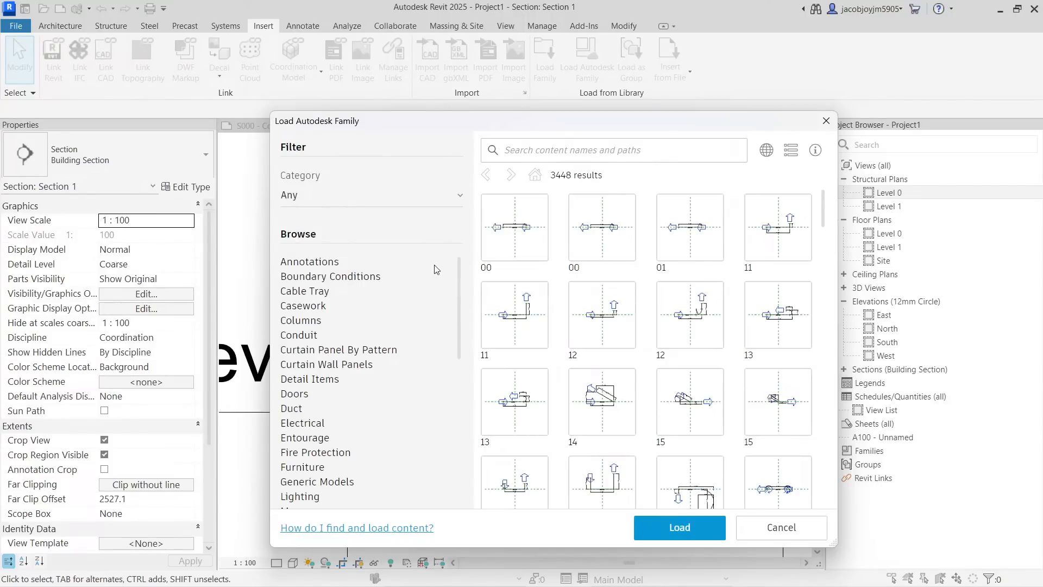
left_click_drag(457, 301, 459, 457)
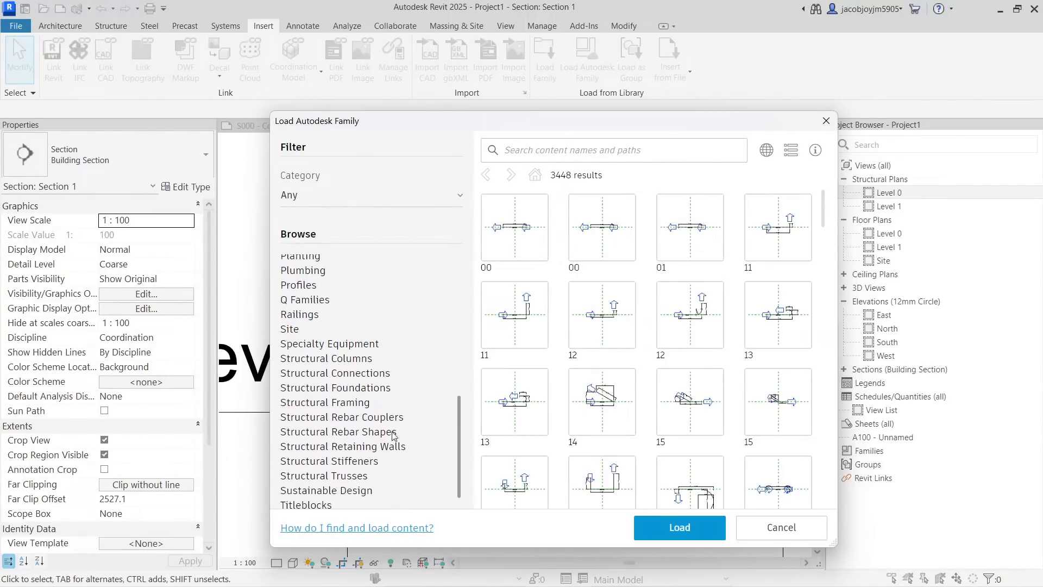
left_click(363, 433)
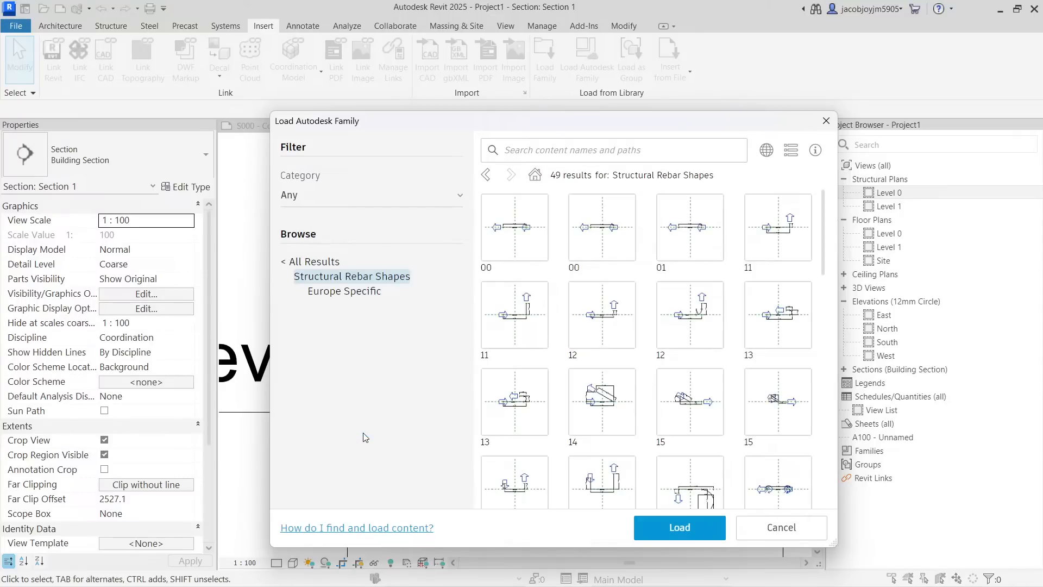
Step: Select both 00 shapes, 01 and the first 11, extend the selection through shape 98, and load these rebar families
left_click(487, 201)
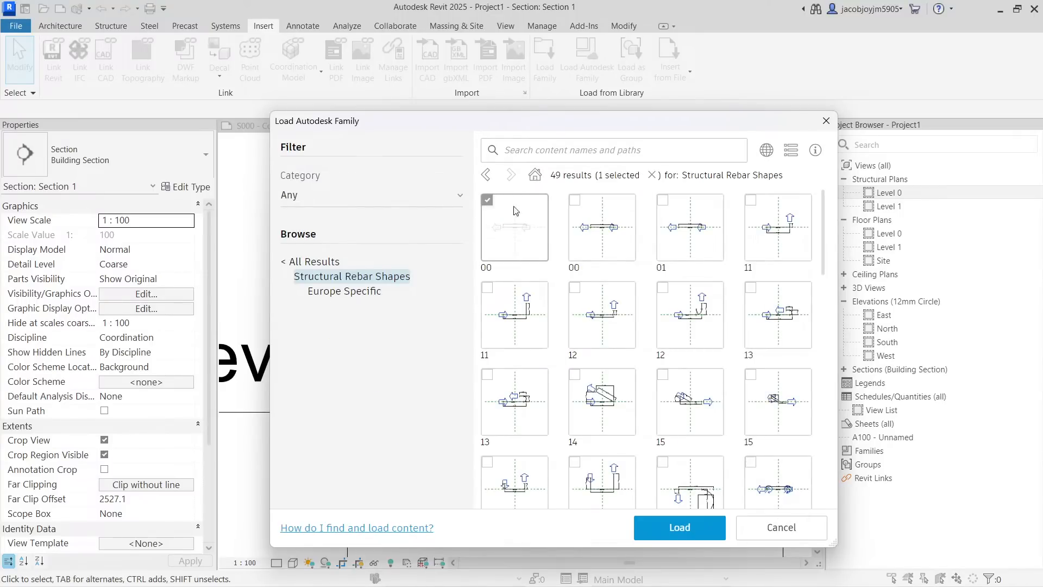
left_click(576, 201)
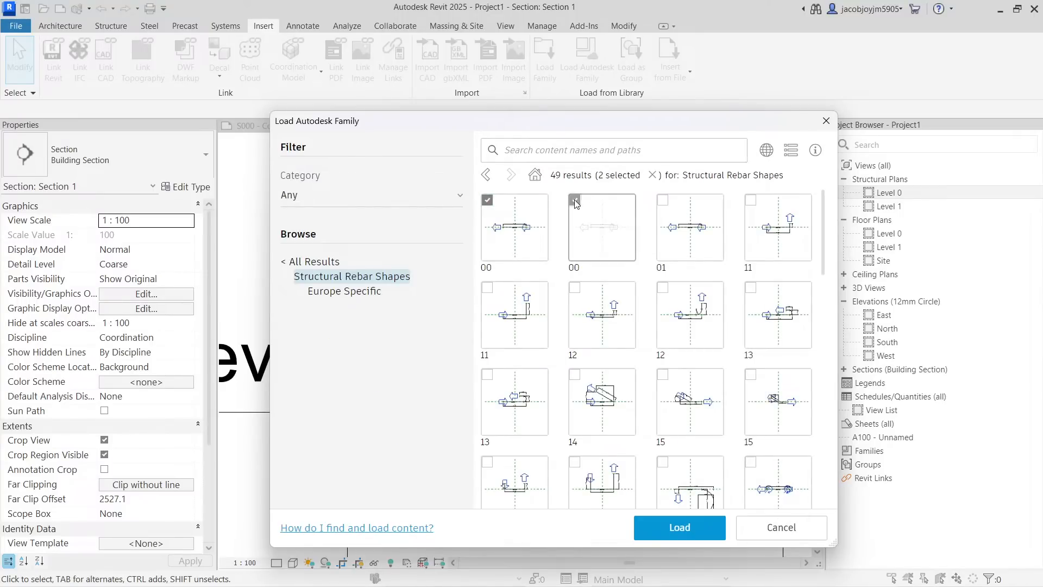
left_click(664, 201)
left_click(751, 201)
scroll(715, 454, "down", 5)
scroll(715, 454, "down", 5)
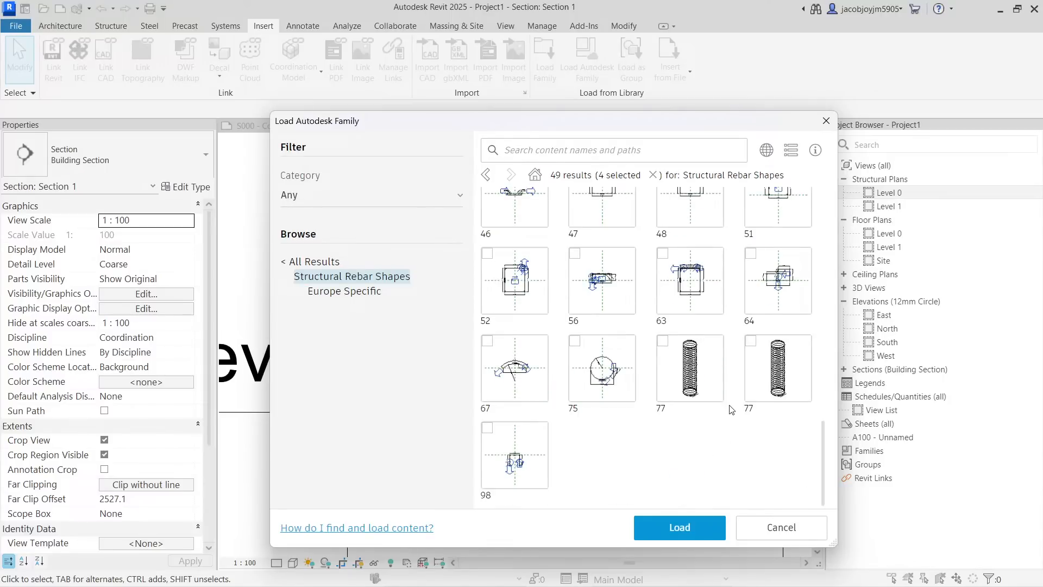
left_click(487, 429, "shift")
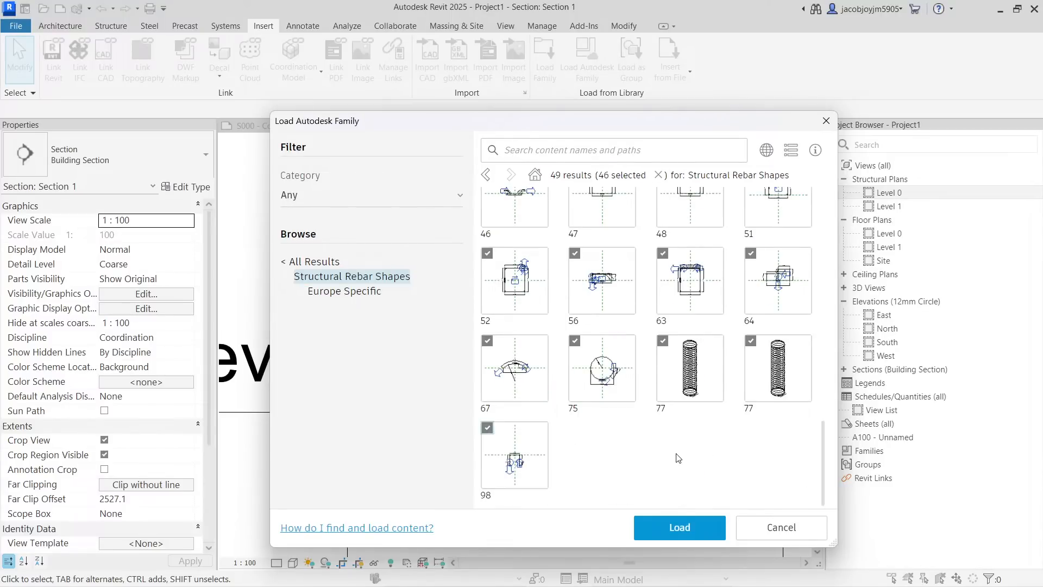
left_click(679, 528)
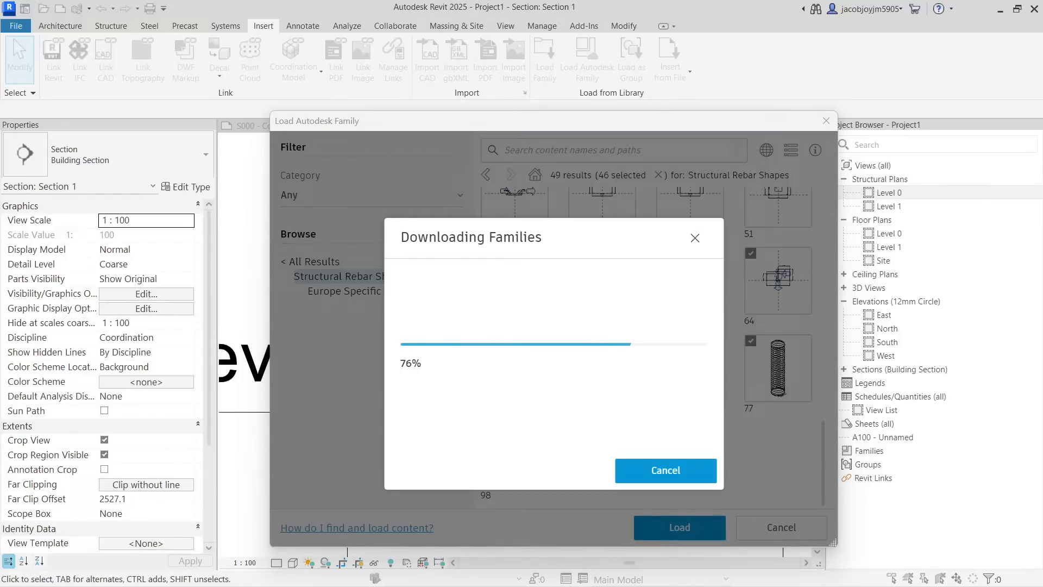
left_click_drag(1042, 54, 300, 127)
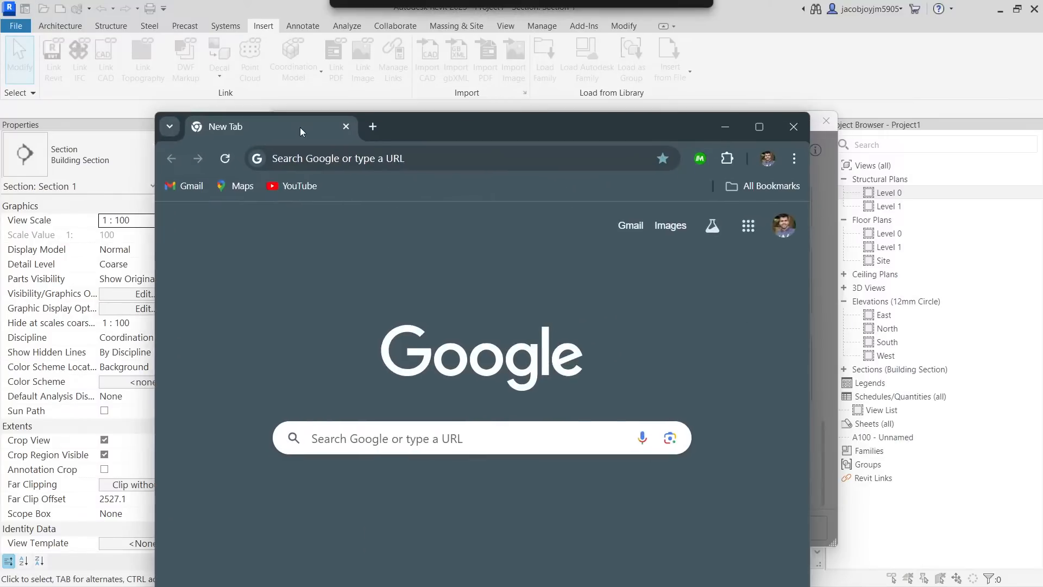
double_click(435, 125)
left_click(435, 125)
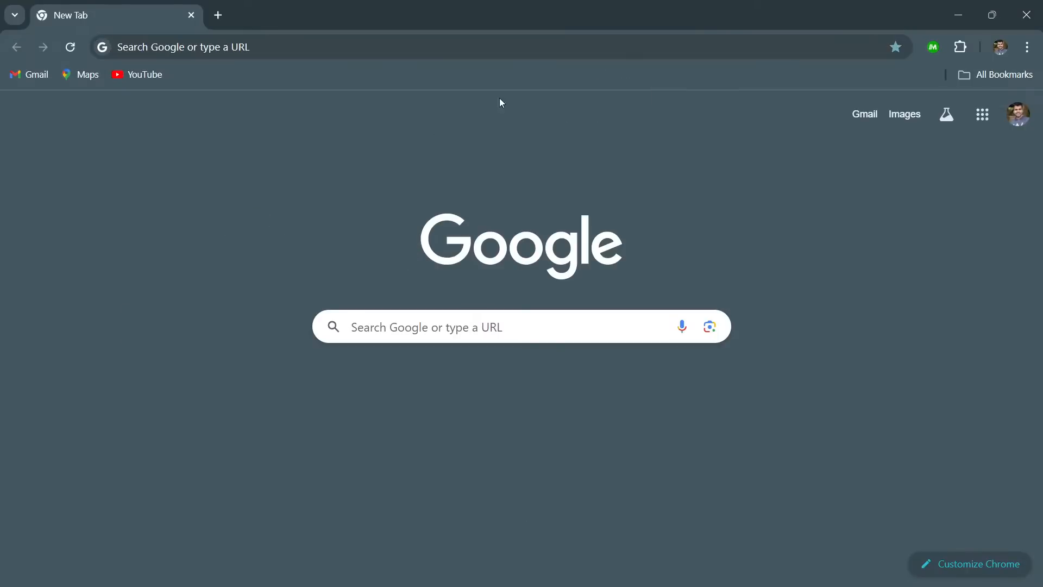
left_click(958, 15)
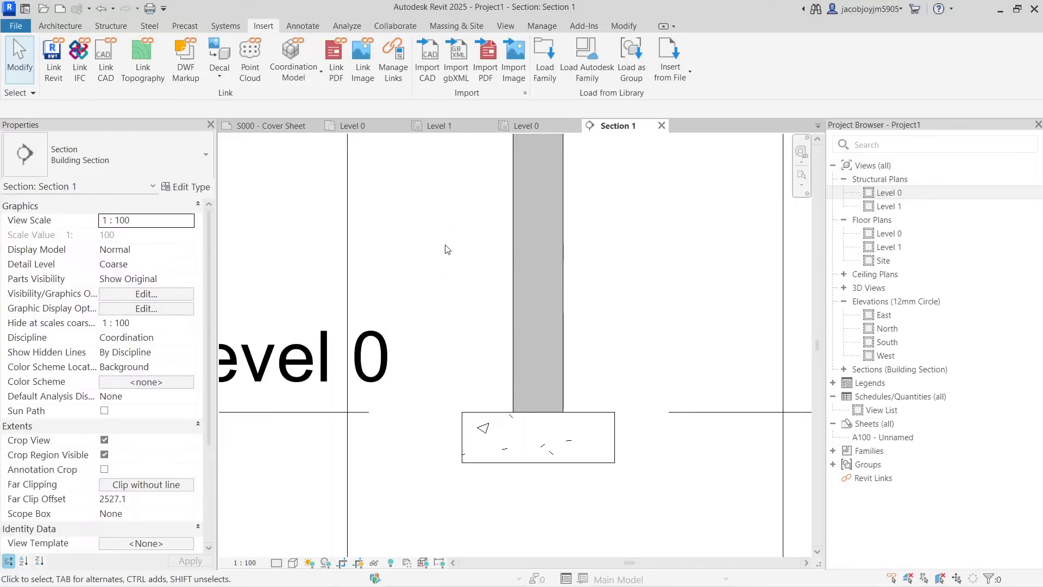
scroll(447, 249, "down", 3)
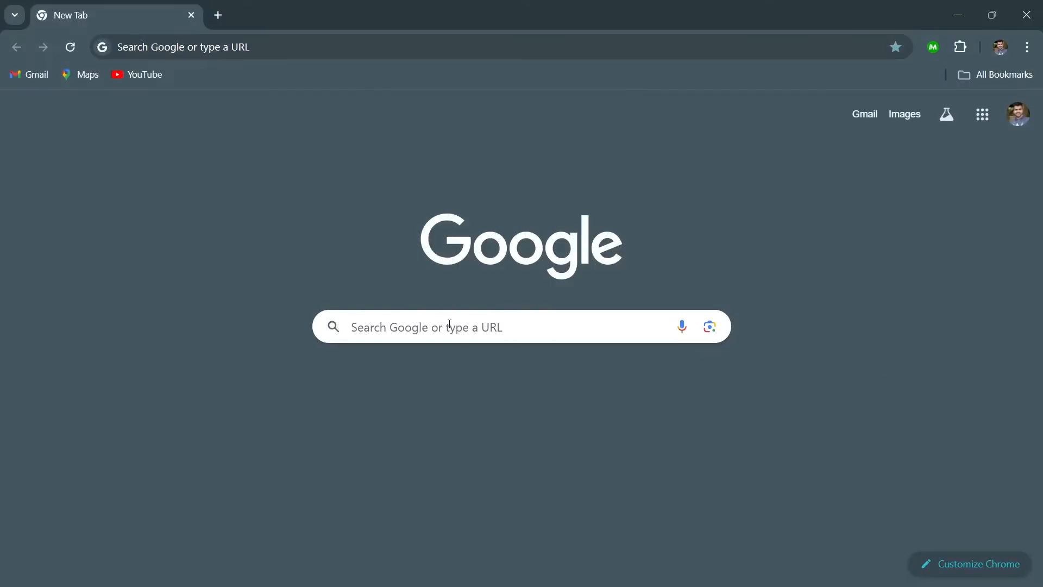
Step: Switch to Chrome, search the web for "revit libraries 2025" and open the Autodesk Revit Content article
left_click(449, 323)
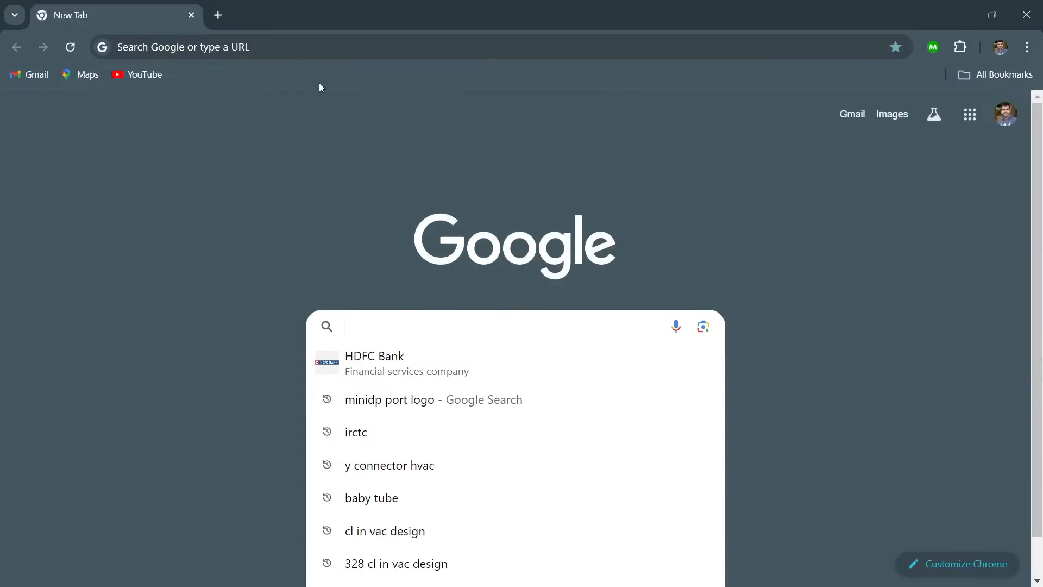
left_click(324, 47)
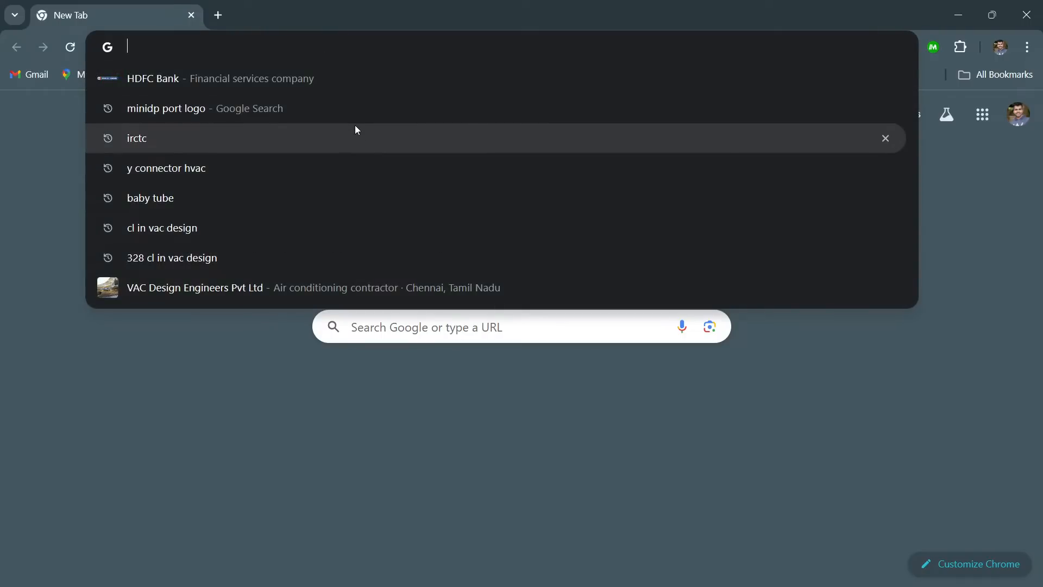
type("revit ")
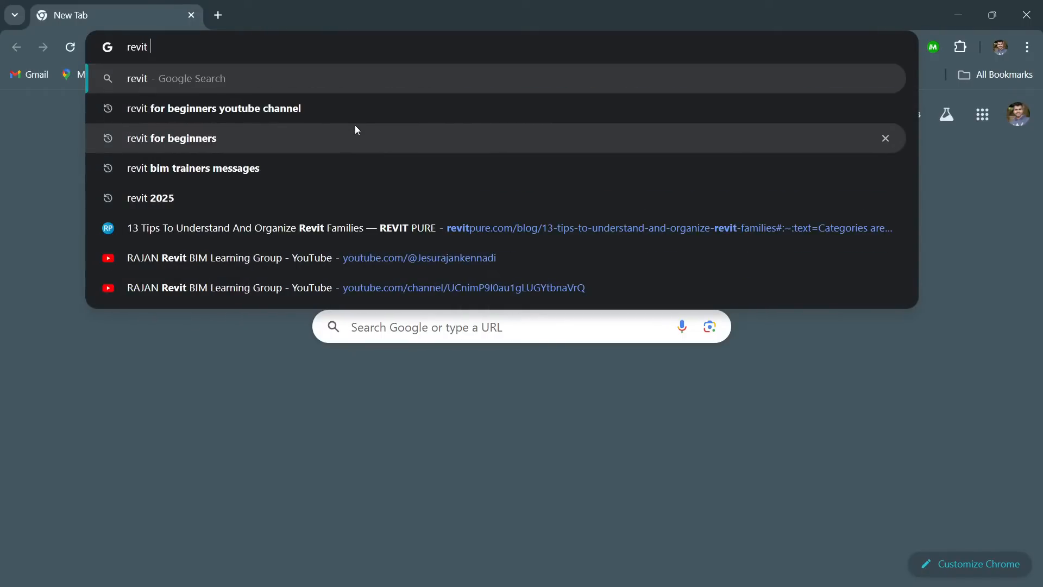
type("librari")
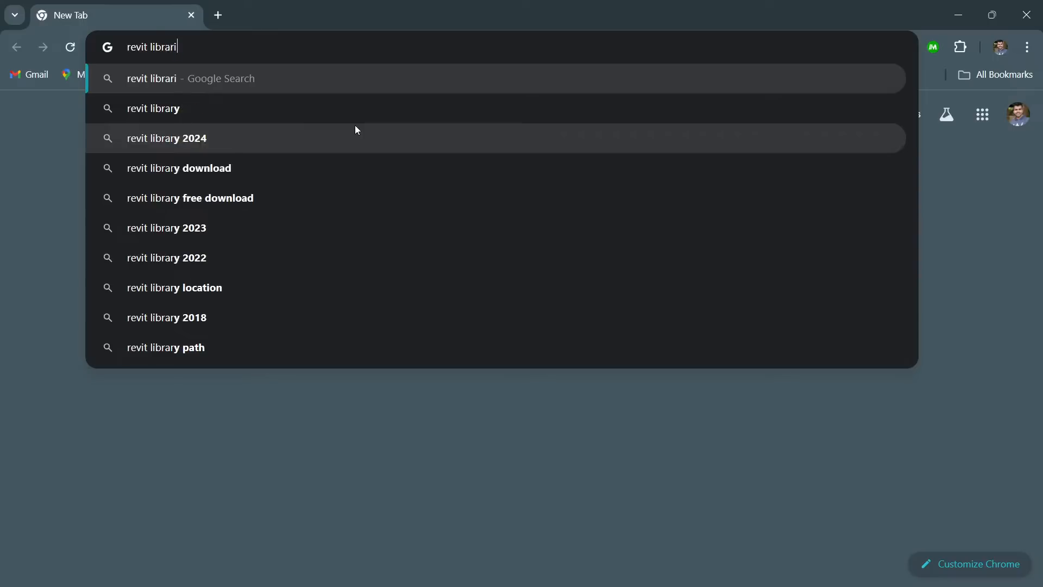
type("es 2025")
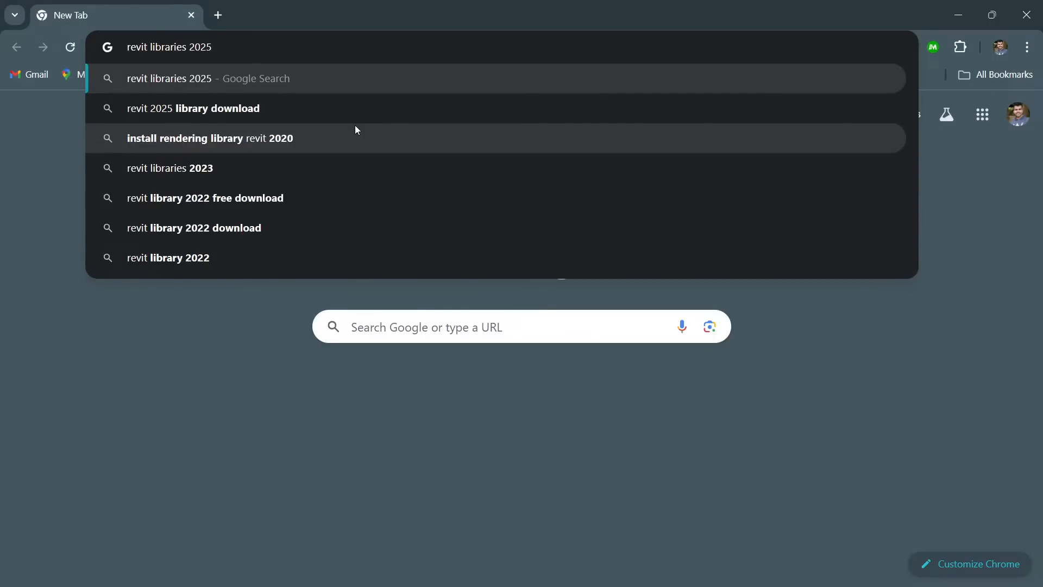
key("Return")
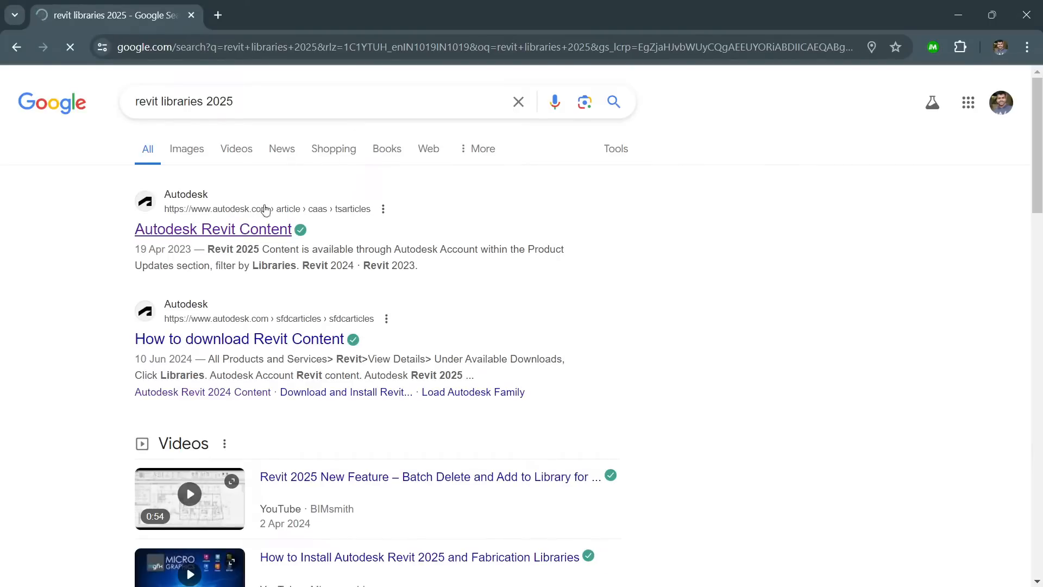
left_click(244, 231)
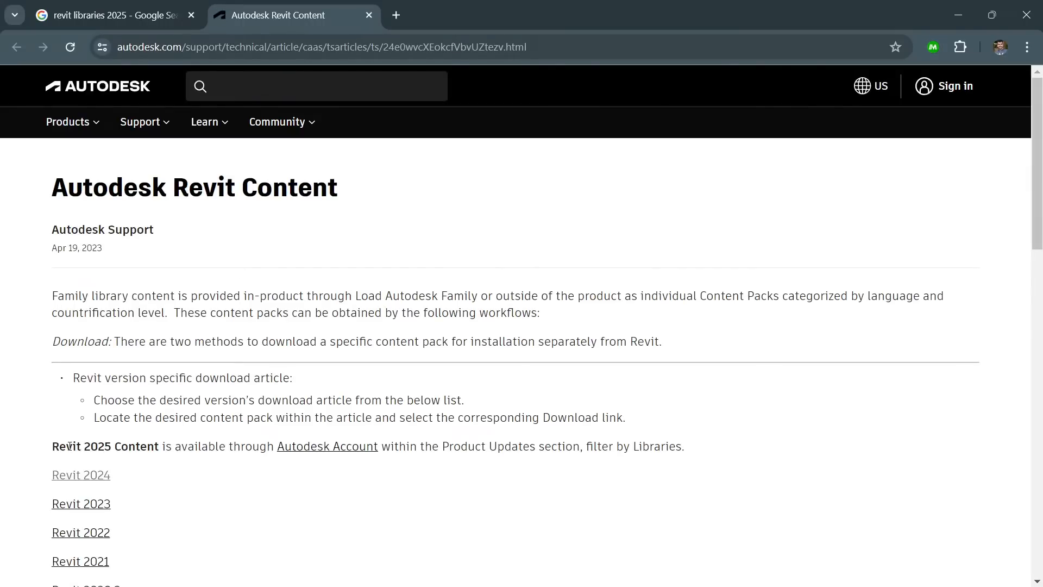
Step: Read where the article says Revit 2025 content is available, highlighting the mention of the Product Updates section
left_click_drag(66, 446, 216, 446)
left_click_drag(453, 446, 552, 446)
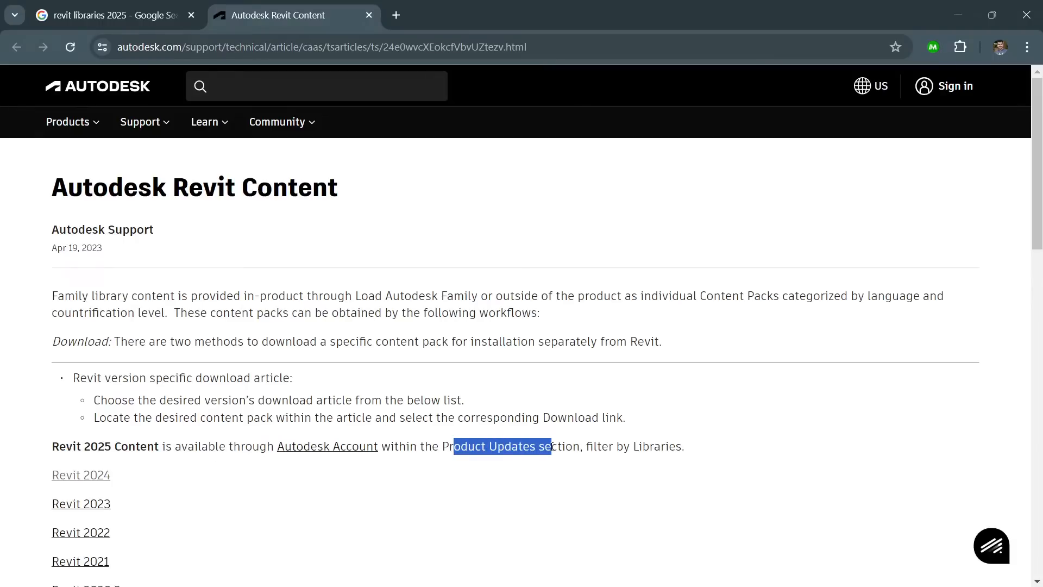
left_click_drag(432, 446, 501, 447)
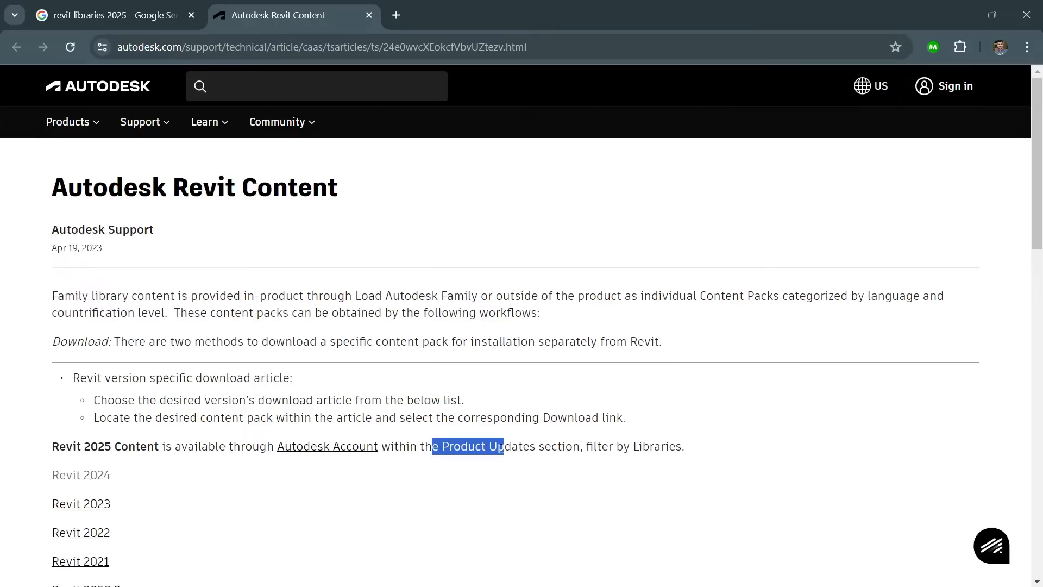
left_click(456, 478)
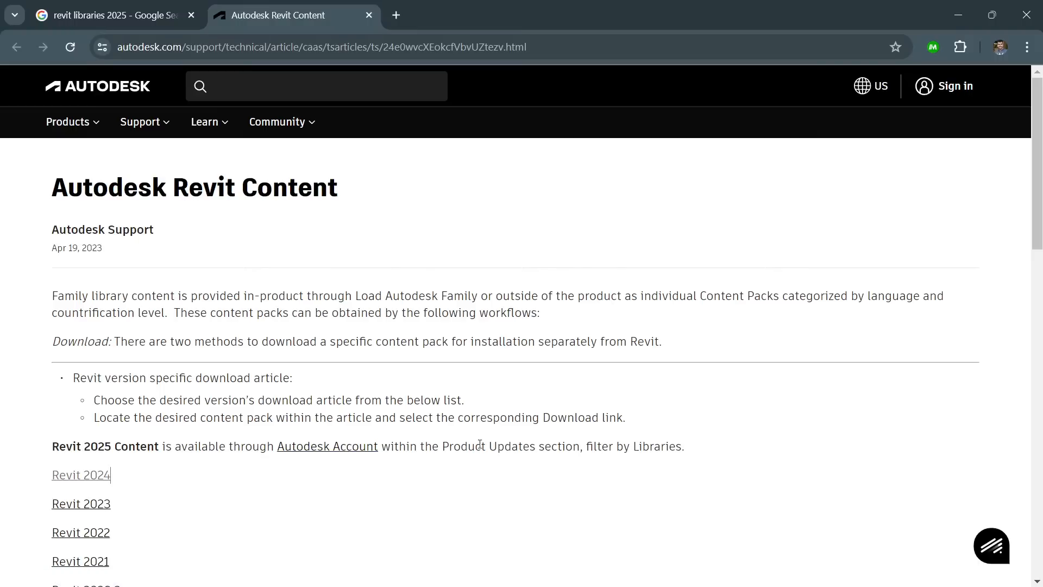
left_click_drag(444, 442, 565, 445)
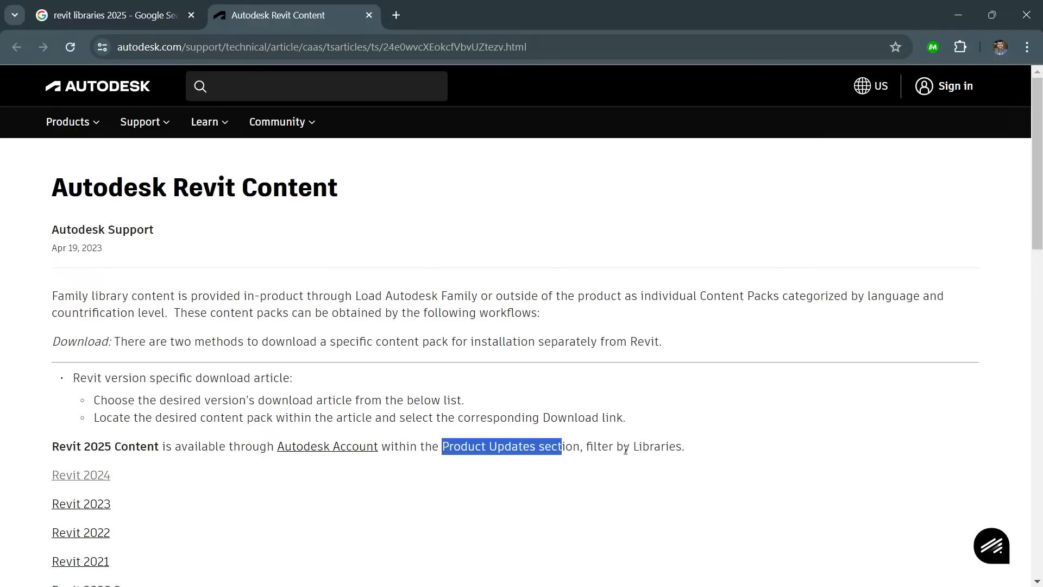
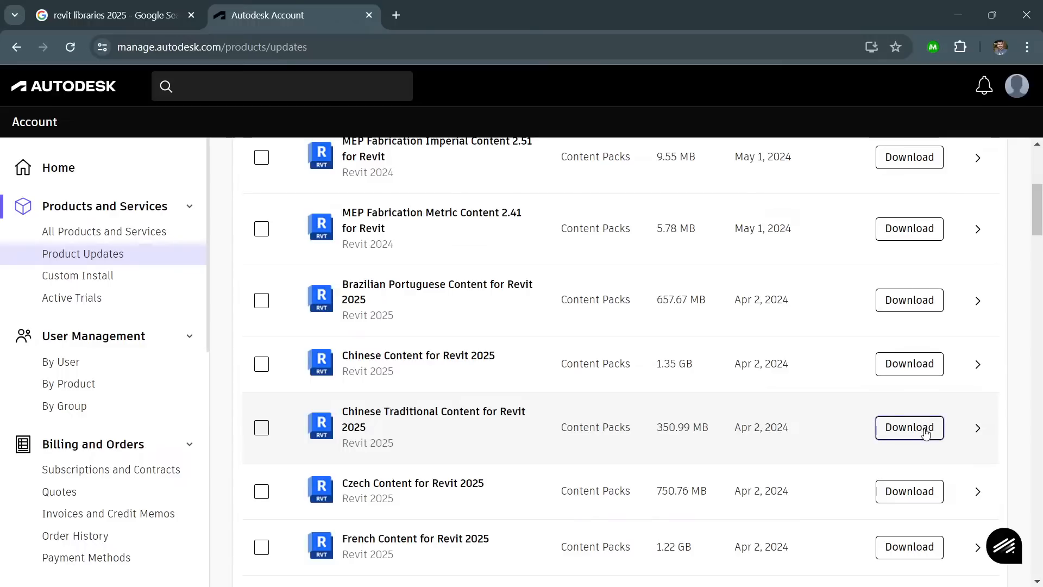
Step: Look through the Revit 2025 content packs offered under Product Updates in the Autodesk account
scroll(766, 426, "down", 1)
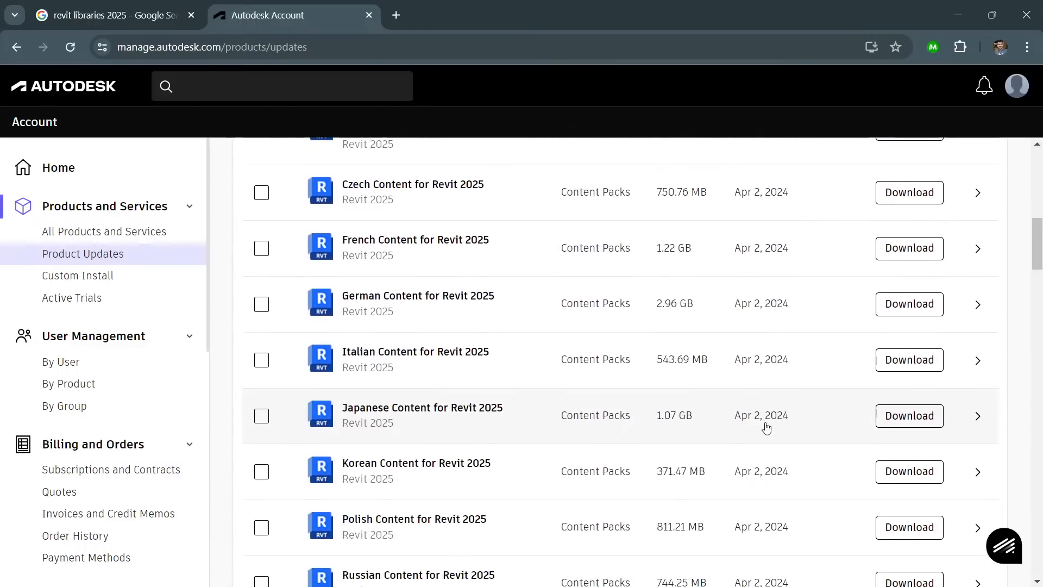
scroll(639, 368, "down", 4)
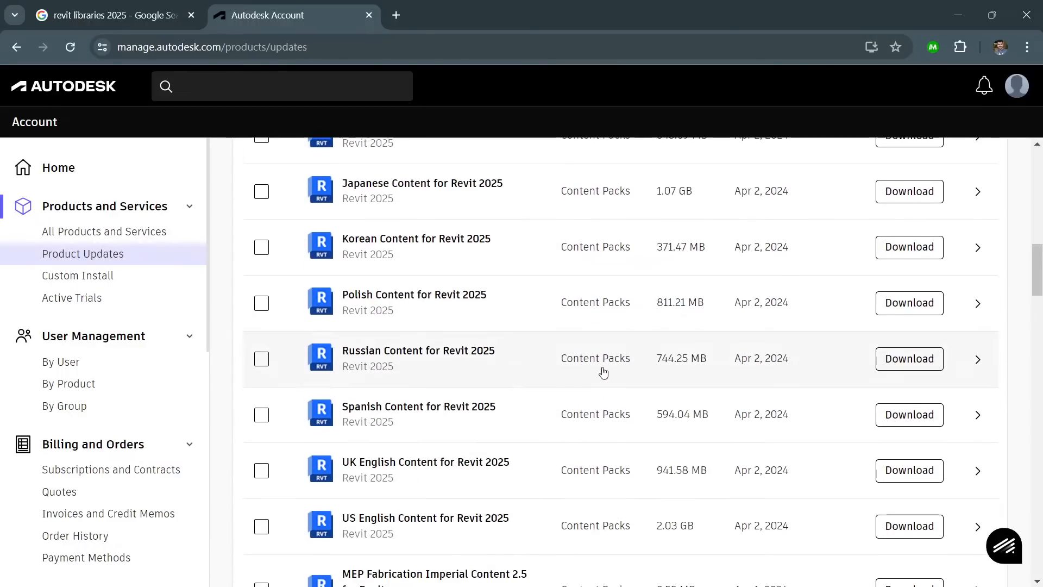
scroll(446, 422, "down", 5)
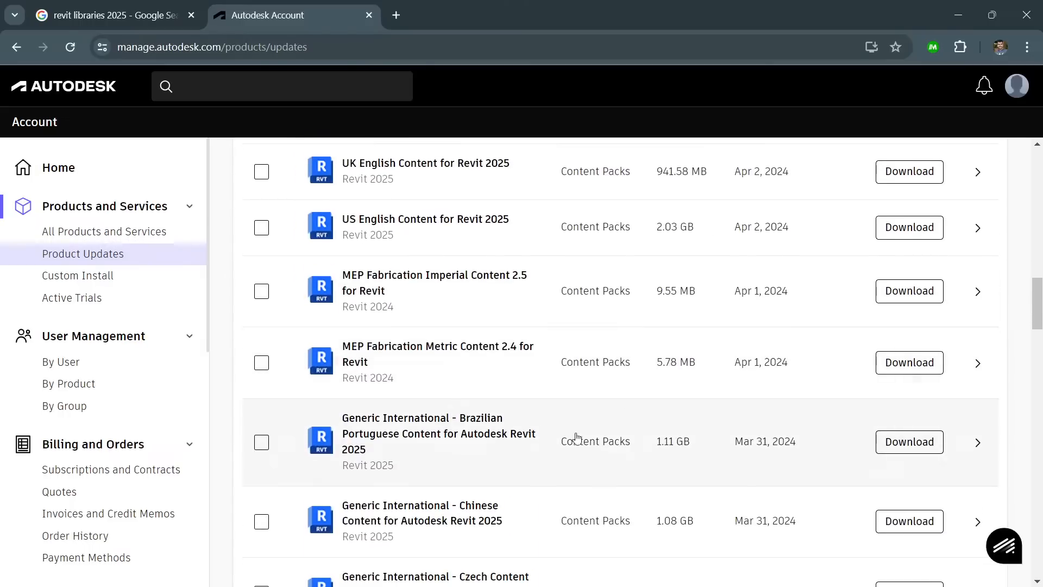
scroll(561, 377, "down", 4)
scroll(561, 381, "down", 16)
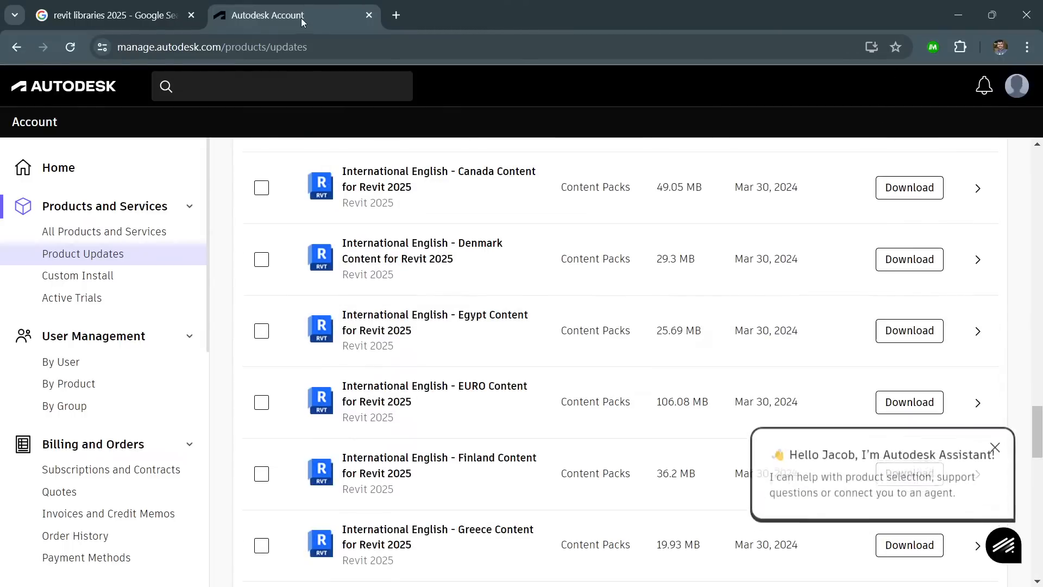
Step: Return to the search results, reopen the Autodesk Revit Content article and open its Revit 2024 content page
left_click(125, 15)
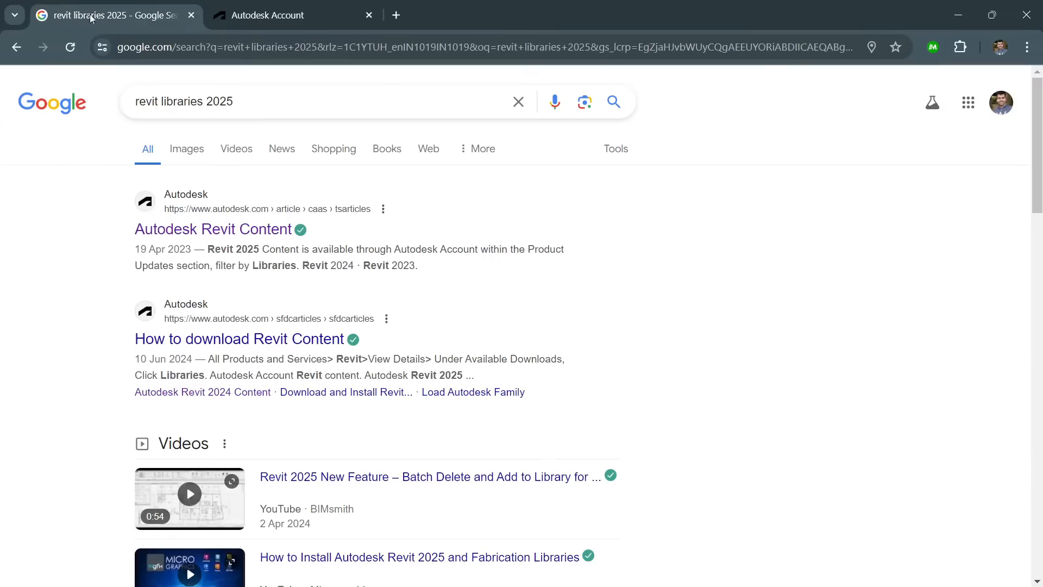
left_click(240, 238)
scroll(277, 285, "down", 4)
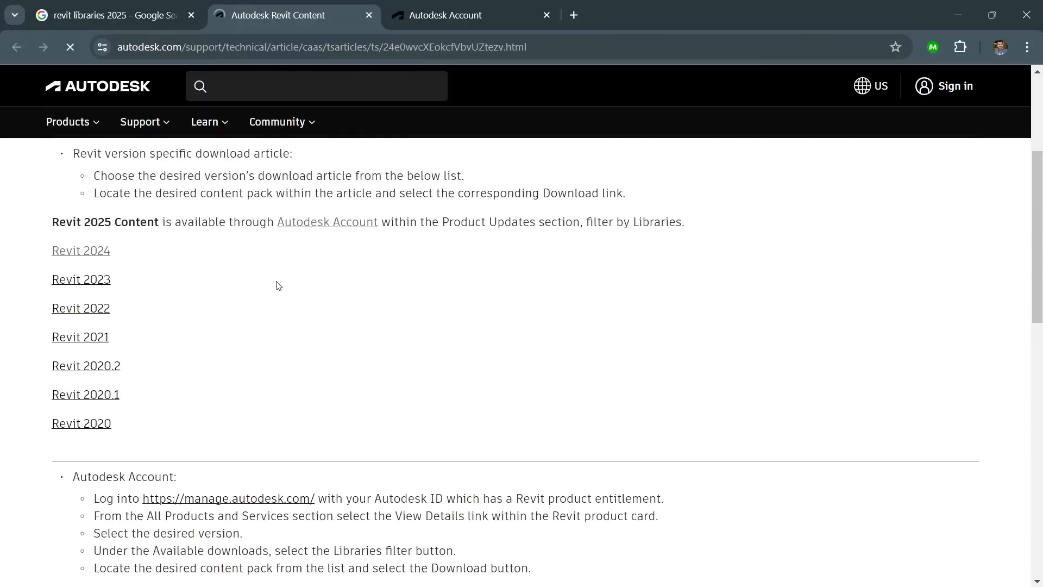
left_click(90, 253)
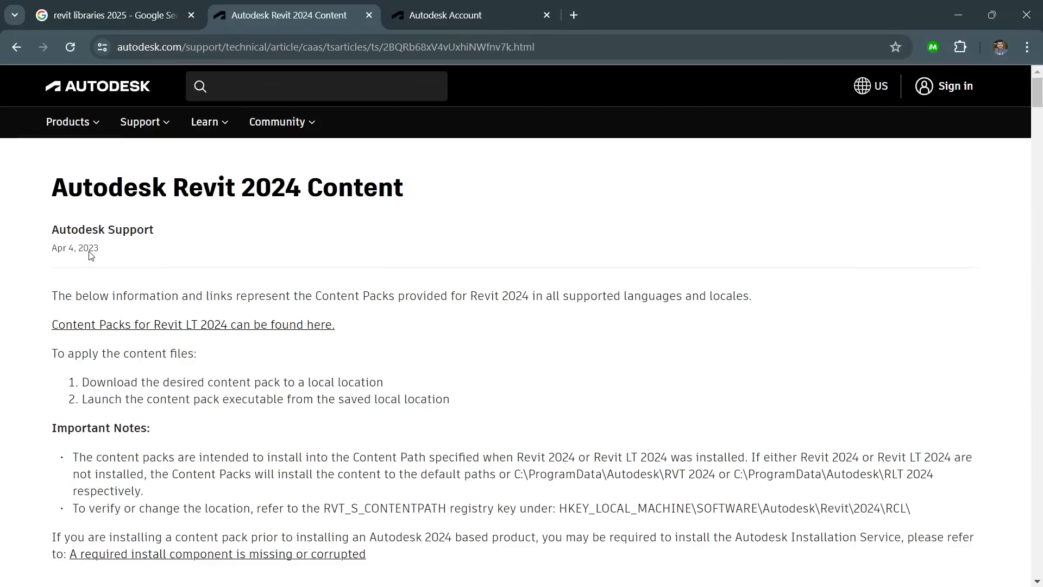
Step: Examine the Revit 2024 content pack table down to the US English and UK English download entries
scroll(271, 276, "down", 4)
scroll(273, 276, "down", 4)
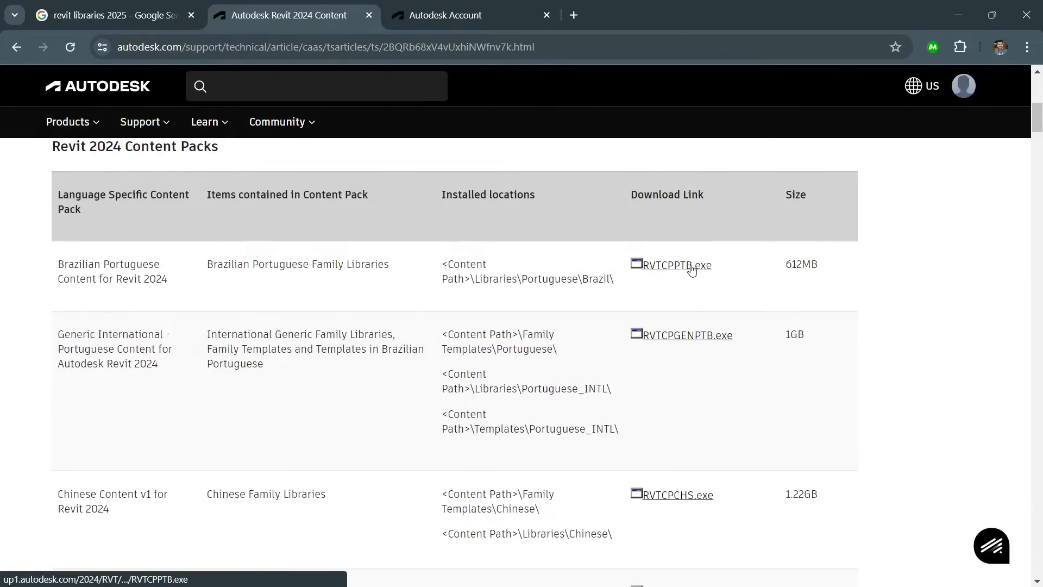
scroll(551, 322, "down", 6)
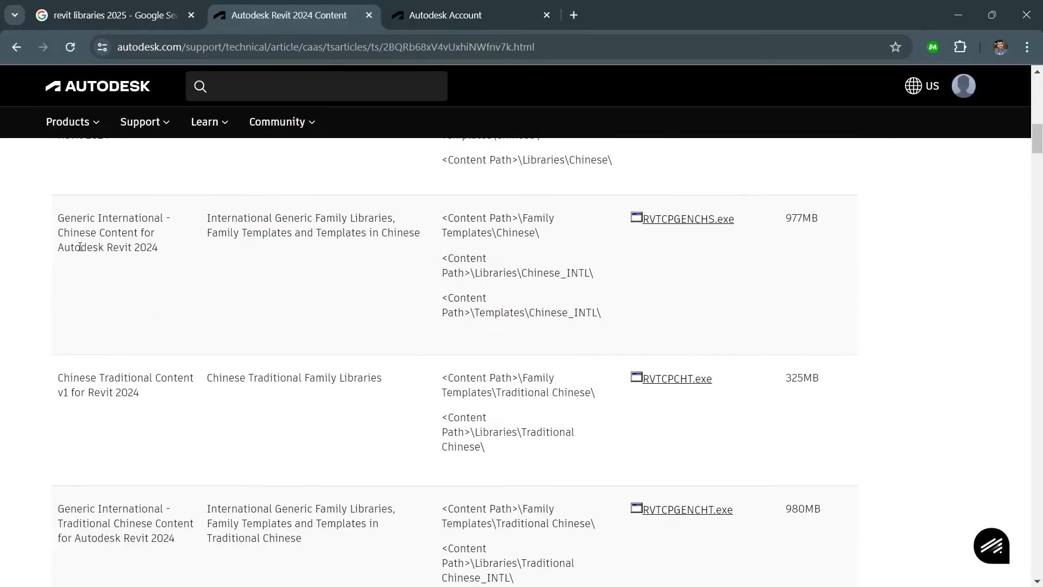
scroll(83, 277, "down", 8)
scroll(87, 296, "down", 7)
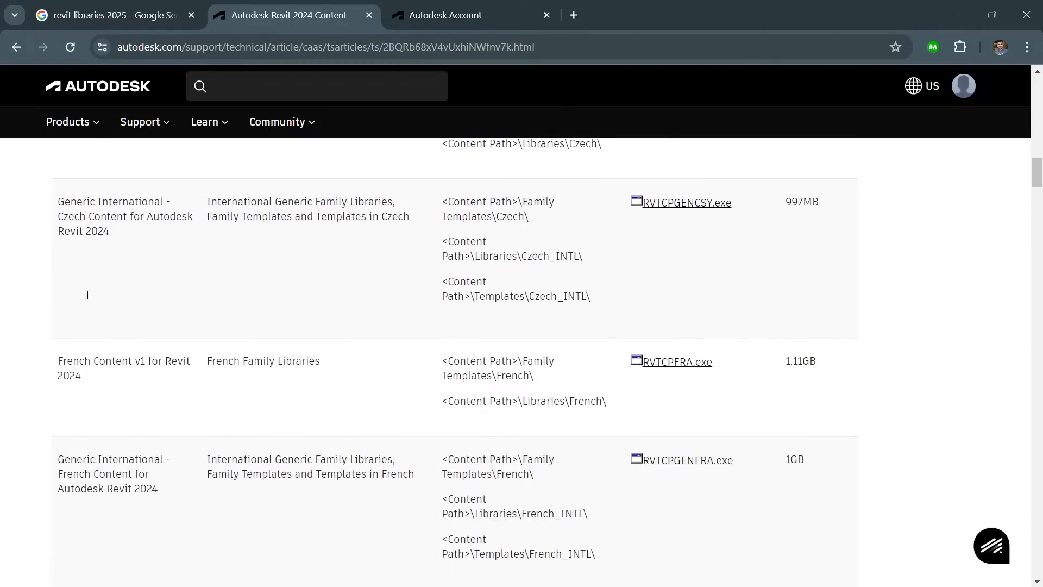
scroll(87, 297, "down", 12)
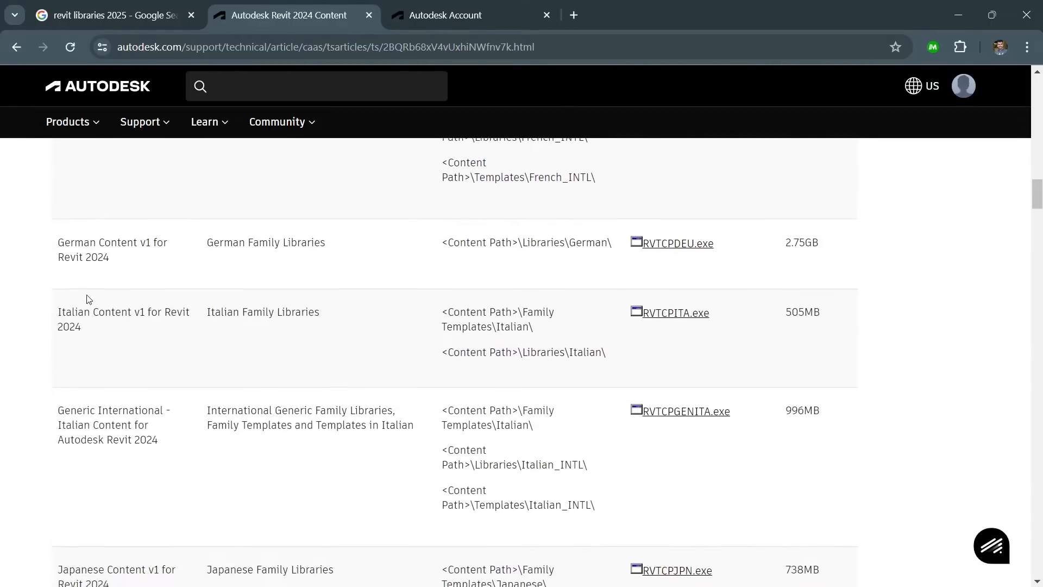
scroll(87, 297, "down", 16)
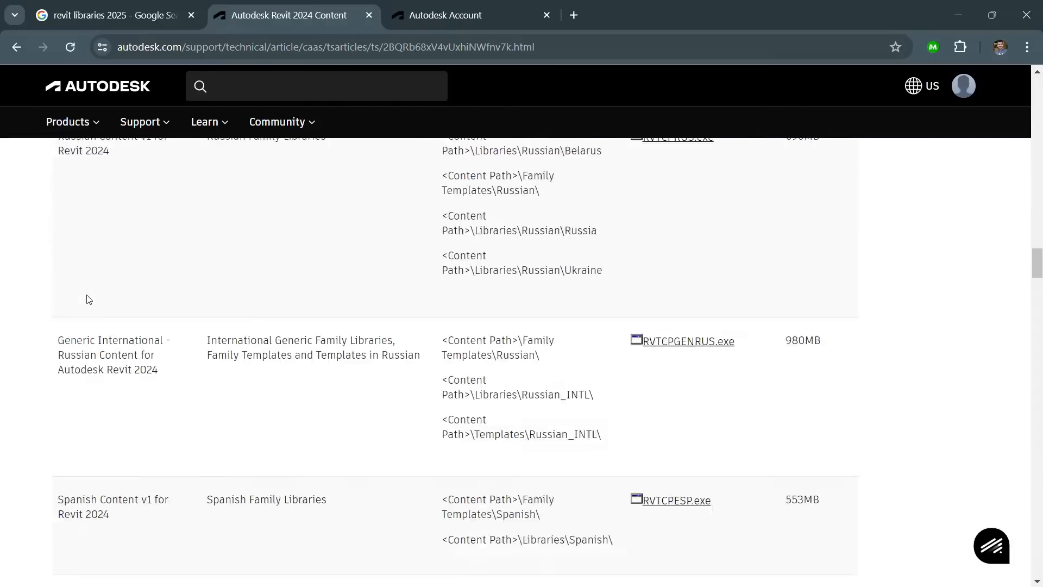
scroll(87, 298, "up", 1)
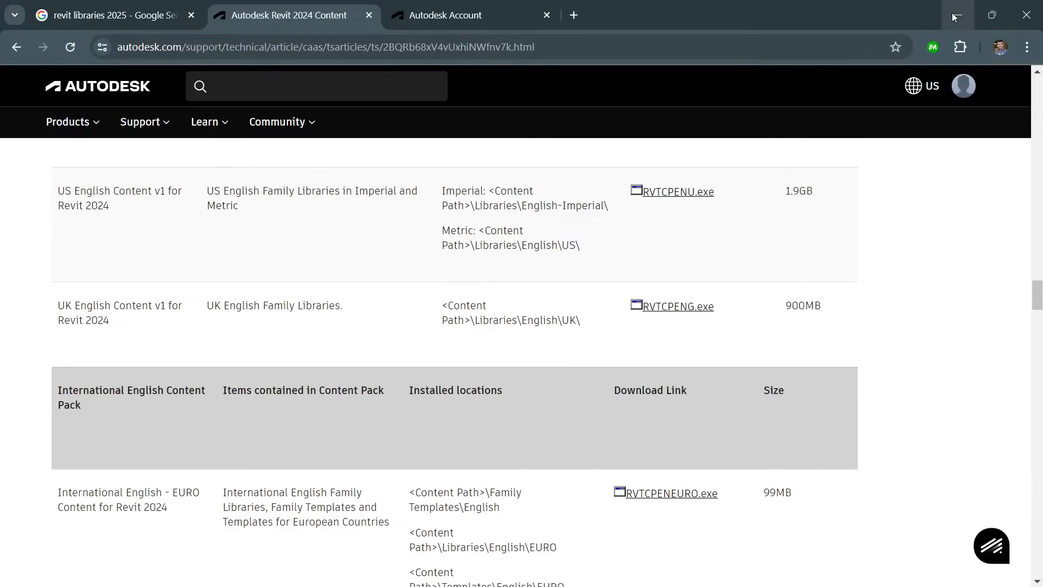
Step: Go back to the Autodesk account's product updates, dismiss the assistant pop-up and review the Revit 2025 content packs again
left_click(453, 15)
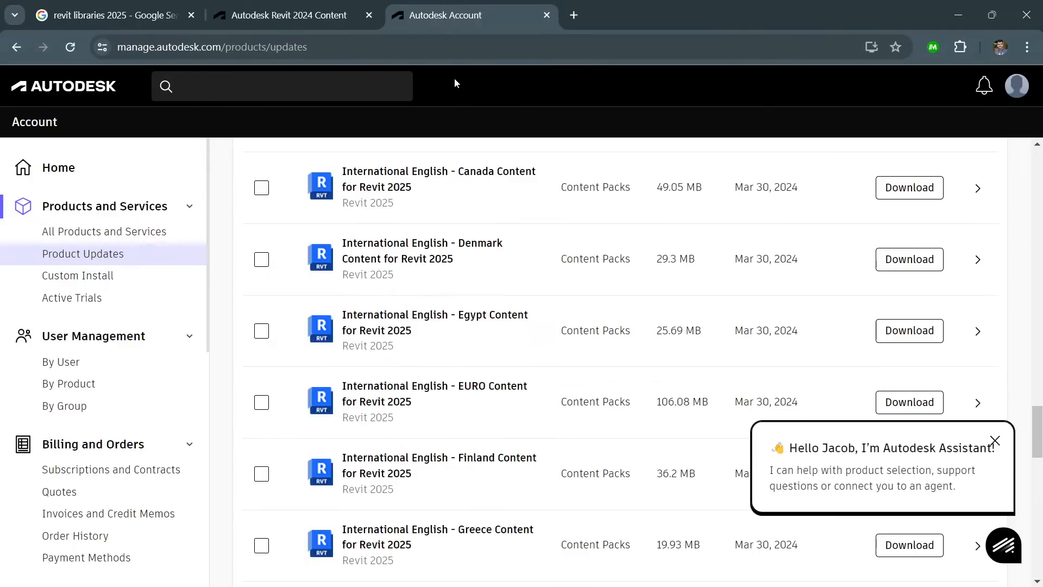
scroll(449, 354, "up", 3)
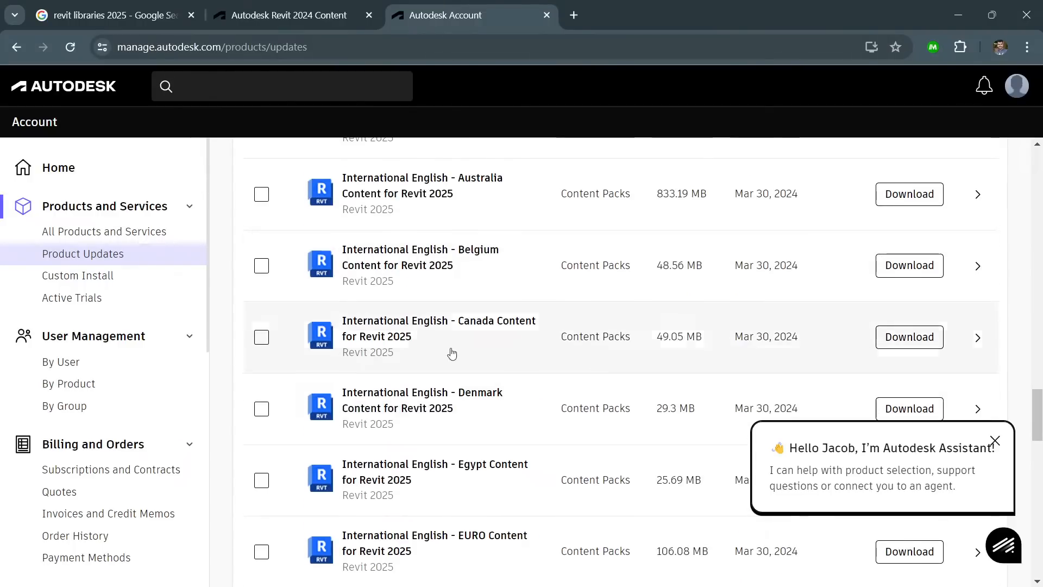
left_click(994, 440)
left_click_drag(1035, 414, 1031, 314)
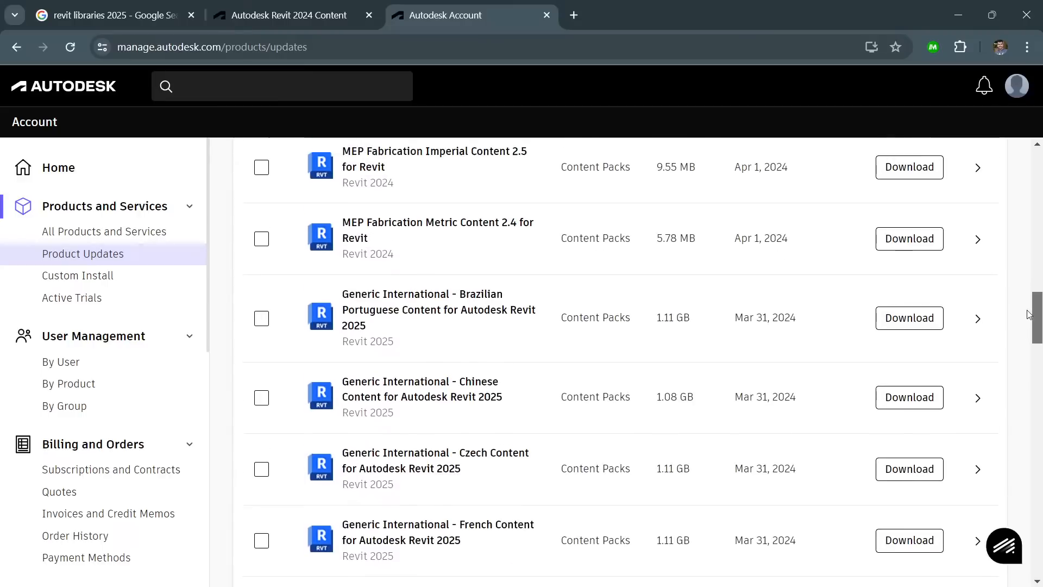
Step: Switch back to Revit and extend the Level 0 and Level 1 lines in Section 1 outward, clear of the crop region
left_click(954, 10)
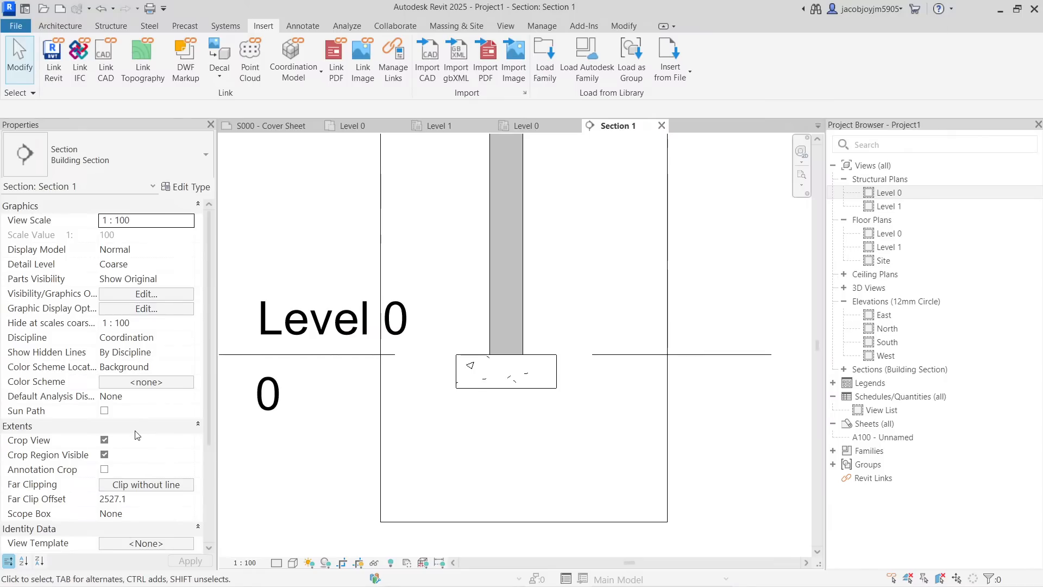
middle_click(618, 349)
middle_click(618, 349)
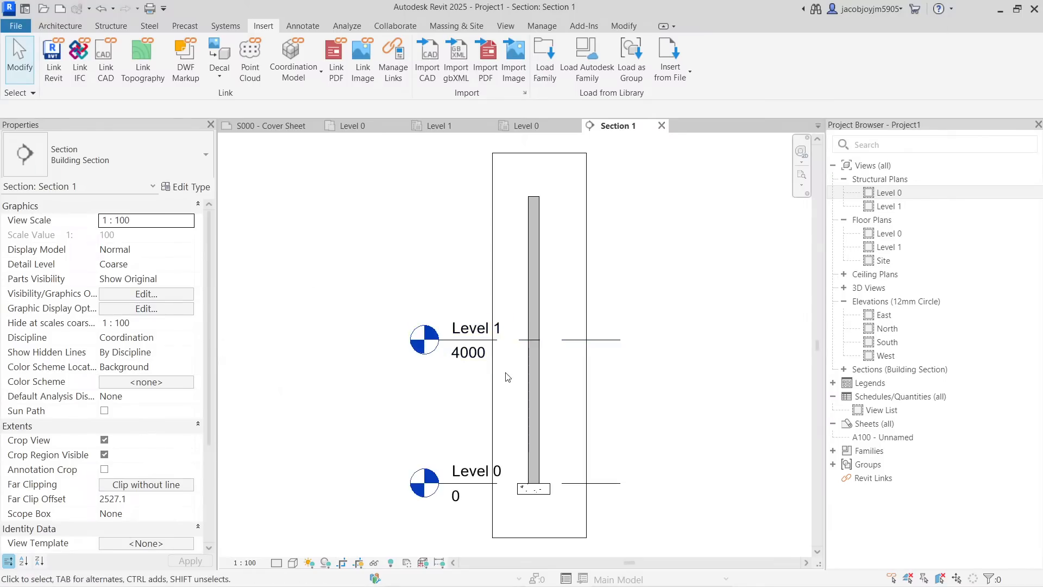
left_click(437, 347)
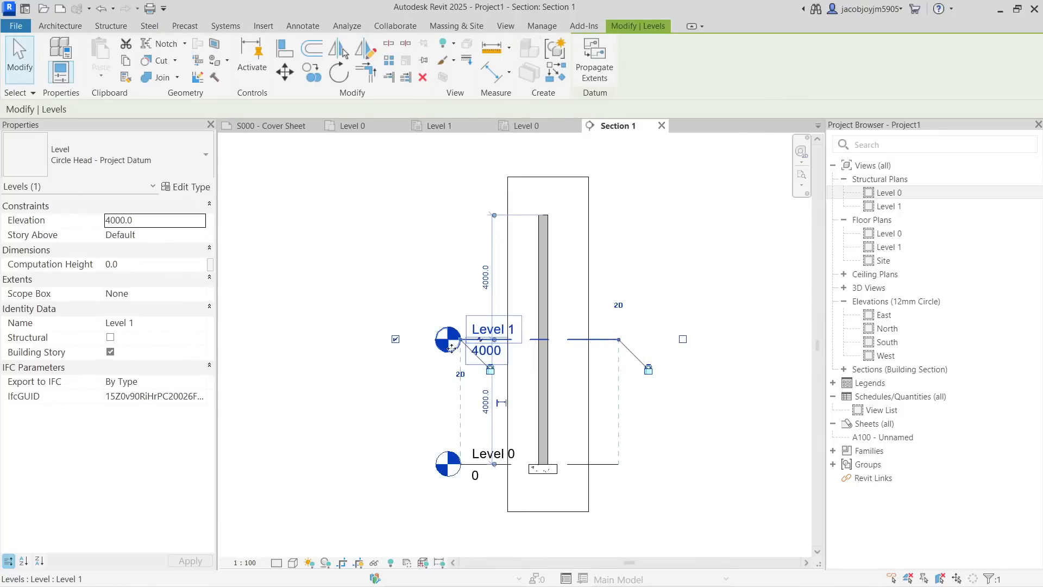
left_click_drag(450, 348, 300, 356)
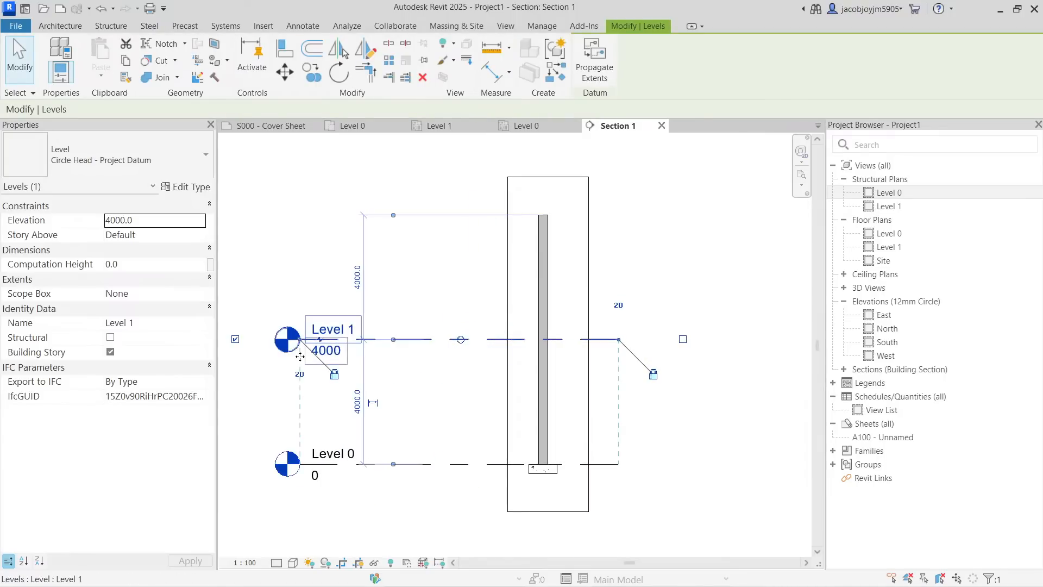
left_click(525, 253)
left_click(539, 276)
key("Escape")
Step: Open the default 3D view, inspect the wall and its foundation from the front, and restore the home orientation
left_click(264, 25)
left_click(505, 25)
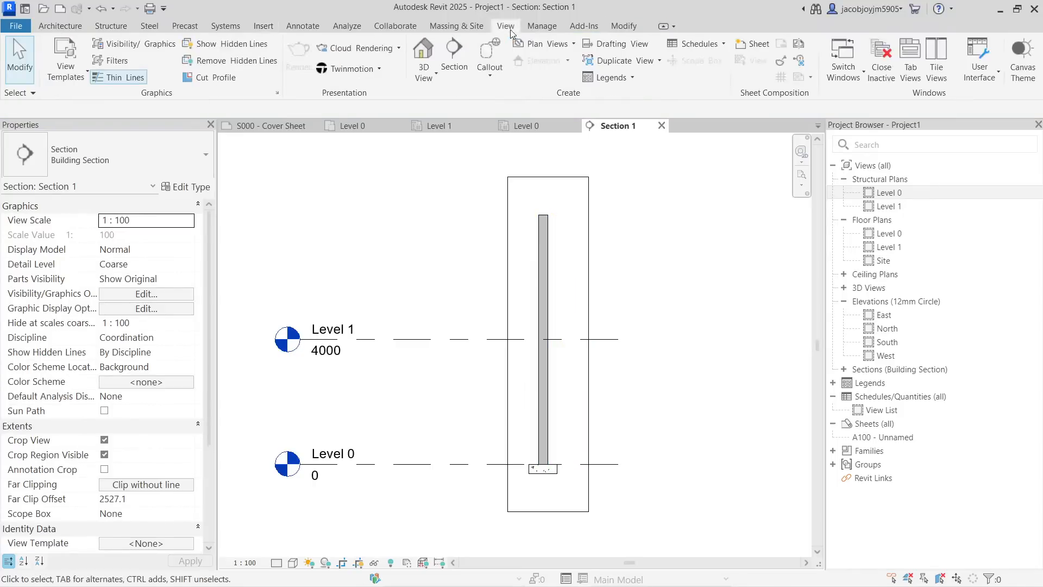
left_click(425, 58)
left_click(488, 239)
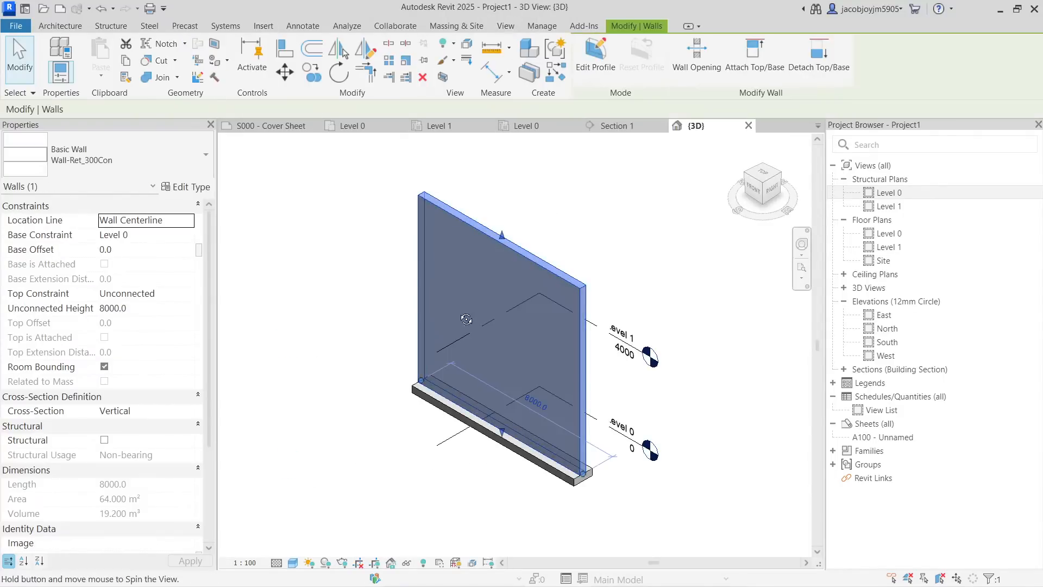
middle_click_drag(466, 319, 566, 212, "shift")
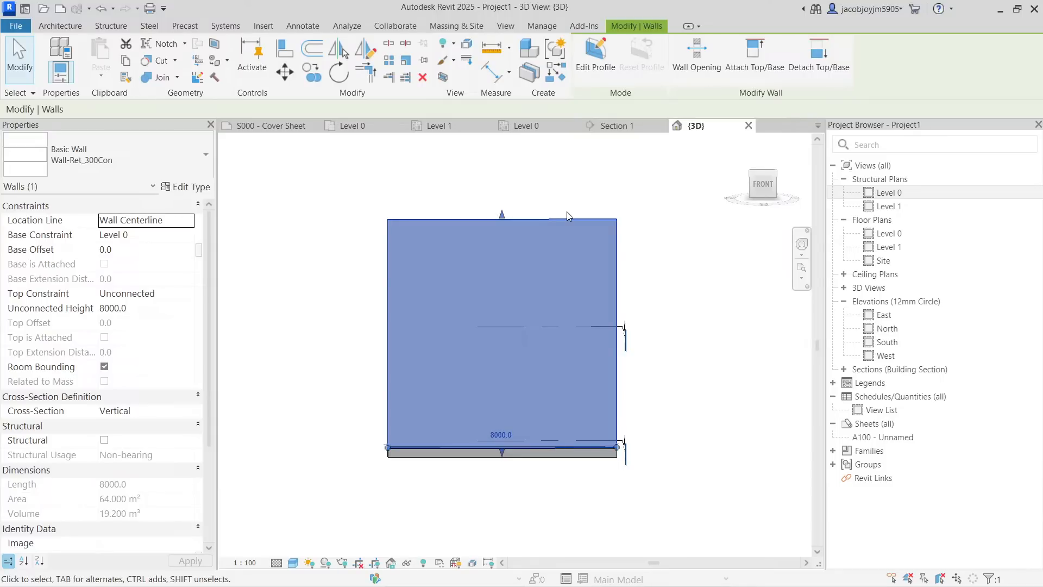
left_click(738, 142)
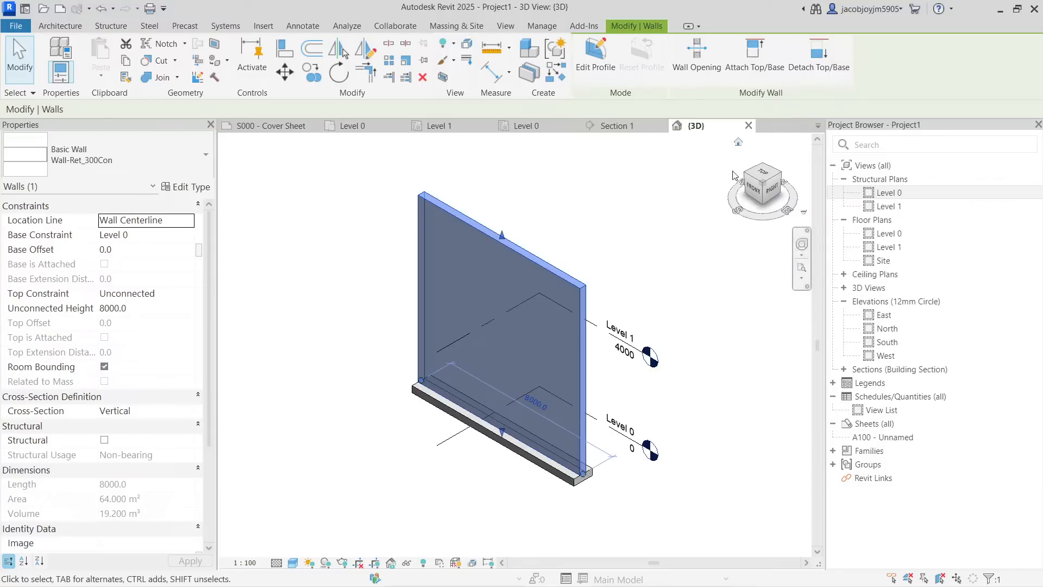
left_click(734, 169)
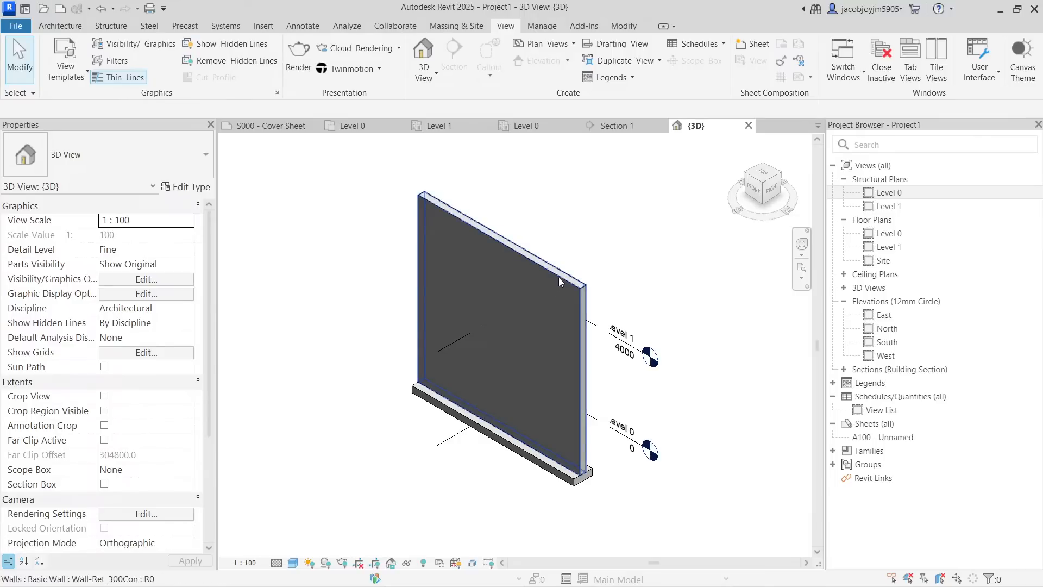
Step: Set the retaining wall's unconnected height to 3000 mm
left_click(559, 278)
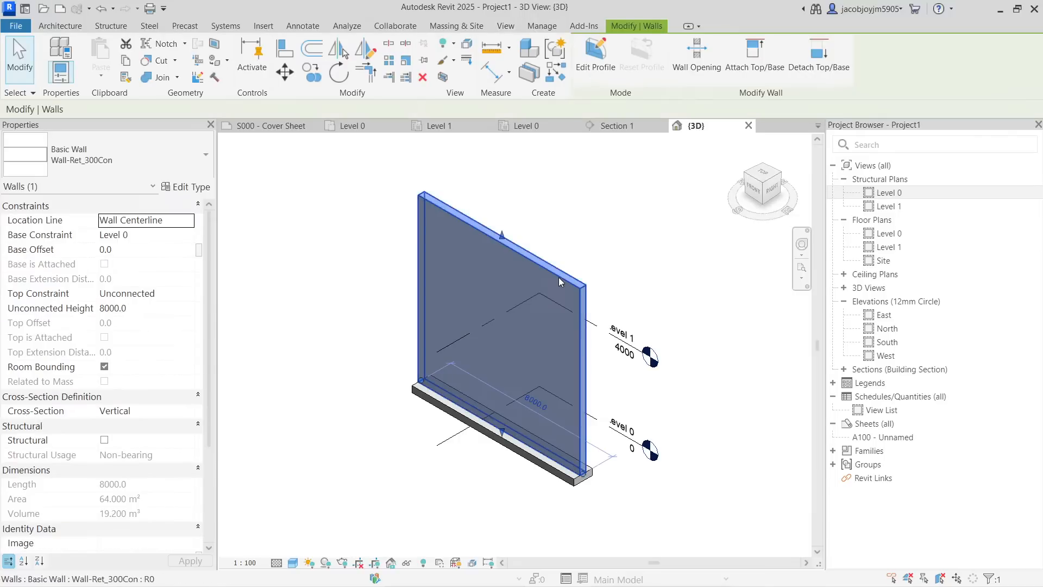
left_click(148, 308)
type("3000")
key("Return")
left_click(559, 186)
Step: In Section 1, start placing rebar in the wall foundation and accept the rebar shape definitions notice
left_click(614, 126)
scroll(535, 451, "up", 5)
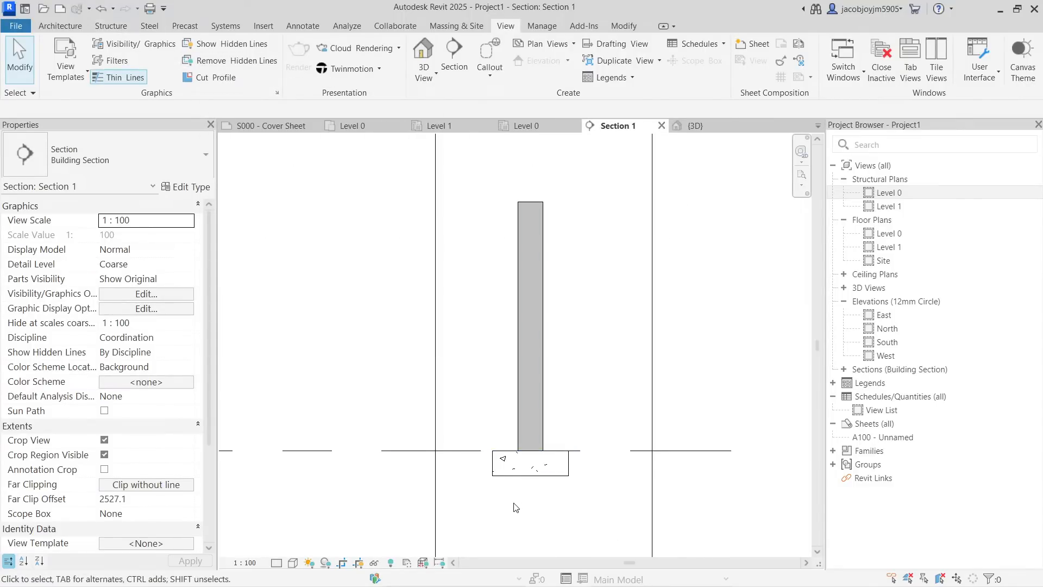
left_click(512, 470)
left_click(586, 60)
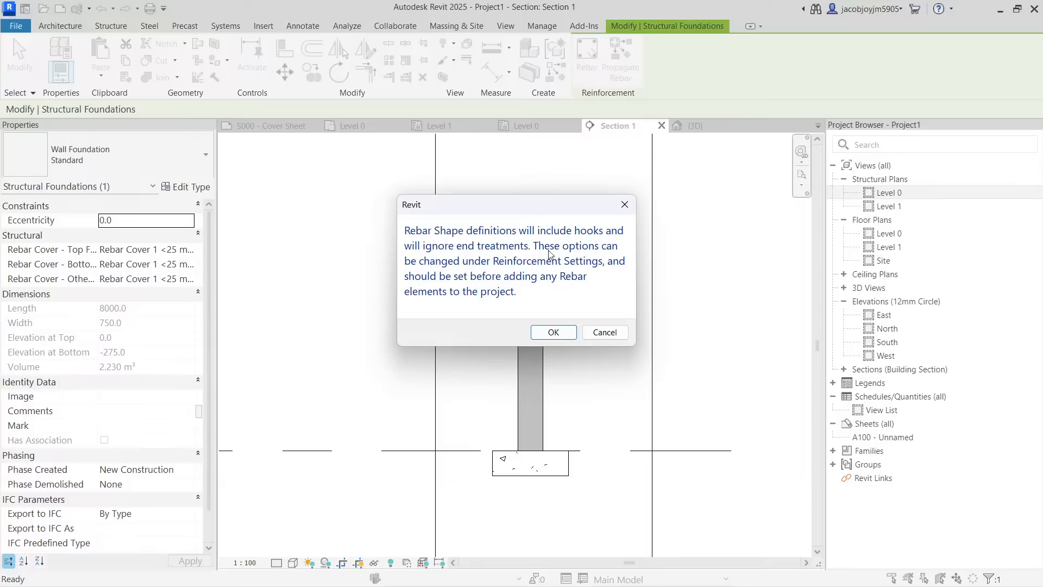
left_click(563, 334)
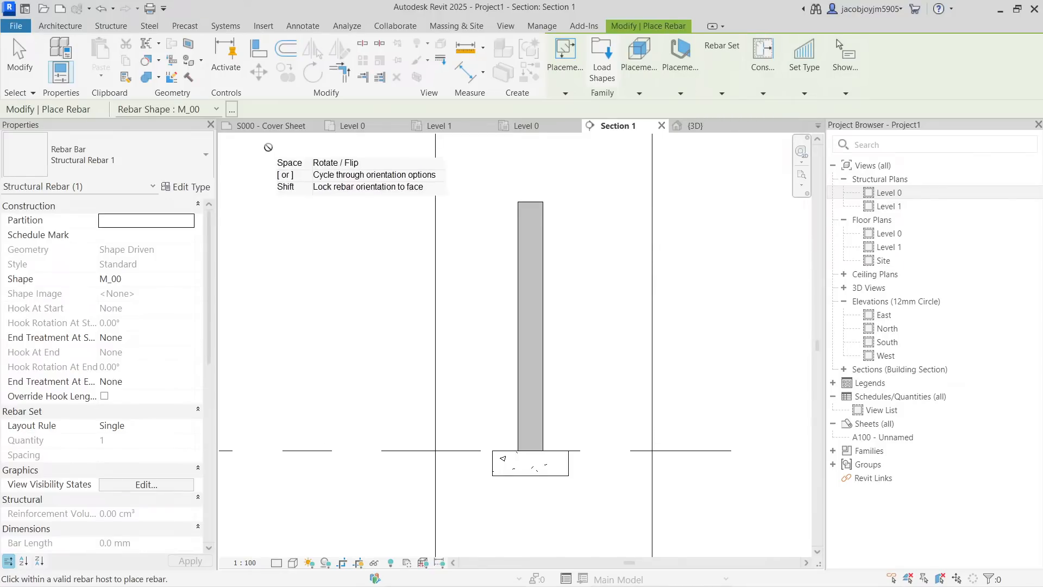
Step: Browse the available rebar shapes in the Rebar Shape Browser and choose shape M_02 for the bar
left_click(154, 111)
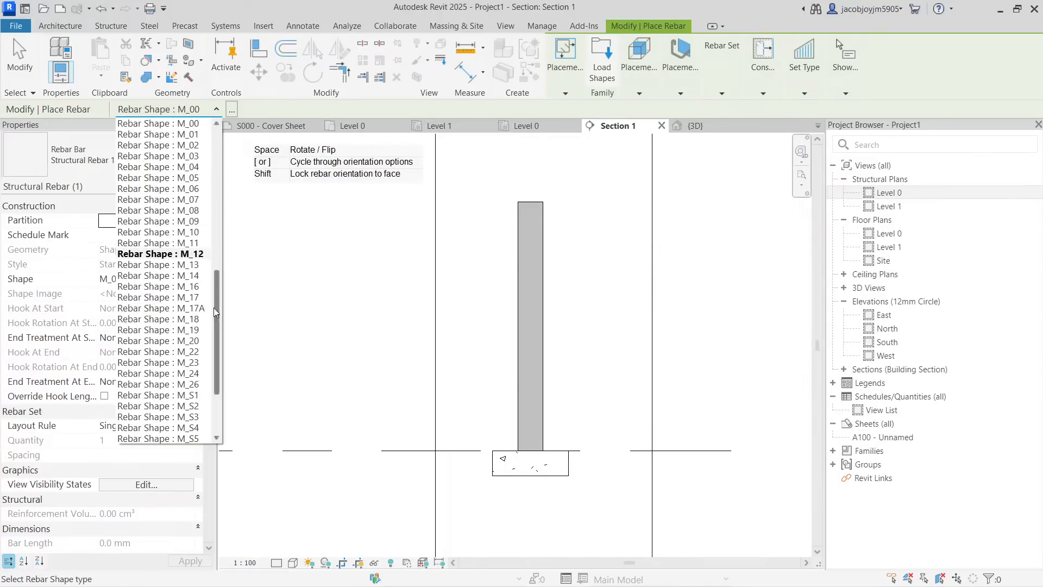
left_click_drag(218, 339, 224, 380)
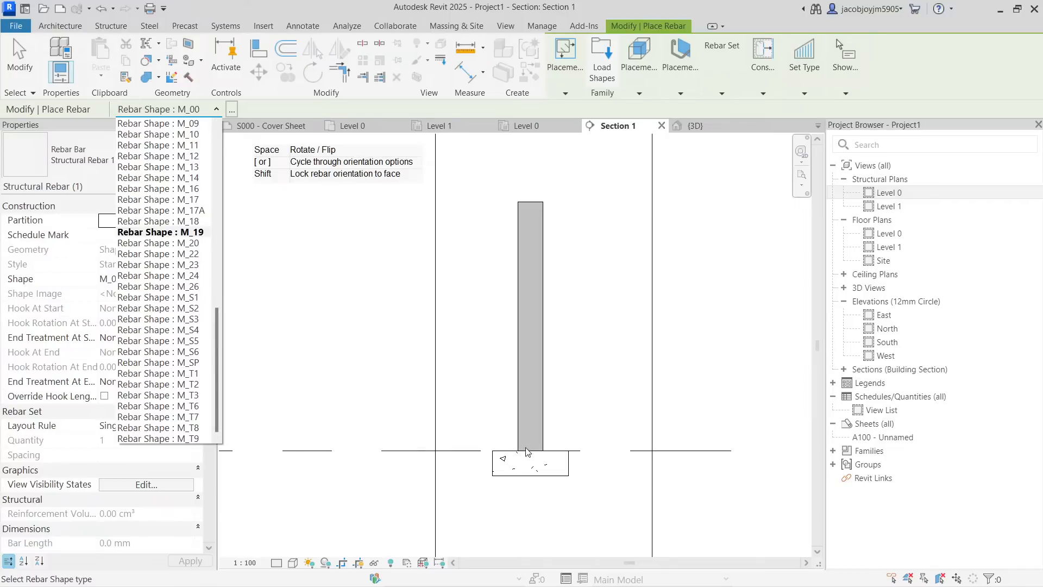
left_click(234, 112)
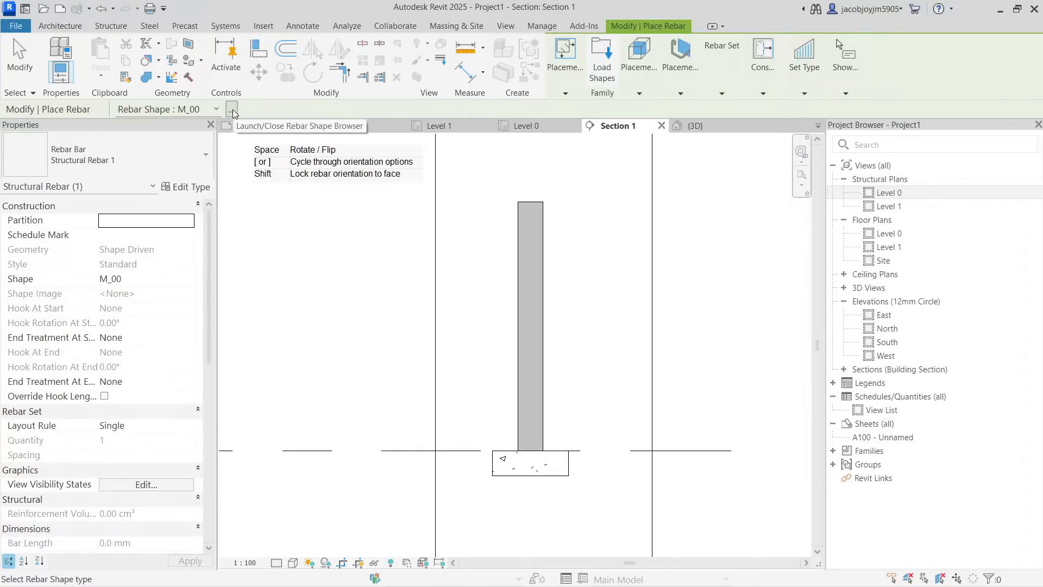
left_click(233, 110)
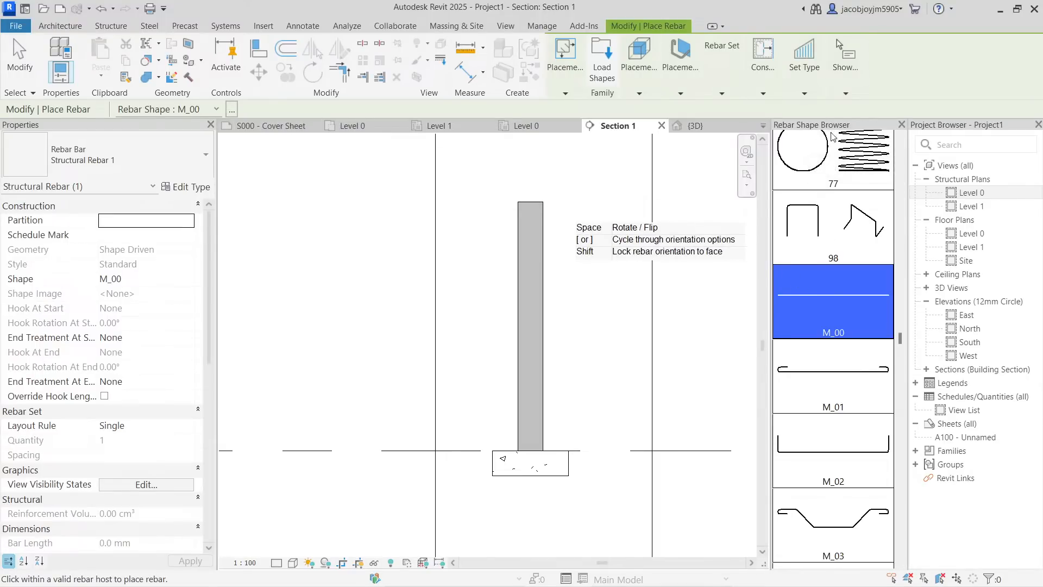
scroll(836, 359, "down", 3)
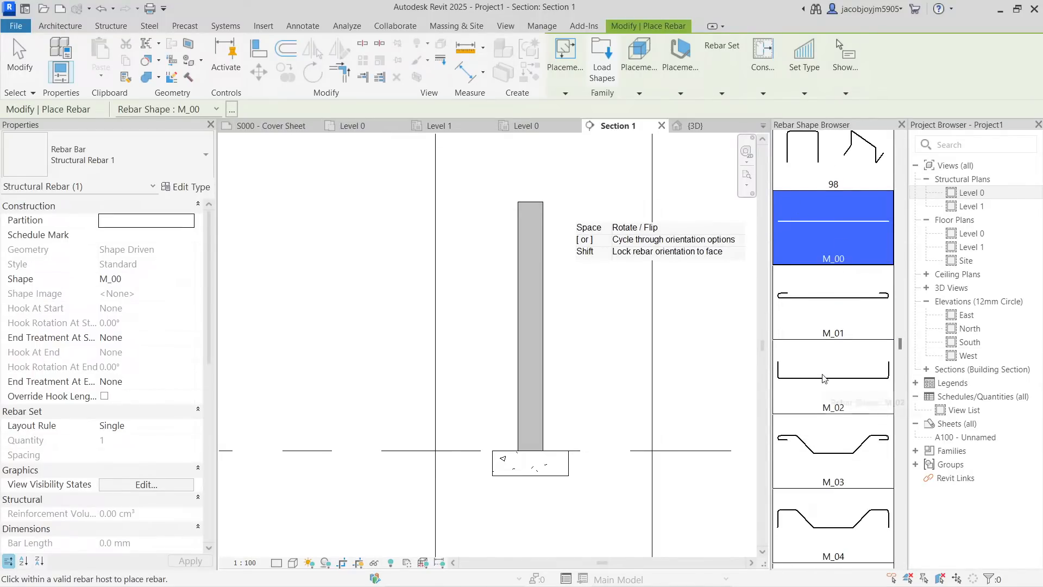
scroll(824, 379, "up", 5)
scroll(822, 379, "down", 2)
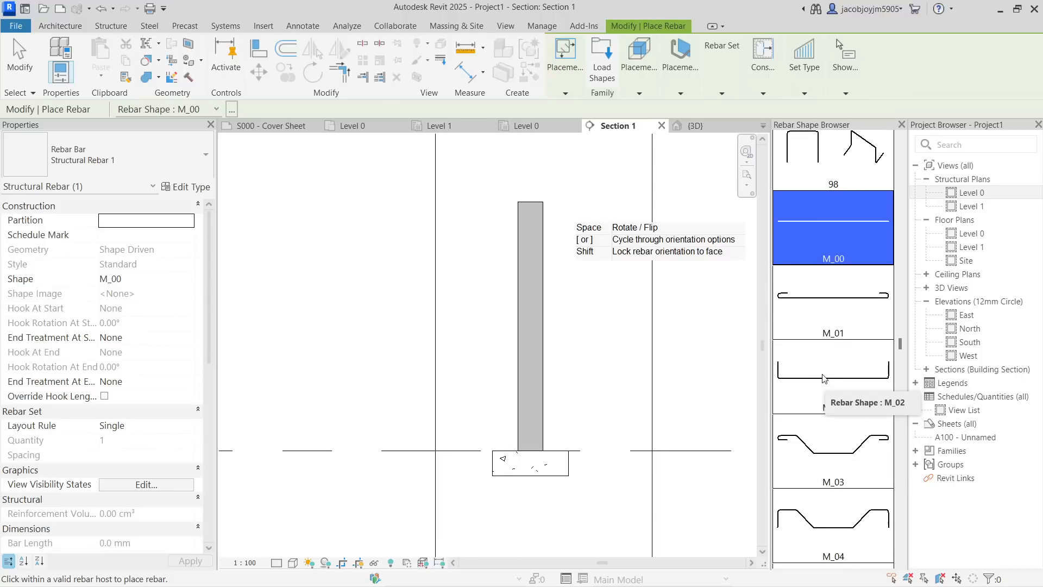
left_click(821, 379)
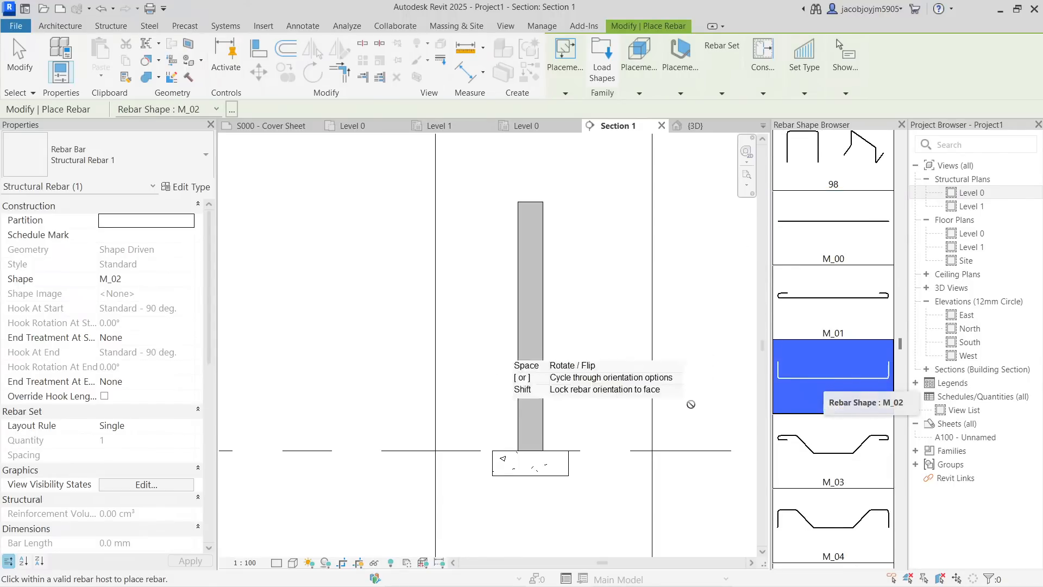
Step: Try the Near Cover Reference placement plane and a different placement orientation for the M_02 bar in the foundation
scroll(535, 472, "up", 5)
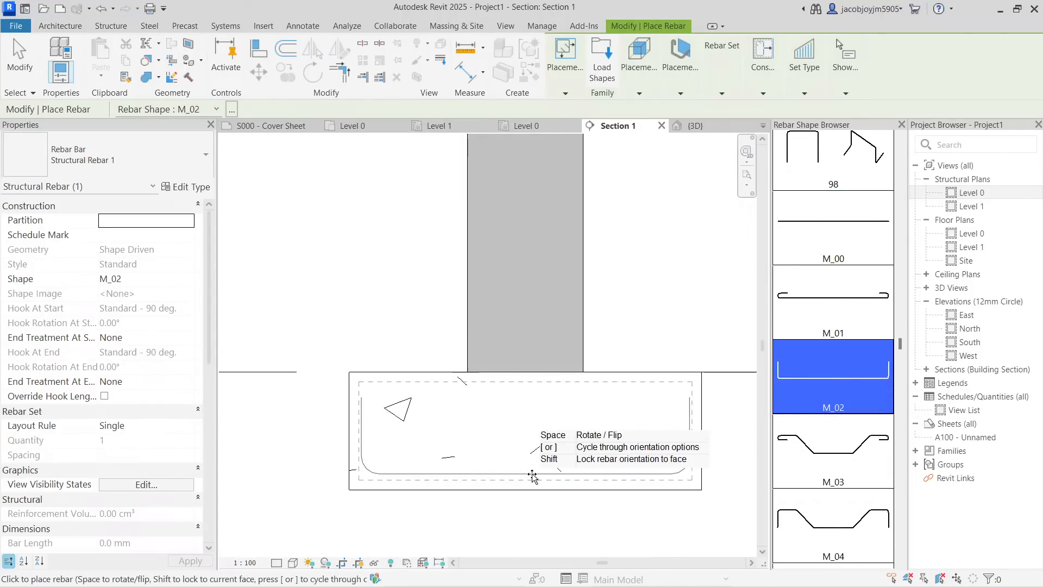
middle_click_drag(533, 476, 519, 446)
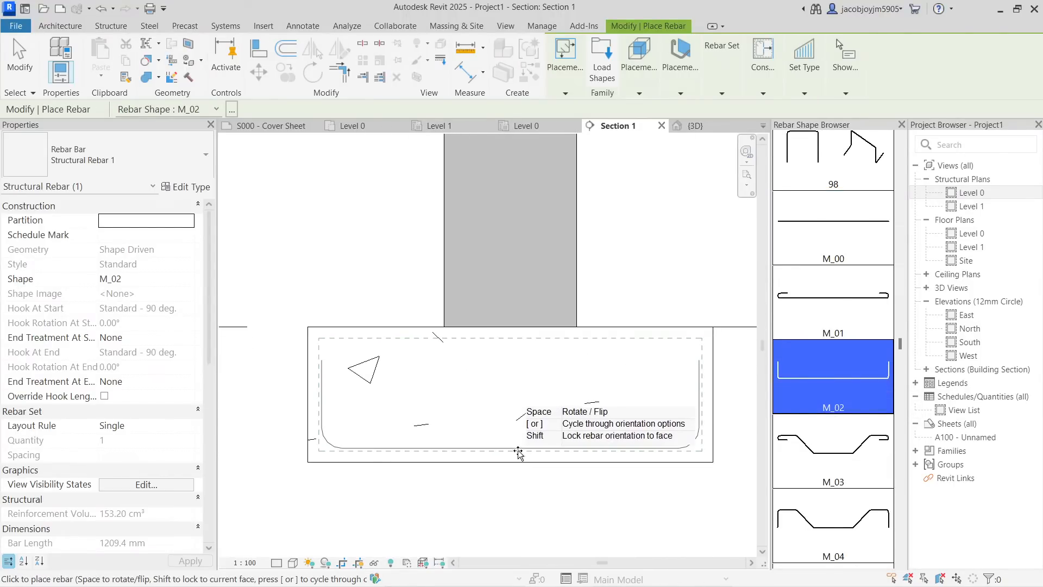
left_click(641, 92)
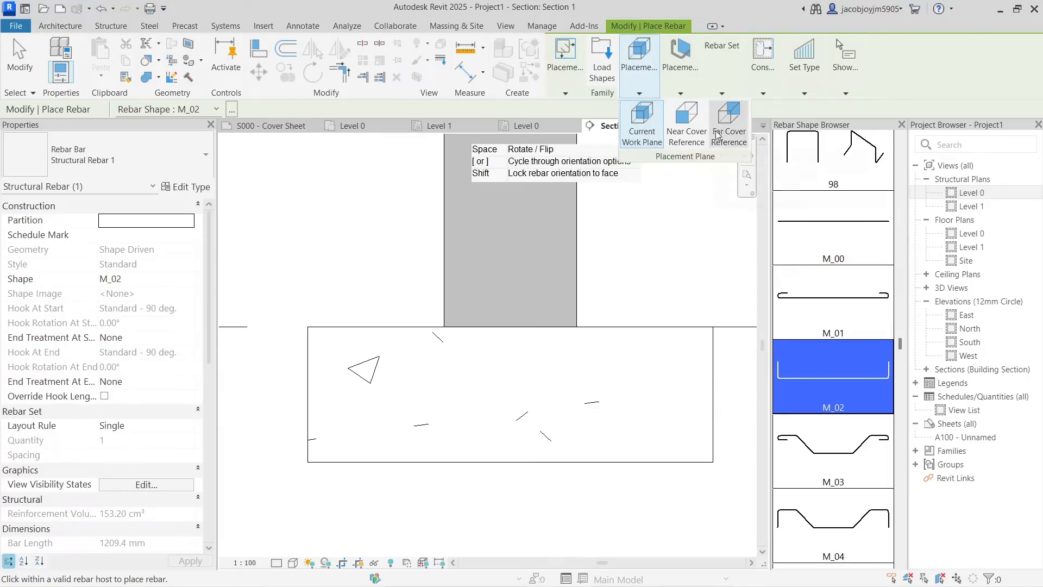
left_click(678, 136)
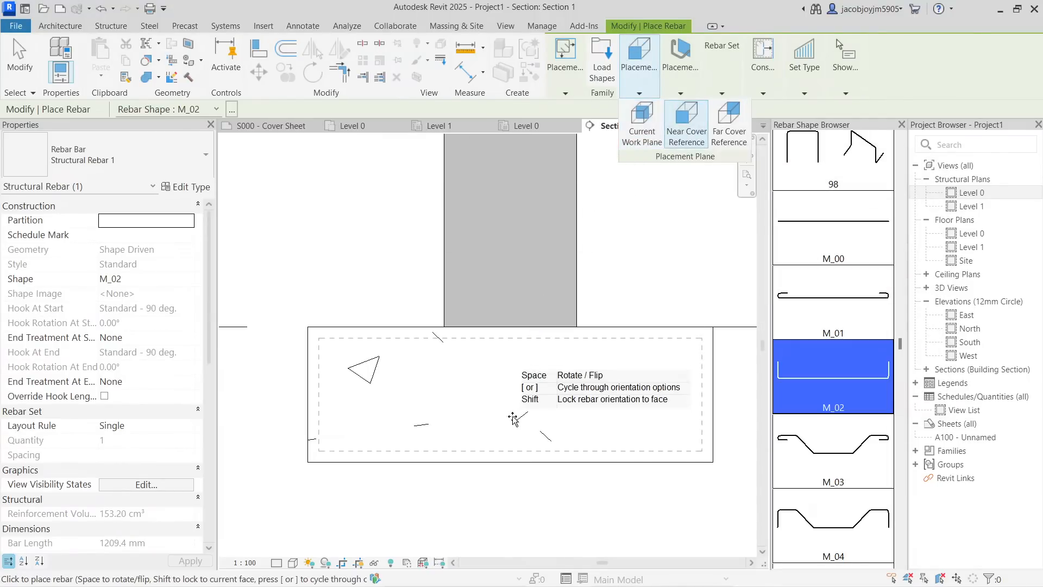
scroll(443, 449, "up", 2)
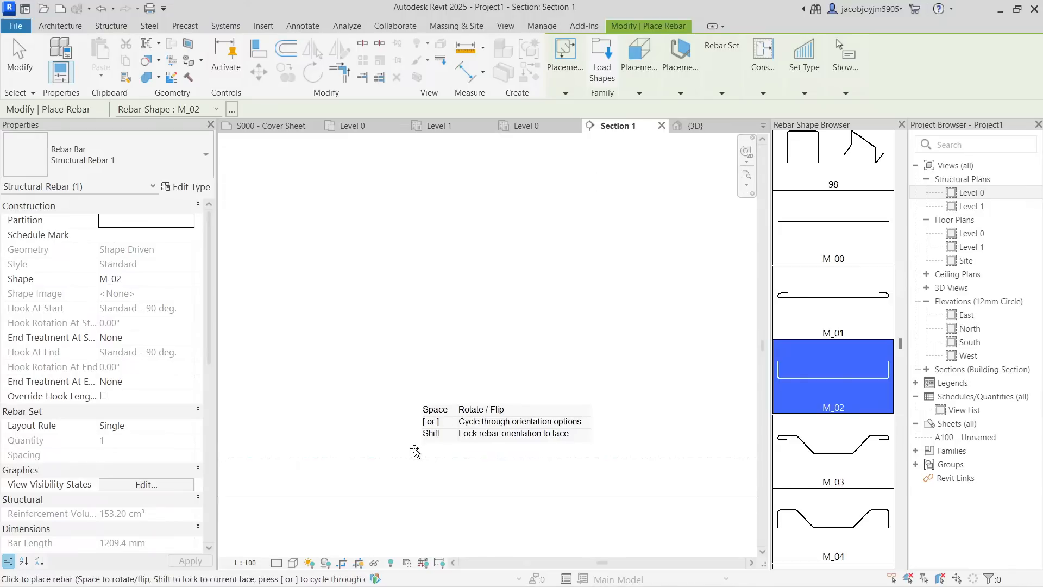
scroll(431, 434, "down", 2)
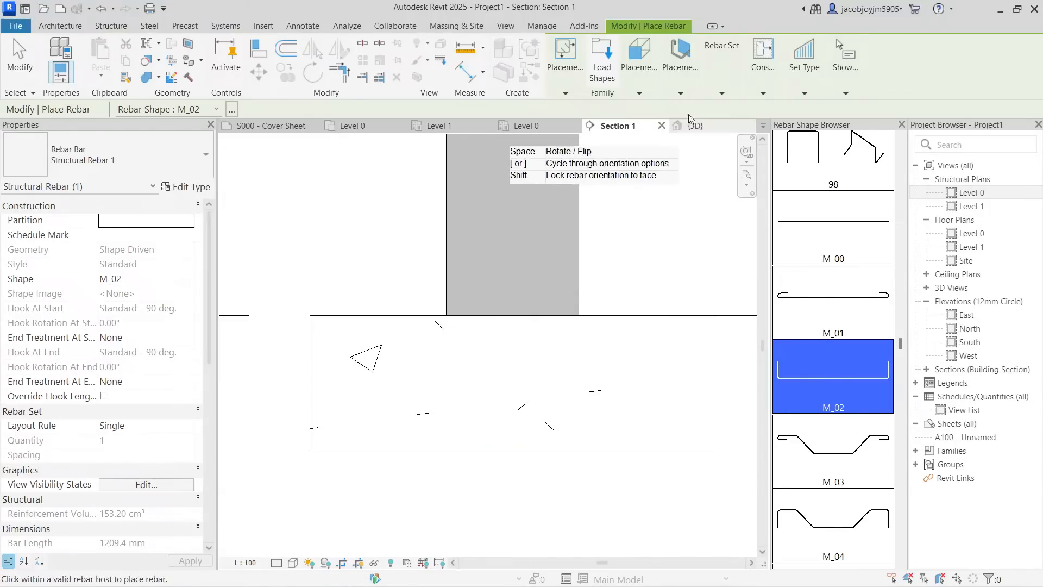
left_click(681, 87)
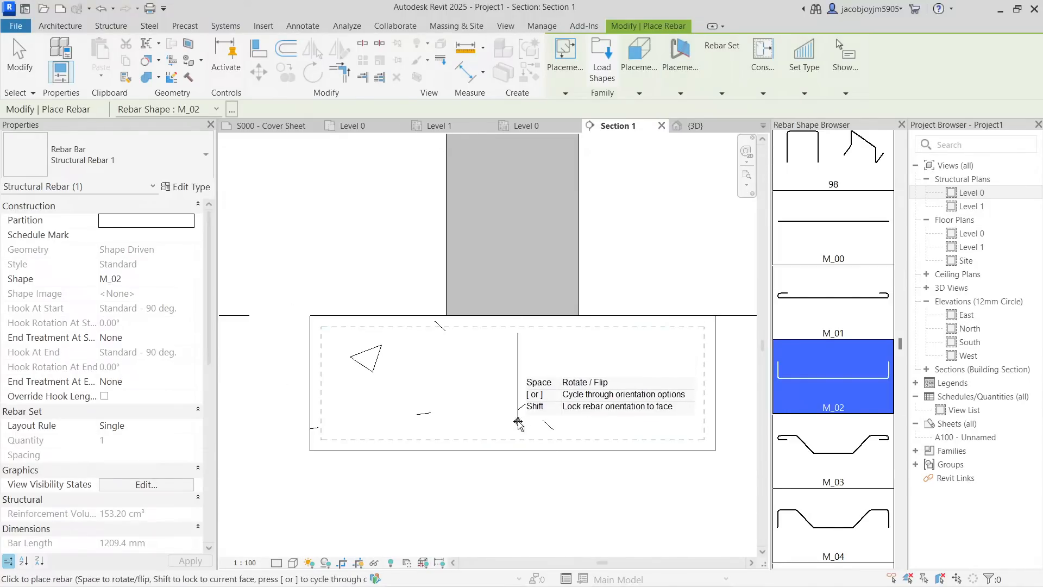
mouse_move(645, 80)
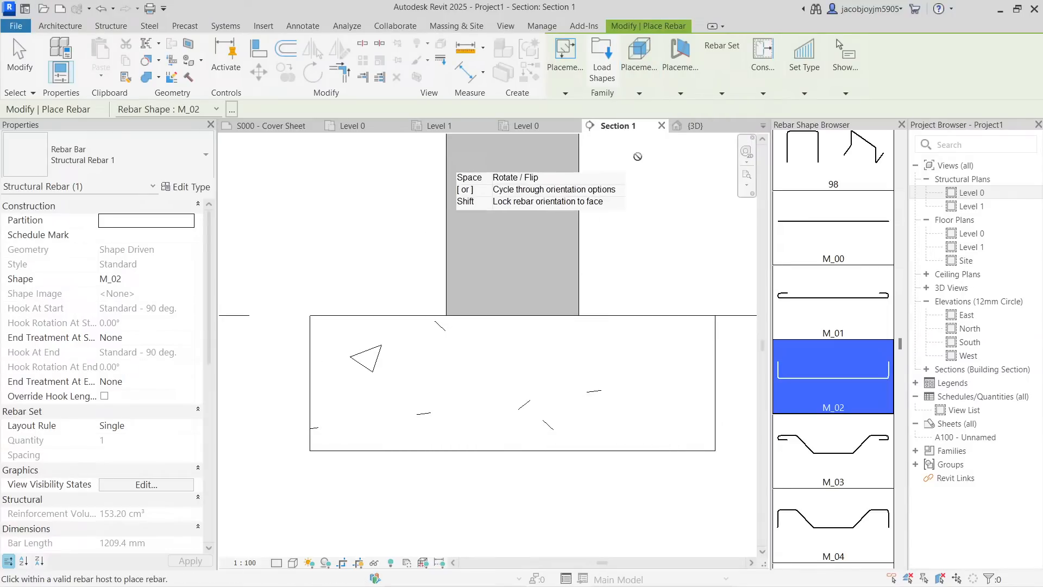
left_click(724, 140)
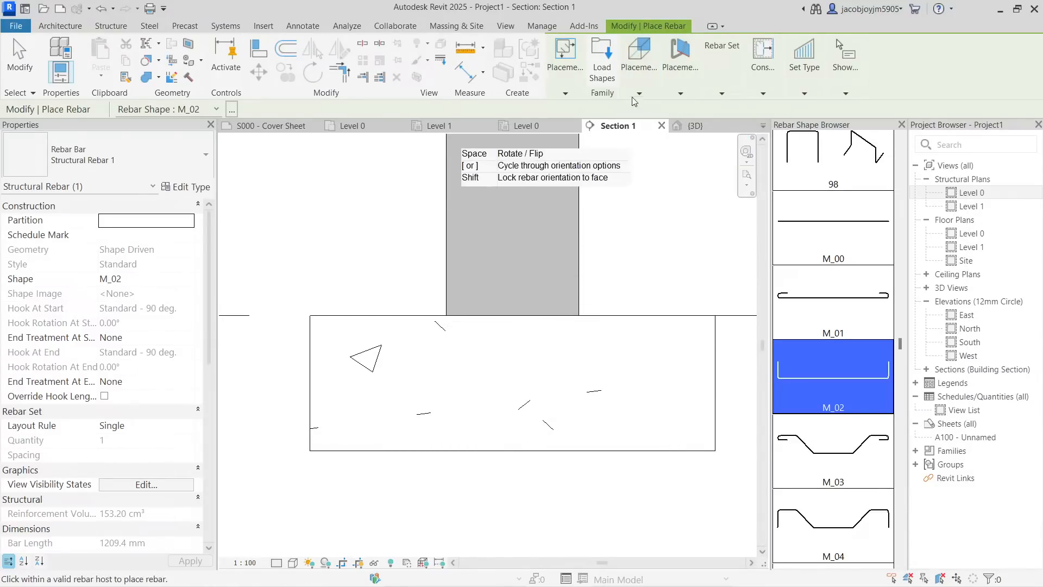
mouse_move(639, 65)
left_click(688, 140)
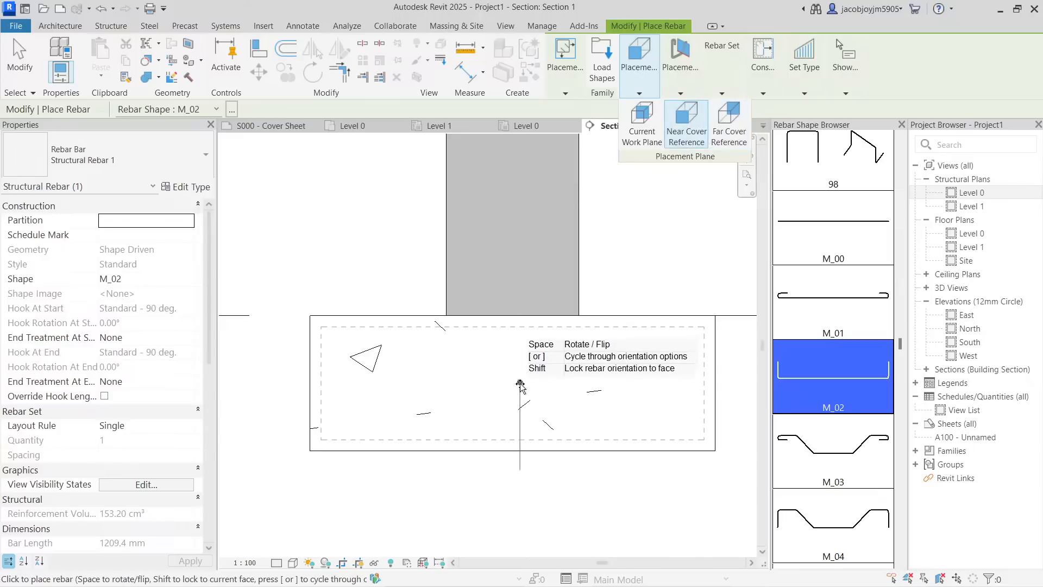
Step: Place a single M_02 bar along the foundation's bottom, lying in the section's current work plane, and finish placing rebar
left_click(641, 131)
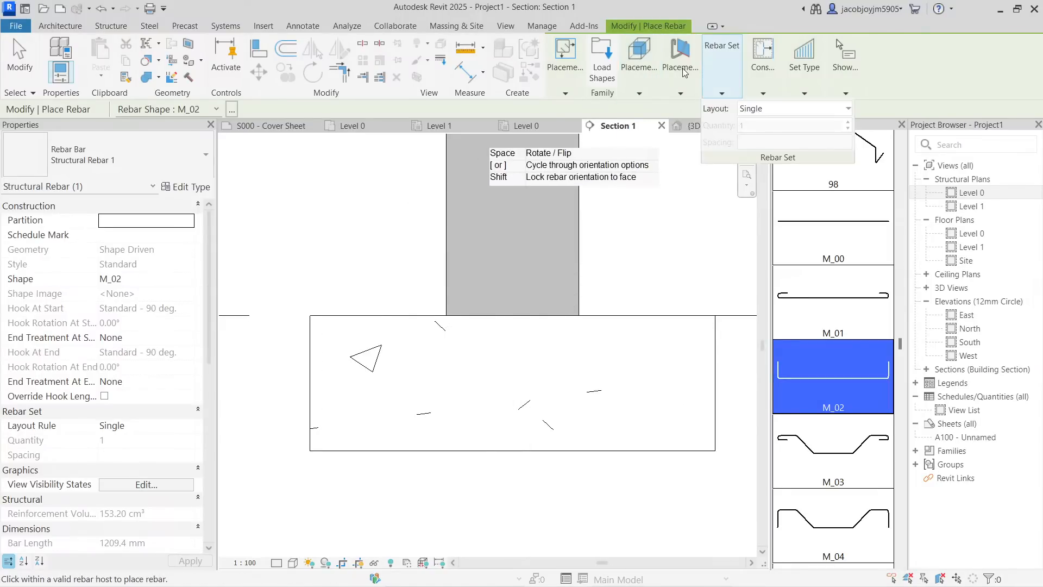
mouse_move(682, 69)
left_click(679, 143)
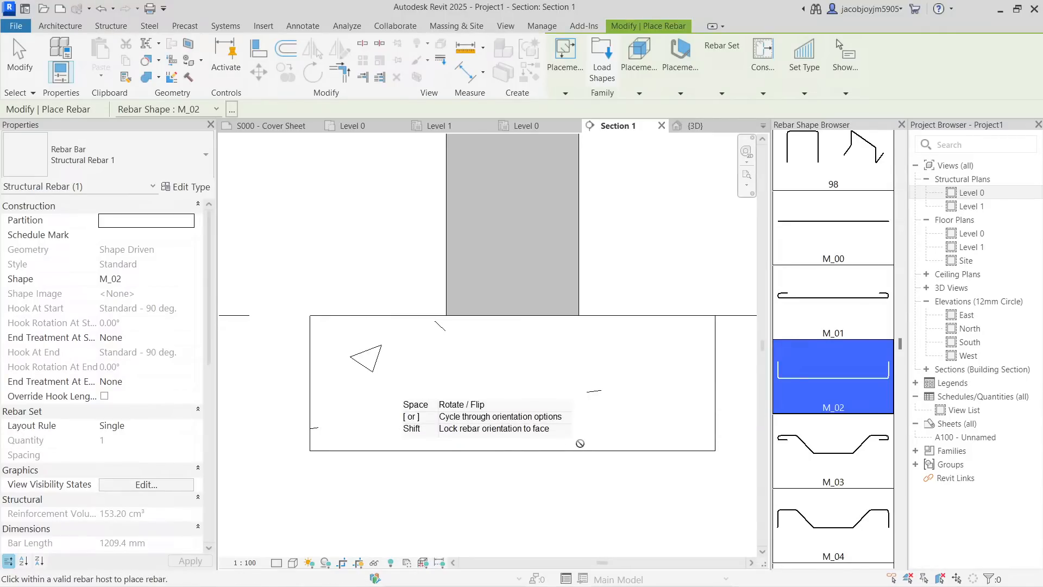
left_click(580, 441)
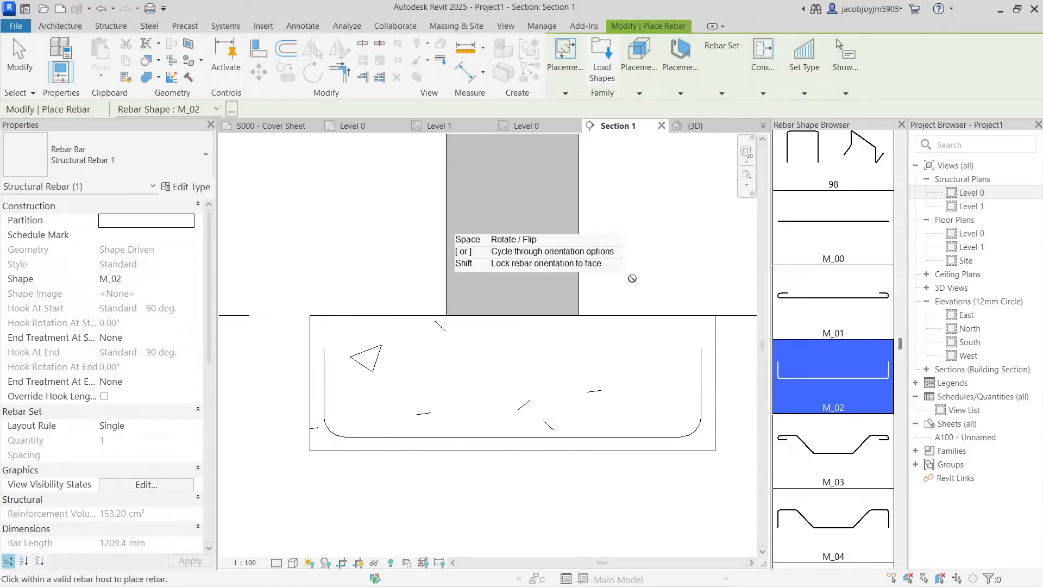
scroll(567, 314, "down", 2)
key("Escape")
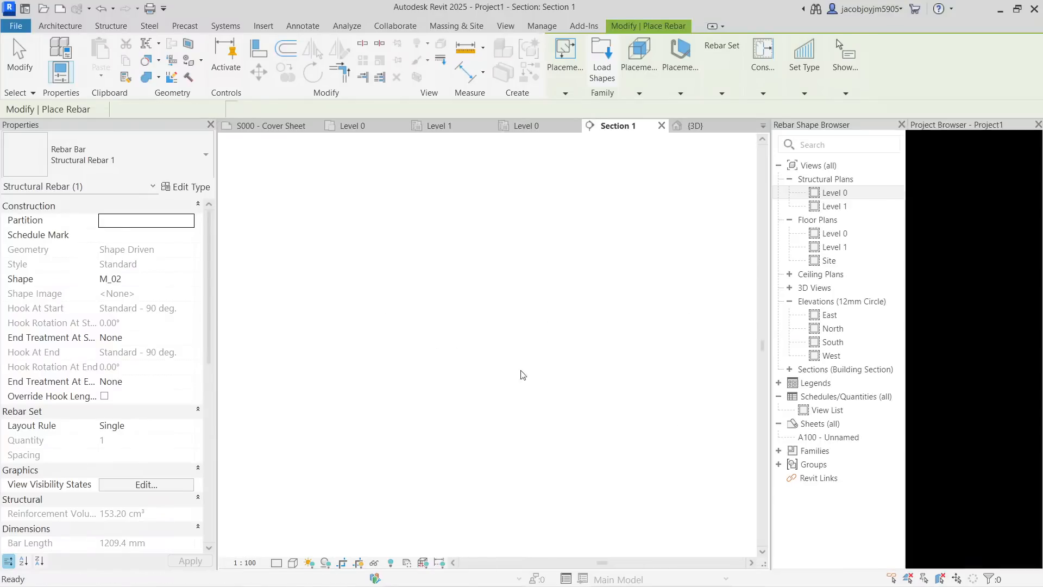
left_click(498, 385)
key("Escape")
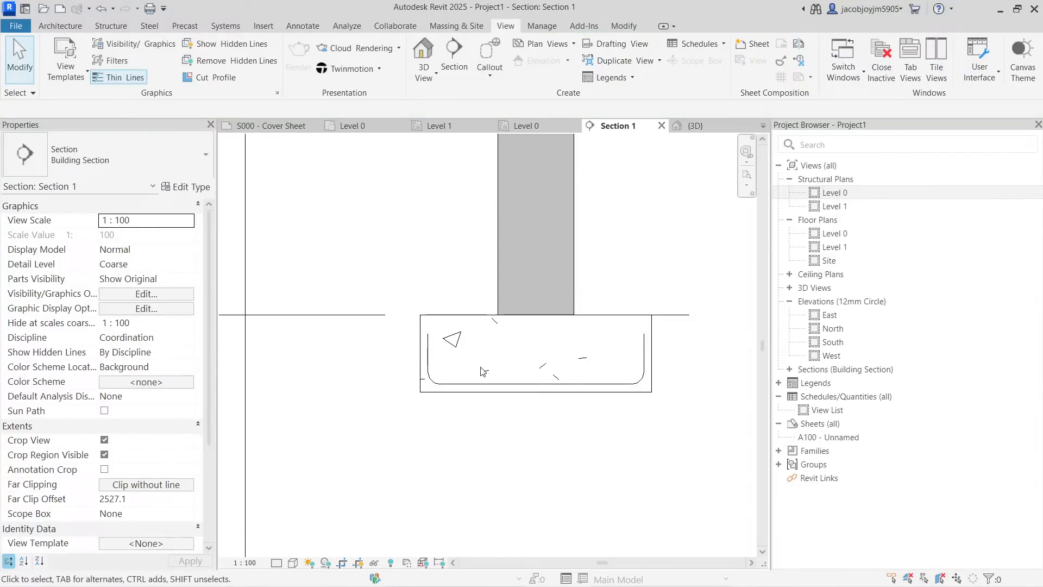
Step: Select the M_02 bar in the foundation and review its view visibility states for all views without changing them
left_click(481, 387)
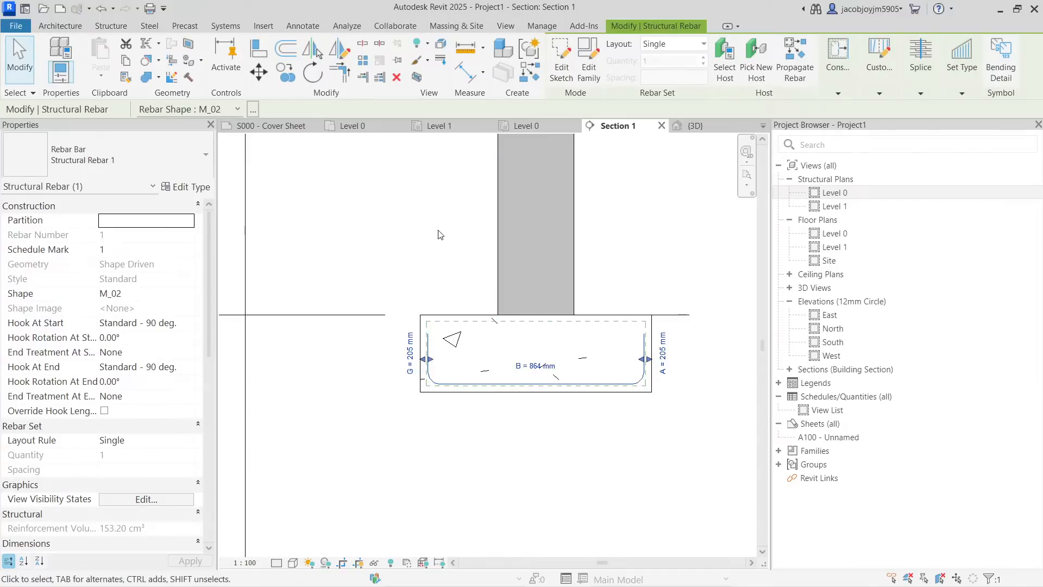
scroll(124, 428, "down", 4)
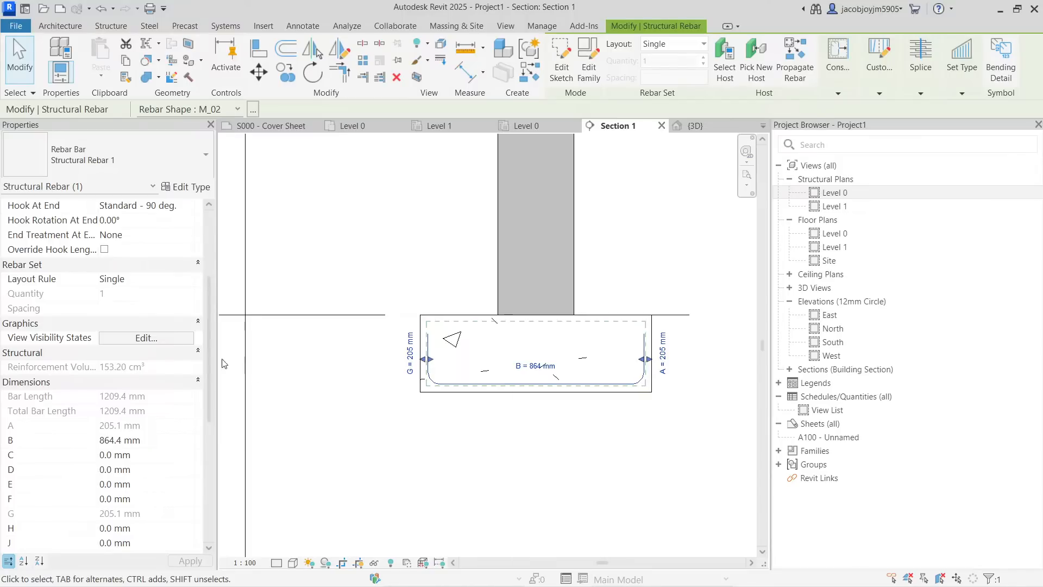
left_click(130, 339)
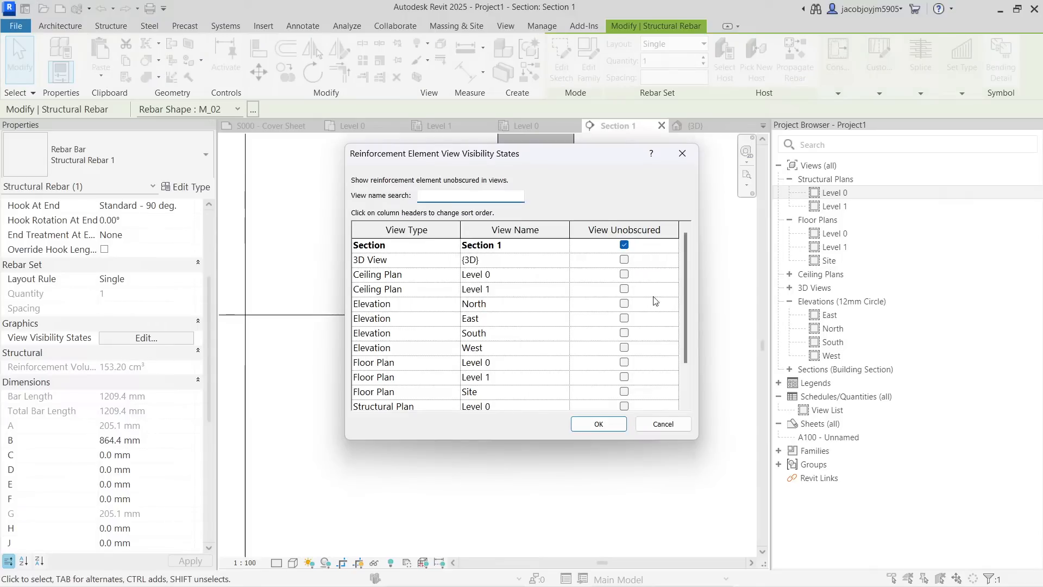
left_click_drag(684, 289, 680, 342)
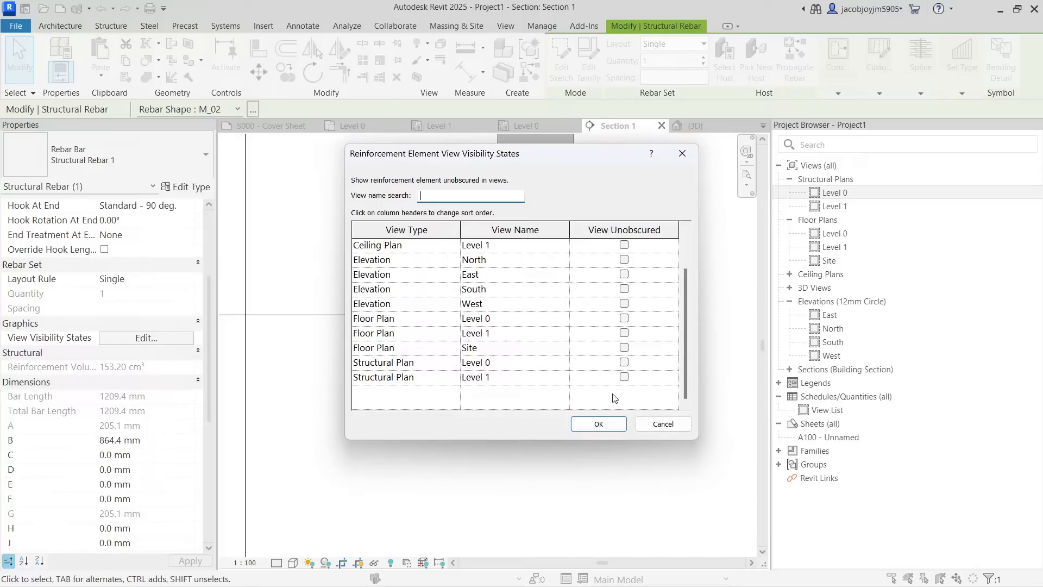
left_click(610, 425)
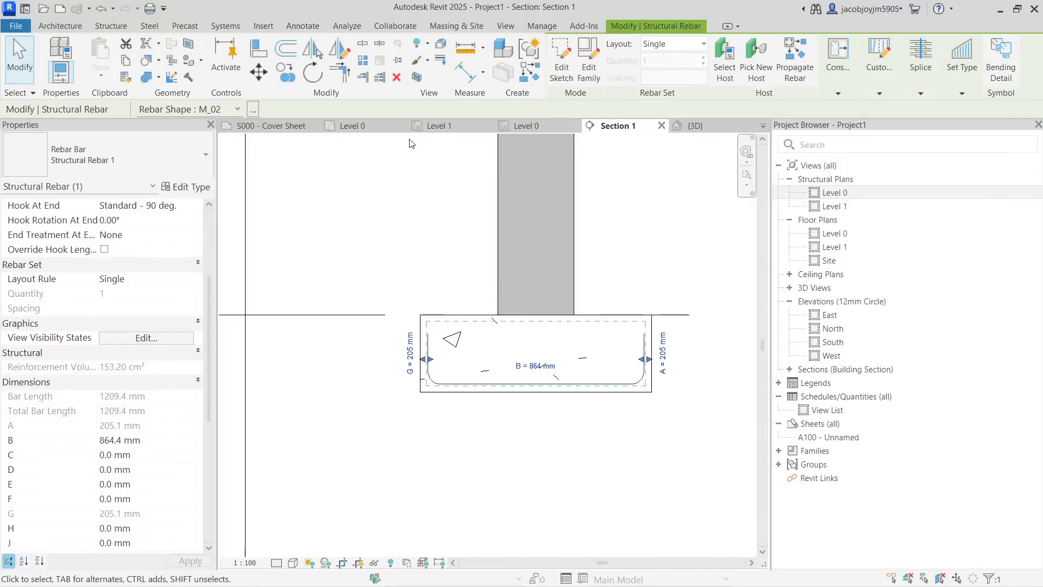
Step: Inspect the Level 0 floor plan and the Level 0 structural plan around the section line for the bar
left_click(368, 129)
scroll(487, 348, "up", 3)
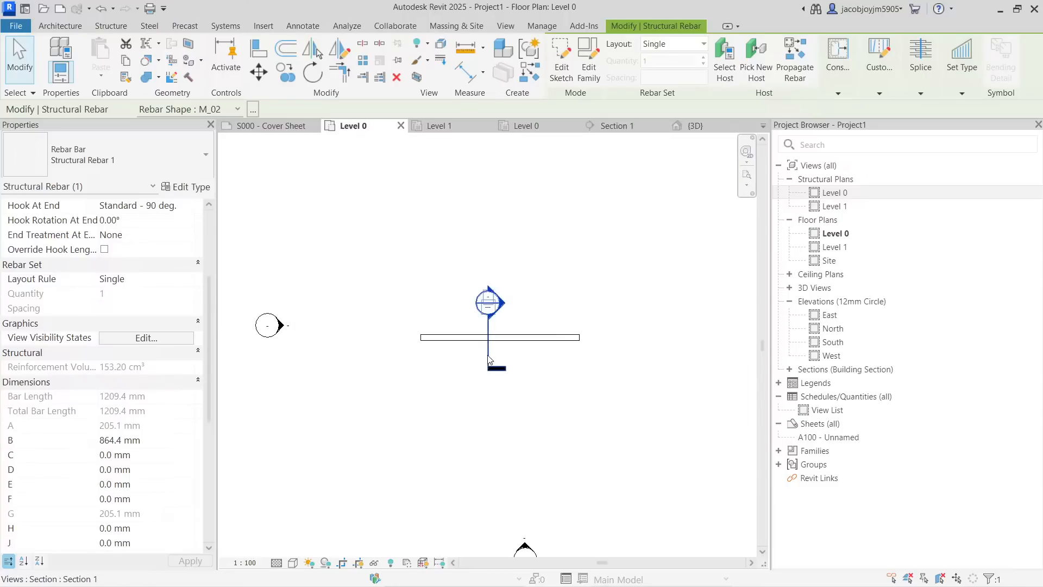
left_click(549, 126)
scroll(405, 318, "up", 1)
scroll(463, 253, "up", 4)
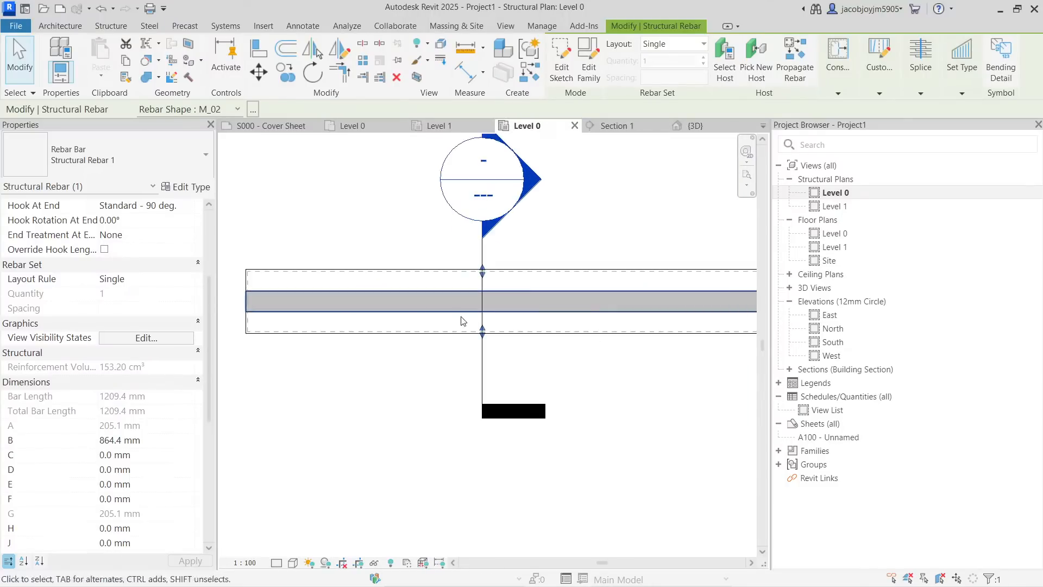
Step: In the Level 0 structural plan, move the Section 1 line along the wall toward its left end, and return to the Section 1 view
left_click(554, 175)
scroll(492, 258, "down", 3)
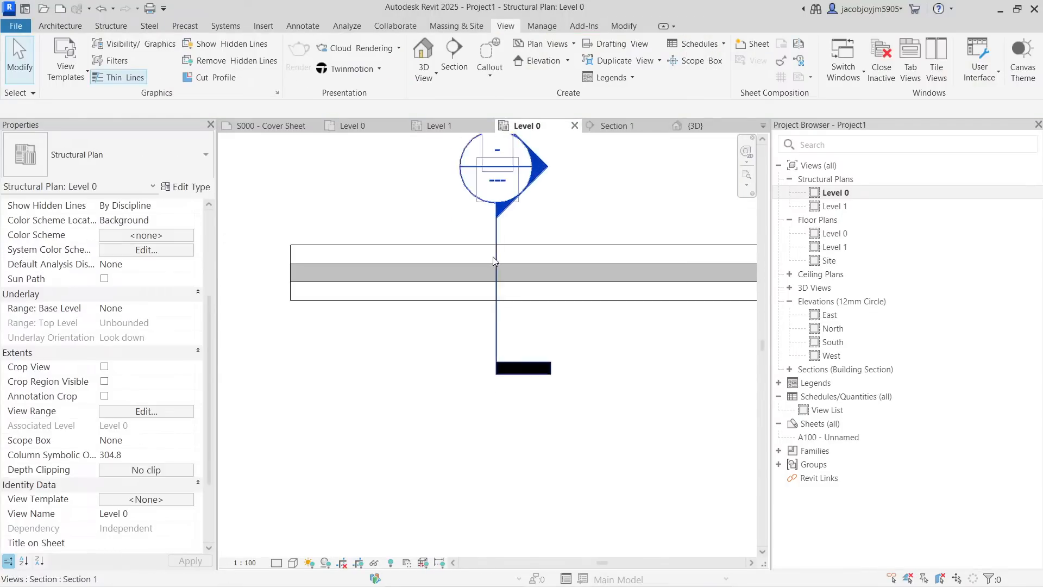
left_click(495, 239)
left_click_drag(494, 238, 441, 238)
scroll(429, 277, "down", 2)
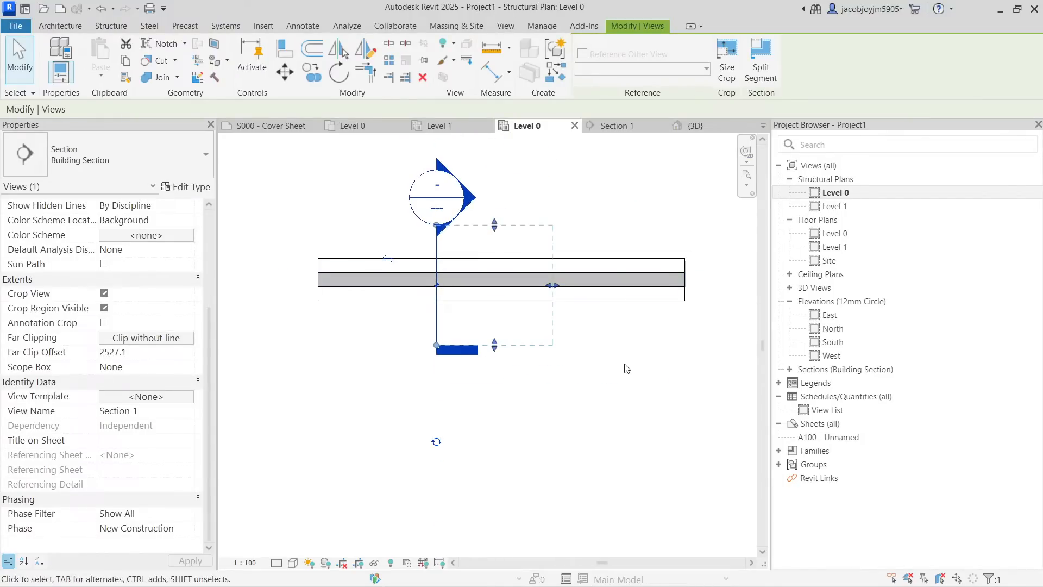
key("Escape")
left_click(614, 126)
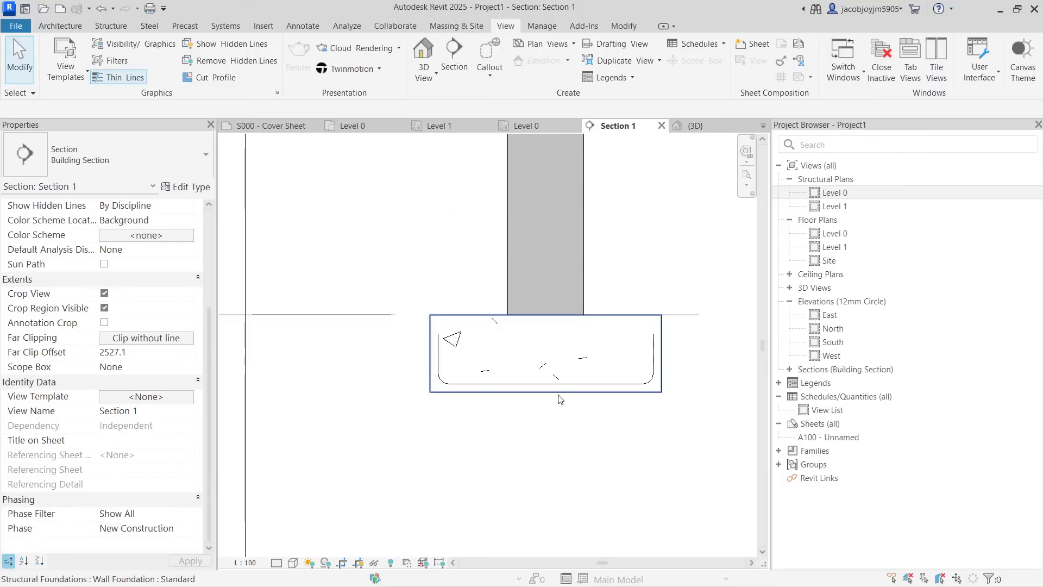
Step: Set the M_02 bar's view visibility states to show it unobscured in the Level 0 structural plan
left_click(545, 385)
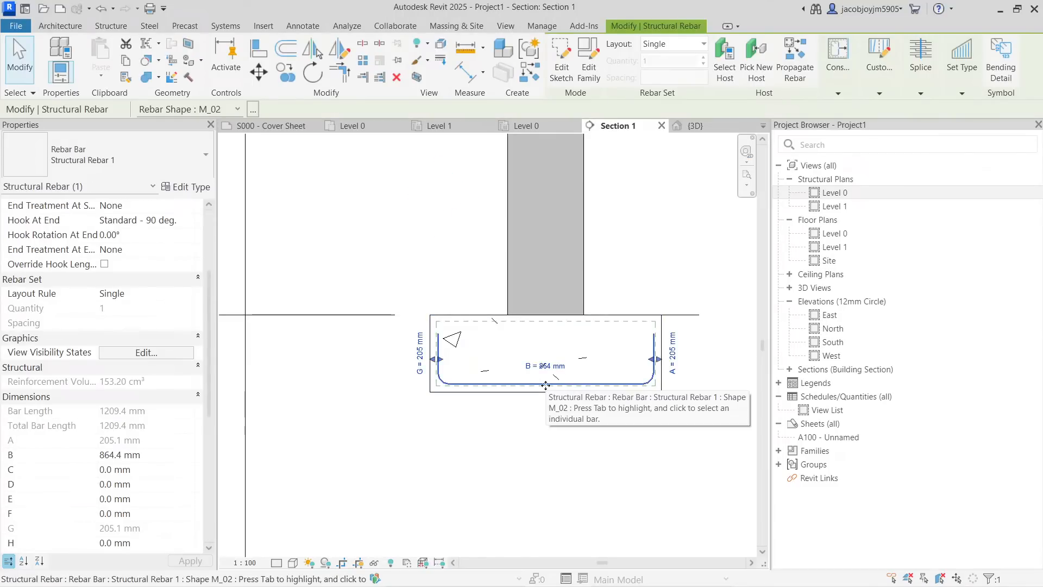
left_click(168, 356)
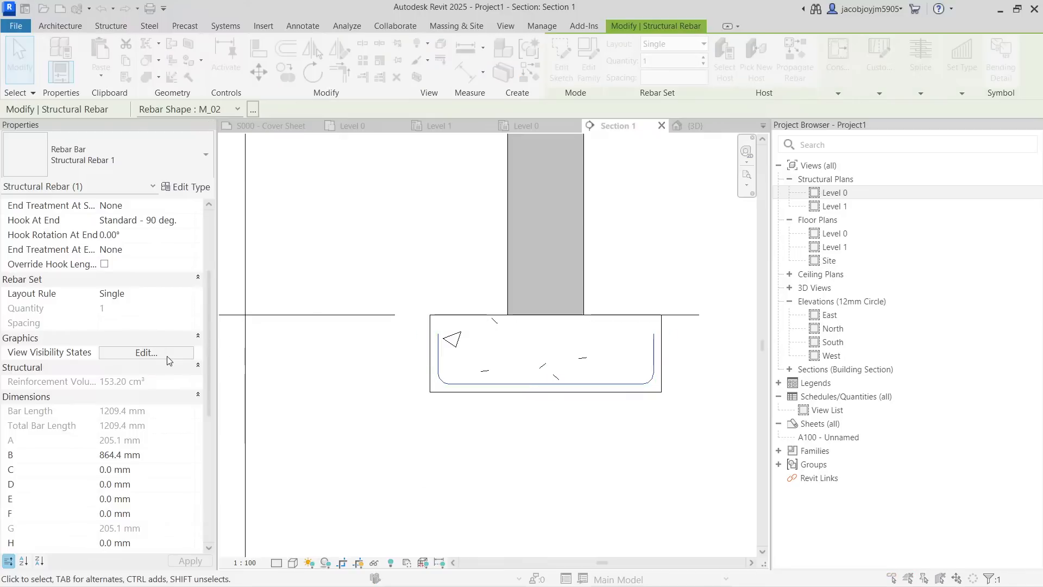
left_click_drag(686, 269, 685, 308)
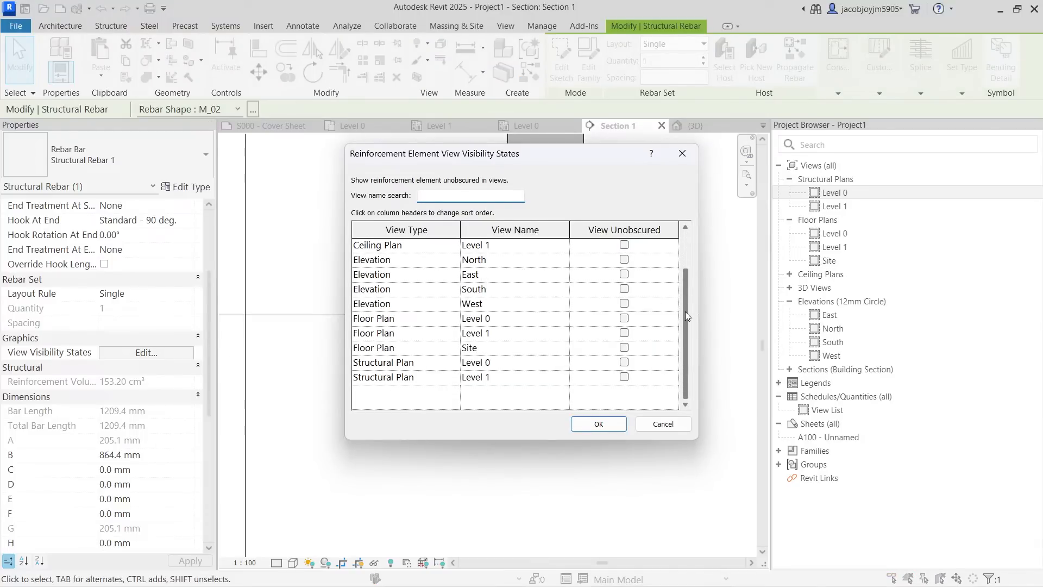
left_click(626, 362)
left_click(624, 363)
left_click(606, 424)
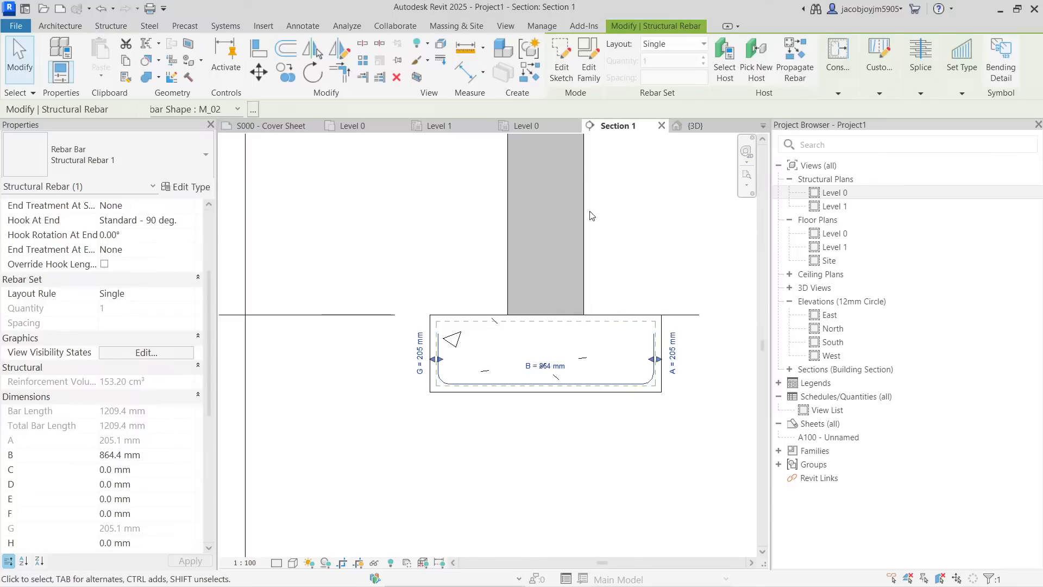
Step: In the Level 0 structural plan, select the bar and review its construction properties, including the available Partition values
left_click(546, 128)
key("Escape")
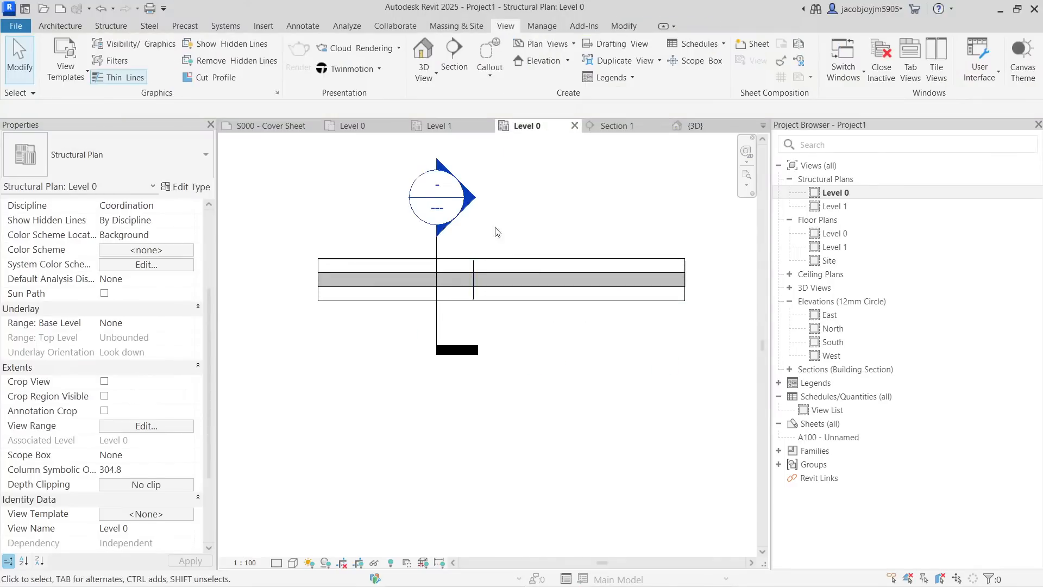
scroll(477, 277, "up", 4)
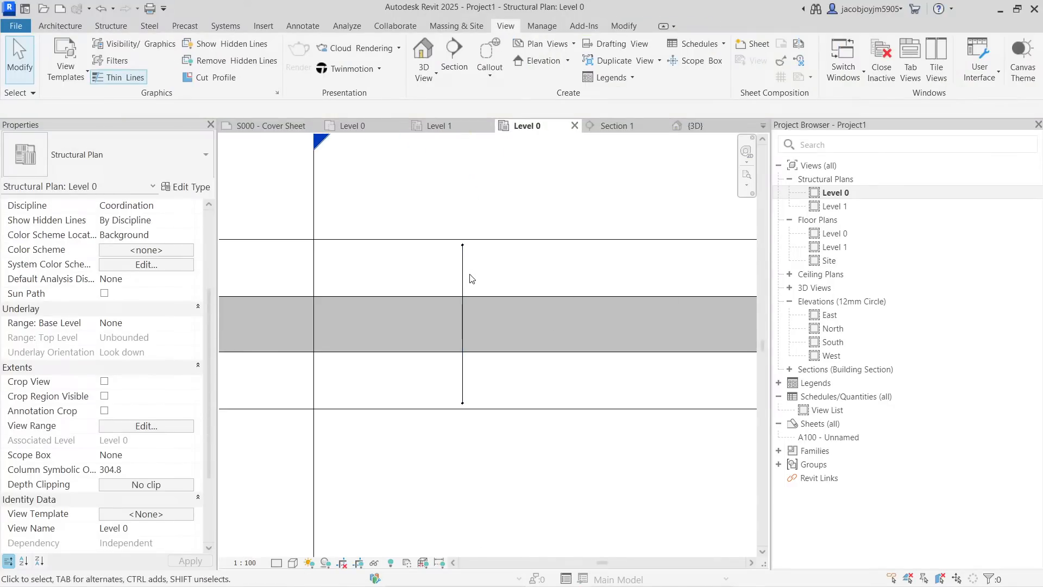
left_click(464, 272)
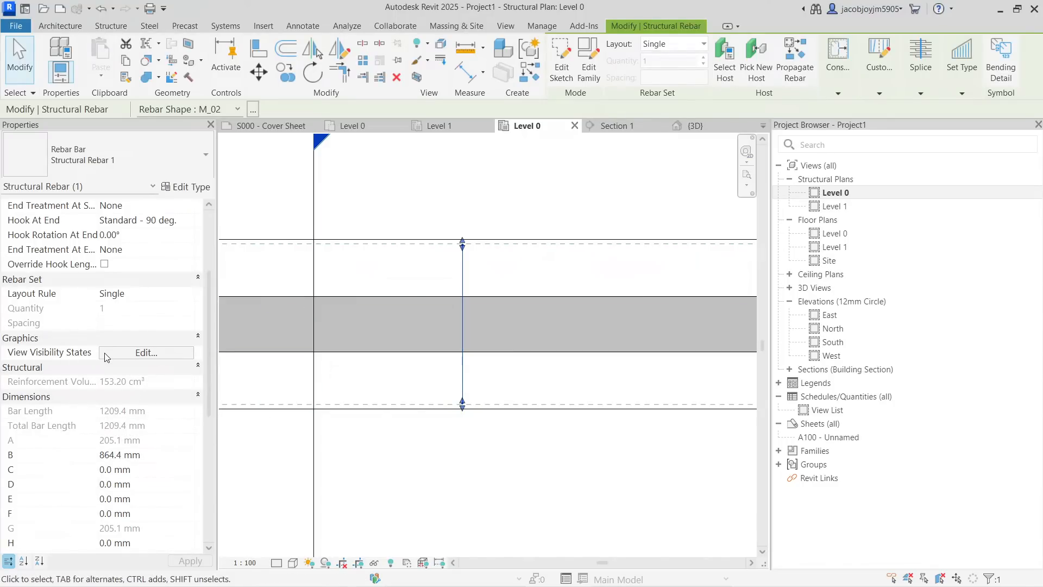
left_click_drag(213, 298, 210, 249)
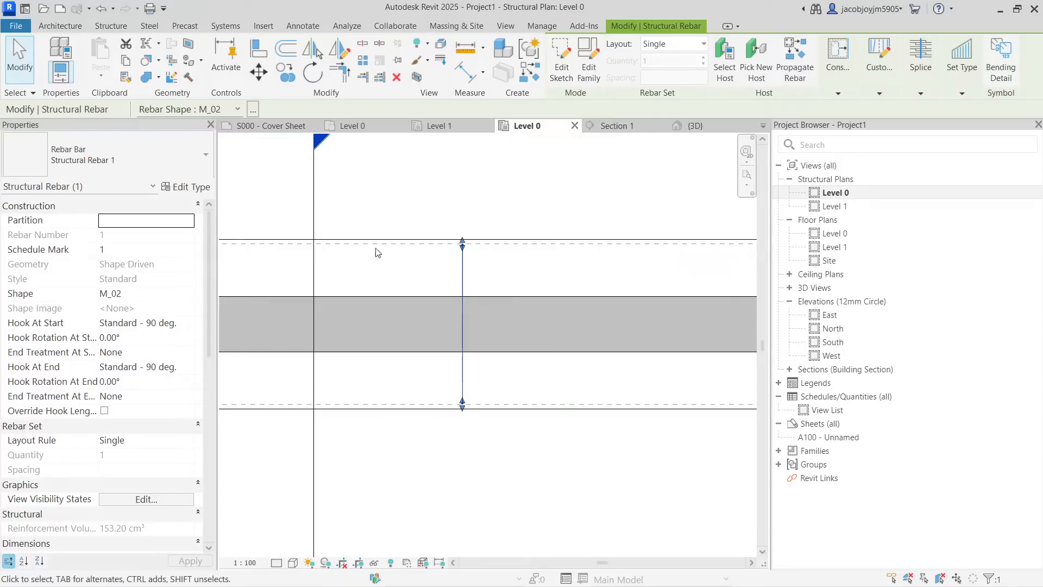
left_click(143, 220)
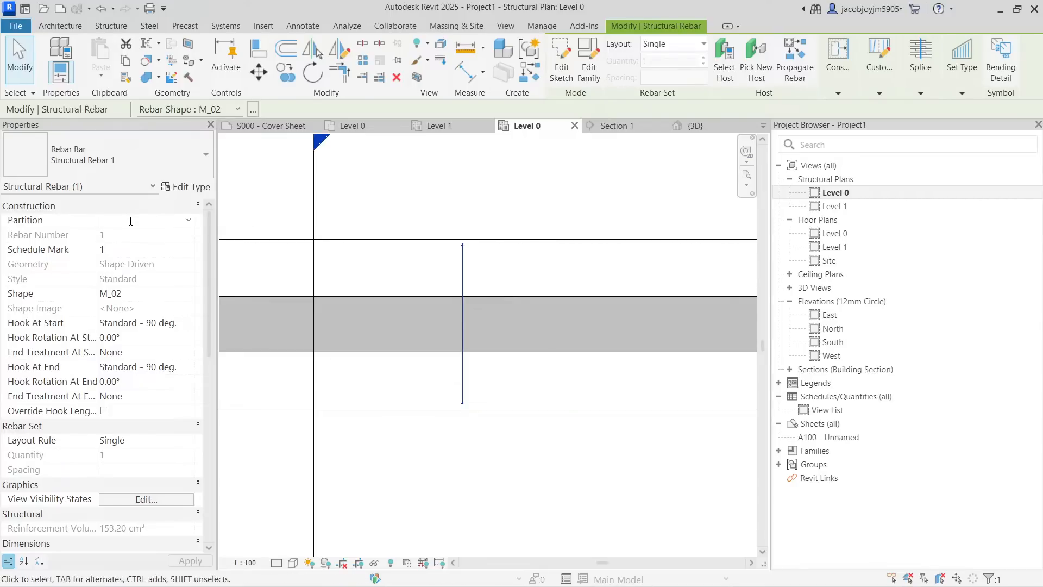
left_click(189, 221)
left_click(189, 221)
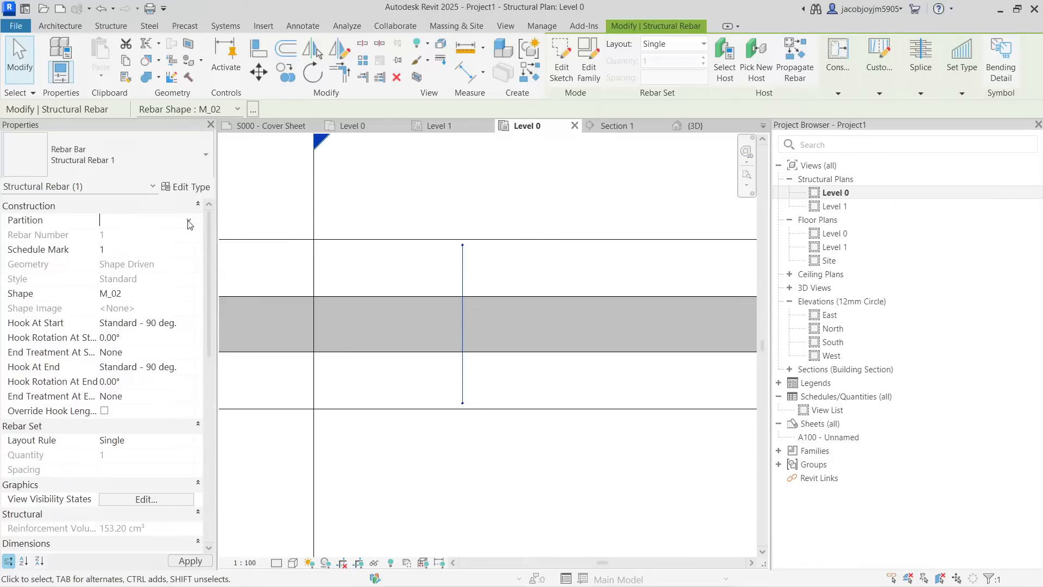
Step: In the Reinforcement Numbers settings, name the unassigned partition New, then check the bar's Partition property and deselect the bar
left_click(111, 27)
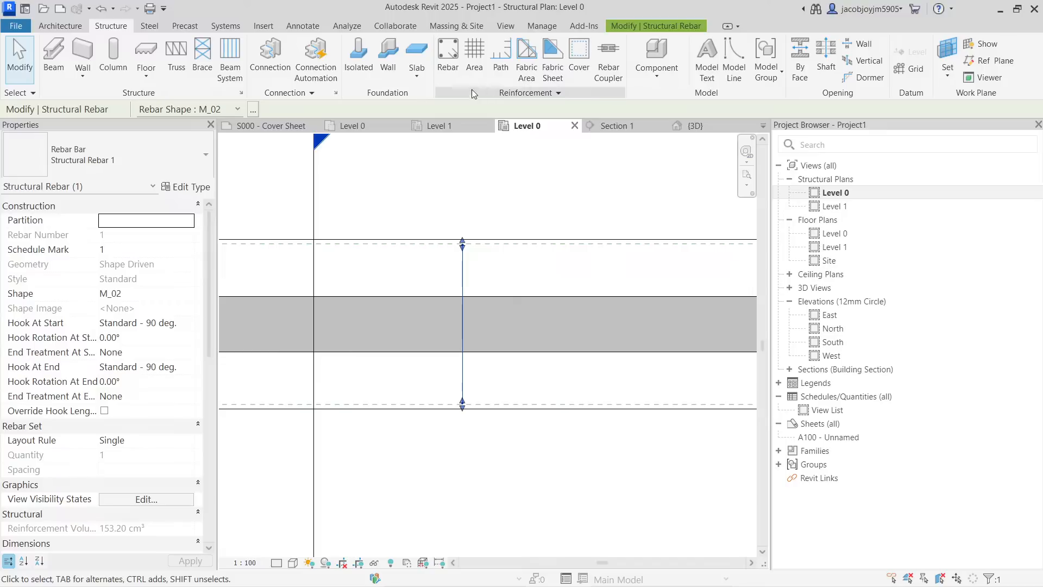
left_click(510, 93)
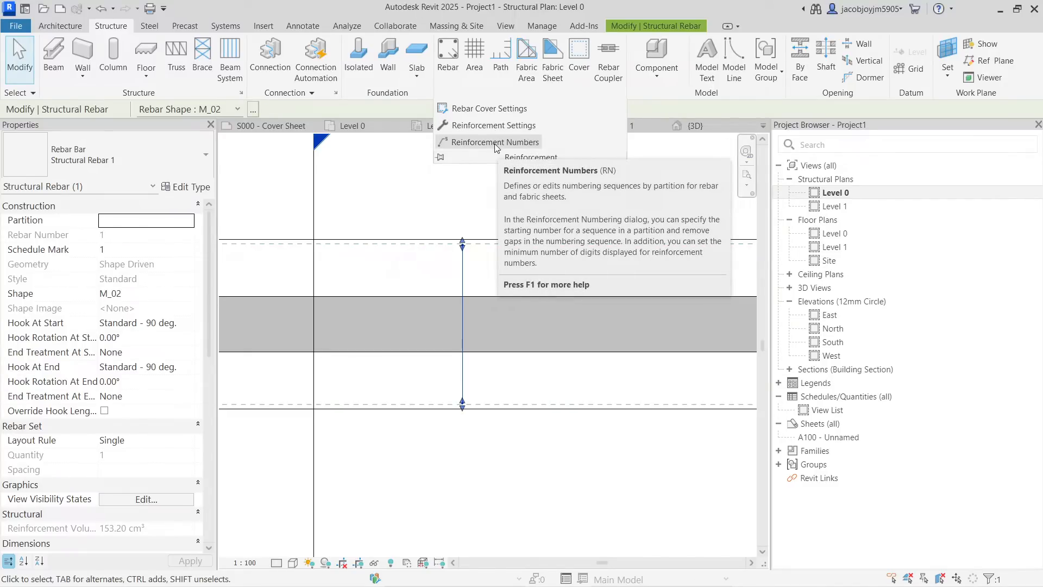
left_click(496, 143)
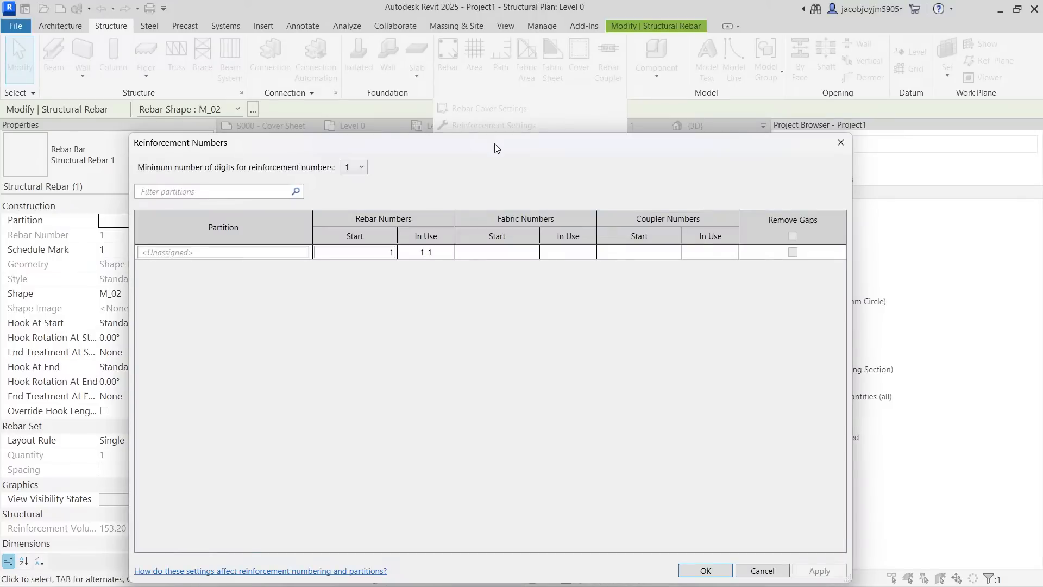
left_click_drag(496, 148, 547, 108)
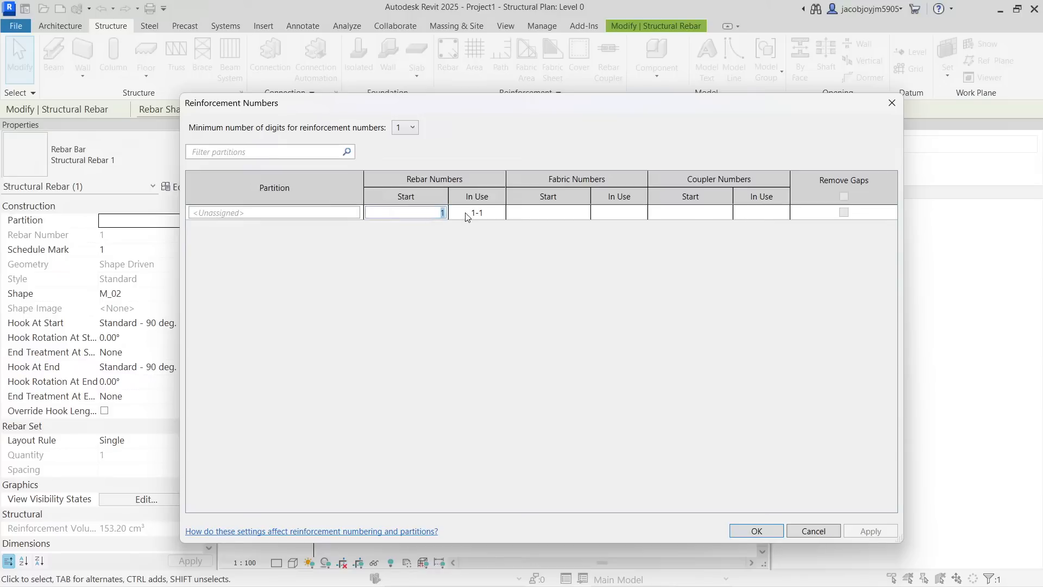
left_click(316, 216)
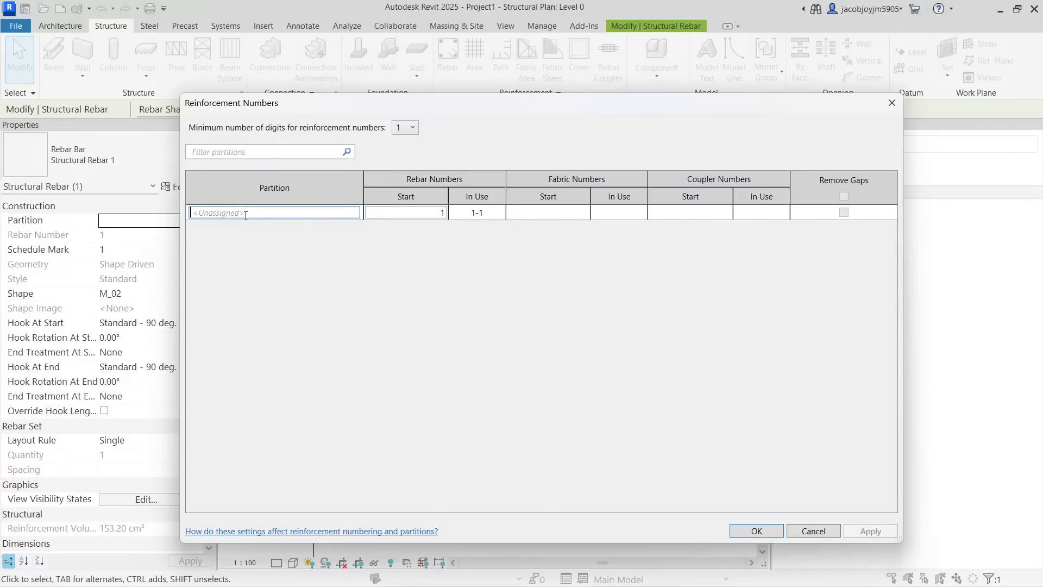
type("New")
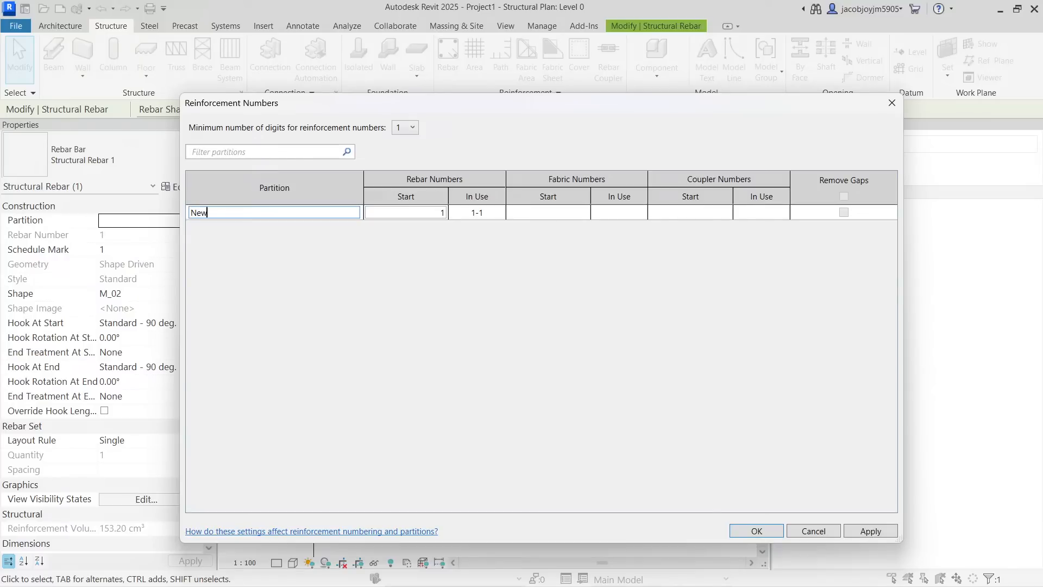
left_click(402, 214)
left_click(870, 531)
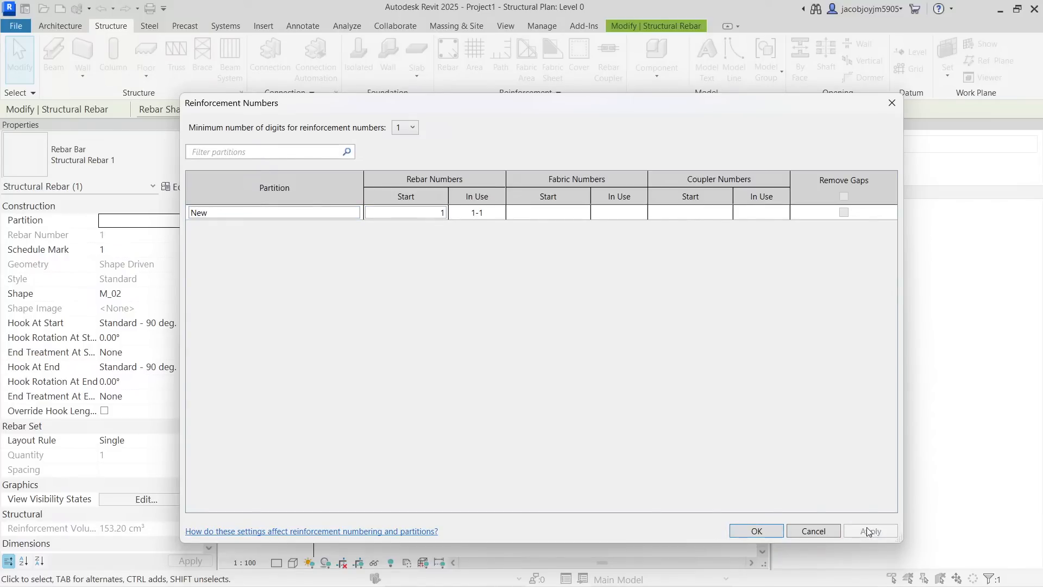
left_click(766, 530)
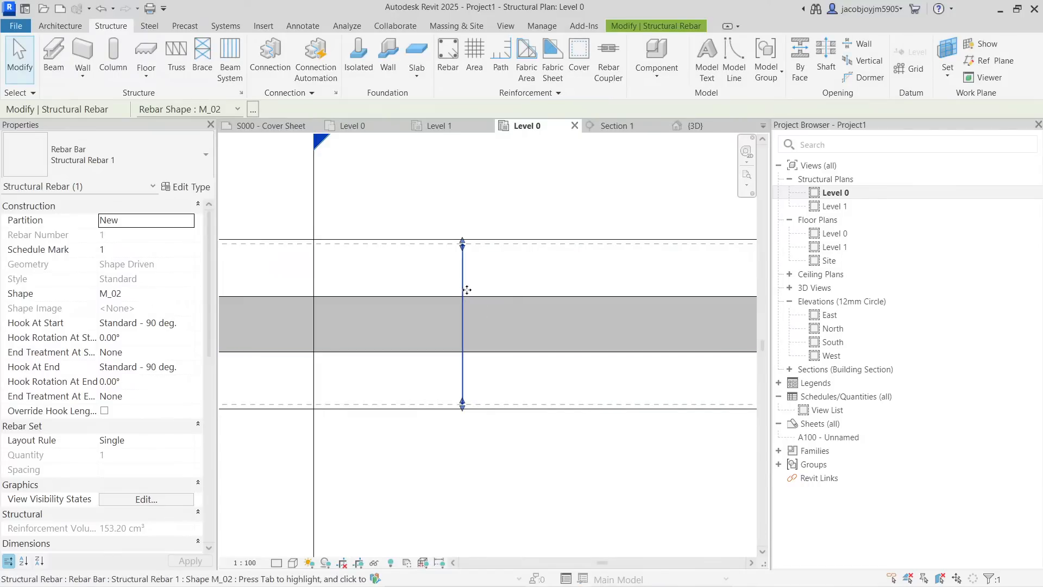
left_click(133, 221)
scroll(458, 266, "down", 2)
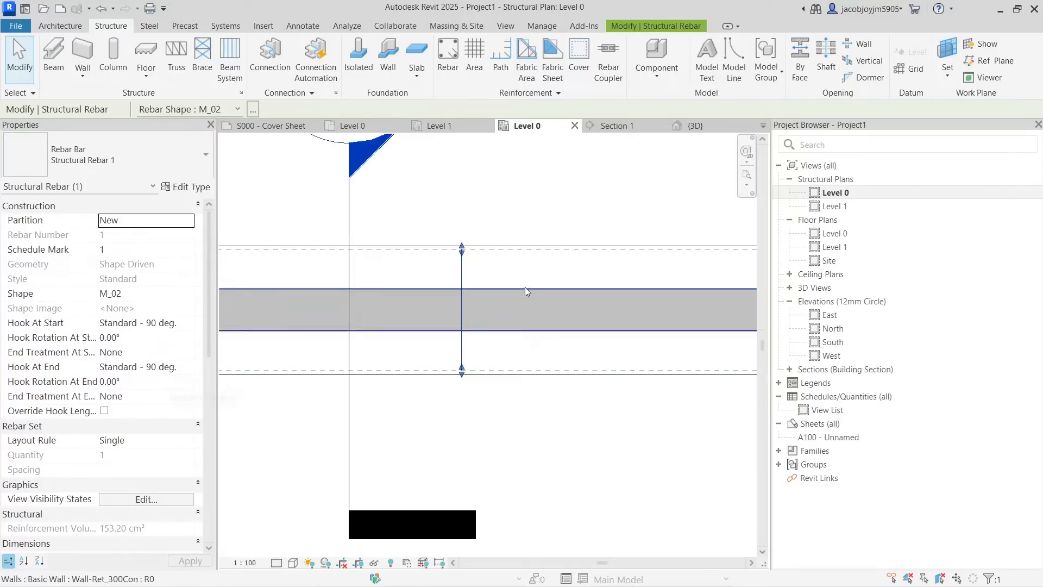
left_click(511, 209)
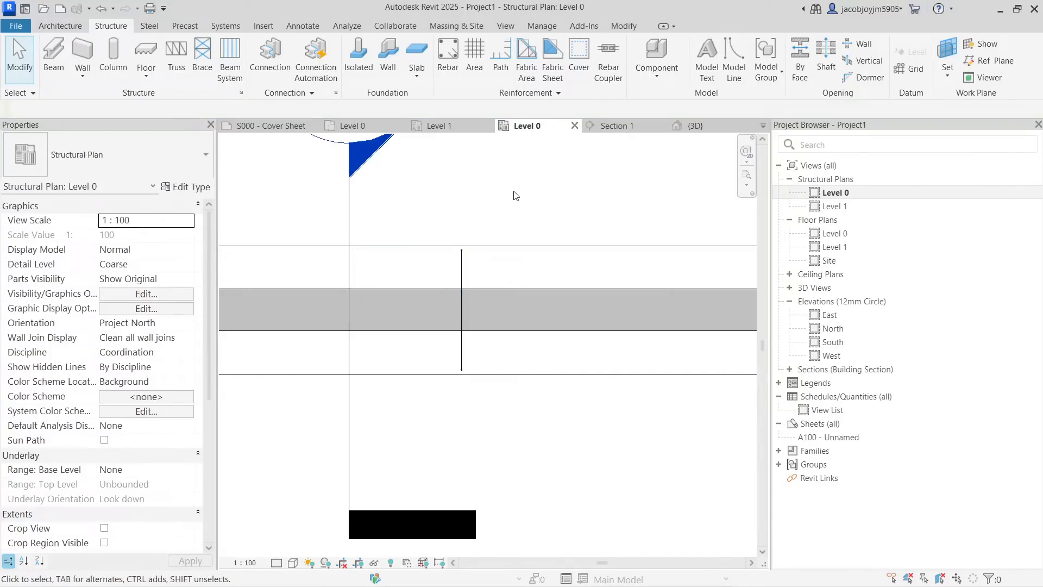
Step: Start a new schedule of building components for the Structural Rebar category, named Rebar Schedule
left_click(505, 26)
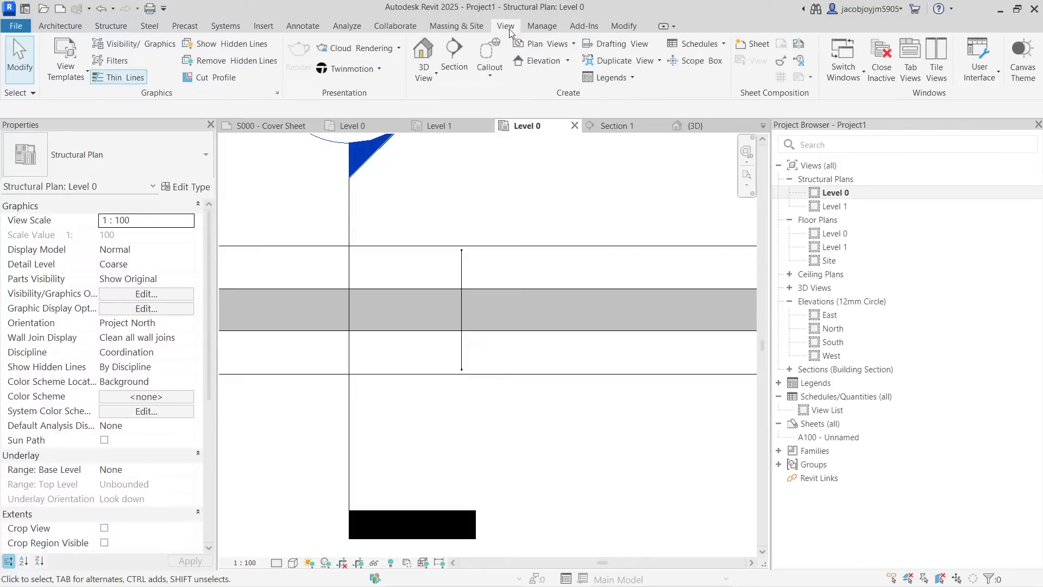
left_click(700, 48)
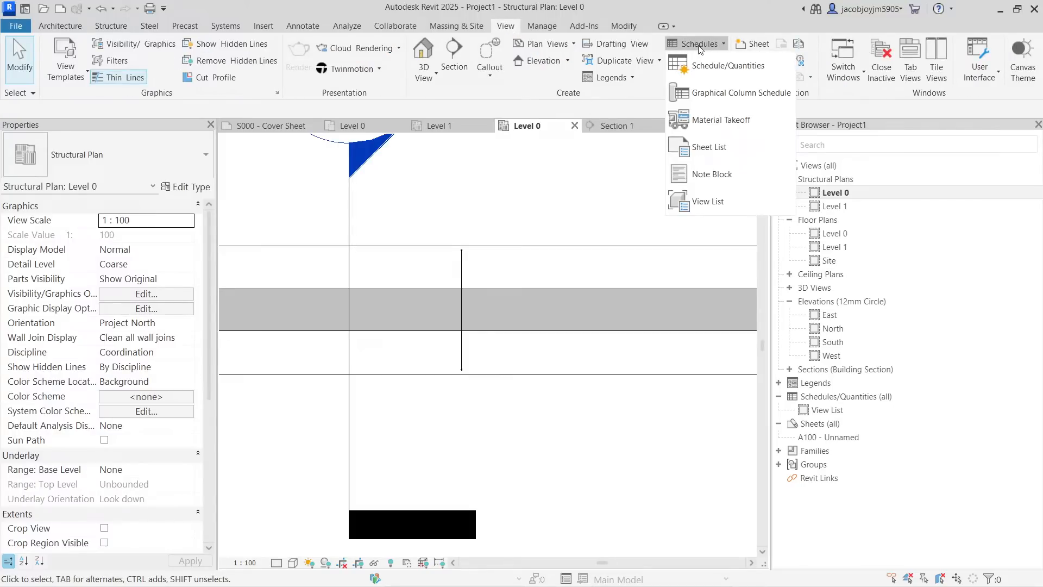
left_click(708, 74)
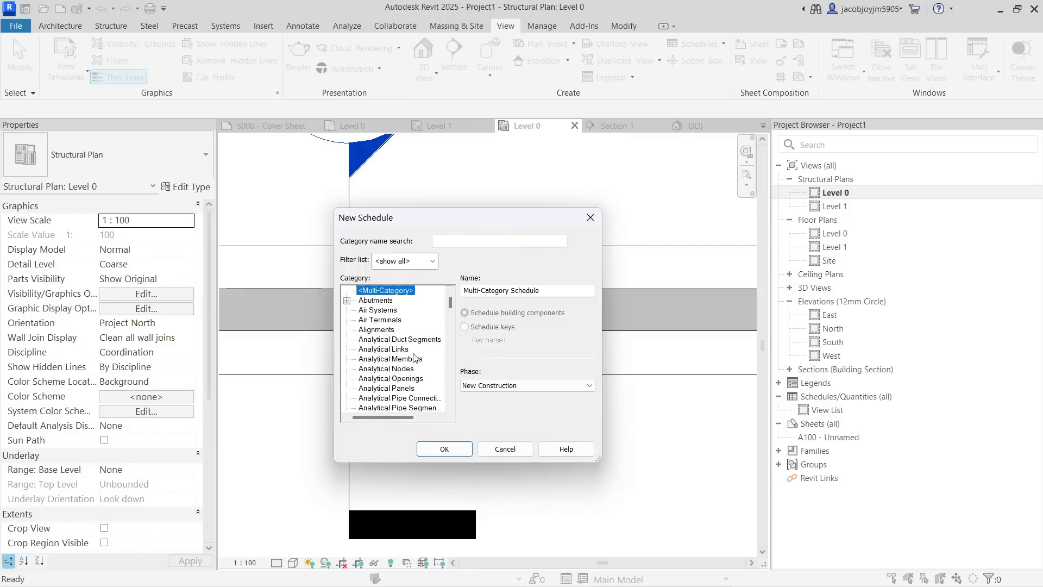
left_click(383, 339)
type("st")
scroll(383, 341, "down", 3)
scroll(382, 341, "down", 2)
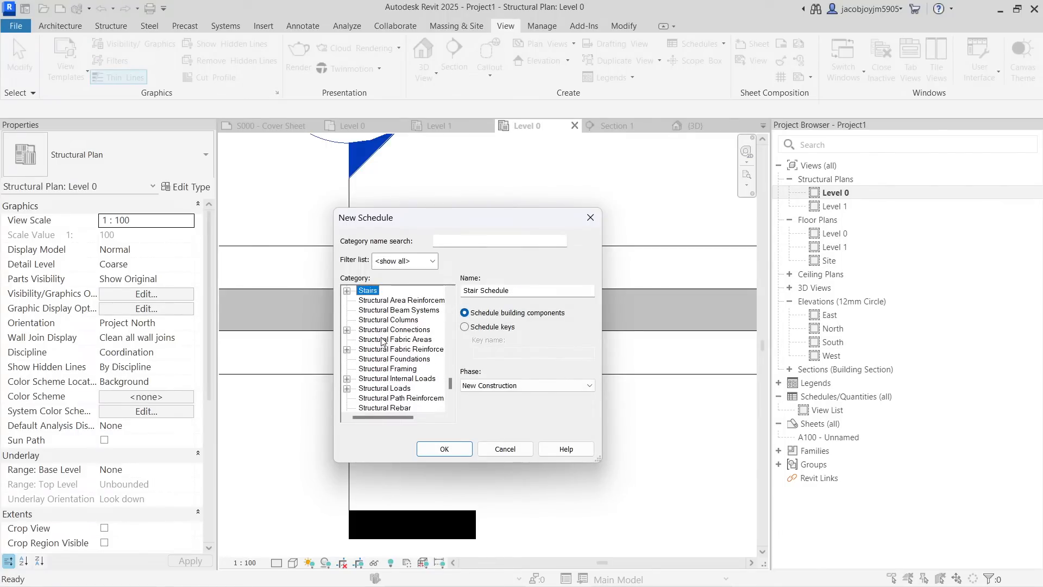
scroll(398, 387, "down", 1)
left_click(398, 388)
scroll(399, 388, "down", 2)
left_click_drag(599, 461, 717, 557)
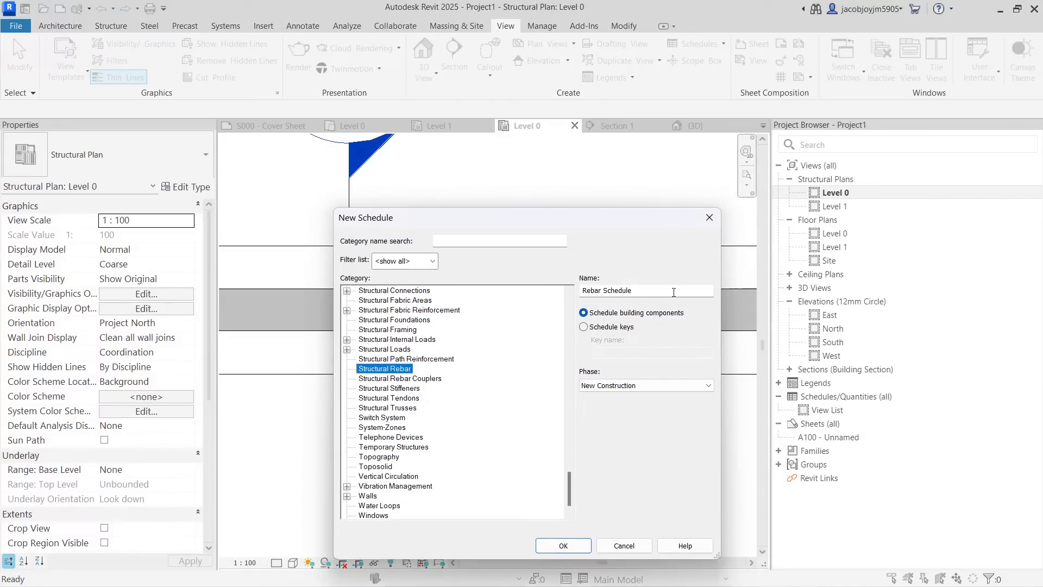
left_click_drag(619, 221, 608, 174)
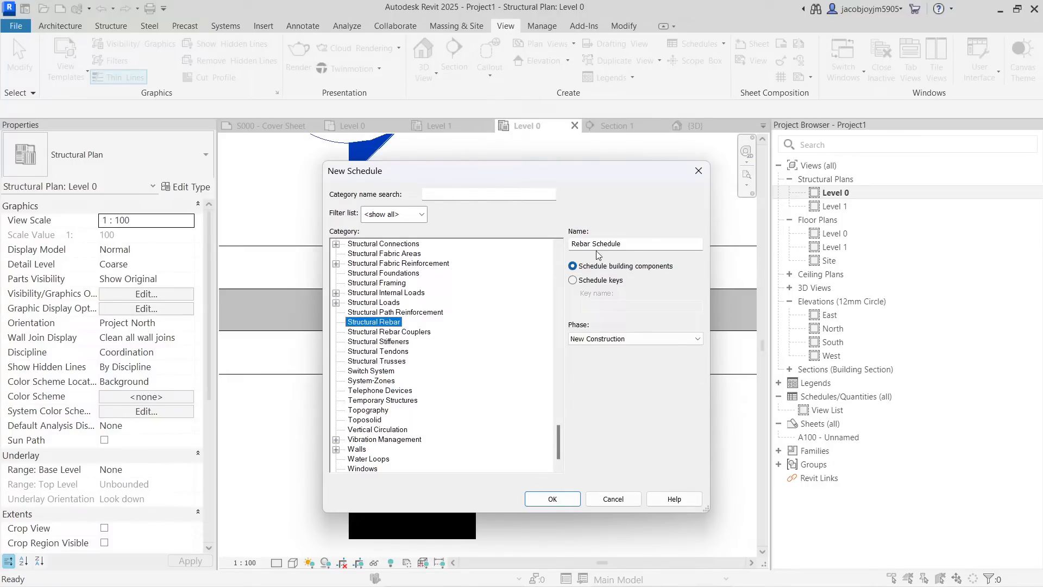
left_click(552, 499)
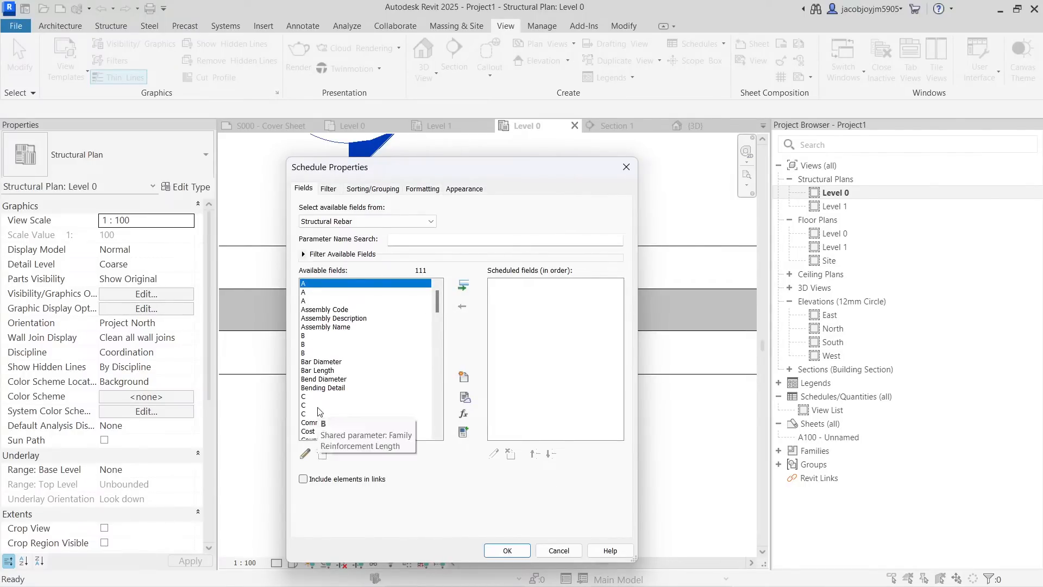
Step: Examine the available Structural Rebar fields in the schedule properties, and close them without creating the schedule
scroll(320, 409, "down", 4)
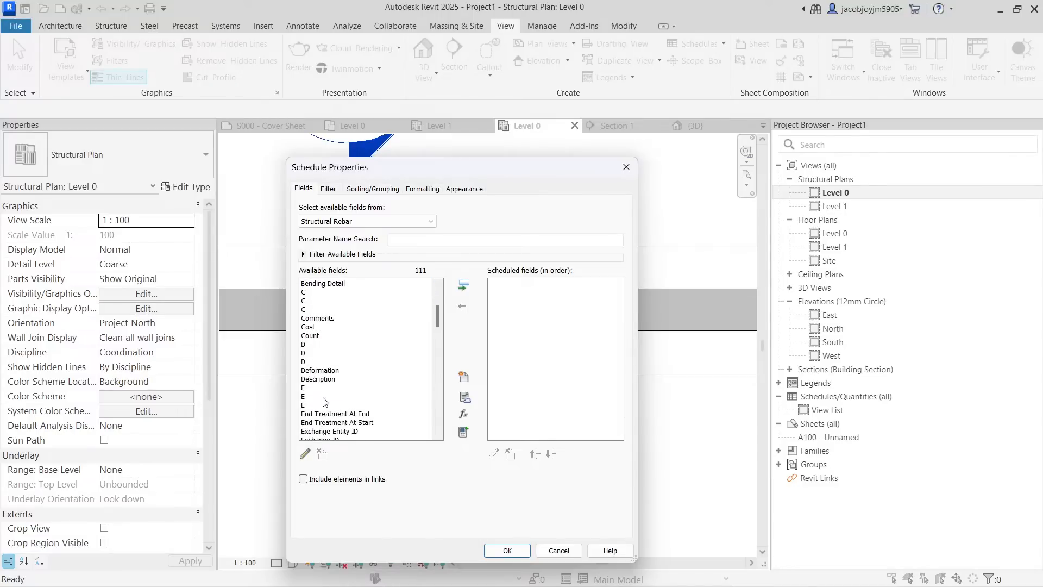
scroll(325, 401, "down", 3)
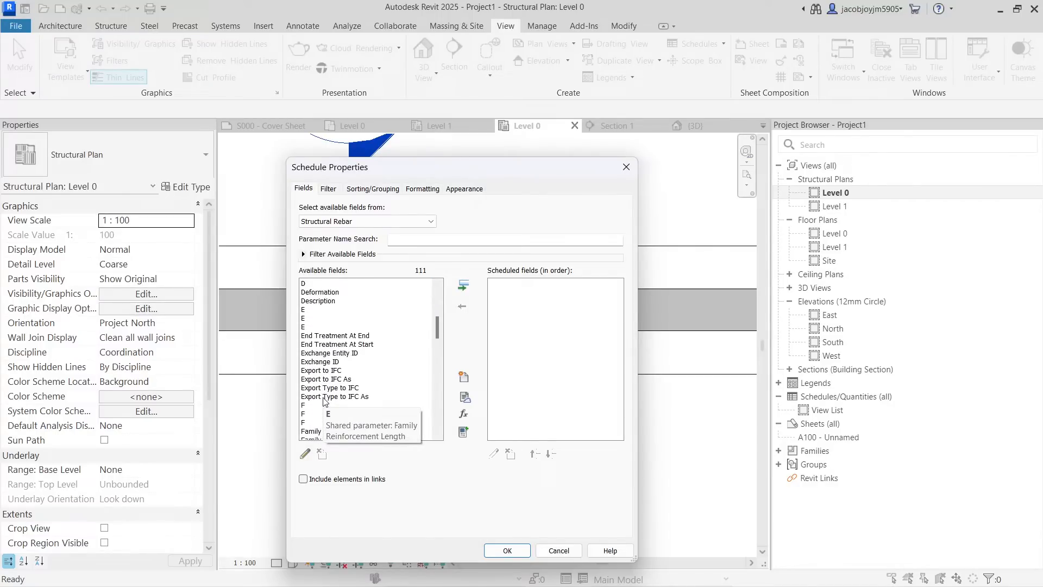
scroll(325, 401, "down", 3)
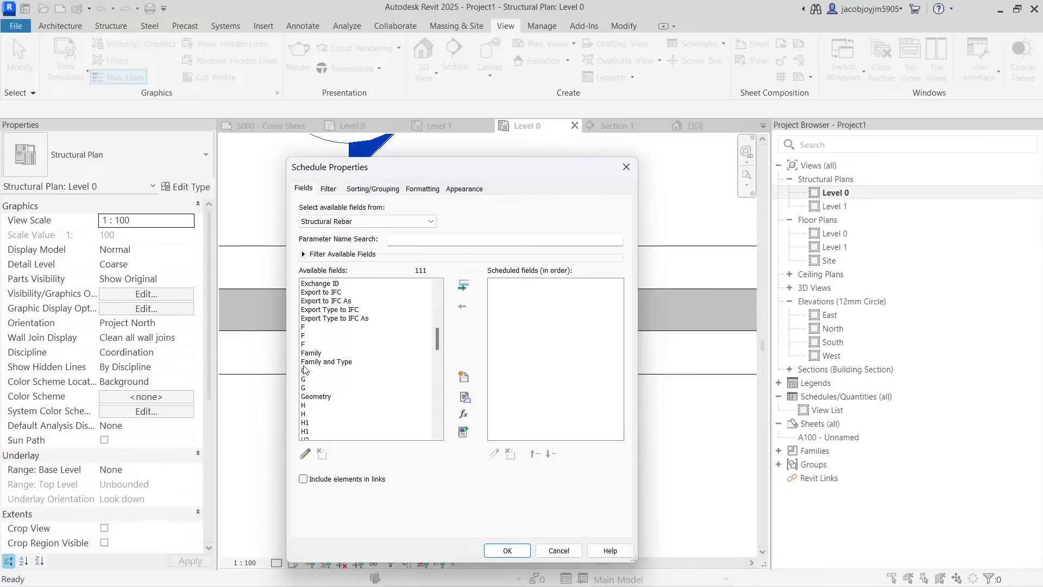
scroll(309, 391, "down", 3)
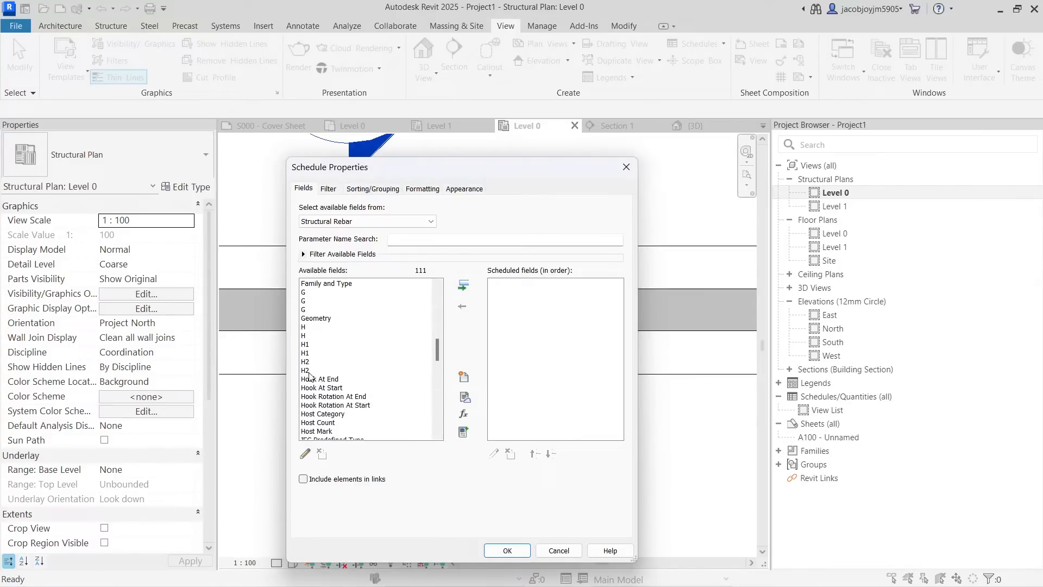
scroll(309, 367, "down", 3)
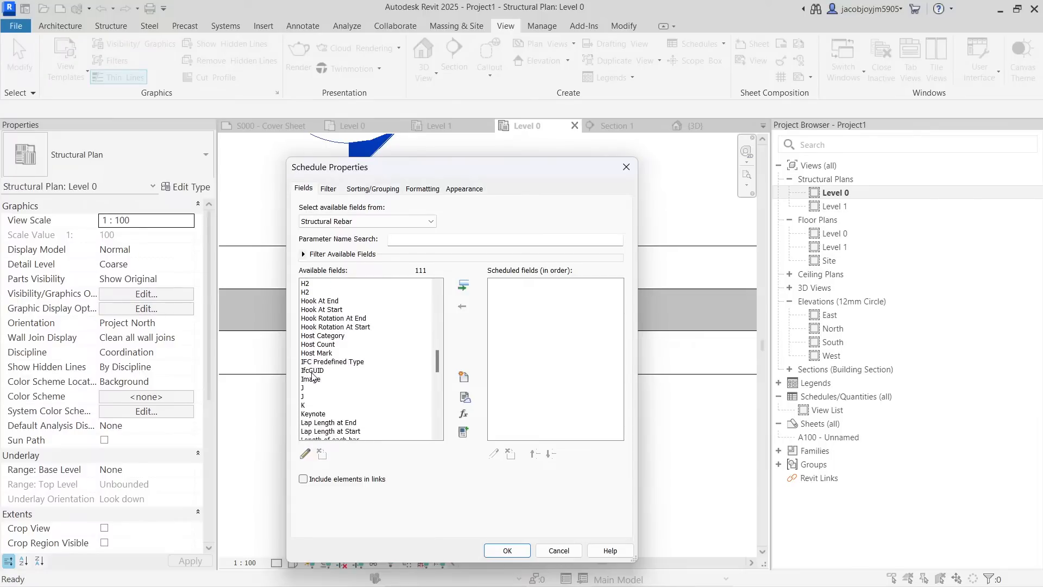
scroll(312, 376, "down", 2)
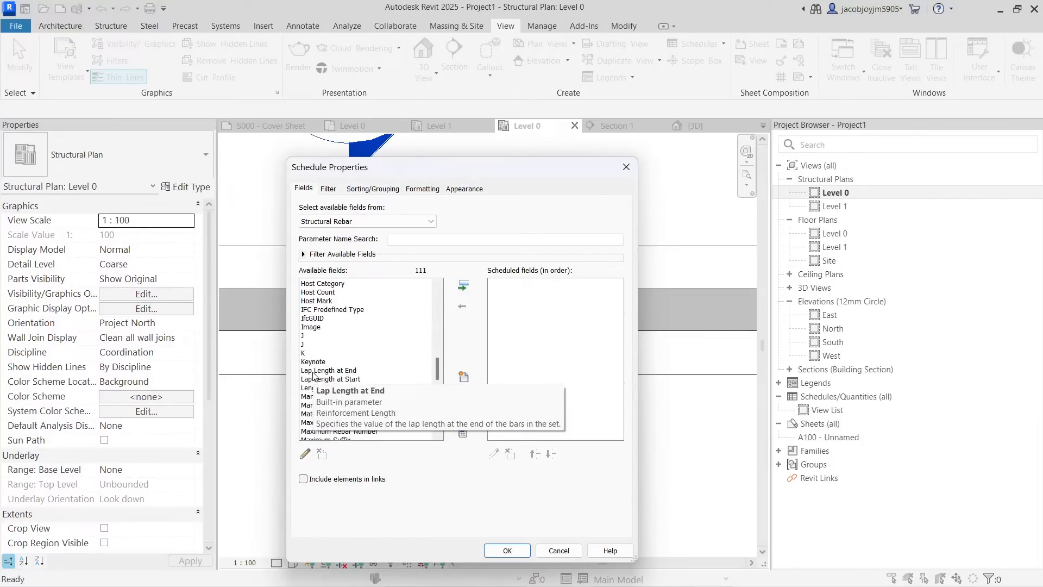
scroll(313, 373, "down", 4)
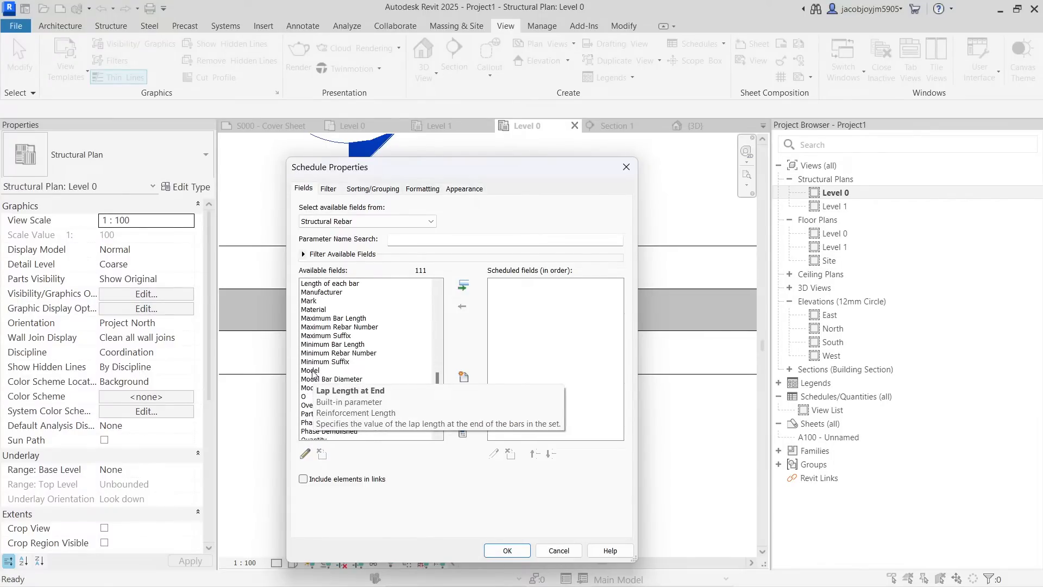
left_click_drag(438, 383, 438, 305)
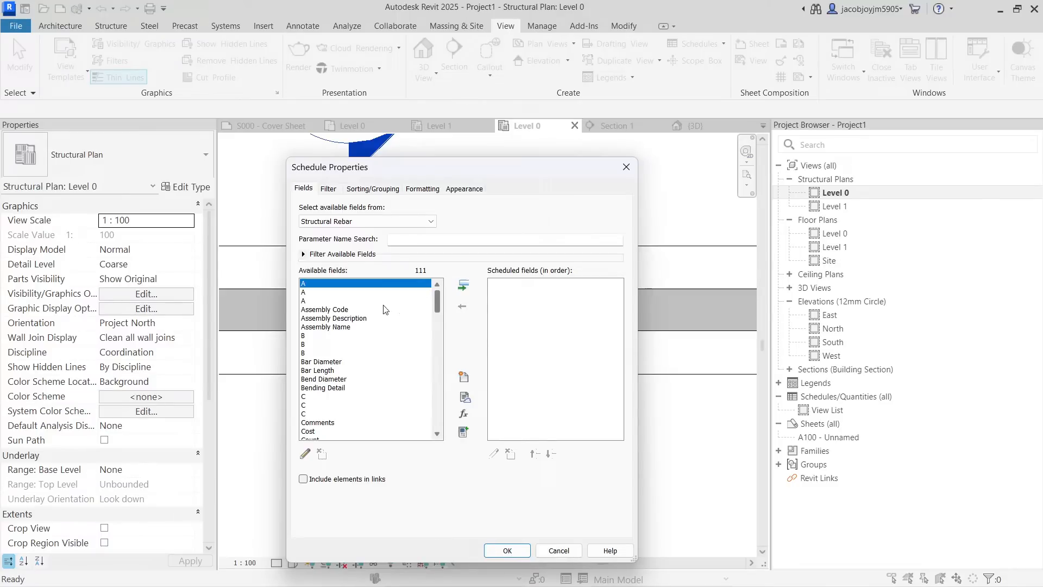
left_click(626, 167)
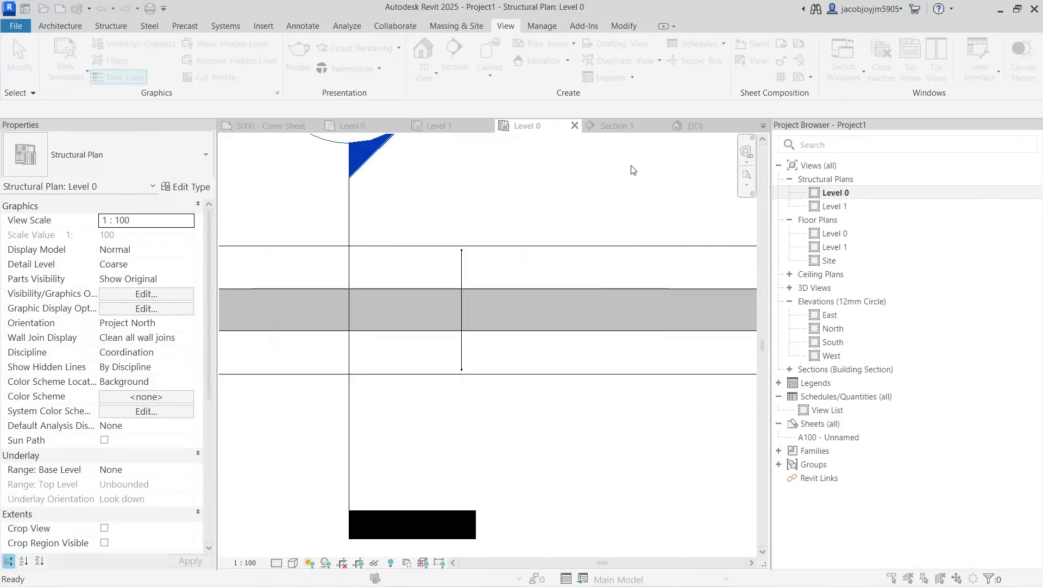
Step: Close the current project and create a new project from the Construction Template
left_click(16, 25)
left_click(57, 322)
left_click(553, 302)
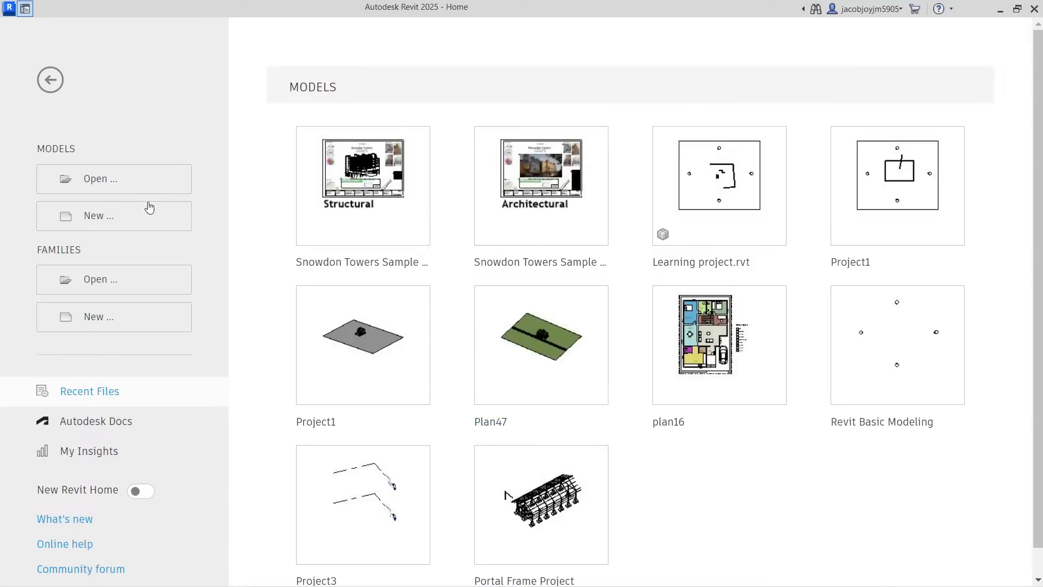
left_click(148, 215)
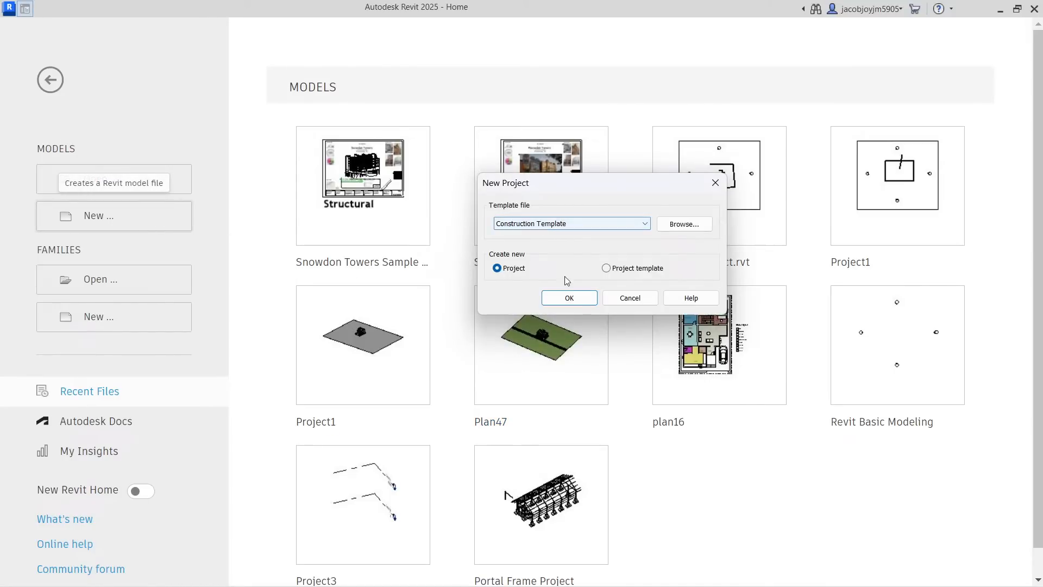
left_click(578, 301)
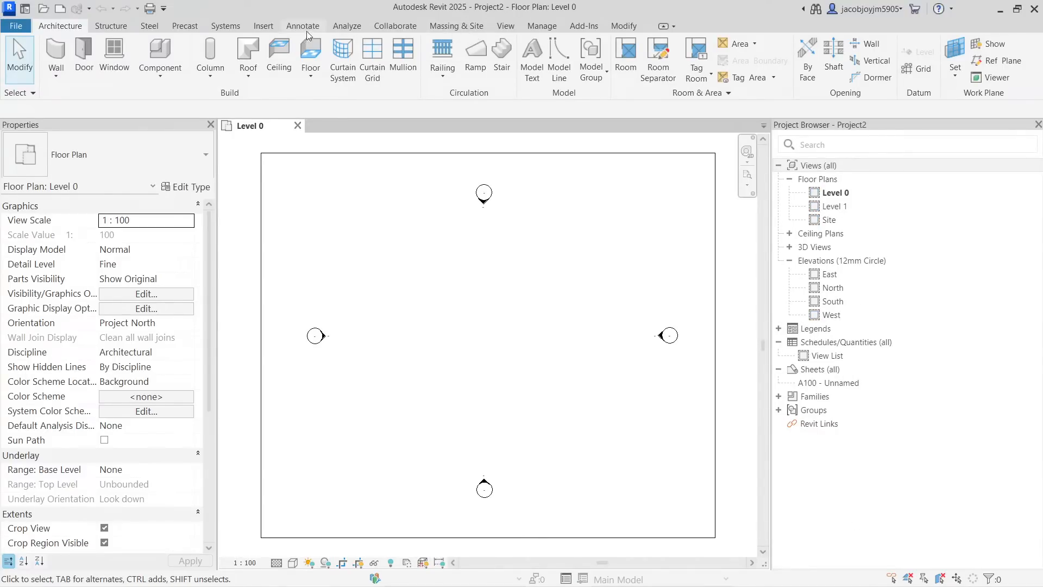
Step: Draw a short horizontal wall of type Wall-Ret_300Con near the middle of the Level 0 floor plan
left_click(56, 54)
left_click(116, 162)
type("con")
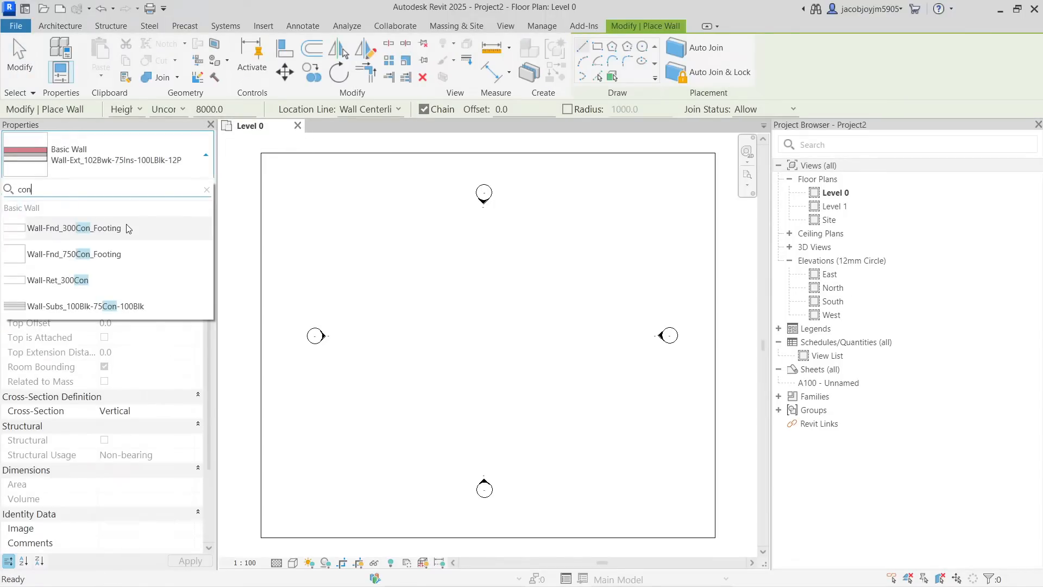
left_click(126, 225)
left_click(119, 161)
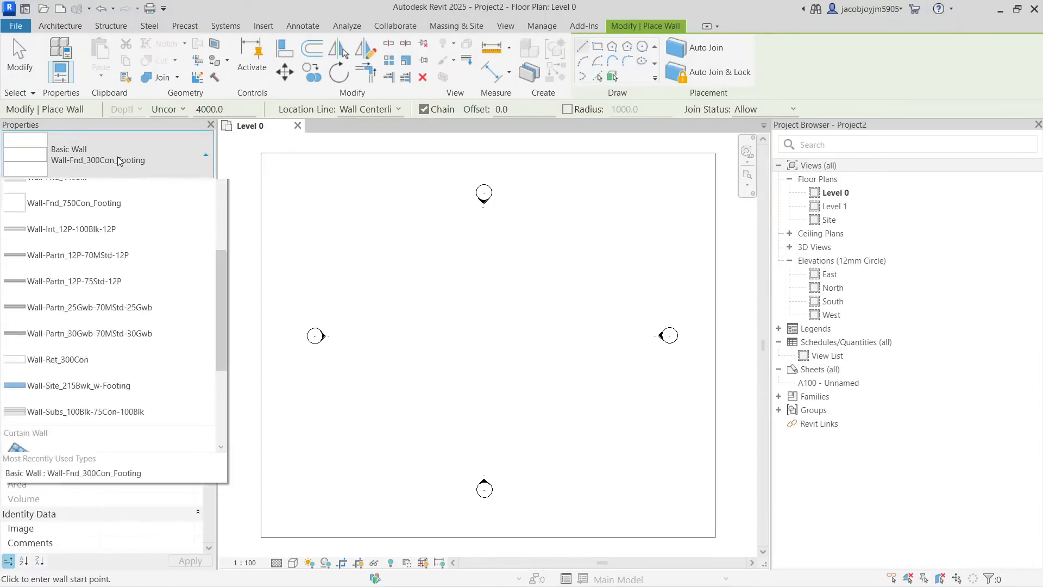
type("con")
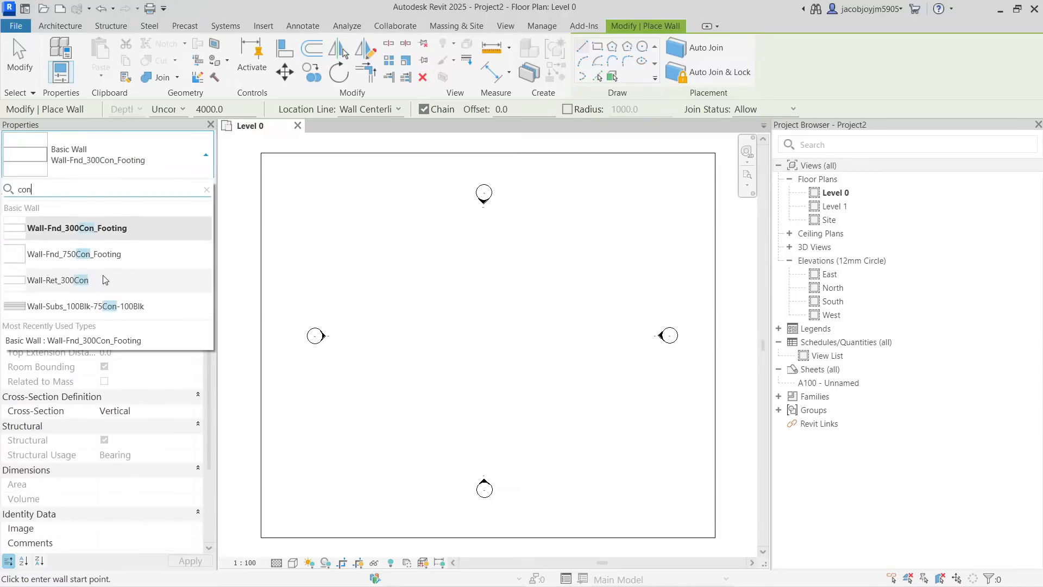
left_click(105, 279)
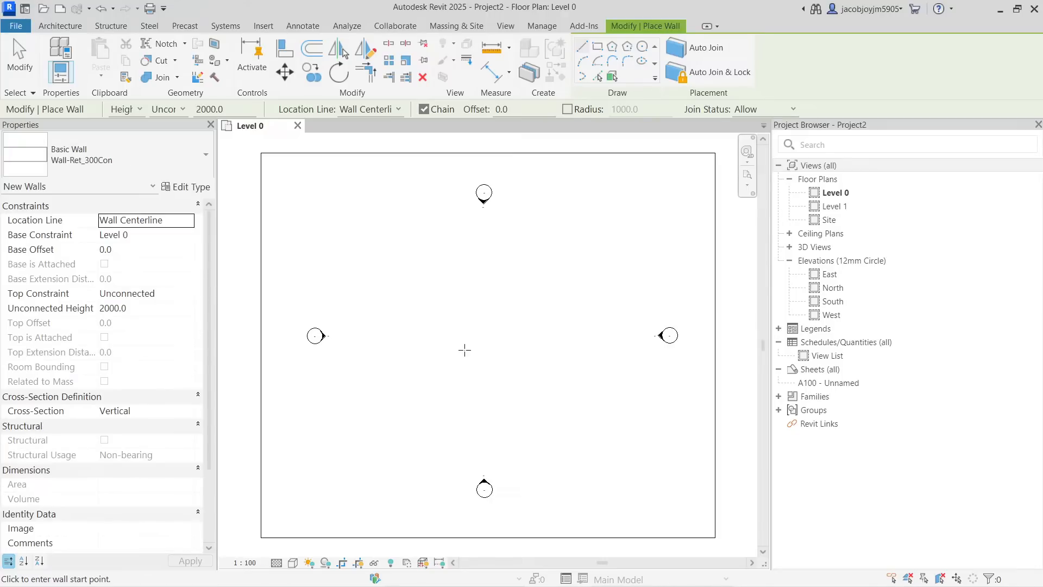
left_click(448, 341)
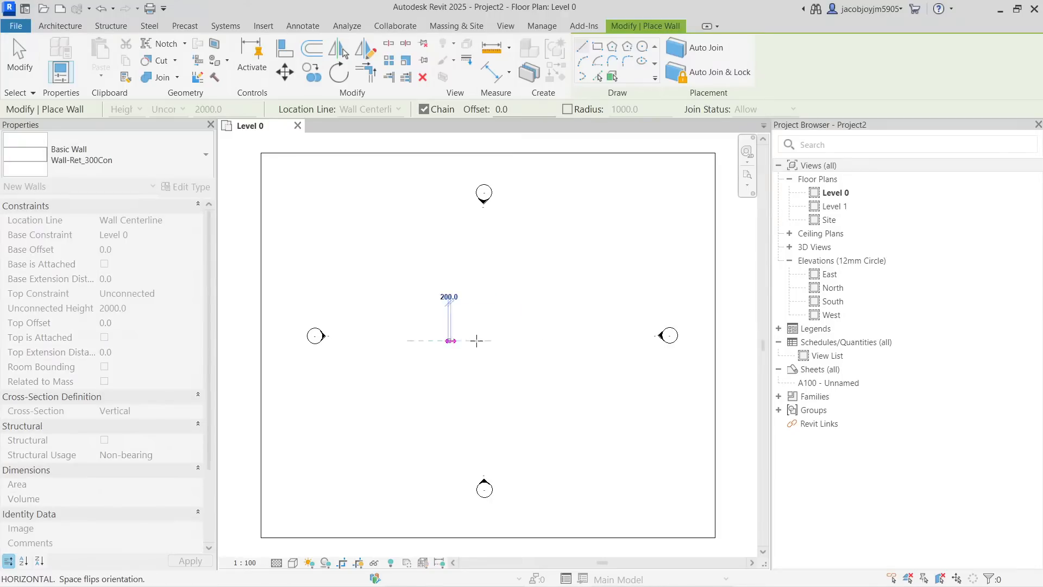
left_click(527, 340)
key("Escape")
key("Escape")
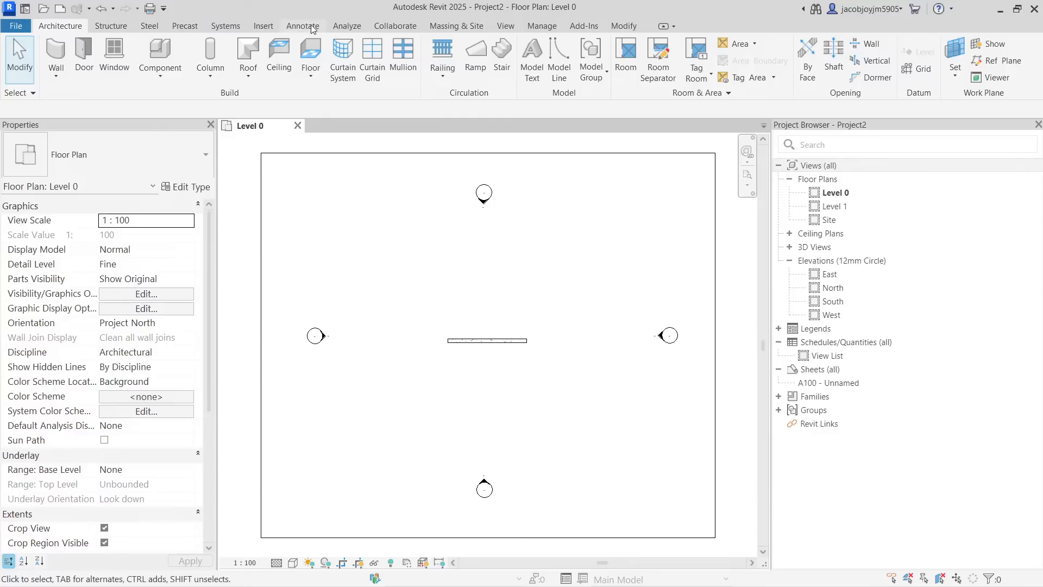
Step: Add a wall foundation beneath the new concrete wall
left_click(113, 26)
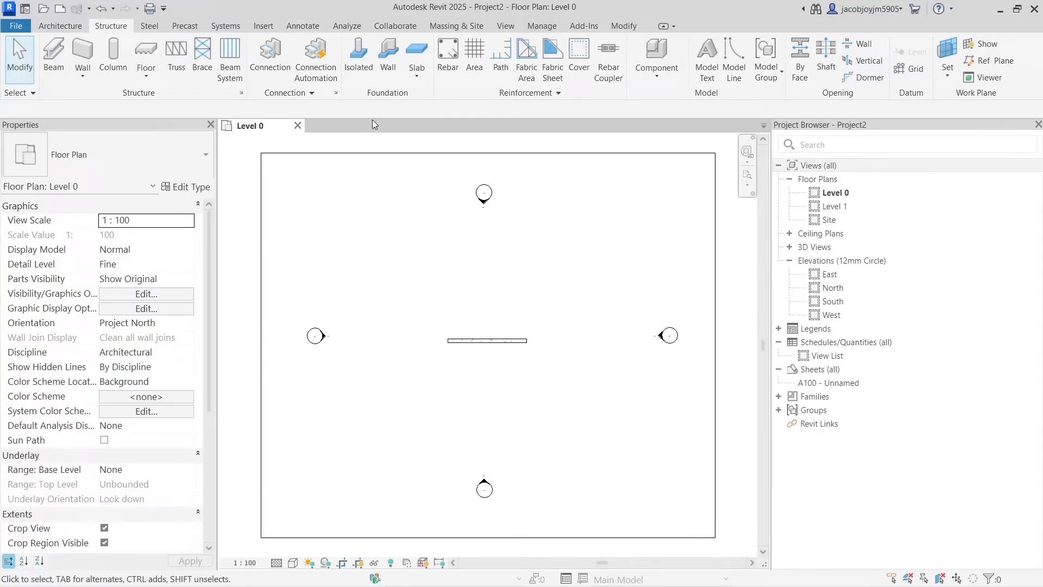
left_click(357, 64)
left_click(663, 307)
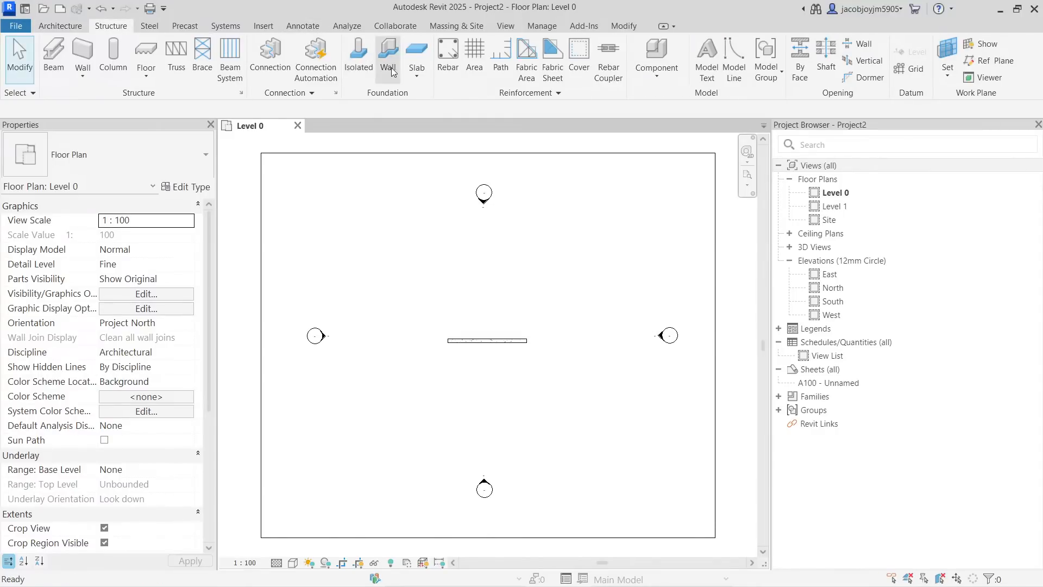
left_click(388, 52)
left_click(488, 335)
key("Escape")
key("Escape")
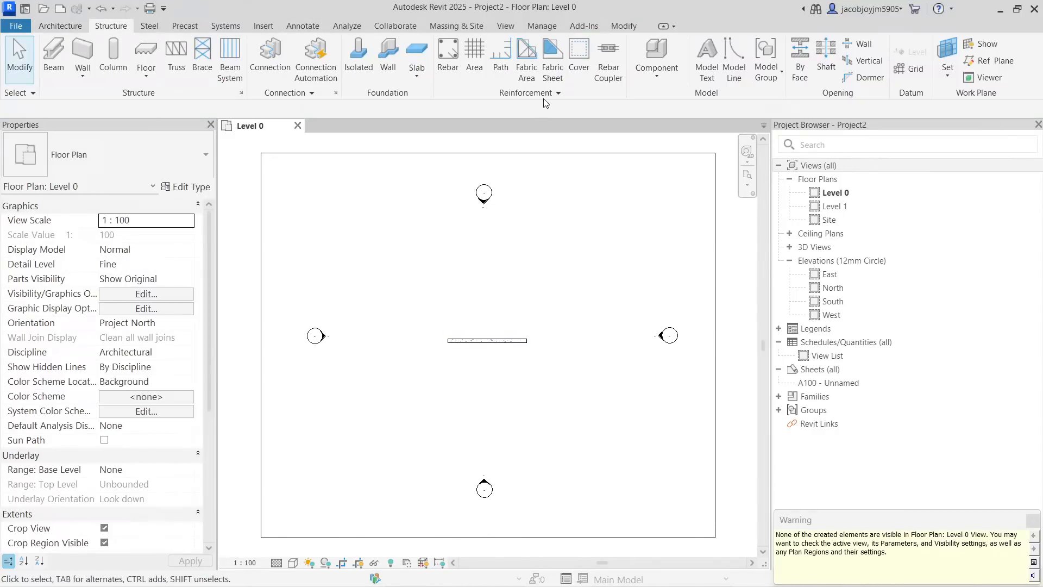
Step: Cut a vertical building section across the wall in the Level 0 floor plan and open its section view
left_click(505, 26)
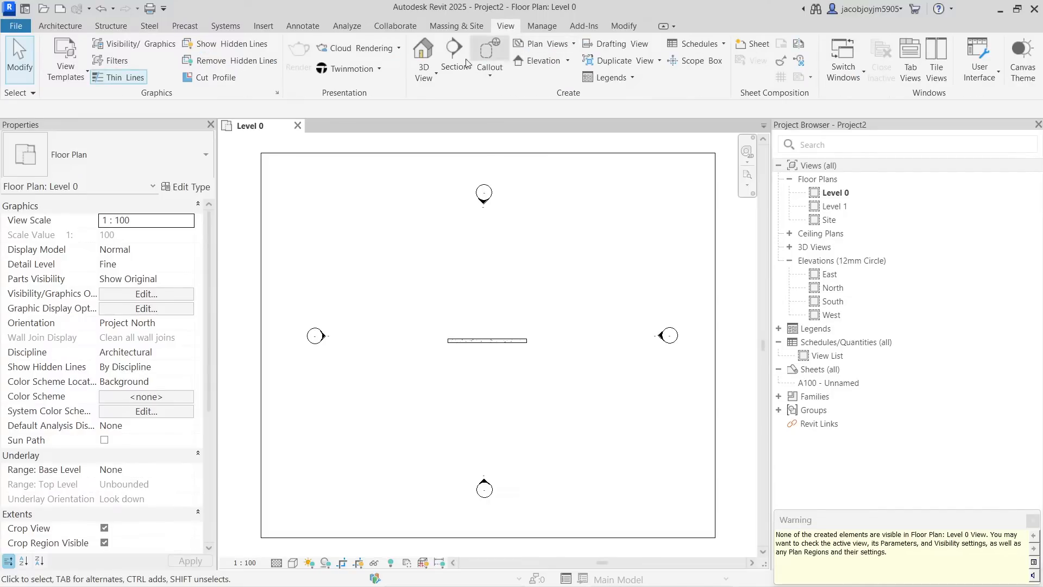
left_click(479, 325)
left_click(479, 373)
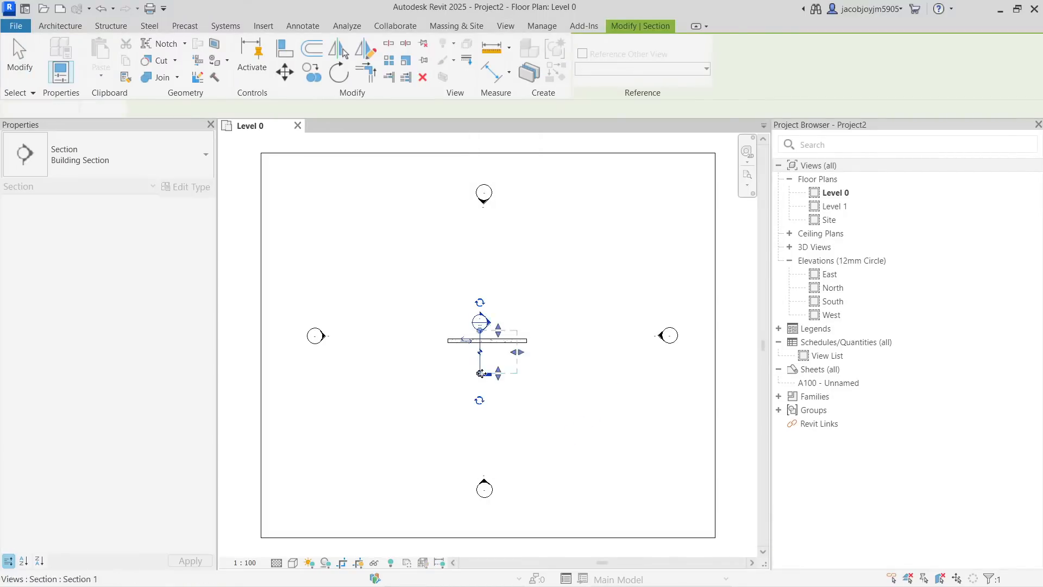
right_click(483, 325)
left_click(514, 266)
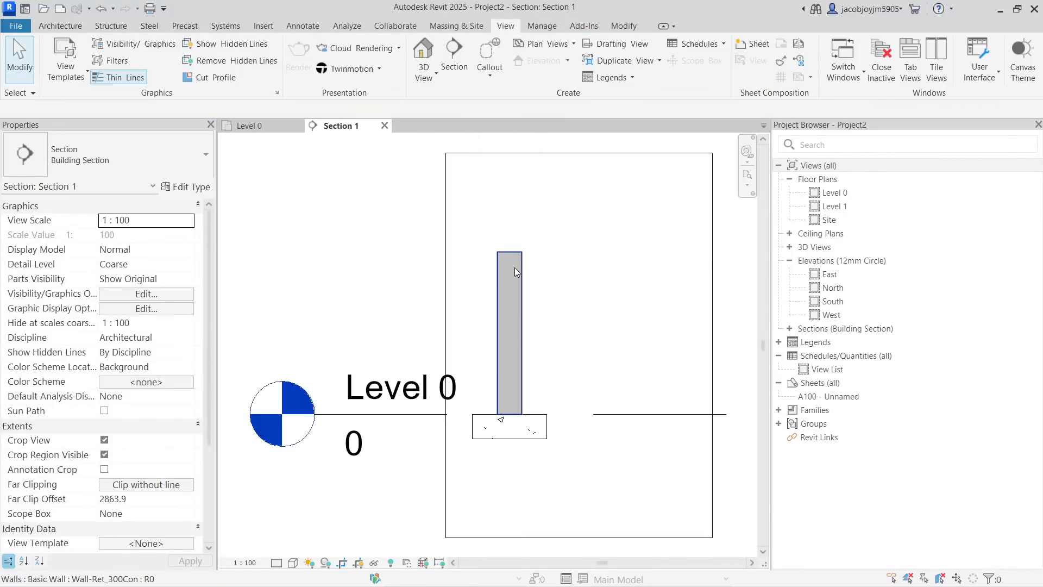
middle_click_drag(554, 281, 547, 247)
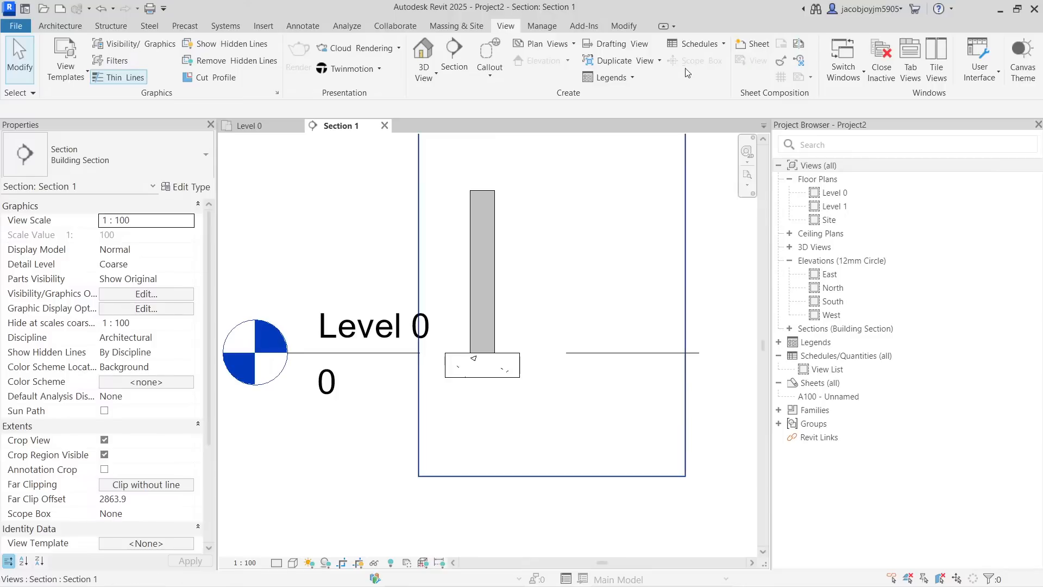
Step: Create a new schedule for the Structural Rebar category, scheduling building components in the New Construction phase
left_click(698, 46)
left_click(706, 58)
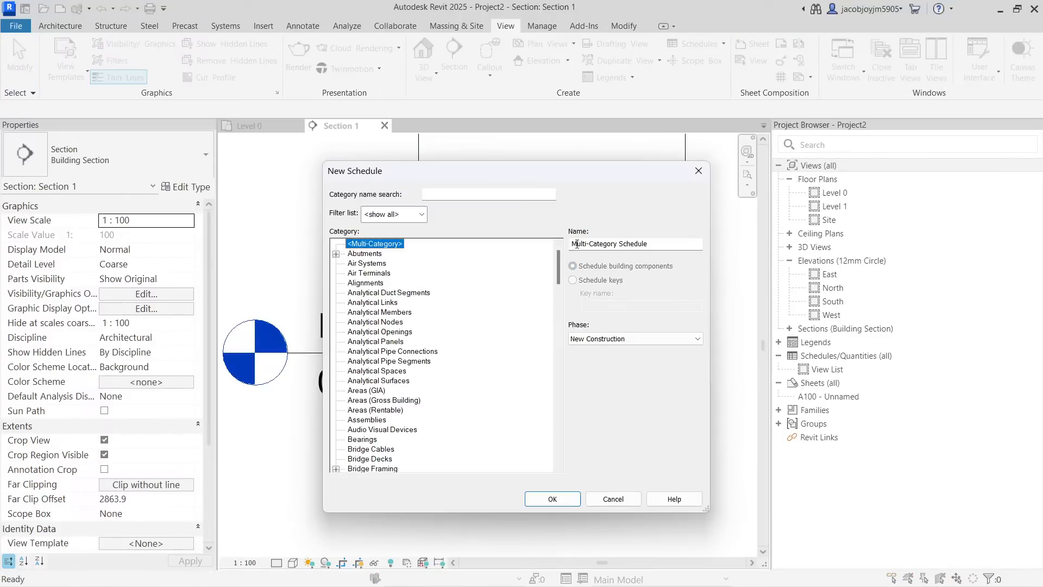
left_click(375, 313)
type("st")
scroll(372, 310, "down", 5)
scroll(372, 313, "down", 3)
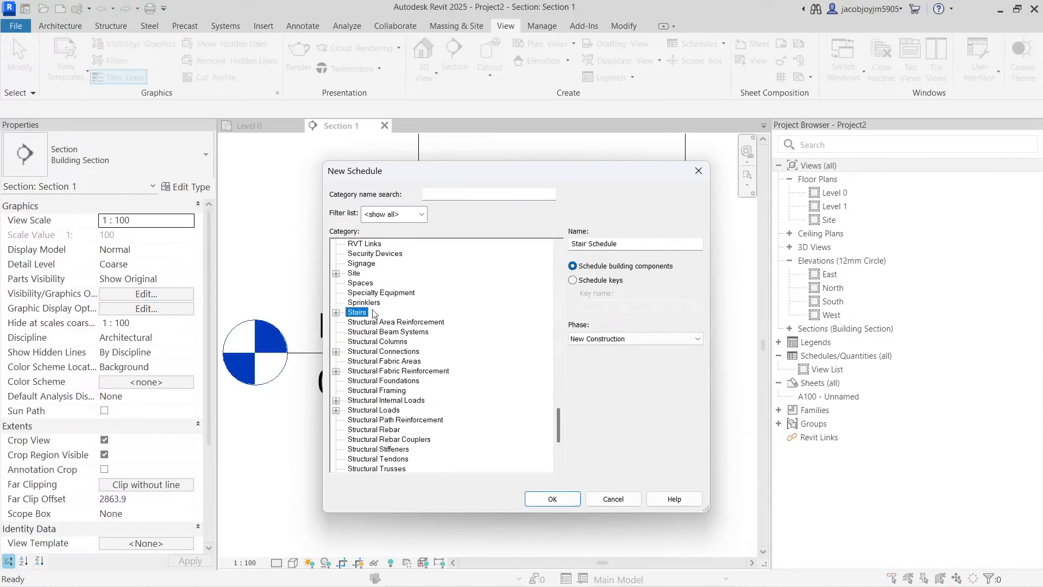
left_click(392, 402)
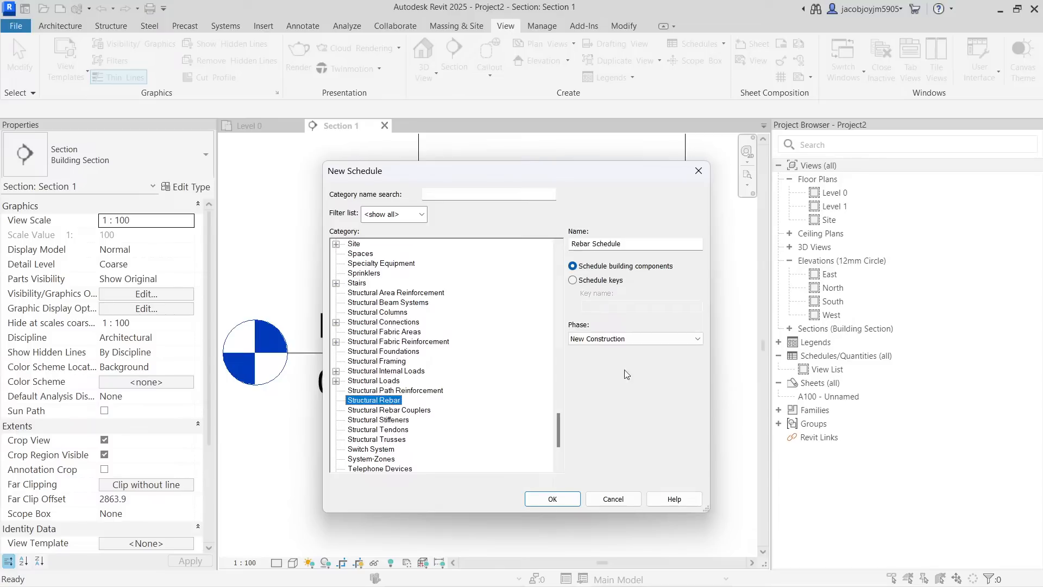
left_click(562, 503)
Step: Add every available structural rebar field, from Assembly Code to Workshop Instructions, to the rebar schedule and look across its columns
mouse_move(438, 305)
left_mouse_down()
mouse_move(435, 416)
mouse_move(437, 299)
left_mouse_up()
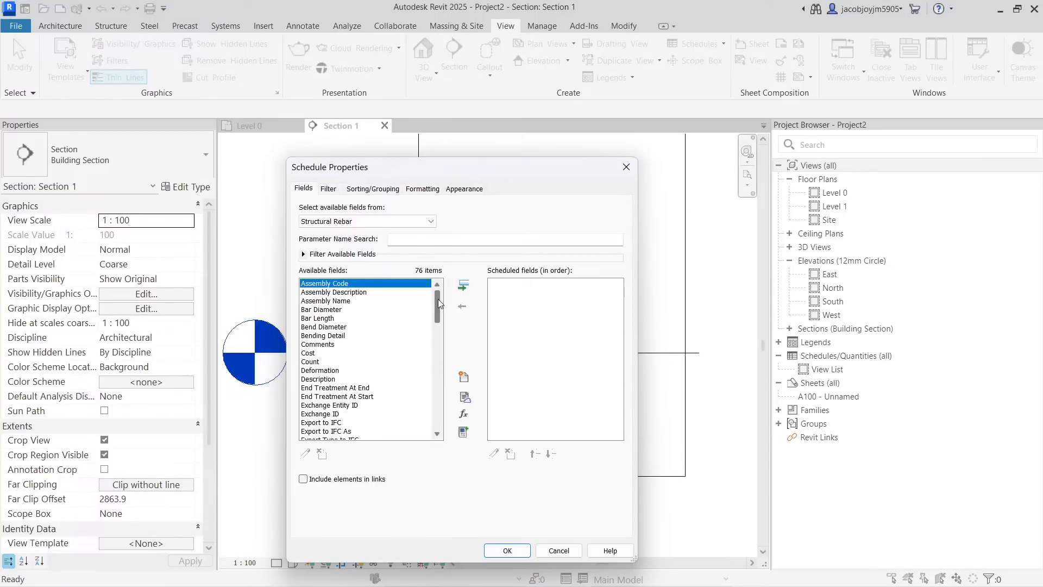
left_click_drag(438, 299, 439, 424)
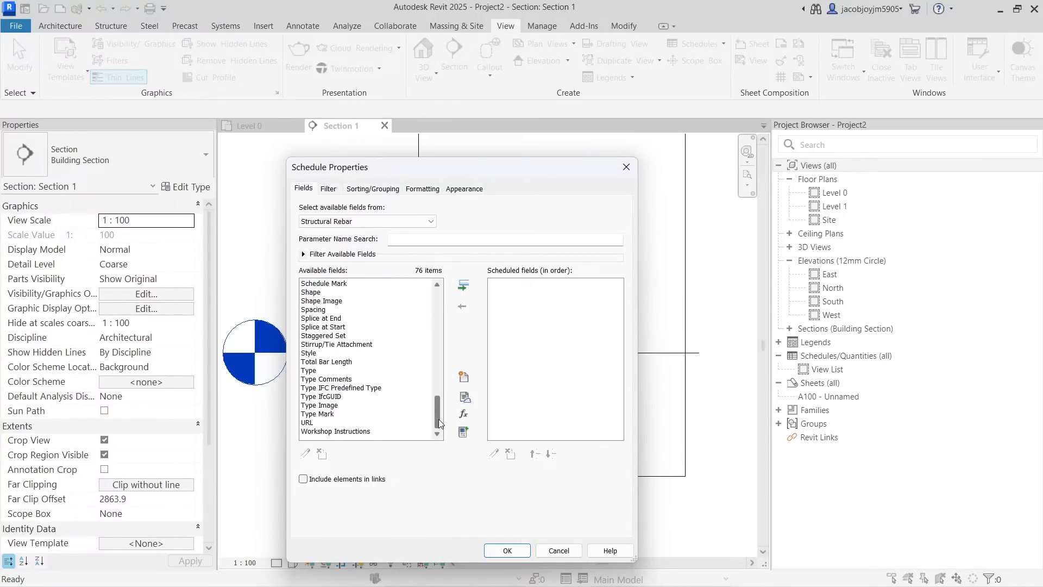
left_click(341, 427, "shift")
left_click(341, 432, "shift")
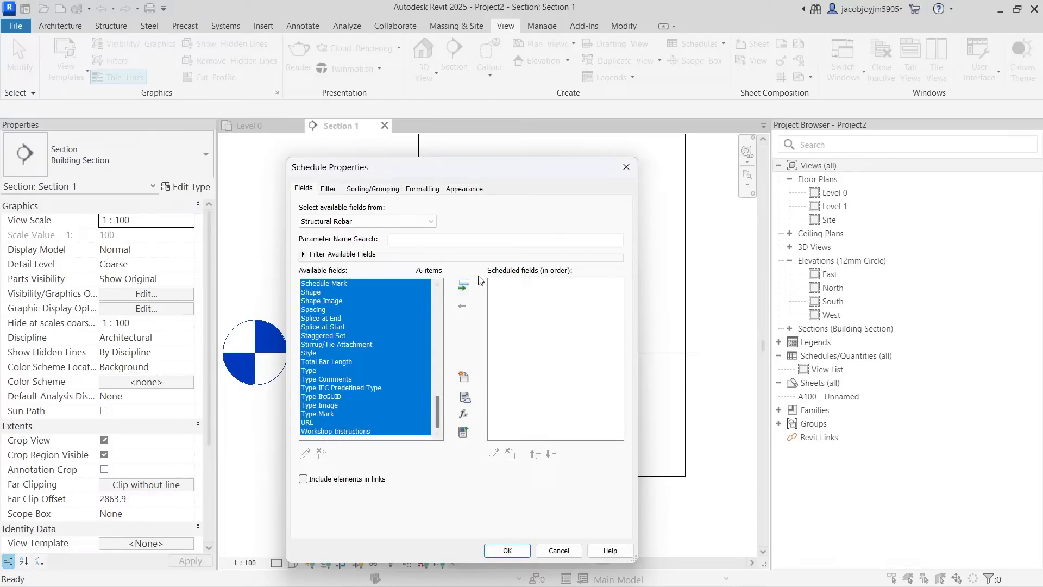
left_click(463, 285)
left_click(504, 552)
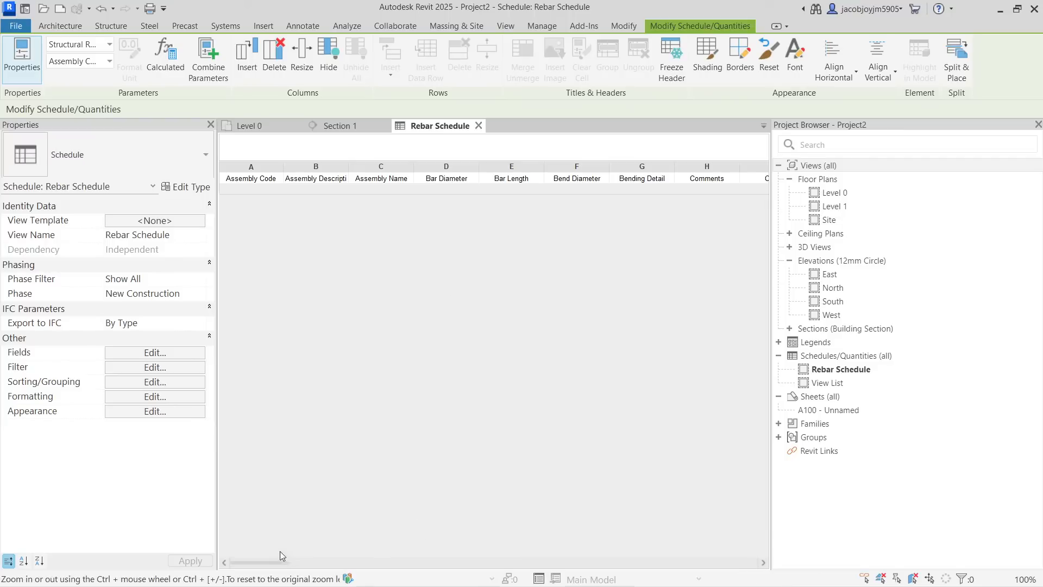
left_click_drag(274, 565, 152, 535)
Step: Return to the Level 0 floor plan and create structural plan views for Level 0 and Level 1
left_click(255, 126)
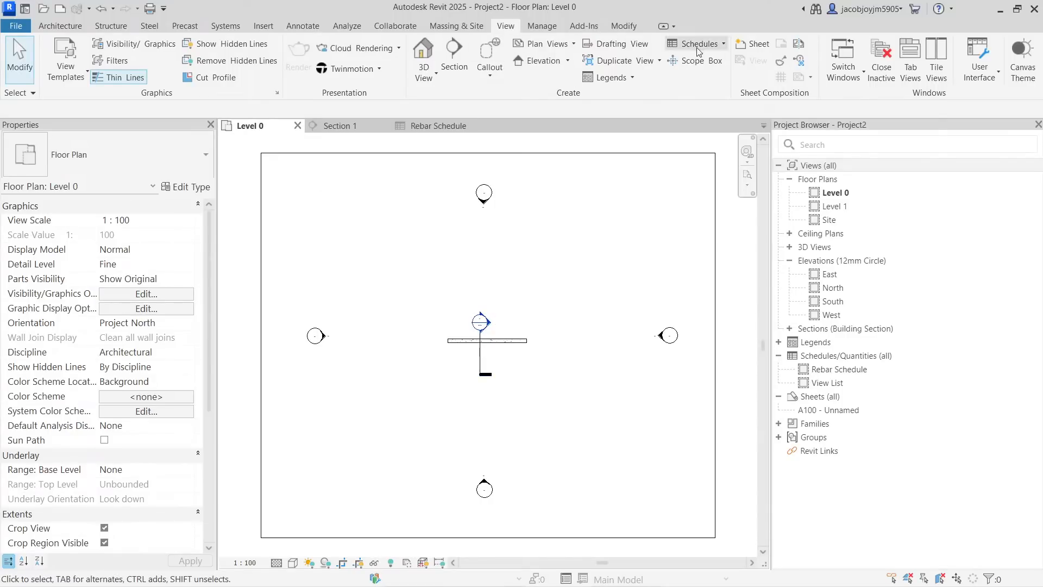
left_click(548, 43)
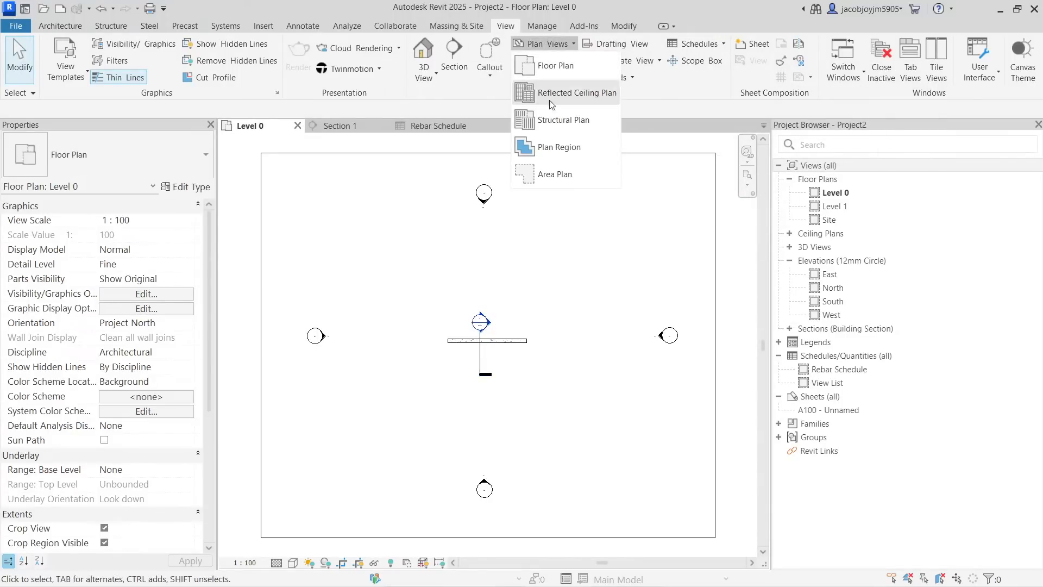
left_click(550, 121)
left_click(456, 252)
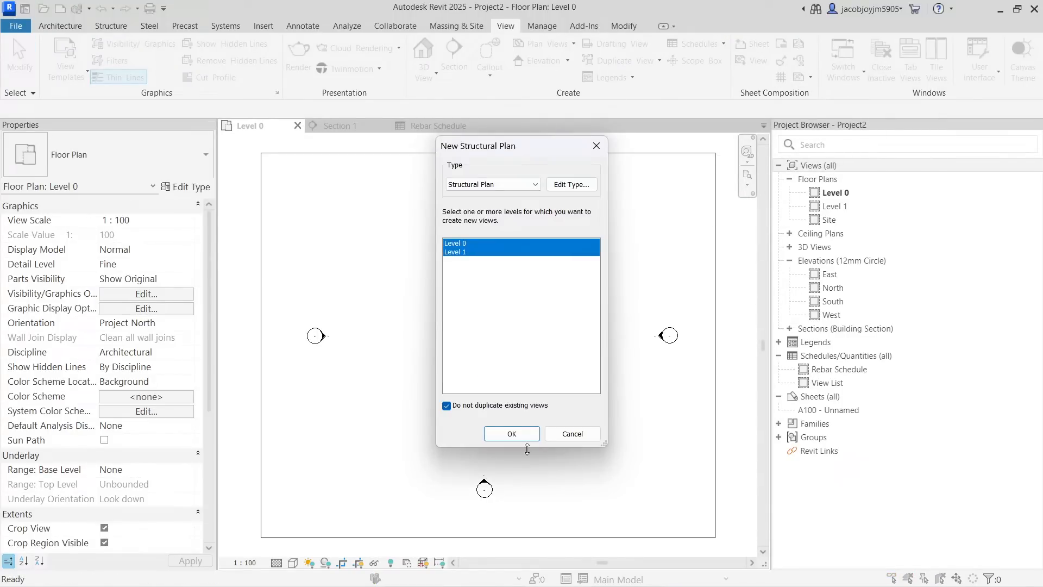
left_click(511, 432)
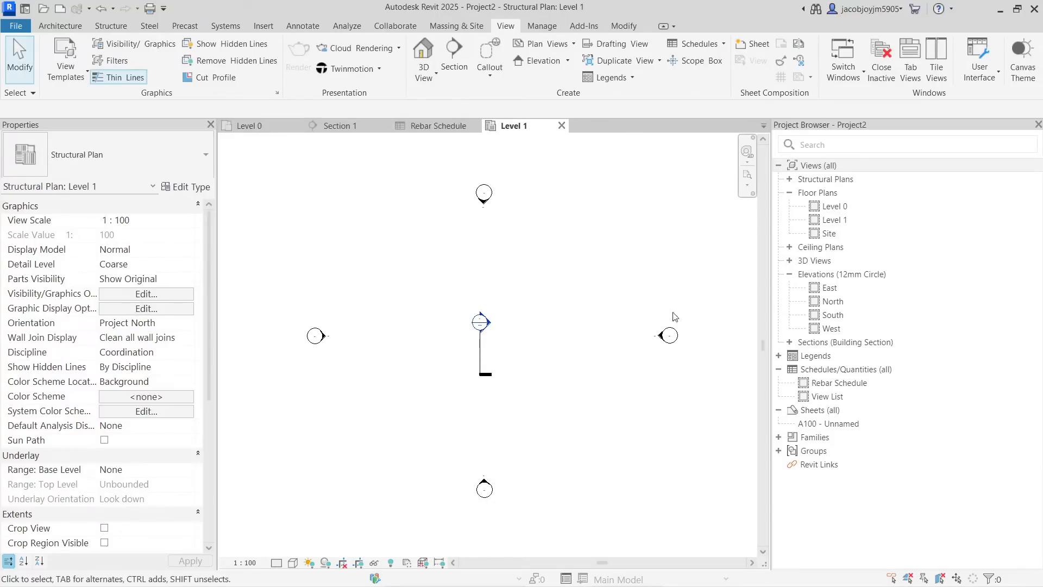
Step: Open the Level 0 structural plan and close all other inactive views
left_click(789, 179)
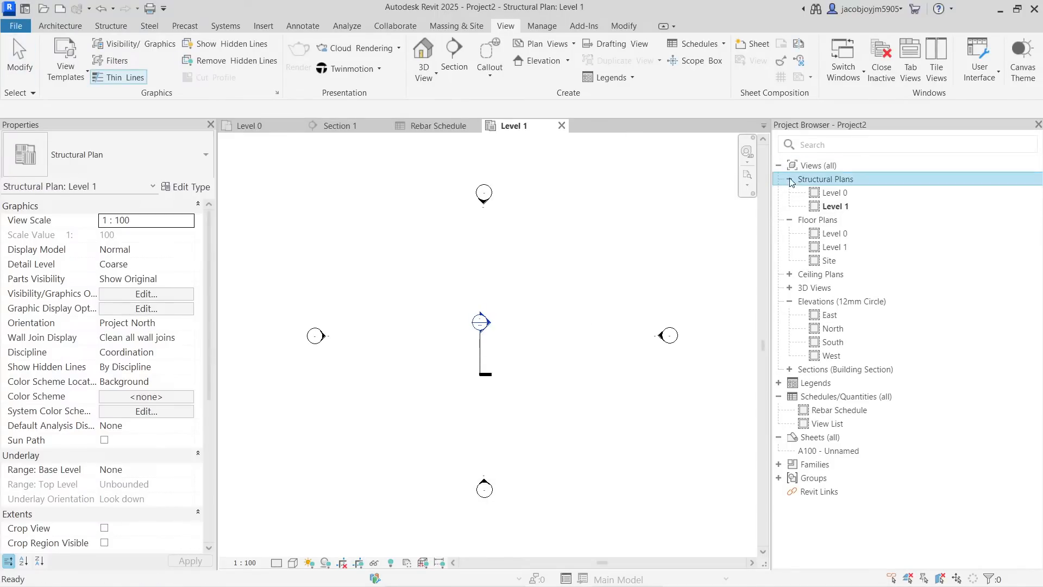
double_click(835, 192)
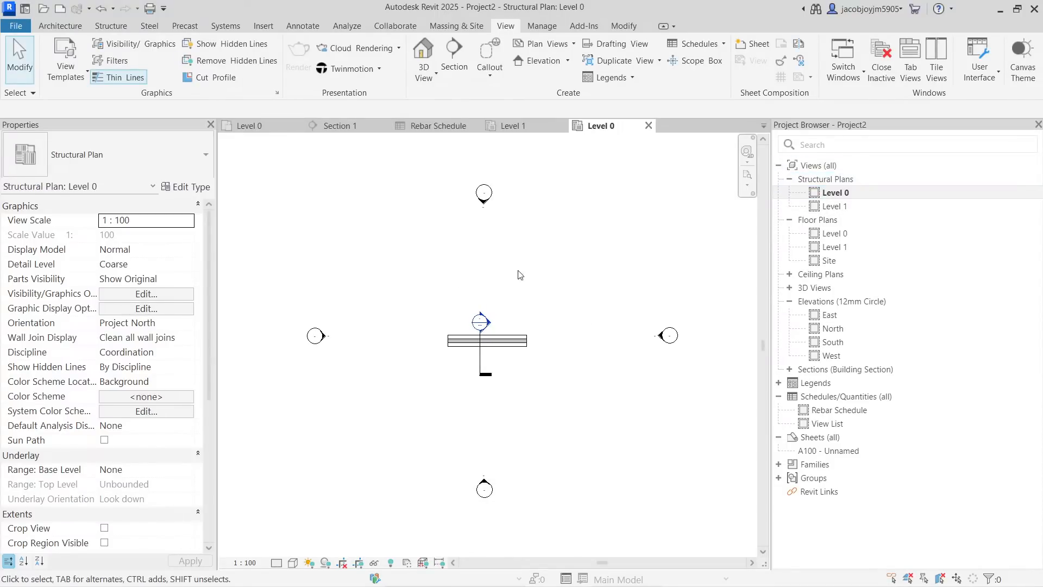
left_click(880, 79)
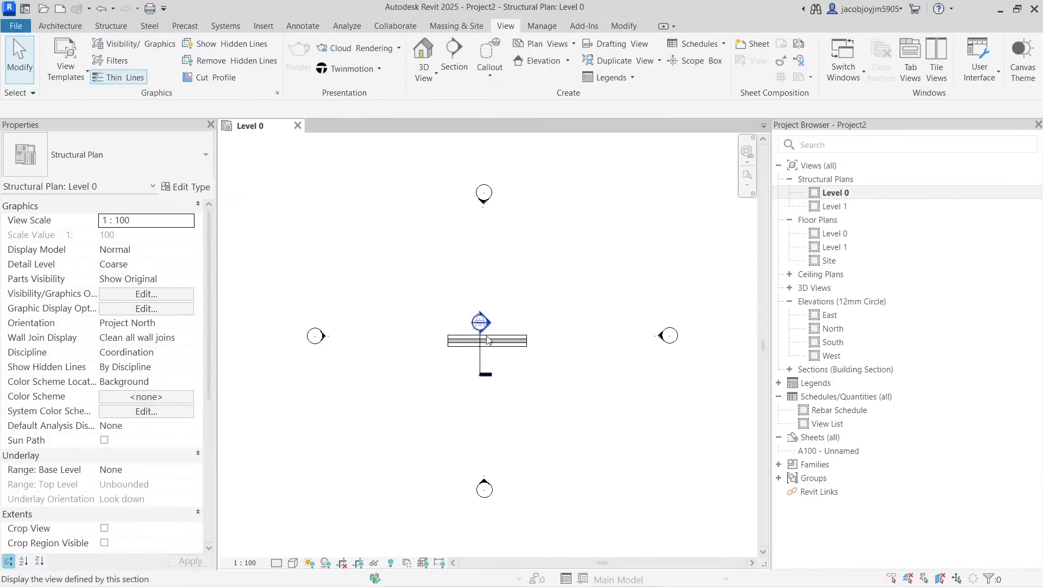
Step: Open the section view of the section line that crosses the wall in the Level 0 structural plan
scroll(480, 388, "up", 3)
left_click(476, 370)
right_click(476, 369)
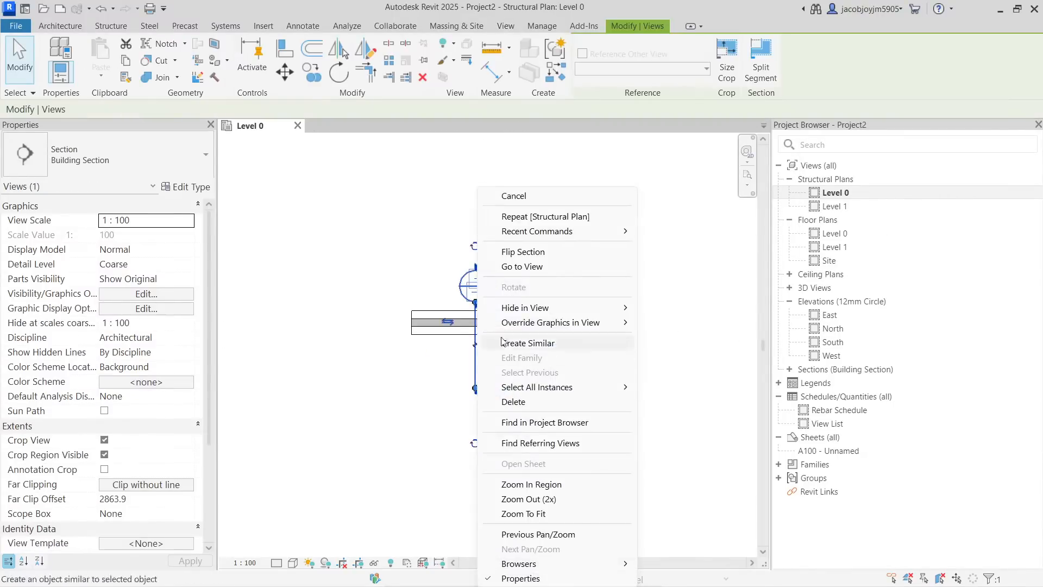
left_click(554, 275)
left_click(547, 410)
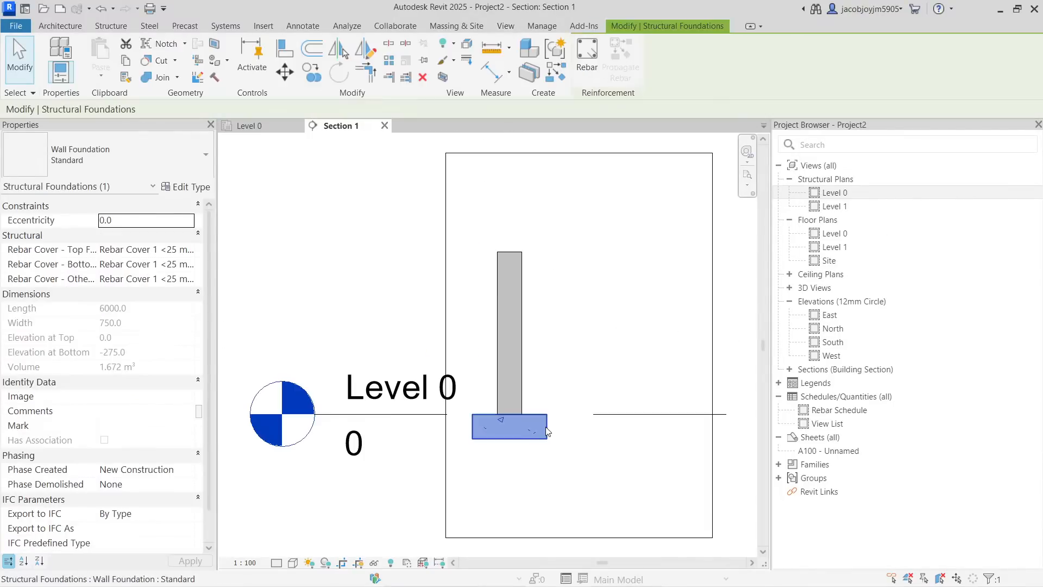
left_click(588, 54)
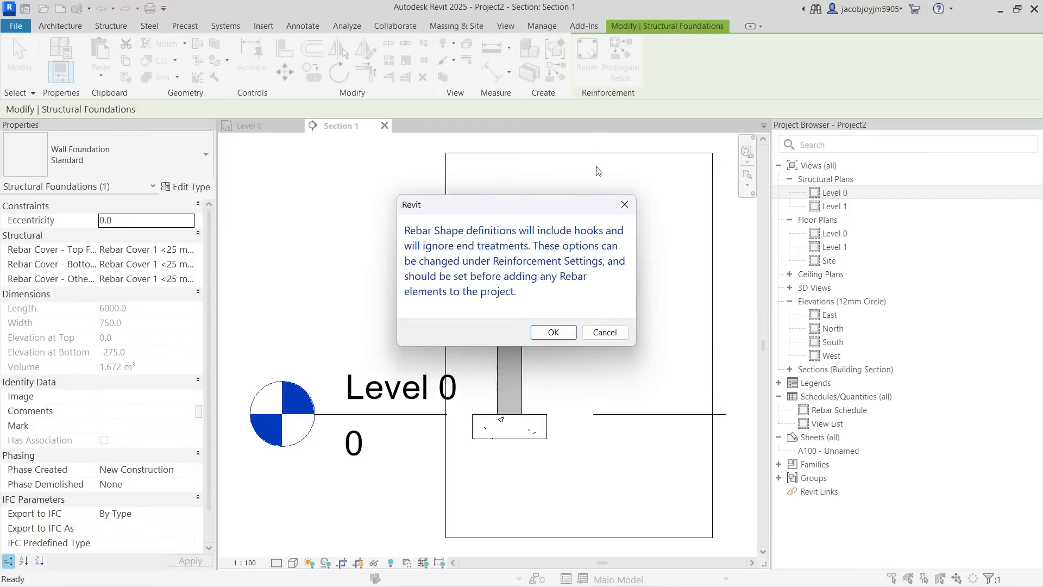
left_click(560, 328)
key("Return")
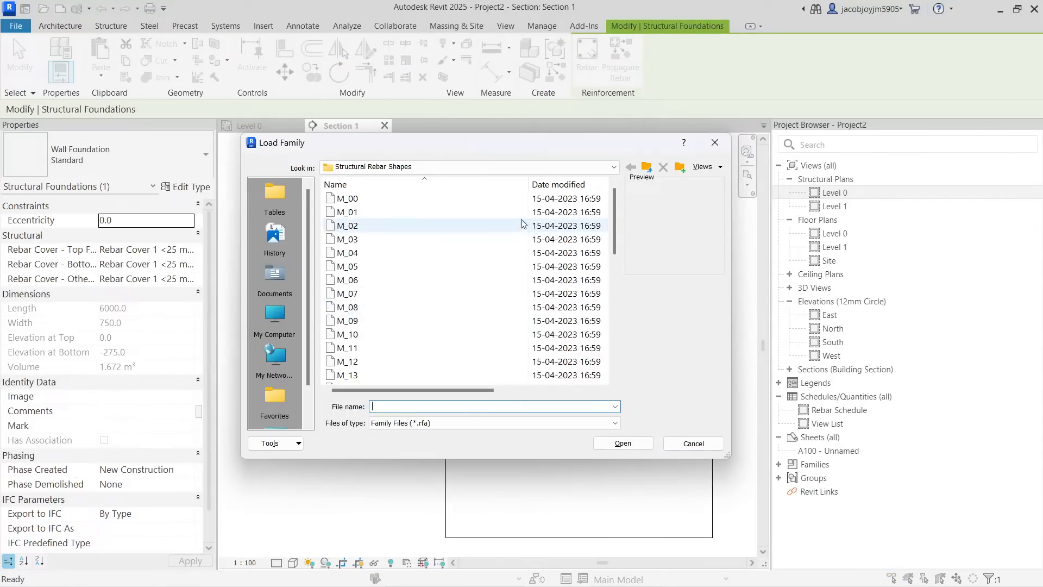
left_click(714, 142)
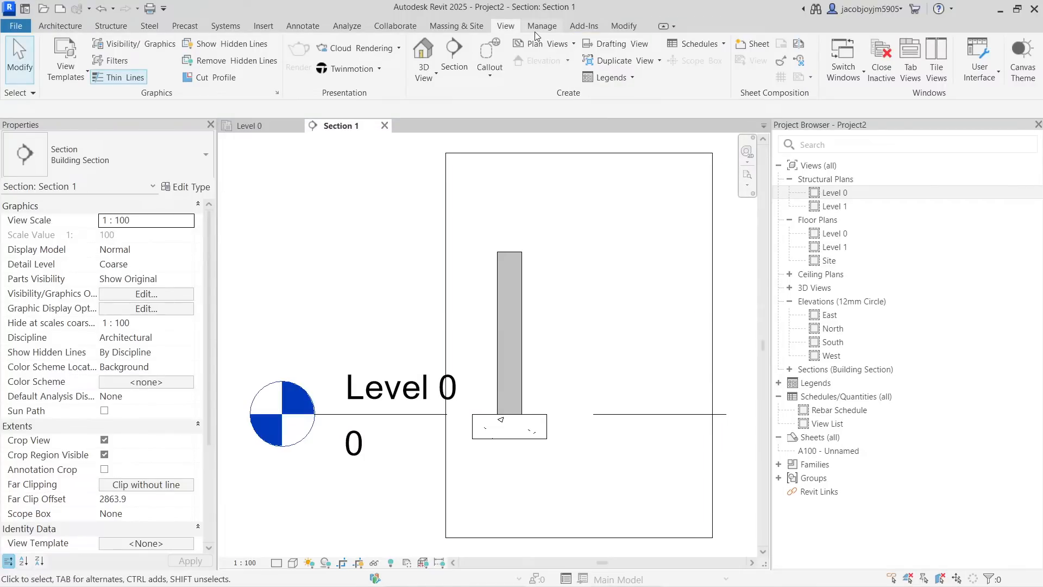
Step: Load all the families in the Structural Rebar Shapes category, from 00 through 98, from the Autodesk family library
left_click(271, 26)
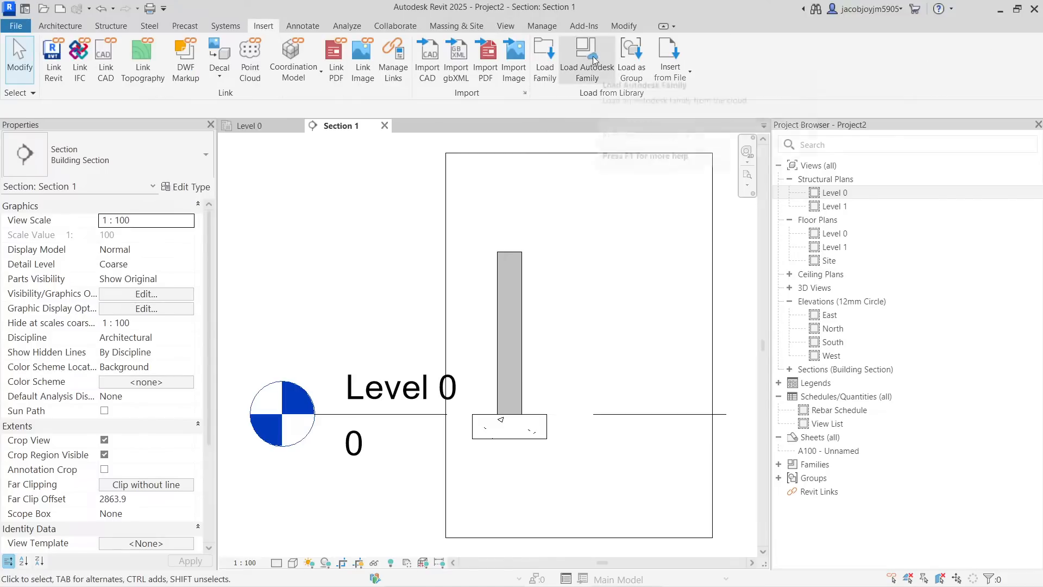
left_click(604, 76)
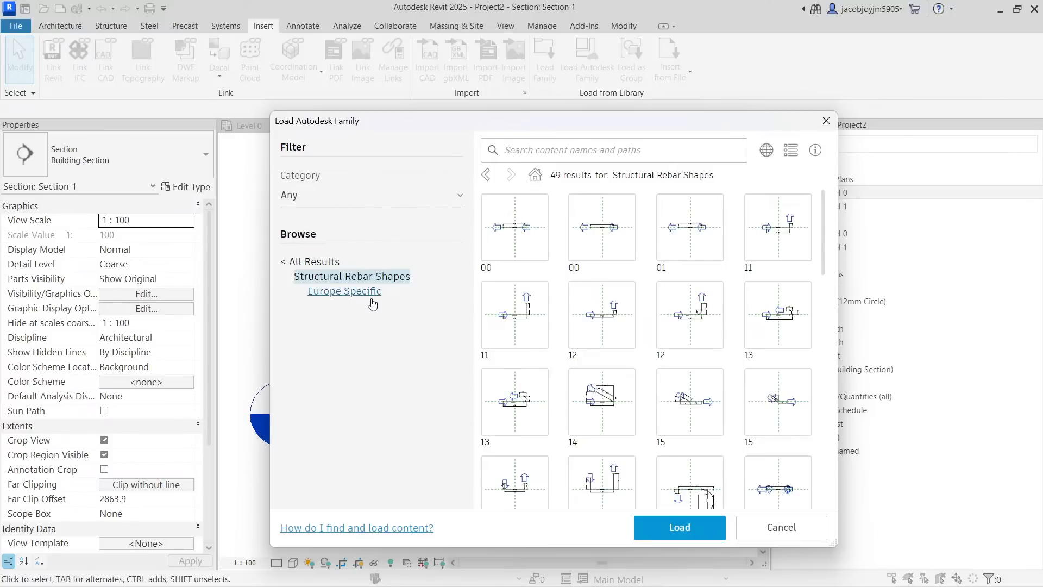
left_click(492, 238)
scroll(578, 325, "down", 15)
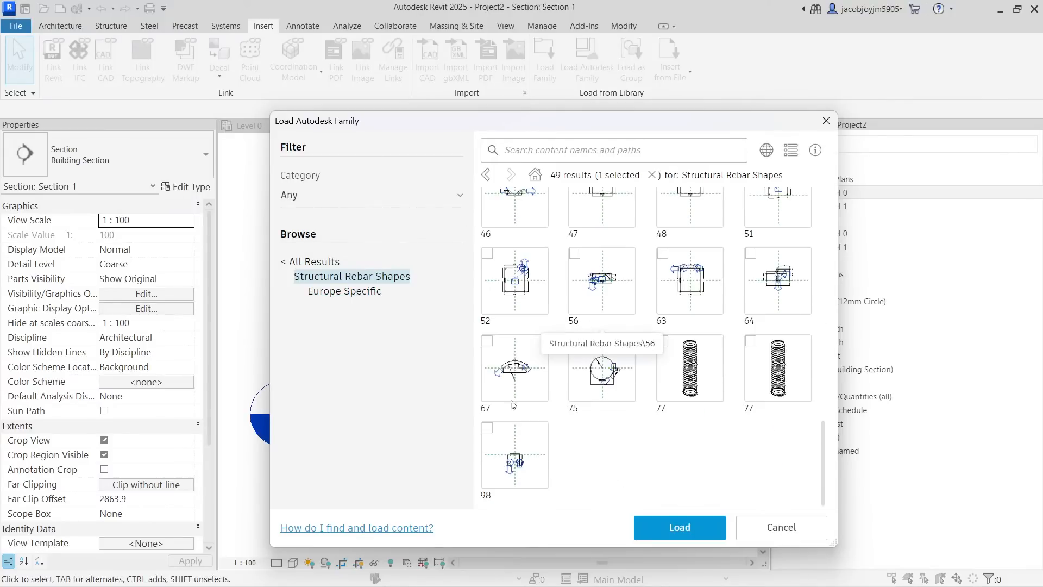
left_click(515, 456, "shift")
left_click(698, 527)
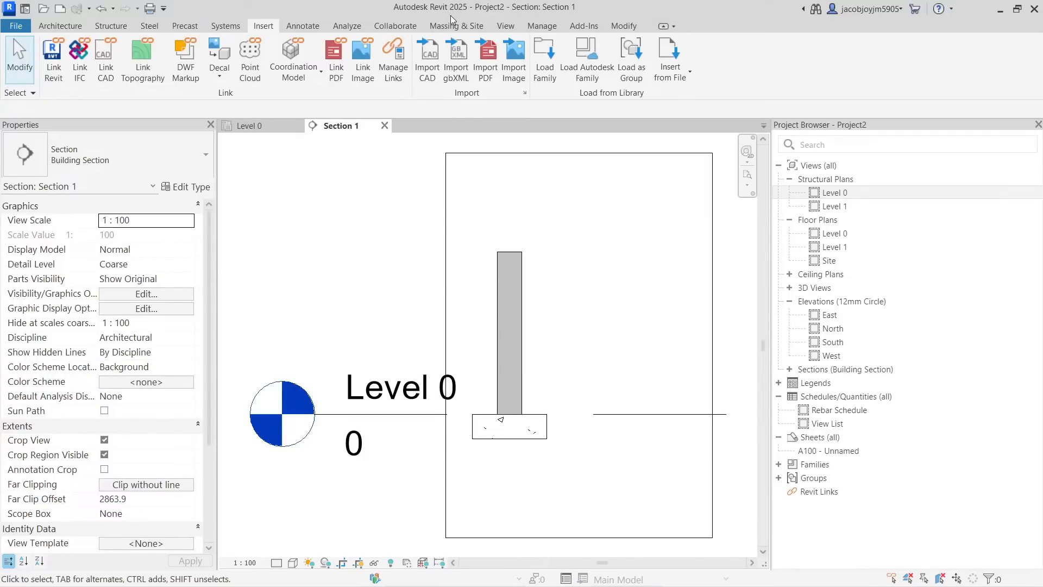
Step: Place a single rebar of shape 21 in the wall foundation's cross-section in the section view
left_click(526, 431)
left_click(589, 76)
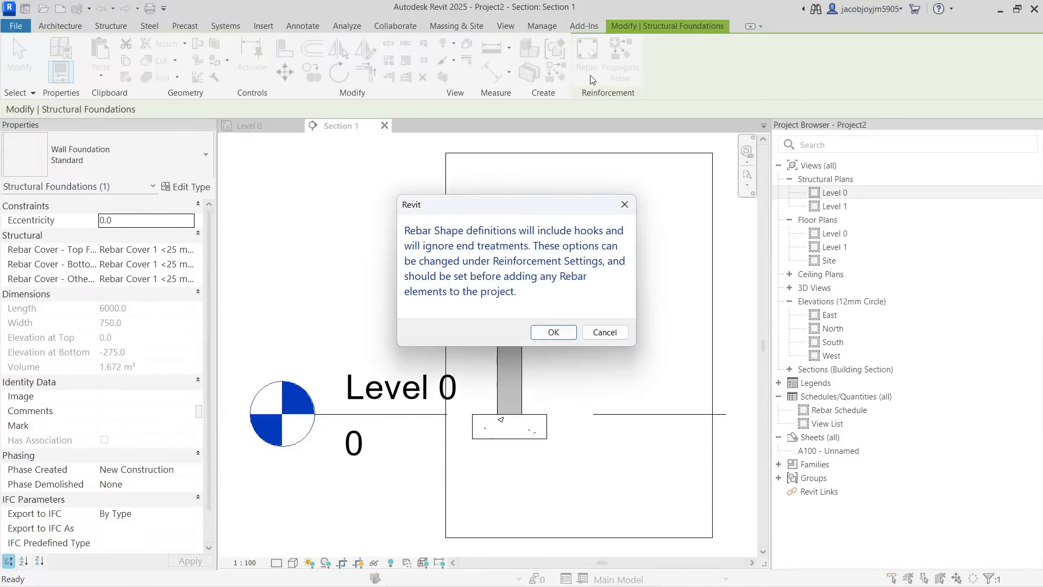
left_click(555, 331)
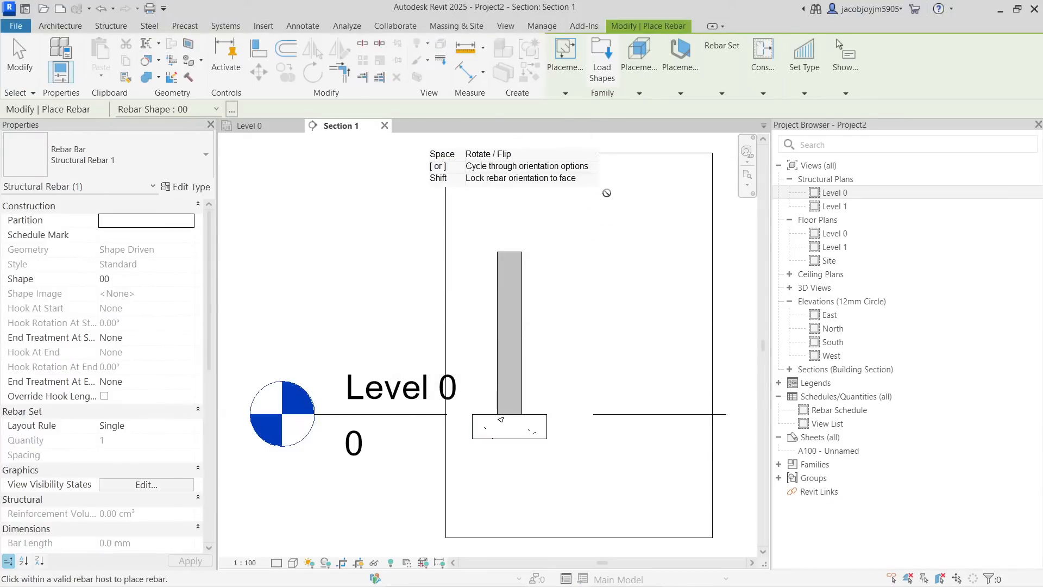
left_click(566, 91)
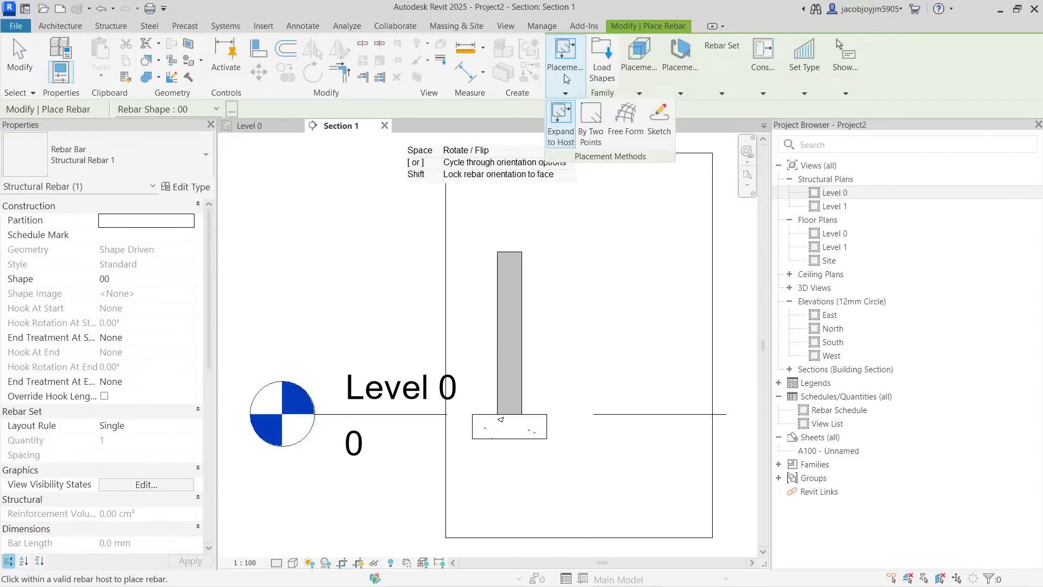
left_click(231, 110)
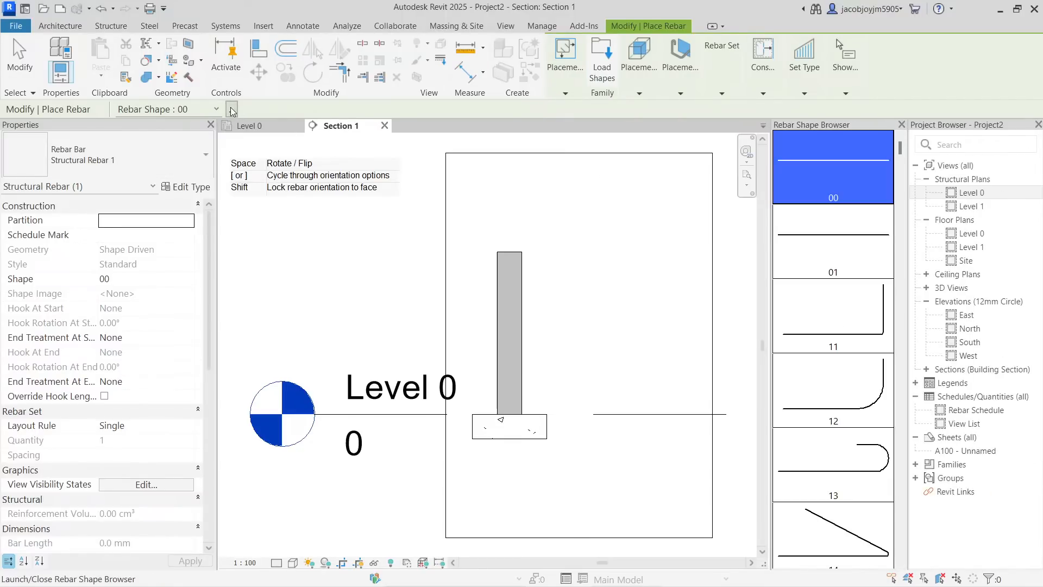
scroll(845, 427, "down", 4)
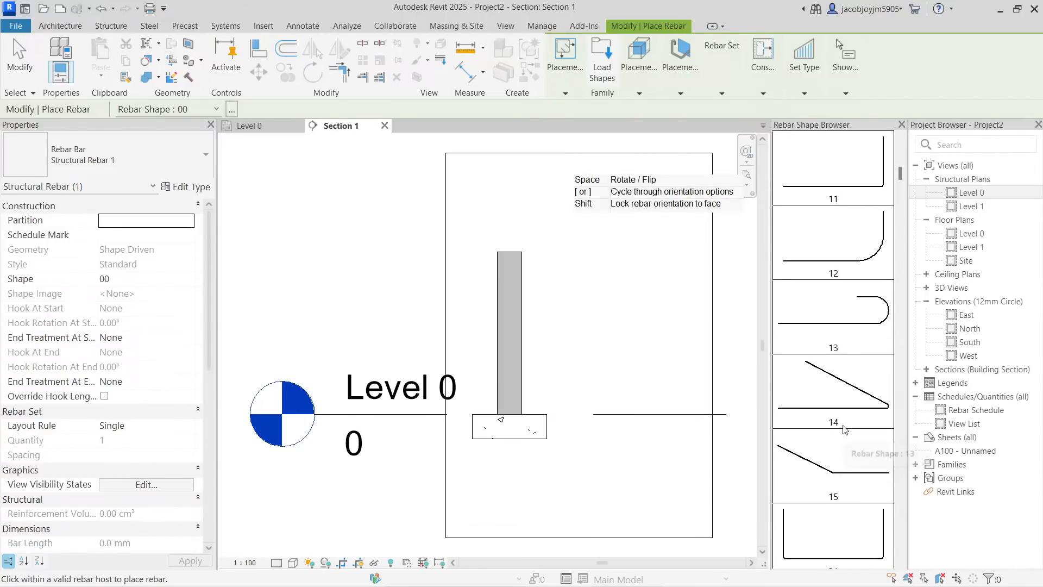
left_click(825, 386)
scroll(510, 434, "up", 4)
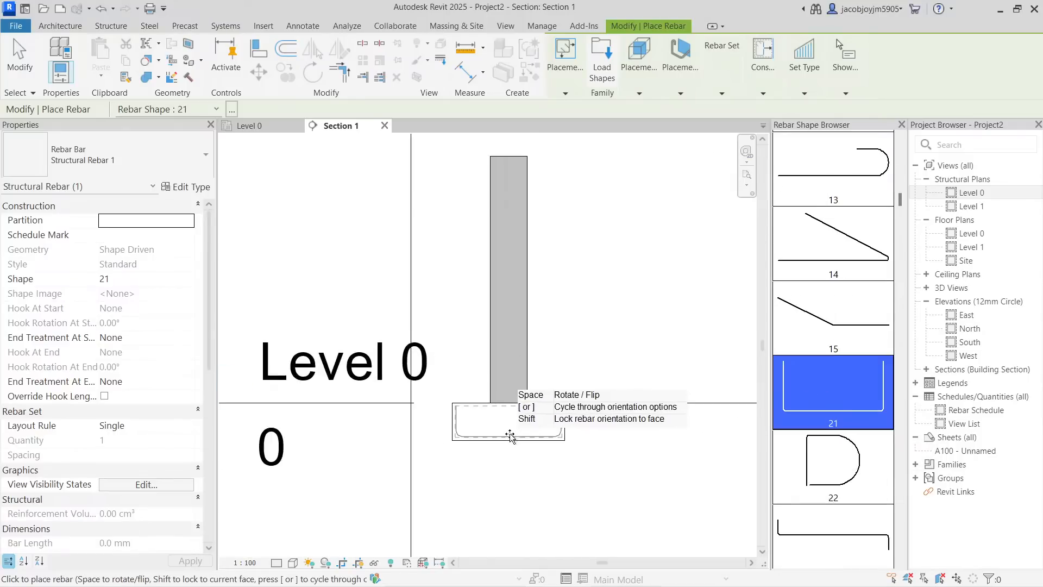
left_click(509, 434)
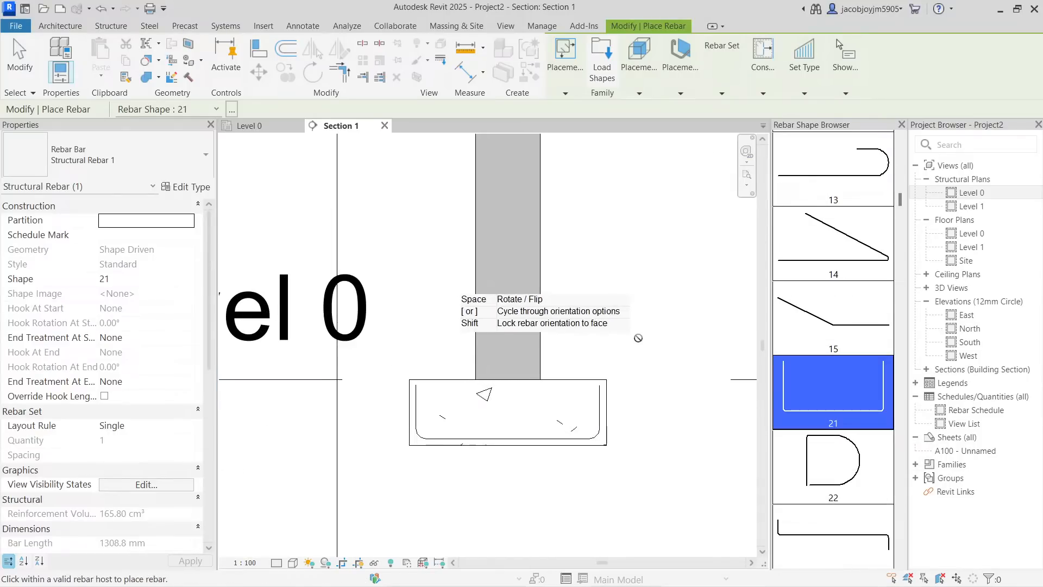
key("Escape")
key("Escape")
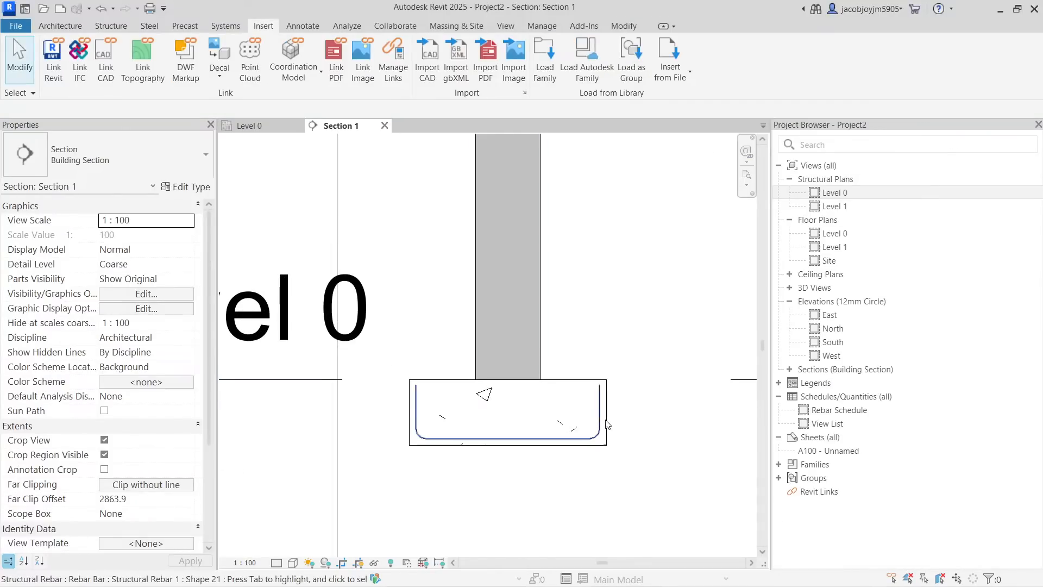
Step: Make the placed rebar view unobscured in the Level 0 structural plan and switch to that plan
left_click(474, 346)
scroll(126, 291, "down", 7)
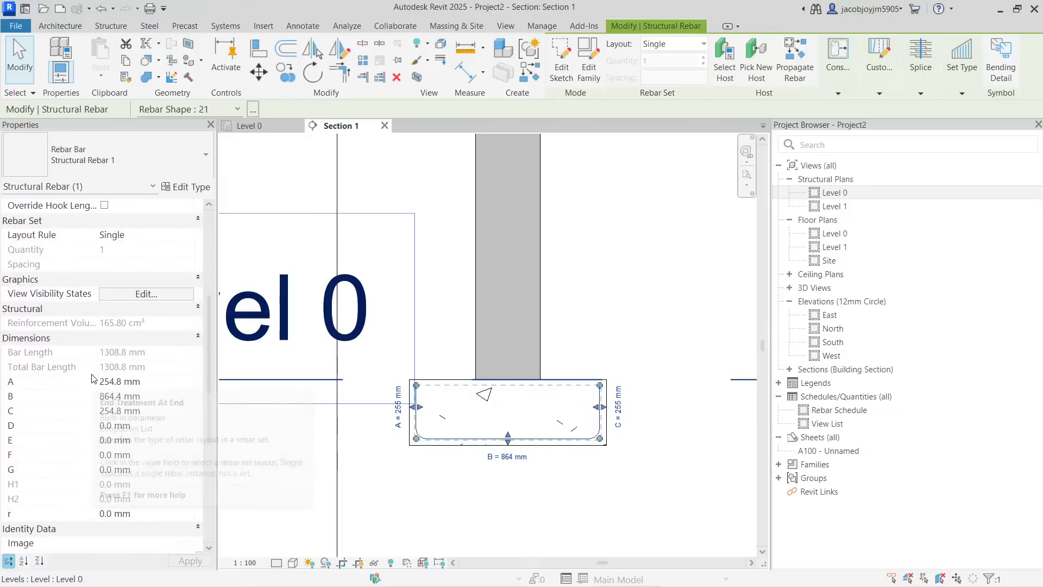
left_click(130, 295)
scroll(577, 316, "down", 1)
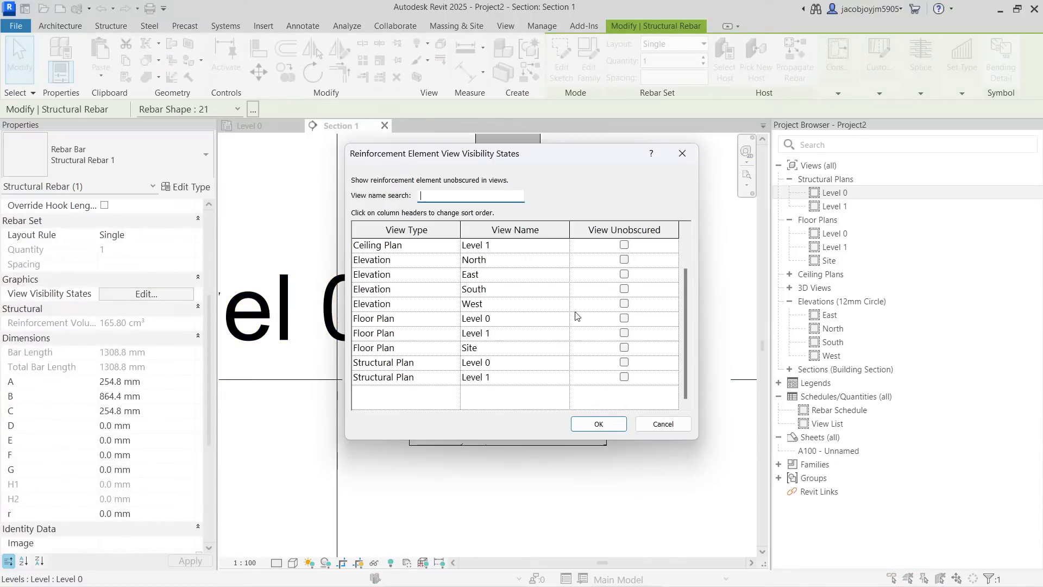
left_click(624, 362)
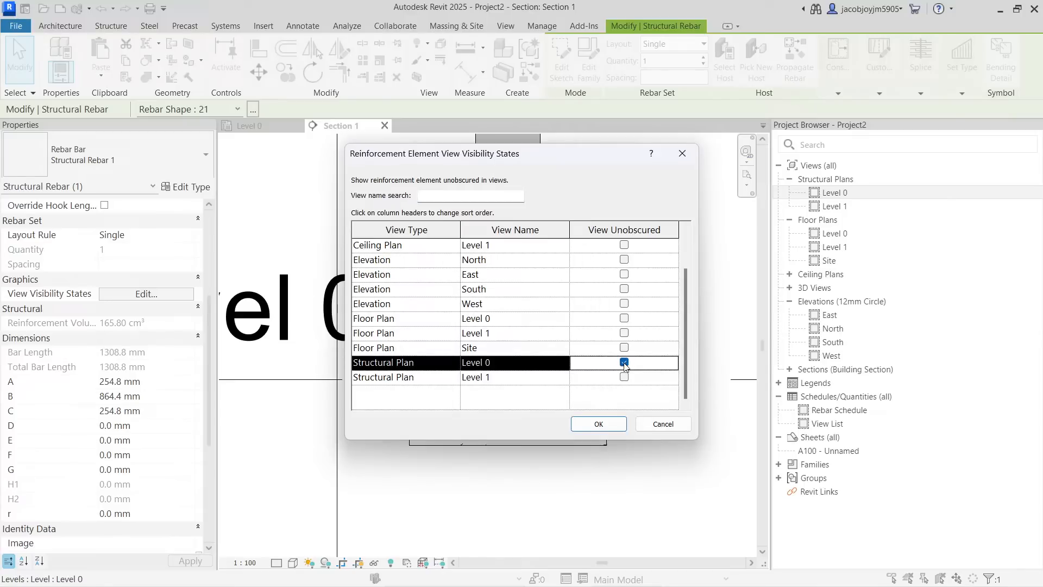
left_click(598, 424)
left_click(273, 129)
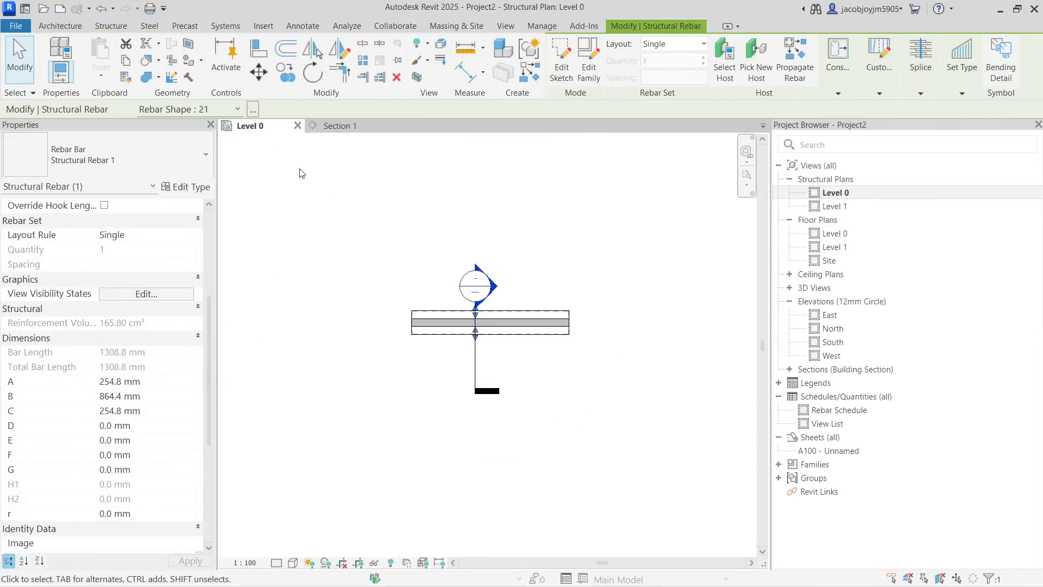
Step: Move the section line along the wall, away from the placed rebar, in the Level 0 structural plan
scroll(474, 383, "up", 4)
left_click(474, 387)
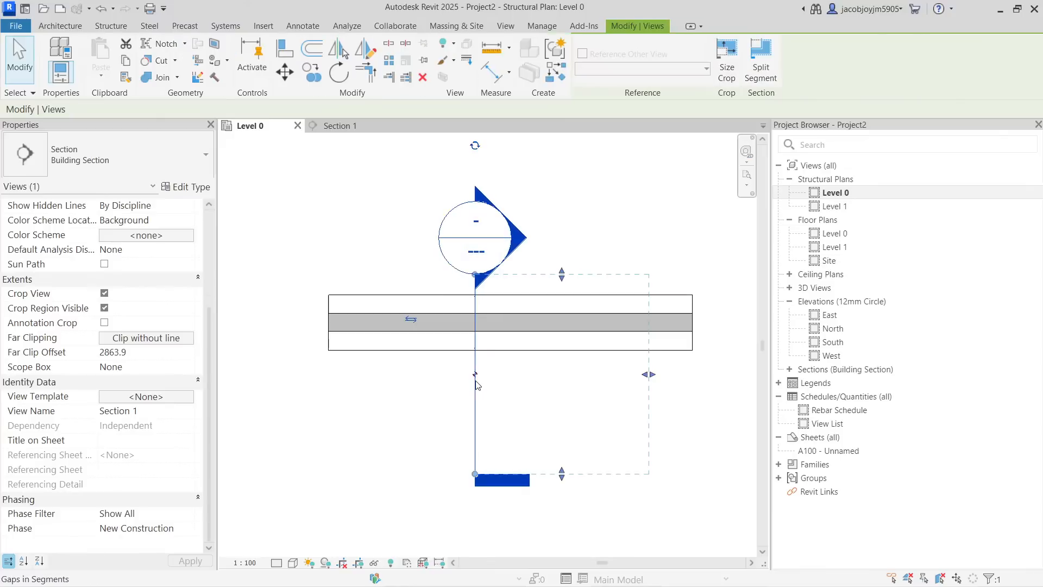
left_click_drag(475, 387, 443, 391)
scroll(473, 317, "up", 3)
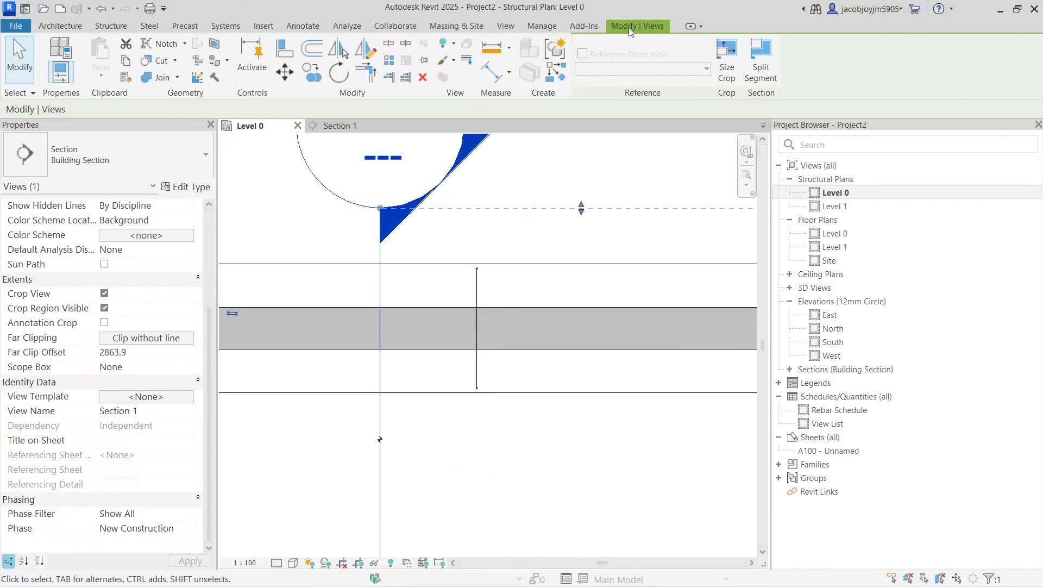
Step: Open the Rebar Schedule and delete its Assembly Code, Assembly Description, Assembly Name, Comments and Description columns plus the column right after Comments
double_click(826, 411)
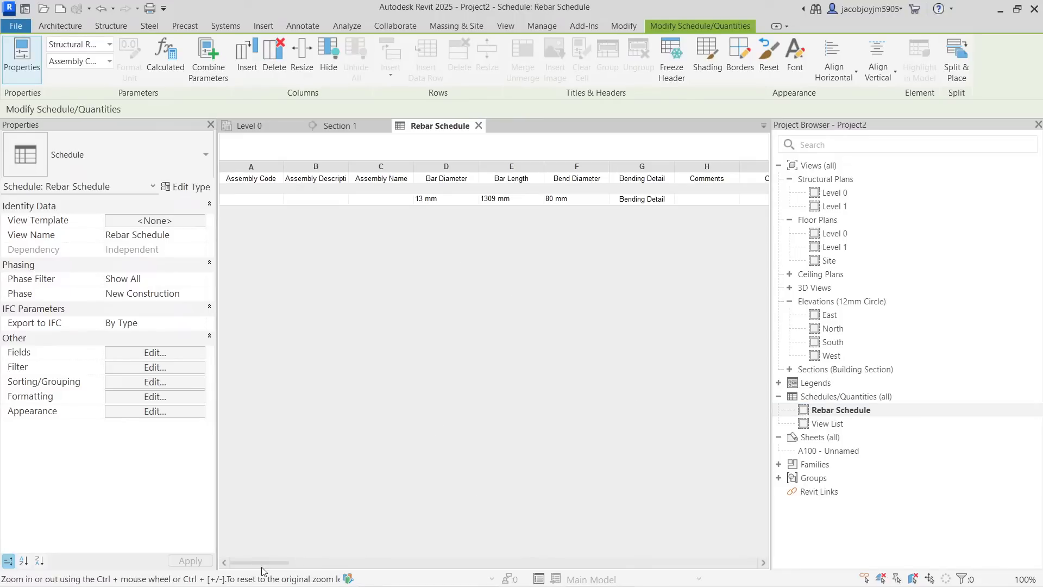
mouse_move(261, 568)
left_mouse_down()
mouse_move(372, 566)
mouse_move(245, 566)
left_mouse_up()
left_click_drag(402, 175, 272, 179)
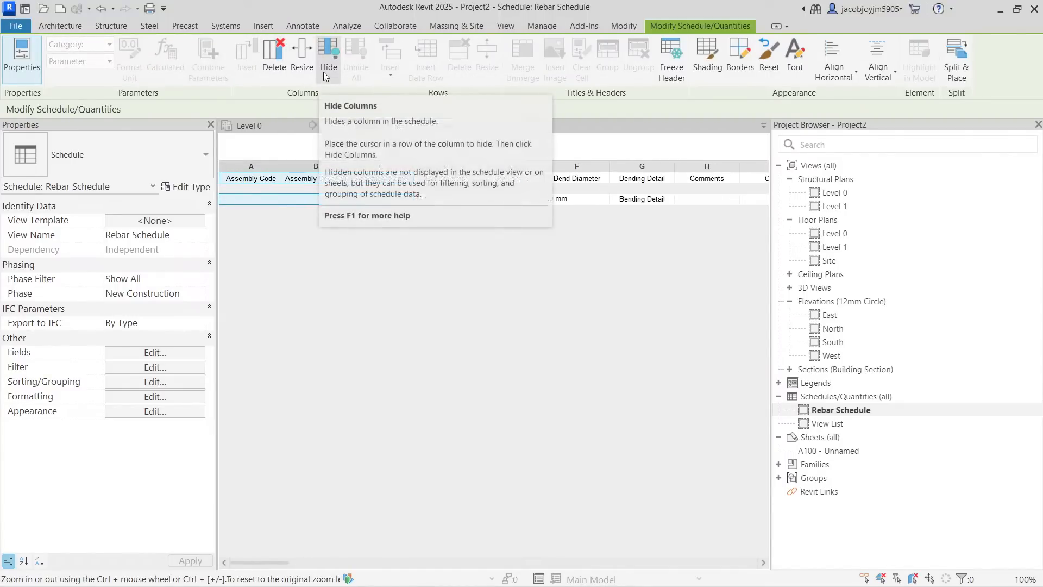
left_click(278, 72)
left_click_drag(505, 178, 573, 178)
left_click(274, 54)
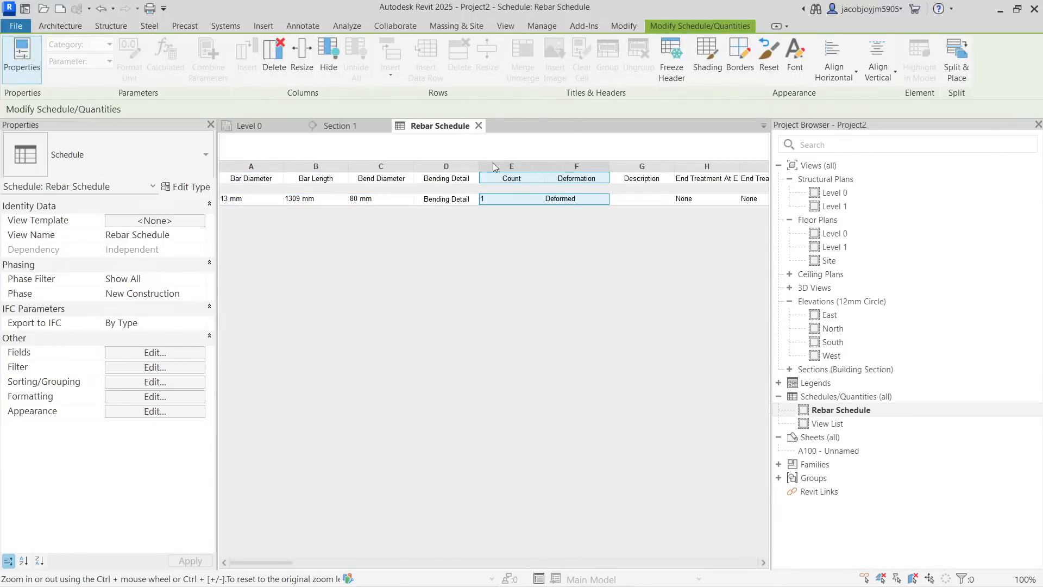
left_click(598, 166)
left_click(635, 174)
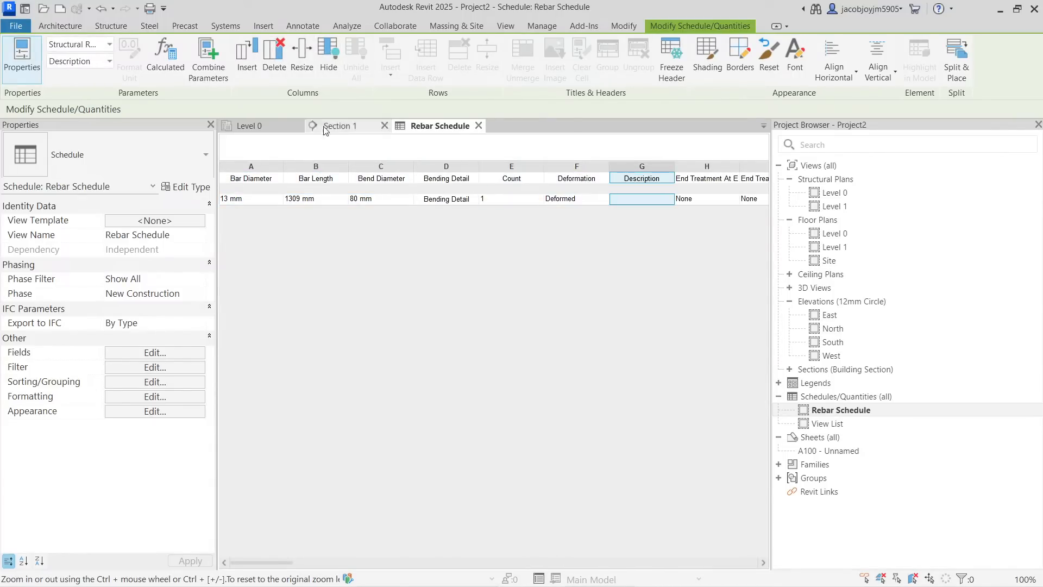
left_click(280, 79)
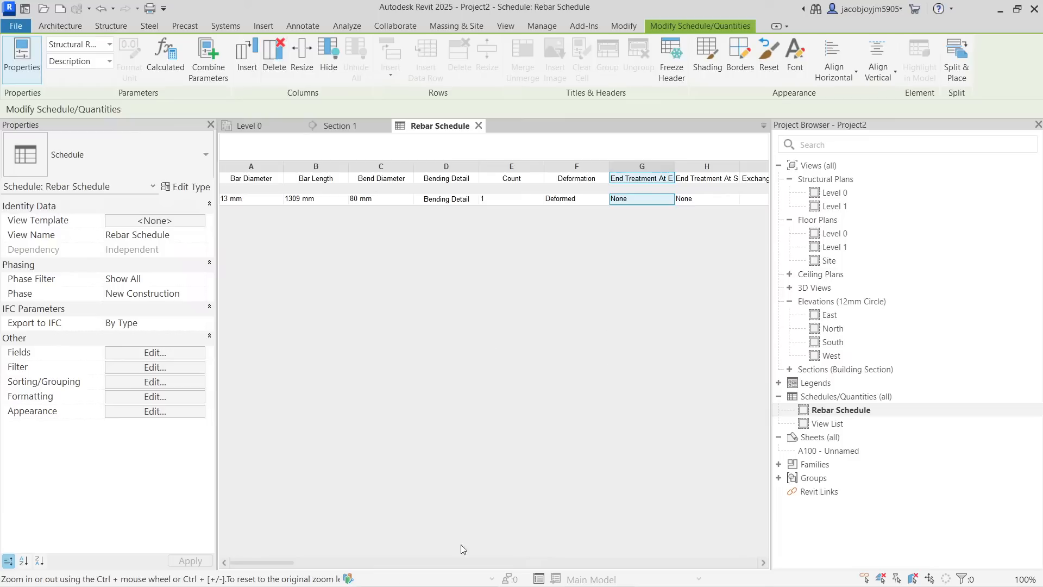
Step: Delete the schedule's Type Image, Type Mark, URL, Workshop Instructions, Type Comments and Type IFC Predefined Type columns, and close the schedule
left_click_drag(286, 567, 748, 559)
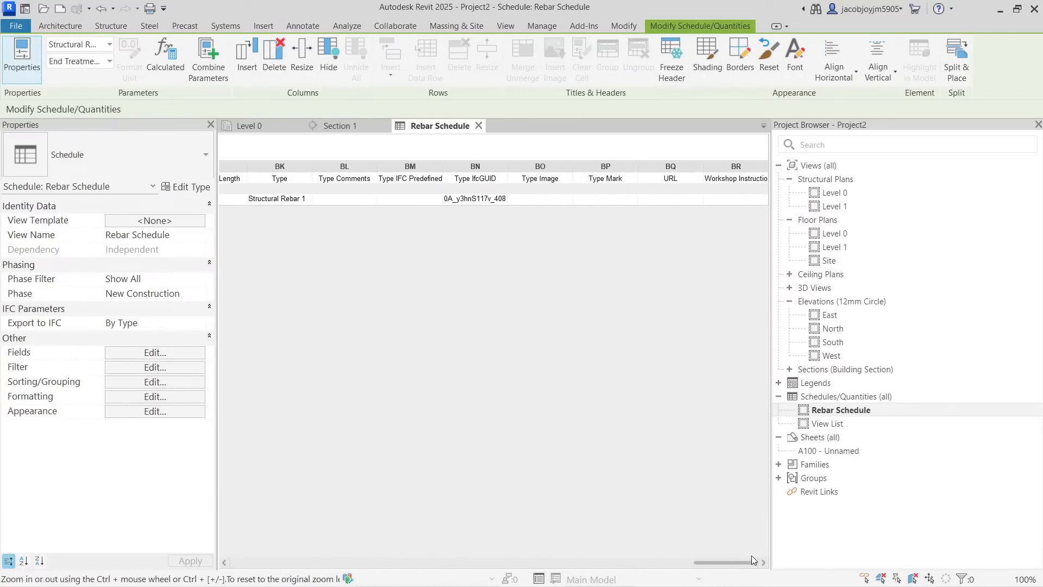
left_click_drag(541, 170, 728, 176)
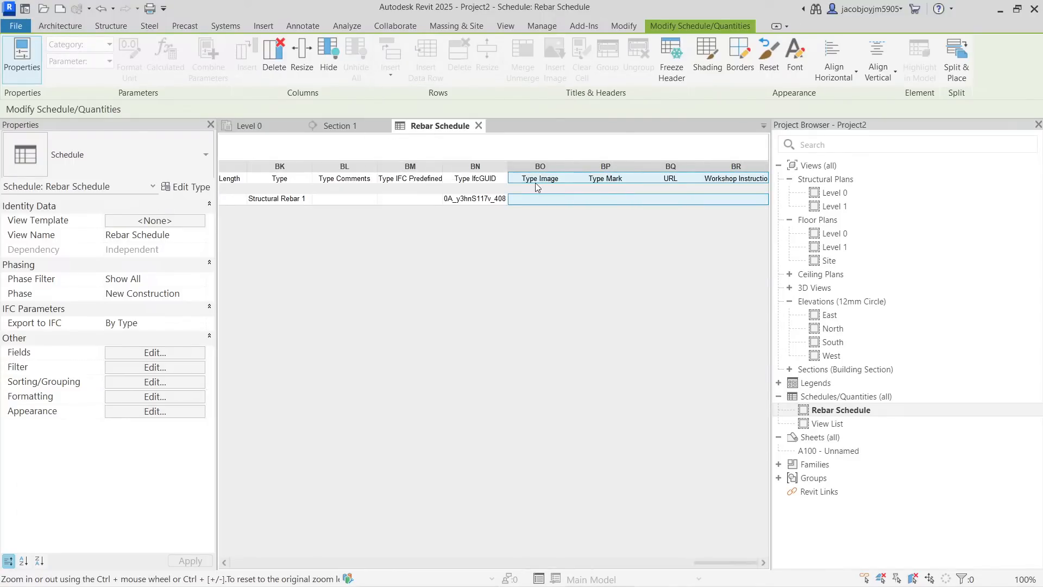
left_click(274, 54)
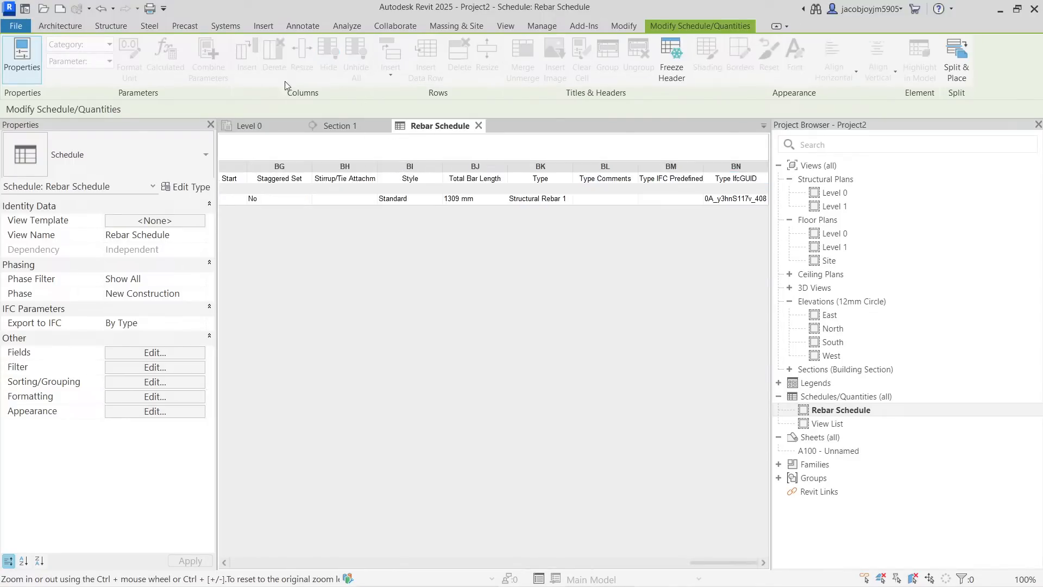
left_click_drag(676, 173, 602, 178)
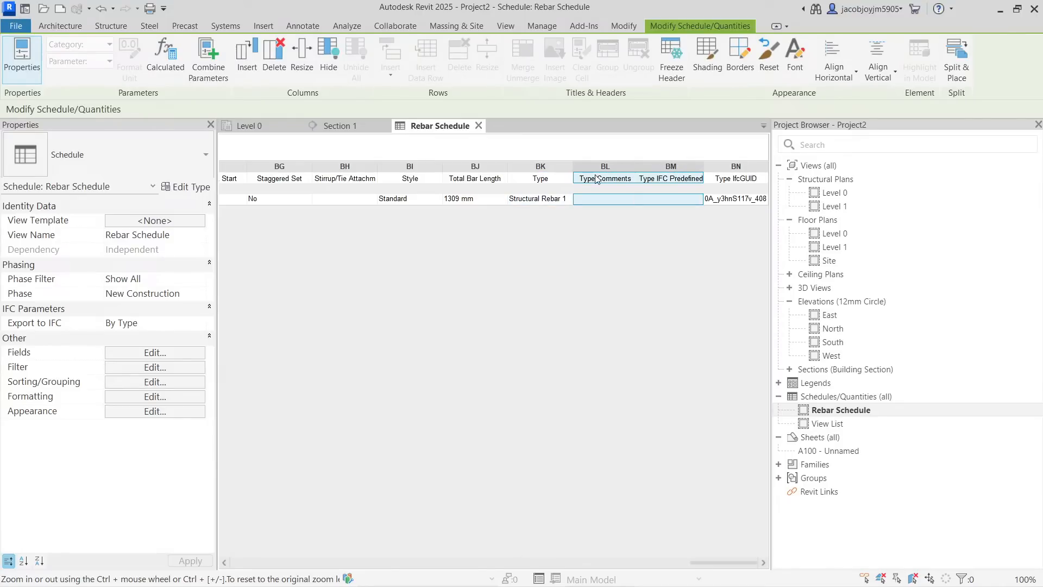
left_click(274, 57)
left_click(482, 172)
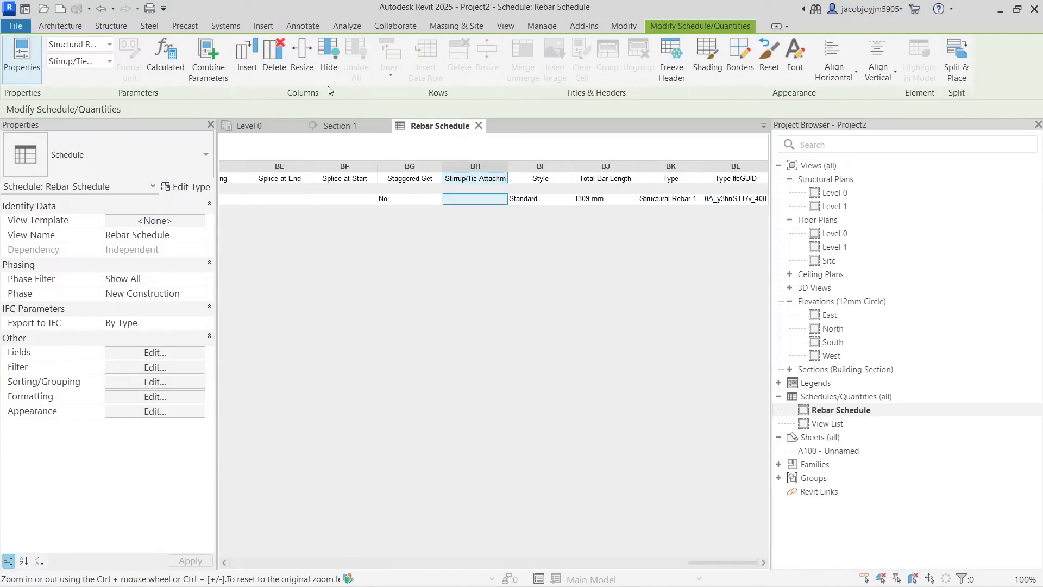
left_click_drag(723, 563, 266, 544)
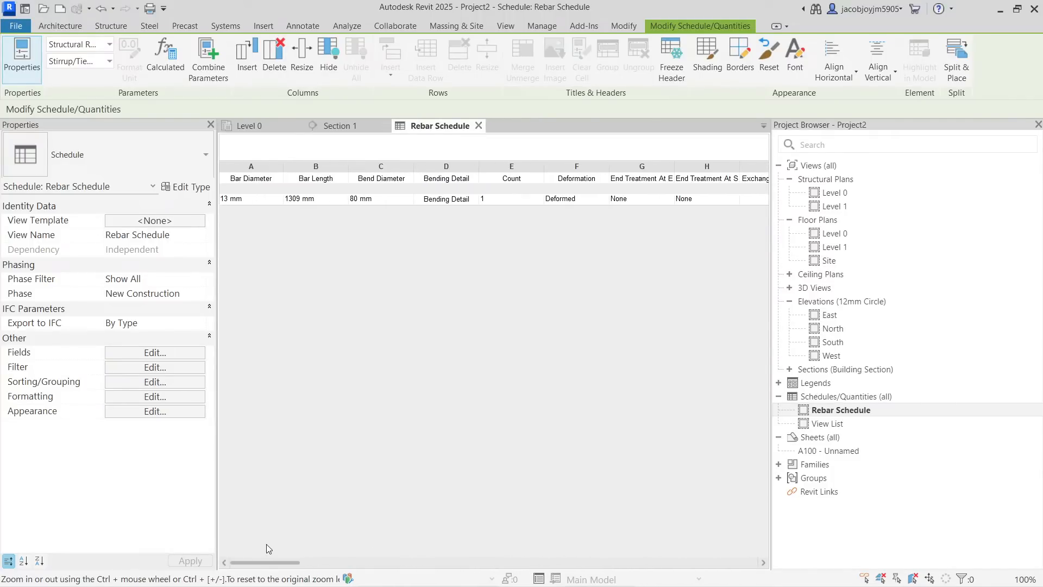
left_click(478, 126)
left_click(499, 372)
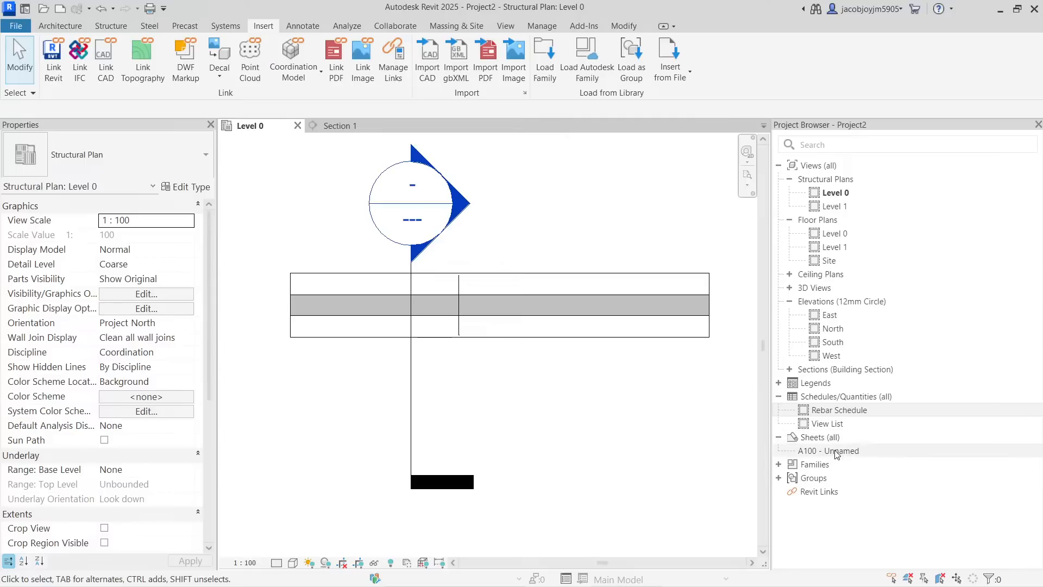
Step: Open sheet A100 and place the Rebar Schedule just below the title block frame
double_click(836, 450)
left_click(849, 413)
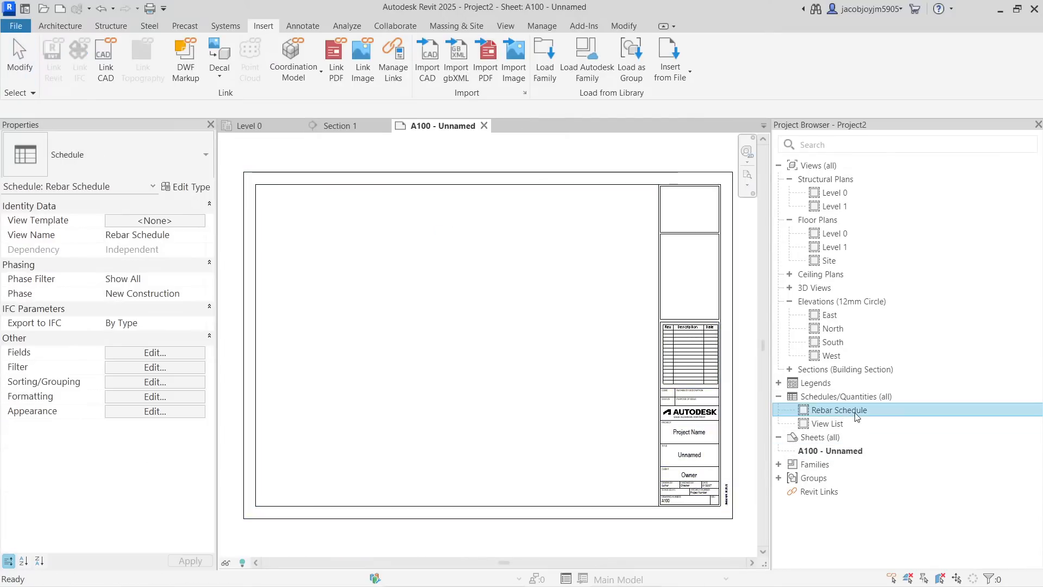
left_click_drag(503, 313, 481, 275)
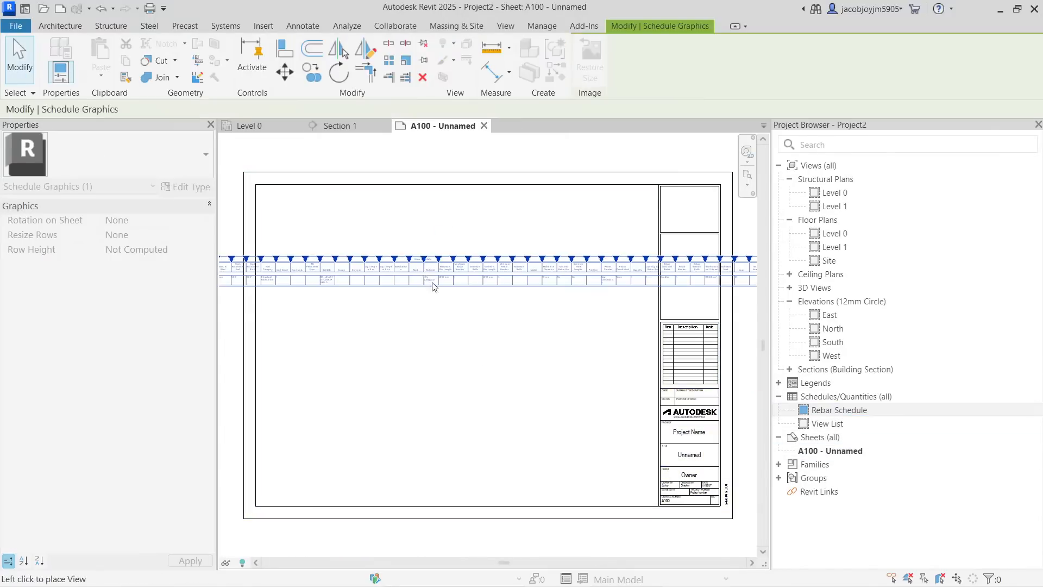
scroll(481, 276, "down", 3)
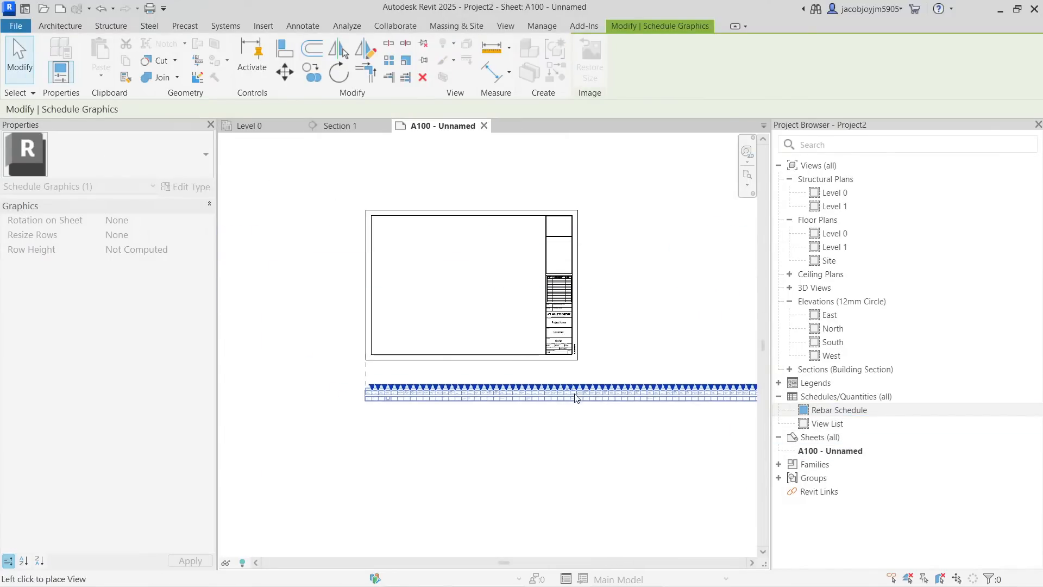
left_click(575, 387)
scroll(404, 433, "up", 5)
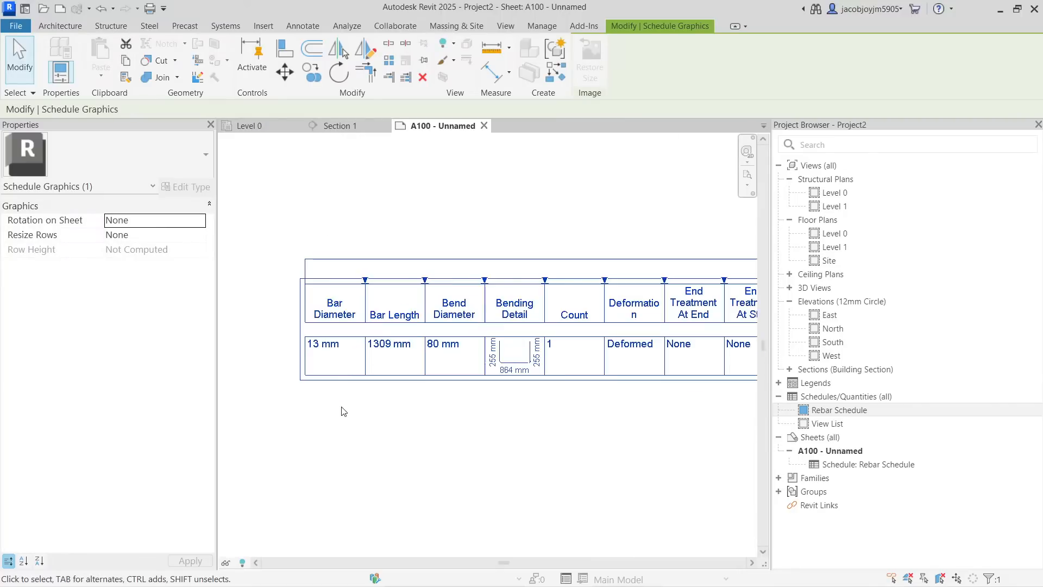
left_click(358, 421)
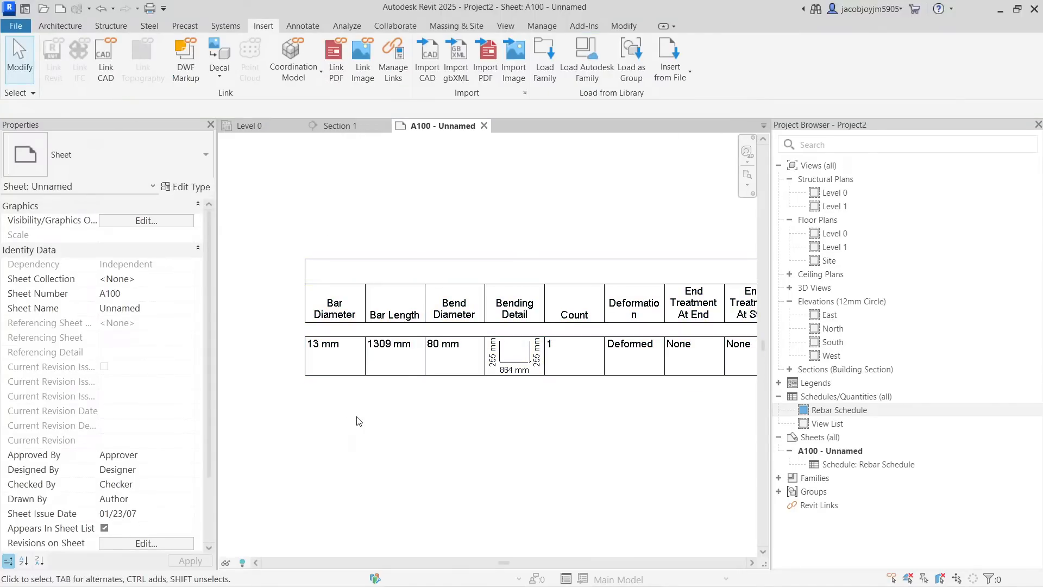
Step: Examine the bar diameter, bar length, bending detail, count and remaining columns of the Rebar Schedule on sheet A100
scroll(342, 317, "up", 1)
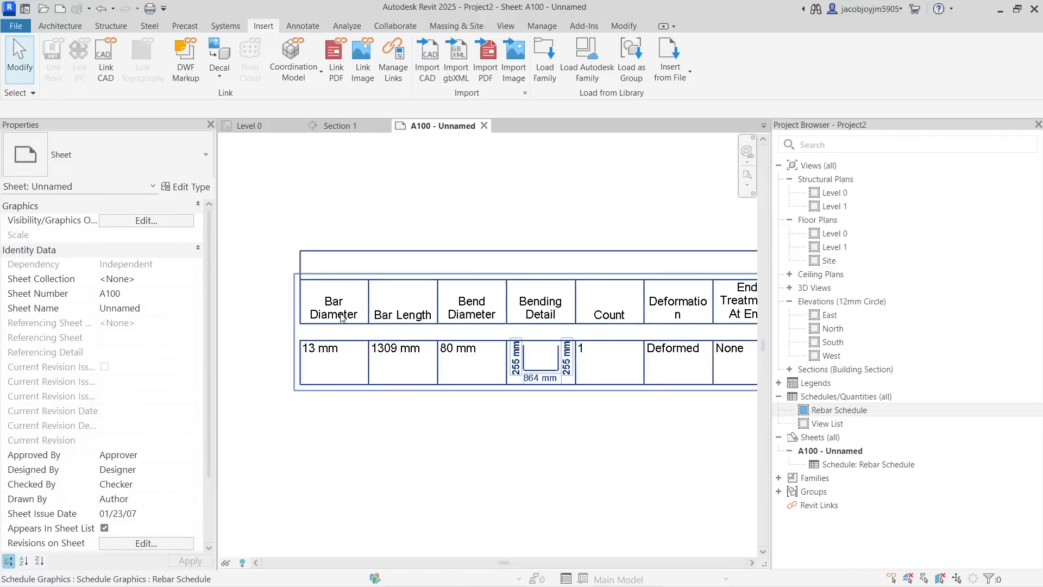
scroll(342, 317, "down", 1)
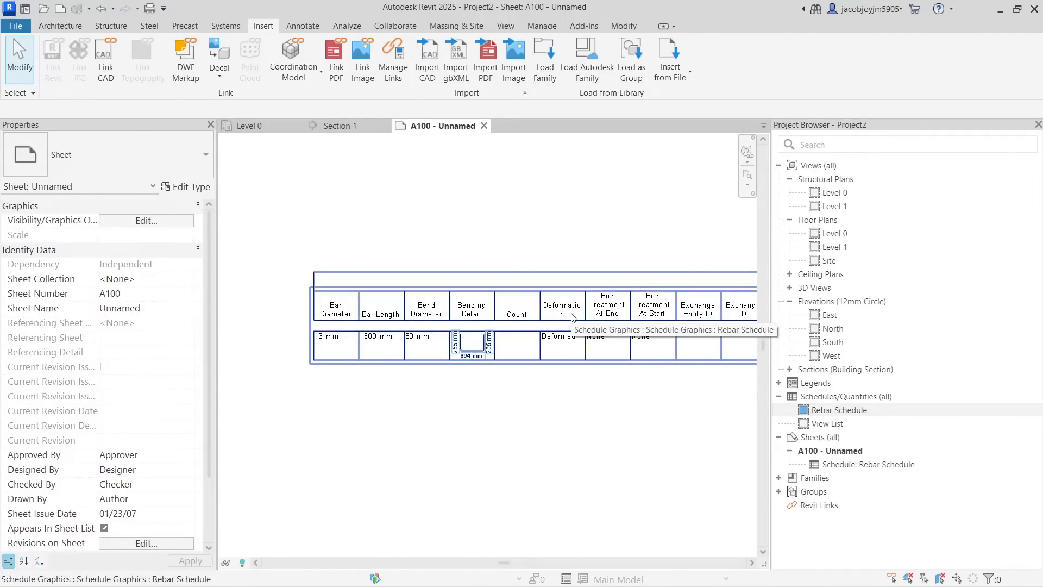
scroll(334, 326, "up", 1)
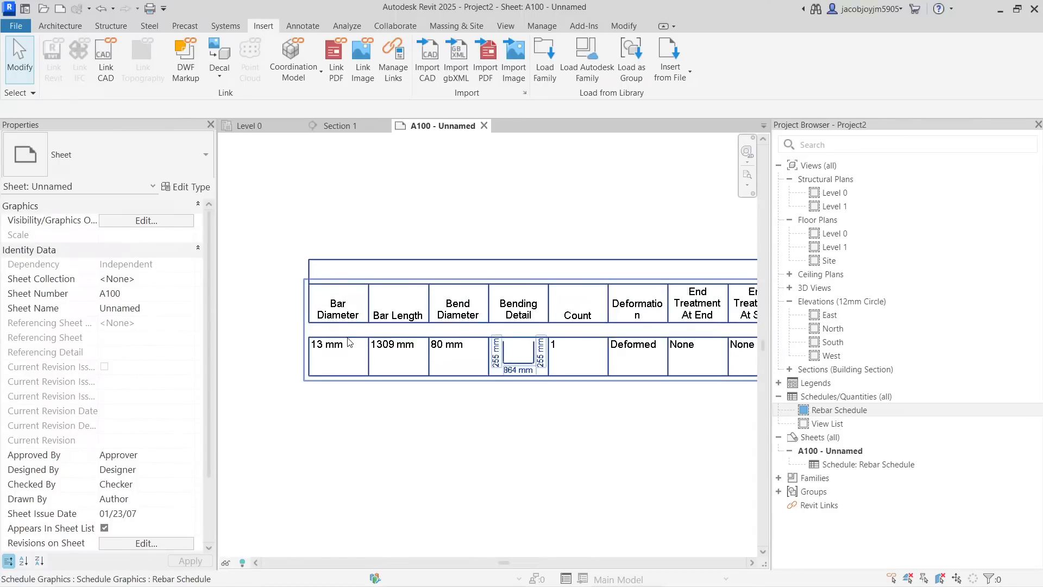
scroll(348, 386, "down", 3)
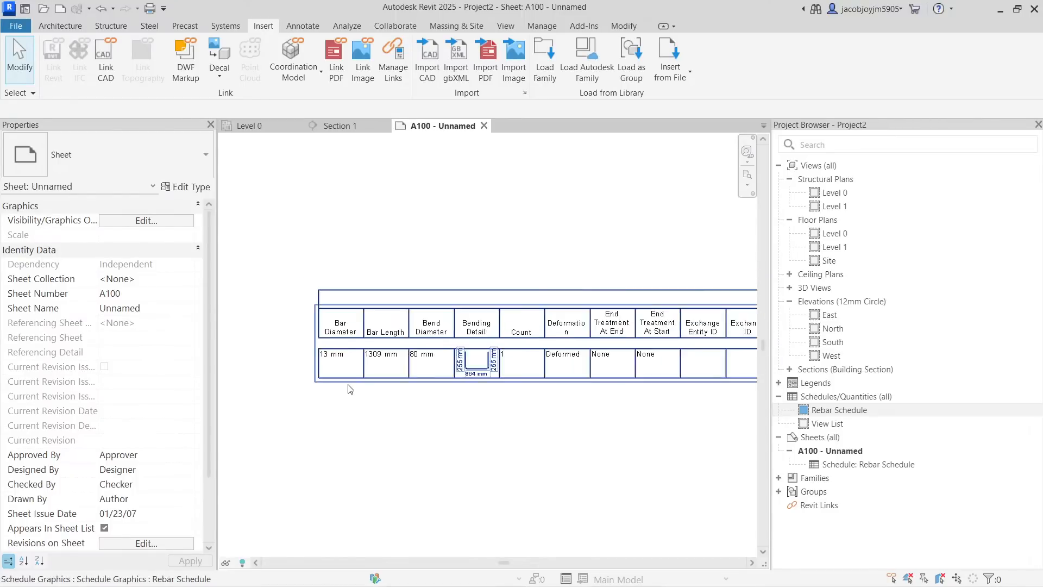
scroll(348, 386, "up", 2)
scroll(348, 386, "up", 1)
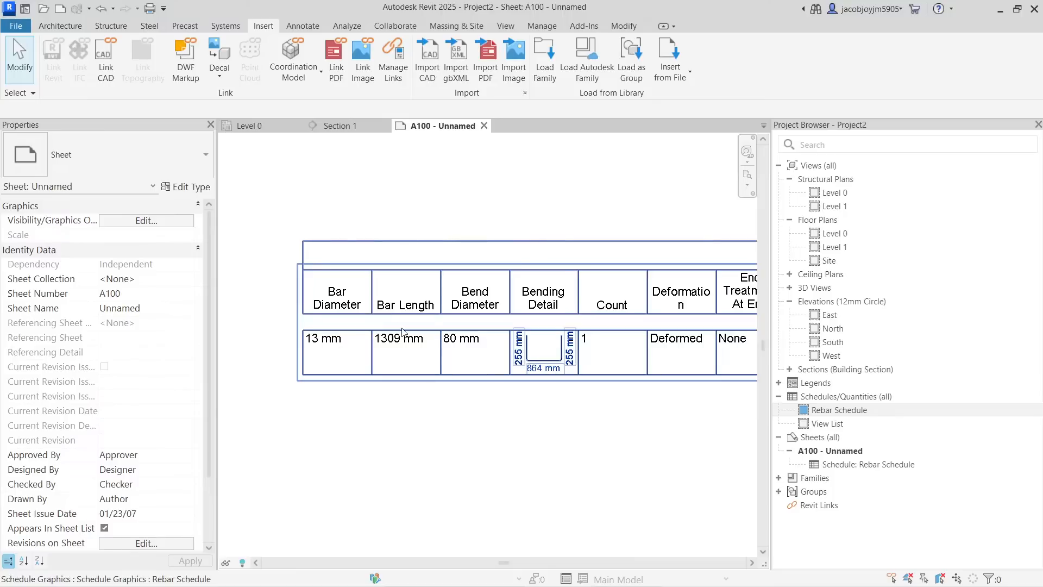
middle_click_drag(489, 348, 348, 309)
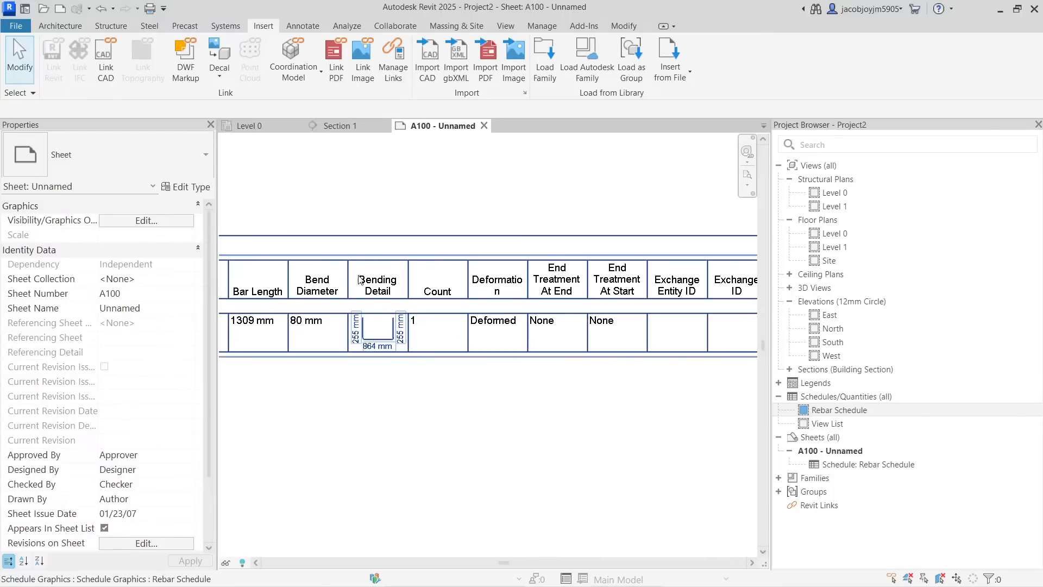
scroll(382, 336, "up", 3)
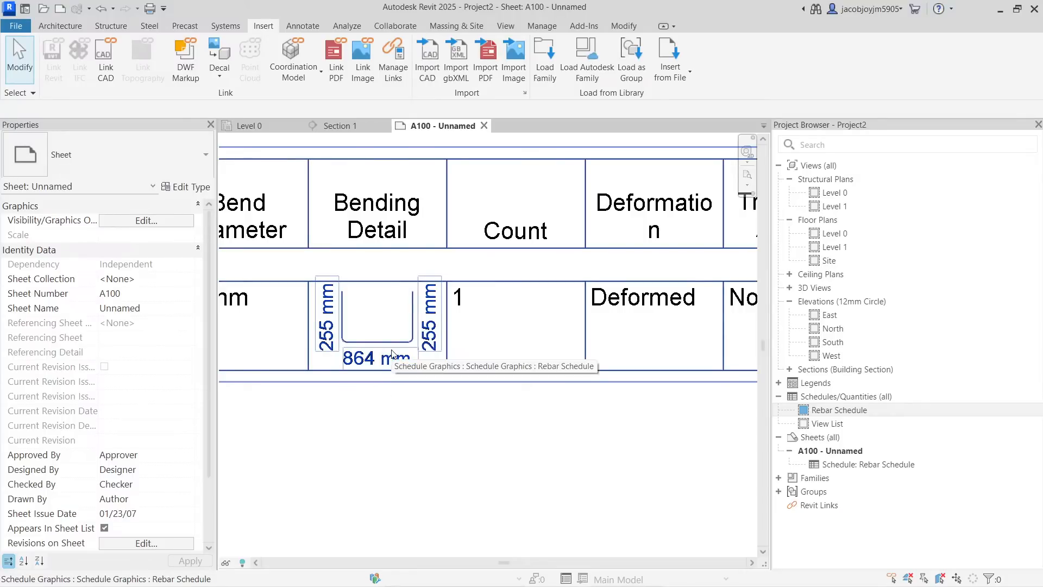
scroll(392, 354, "down", 3)
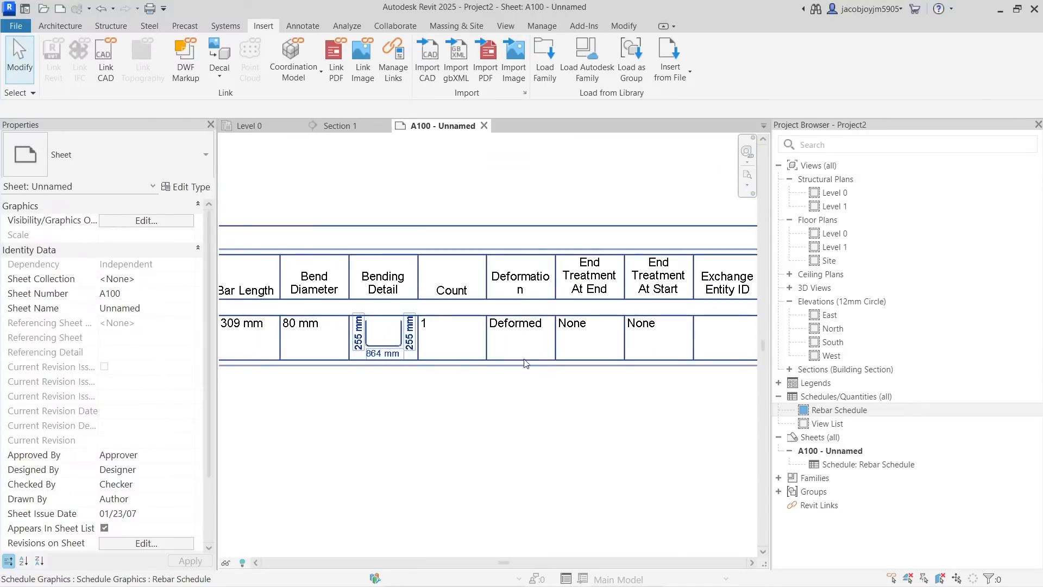
scroll(495, 364, "down", 5)
scroll(370, 339, "down", 1)
middle_click_drag(635, 348, 368, 349)
middle_click_drag(617, 348, 369, 350)
middle_click_drag(686, 355, 461, 354)
scroll(525, 311, "up", 1)
scroll(523, 331, "up", 5)
middle_click(671, 308)
middle_click(671, 308)
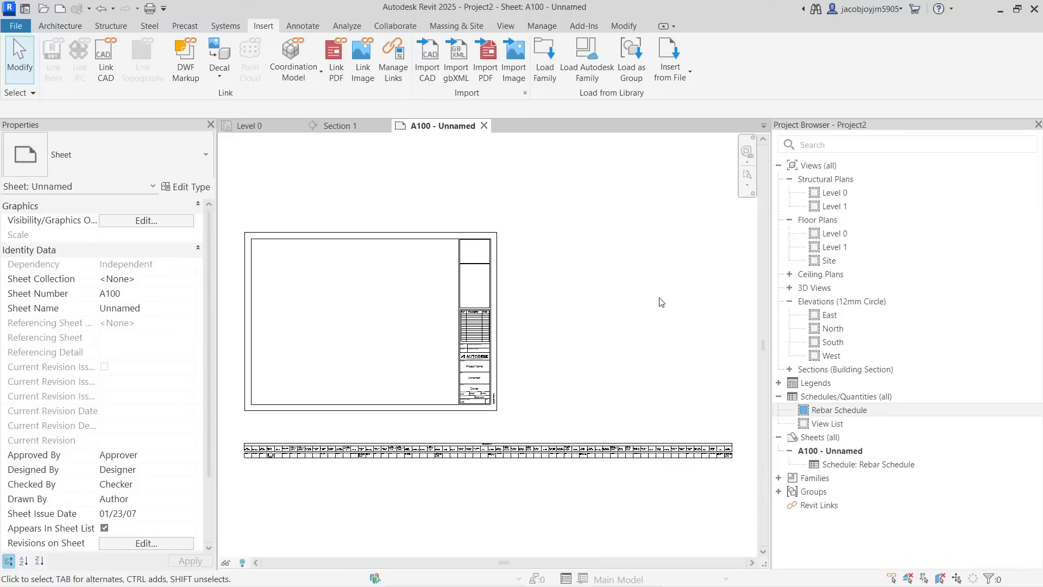
Step: Set the layout rule of the wall foundation's rebar to Maximum Spacing with 150 mm spacing in the Level 0 structural plan
left_click(250, 125)
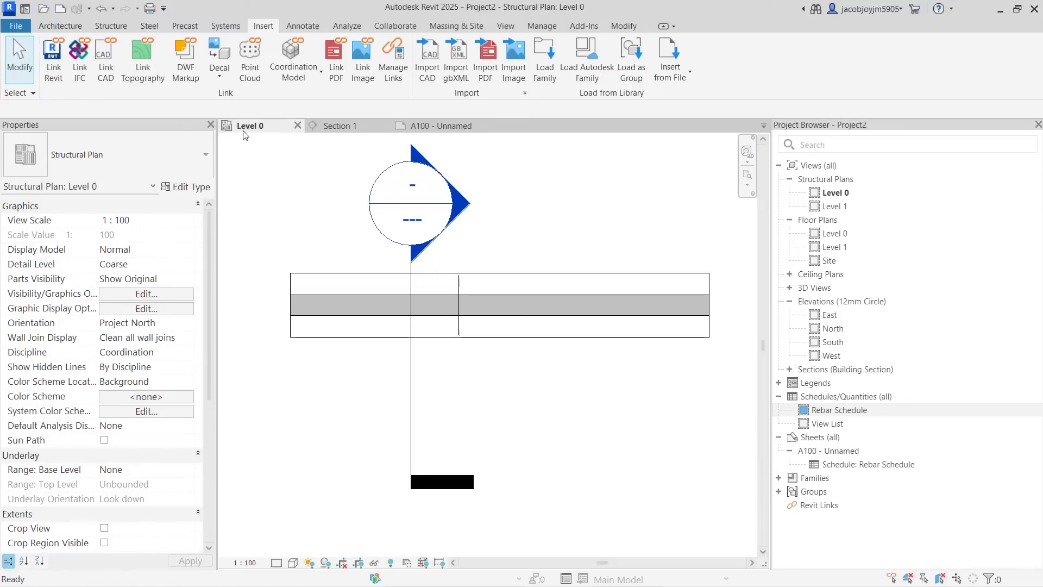
left_click(460, 288)
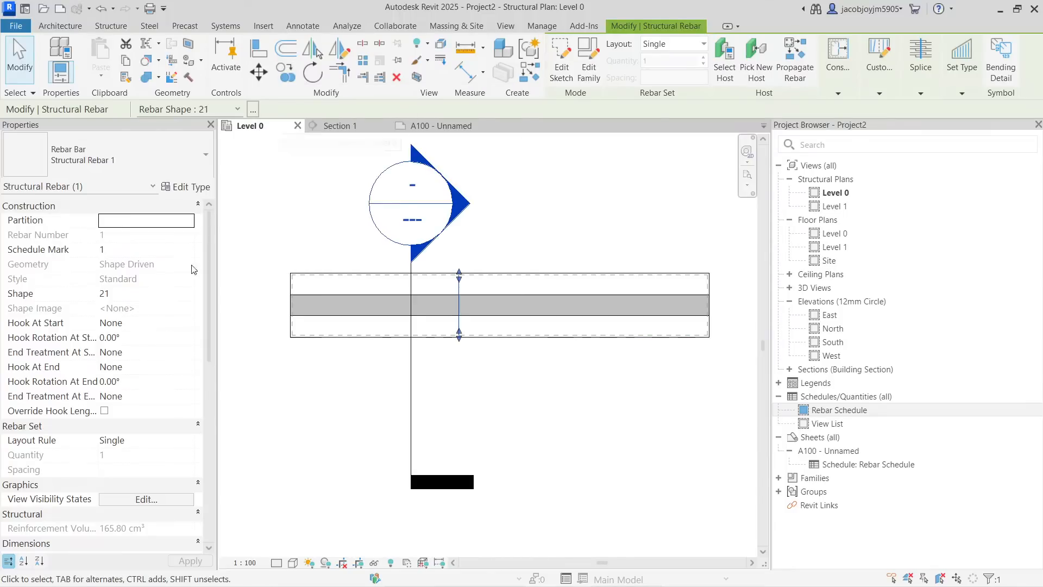
scroll(209, 335, "down", 8)
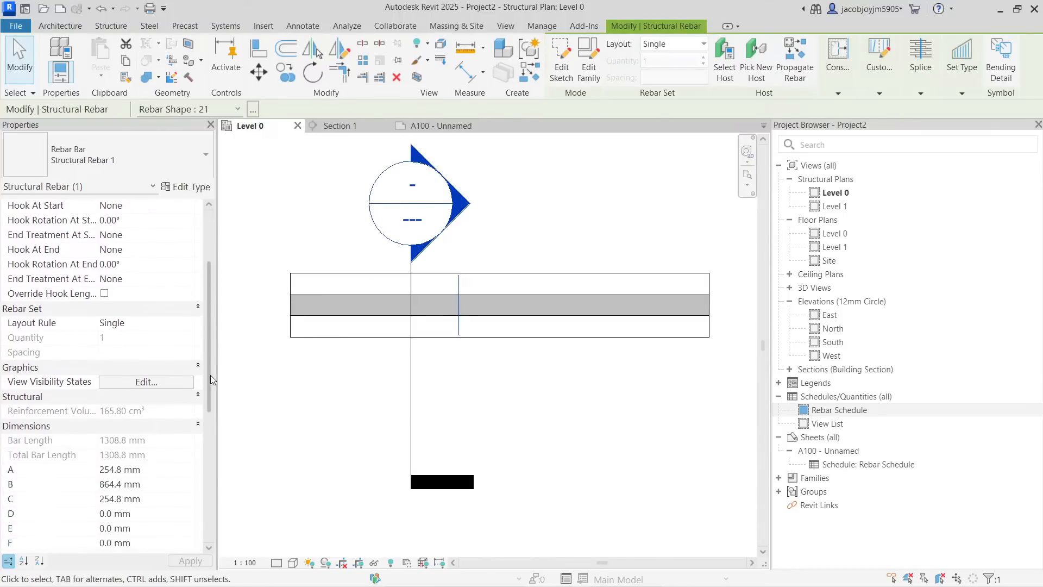
scroll(218, 407, "down", 3)
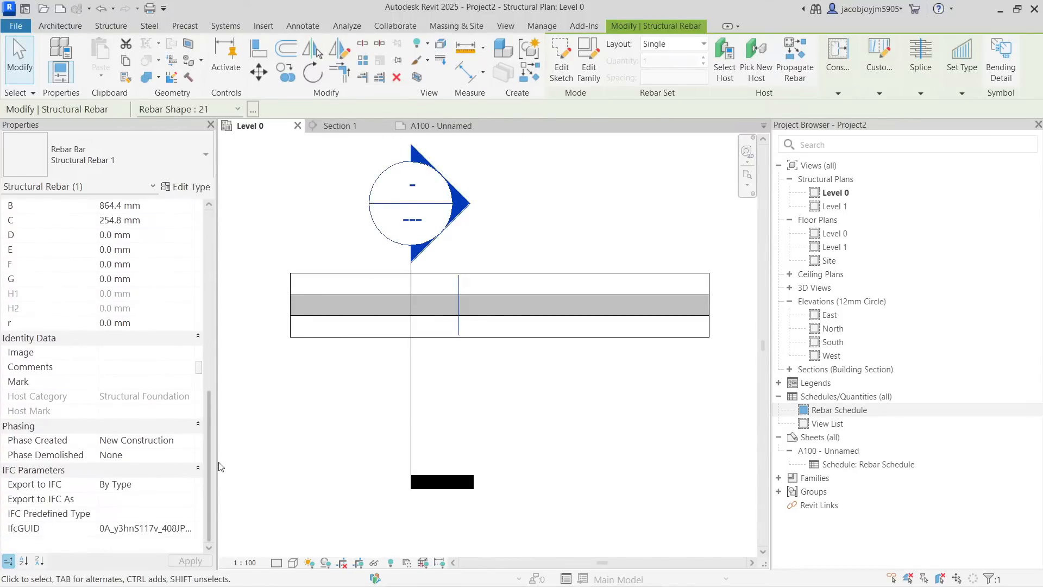
scroll(214, 409, "up", 7)
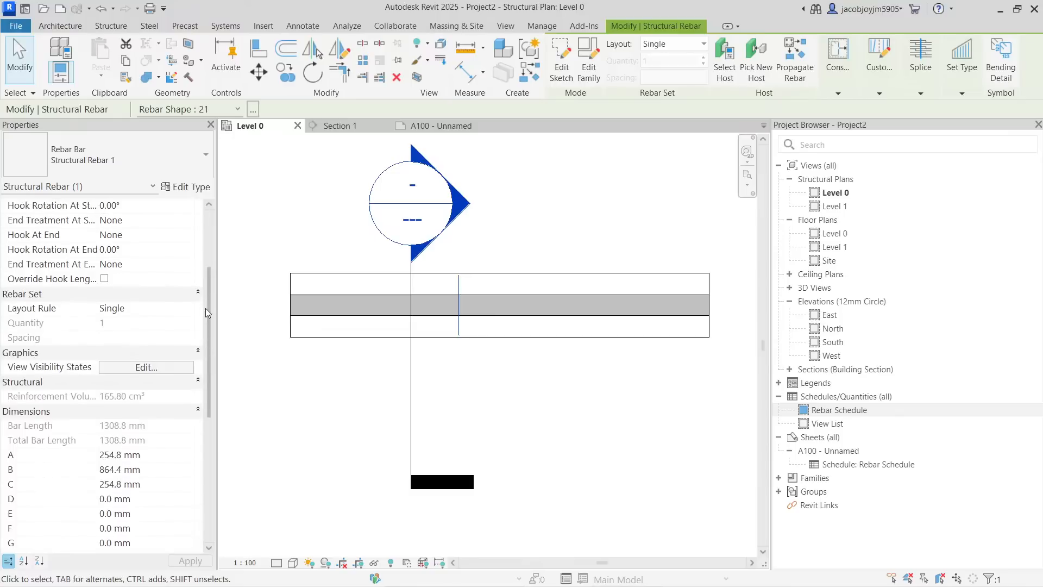
left_click(116, 367)
left_click(117, 366)
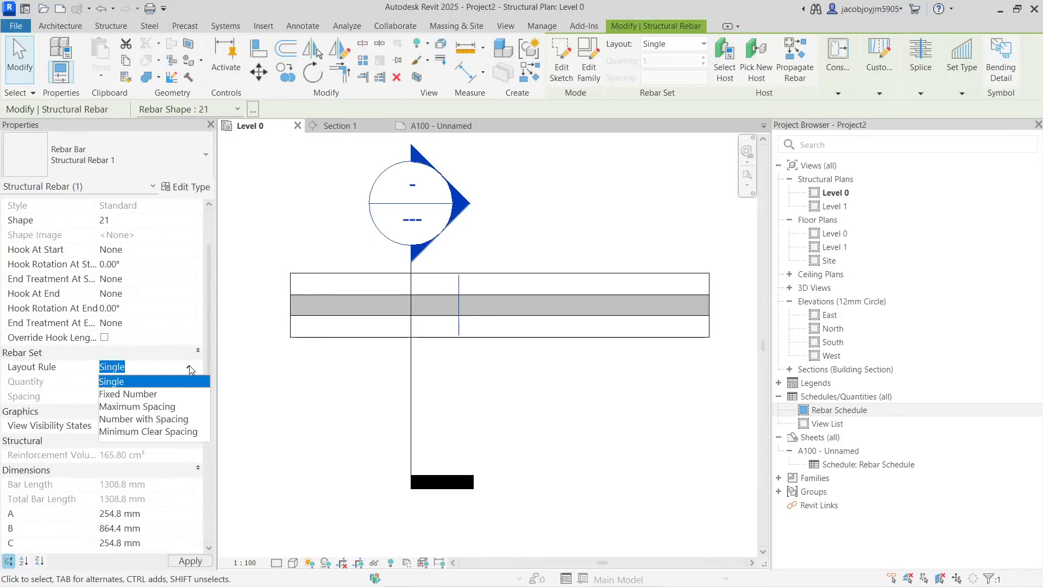
left_click(156, 407)
left_click(152, 395)
type("150")
key("Return")
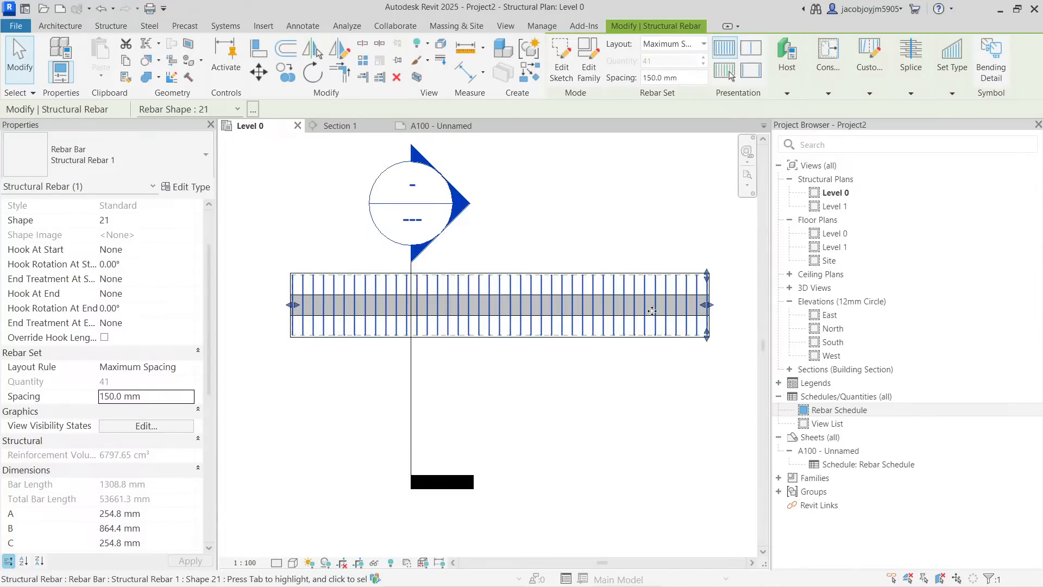
Step: Shorten the rebar set to 11 bars at the foundation's left end and copy it twice along the foundation, about 2000 and 2100 mm apart
left_click_drag(706, 306, 394, 308)
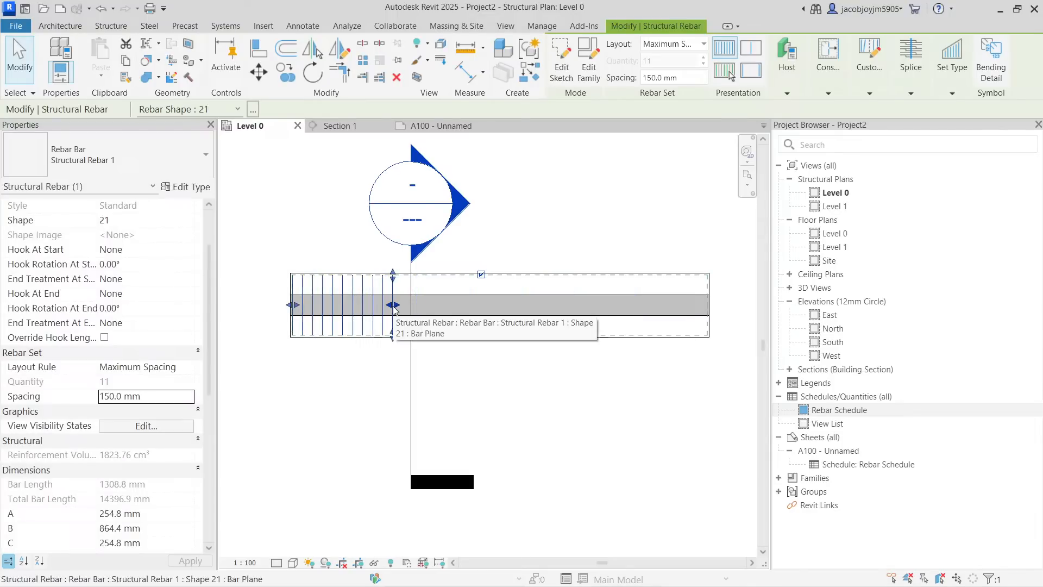
left_click(286, 71)
scroll(348, 308, "up", 1)
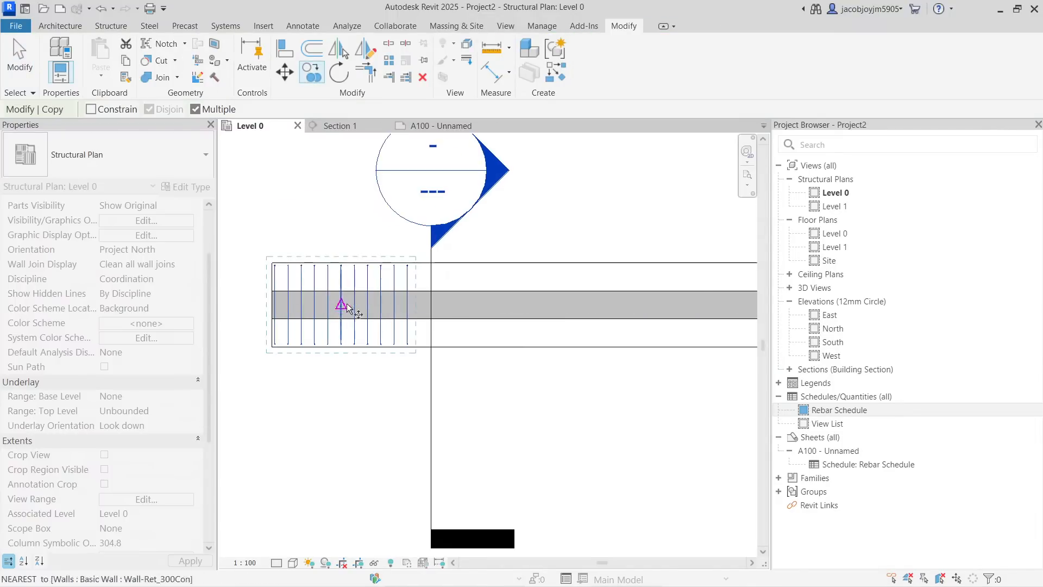
left_click(275, 269)
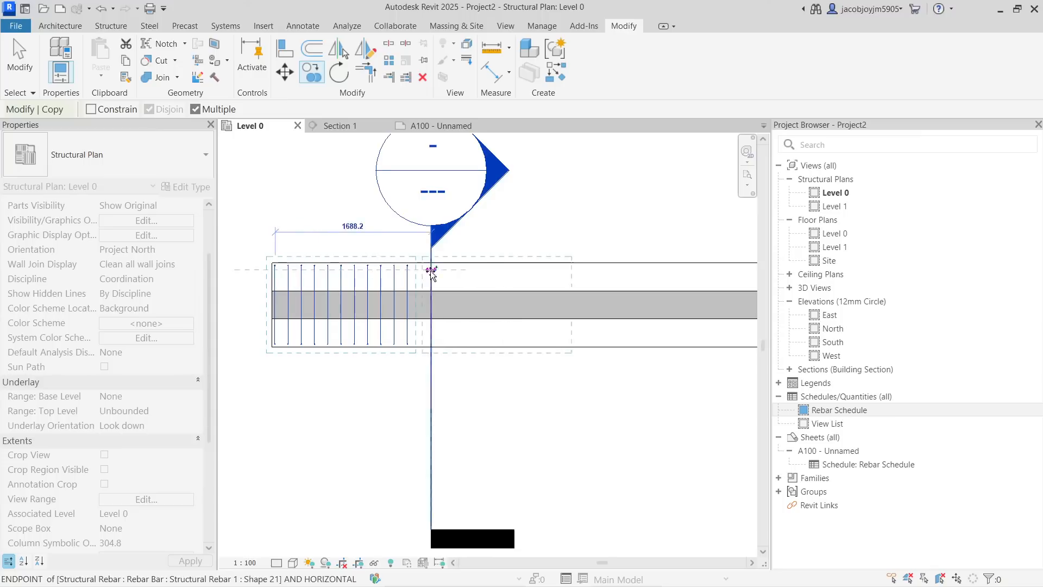
left_click(459, 270)
scroll(412, 307, "down", 1)
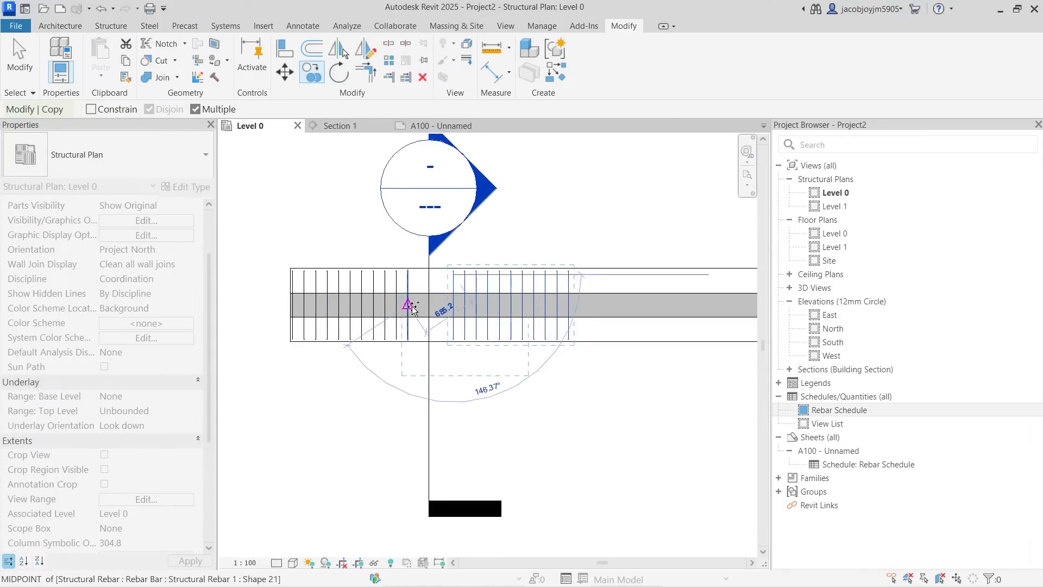
left_click(621, 277)
key("Escape")
key("Escape")
Step: Extend the rightmost copied rebar set to 14 bars so it reaches the right end of the wall foundation
scroll(444, 356, "down", 2)
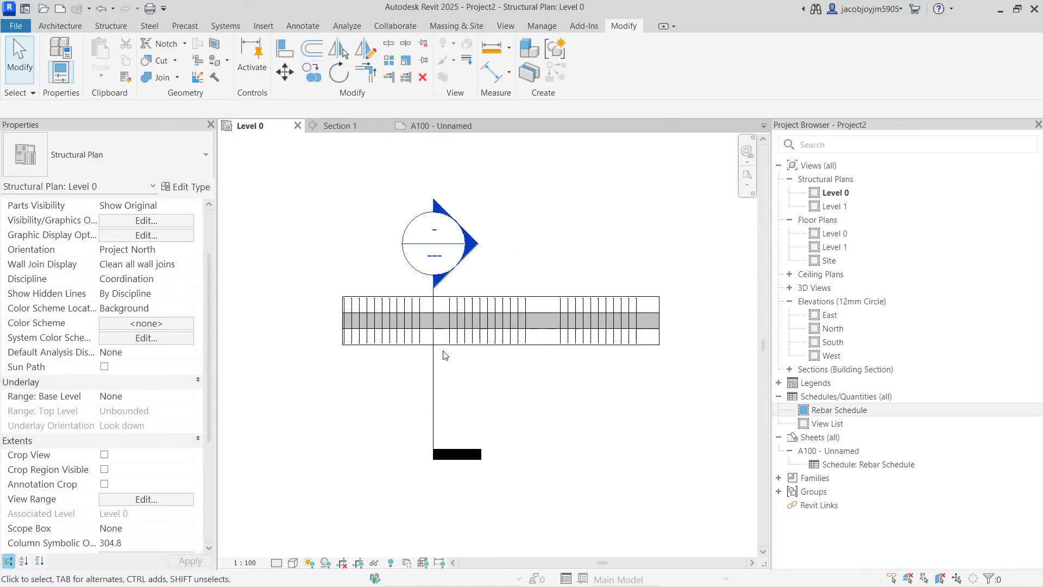
left_click(637, 326)
scroll(638, 325, "up", 2)
left_click_drag(638, 324, 673, 325)
scroll(674, 325, "up", 2)
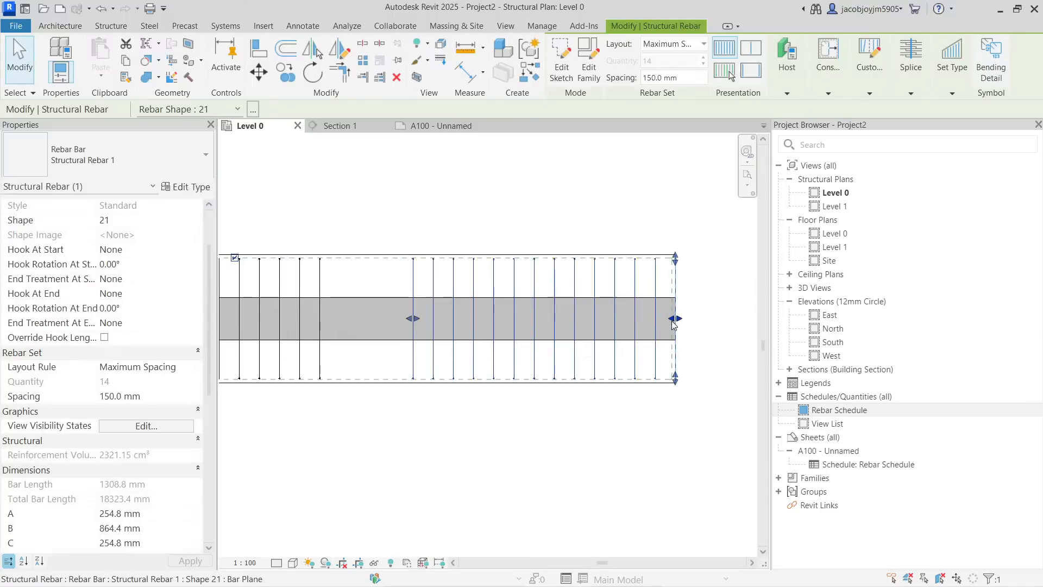
scroll(674, 323, "up", 2)
left_click_drag(675, 321, 673, 322)
left_click(696, 348)
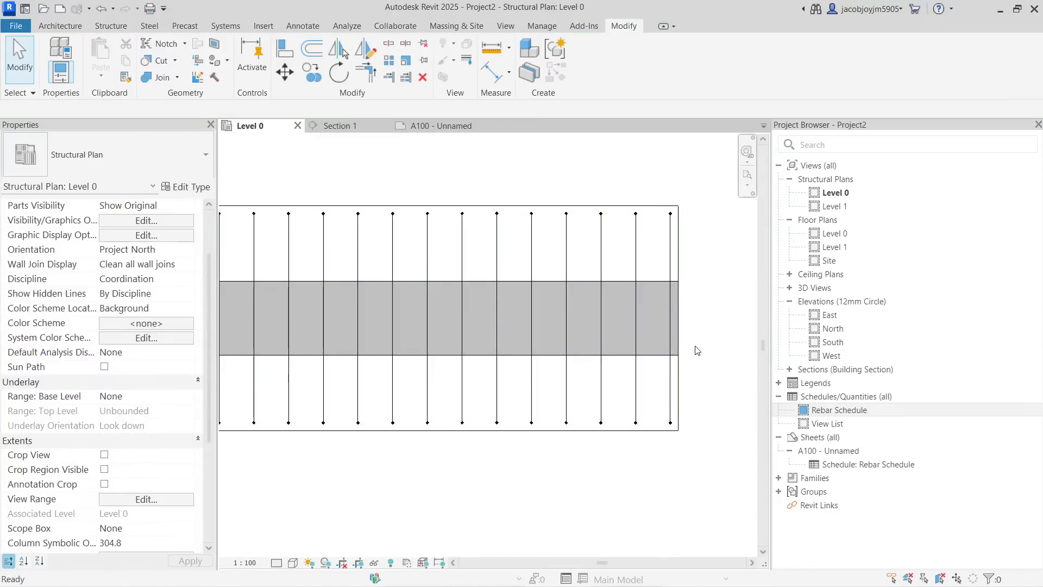
Step: Dimension the gap between the foundation's right end and the last bar, and set it to 40 mm
key("d")
key("i")
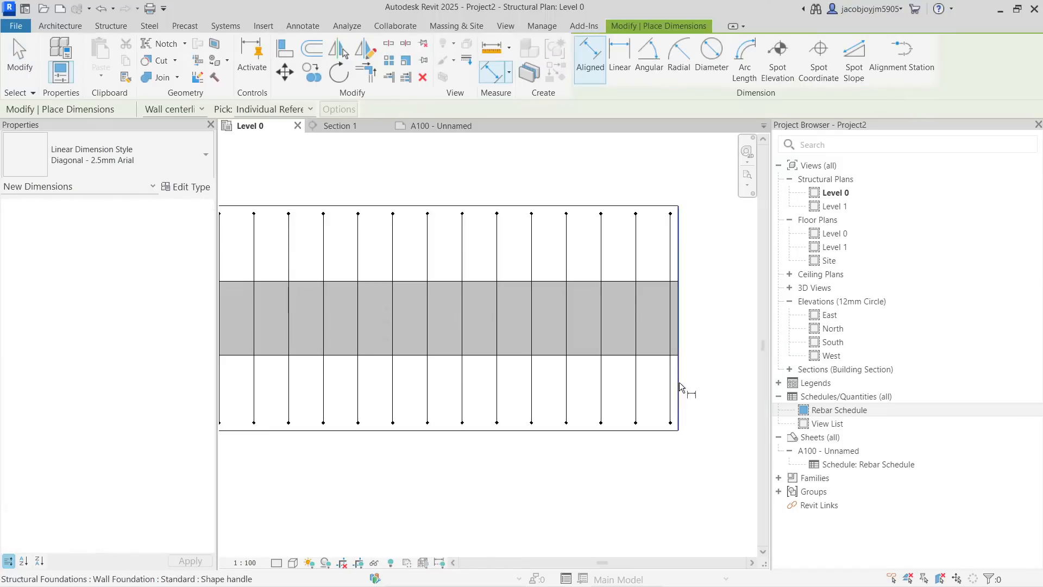
left_click(668, 383)
scroll(642, 426, "down", 2)
left_click(670, 254)
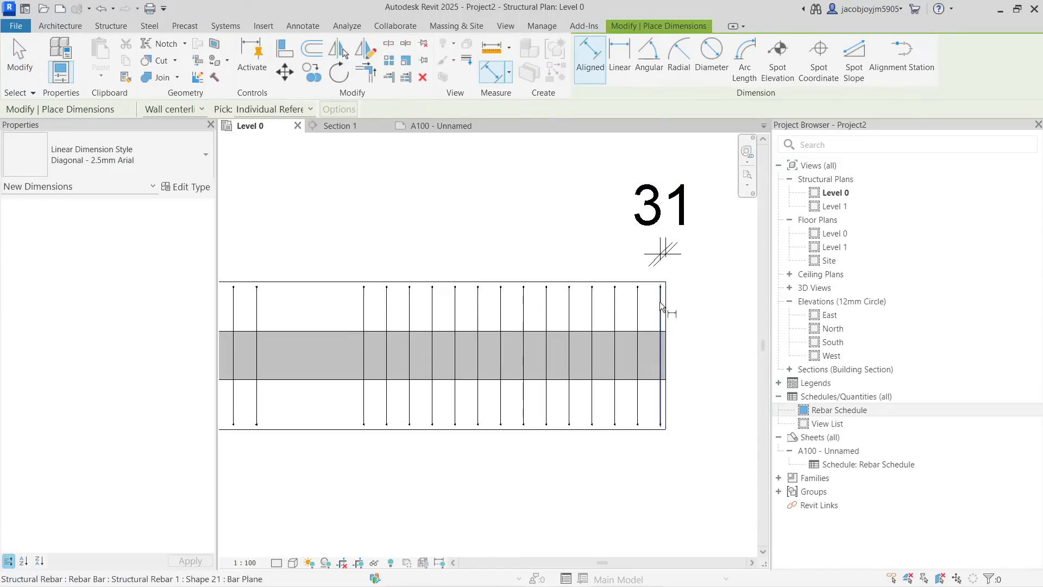
key("Escape")
left_click(662, 310)
left_click(667, 233)
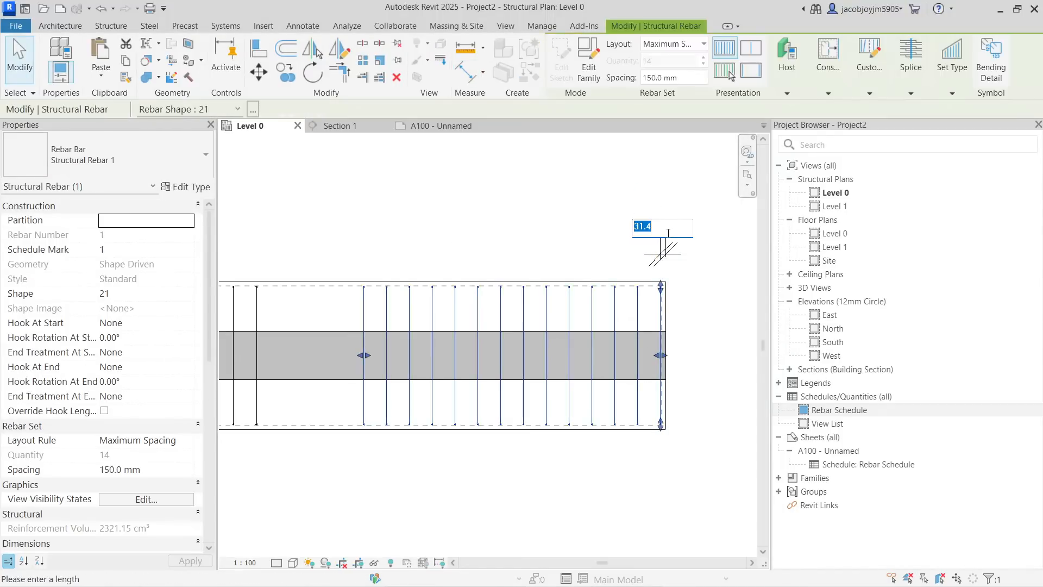
key("Return")
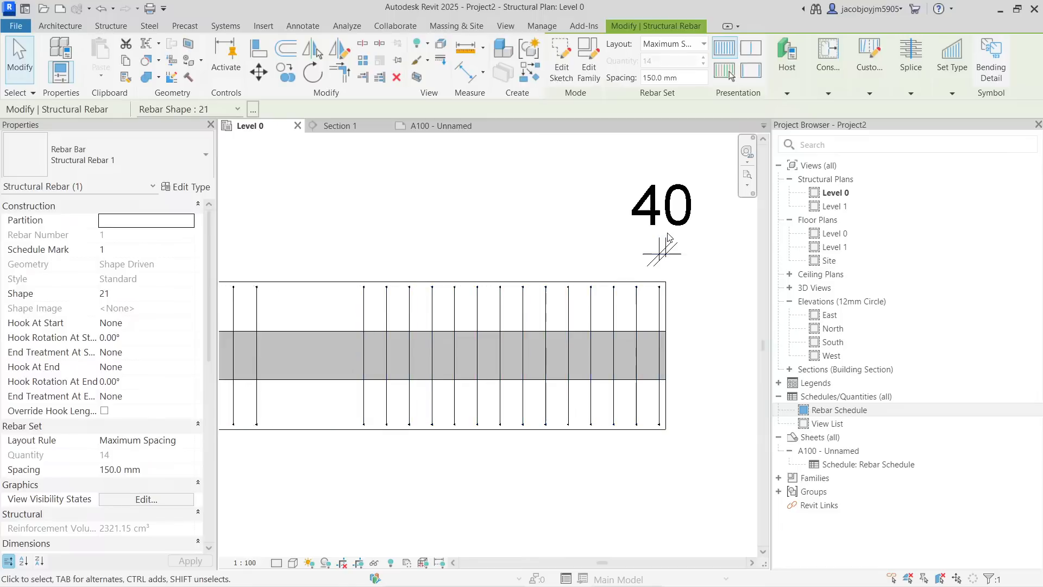
key("Escape")
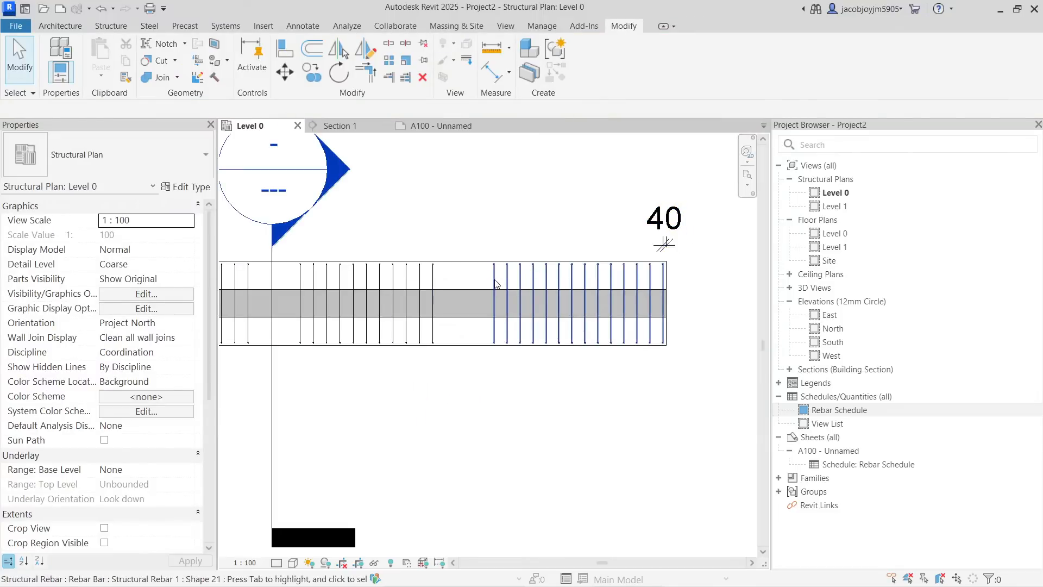
Step: Add an aligned dimension below the foundation from its right end to the first bar of the rightmost rebar set
key("d")
key("i")
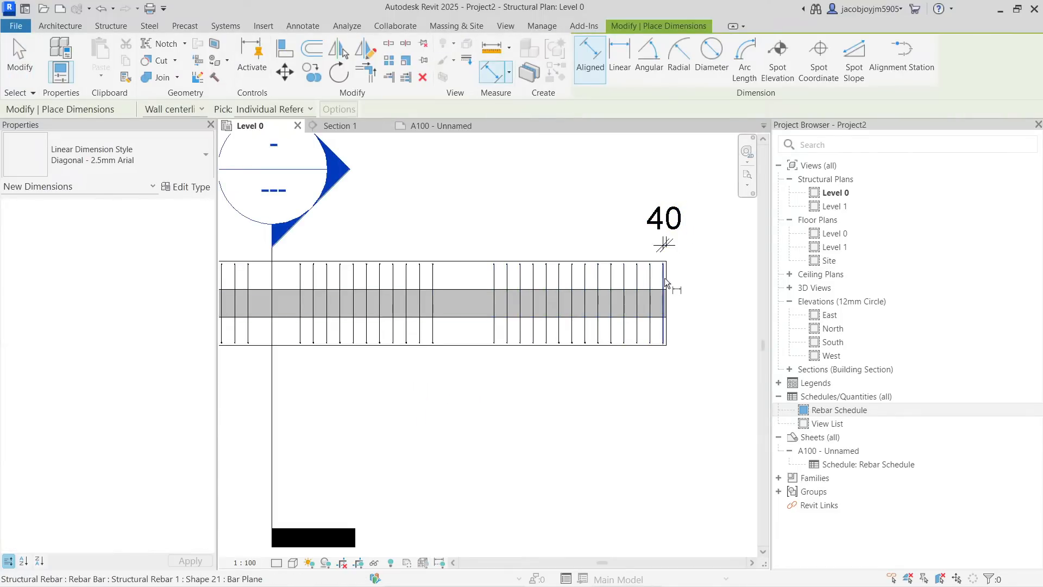
left_click(667, 287)
left_click(495, 332)
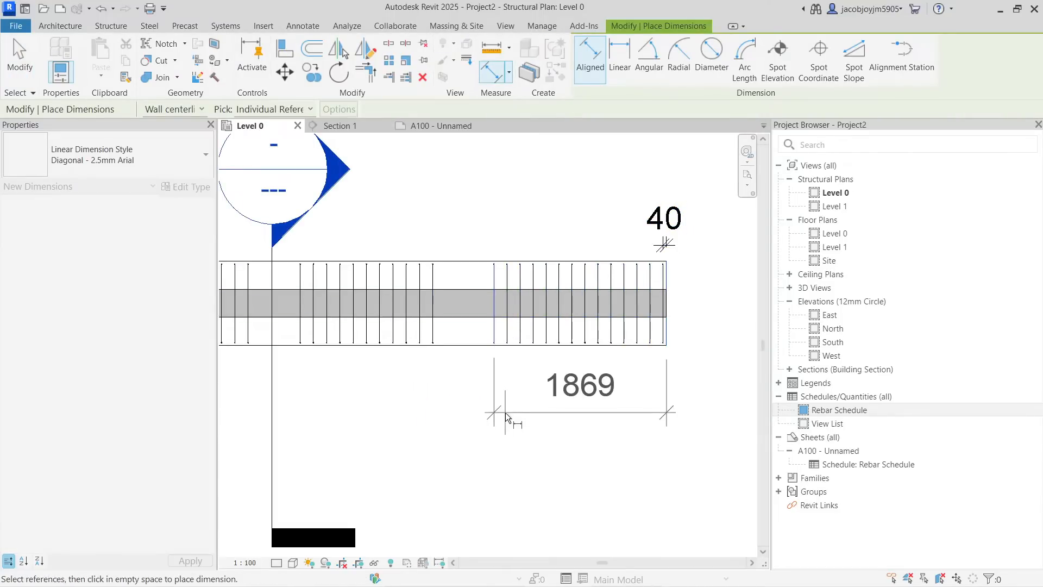
left_click(509, 431)
key("Escape")
key("Escape")
Step: Extend that dimension string with witness lines at the first bars of the middle and leftmost rebar sets
left_click(580, 401)
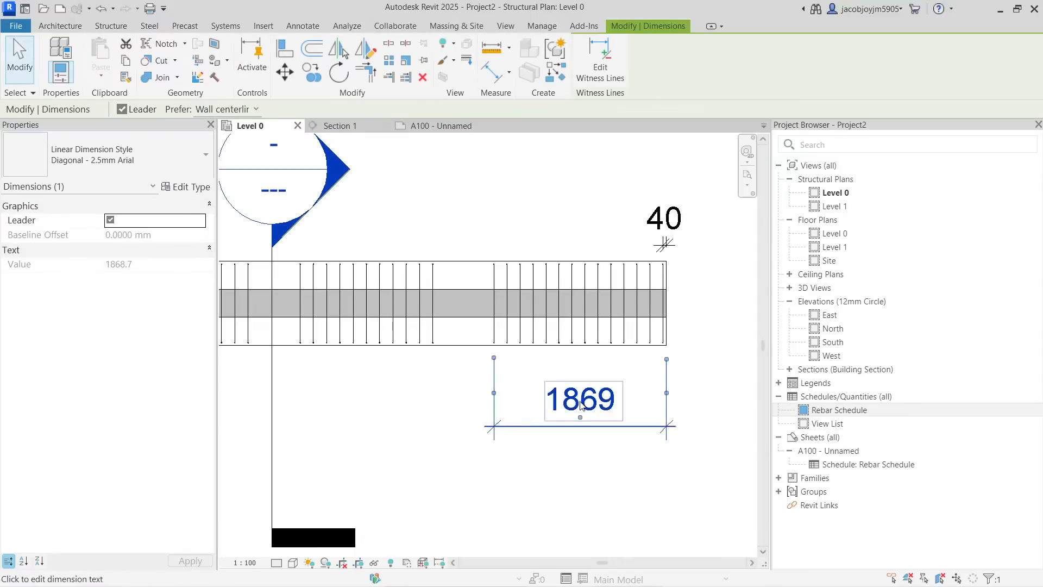
scroll(638, 180, "down", 1)
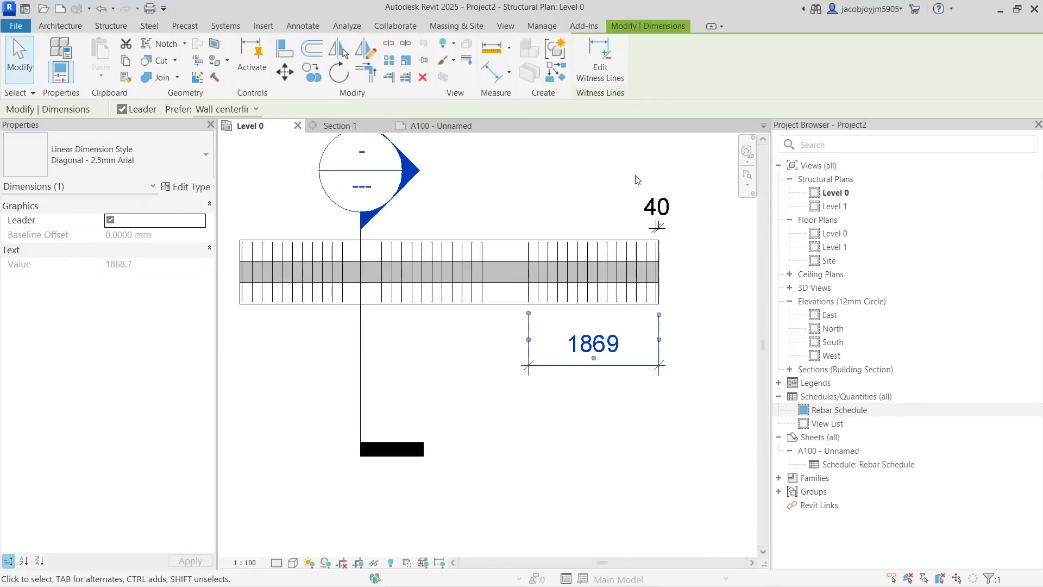
left_click(594, 81)
left_click(384, 294)
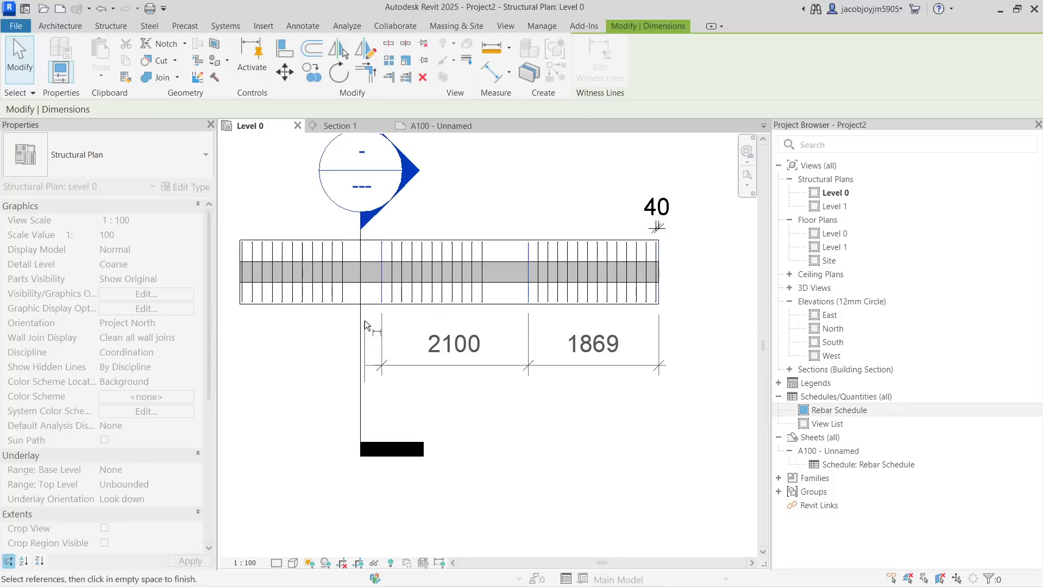
scroll(236, 298, "up", 1)
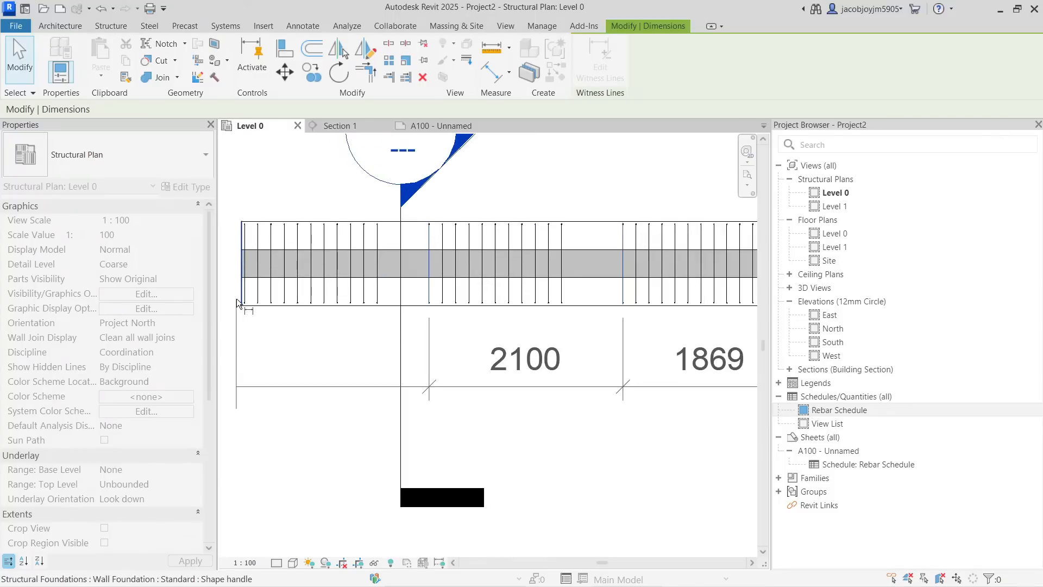
left_click(244, 302)
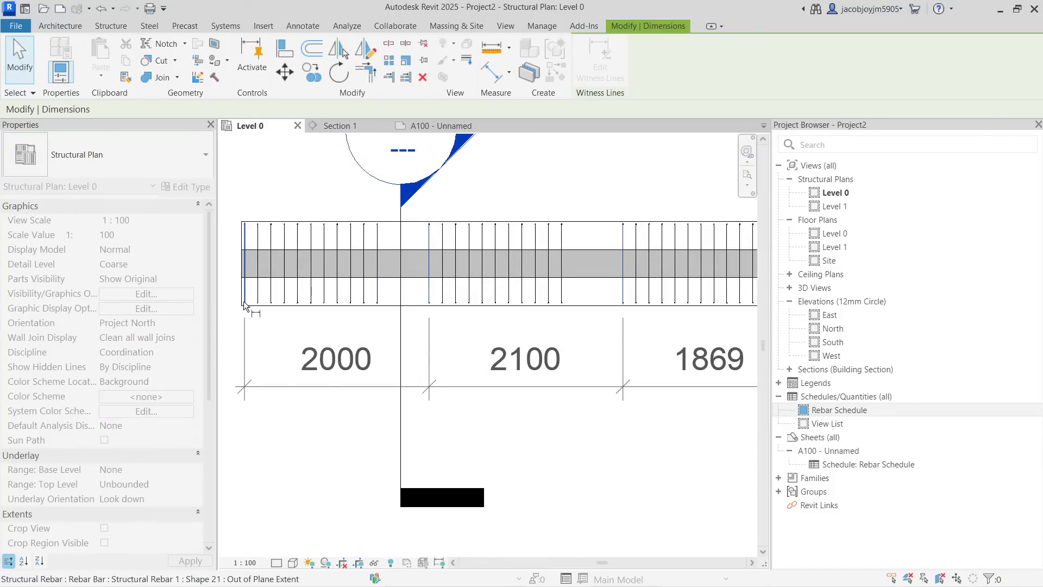
left_click(270, 347)
key("Escape")
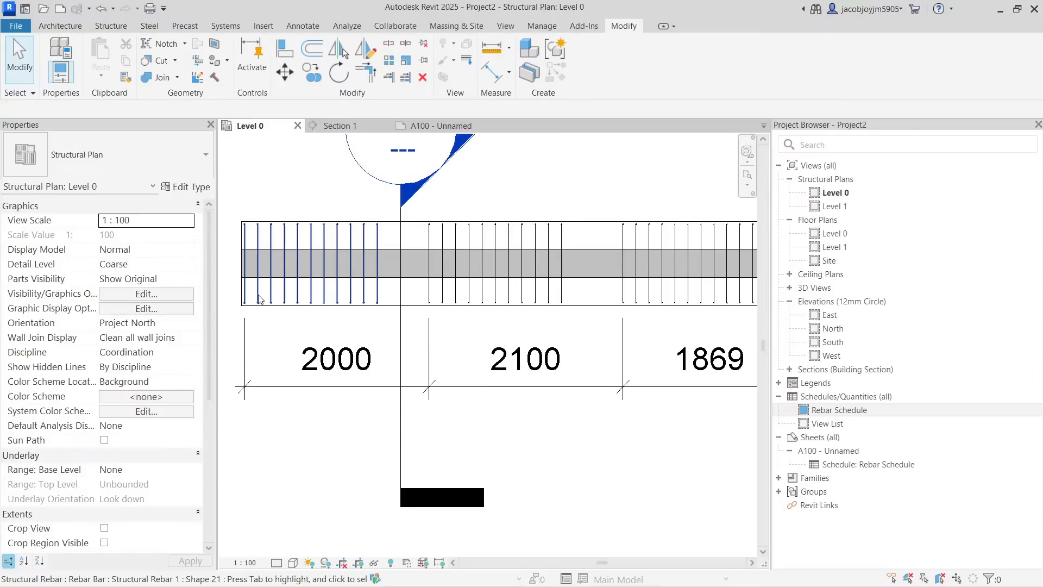
Step: Dimension the gap between the foundation's left end and its first bar, and set it to 40 mm
key("d")
key("i")
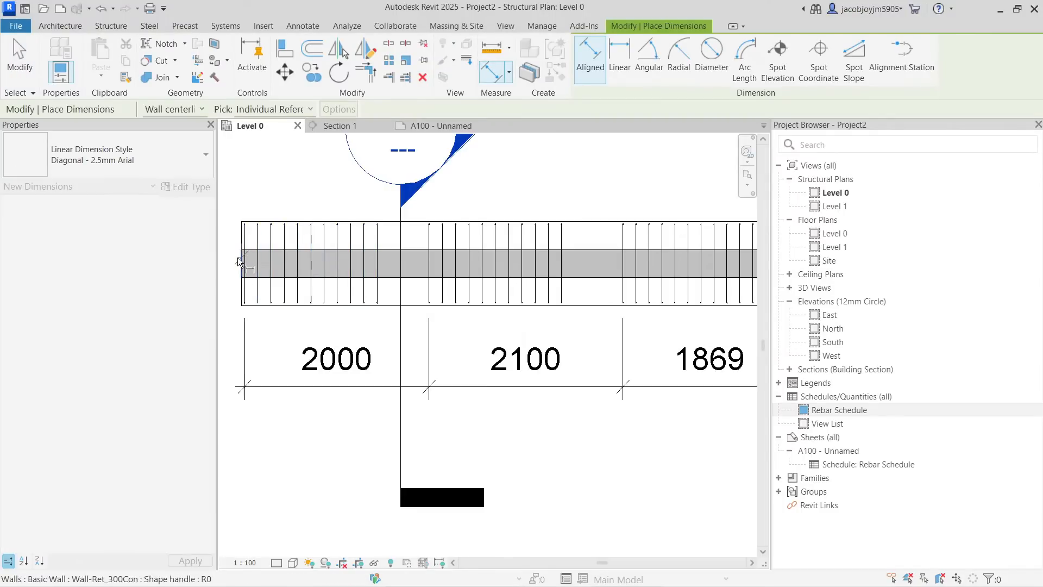
left_click(245, 280)
left_click(246, 296)
left_click(271, 179)
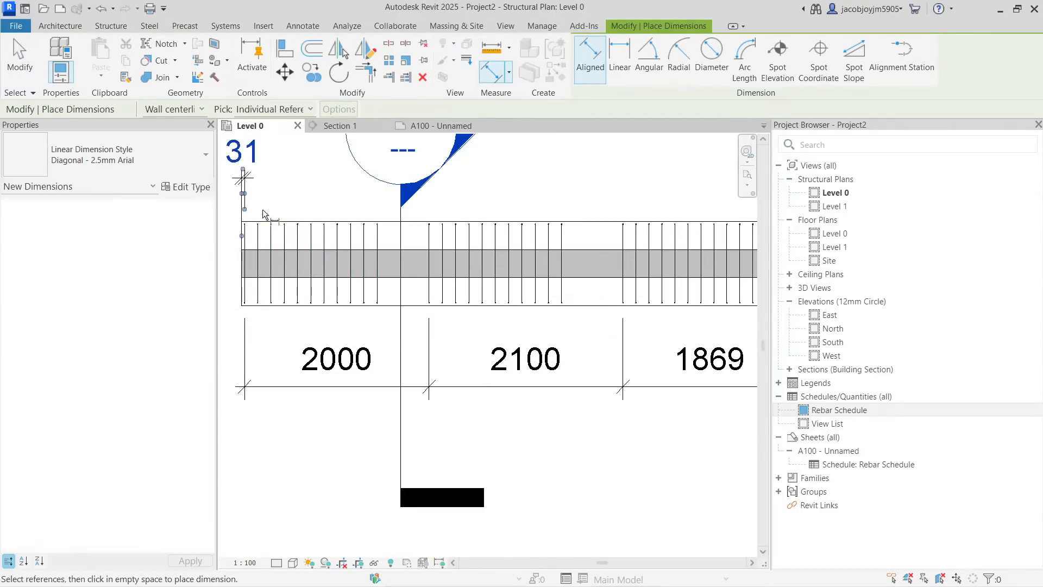
key("Escape")
left_click(249, 243)
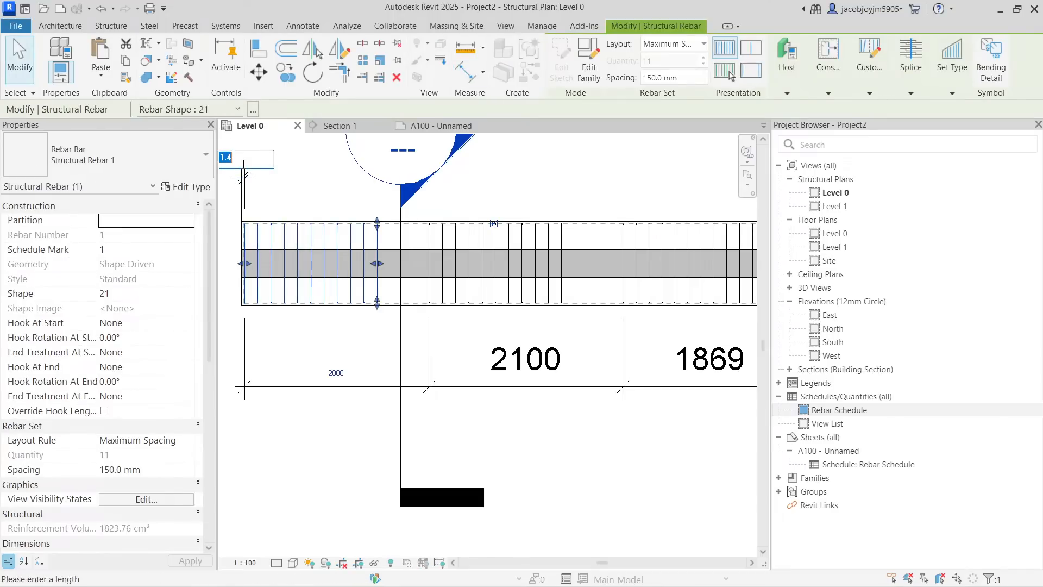
type("40")
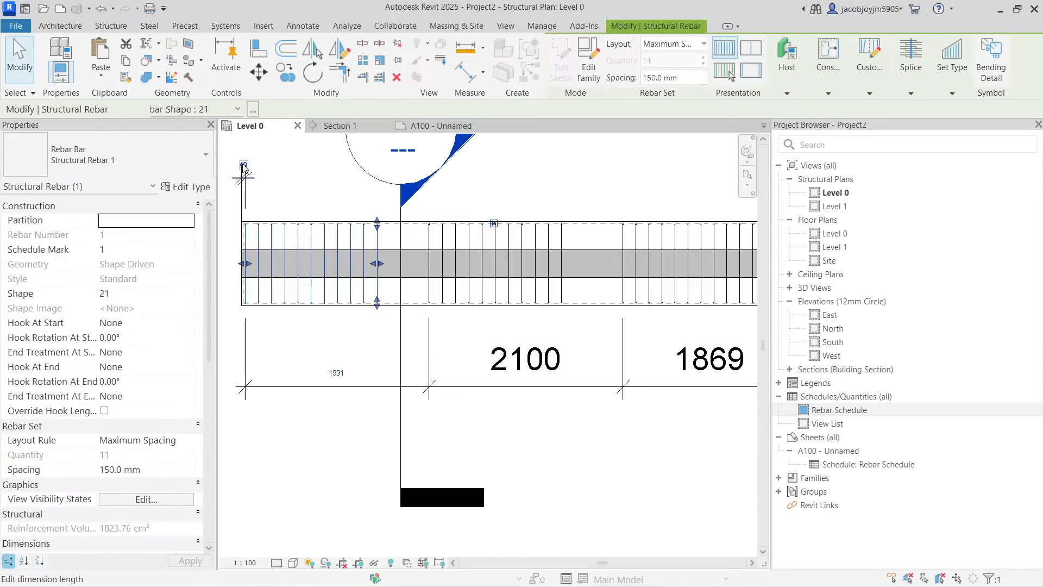
key("Return")
Step: Examine the end cover dimension and first bar position at the left end of the foundation
left_click(243, 179)
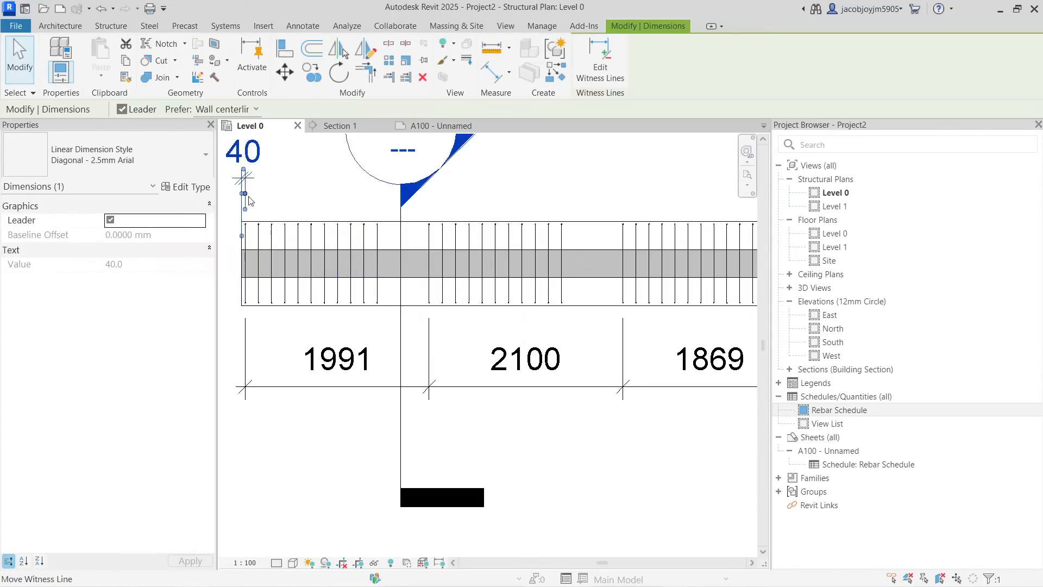
scroll(326, 309, "up", 3)
scroll(317, 286, "down", 8)
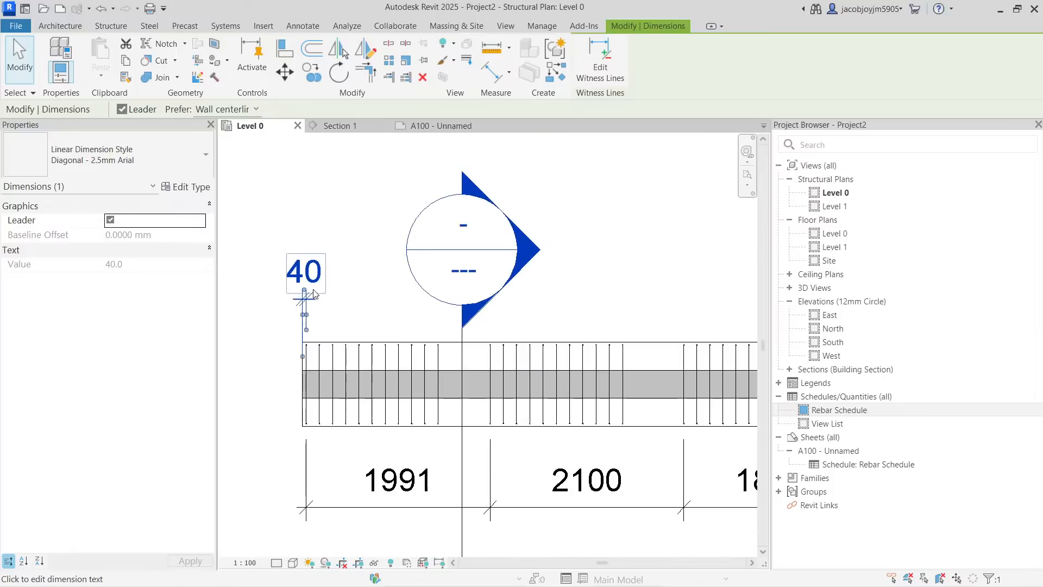
left_click(296, 219)
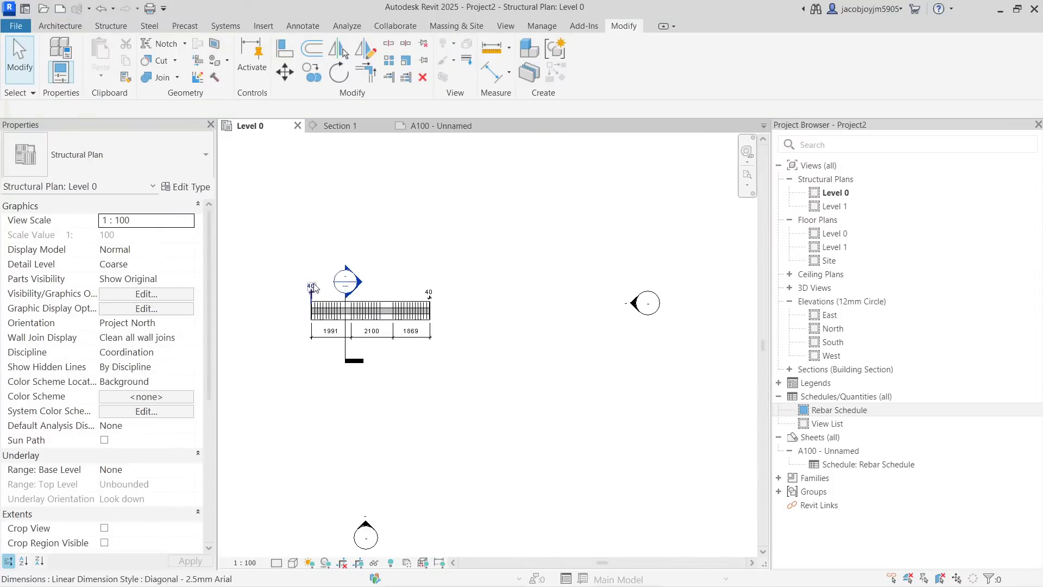
scroll(310, 304, "up", 2)
left_click(312, 296)
scroll(312, 317, "up", 3)
scroll(313, 316, "up", 4)
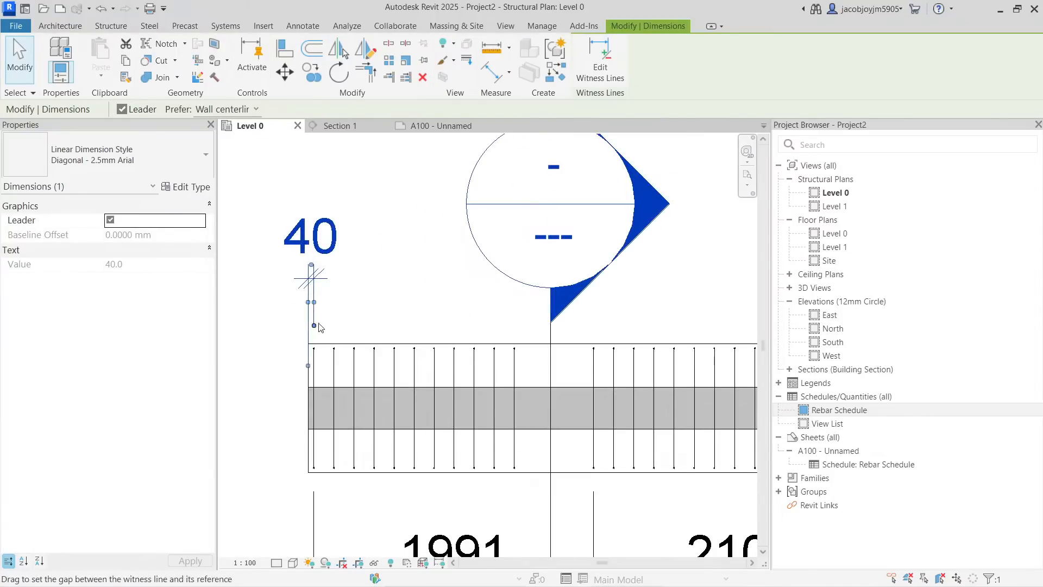
key("Escape")
scroll(314, 283, "down", 1)
scroll(334, 299, "down", 2)
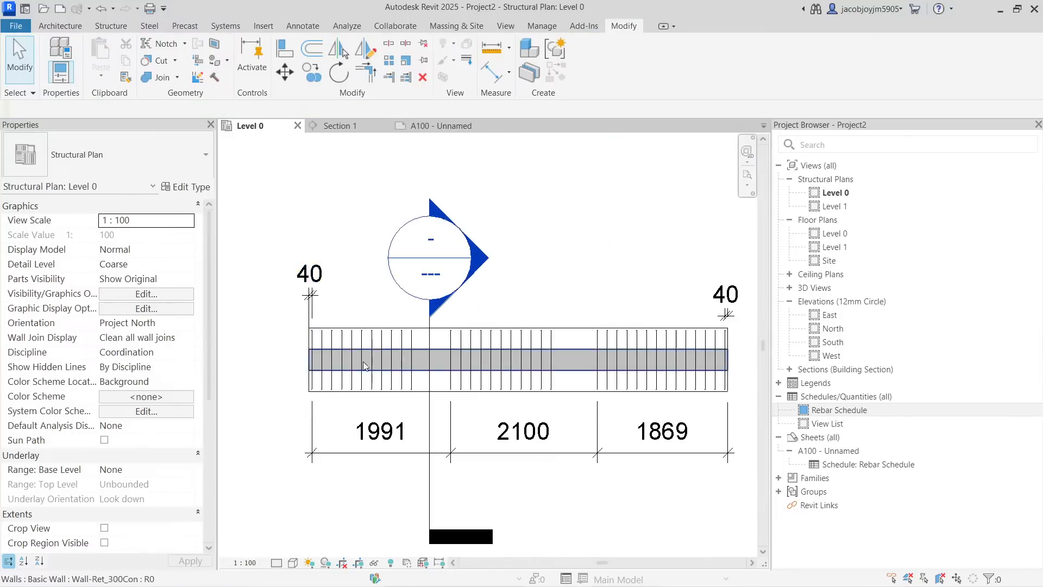
Step: Extend the leftmost rebar set to the first bar of the middle set and remove its overlapping end bar
scroll(406, 344, "up", 2)
left_click(413, 359)
scroll(415, 350, "up", 1)
left_click_drag(413, 359, 492, 361)
scroll(463, 363, "up", 1)
scroll(492, 359, "down", 2)
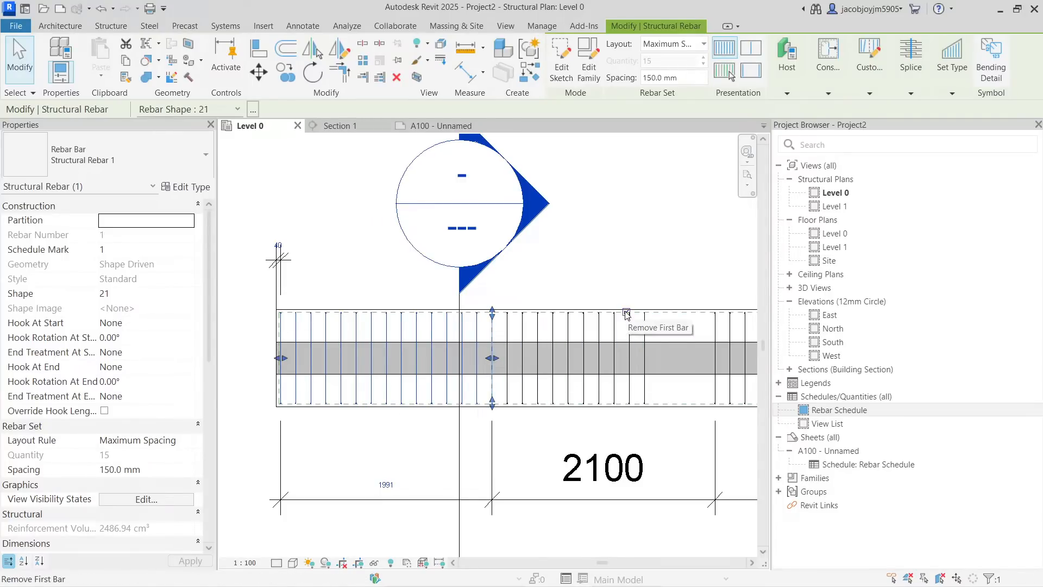
left_click(601, 243)
left_click(478, 328)
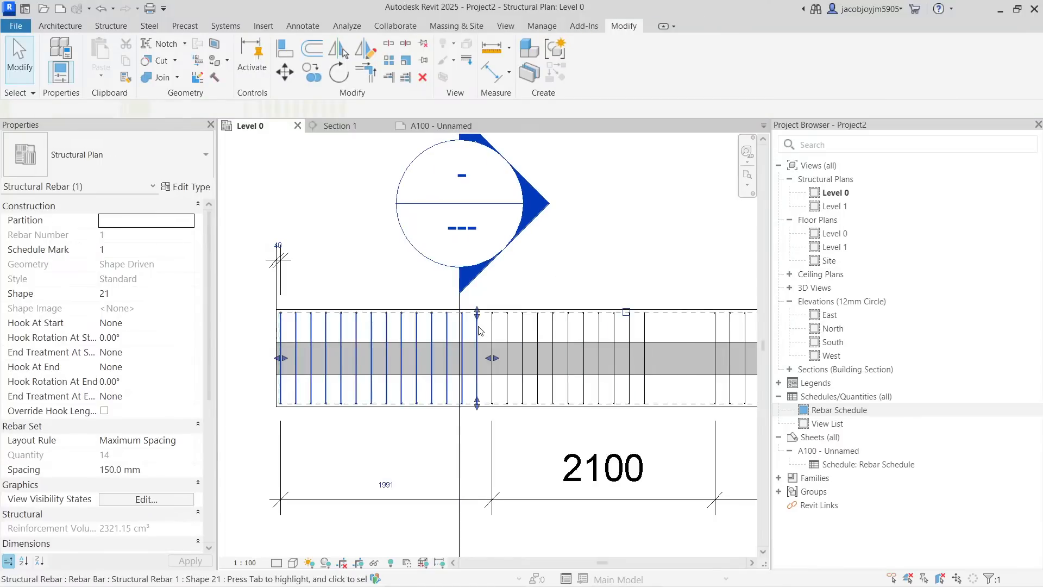
scroll(492, 359, "up", 3)
mouse_move(492, 359)
left_mouse_down()
mouse_move(475, 363)
mouse_move(493, 364)
left_mouse_up()
scroll(491, 363, "down", 2)
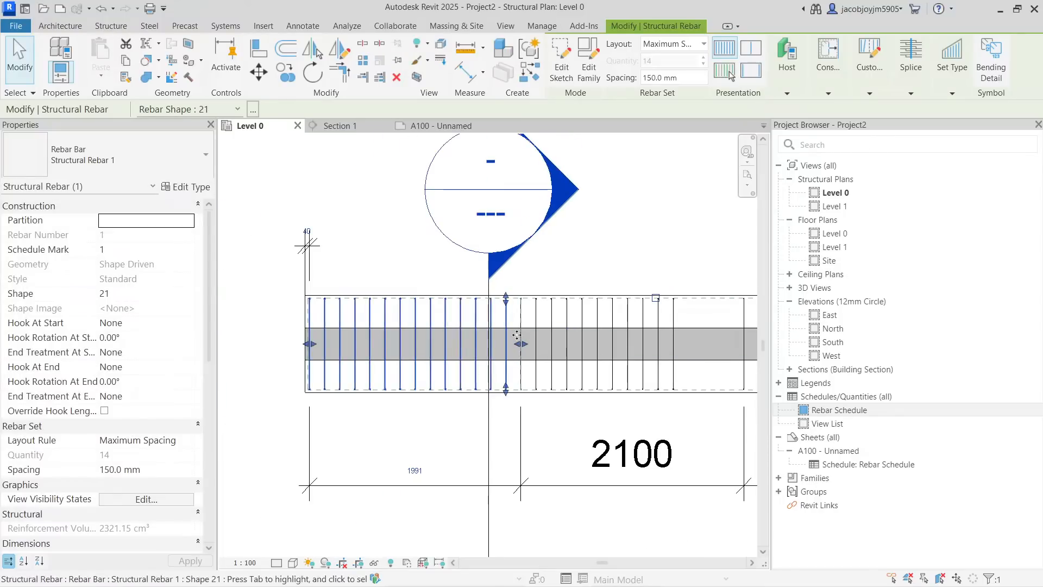
Step: Extend the middle rebar set to the first bar of the rightmost set and remove its overlapping end bar
middle_click_drag(555, 343, 439, 348)
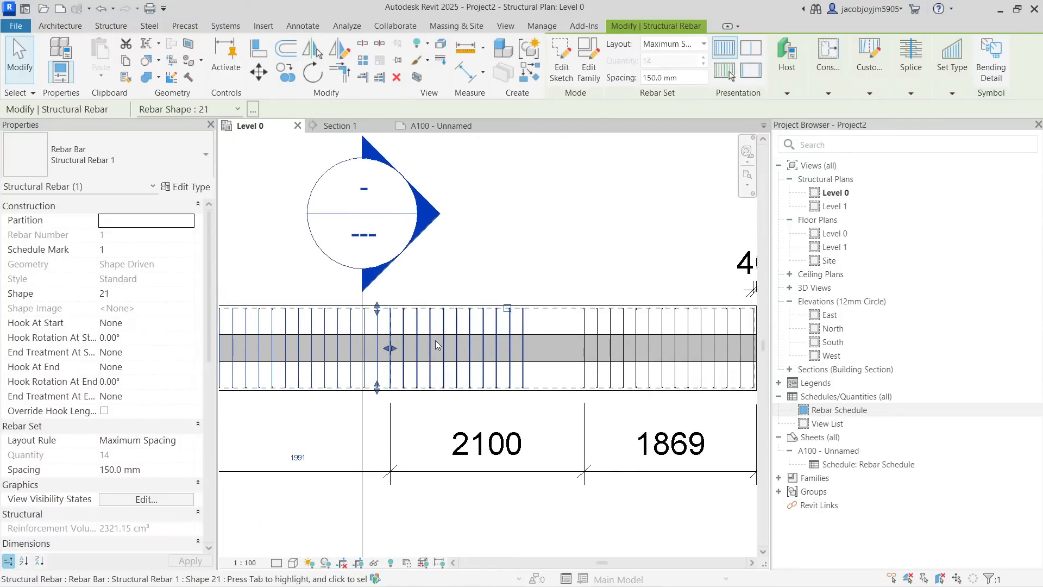
left_click(524, 373)
scroll(535, 358, "up", 2)
left_click_drag(519, 347, 599, 347)
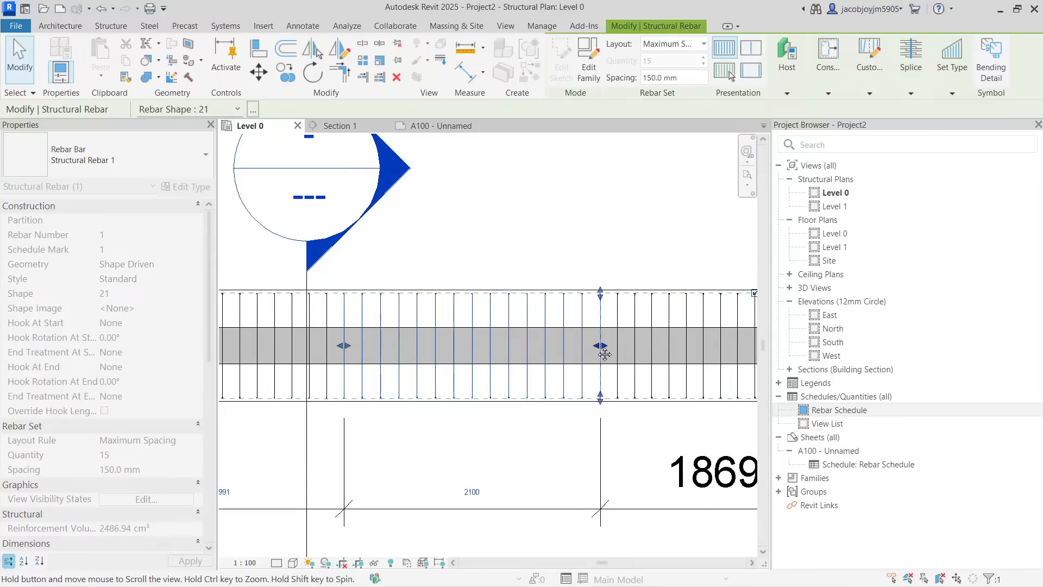
middle_click_drag(630, 345, 487, 353)
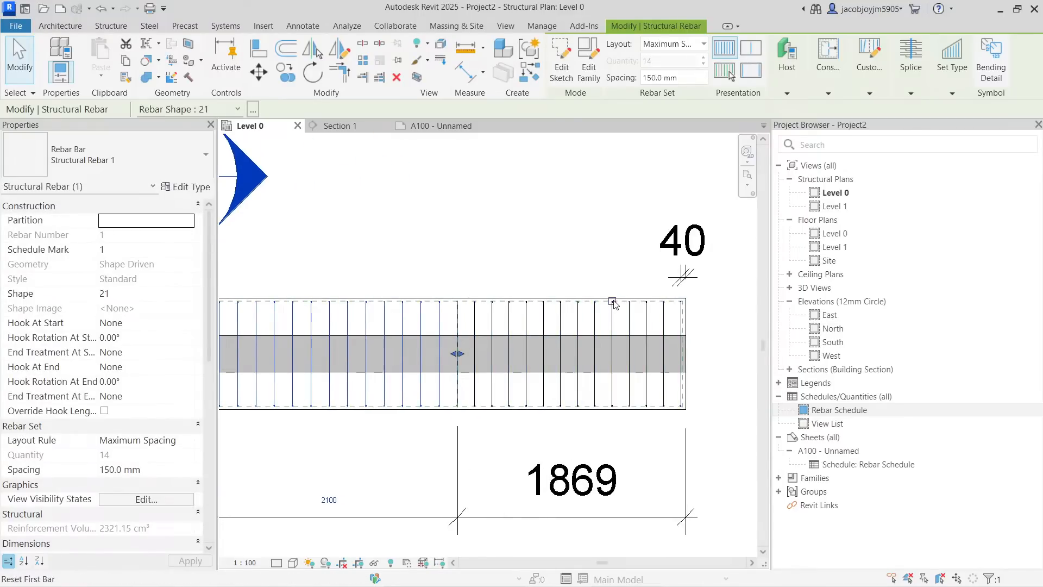
Step: Assign the leftmost rebar set in the foundation to partition "set 1"
left_click(582, 227)
left_click(438, 322)
left_click(517, 263)
scroll(519, 263, "down", 3)
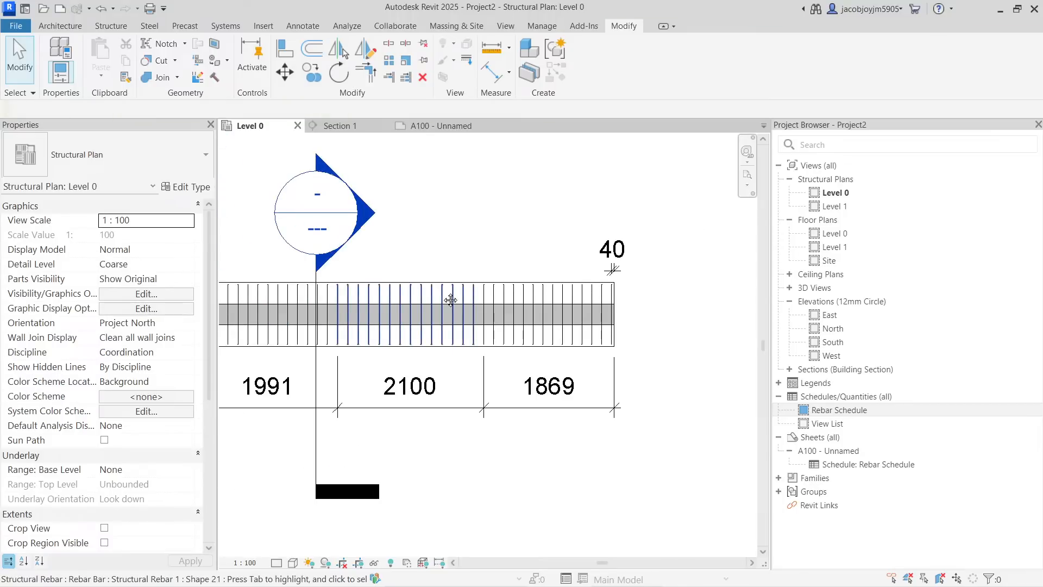
middle_click_drag(449, 297, 484, 302)
left_click(348, 325)
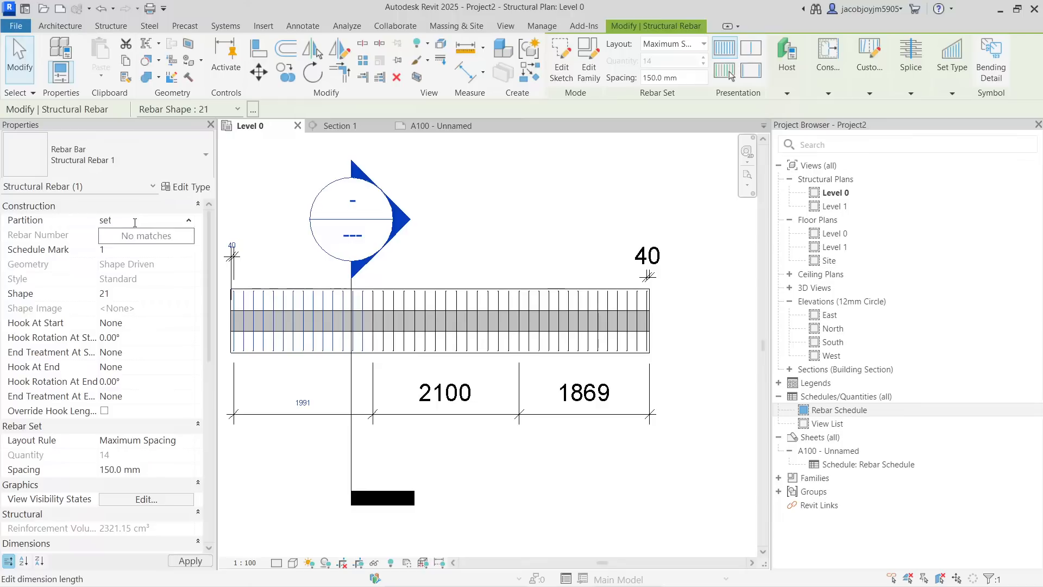
key("Escape")
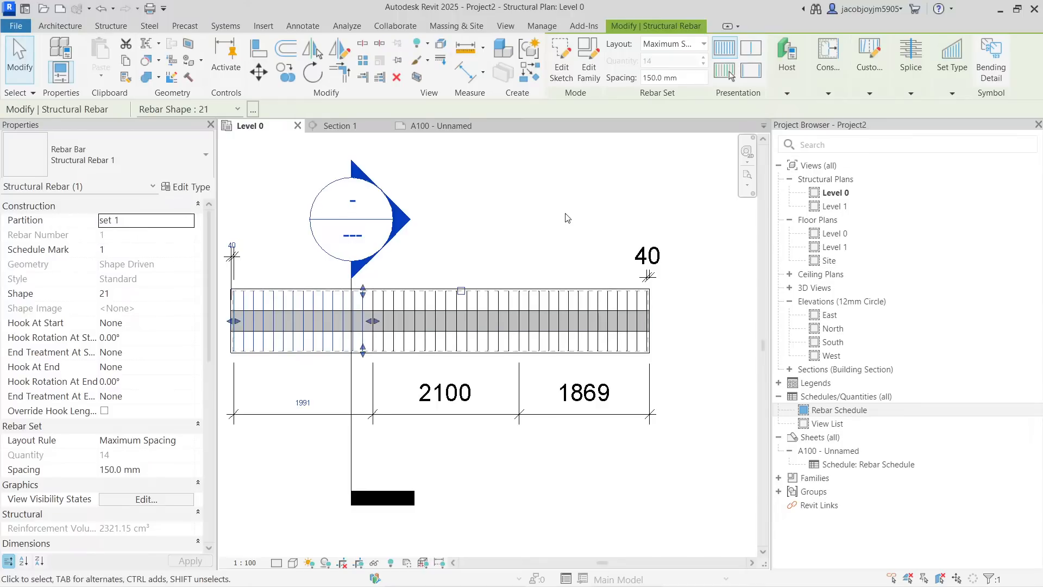
key("Escape")
Step: Assign the middle rebar set in the foundation to partition "set 2"
left_click(434, 305)
left_click(179, 222)
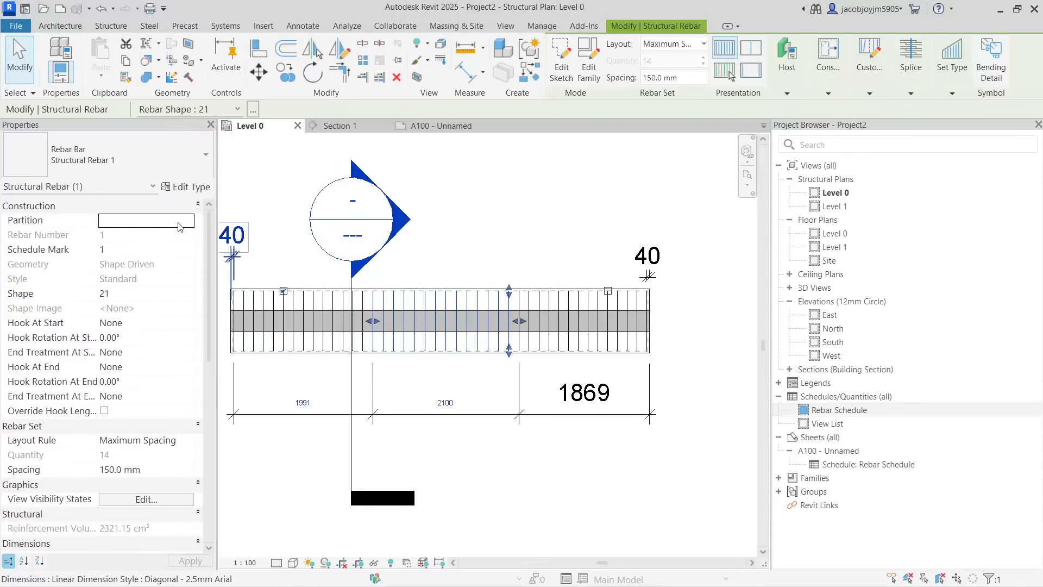
type("set 2")
key("Return")
key("Escape")
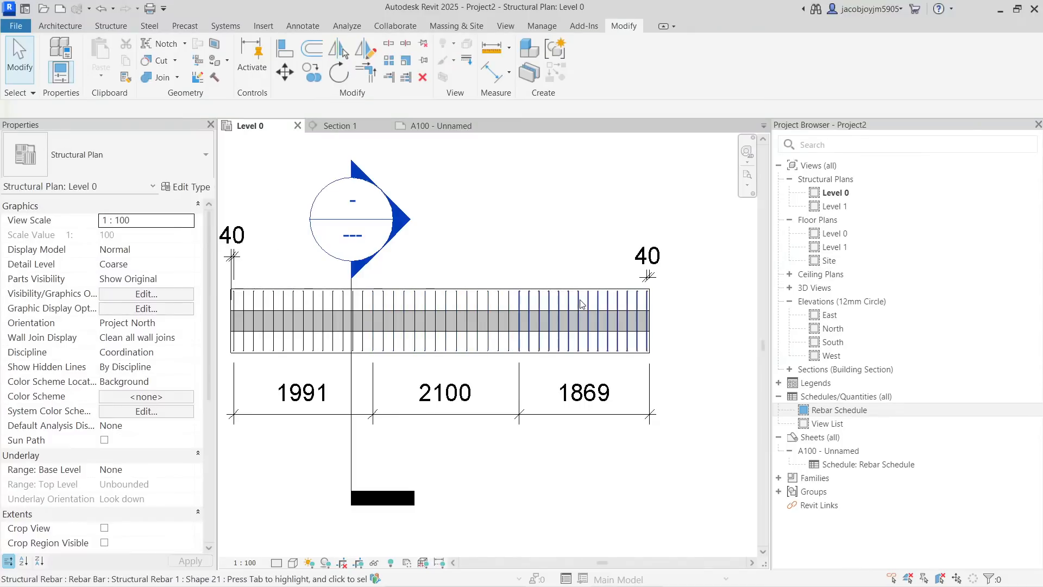
Step: Assign the rightmost rebar set in the foundation to partition "set 3"
left_click(582, 305)
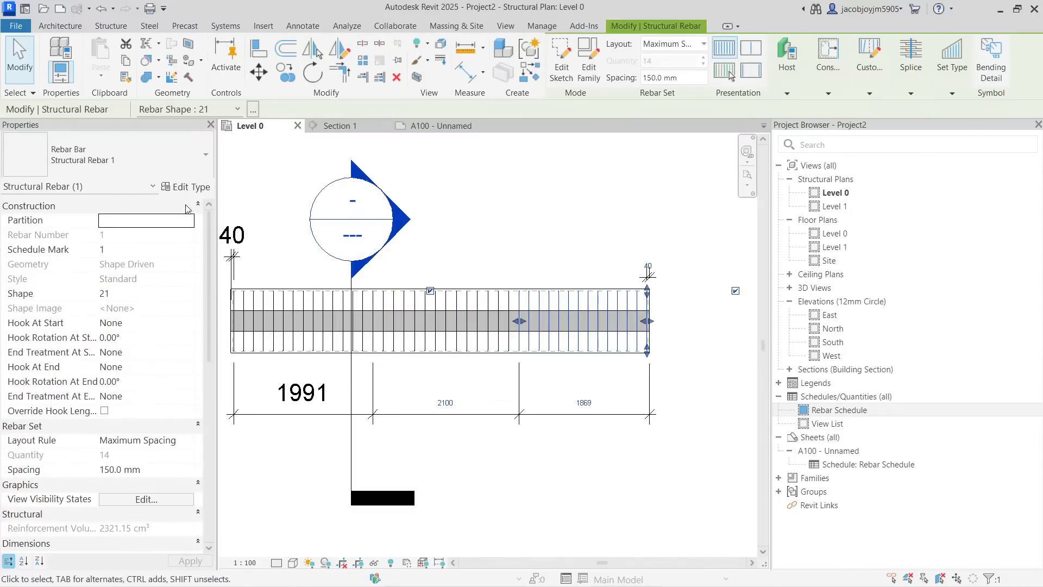
left_click(129, 223)
type("set 3")
key("Return")
left_click(519, 233)
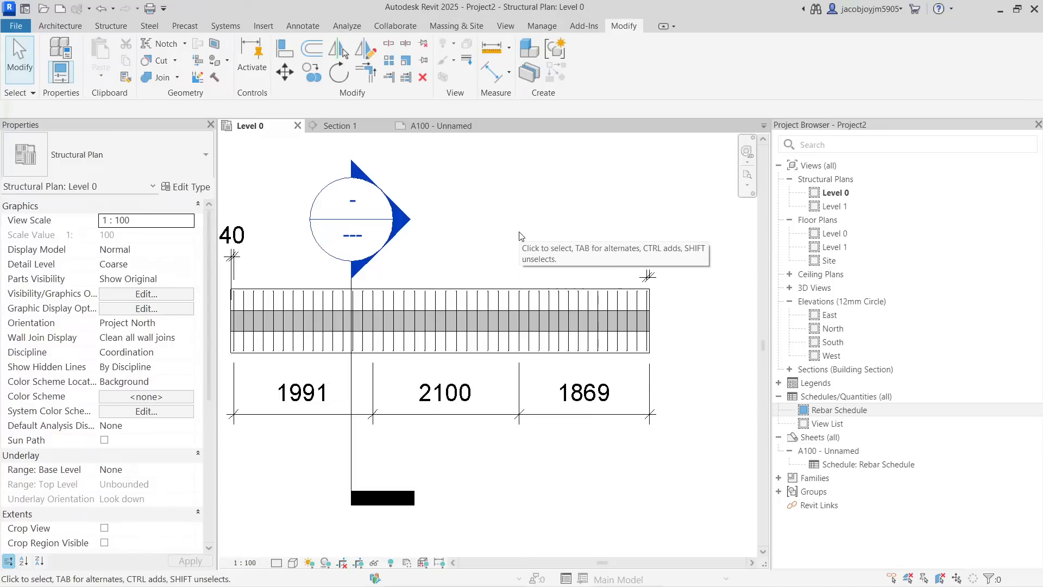
Step: Check the Partition property of each of the three rebar sets in the plan
left_click(283, 305)
left_click(418, 303)
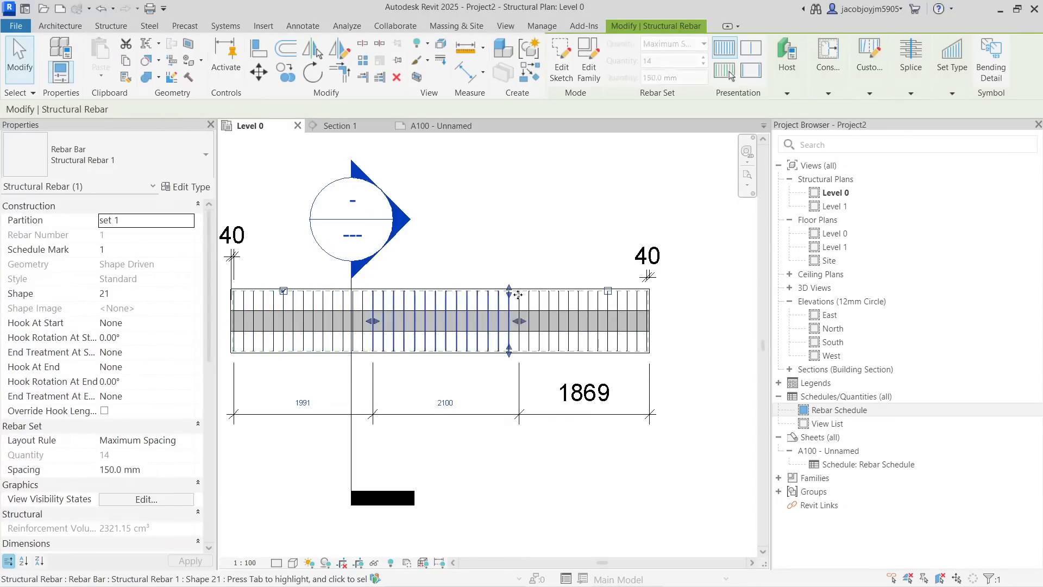
left_click(266, 317)
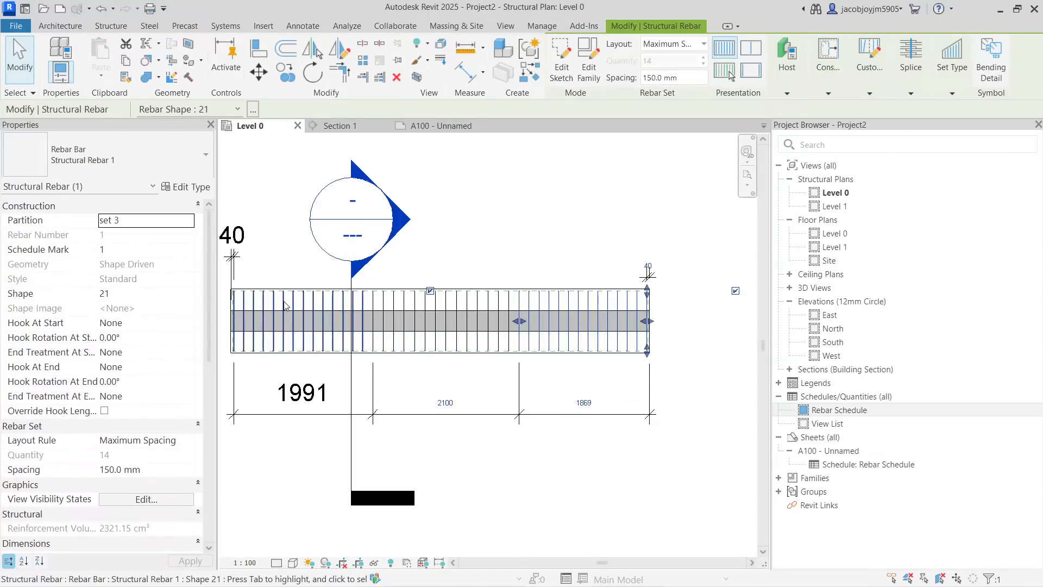
left_click(285, 305)
scroll(409, 310, "up", 2)
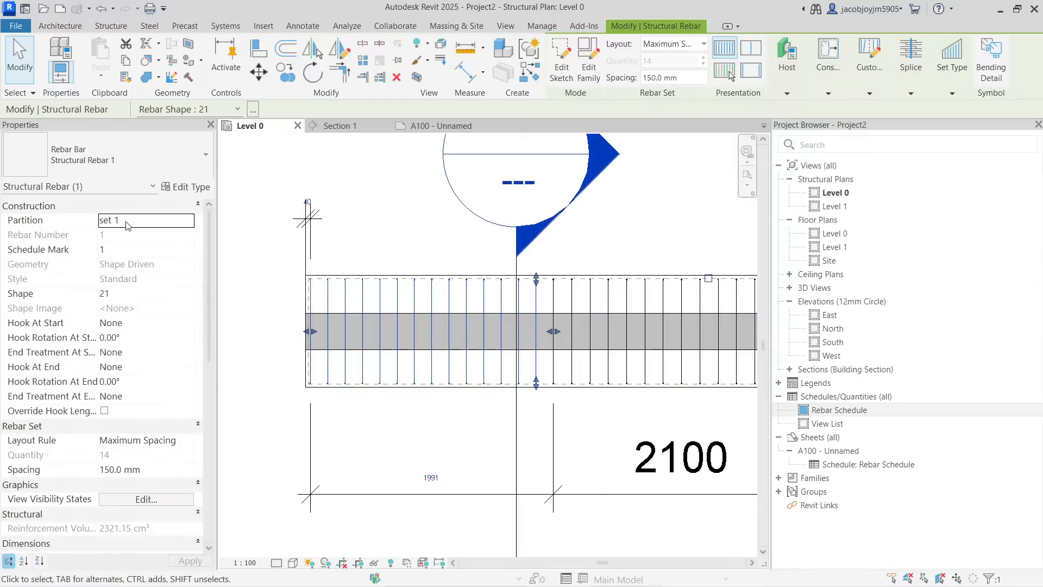
scroll(318, 332, "down", 3)
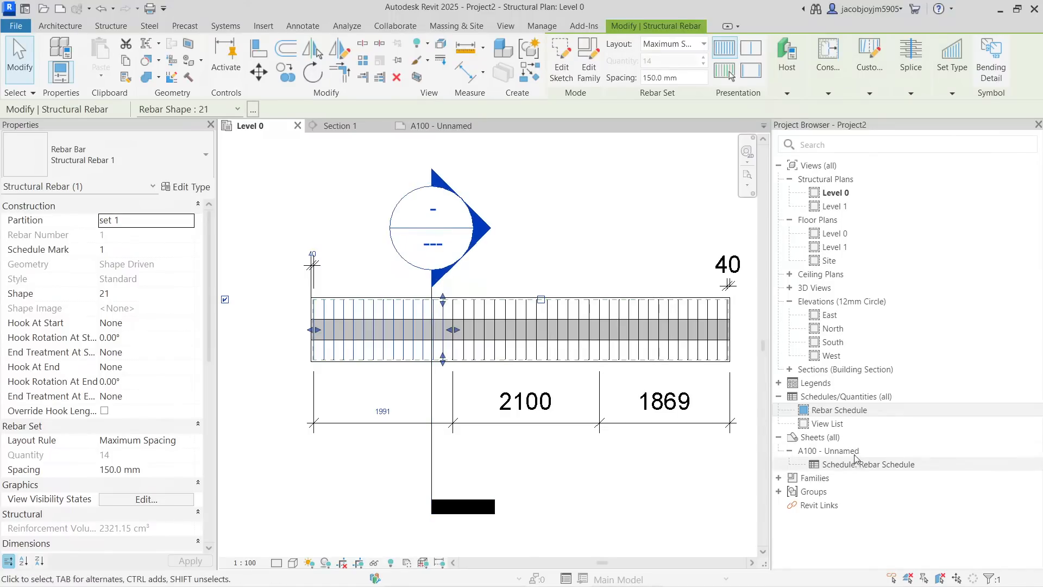
Step: Open the Rebar Schedule, examine its columns, and close it
double_click(848, 465)
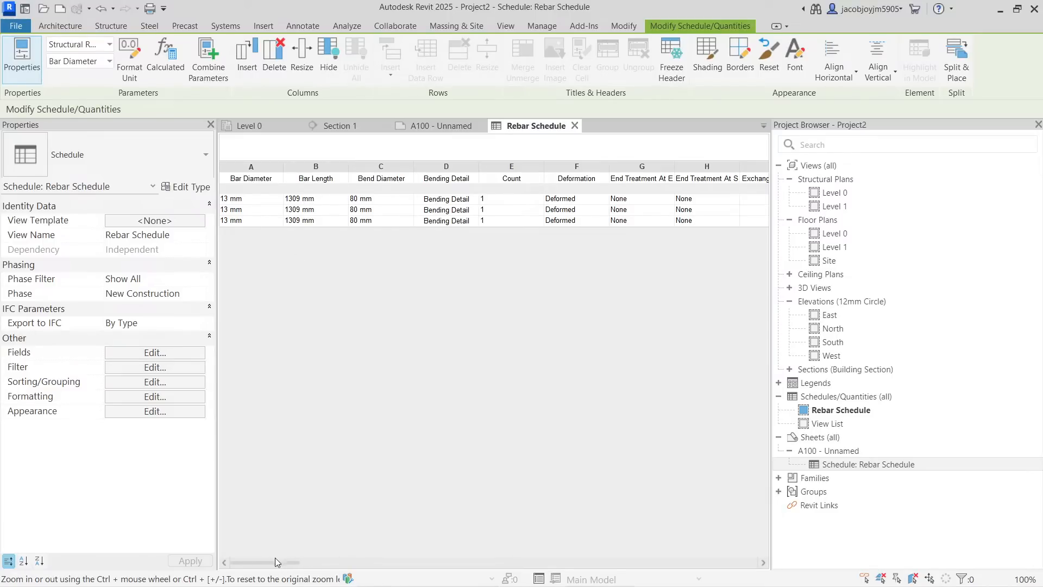
left_click_drag(278, 568, 326, 556)
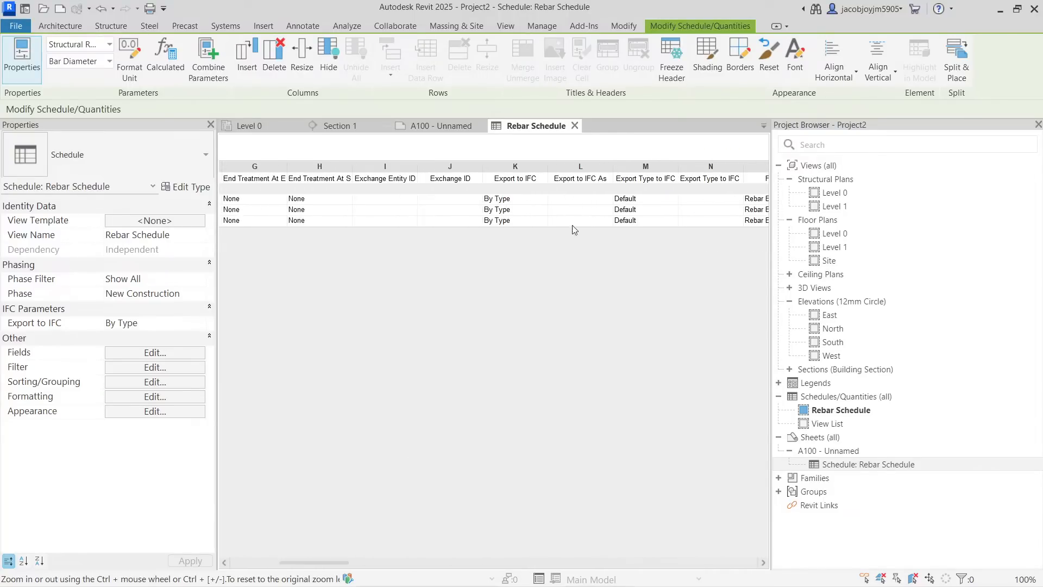
left_click(574, 126)
Step: Open sheet A100 and examine the placed rebar schedule's columns from Bar Diameter through to Partition
left_click(876, 464)
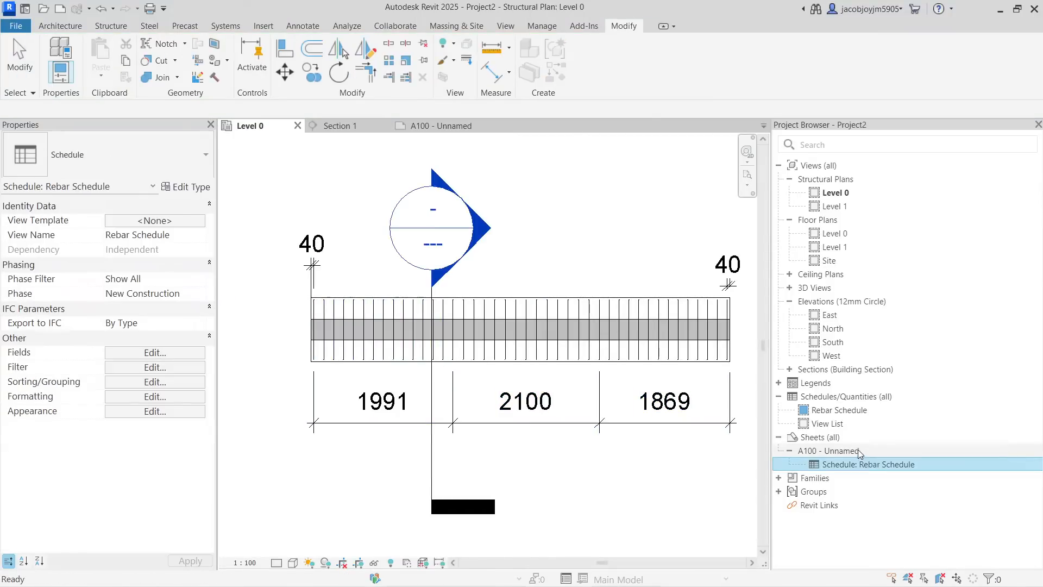
double_click(858, 450)
scroll(243, 481, "up", 5)
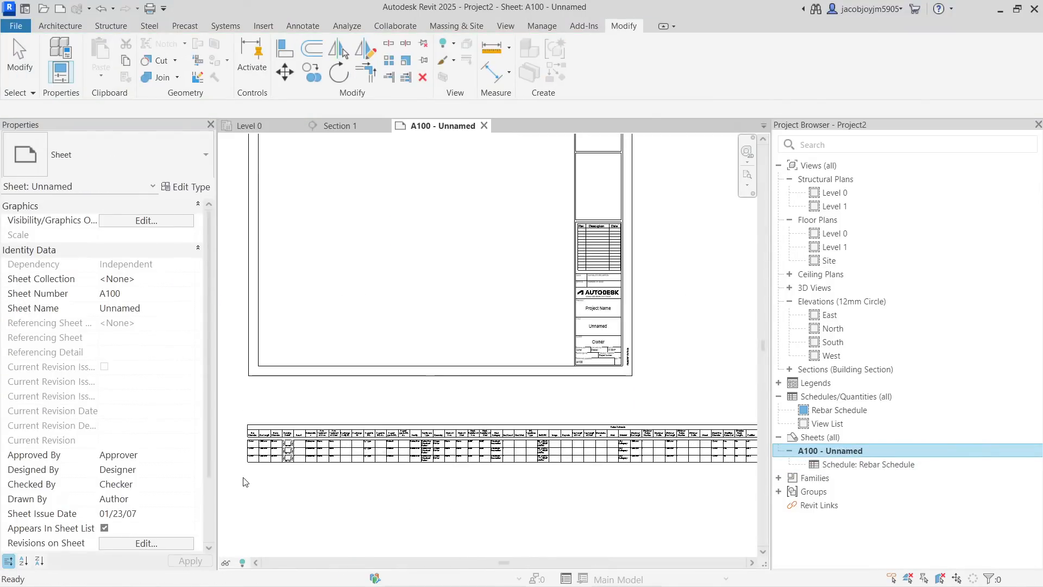
left_click(288, 426)
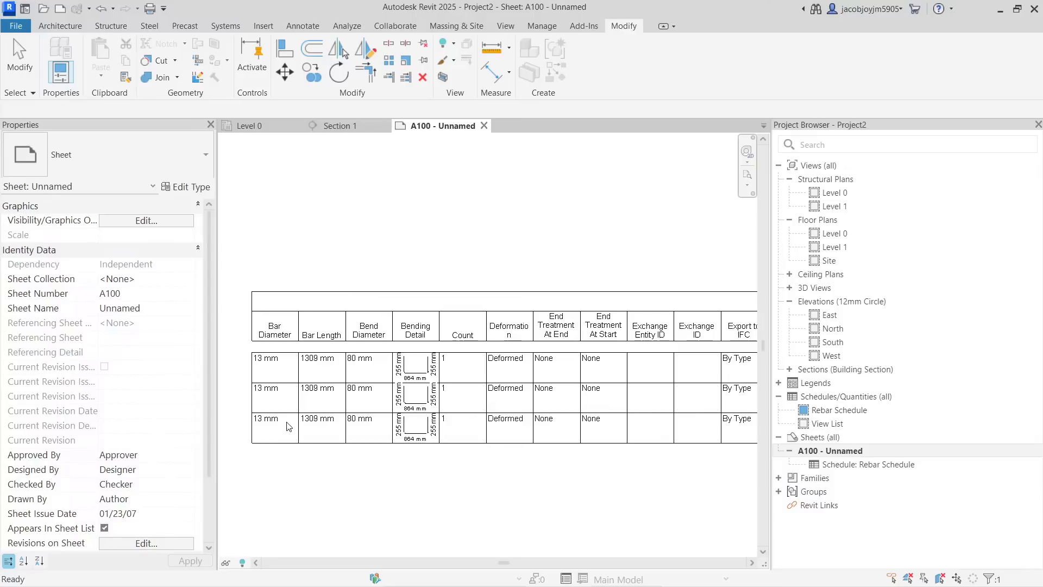
middle_click_drag(302, 423, 348, 414)
scroll(348, 414, "up", 1)
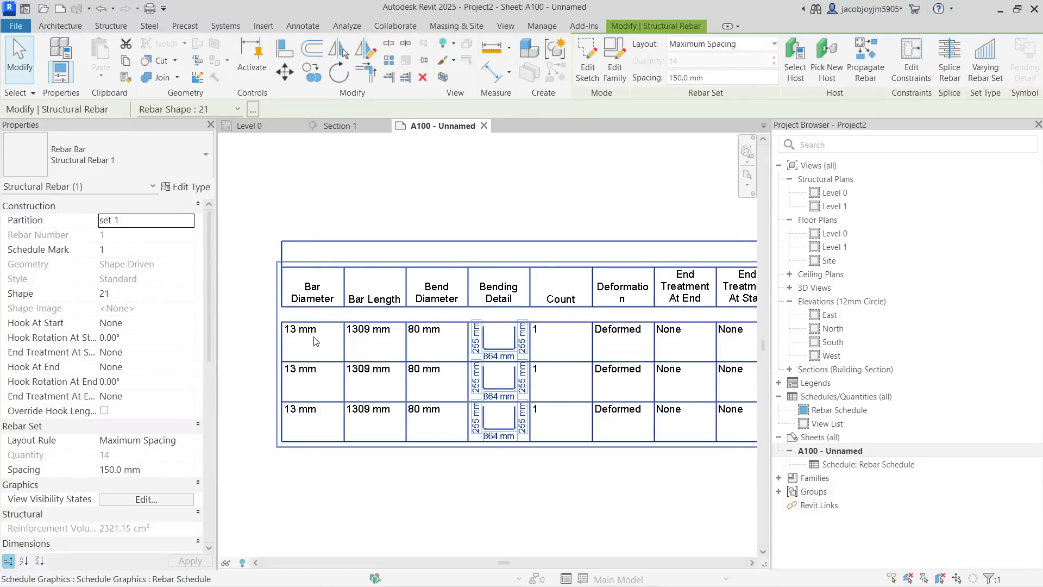
scroll(314, 340, "down", 2)
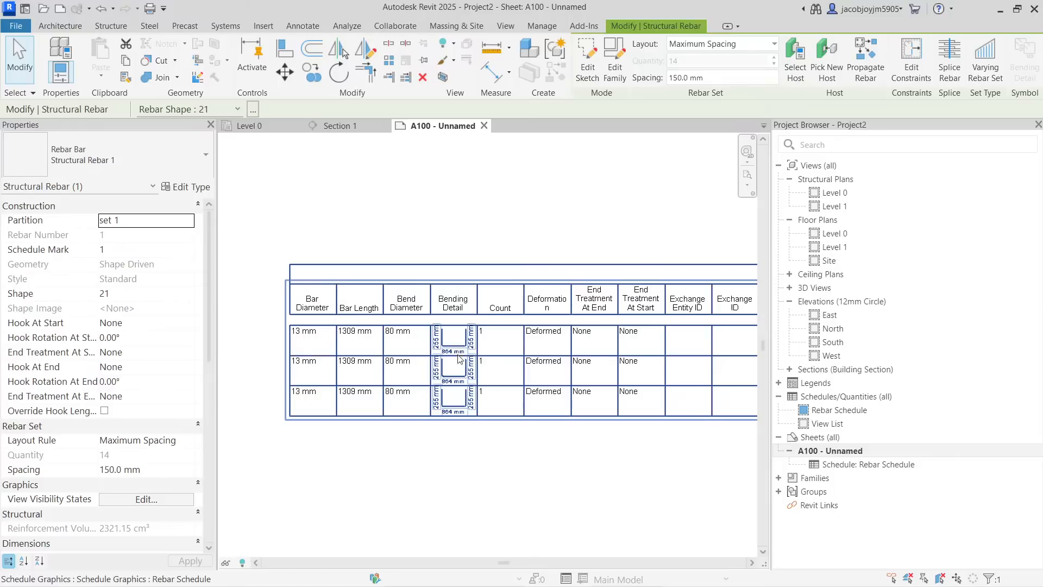
middle_click_drag(661, 403, 530, 395)
scroll(445, 395, "down", 2)
middle_click_drag(615, 398, 420, 397)
middle_click_drag(670, 399, 424, 399)
middle_click_drag(624, 405, 429, 399)
middle_click_drag(611, 392, 414, 406)
middle_click_drag(602, 400, 389, 401)
middle_click_drag(692, 393, 660, 396)
scroll(522, 337, "up", 4)
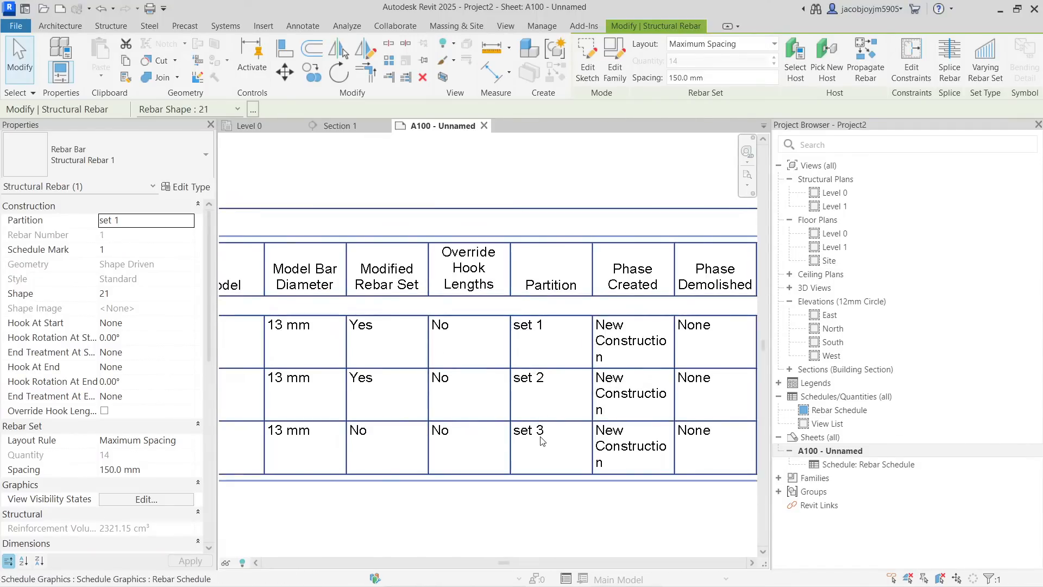
Step: Examine the remaining schedule columns from Partition to the end of the table on the sheet
scroll(541, 434, "down", 2)
middle_click_drag(544, 432, 514, 406)
middle_click_drag(682, 408, 423, 399)
middle_click_drag(637, 398, 421, 406)
middle_click_drag(680, 402, 451, 398)
middle_click_drag(739, 392, 397, 393)
scroll(673, 341, "down", 1)
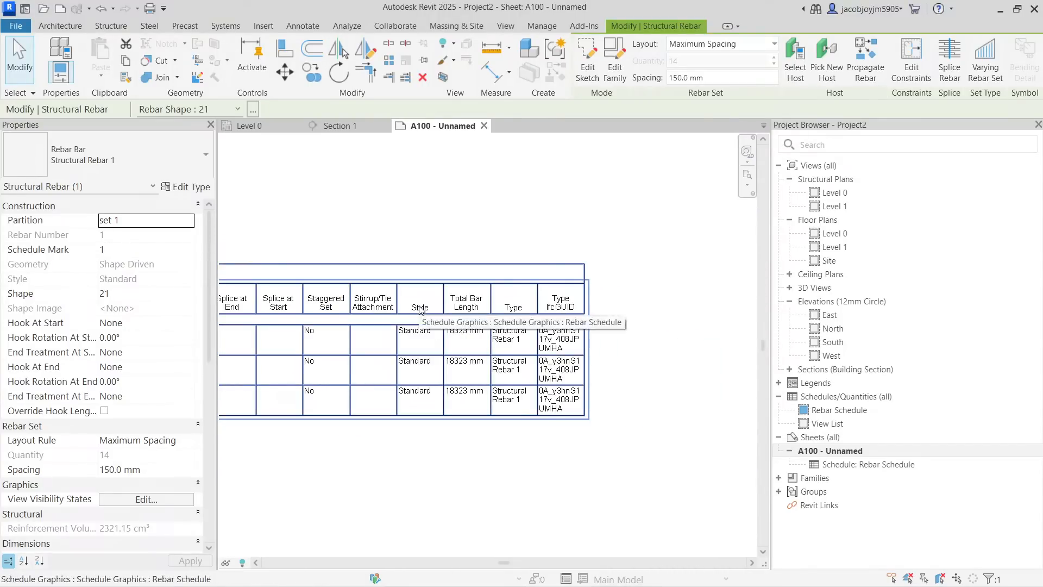
Step: Return to the start of the sheet's rebar schedule and examine the Bending Detail column
scroll(654, 343, "down", 2)
middle_click_drag(453, 378, 677, 380)
middle_click_drag(458, 408, 836, 399)
middle_click_drag(421, 419, 677, 416)
mouse_move(369, 413)
middle_mouse_down()
mouse_move(347, 403)
mouse_move(627, 384)
middle_mouse_up()
scroll(570, 368, "up", 4)
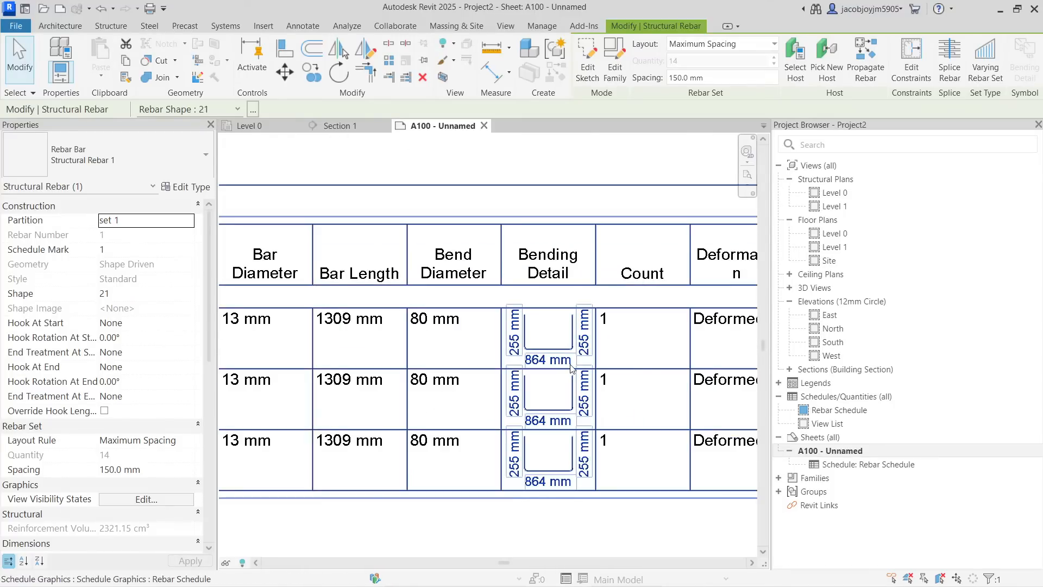
left_click(583, 347)
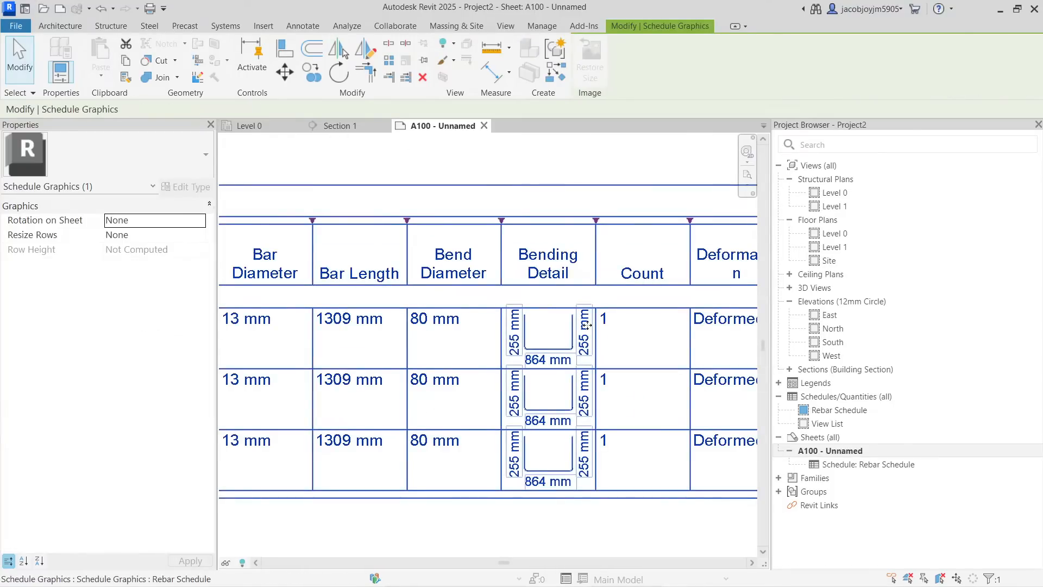
scroll(525, 361, "down", 1)
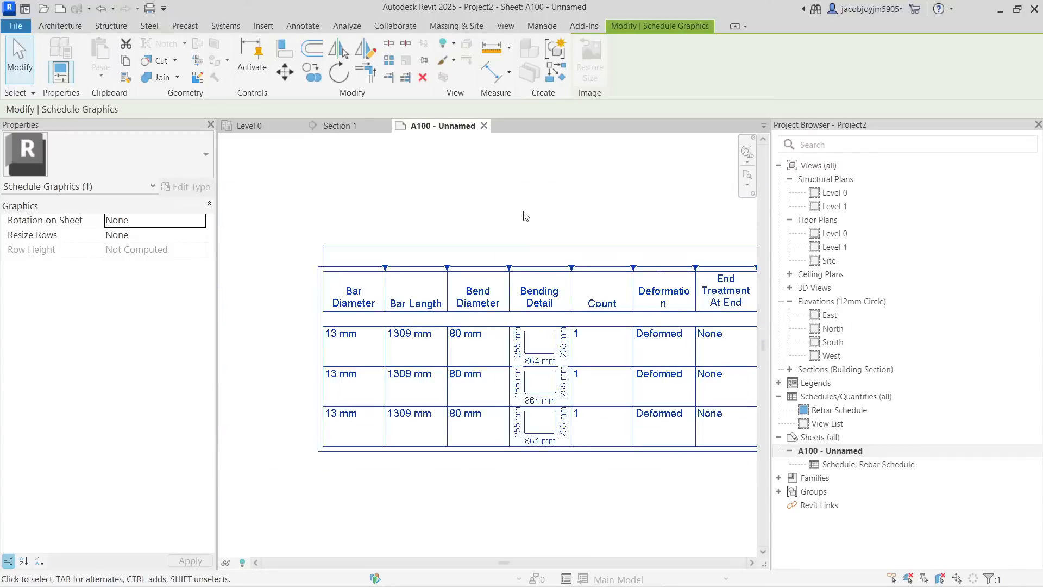
key("Escape")
Step: Start Tag by Category on the leftmost rebar set in the Level 0 plan and accept loading a Structural Rebar tag
left_click(274, 126)
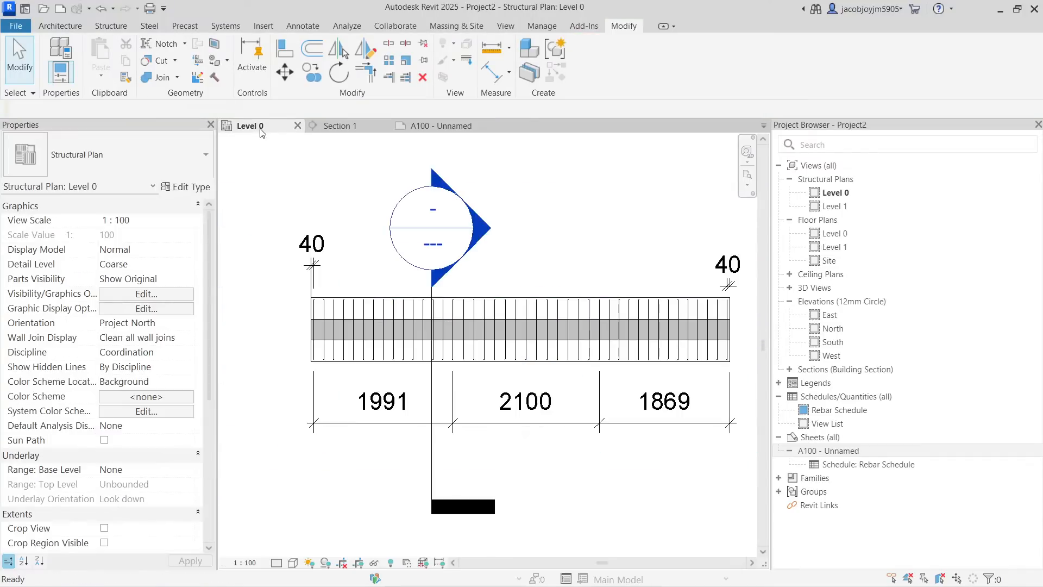
left_click(380, 312)
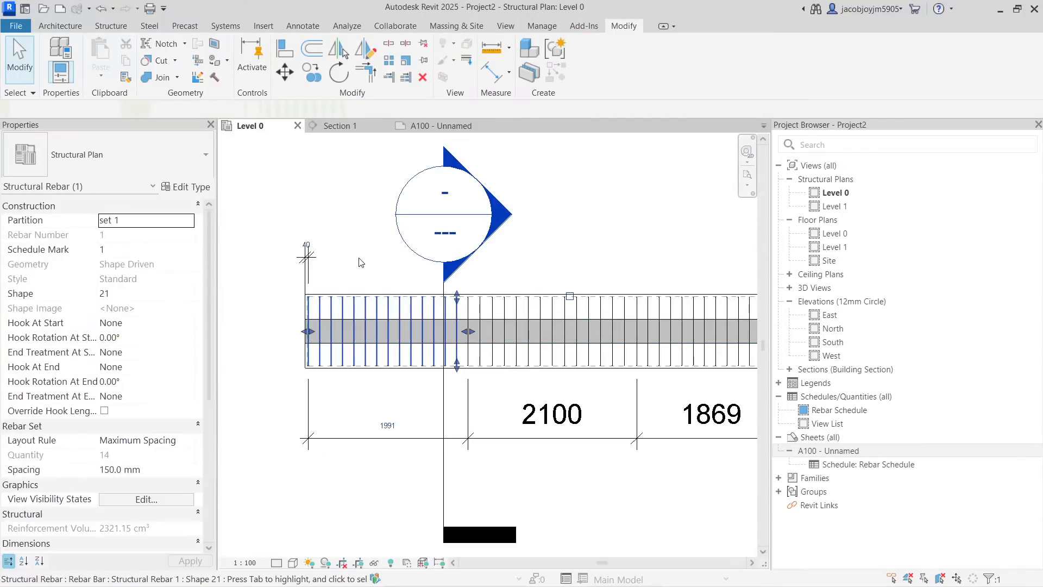
left_click(358, 258)
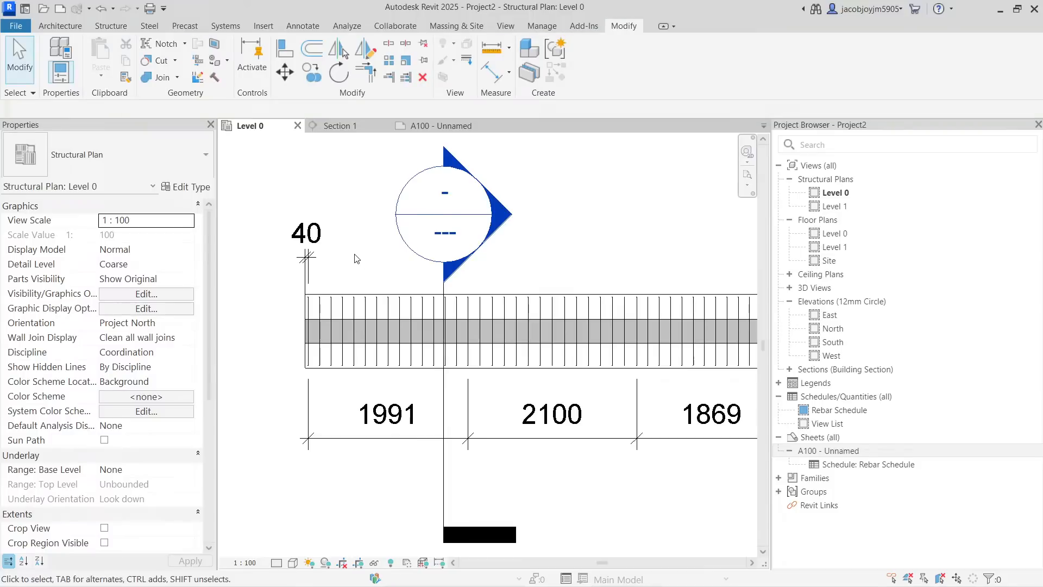
left_click(302, 27)
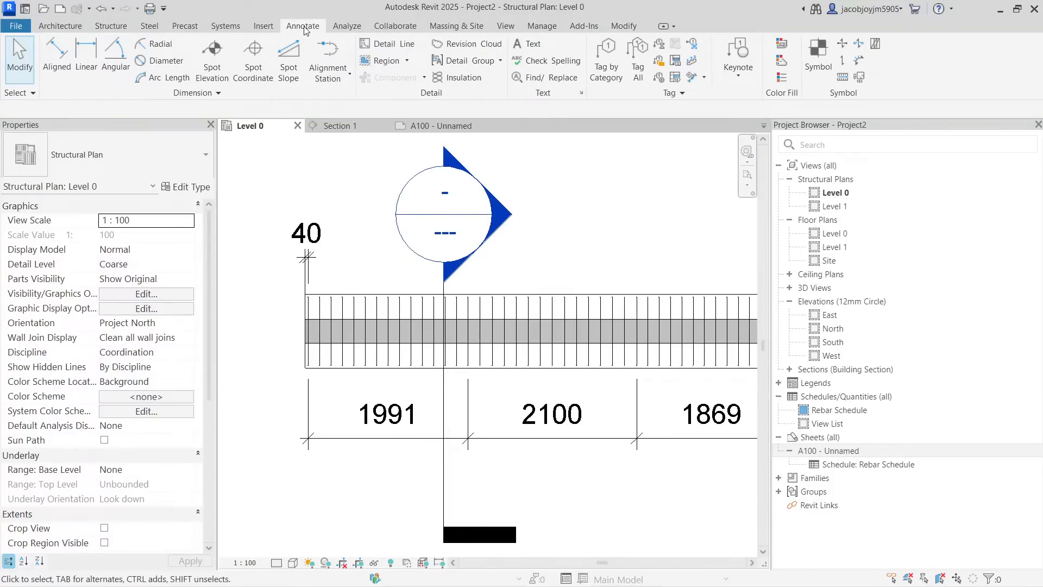
left_click(604, 65)
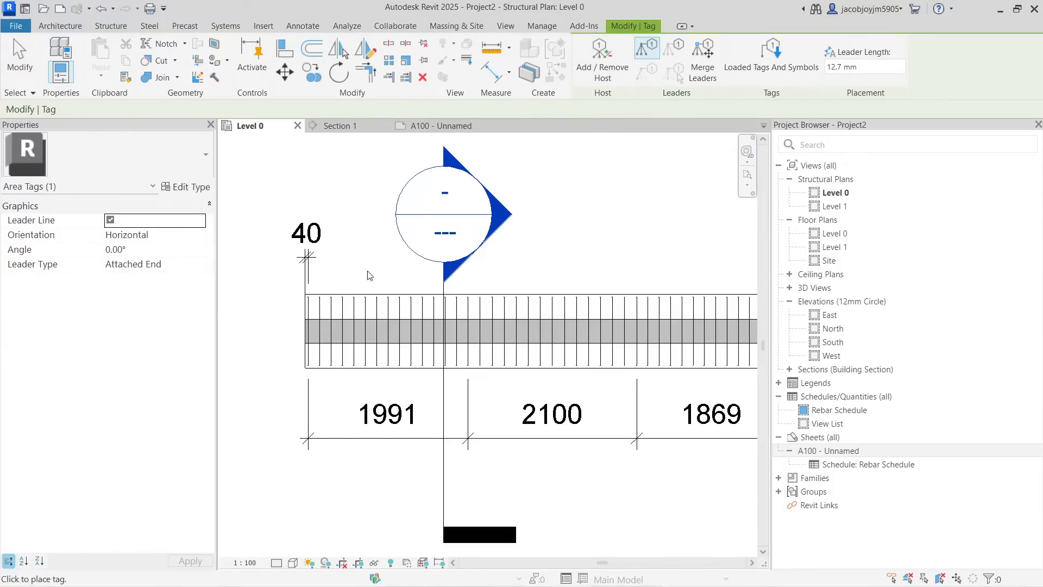
left_click(333, 308)
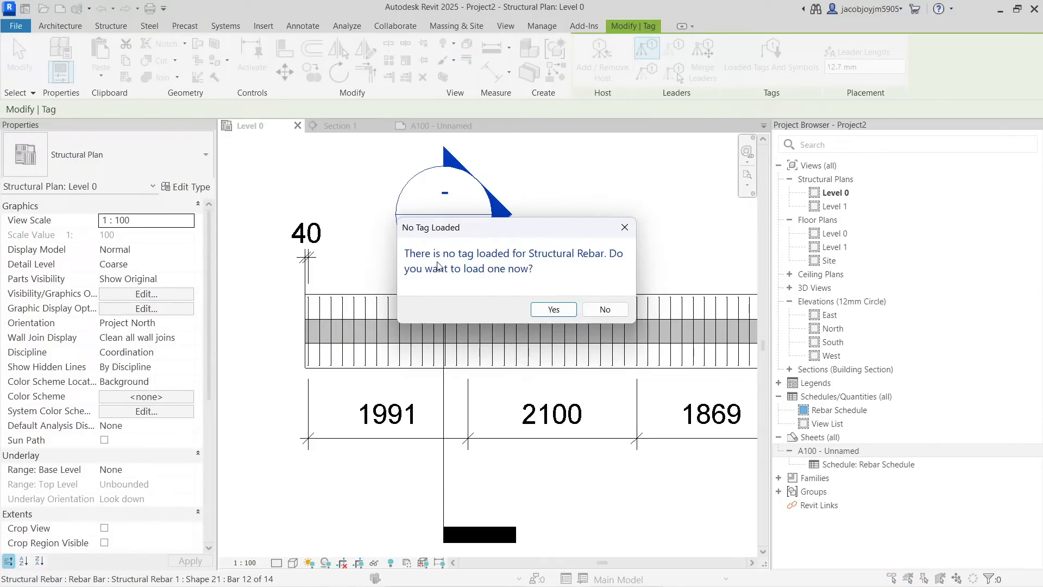
left_click(553, 309)
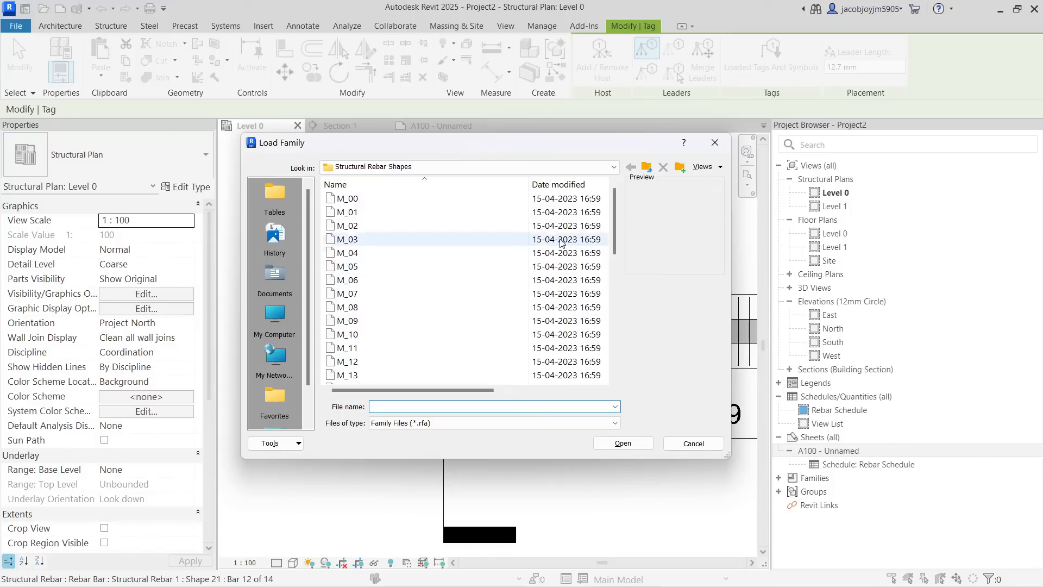
Step: Browse the family library to the Structural folder inside Annotations
left_click(646, 167)
double_click(491, 201)
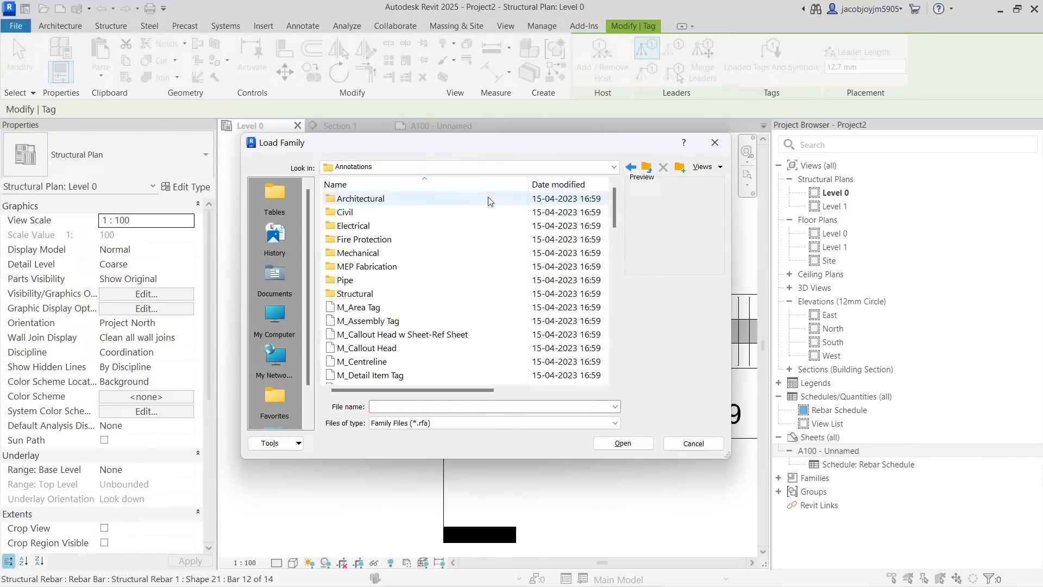
double_click(372, 299)
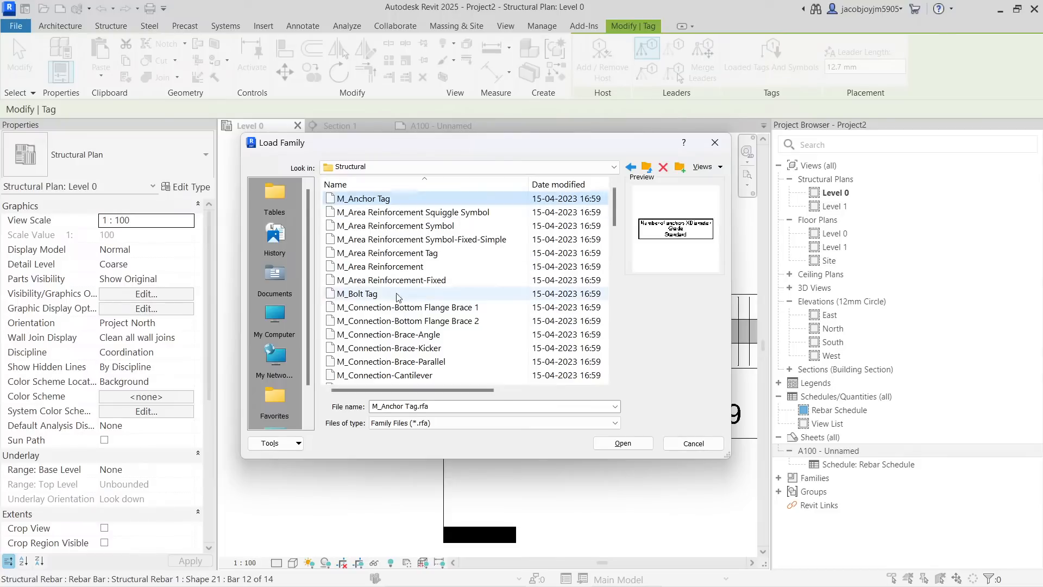
Step: Find the M_Rebar Tag family among the structural annotation families and load it into the project
key("Down")
key("Down")
key("Down")
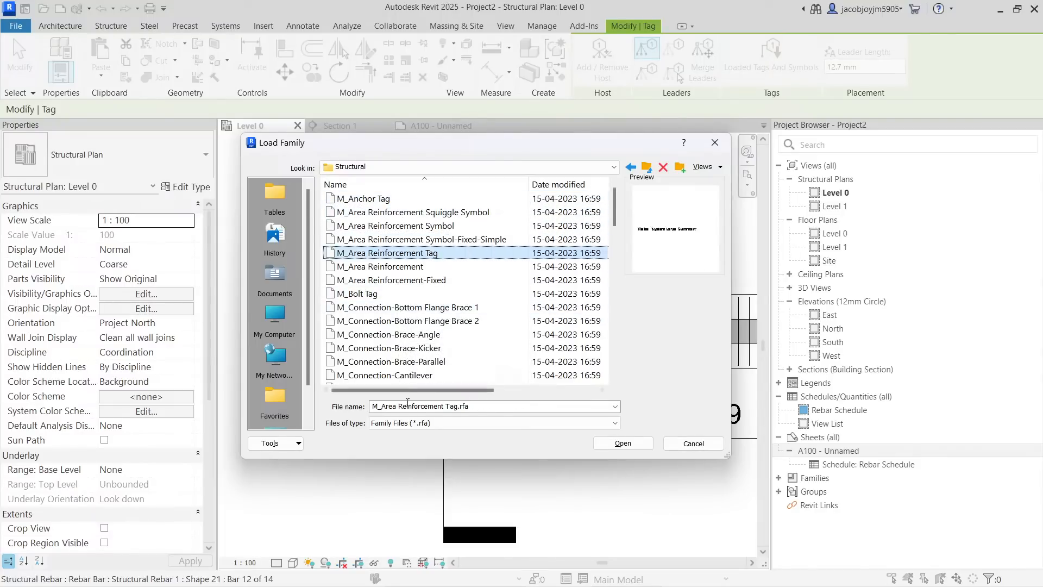
key("Down")
key("Down")
key("Down")
key("Down")
key("Down")
key("Down")
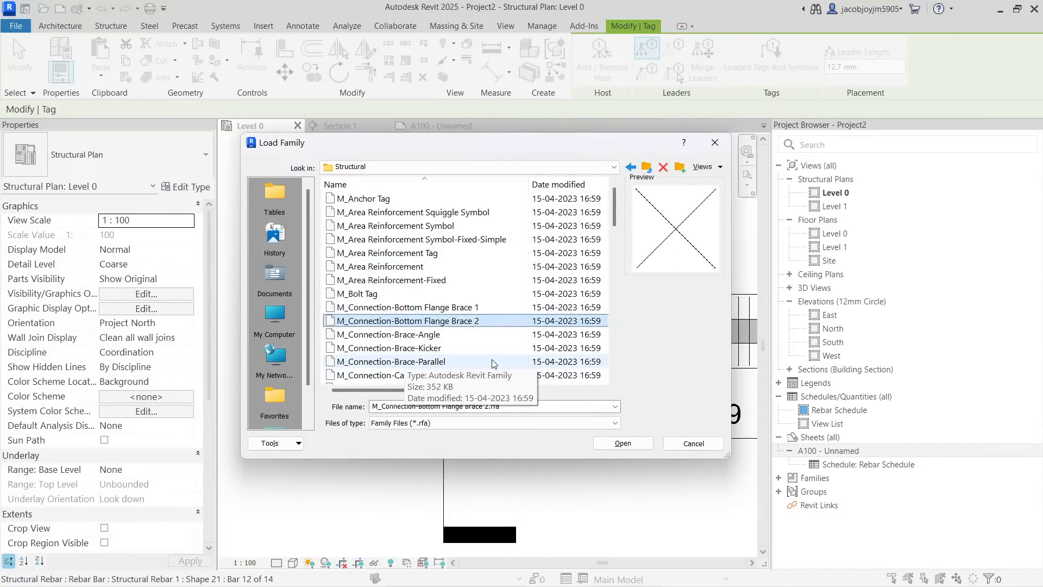
scroll(493, 363, "down", 9)
scroll(493, 362, "down", 3)
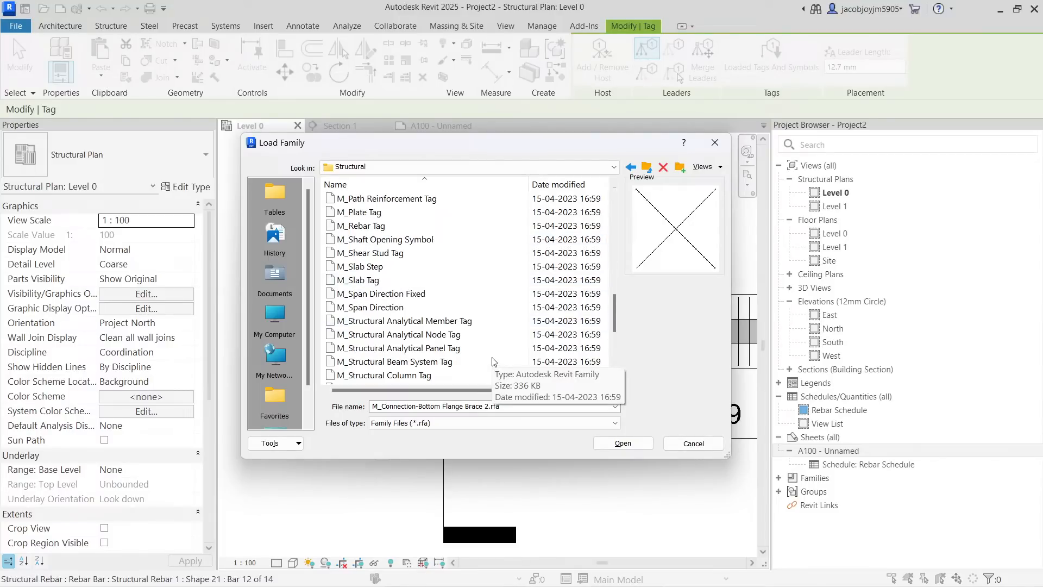
left_click(402, 268)
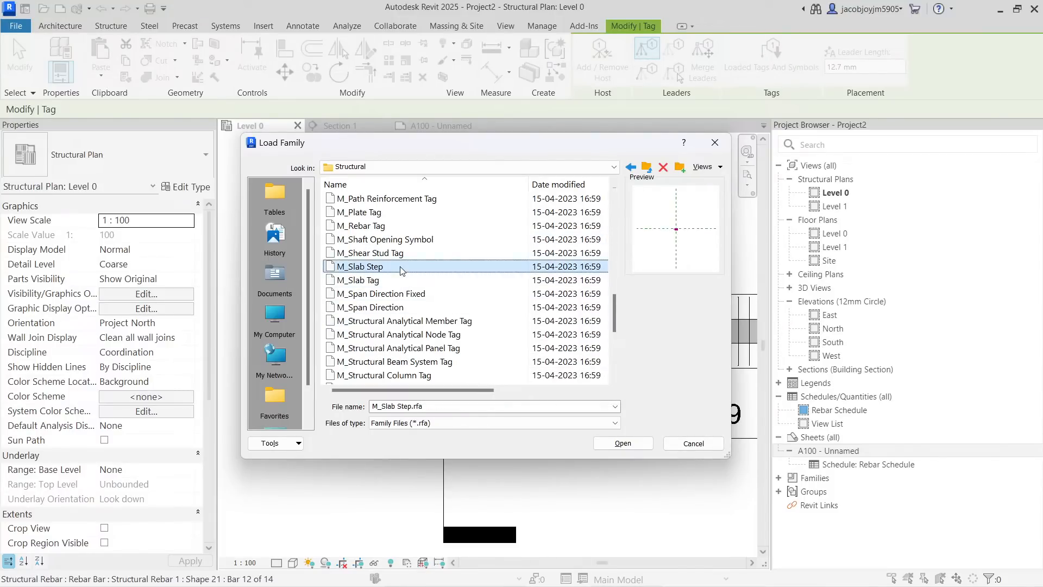
left_click(396, 227)
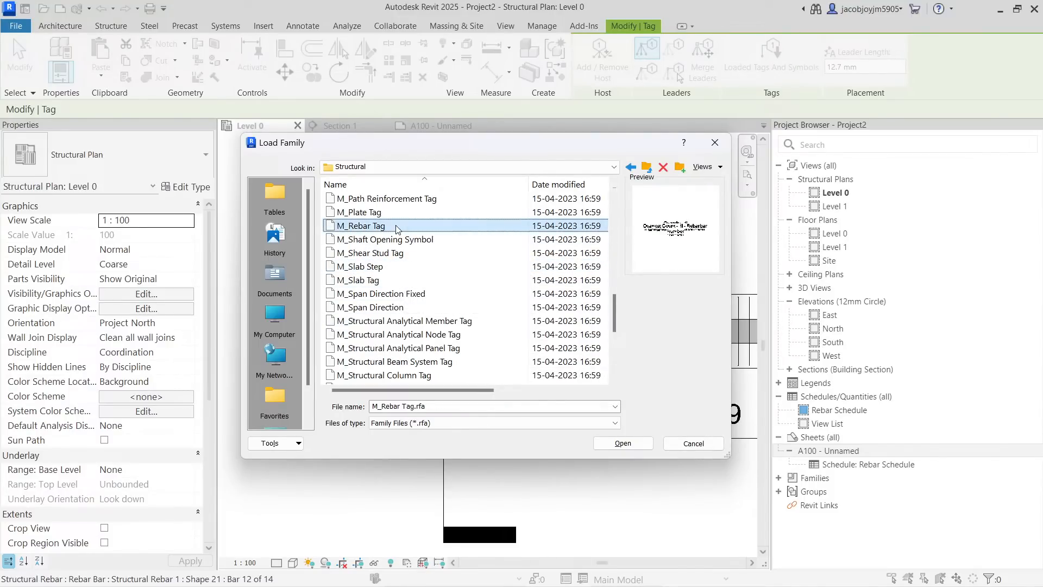
left_click(621, 442)
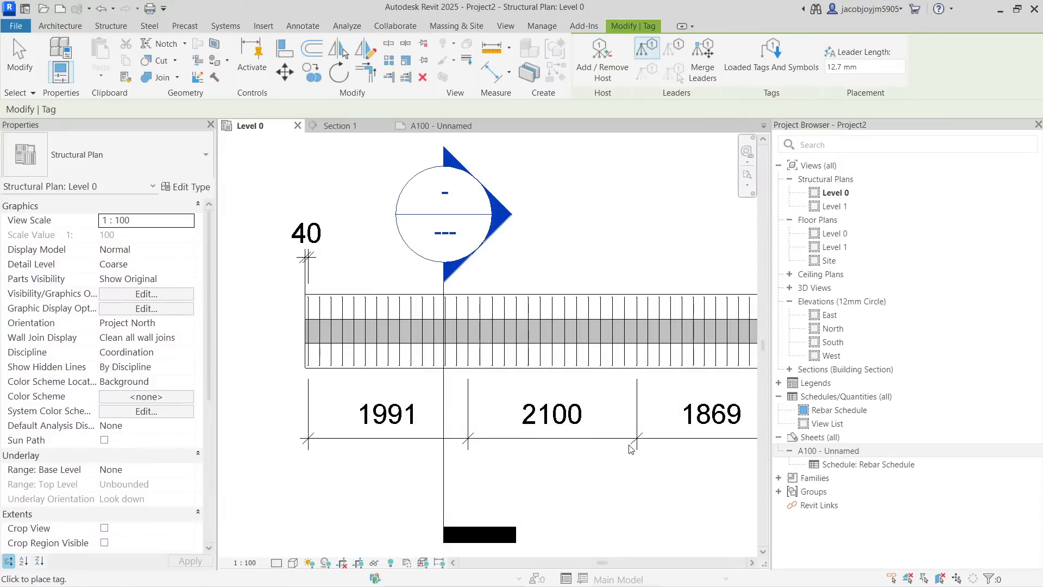
Step: Place two structural rebar tags on the leftmost rebar set, one near its upper edge and one near its lower edge
scroll(380, 297, "down", 3)
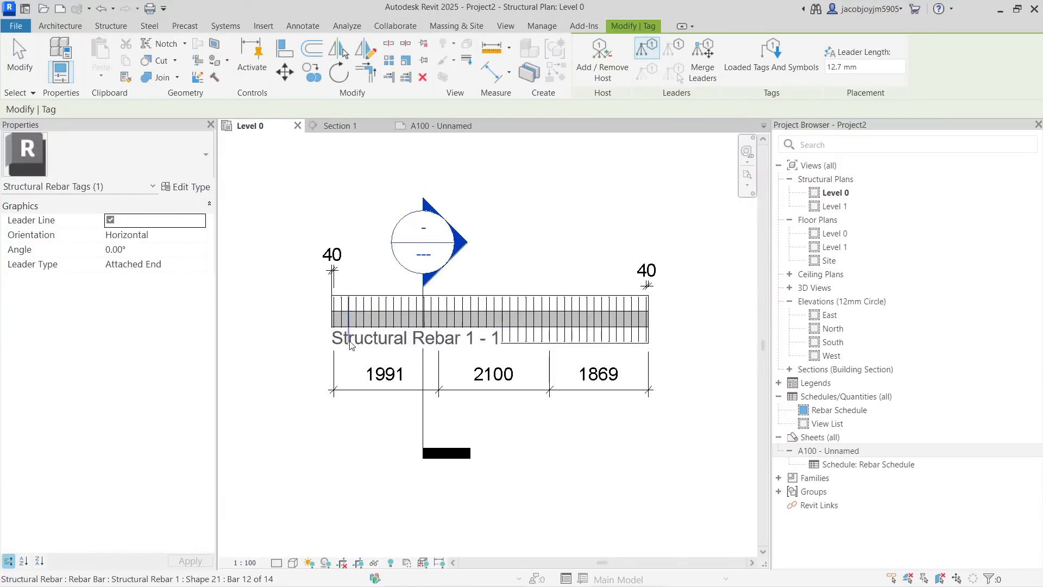
scroll(349, 343, "up", 1)
left_click(341, 299)
middle_click_drag(362, 311, 478, 405)
scroll(447, 432, "up", 4)
left_click(448, 419)
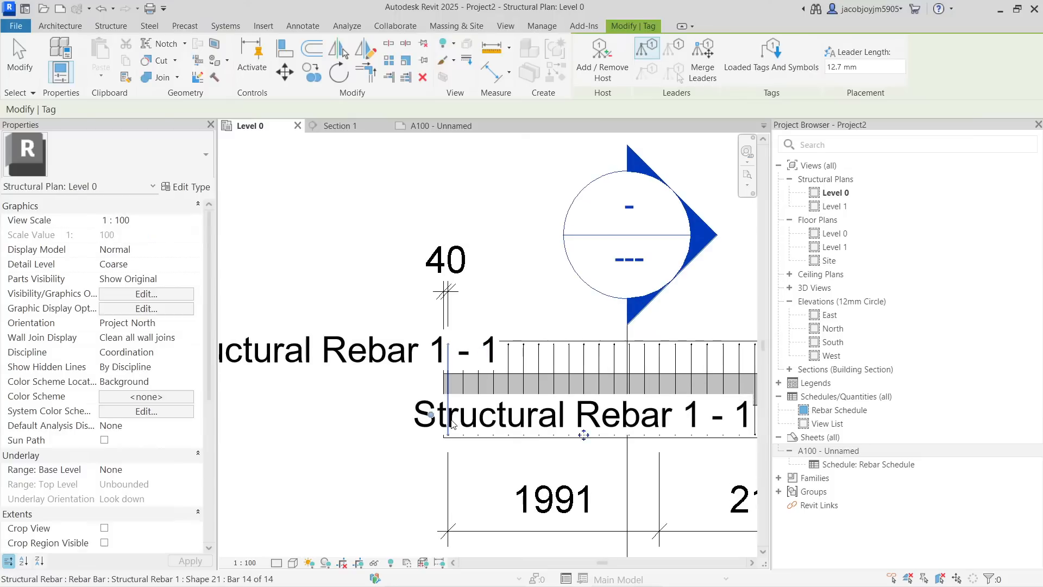
Step: Finish tagging and move the upper rebar tag clear of the wall, above the 40 dimension
scroll(470, 329, "down", 3)
key("Escape")
left_click(379, 348)
left_click_drag(378, 354, 354, 218)
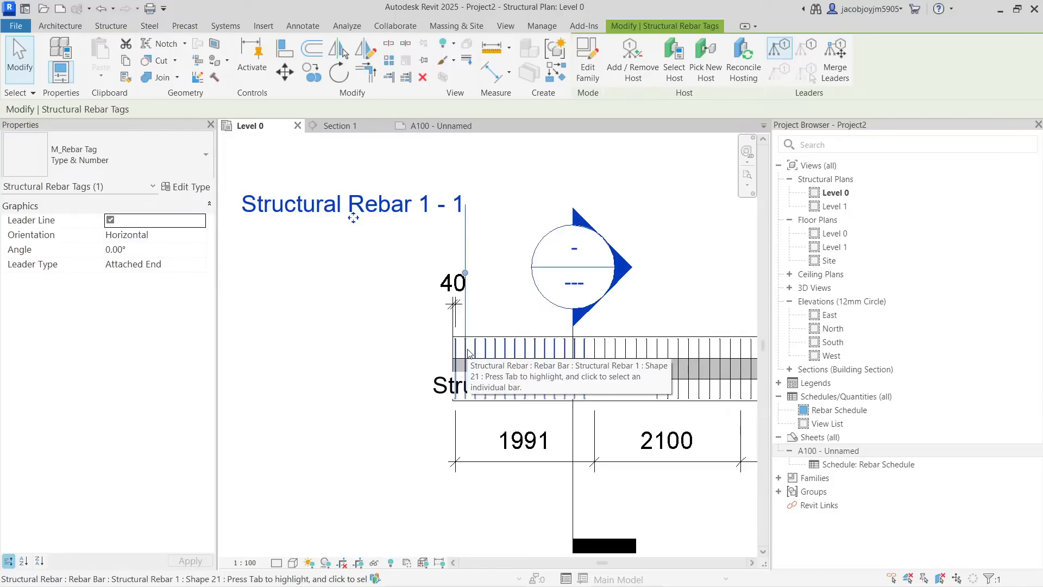
Step: Examine the M_Rebar Tag types available for the moved tag, keeping Type & Number
left_click(126, 159)
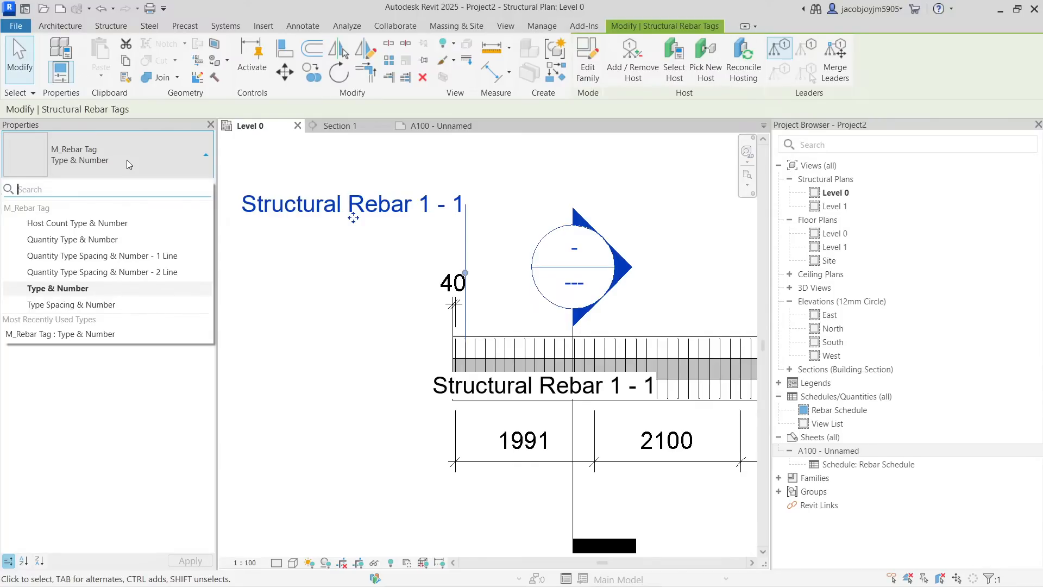
left_click(126, 160)
left_click(279, 260)
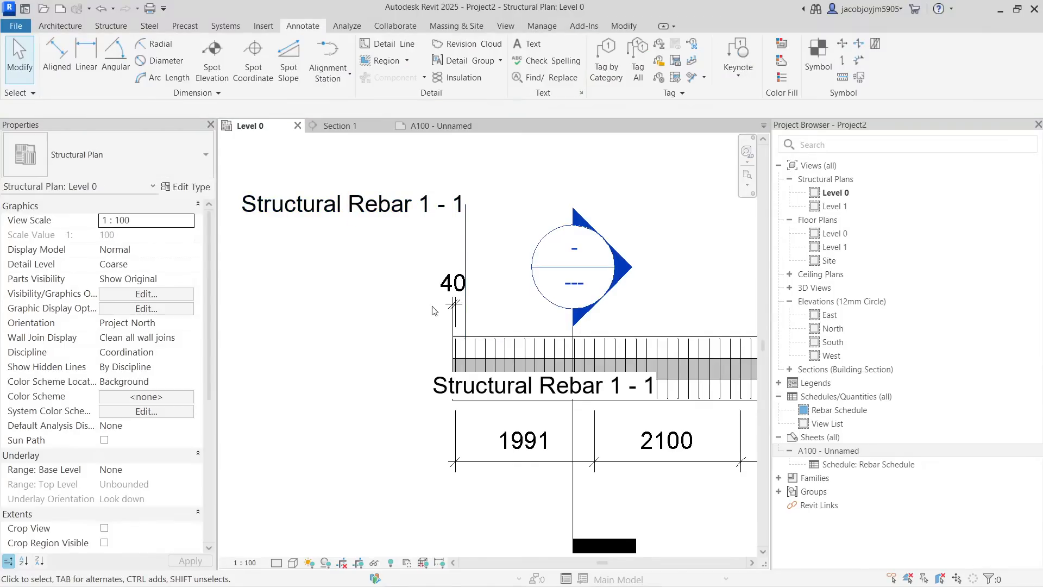
left_click(353, 216)
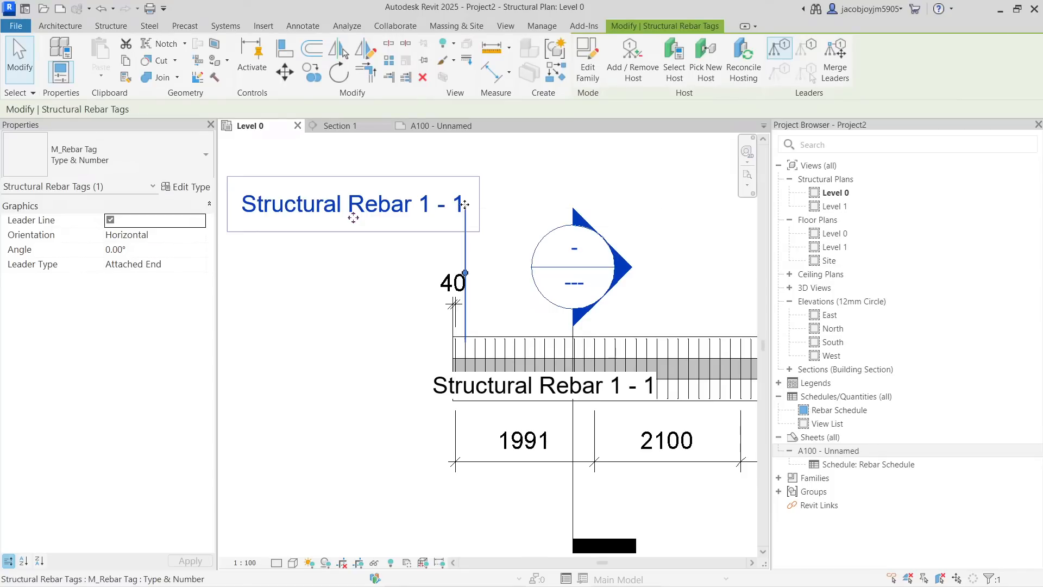
Step: Preview Tag by Category on the other rebar sets along the foundation without placing a tag
key("t")
key("g")
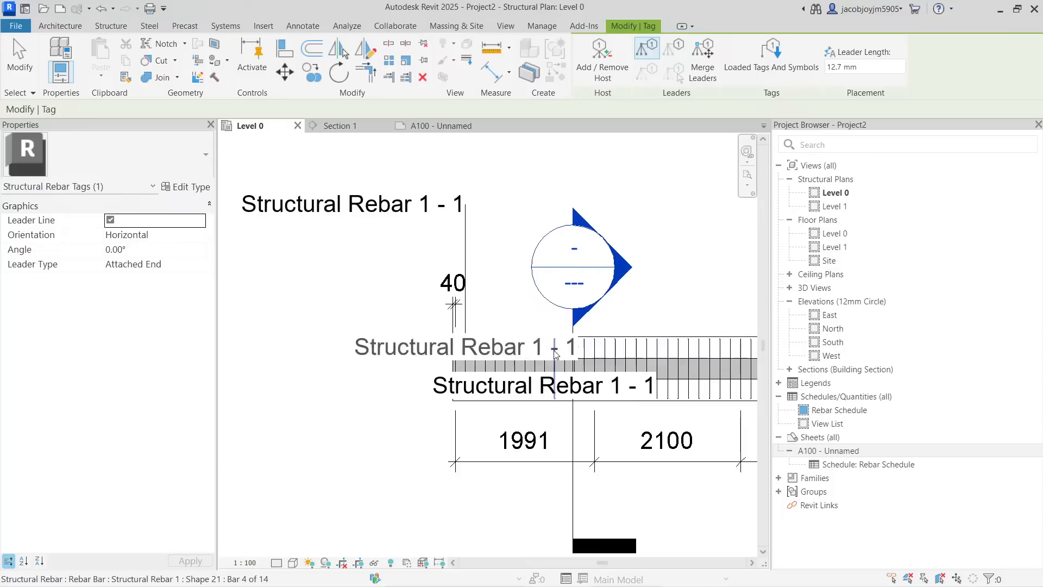
middle_click_drag(570, 355, 384, 324)
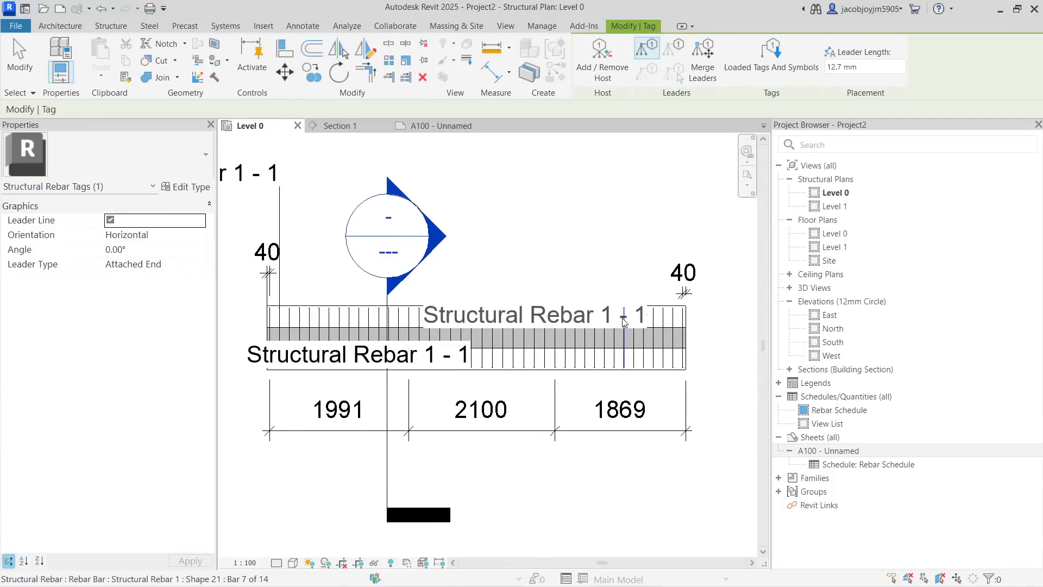
key("Escape")
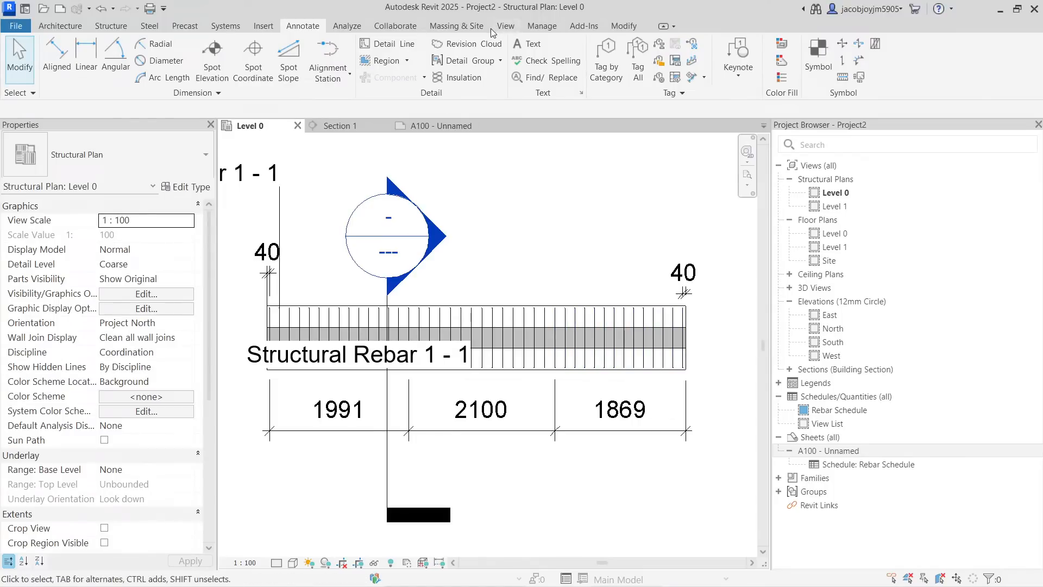
Step: In Reinforcement Numbers, set the rebar start number to 2 for partition set 2 and 3 for partition set 3
left_click(113, 26)
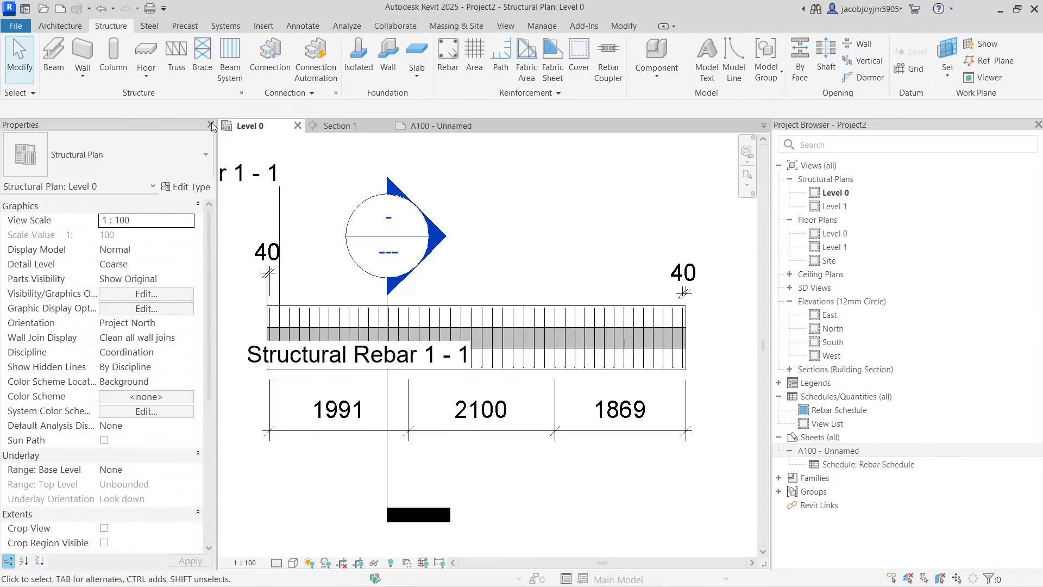
left_click(530, 93)
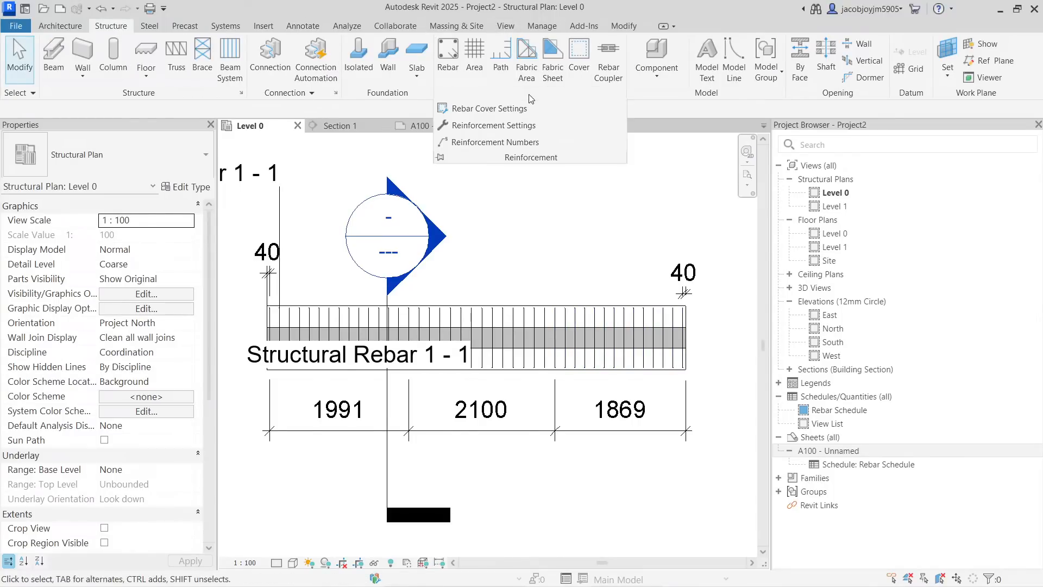
left_click(517, 143)
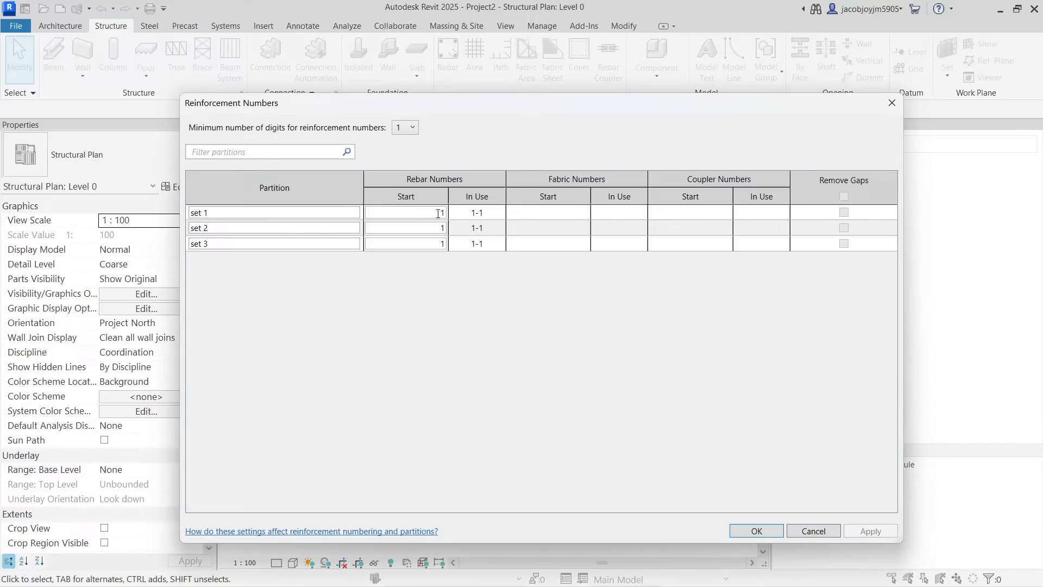
left_click_drag(417, 210, 458, 213)
left_click_drag(424, 231, 482, 234)
type("2")
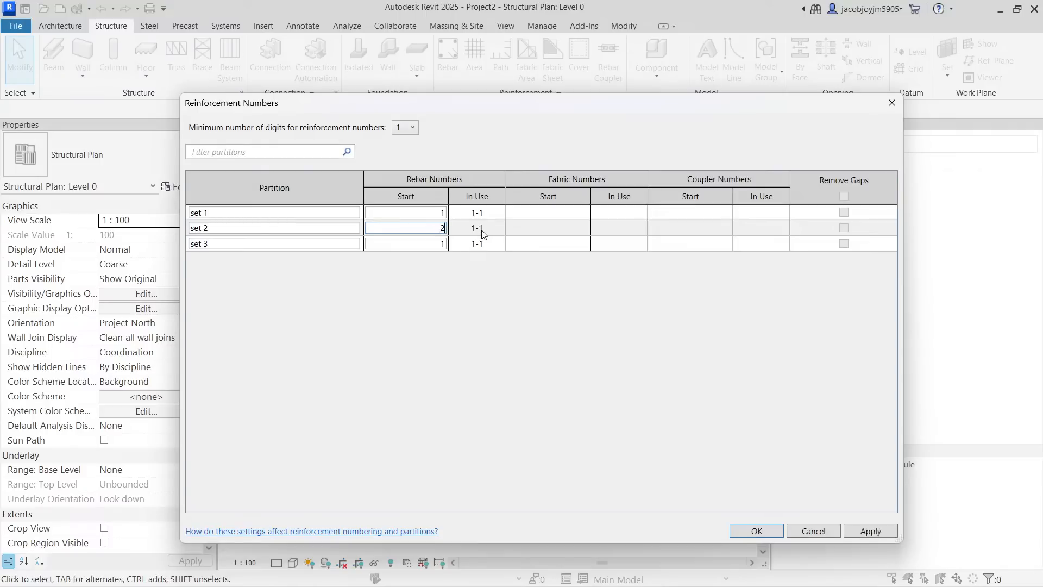
left_click_drag(437, 227, 455, 252)
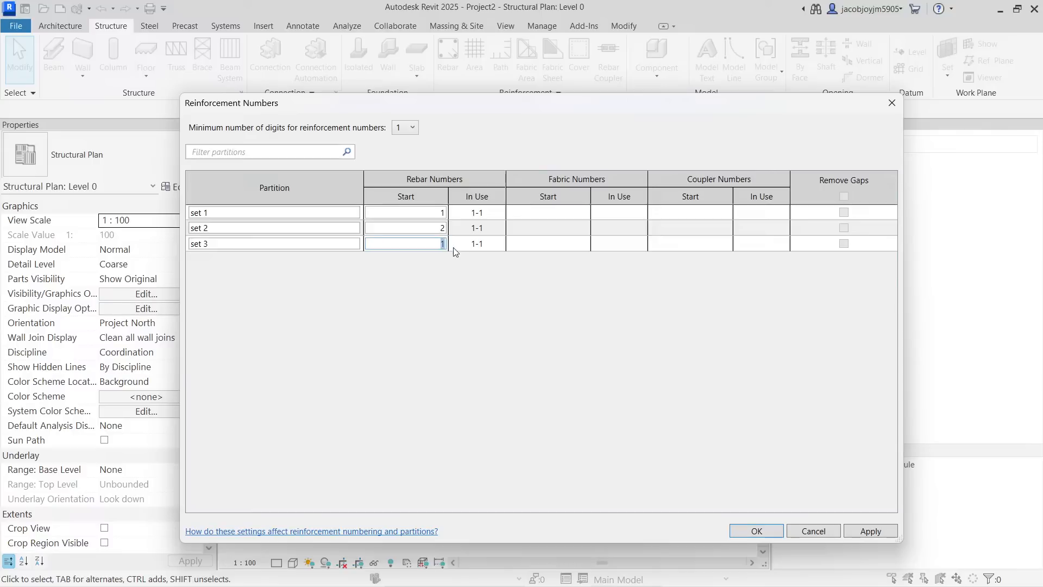
left_click(433, 230)
left_click(888, 530)
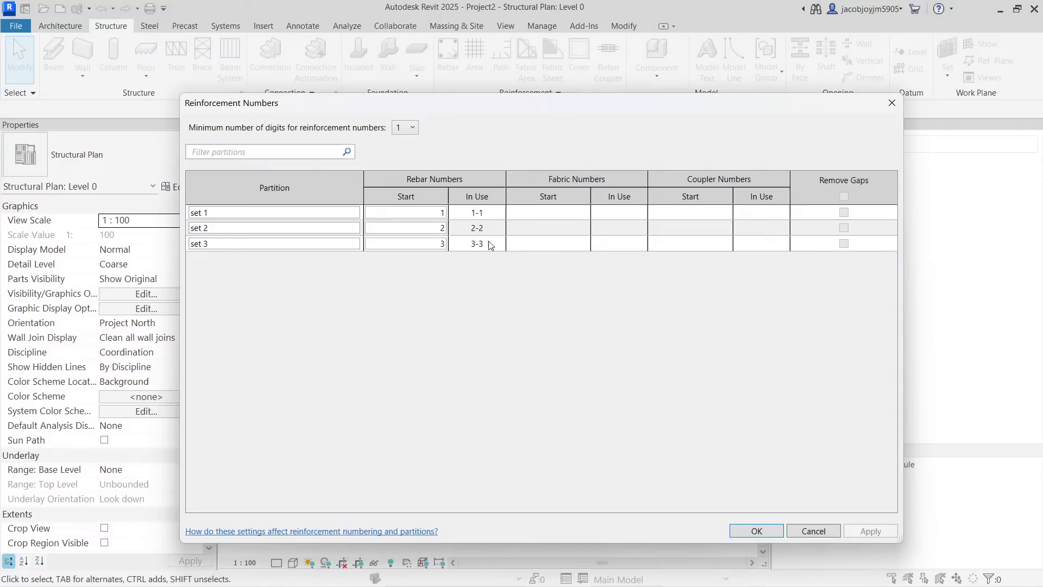
left_click(757, 531)
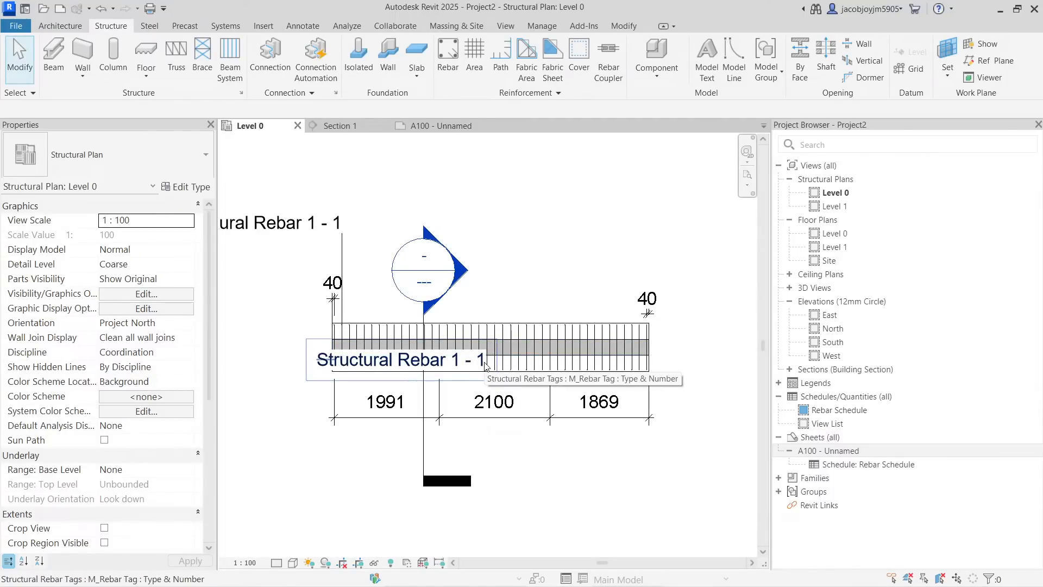
Step: Open the Section 1 view from its section line in the Level 0 plan
scroll(485, 365, "down", 1)
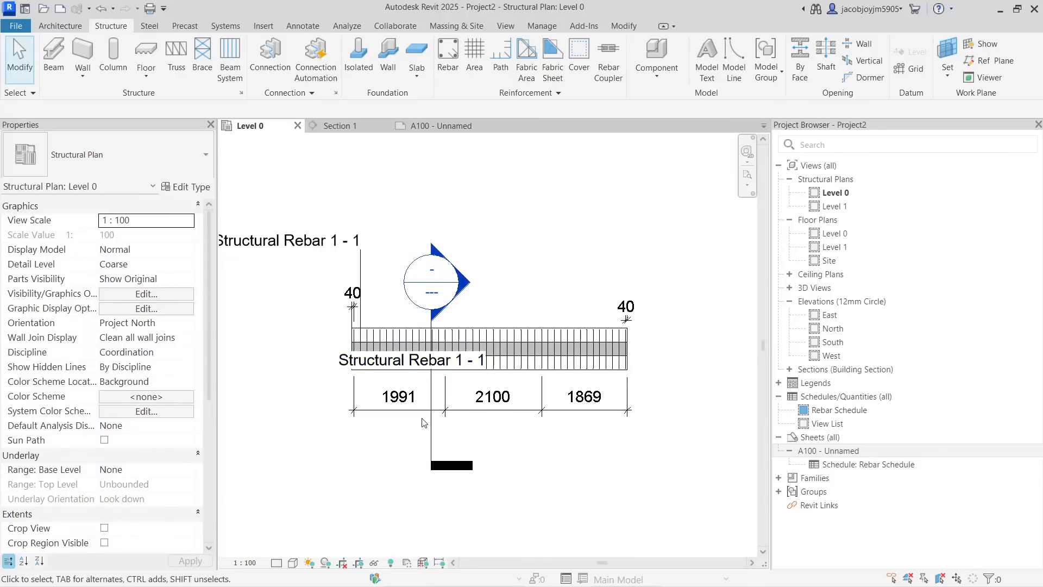
right_click(433, 437)
left_click(491, 116)
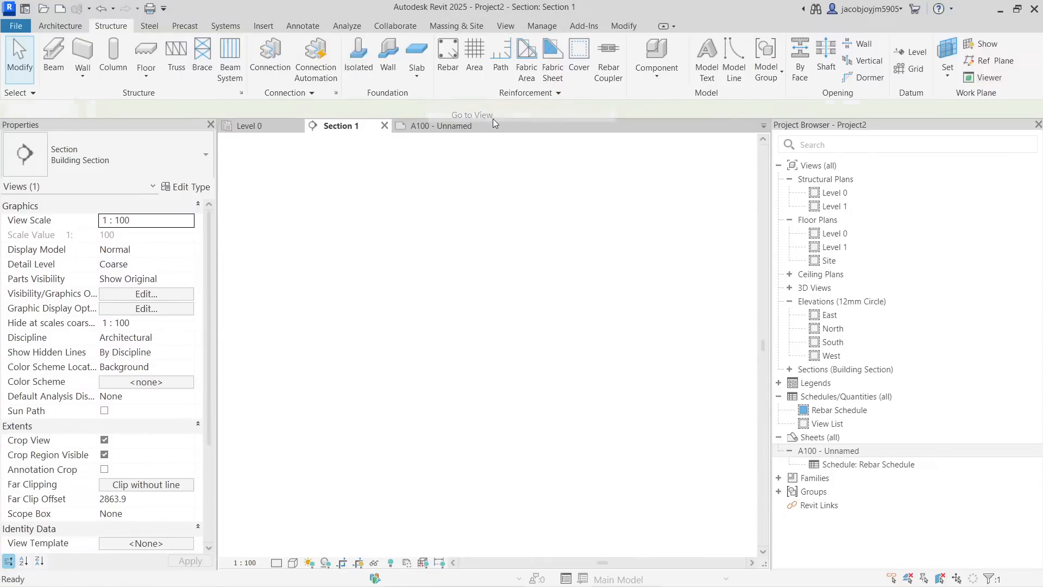
scroll(499, 493, "down", 1)
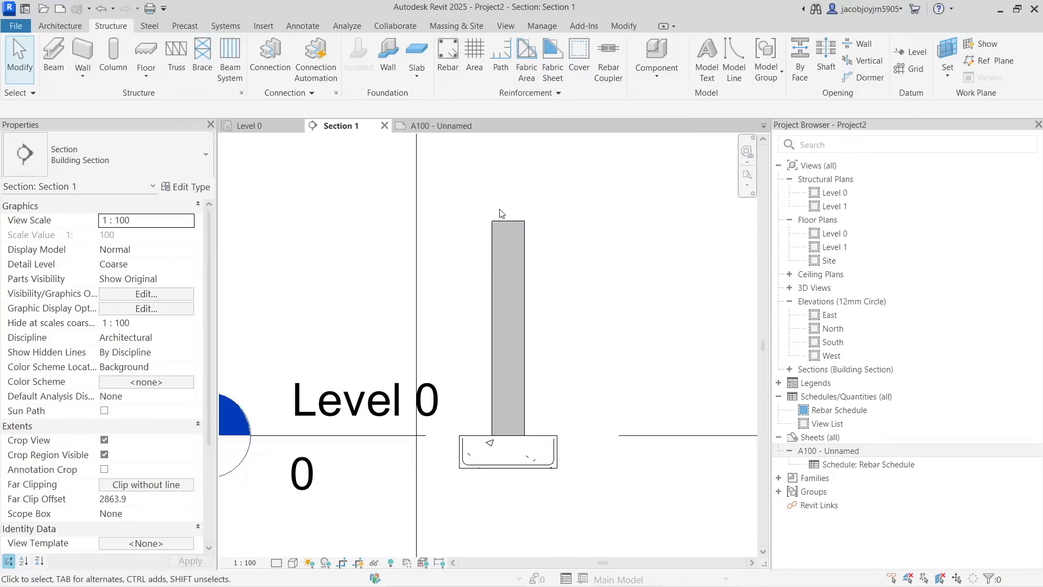
Step: Make the retaining wall structural and start placing rebar in it
left_click(503, 223)
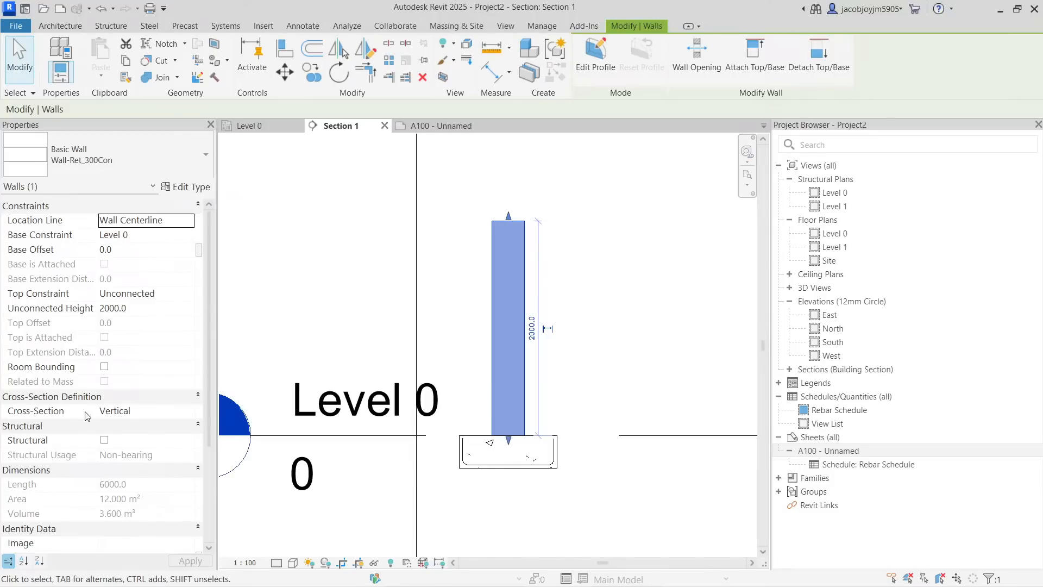
left_click(105, 440)
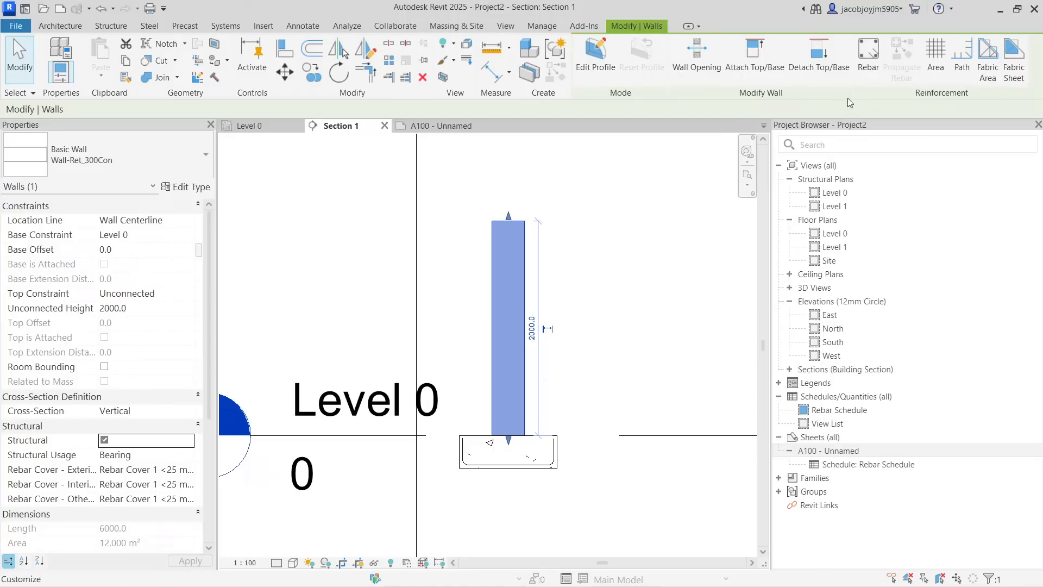
left_click(861, 78)
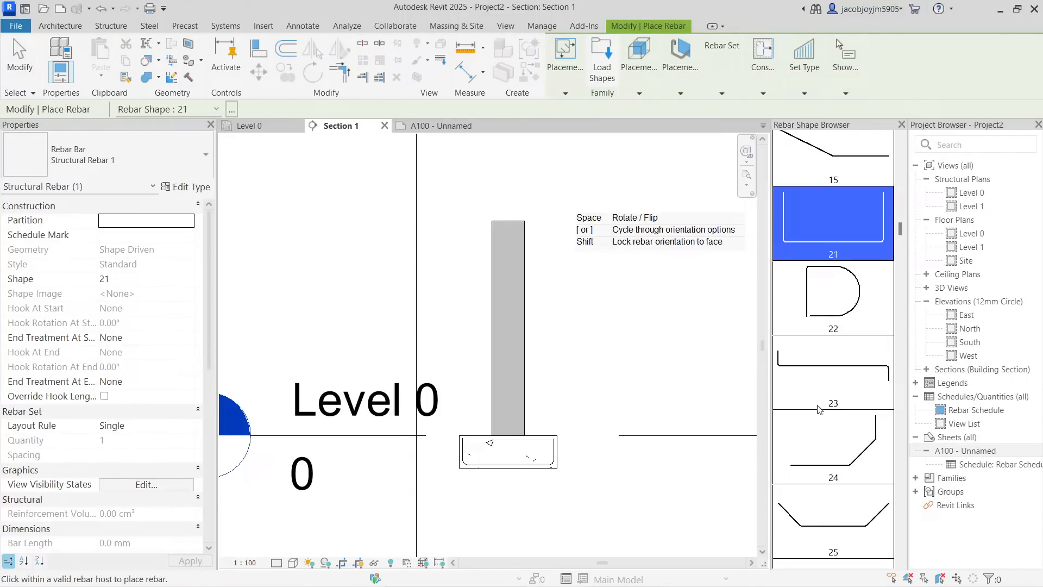
Step: Place a single shape 21 rebar vertically in the wall section, running from the wall top down into the foundation
scroll(821, 414, "down", 3)
scroll(816, 403, "down", 4)
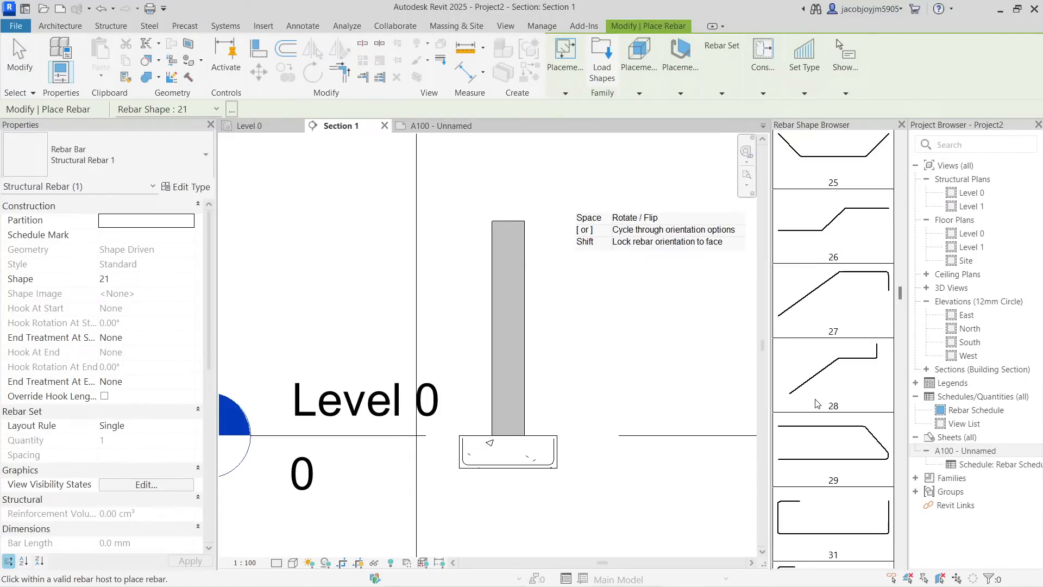
scroll(816, 402, "up", 4)
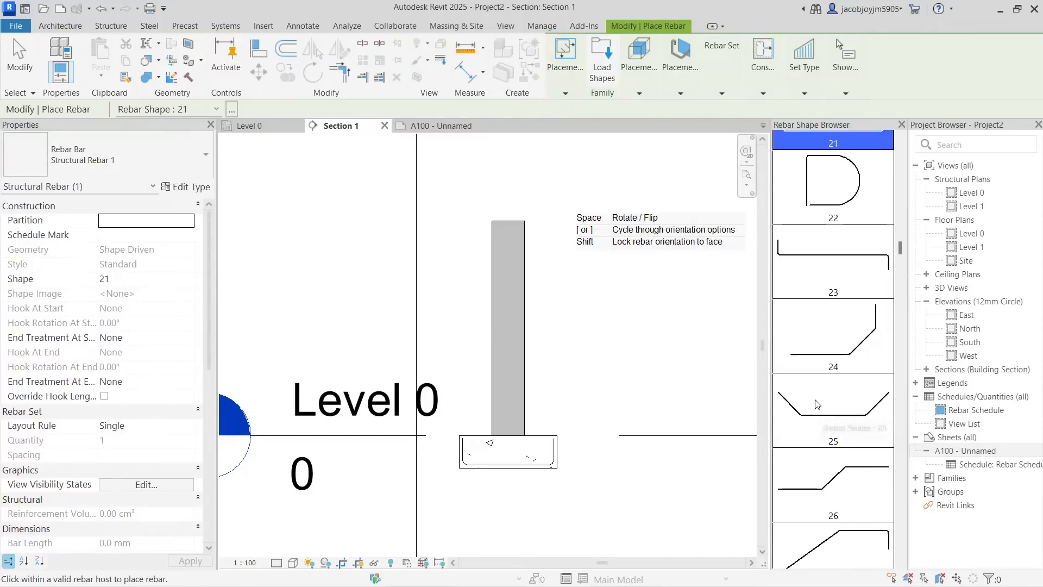
scroll(817, 403, "up", 3)
scroll(816, 403, "down", 5)
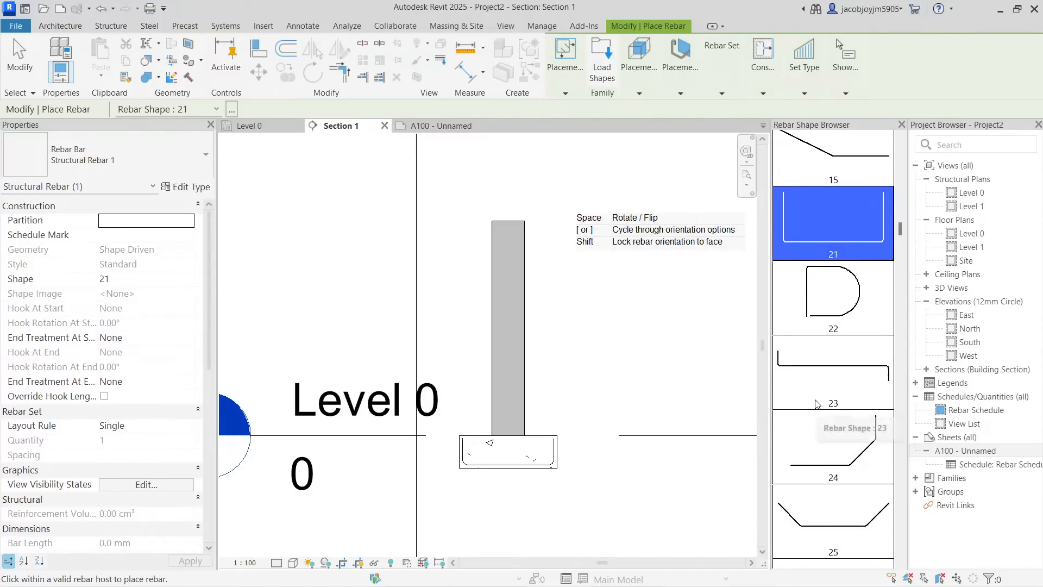
scroll(816, 405, "down", 5)
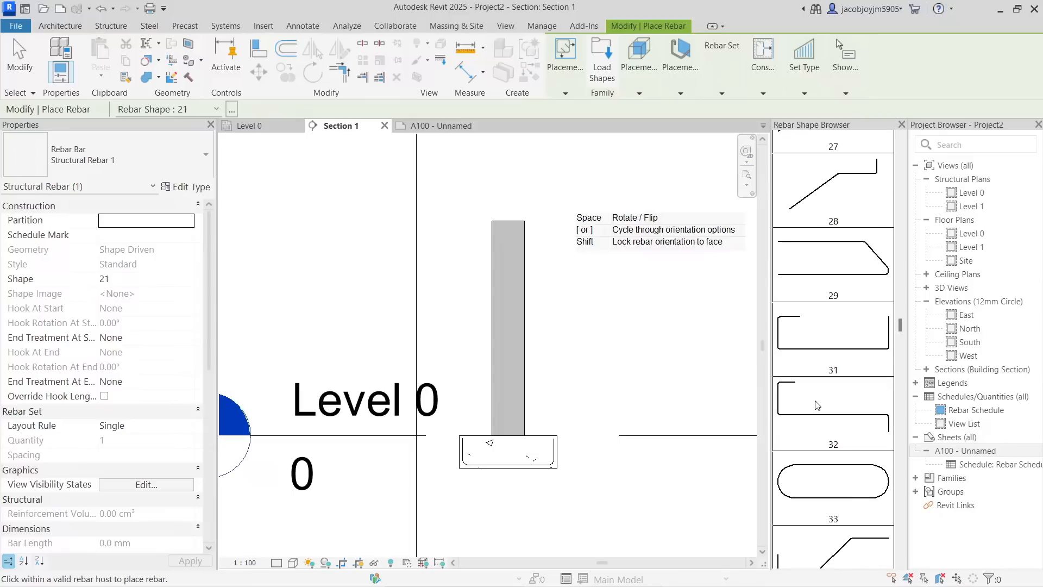
scroll(816, 405, "up", 5)
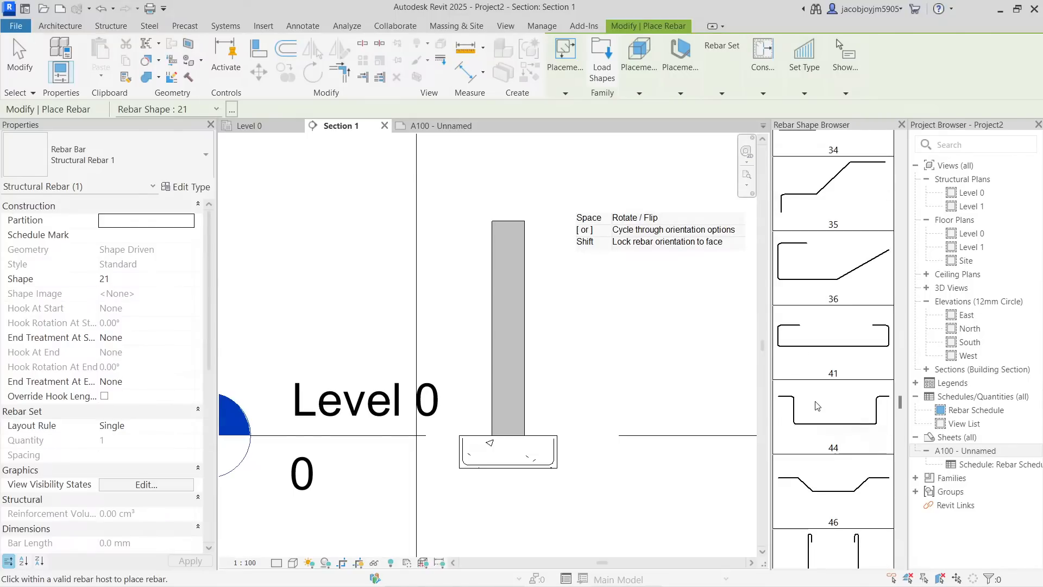
scroll(817, 405, "up", 3)
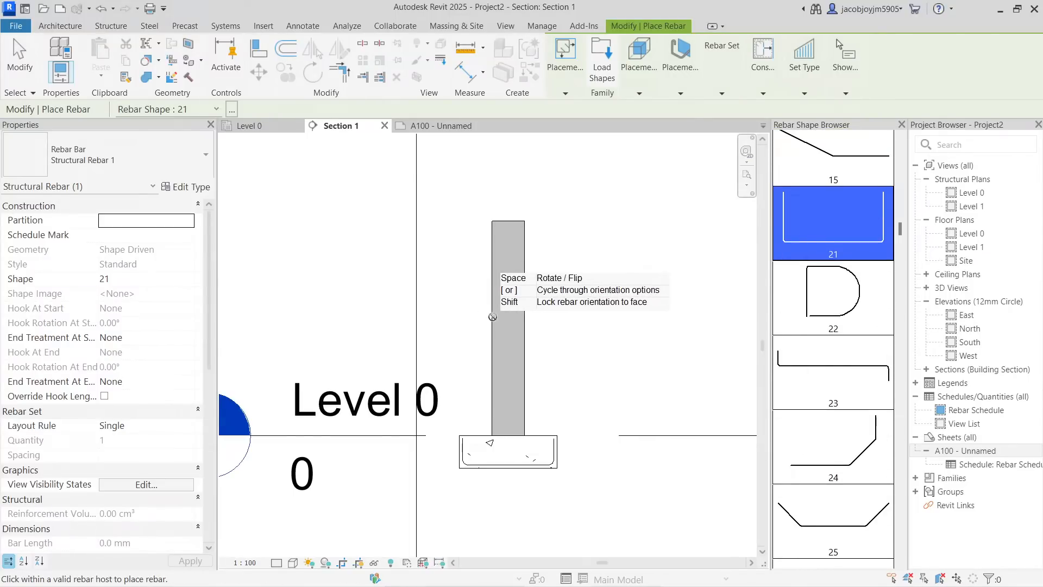
left_click(499, 320)
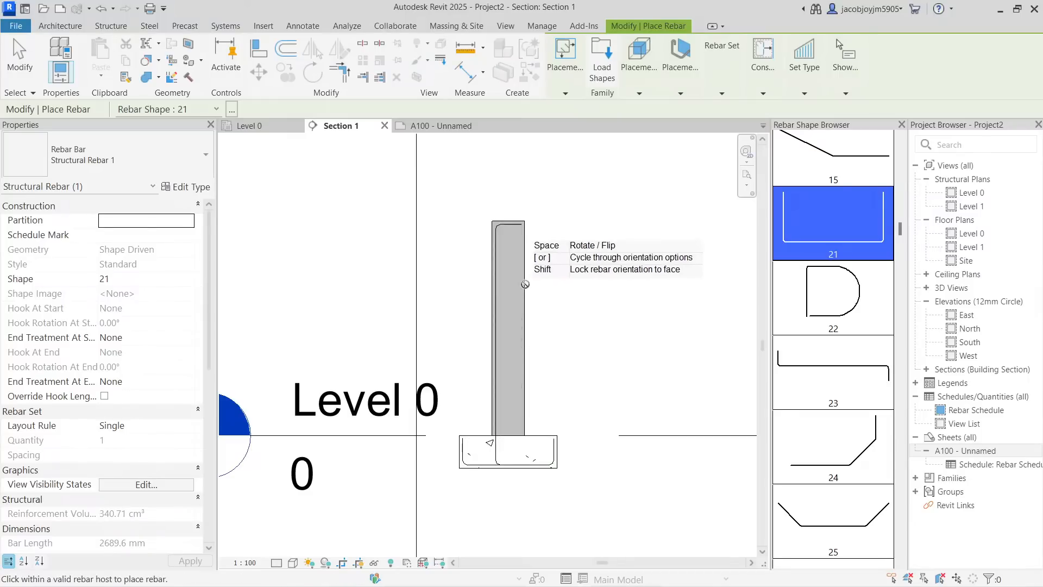
key("Escape")
Step: Edit the wall bar's sketch so its bottom leg points outward to the opposite side of the foundation, about 240 mm long
left_click(507, 231)
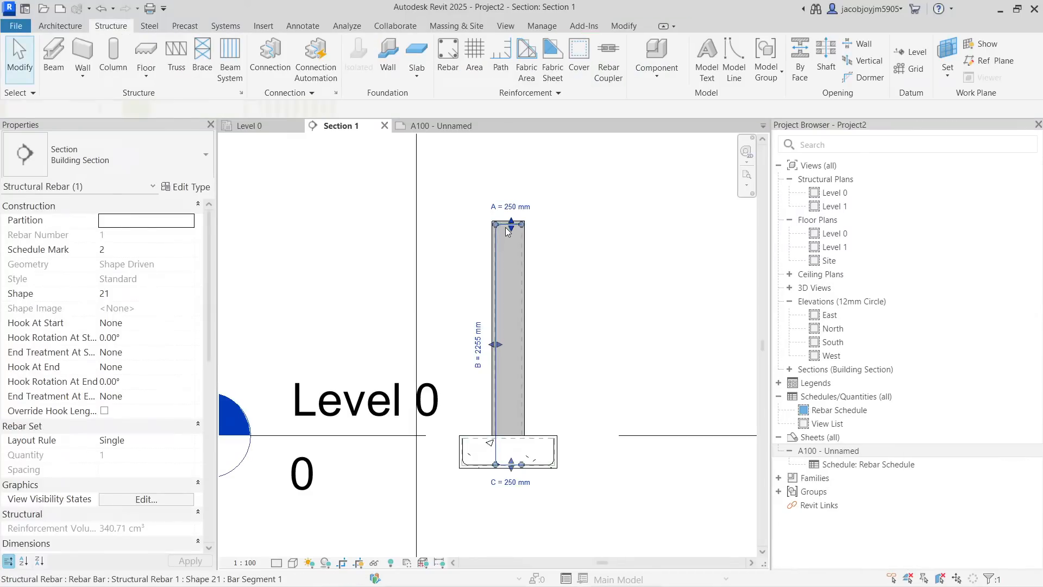
left_click(573, 80)
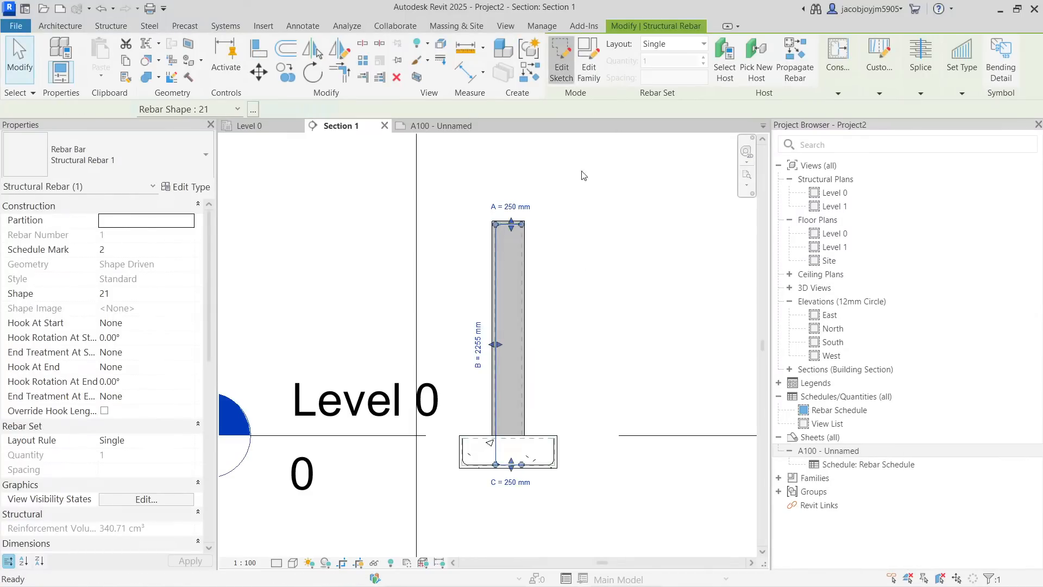
scroll(497, 478, "up", 4)
left_click(531, 462)
scroll(532, 462, "up", 1)
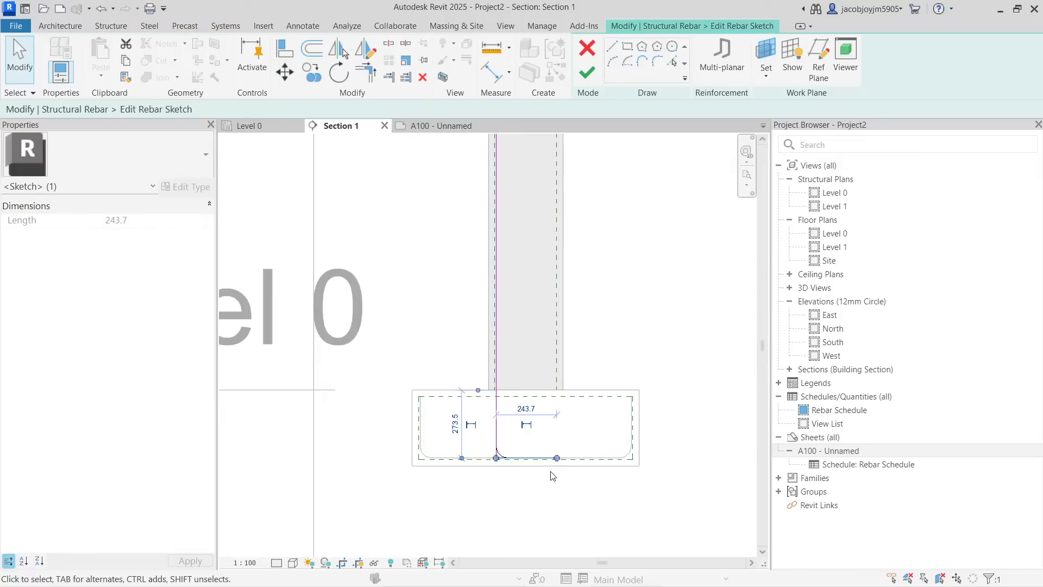
mouse_move(556, 461)
left_mouse_down()
mouse_move(440, 505)
mouse_move(436, 458)
left_mouse_up()
scroll(481, 458, "up", 1)
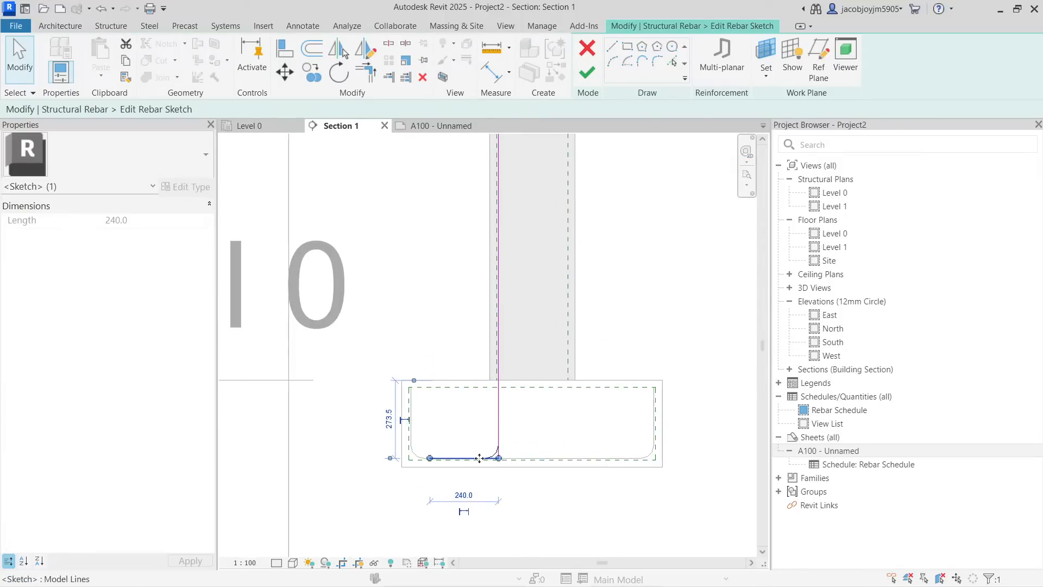
left_click(587, 71)
left_click_drag(456, 460, 459, 454)
scroll(460, 454, "down", 4)
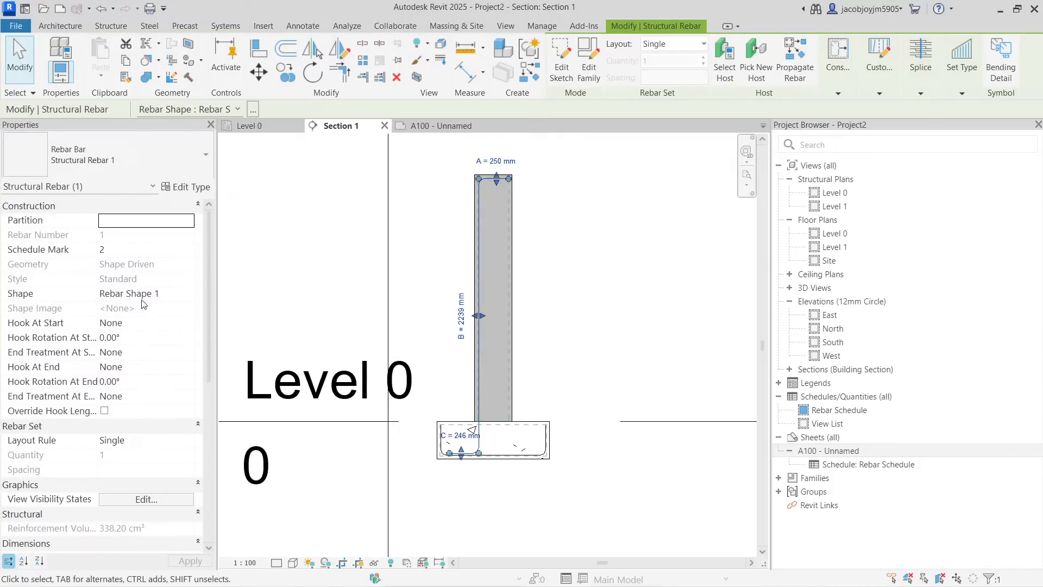
Step: Review the list of rebar shapes available for the edited wall bar without changing its shape
left_click(187, 298)
left_click(190, 298)
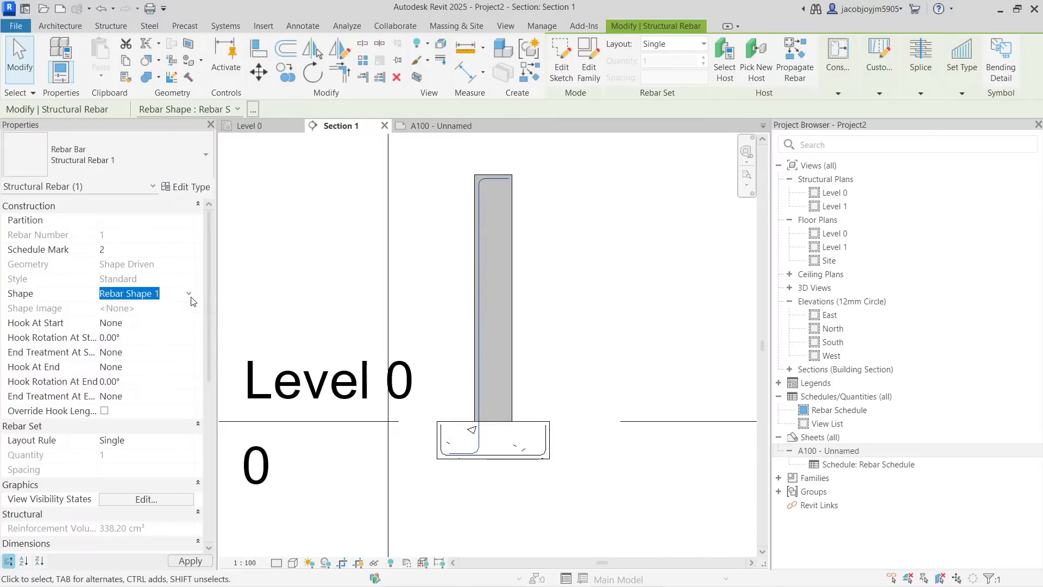
left_click(190, 299)
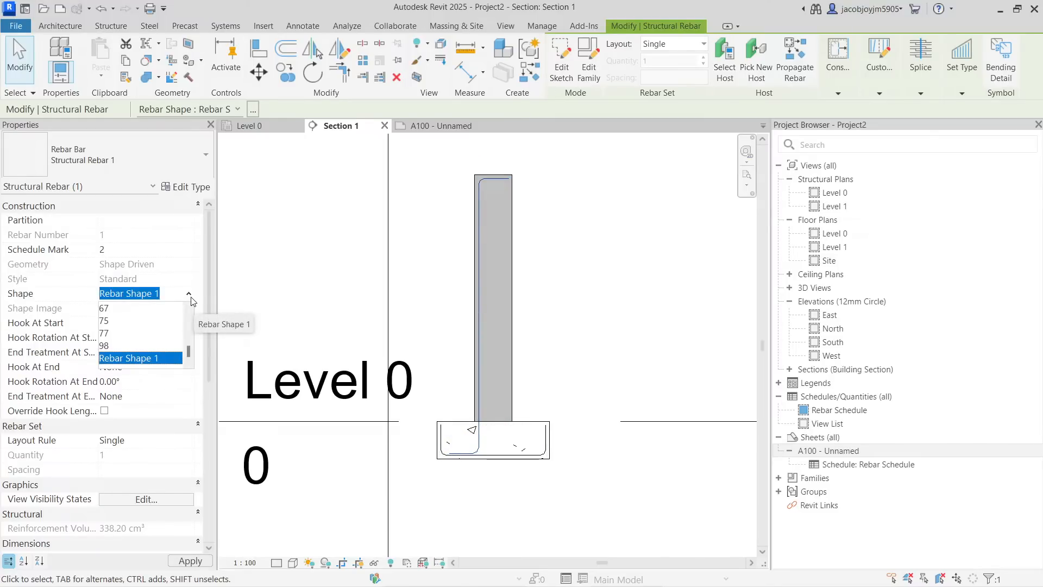
mouse_move(190, 351)
left_mouse_down()
mouse_move(188, 319)
mouse_move(189, 357)
left_mouse_up()
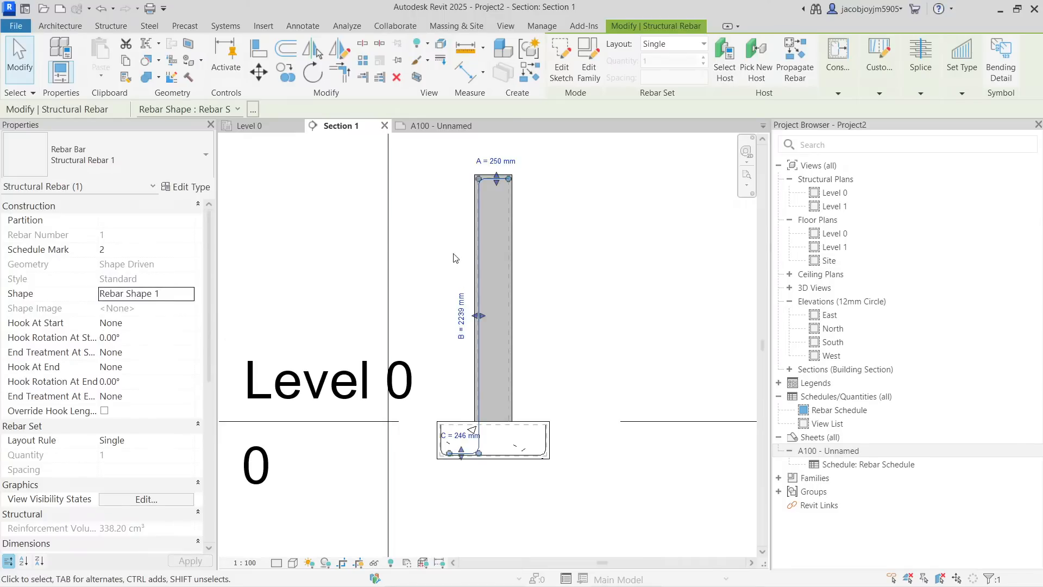
left_click(455, 258)
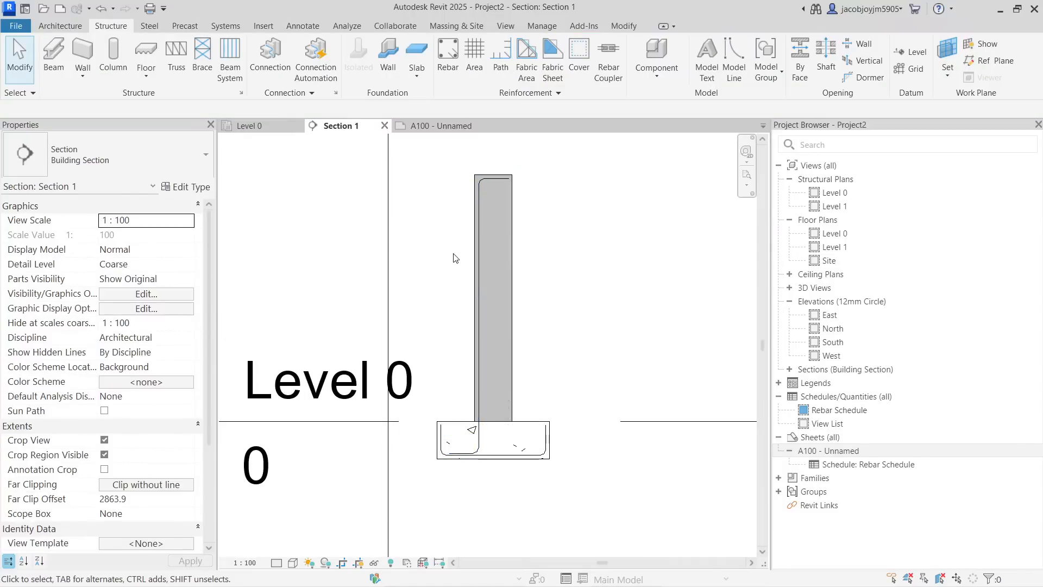
left_click(483, 197)
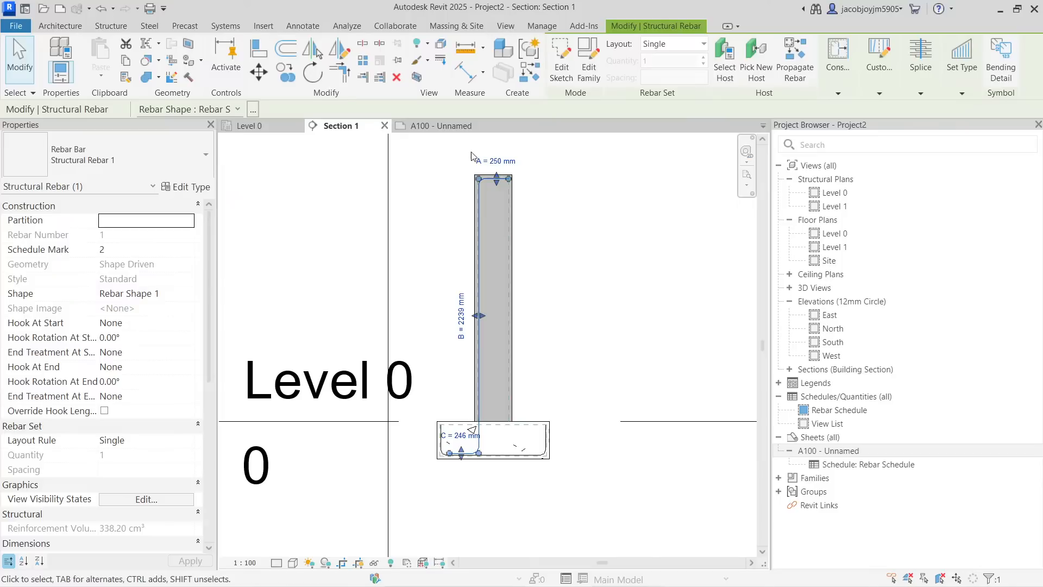
left_click(187, 109)
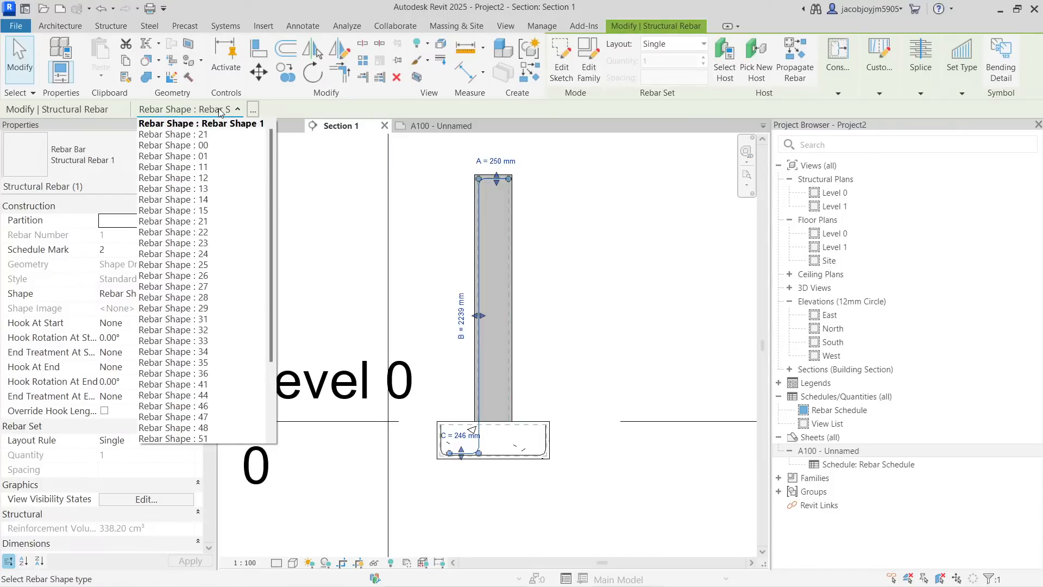
Step: Set the wall bar's layout rule to Maximum Spacing with a spacing of 200 mm
left_click(188, 440)
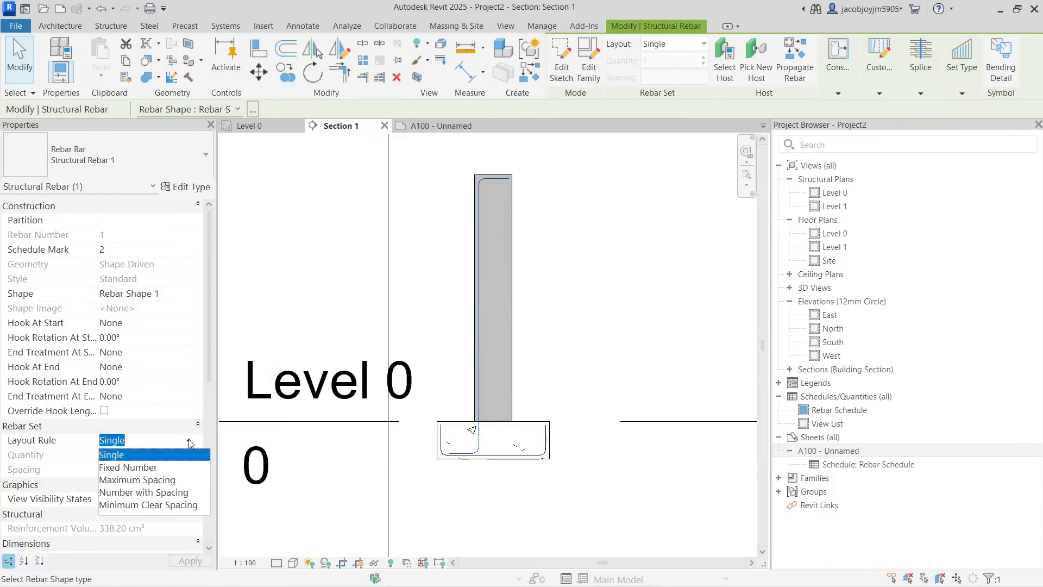
left_click(139, 481)
left_click(154, 470)
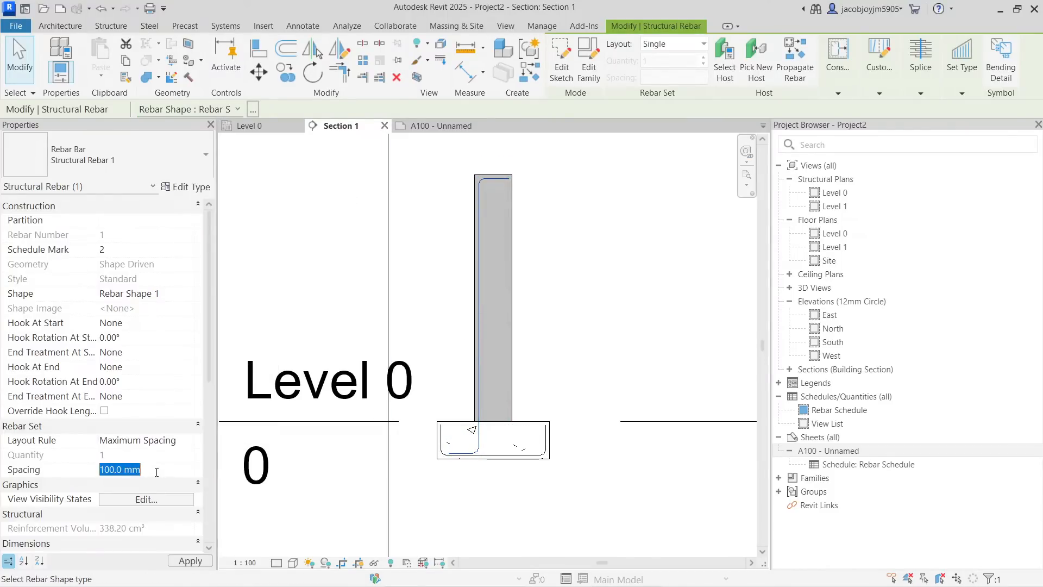
type("200")
key("Return")
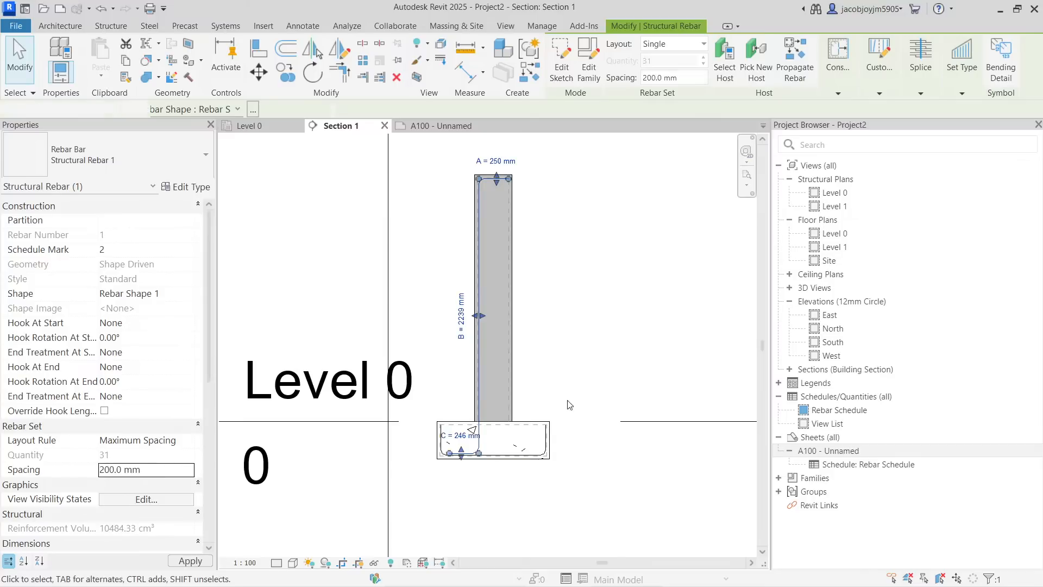
left_click(633, 403)
Step: Make the wall rebar set view unobscured in the {3D} view through its view visibility states
left_click(481, 205)
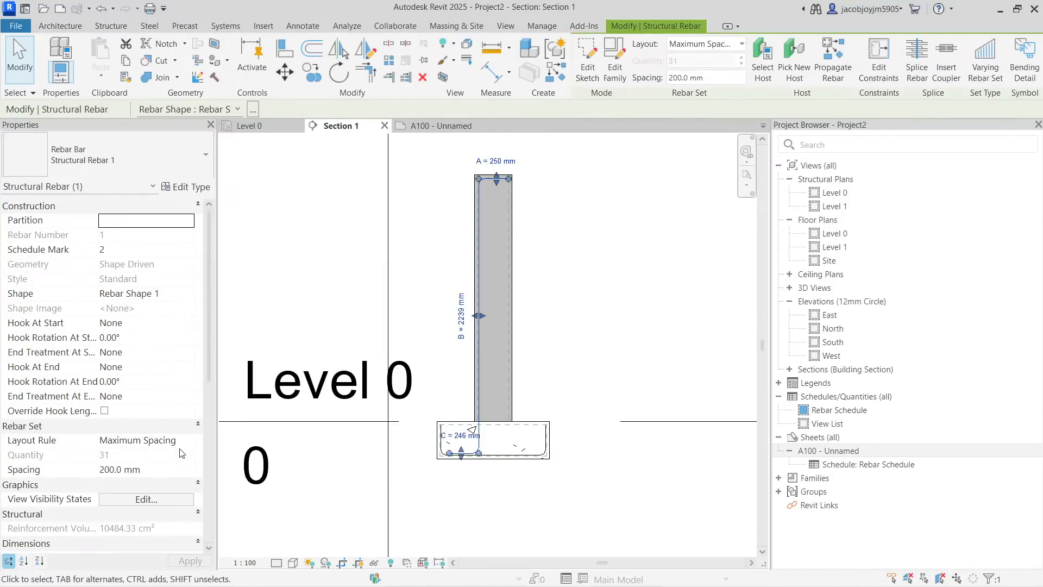
scroll(182, 453, "down", 2)
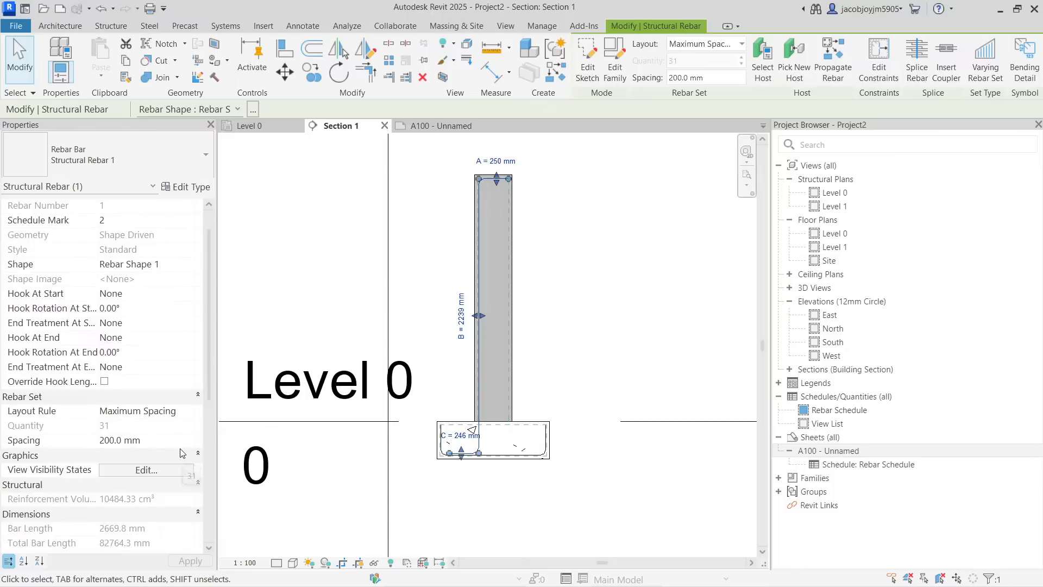
left_click(146, 469)
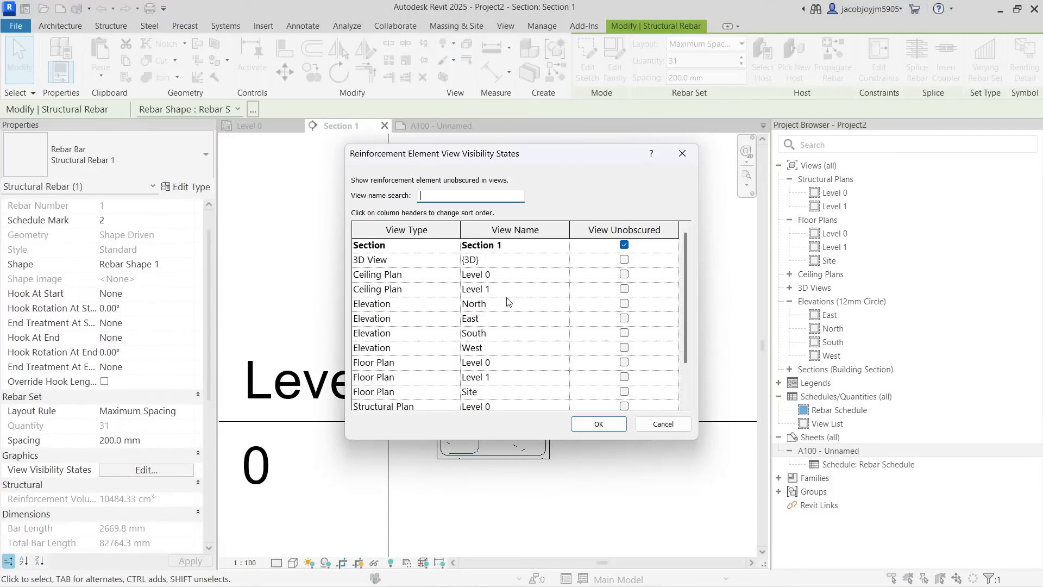
left_click(624, 260)
scroll(592, 340, "down", 1)
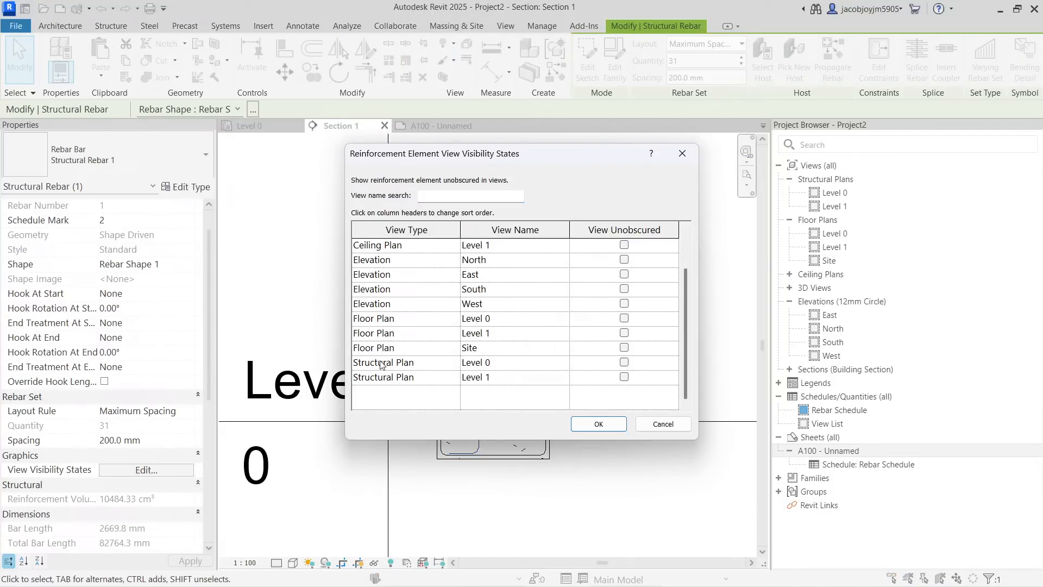
left_click(622, 421)
left_click(675, 284)
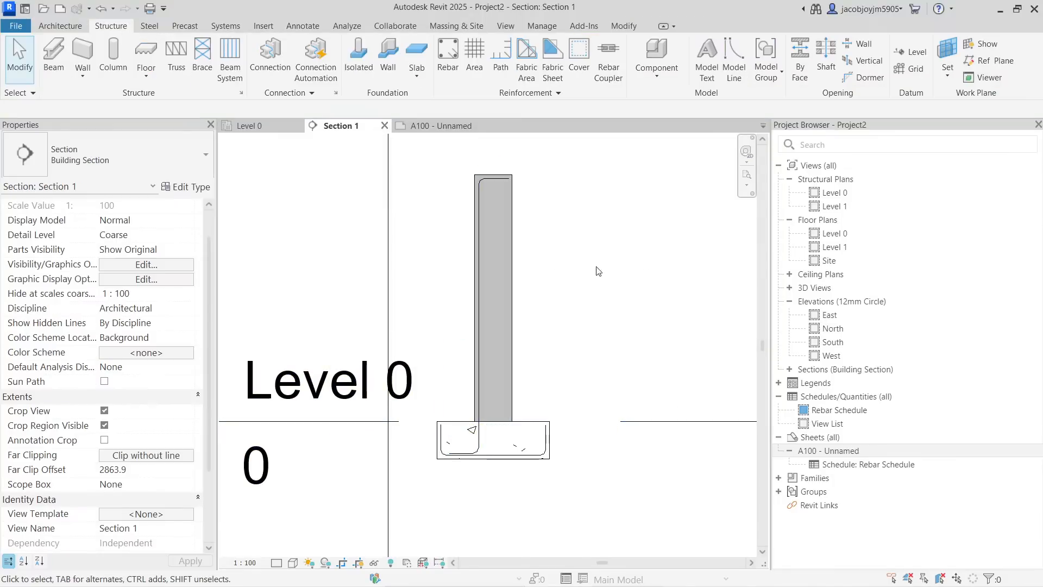
Step: Open the default 3D view and inspect the rebar set along the wall
left_click(505, 26)
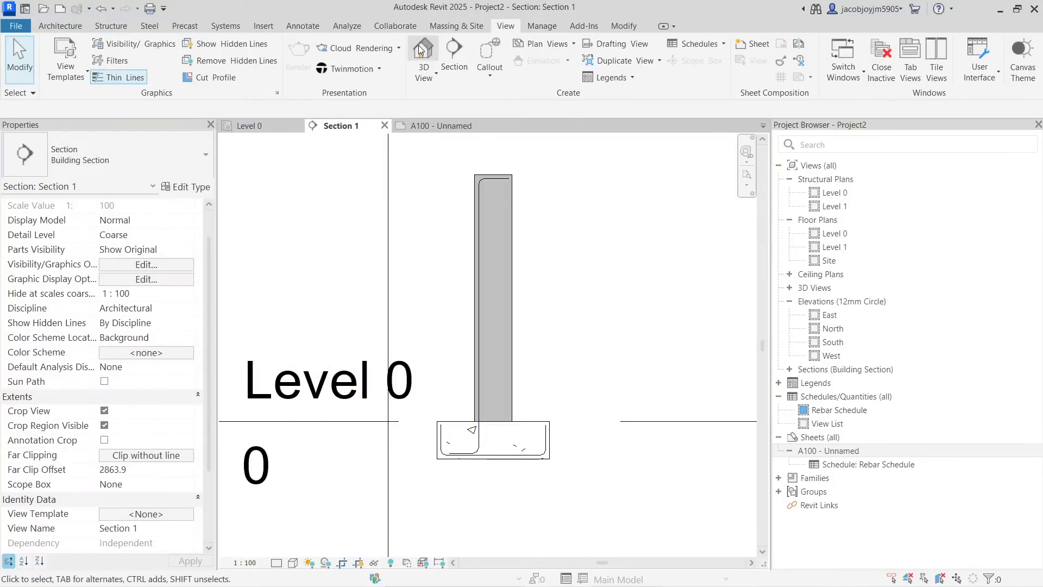
left_click(423, 54)
scroll(477, 365, "up", 2)
middle_click_drag(470, 409, 537, 383, "shift")
left_click(542, 386)
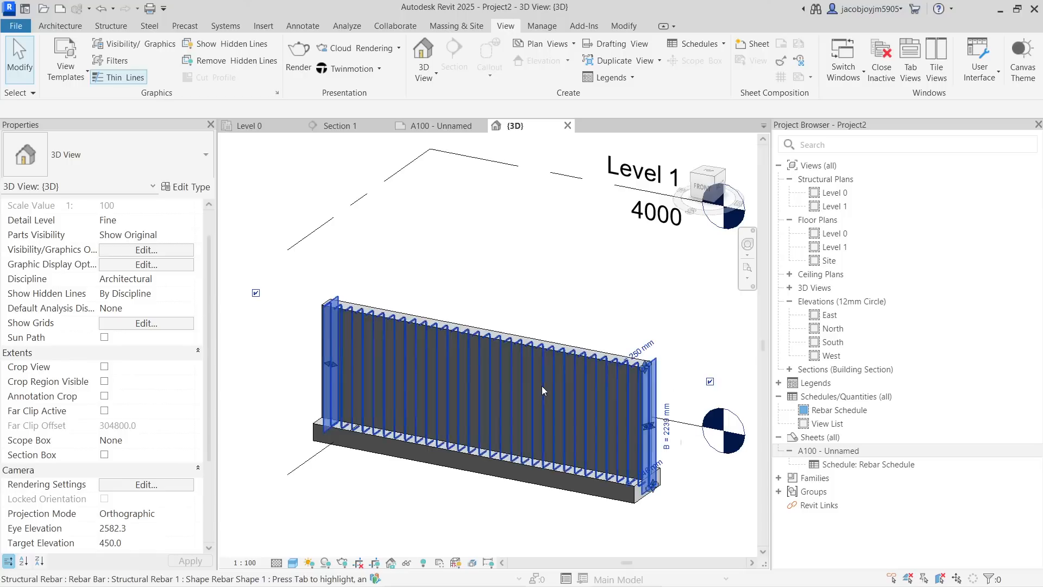
key("Escape")
Step: Open sheet A100 and examine the wall rebar's row in the rebar schedule, including its bending detail and host category
double_click(828, 450)
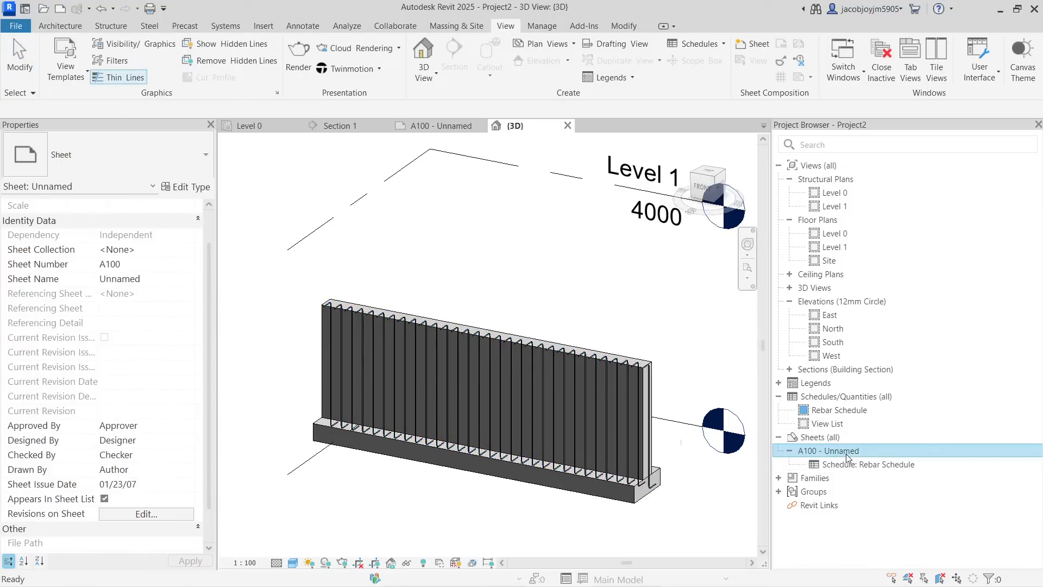
scroll(434, 296, "down", 1)
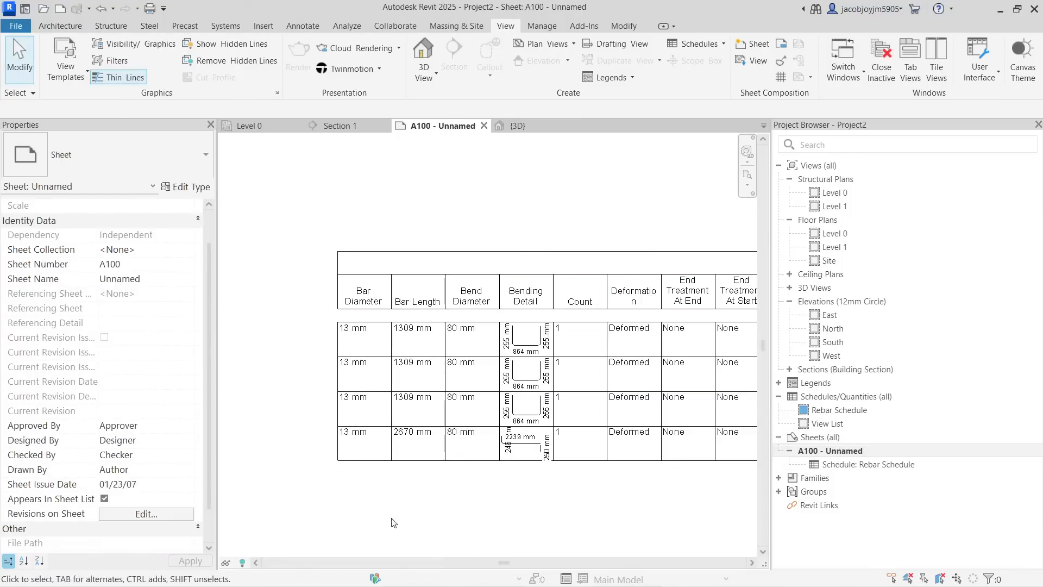
scroll(497, 497, "up", 1)
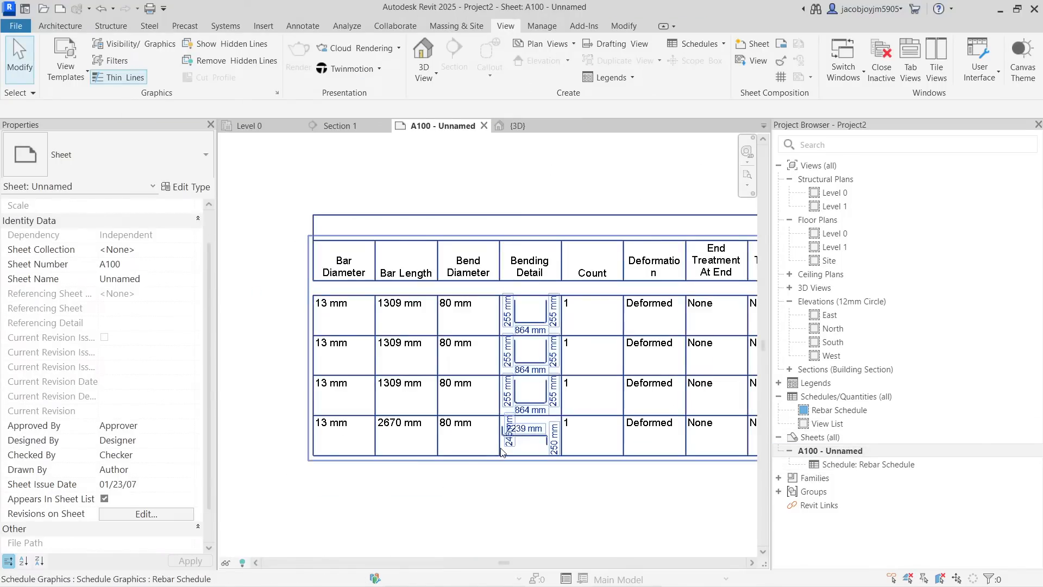
scroll(374, 431, "down", 3)
middle_click_drag(658, 434, 429, 410)
scroll(445, 414, "down", 1)
middle_click_drag(658, 422, 489, 418)
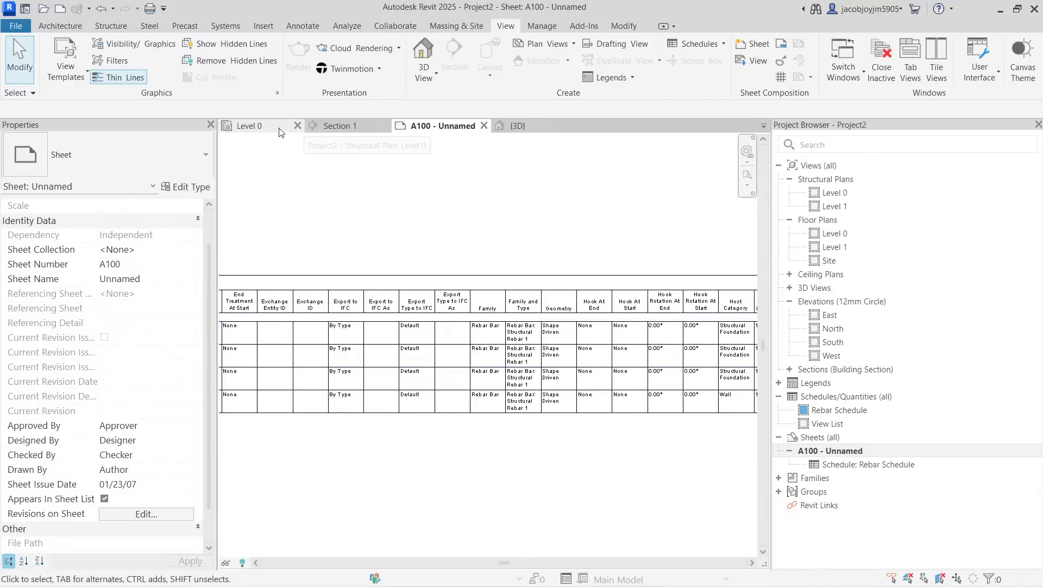
Step: Open the {3D} view, orient it to the front, and inspect the wall rebar set's sketch without editing it
left_click(517, 126)
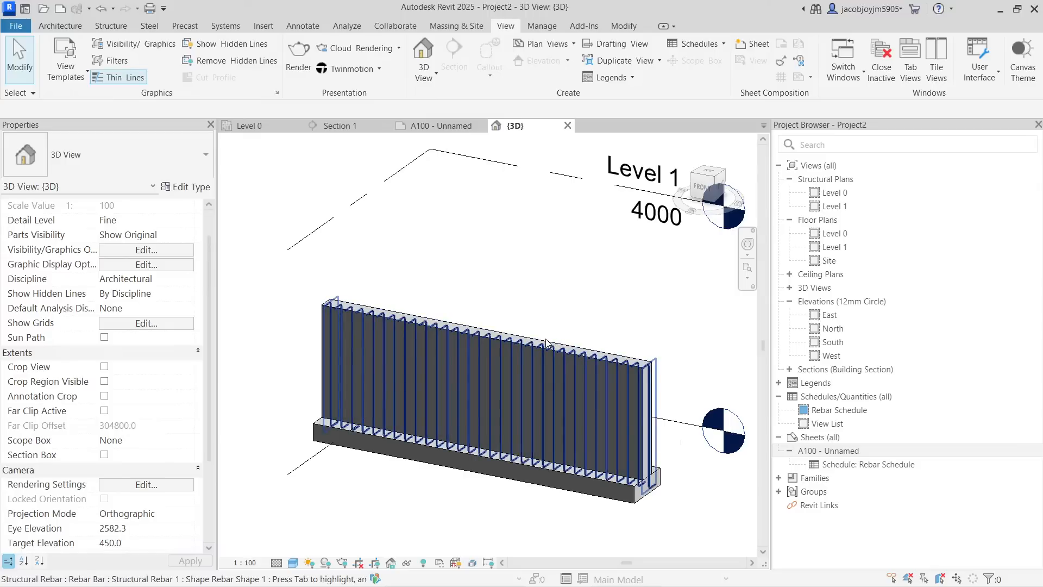
left_click(526, 351)
left_click(701, 194)
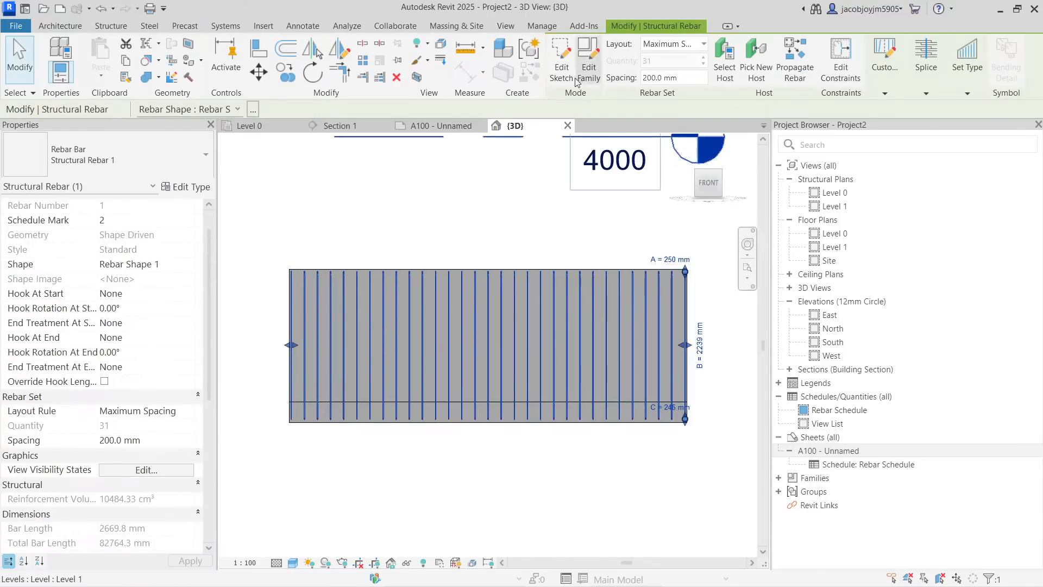
left_click(561, 60)
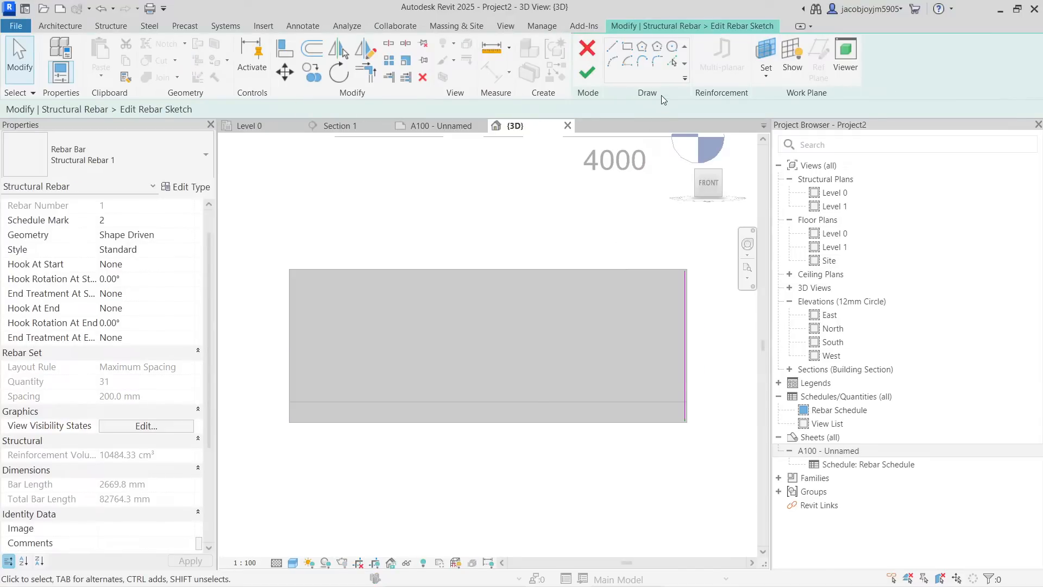
left_click(586, 72)
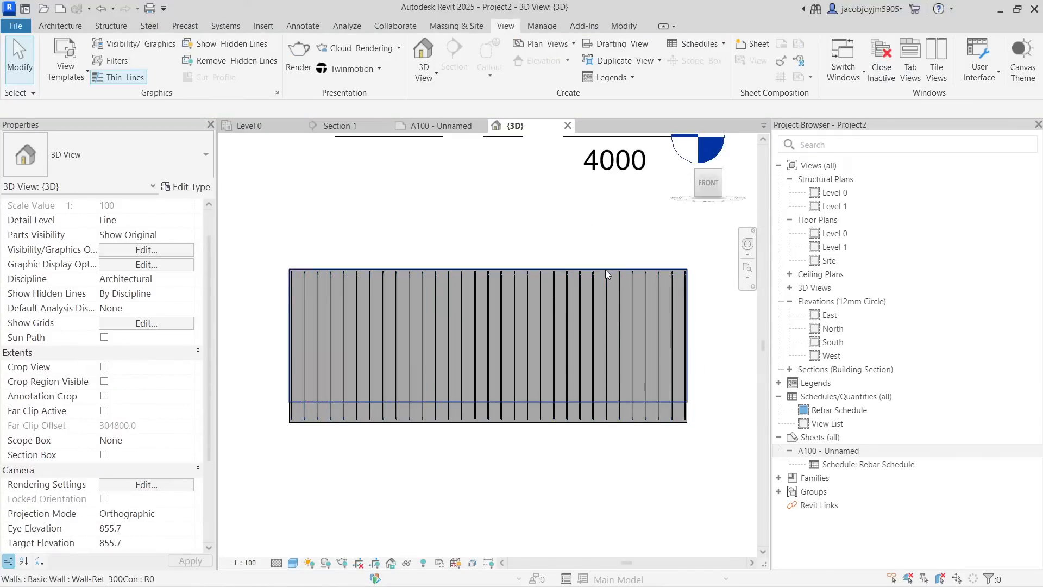
Step: Edit the wall's profile by sketching a sloped line from the end edge's midpoint to the top edge's midpoint
left_click(606, 272)
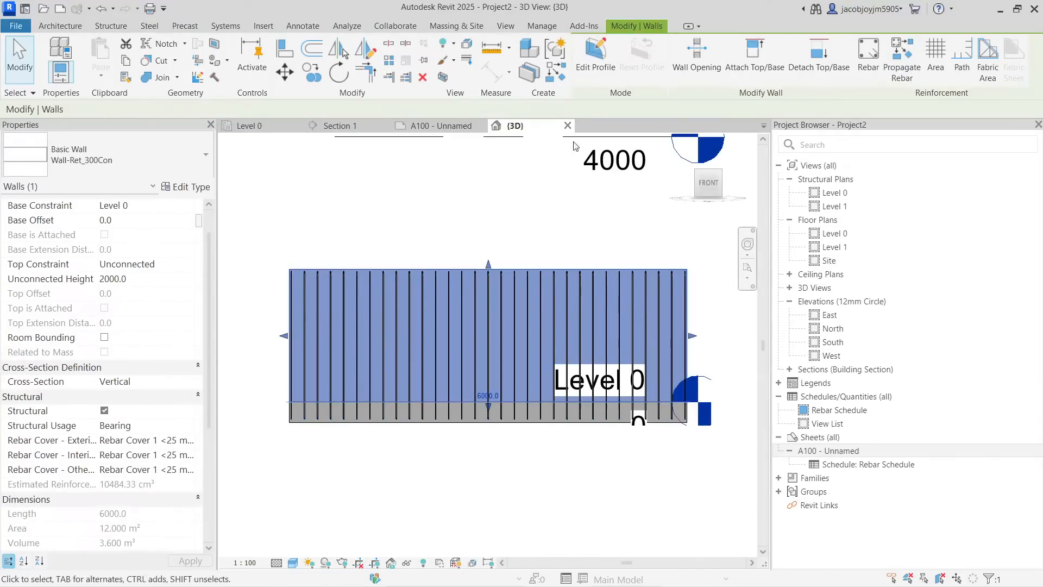
left_click(595, 54)
left_click(611, 47)
left_click(686, 335)
left_click(487, 268)
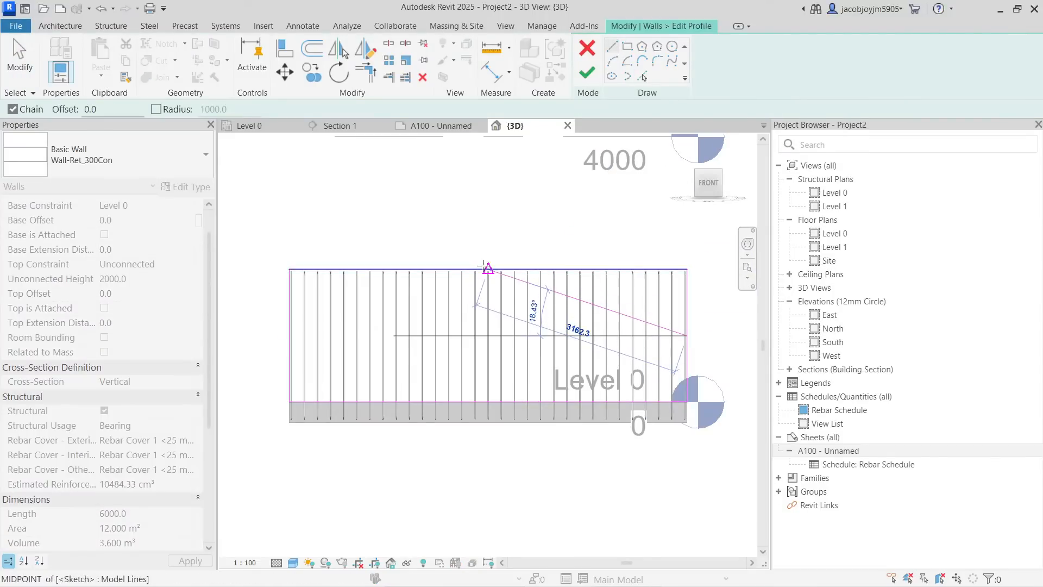
Step: Trim the wall profile's top and end edges to the sloped line and finish the profile edit
key("Escape")
key("Escape")
key("t")
key("r")
left_click(469, 270)
left_click(506, 275)
left_click(681, 330)
left_click(687, 355)
left_click(586, 73)
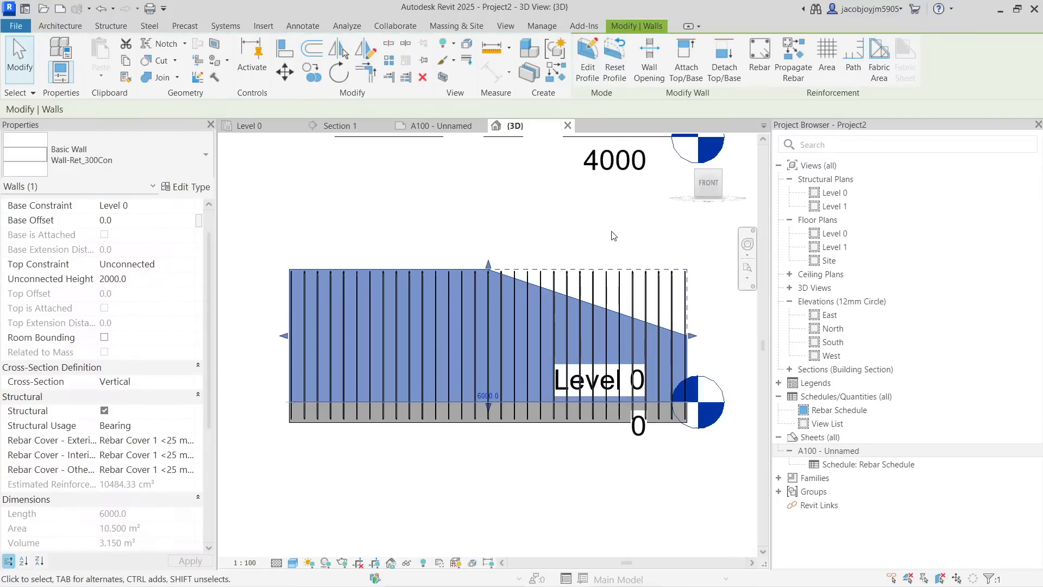
Step: Convert the wall rebar set to a varying rebar set
left_click(612, 232)
left_click(624, 275)
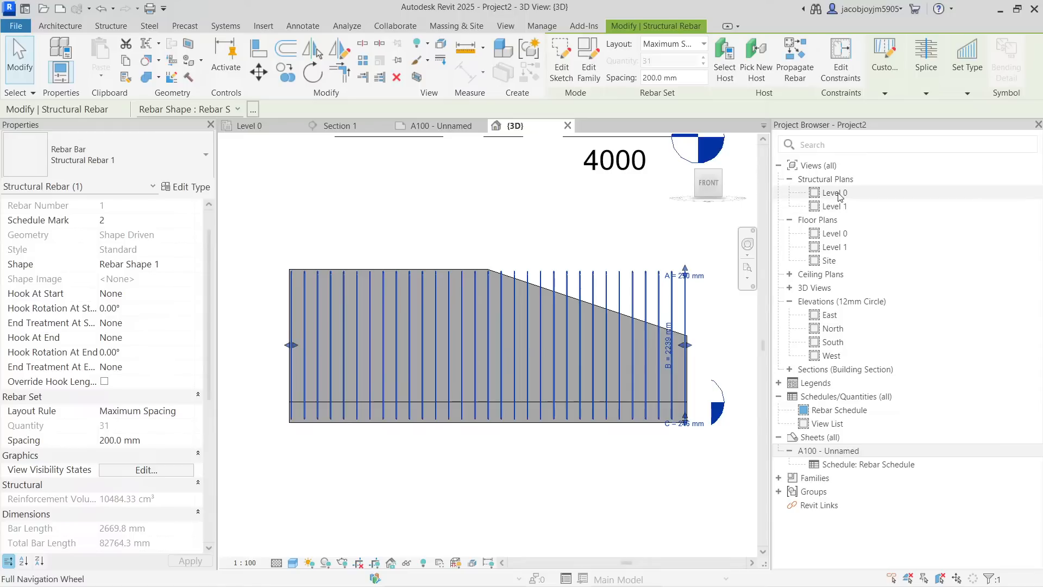
left_click(965, 85)
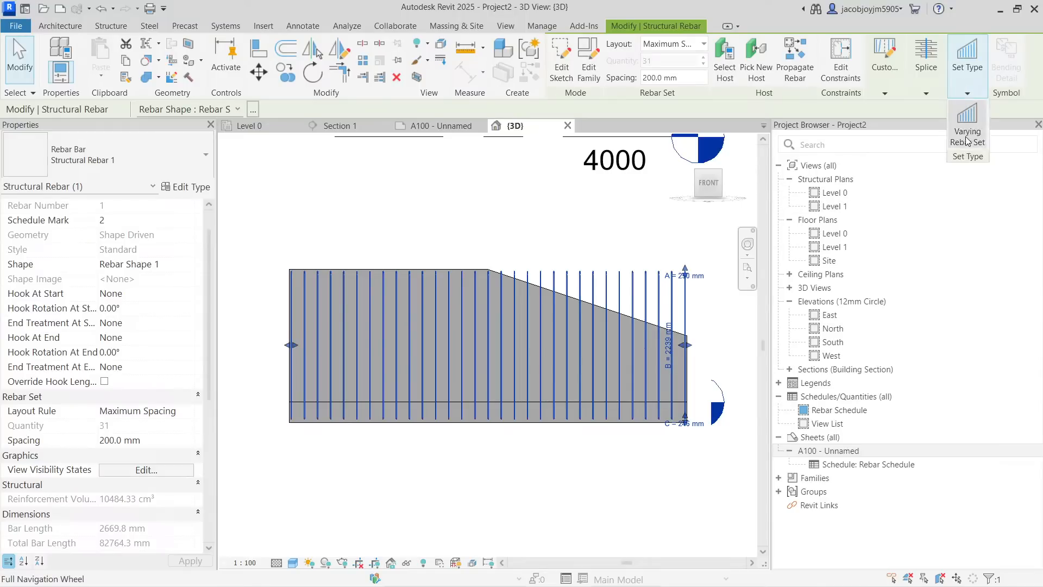
left_click(568, 259)
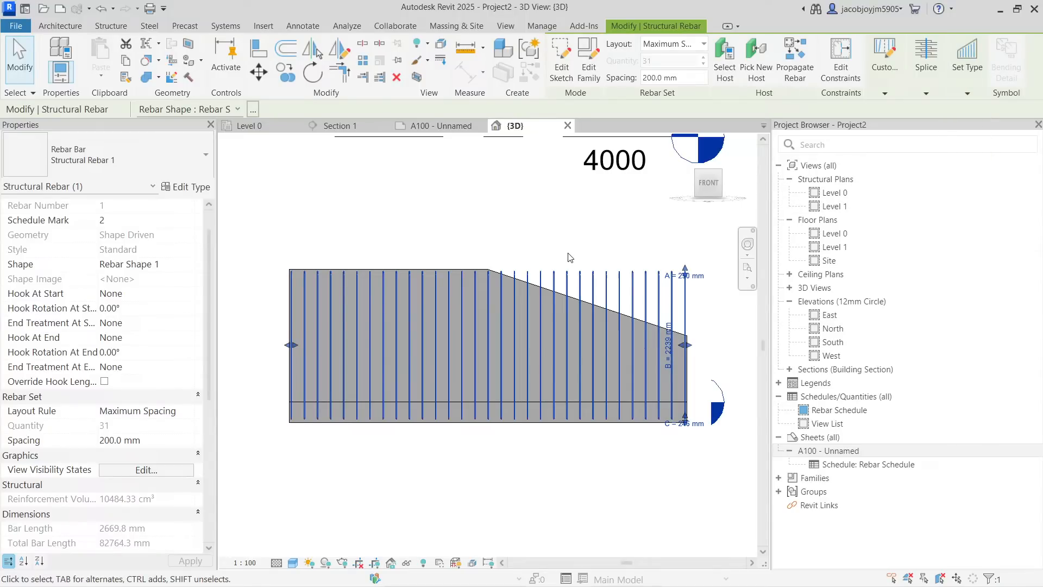
Step: Lower the end bar's top toward the wall's sloped edge and shorten the rebar set to cover only the sloped half
left_click_drag(685, 275, 684, 321)
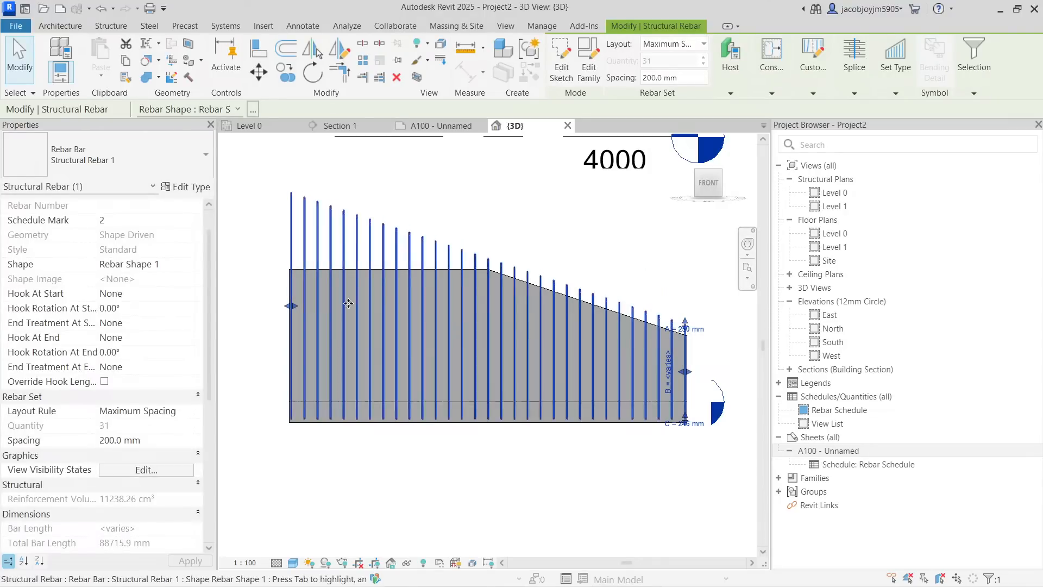
left_click_drag(467, 335, 491, 341)
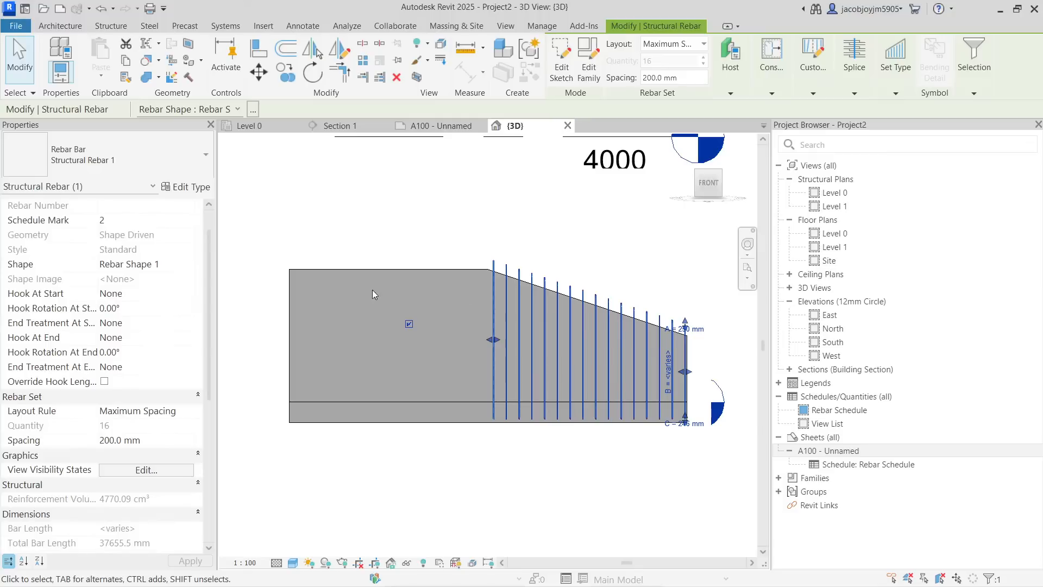
scroll(682, 323, "up", 5)
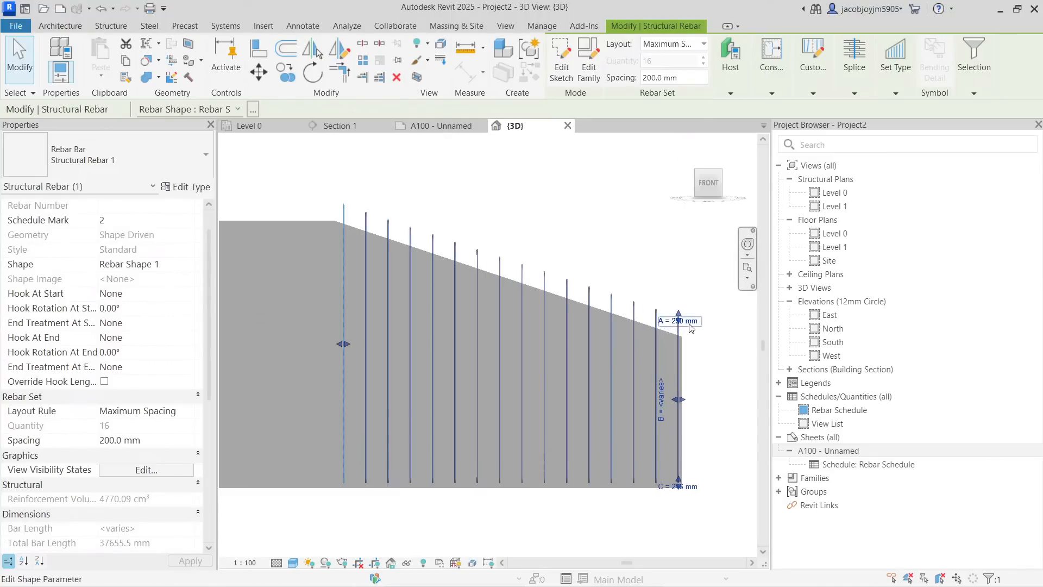
Step: Lower the top of the varying rebar set so its bars stay just inside the wall's sloped top edge
left_click_drag(683, 324, 675, 352)
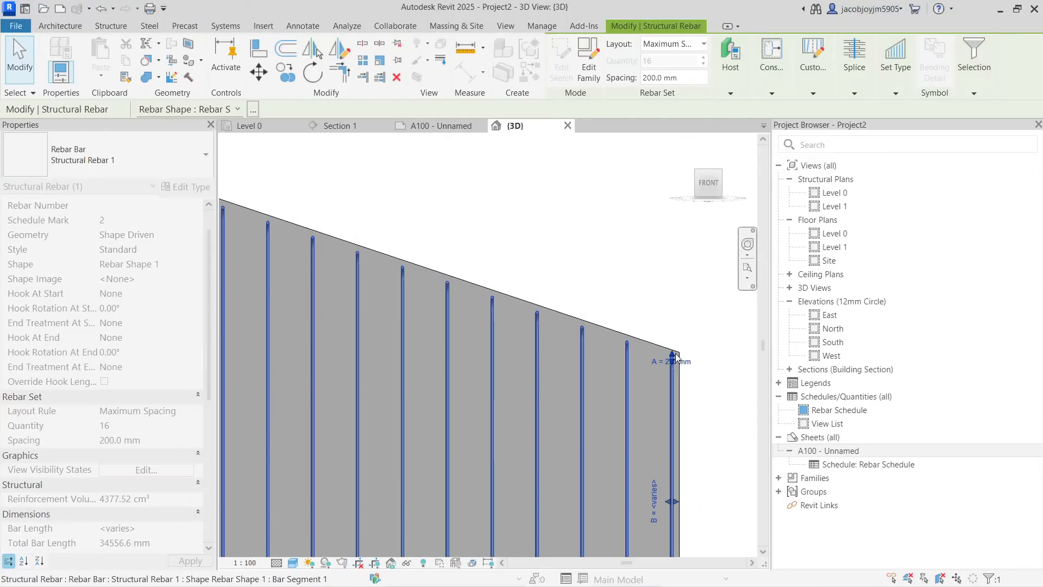
scroll(647, 288, "down", 3)
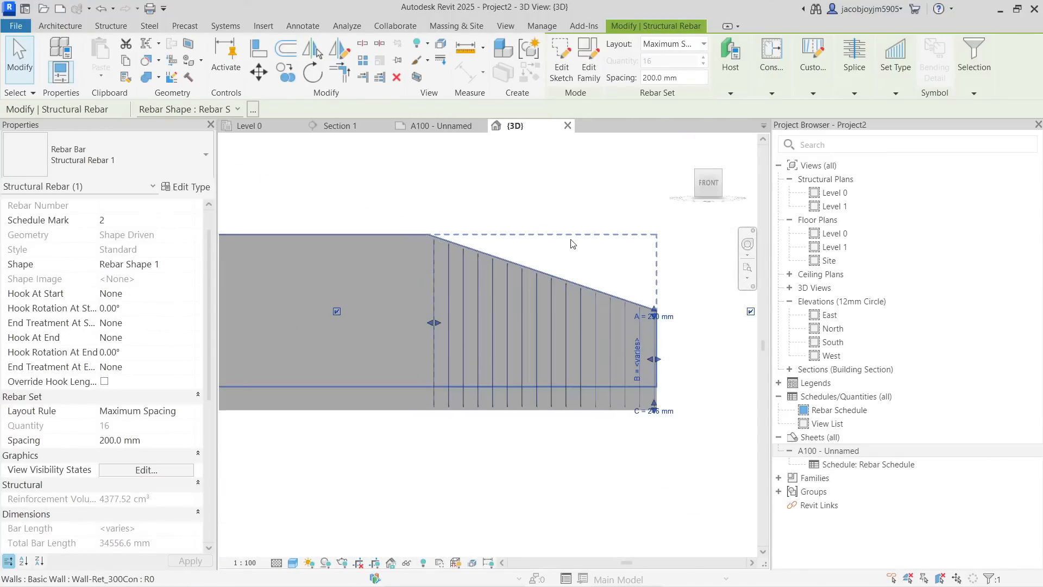
scroll(546, 277, "down", 1)
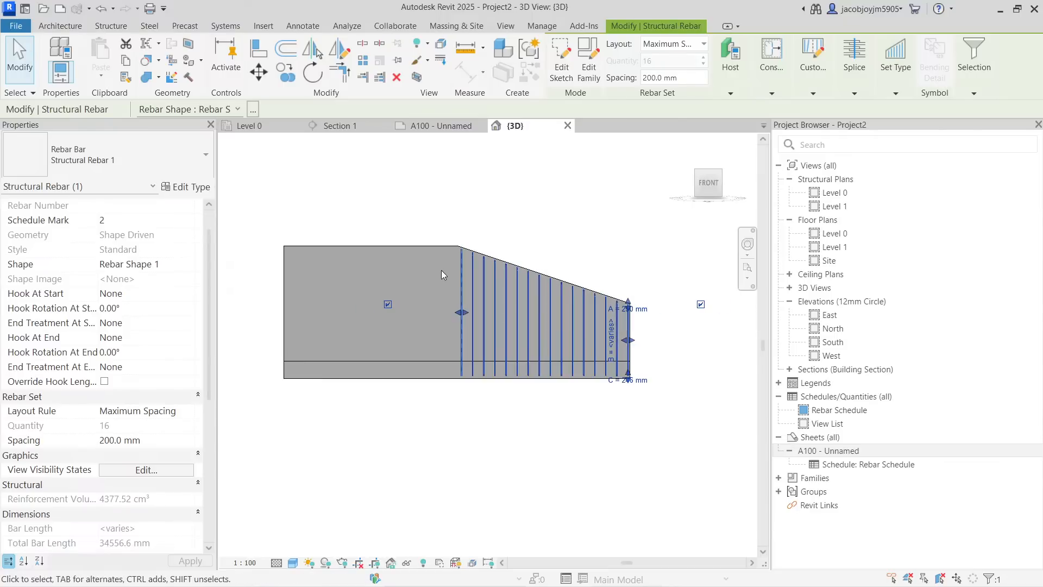
Step: Copy the varying rebar set 1200 mm horizontally toward the flat-topped part of the wall
left_click(287, 73)
left_click(427, 246)
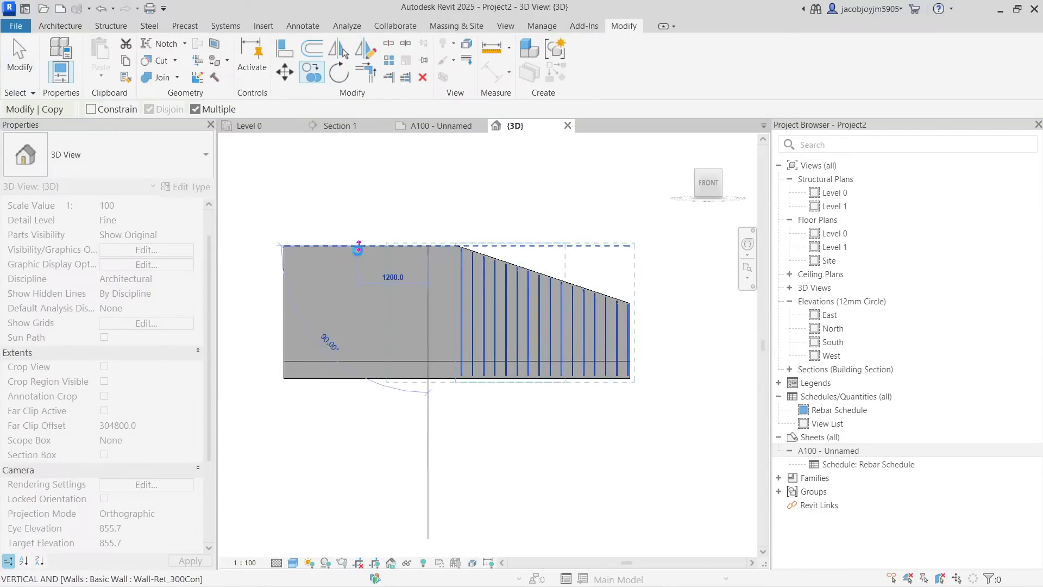
left_click(359, 251)
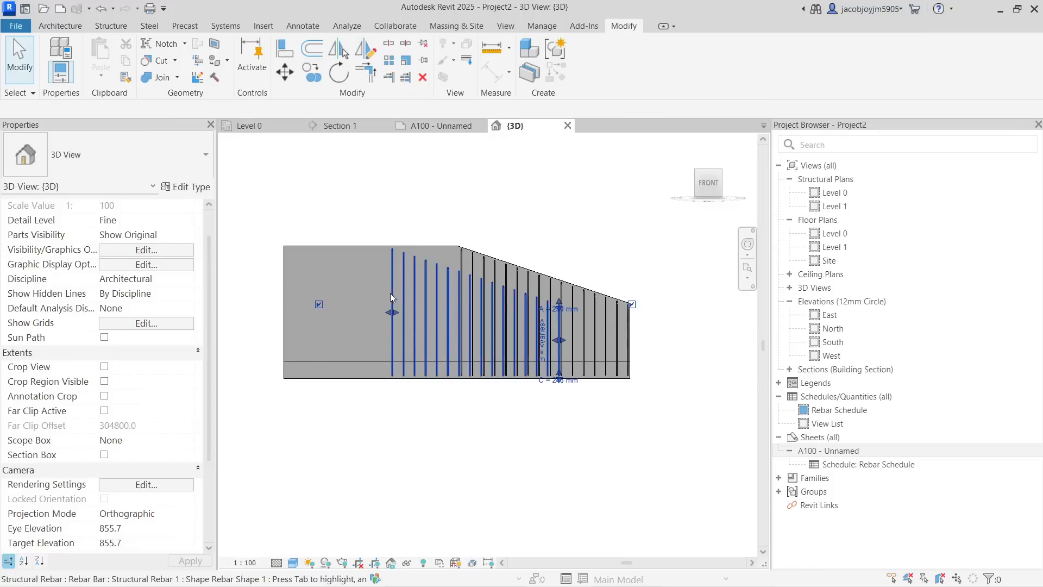
Step: Reshape the copied rebar set to full wall height, spanning from the start of the slope to the far end of the flat-topped part
left_click(542, 343)
left_click_drag(560, 340, 454, 322)
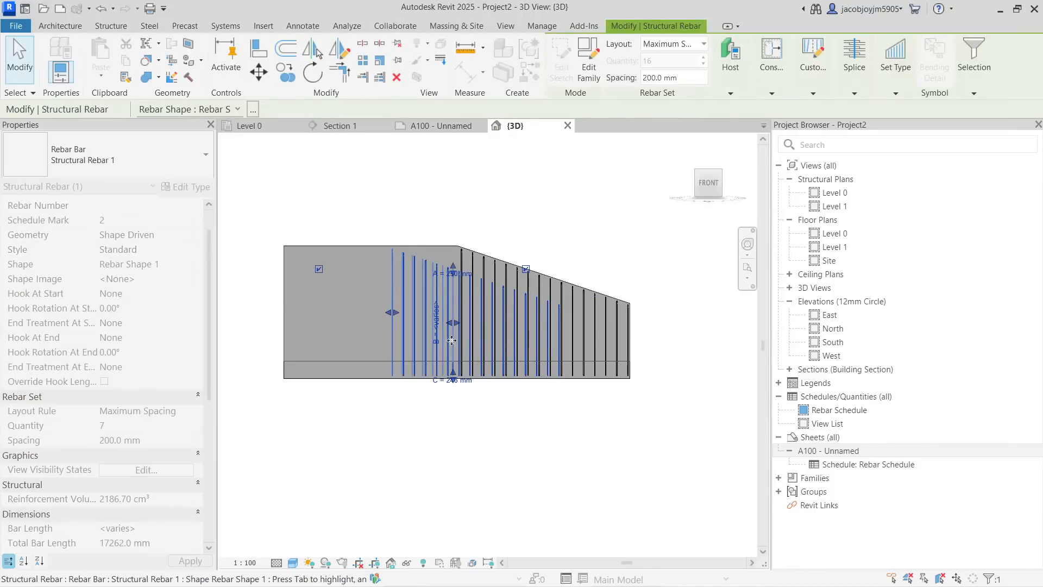
mouse_move(454, 270)
left_mouse_down()
mouse_move(453, 199)
mouse_move(452, 263)
left_mouse_up()
left_click_drag(392, 311, 283, 312)
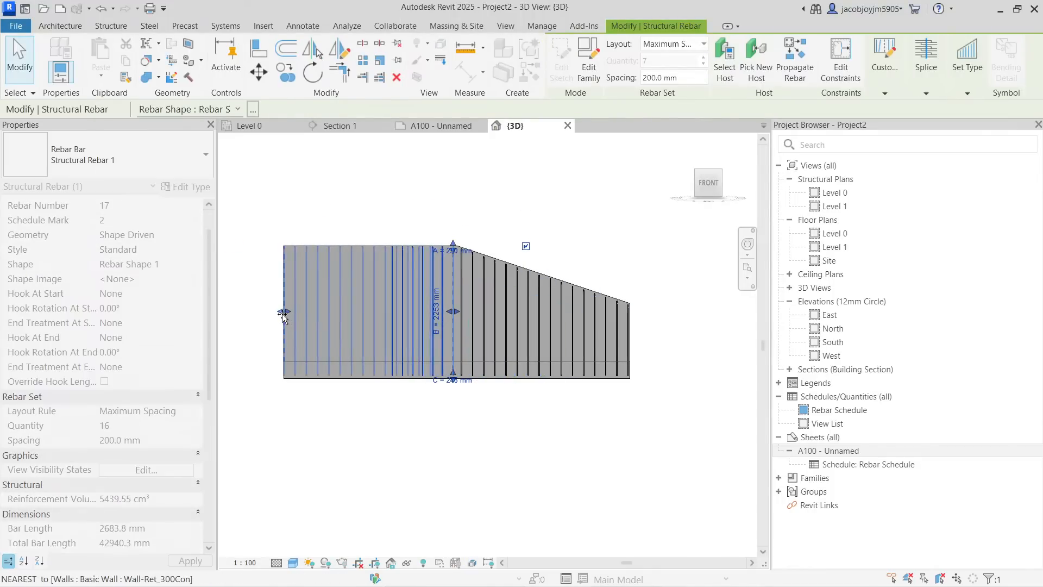
Step: Extend the varying rebar set to the last bar of the full-height set at the start of the slope
scroll(452, 316, "up", 3)
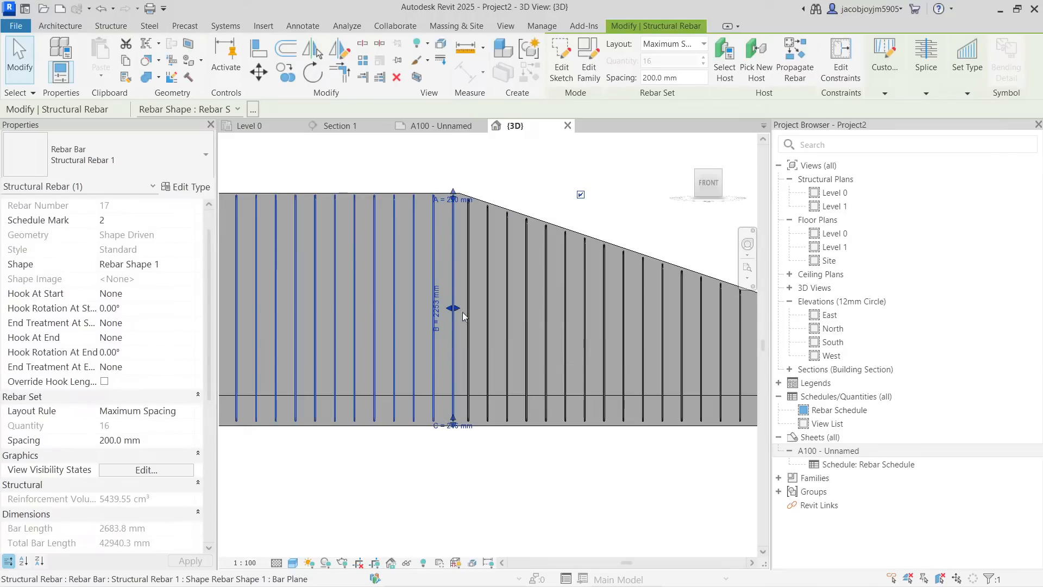
left_click(466, 312)
scroll(465, 312, "up", 2)
left_click_drag(469, 310, 451, 310)
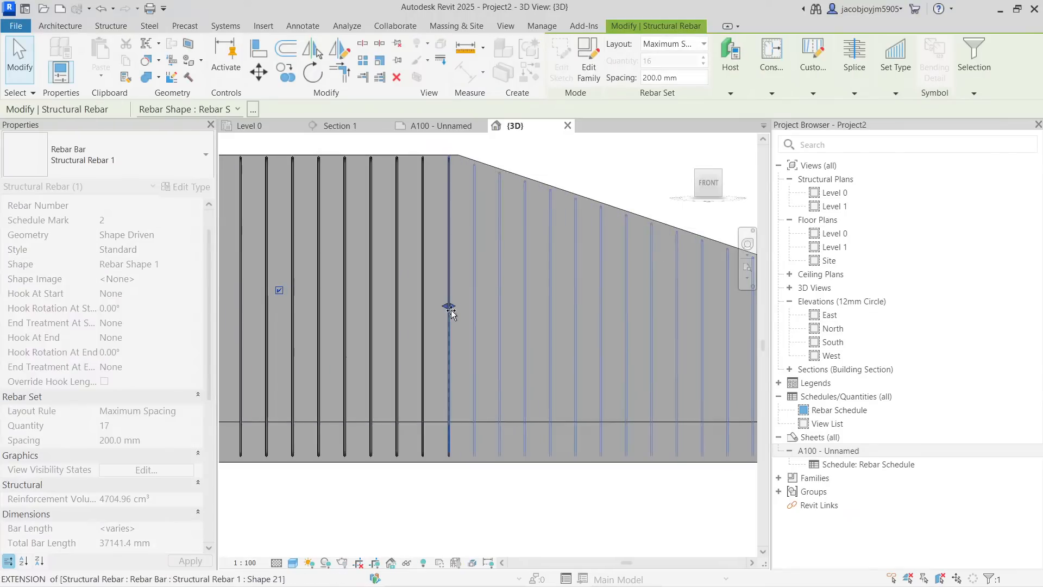
Step: Exclude the varying set's end bar where it overlaps the full-height set's last bar
scroll(456, 312, "down", 3)
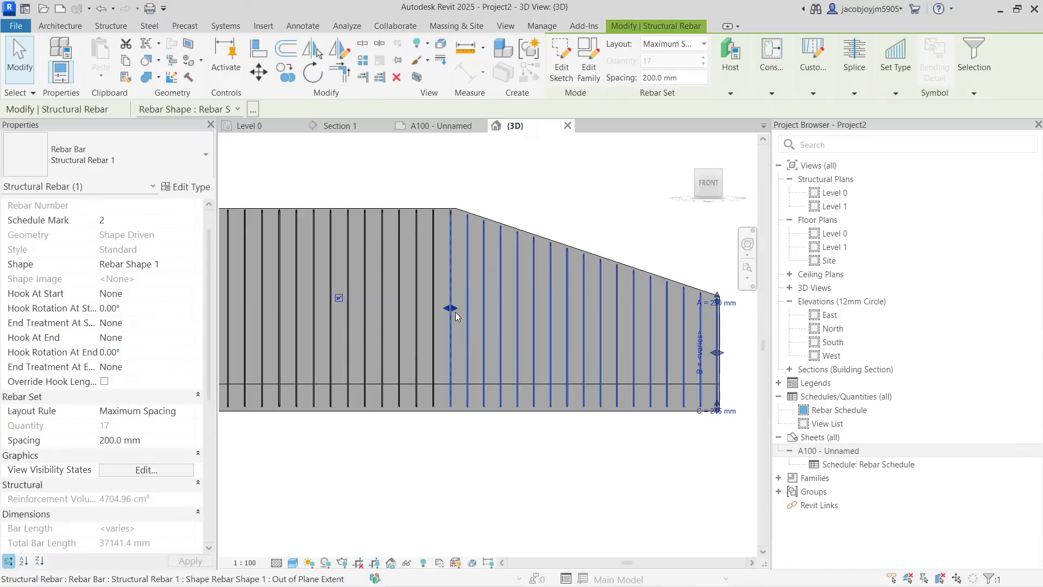
left_click(354, 300)
key("Escape")
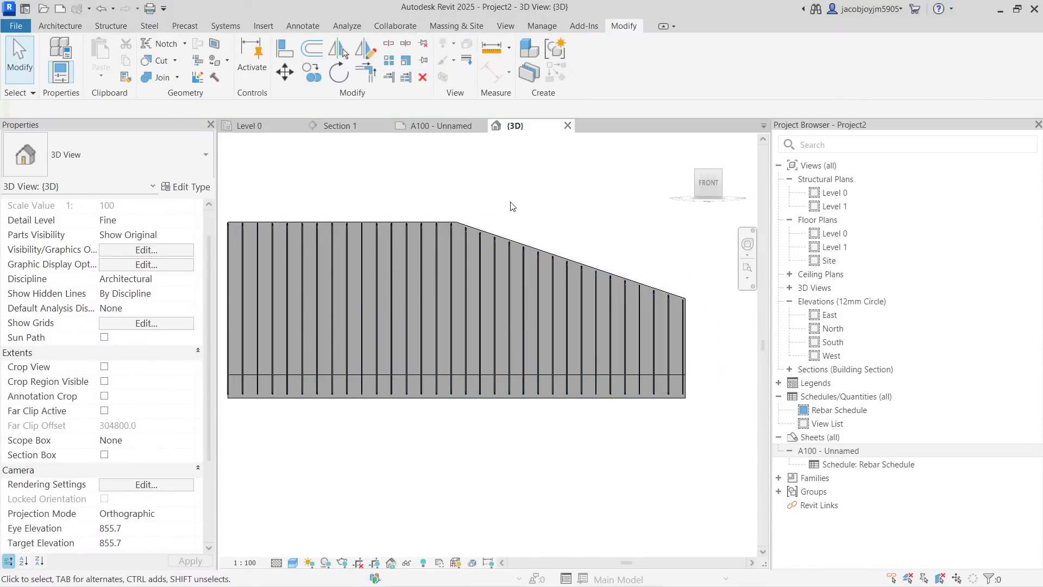
left_click(465, 266)
left_click(448, 264)
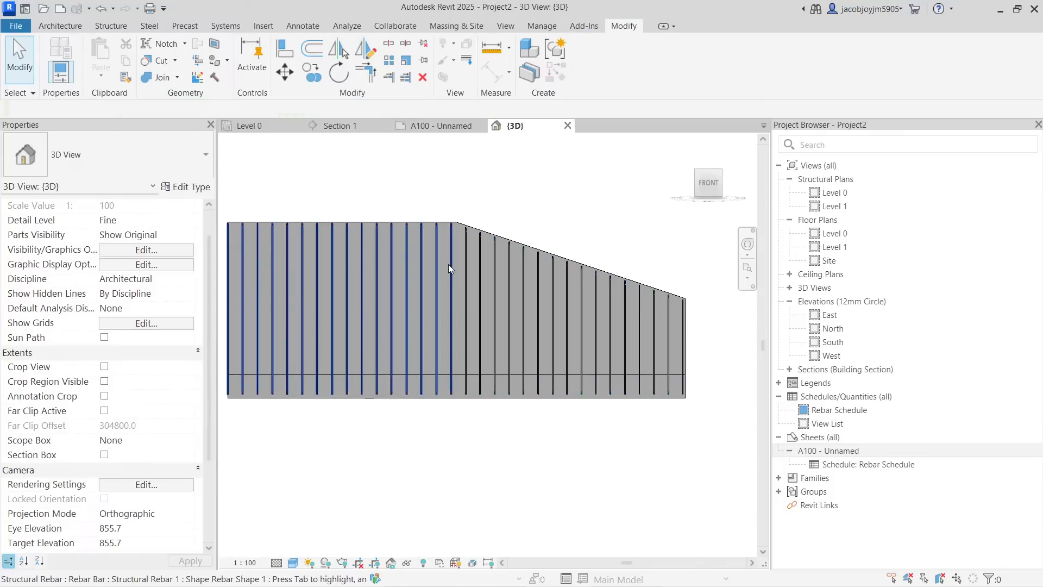
key("Escape")
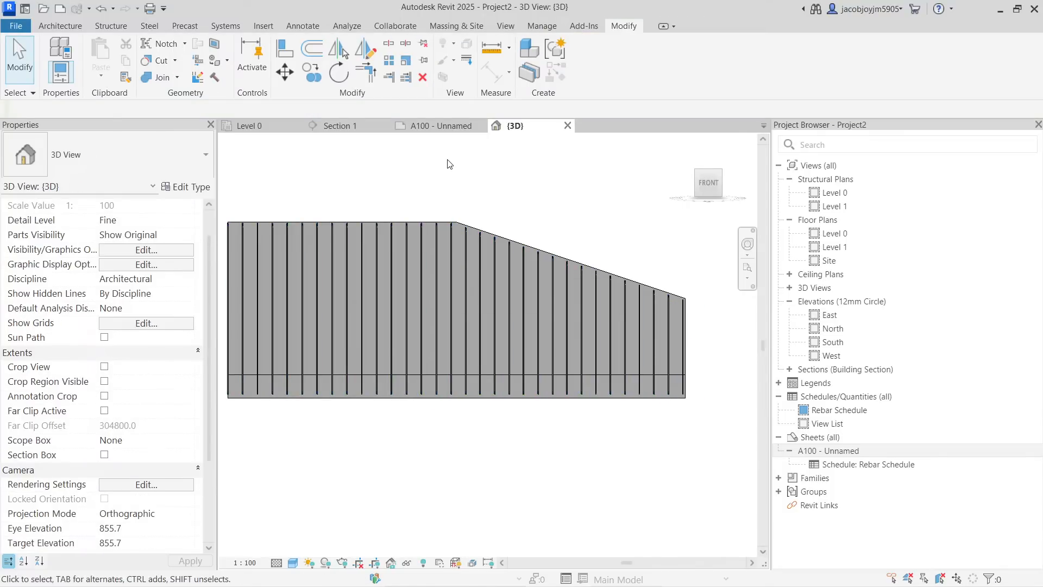
Step: Examine the bar diameters, lengths and bending shapes in the rebar schedule on sheet A100
left_click(441, 126)
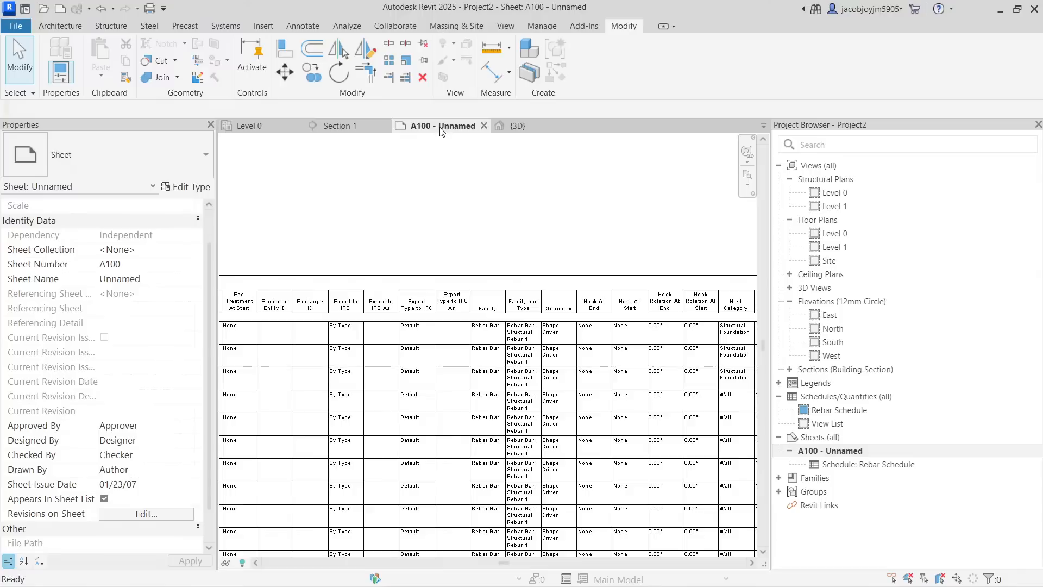
scroll(478, 196, "down", 3)
middle_click_drag(380, 380, 358, 413)
scroll(346, 409, "up", 2)
middle_click_drag(532, 410, 462, 416)
scroll(326, 402, "up", 3)
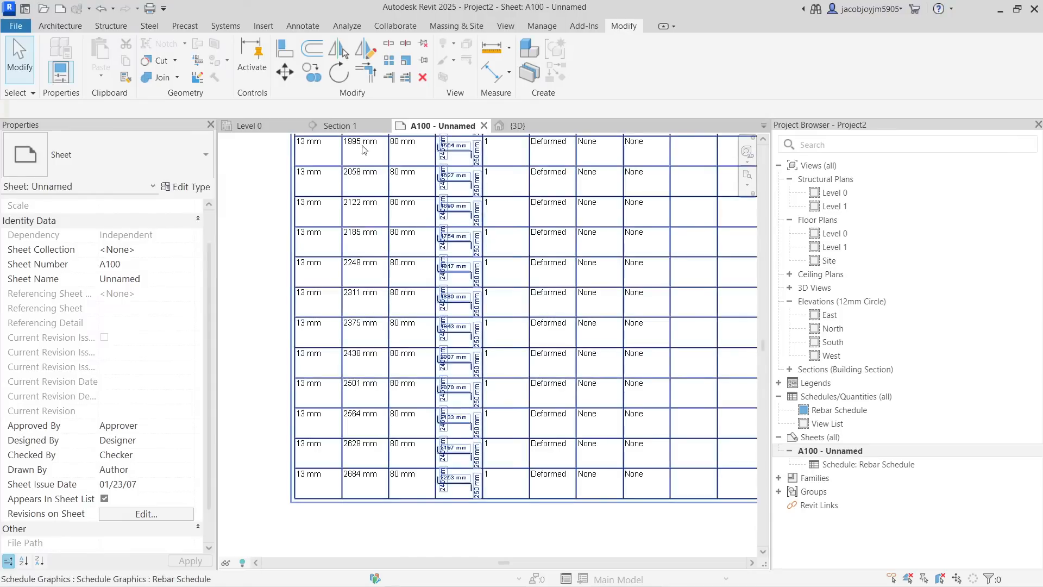
Step: Preview rebar tags on individual bars of the varying set in Section 1 to check their numbering
left_click(352, 127)
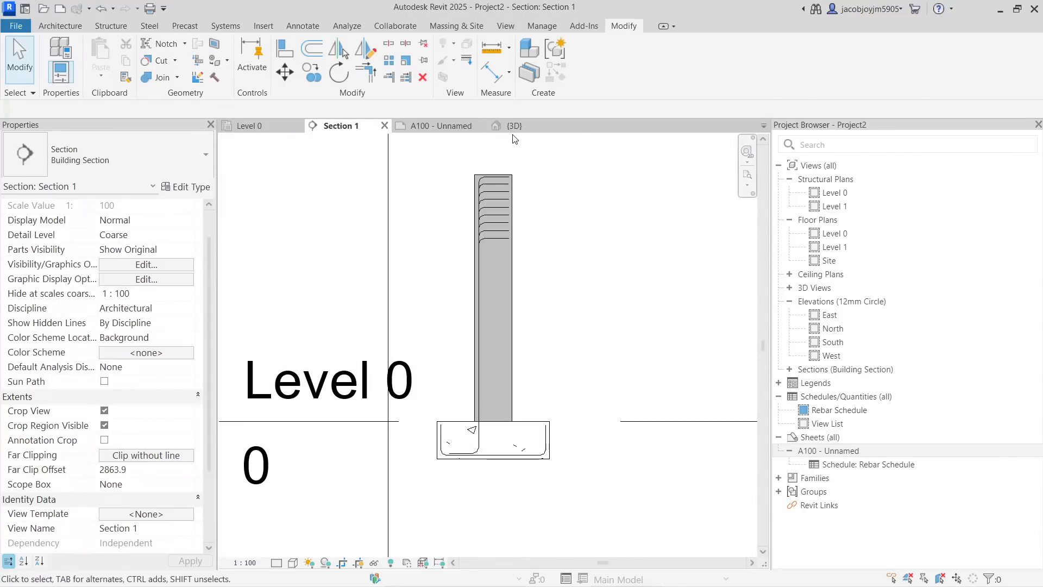
scroll(493, 197, "up", 2)
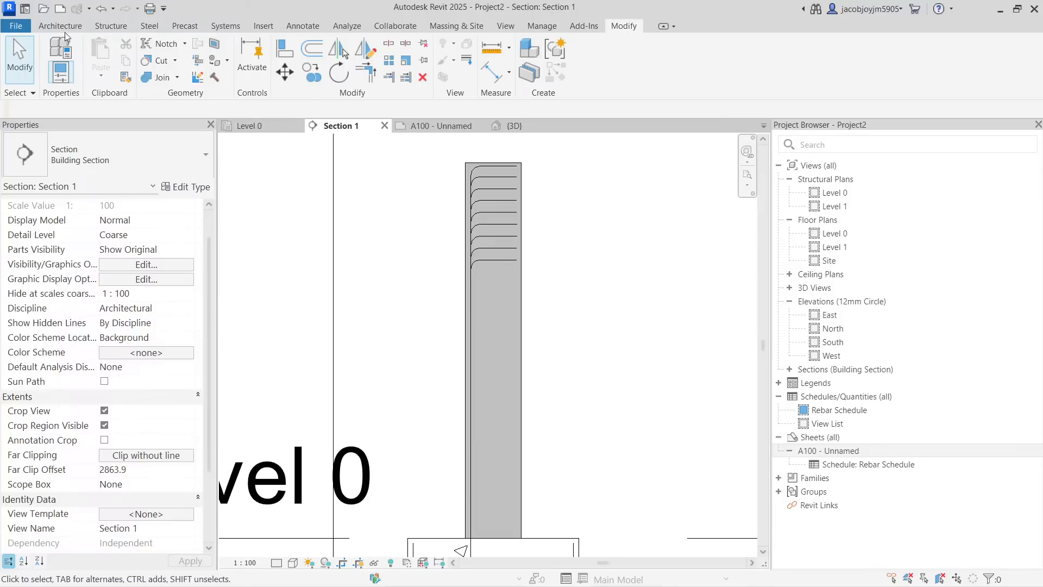
left_click(302, 26)
left_click(601, 60)
scroll(517, 221, "down", 2)
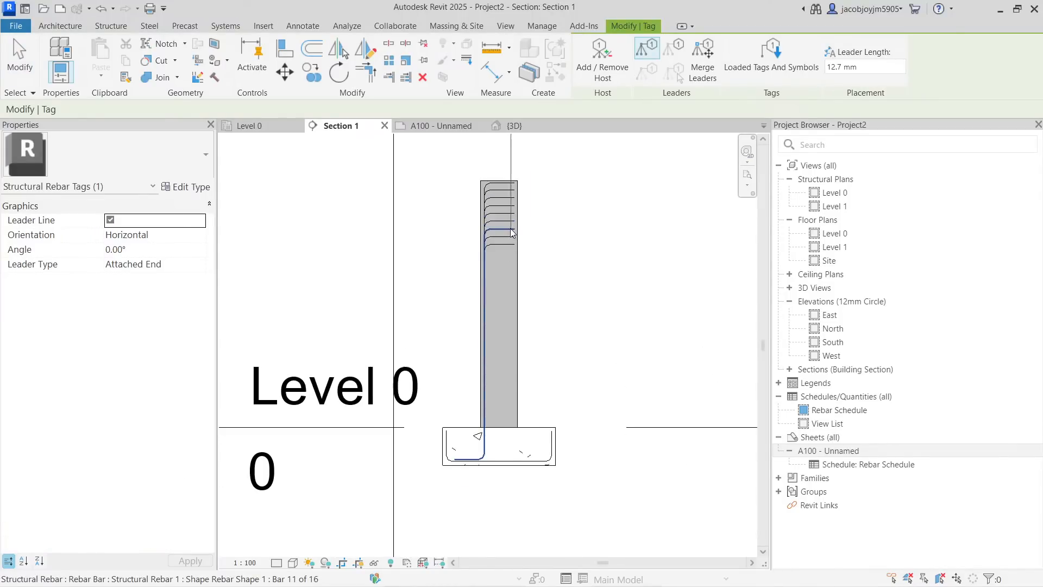
middle_click_drag(517, 233, 504, 337)
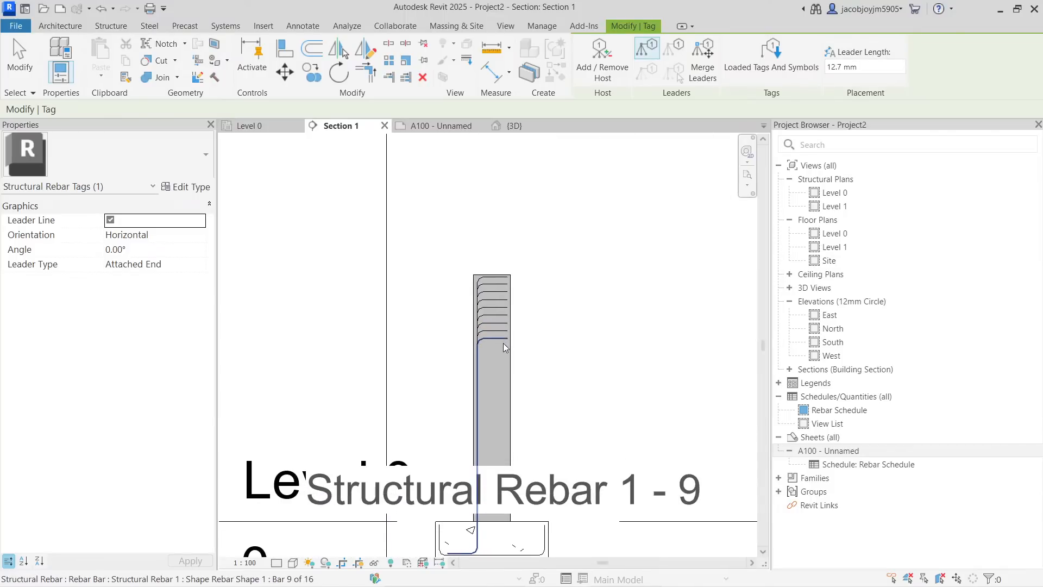
key("Escape")
Step: Set the starting rebar number of the unassigned partition to 8 in the reinforcement numbers
left_click(500, 311)
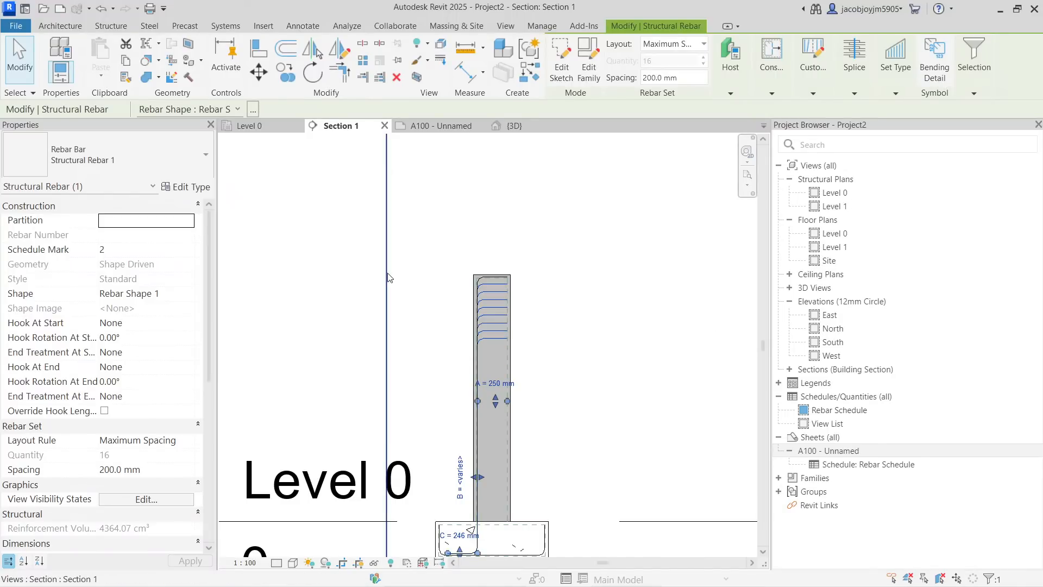
scroll(465, 307, "down", 1)
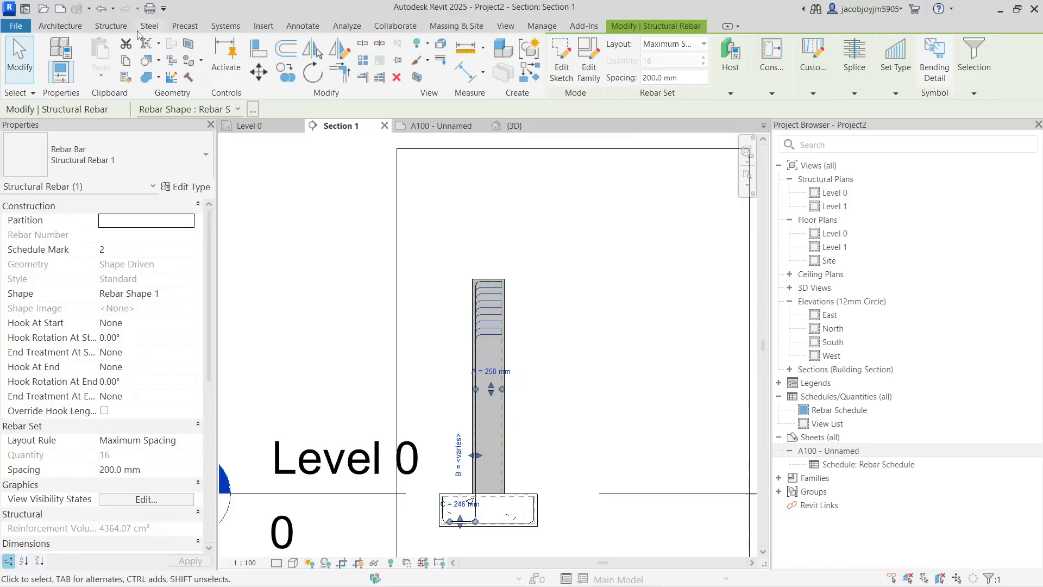
left_click(111, 27)
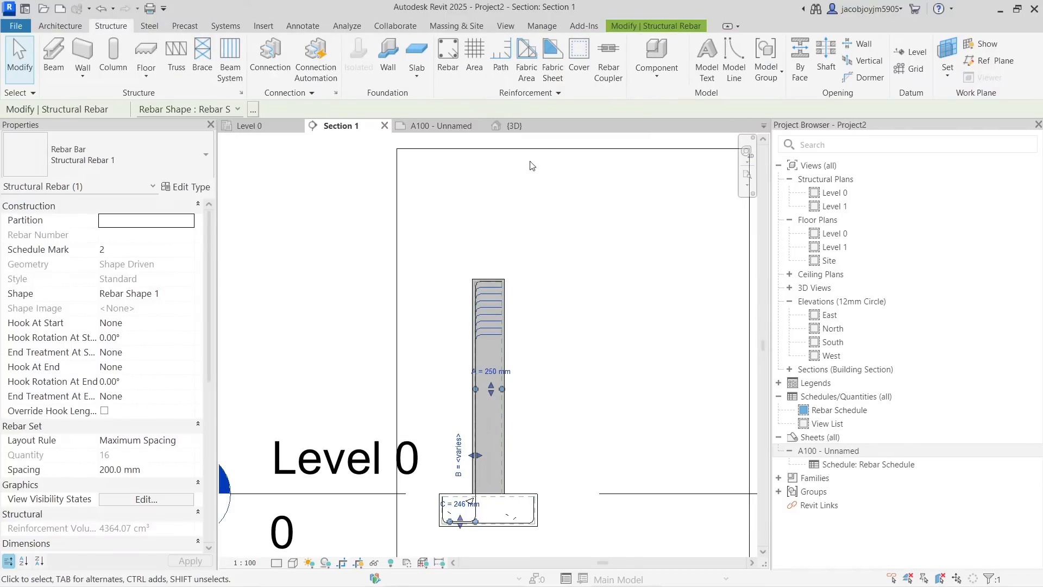
left_click(529, 92)
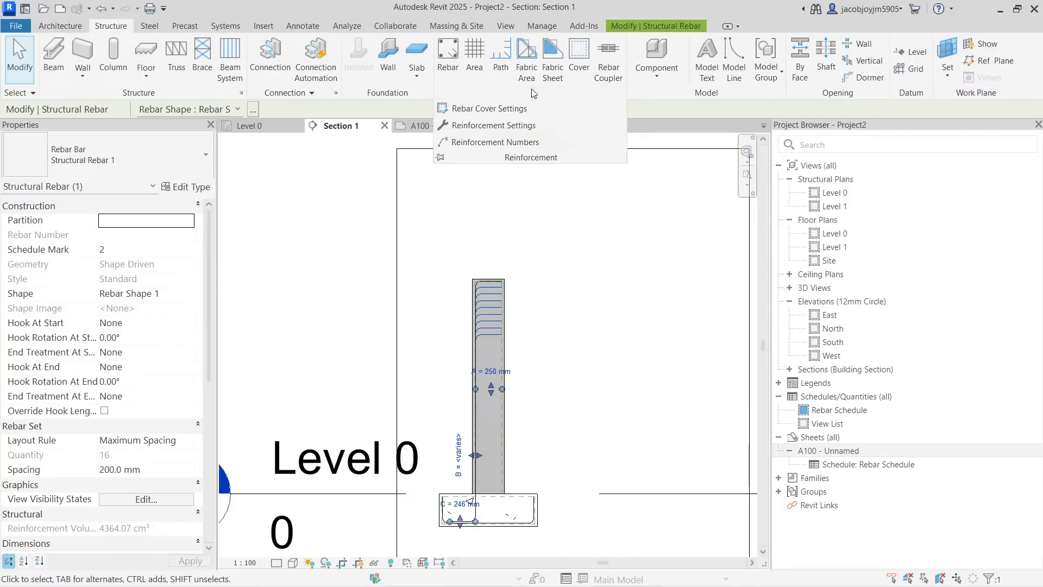
left_click(527, 142)
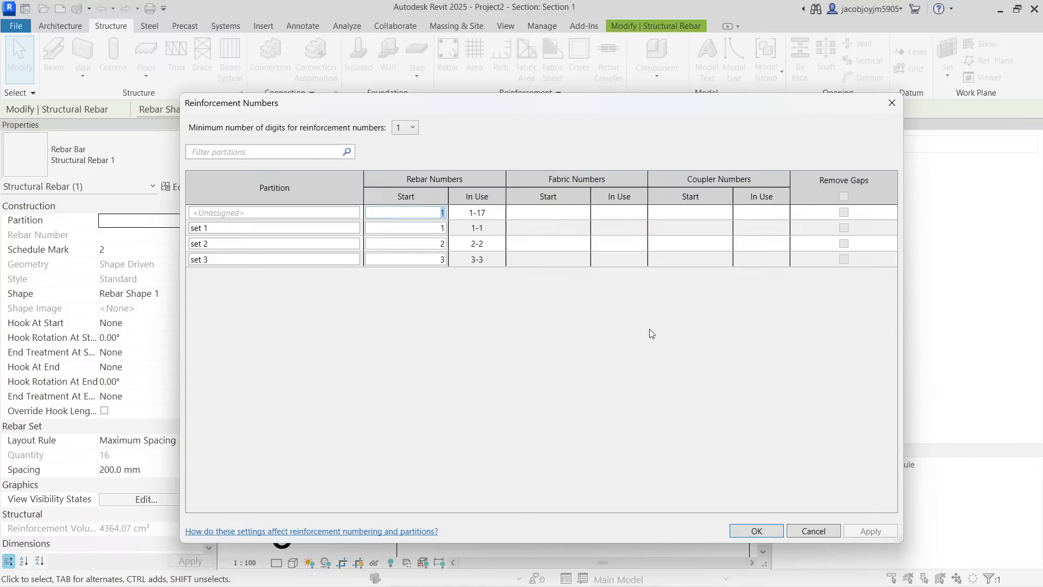
type("8")
left_click(756, 531)
key("Escape")
Step: Inspect the varying rebar set in Section 1, the 3D view and the Level 0 plan, reviewing its properties
left_click(489, 332)
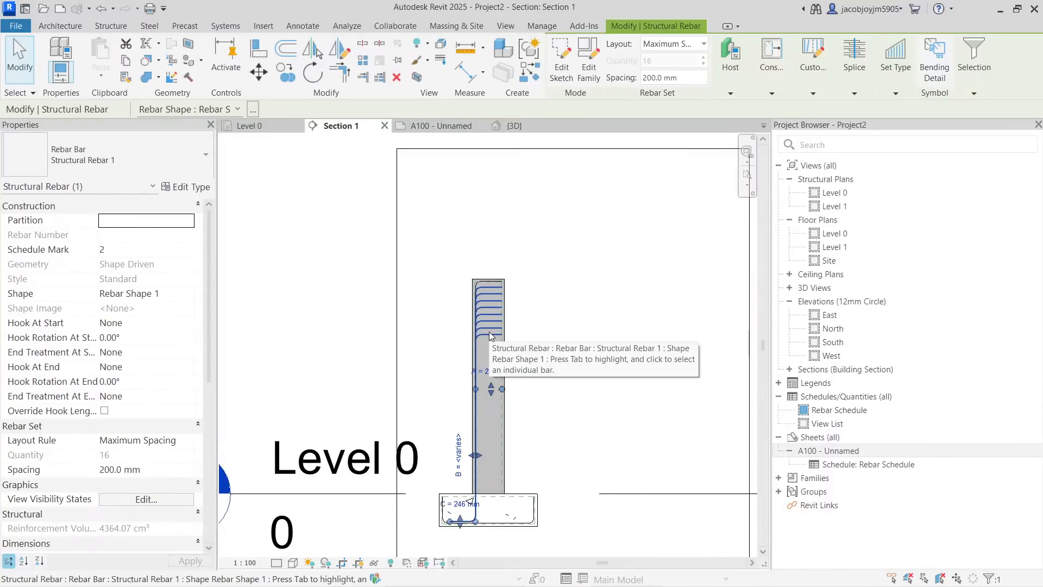
key("Escape")
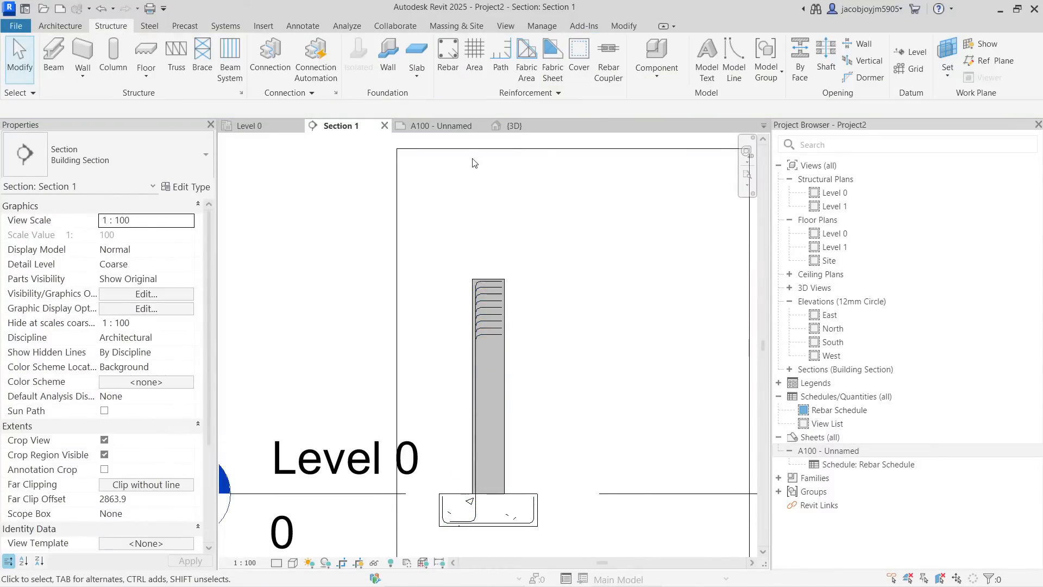
left_click(501, 132)
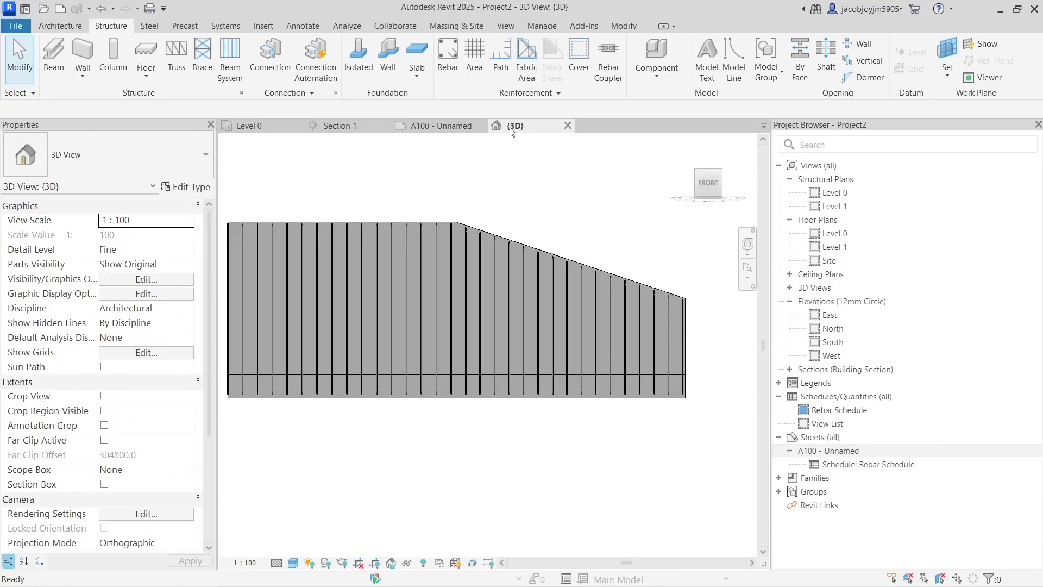
left_click(571, 292)
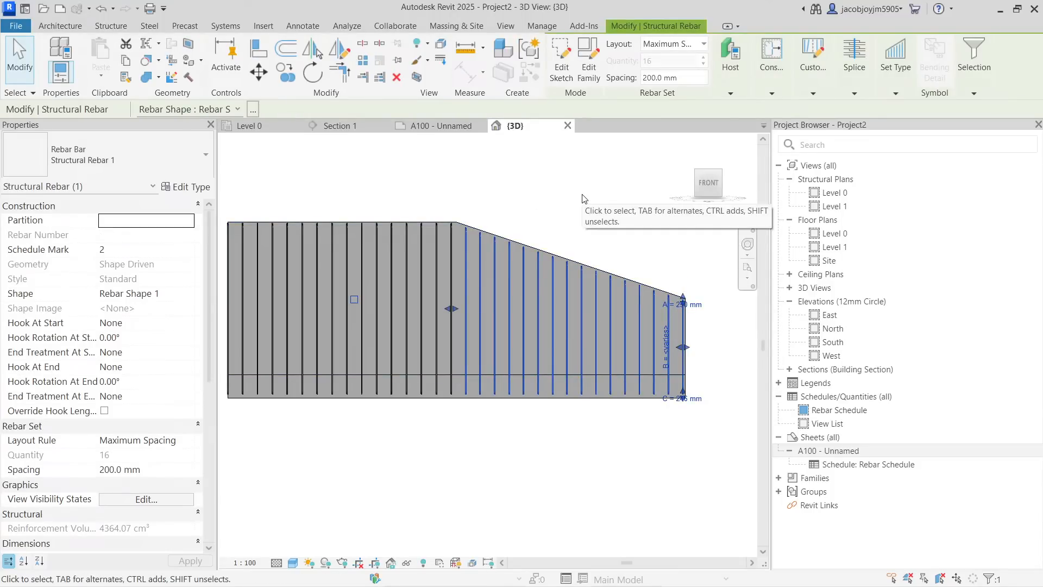
left_click(587, 232)
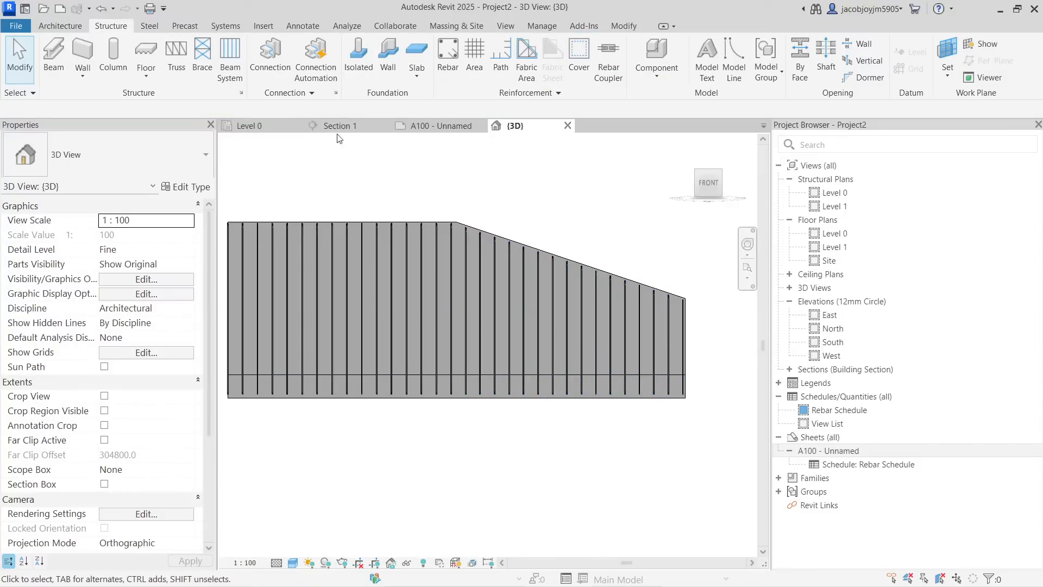
left_click(250, 126)
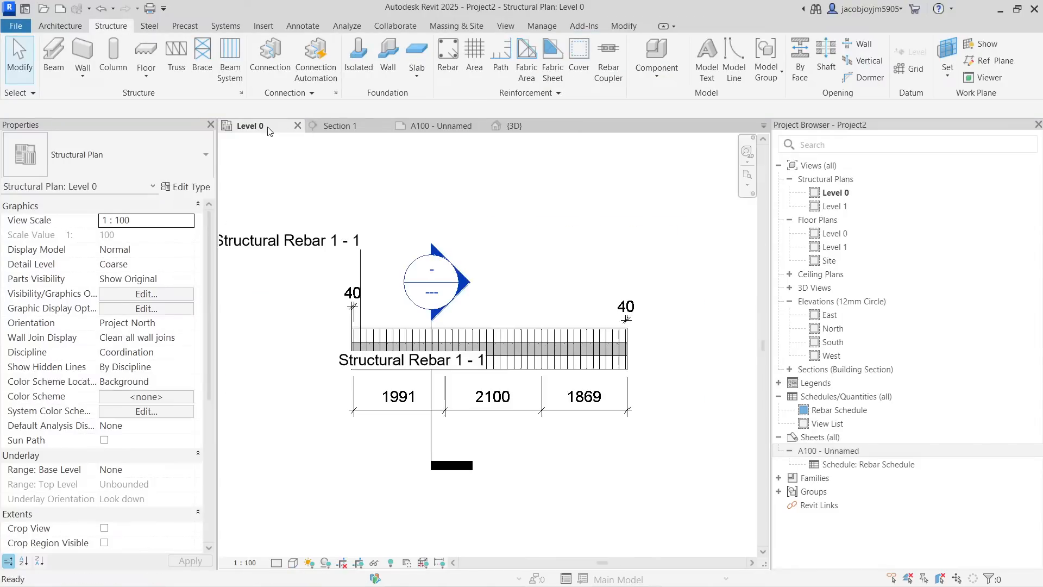
left_click(549, 348)
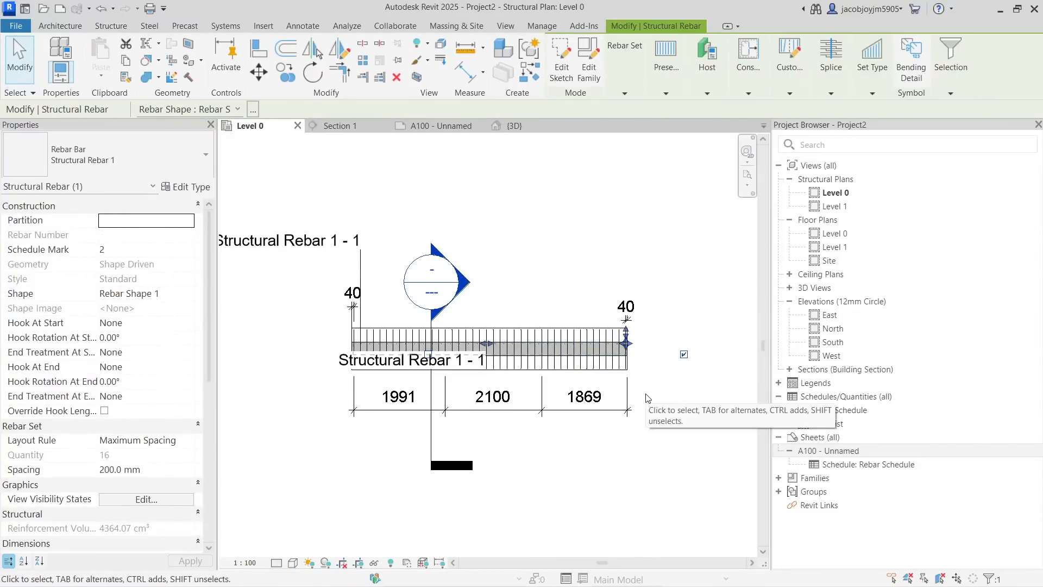
scroll(116, 493, "down", 5)
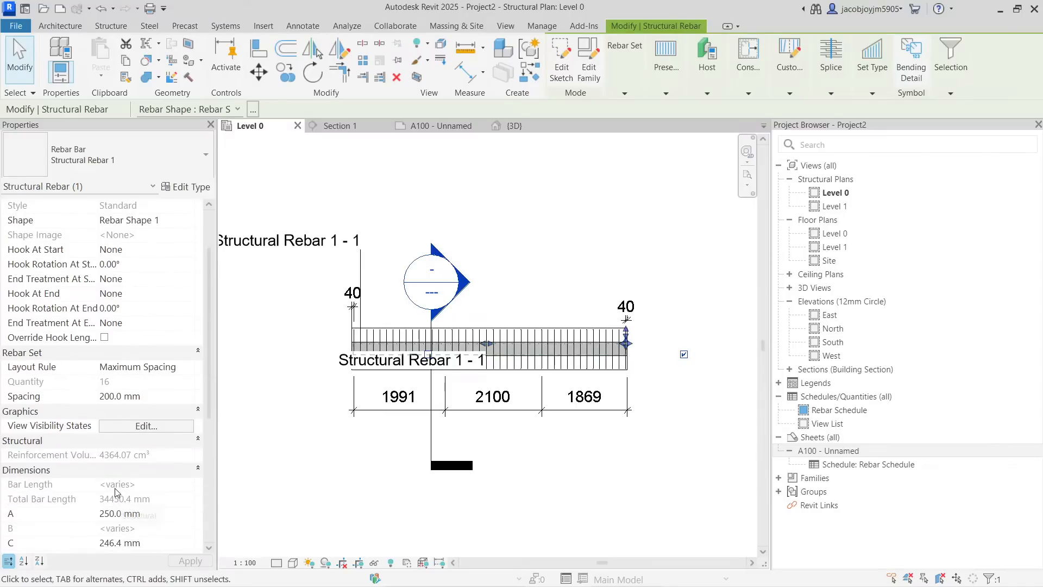
scroll(116, 493, "down", 3)
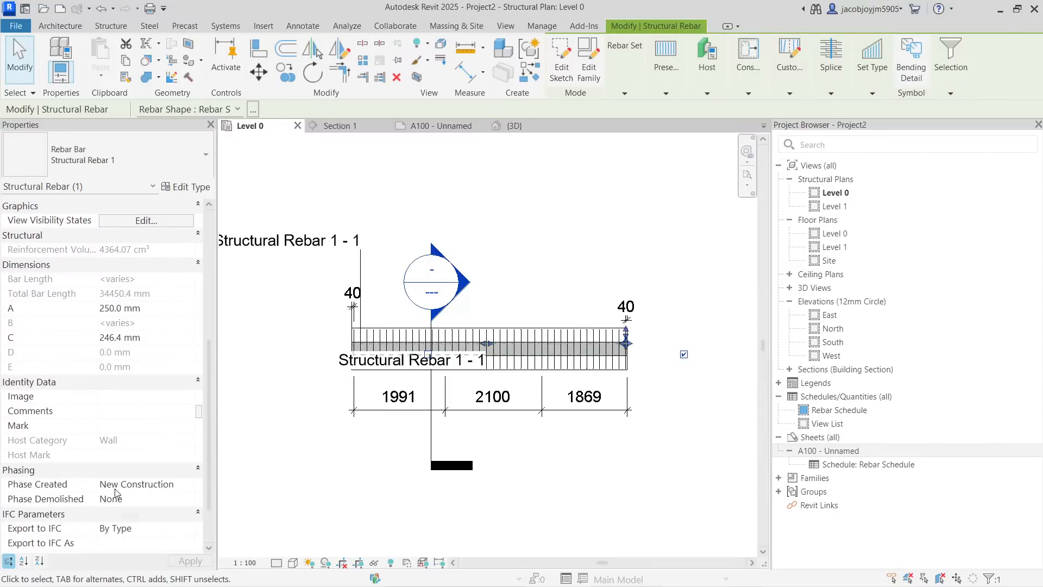
scroll(116, 493, "down", 3)
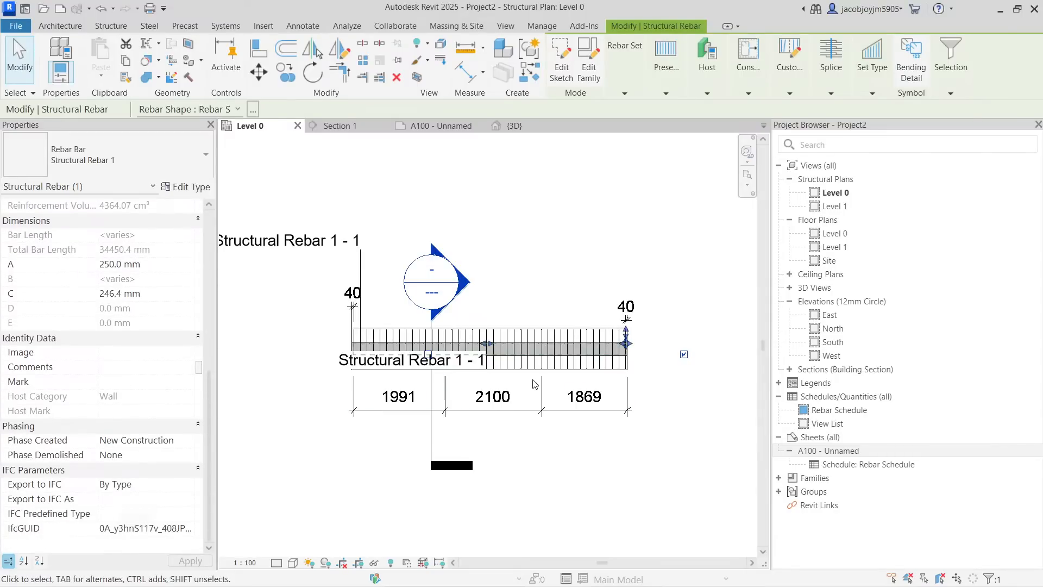
scroll(533, 384, "up", 1)
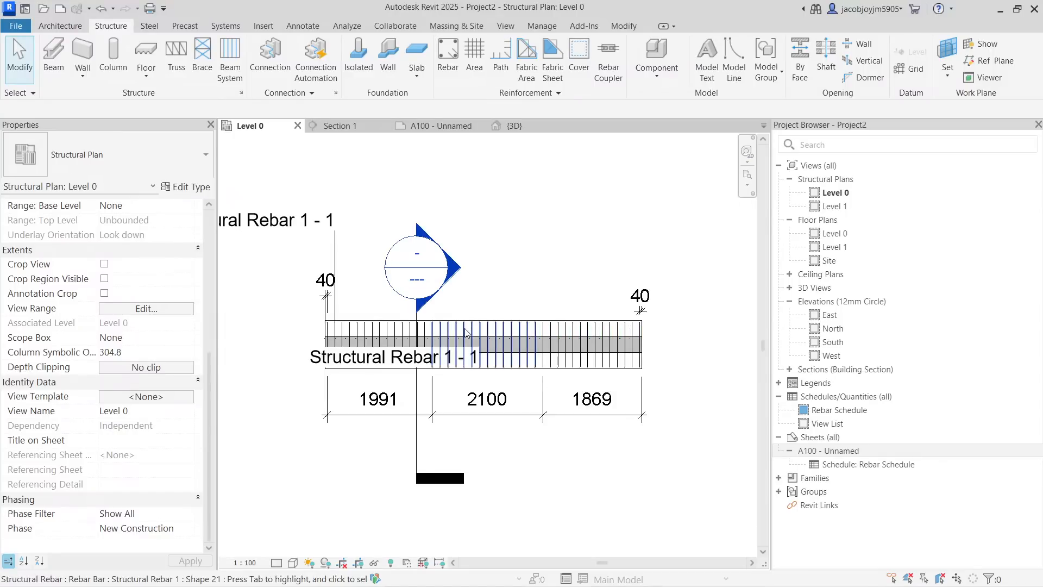
Step: Inspect the varying wall rebar set and the foundation rebar sets in the Level 0 plan, comparing their properties
left_click(552, 341)
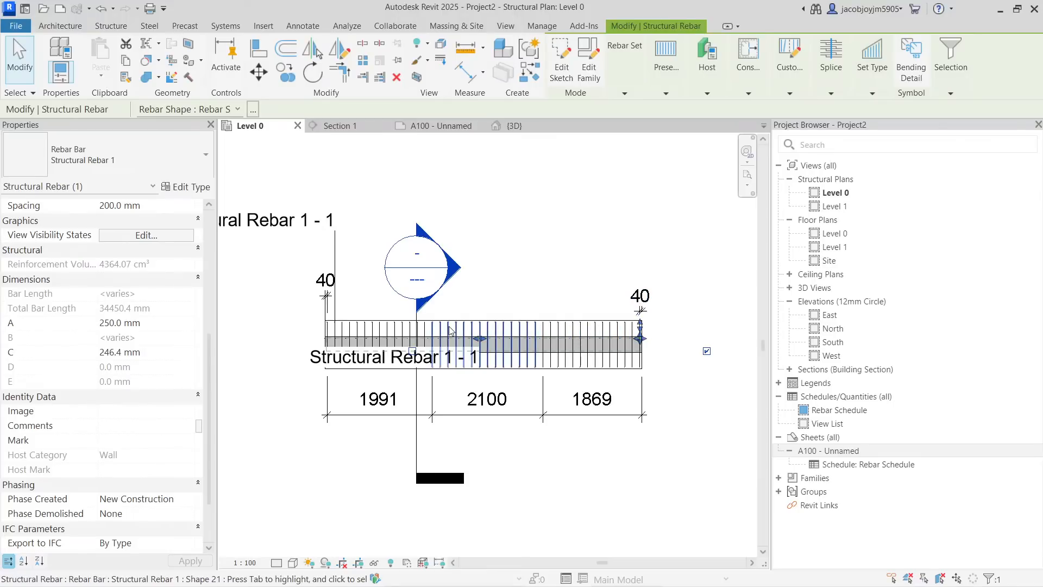
left_click(513, 277)
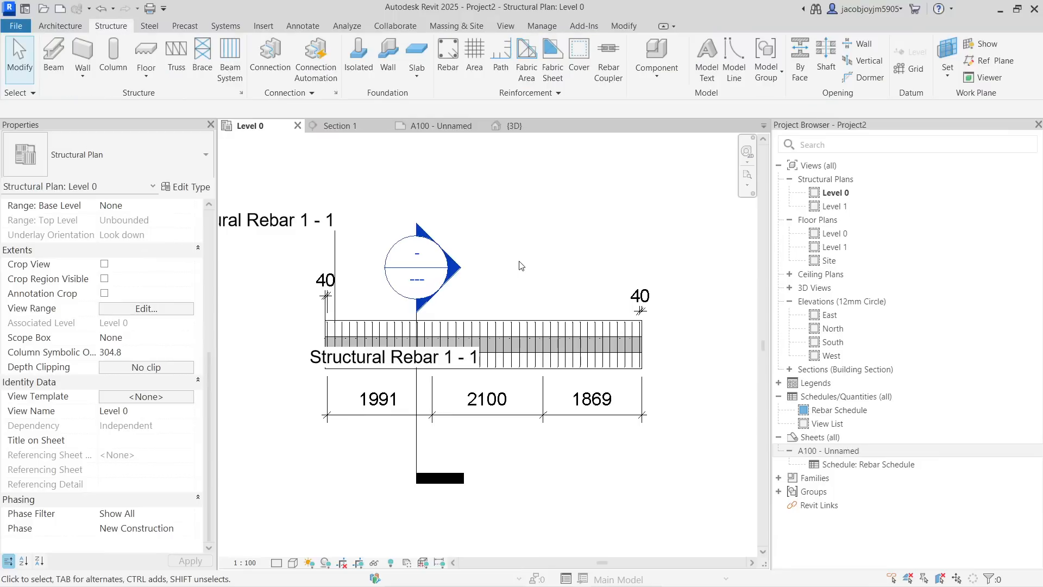
left_click(516, 285)
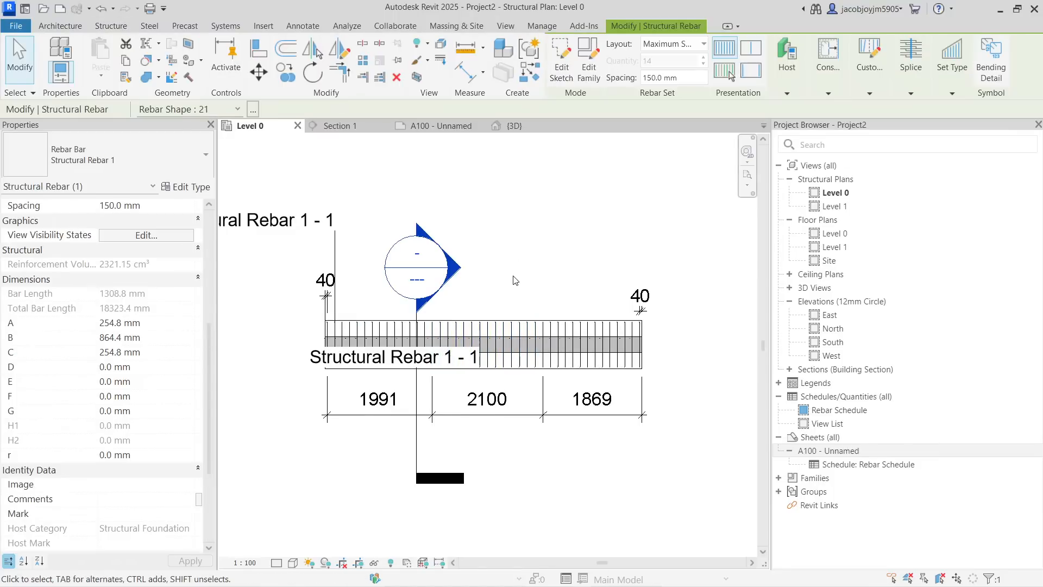
left_click(515, 281)
left_click(395, 337)
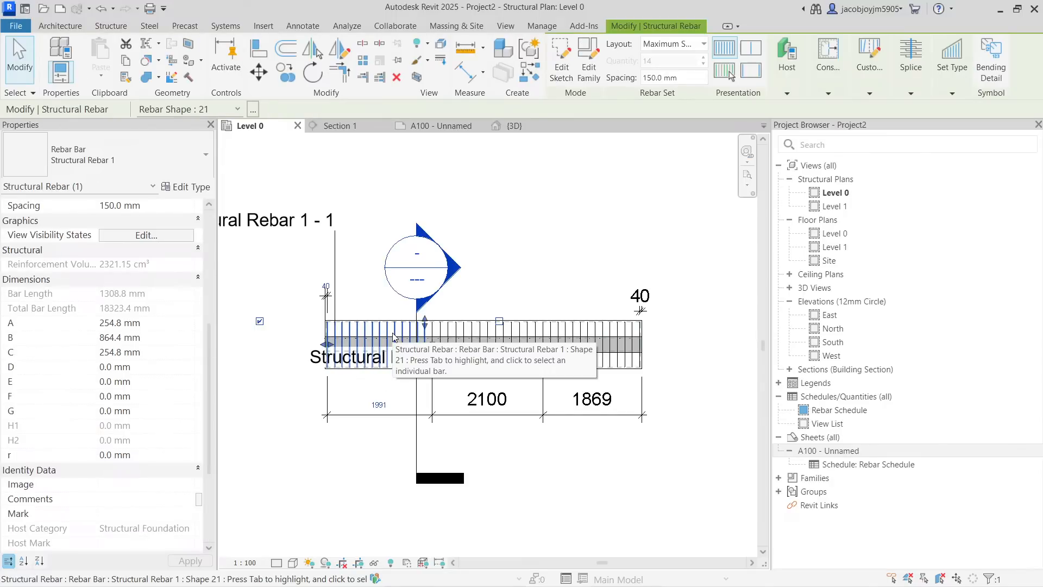
left_click(534, 241)
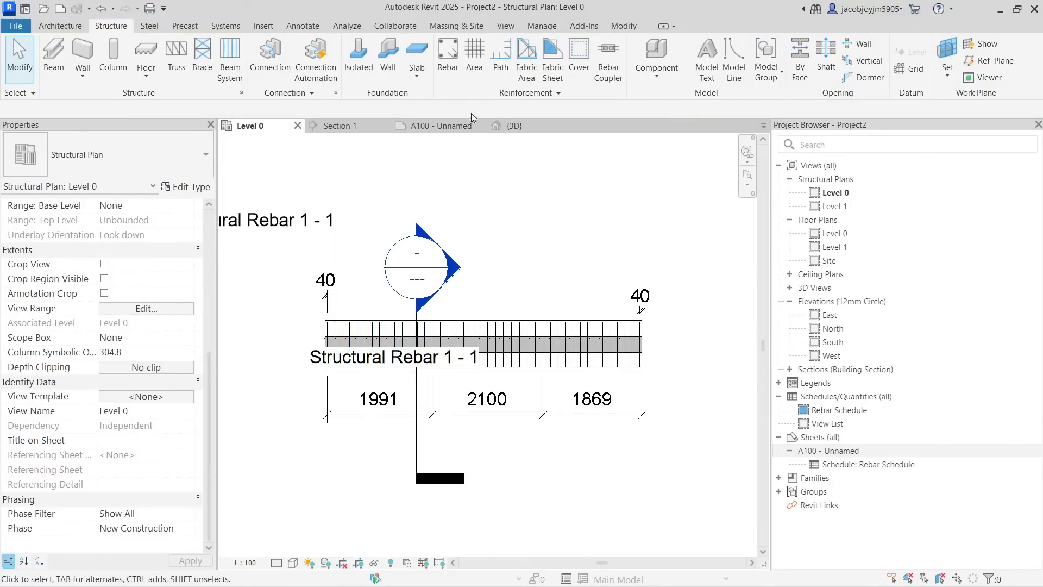
Step: Review the set 1, set 2 and set 3 partitions and their rebar number ranges in the Reinforcement Numbers settings
left_click(521, 94)
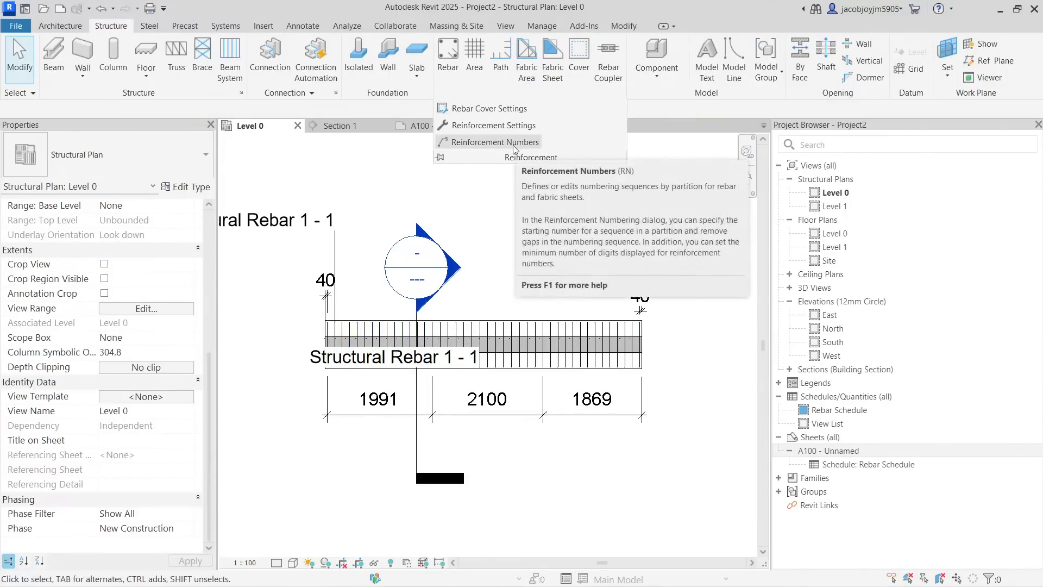
left_click(513, 143)
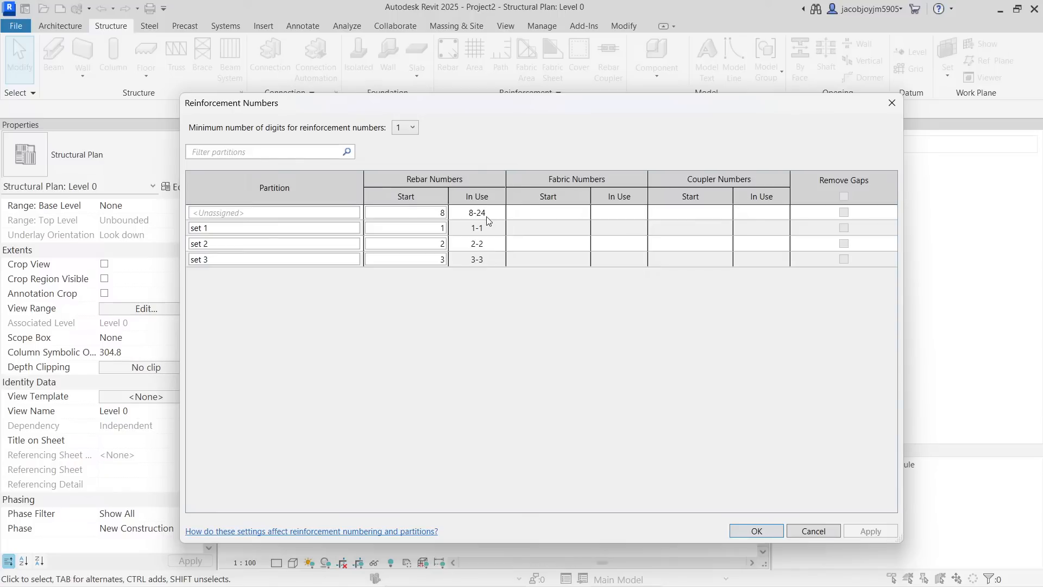
left_click(261, 227)
left_click(187, 247)
left_click(226, 259)
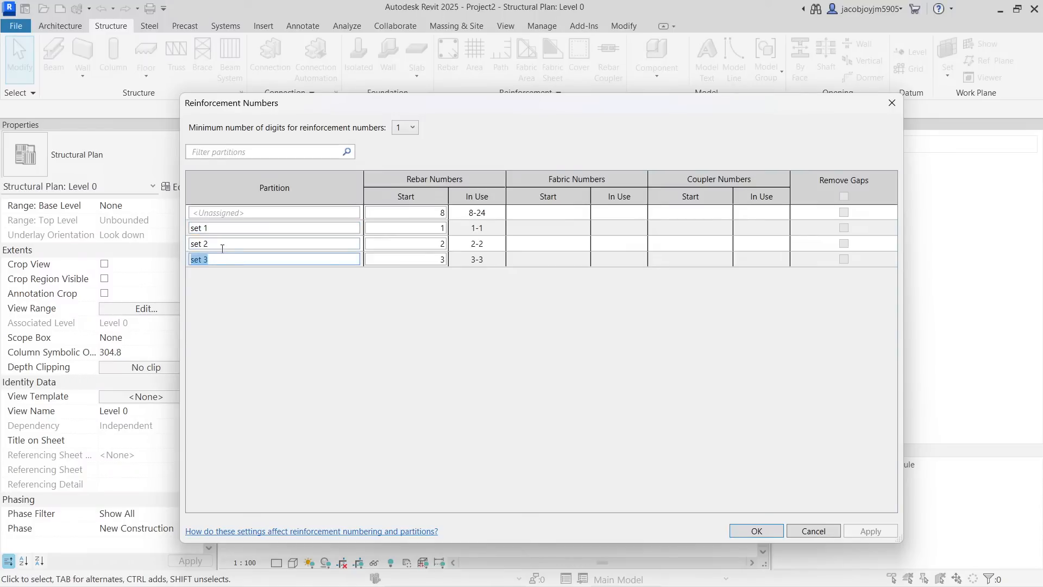
left_click(891, 103)
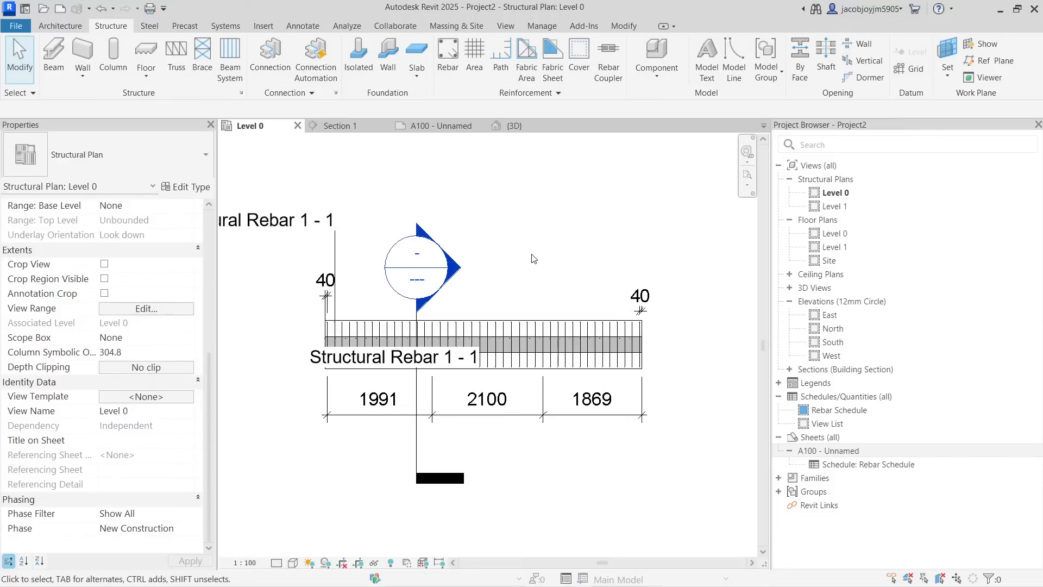
Step: Assign the three foundation rebar sets in the Level 0 plan to partition set 1
left_click(395, 333)
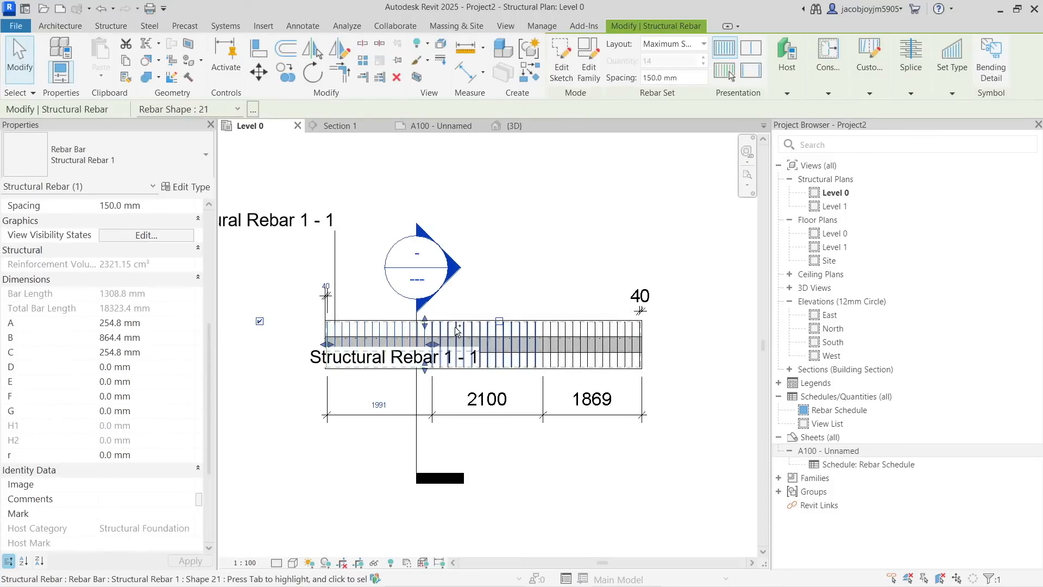
left_click(607, 329, "ctrl")
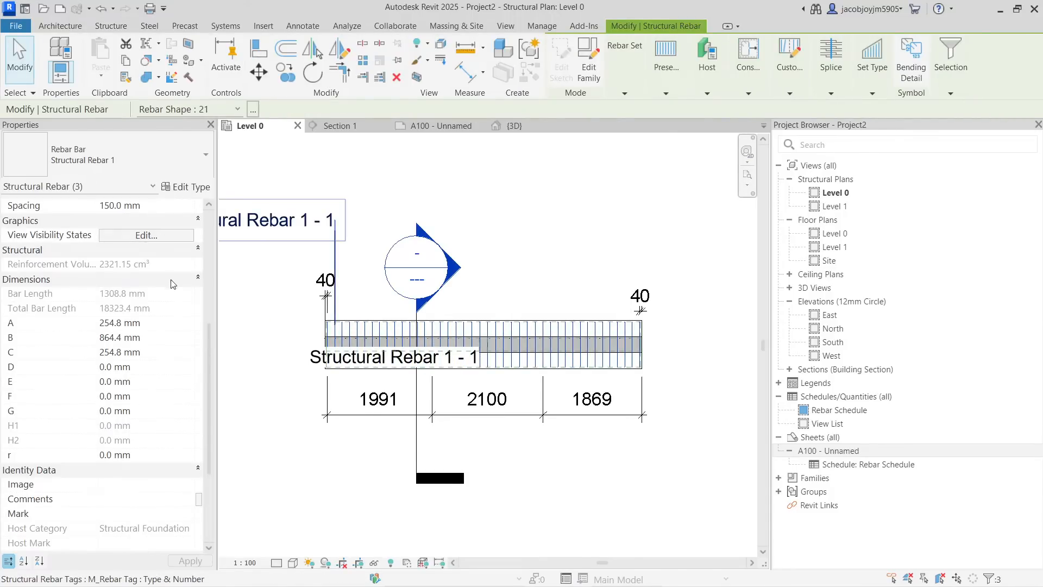
scroll(173, 284, "up", 6)
left_click(184, 224)
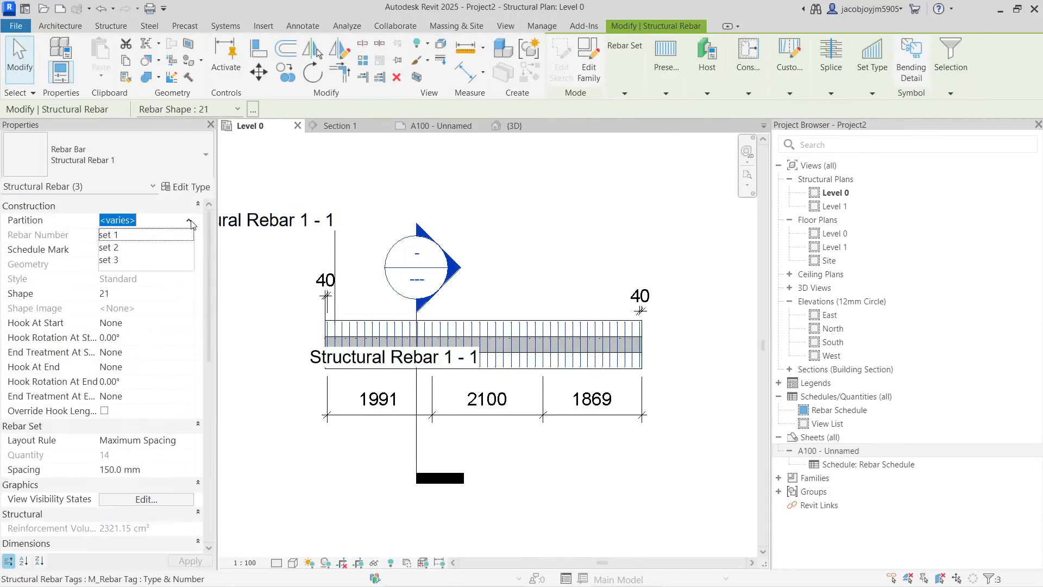
left_click(152, 234)
left_click(509, 228)
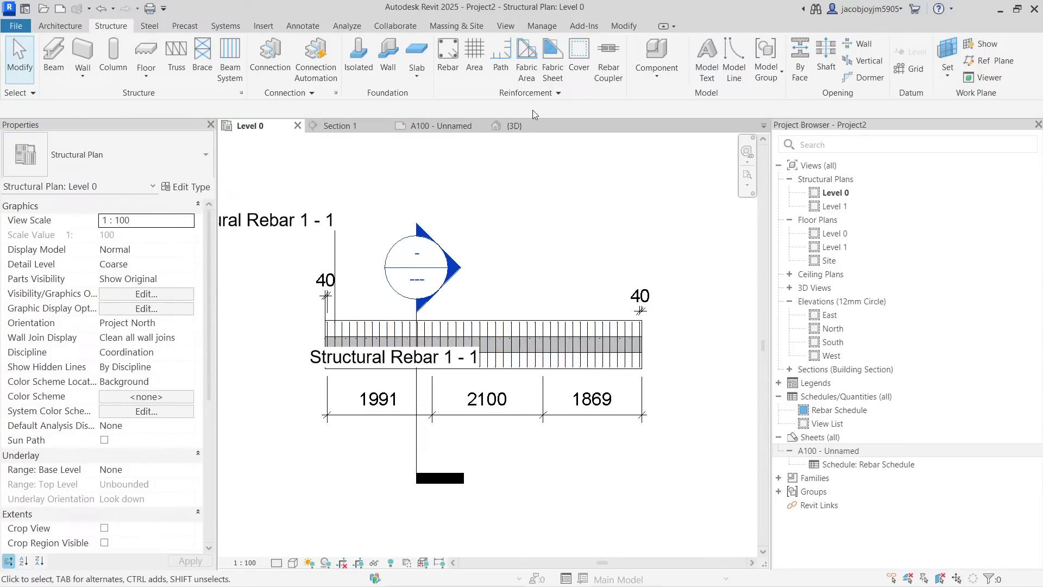
Step: Check the remaining partitions and set 1's starting rebar number in the Reinforcement Numbers settings
left_click(535, 93)
left_click(535, 142)
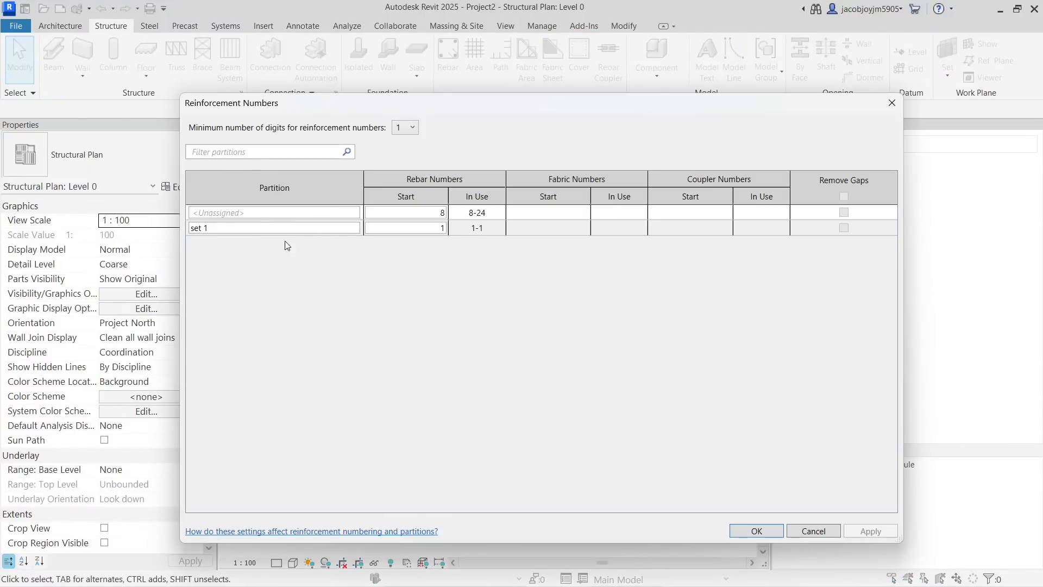
left_click(193, 229)
left_click(439, 228)
left_click(768, 531)
Step: Shorten the bars of the middle and right-hand foundation rebar sets at their upper ends, giving the right-hand set a B length of about 784 mm
scroll(487, 323, "up", 3)
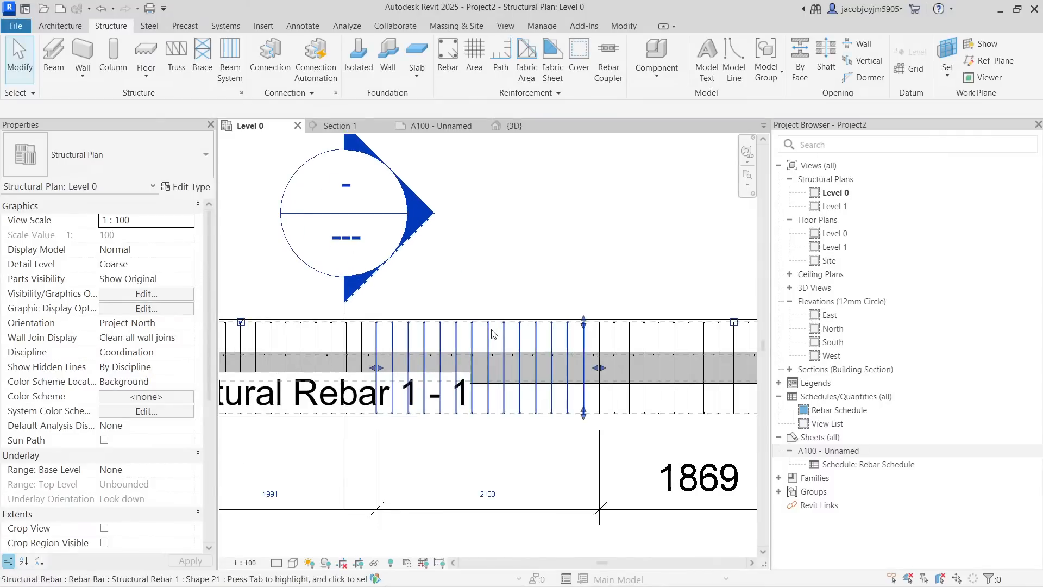
left_click(583, 324)
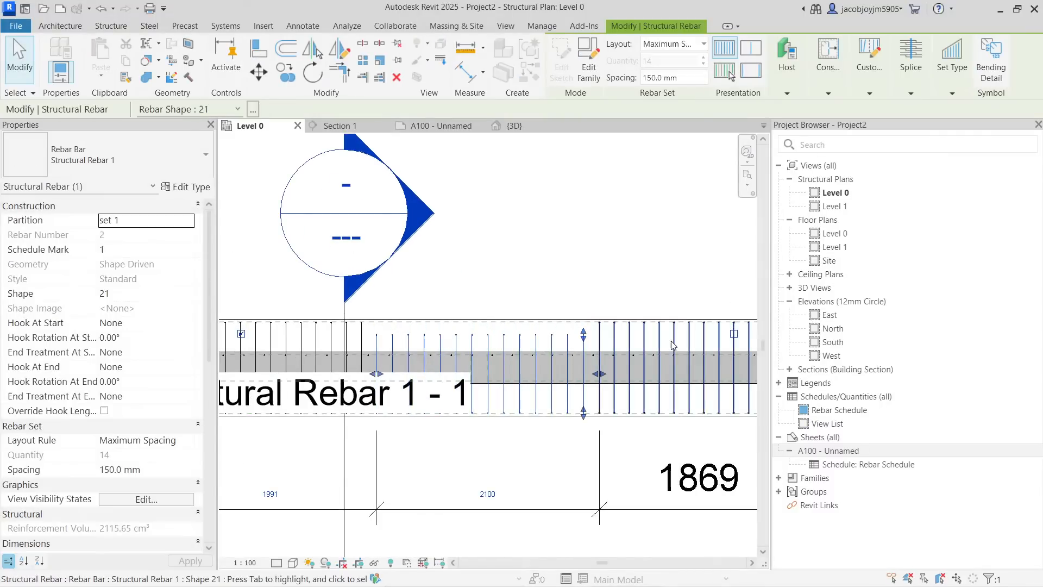
middle_click_drag(686, 355, 579, 355)
mouse_move(686, 325)
left_mouse_down()
mouse_move(687, 342)
mouse_move(686, 333)
left_mouse_up()
left_click(598, 262)
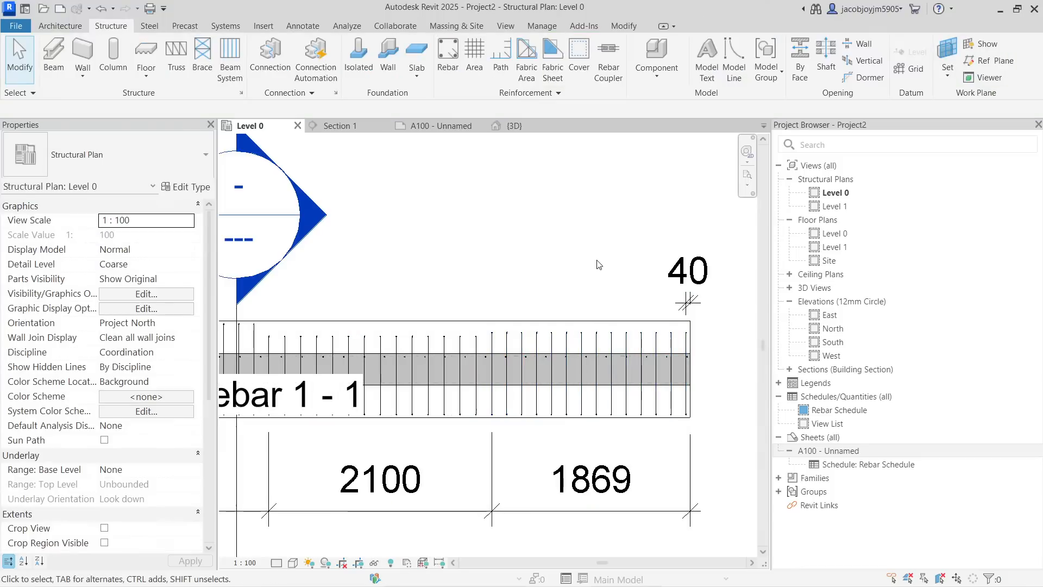
Step: Check the rebar number range in use for partition set 1 after the bar length changes
left_click(526, 93)
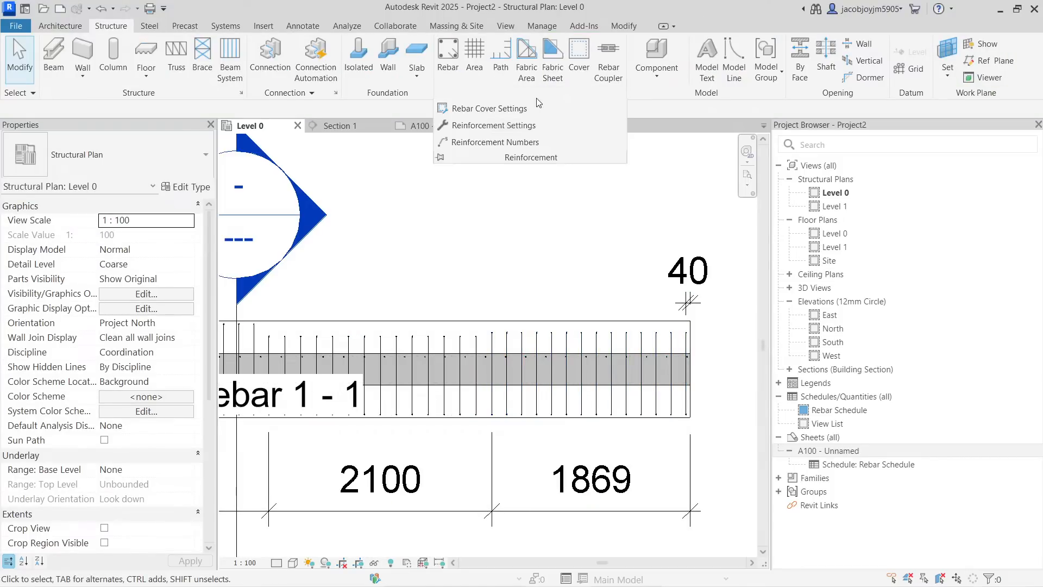
left_click(520, 143)
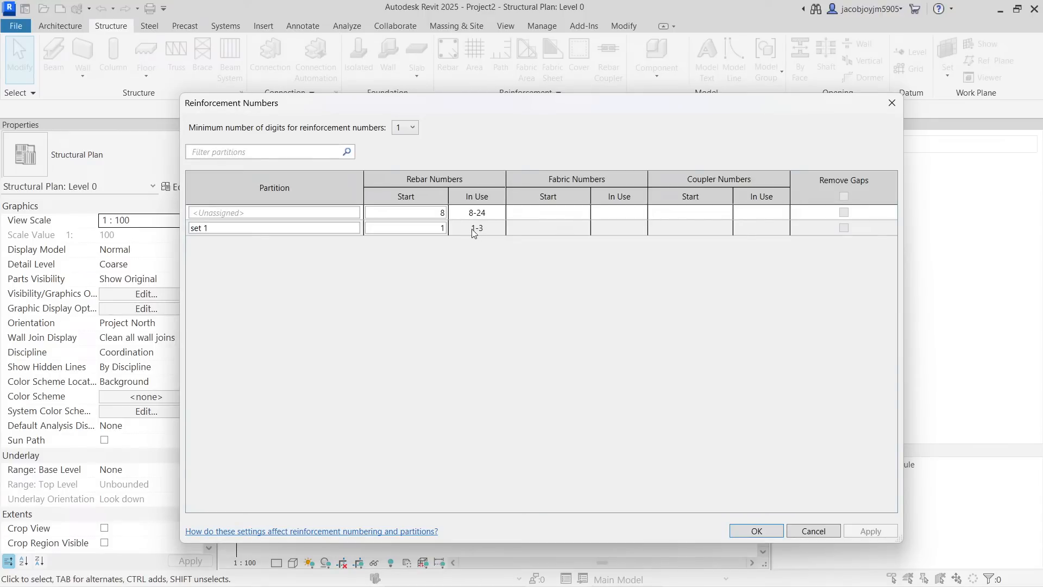
left_click(891, 102)
Step: Delete the middle foundation rebar set and remove the gaps in partition set 1's rebar numbering
left_click(462, 348)
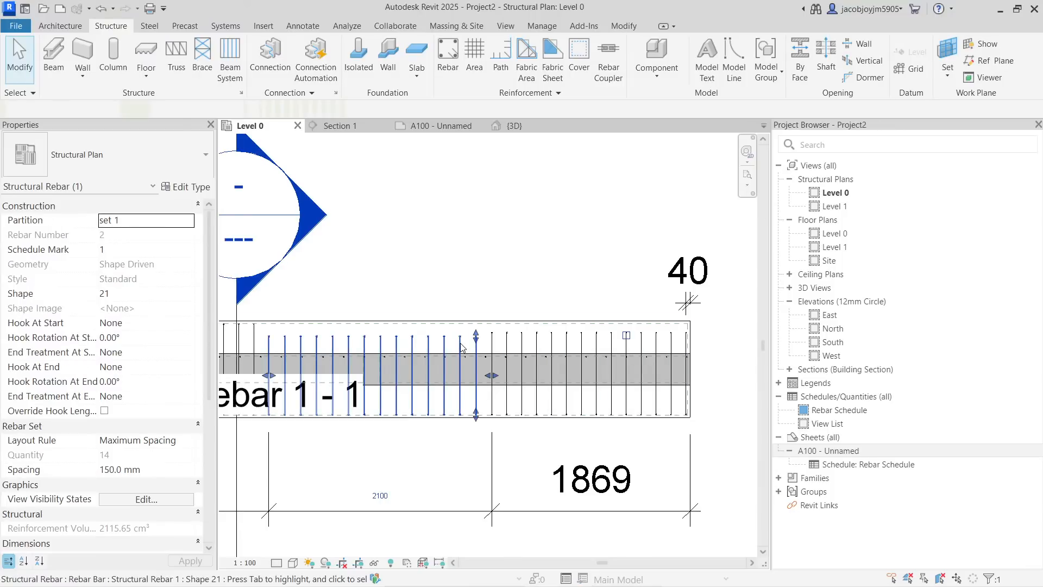
key("Delete")
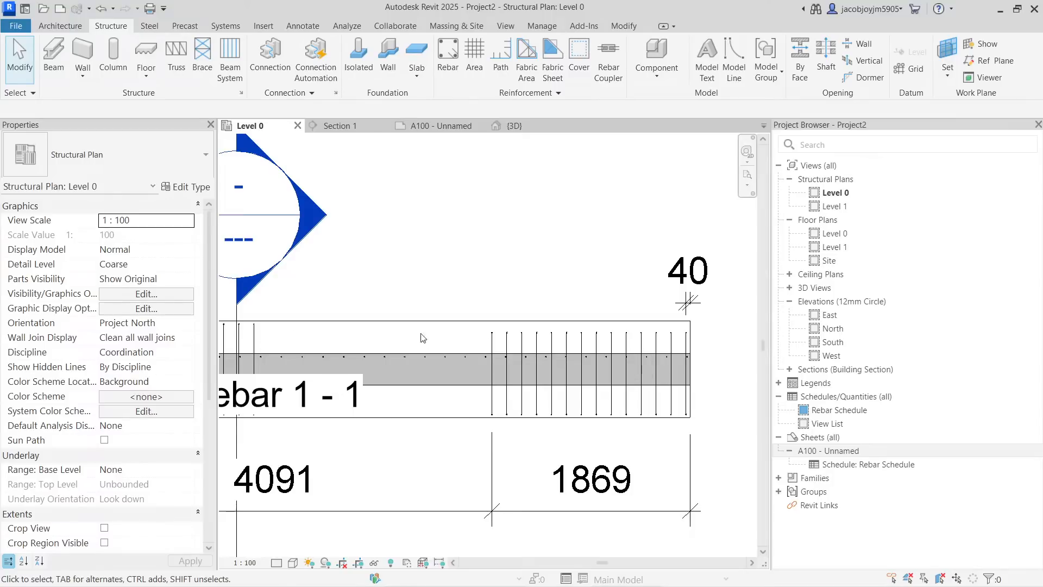
left_click(558, 92)
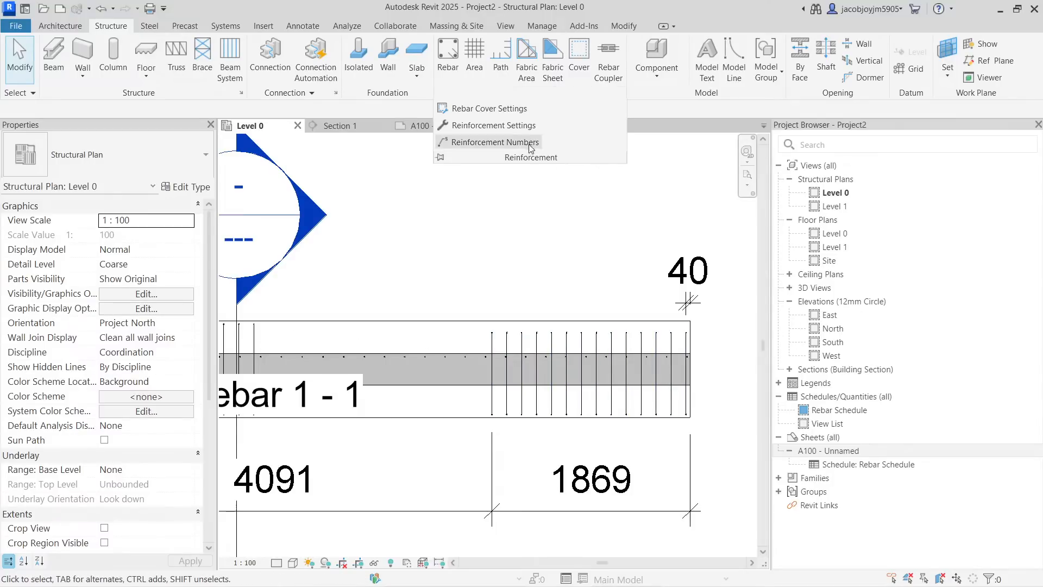
left_click(555, 143)
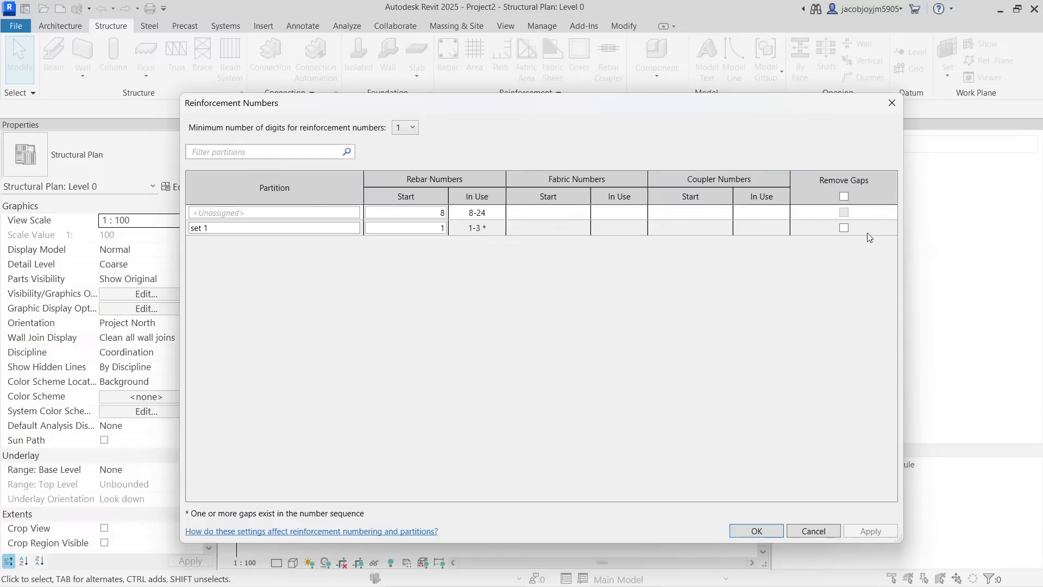
left_click(843, 227)
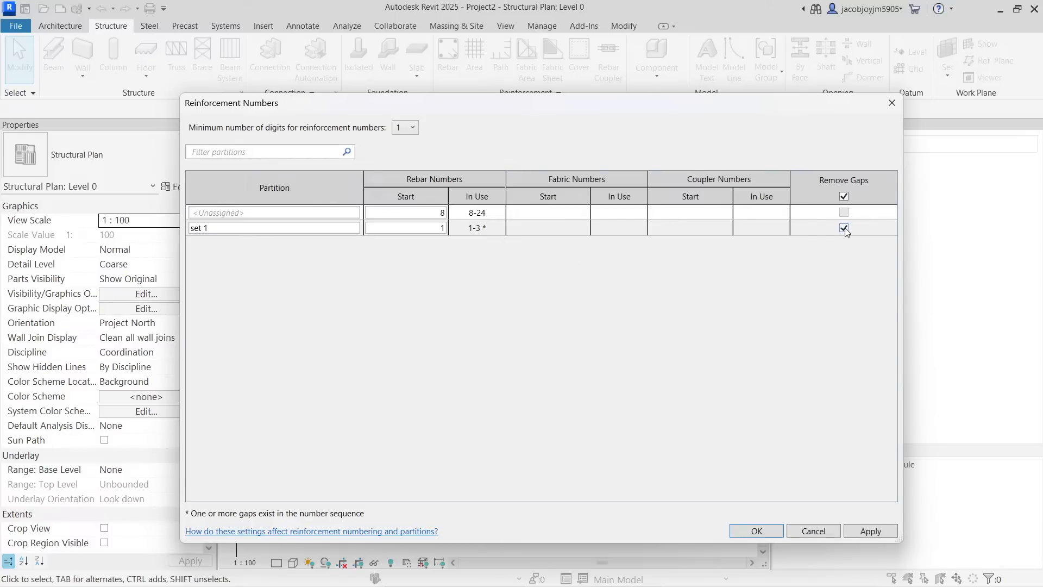
left_click(871, 535)
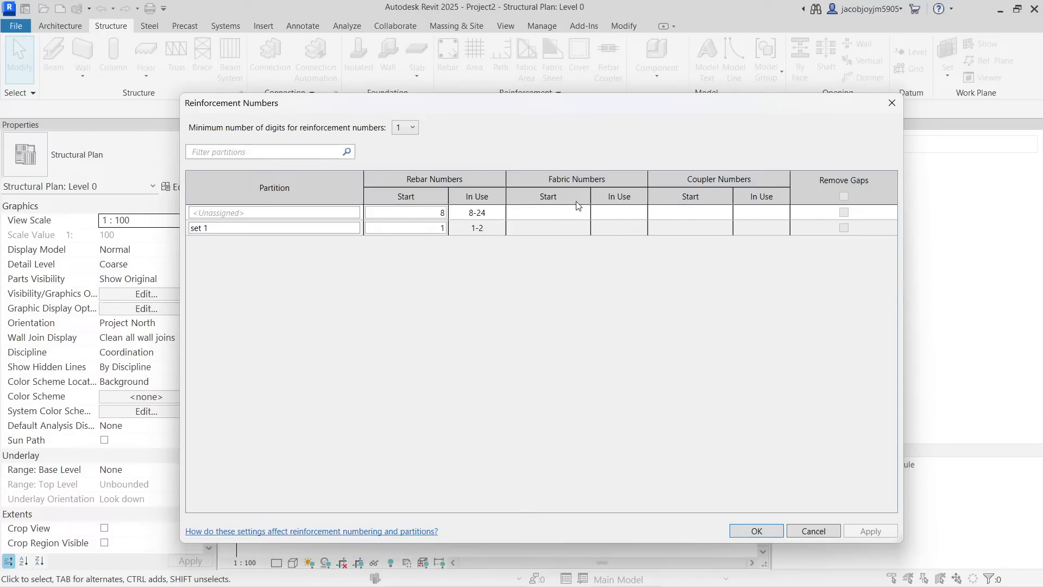
left_click(756, 531)
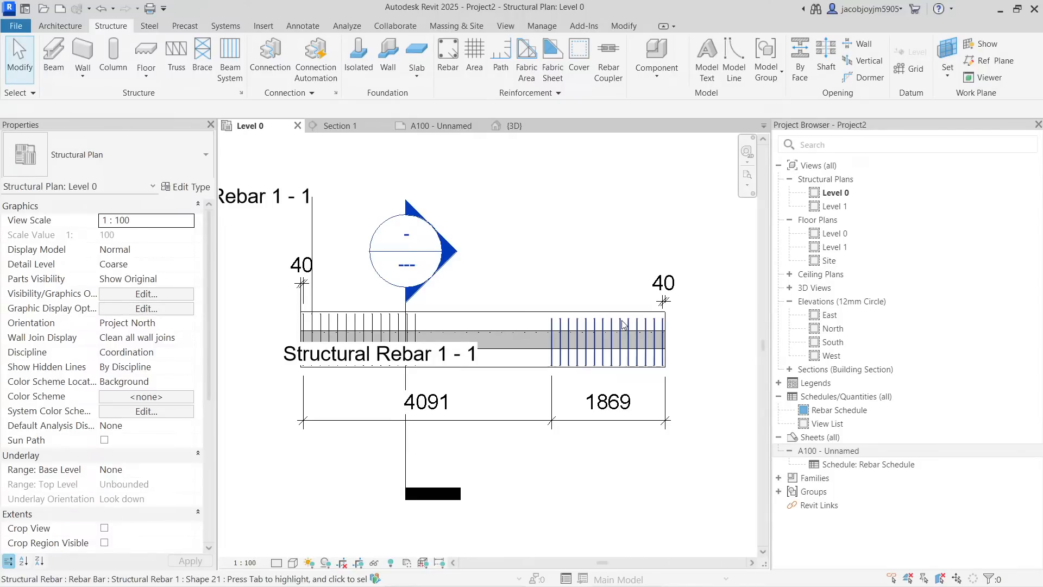
Step: Review the right-hand foundation rebar set's partition, rebar number, schedule mark and dimensions in its properties
left_click(560, 362)
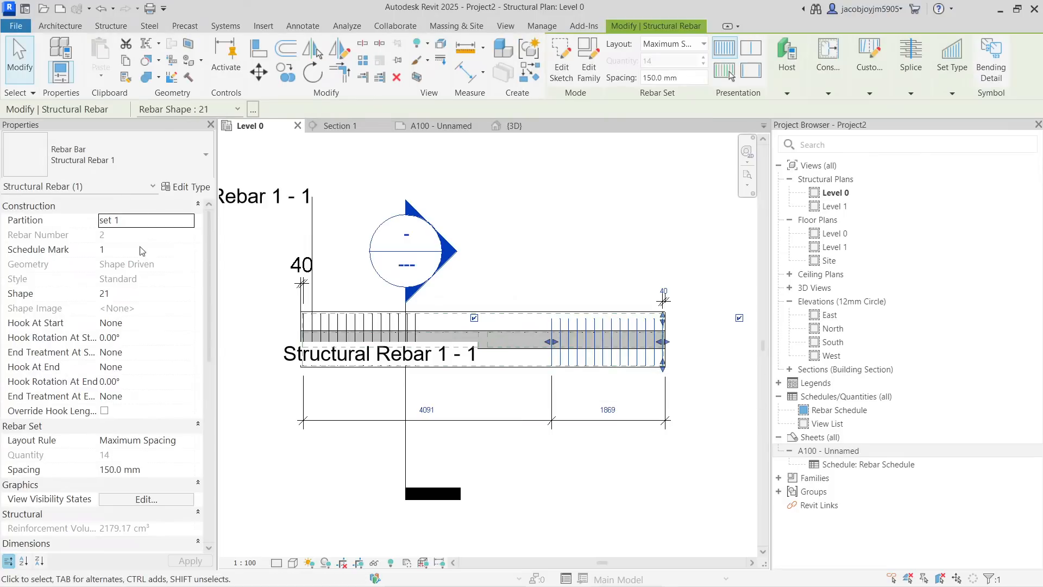
scroll(80, 356, "down", 5)
scroll(80, 357, "down", 3)
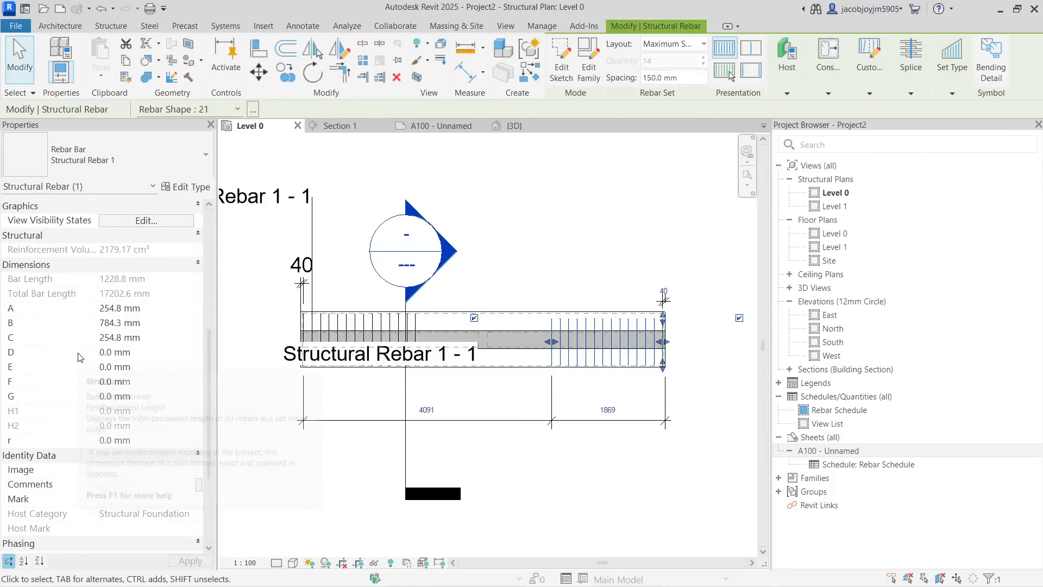
scroll(80, 357, "up", 6)
scroll(80, 358, "up", 1)
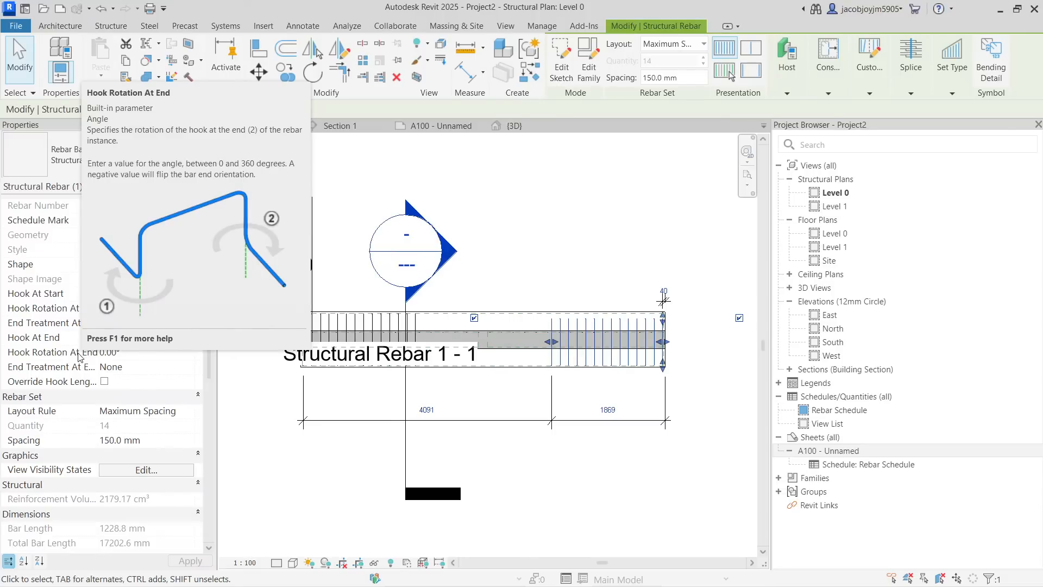
left_click(485, 231)
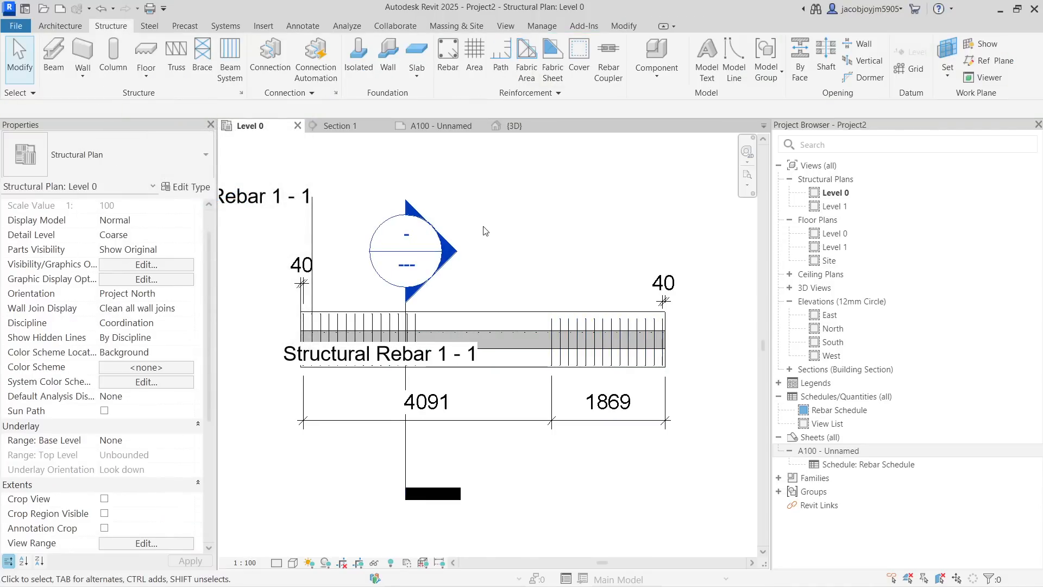
Step: Open the rebar schedule that is placed on sheet A100
left_click(506, 27)
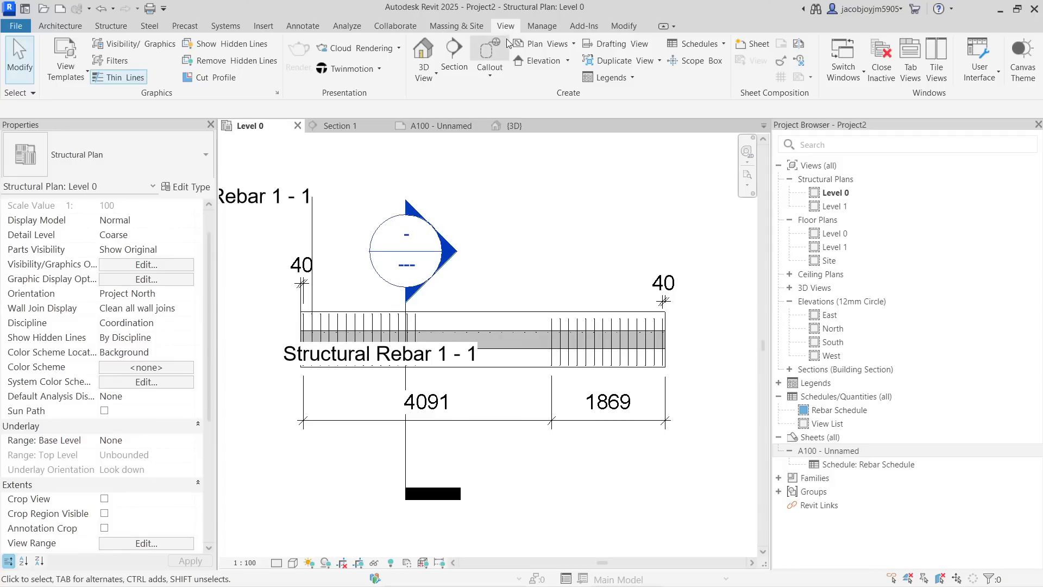
left_click(699, 44)
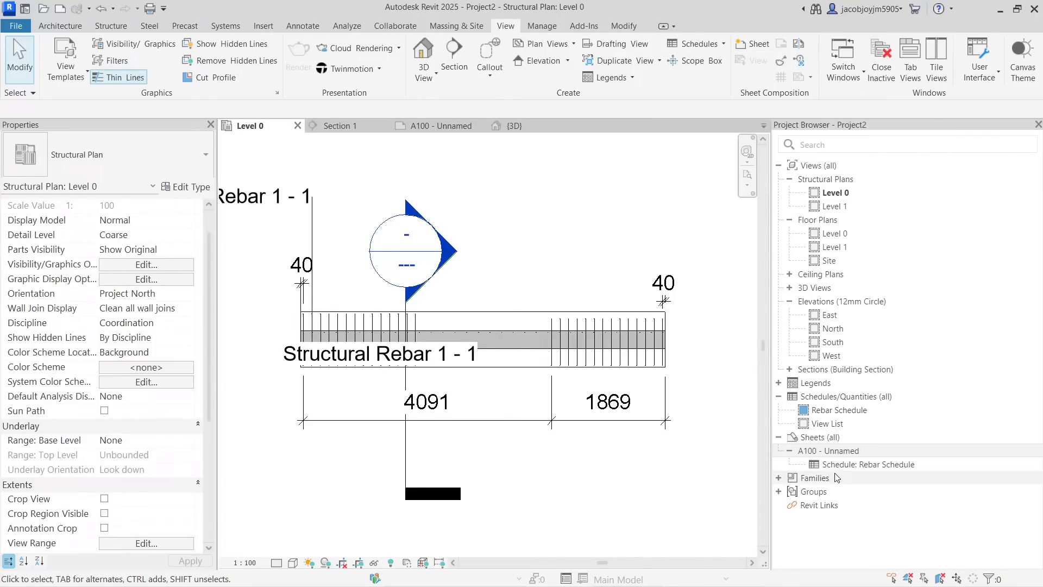
double_click(868, 464)
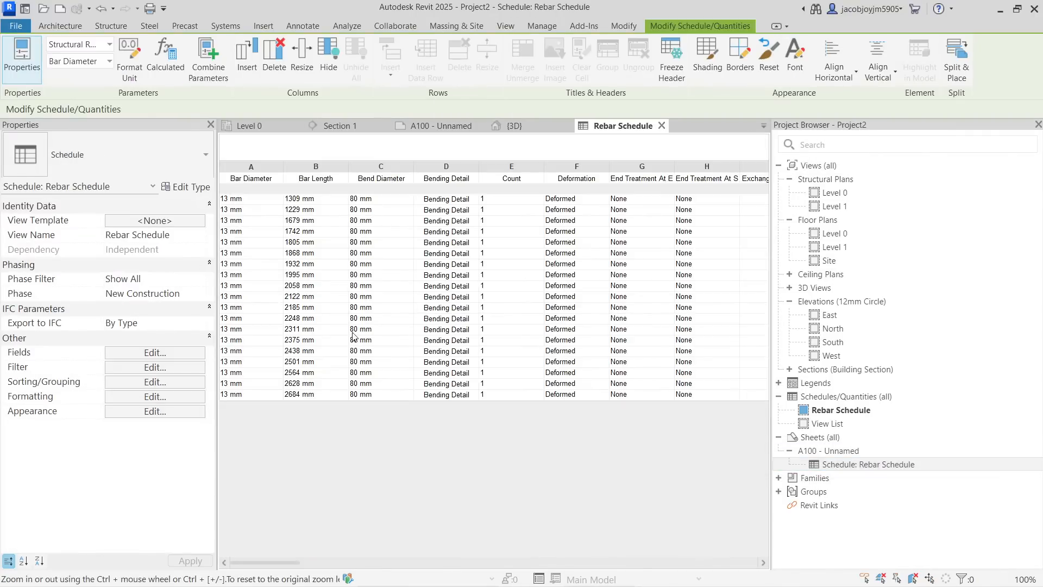
Step: Filter the rebar schedule by Partition equals set 1
left_click(175, 368)
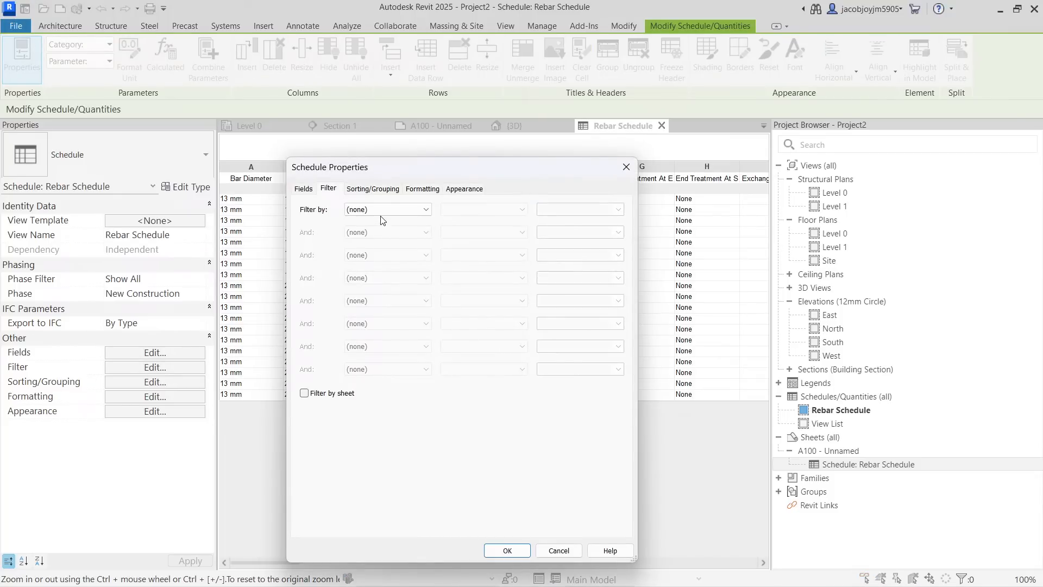
left_click_drag(439, 173, 339, 173)
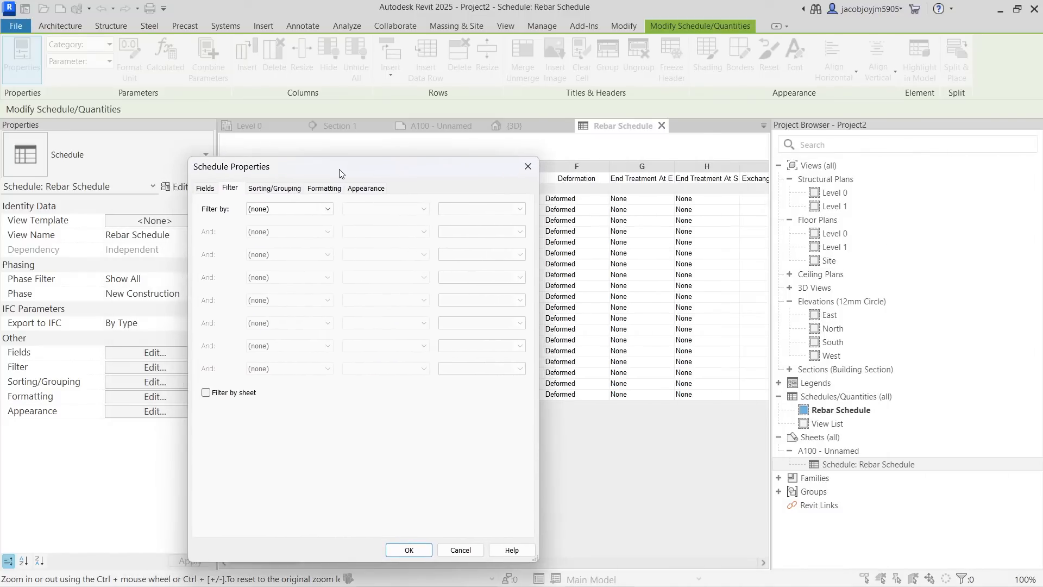
left_click(299, 210)
scroll(302, 407, "down", 1)
scroll(302, 408, "down", 7)
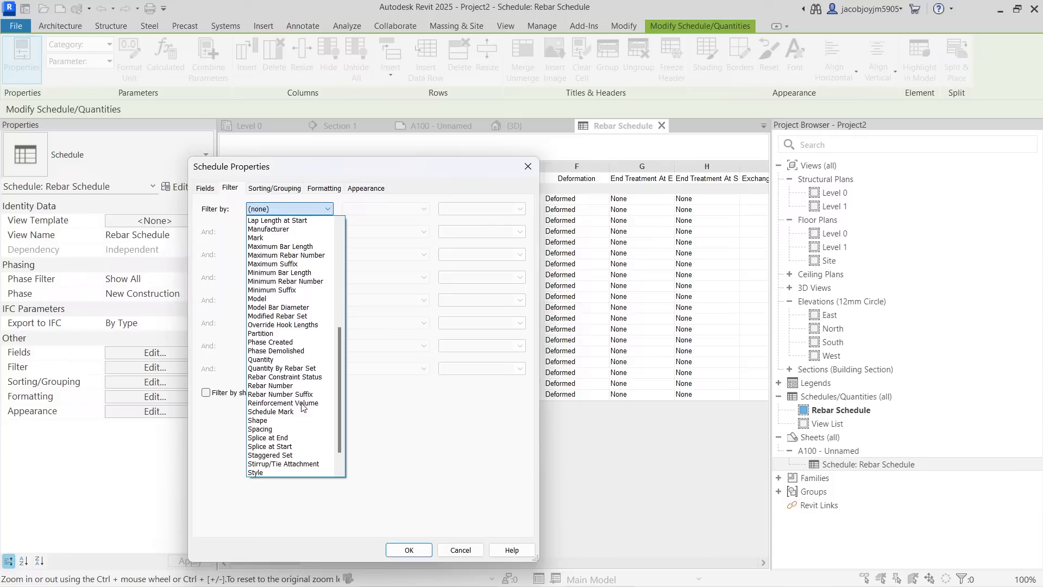
left_click(285, 334)
left_click(388, 211)
left_click(389, 214)
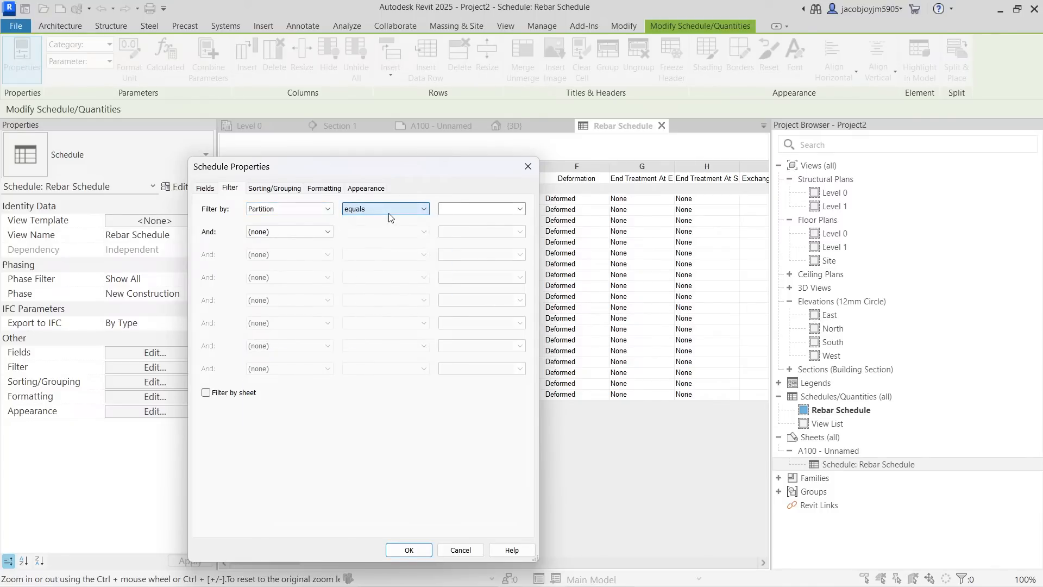
left_click(519, 211)
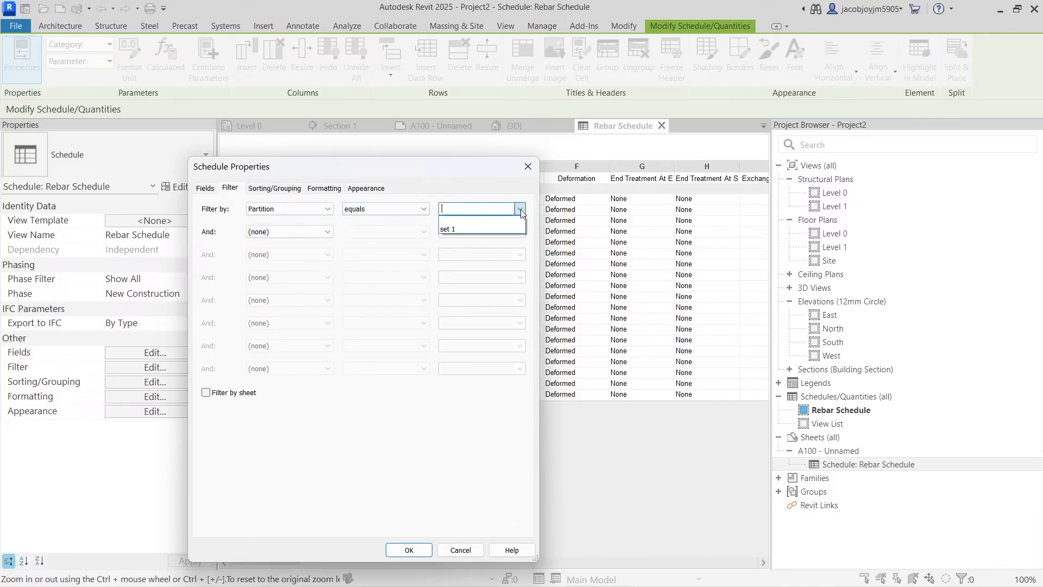
left_click(460, 229)
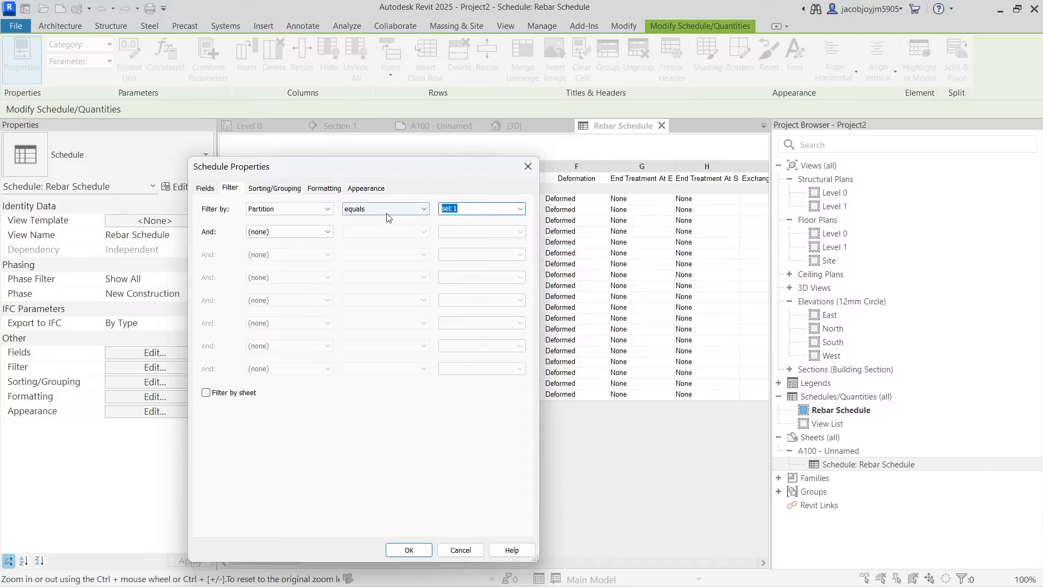
left_click(423, 211)
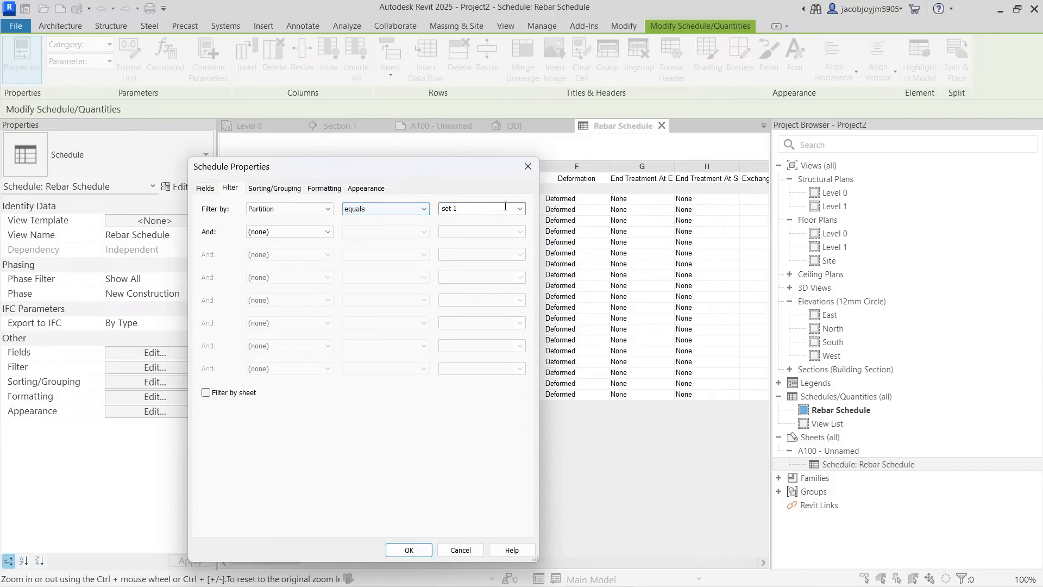
left_click(414, 549)
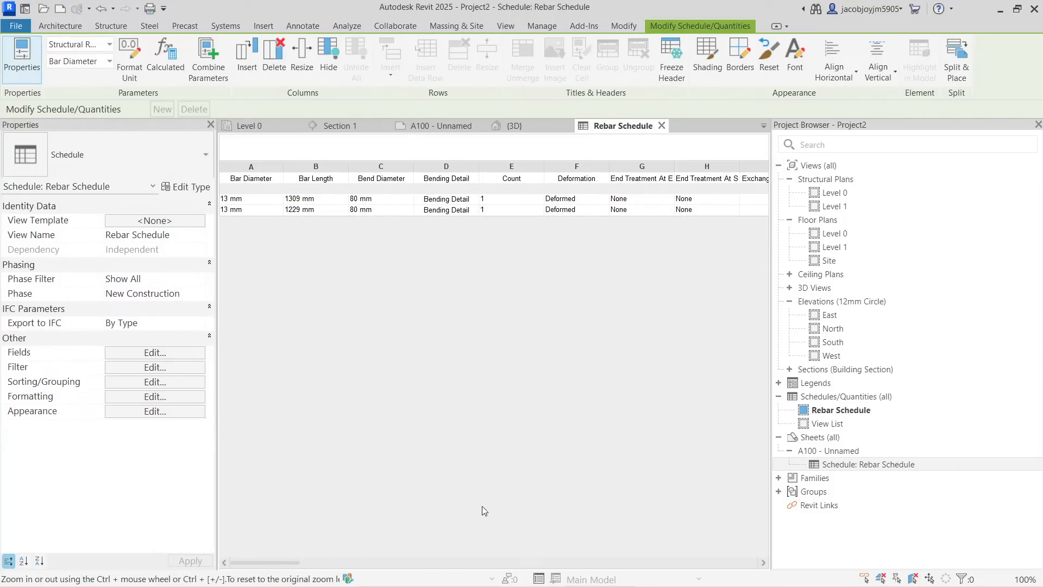
Step: Close the rebar schedule and check the right-hand foundation rebar set's partition and rebar number in the Level 0 plan
mouse_move(257, 564)
left_mouse_down()
mouse_move(315, 565)
mouse_move(252, 565)
left_mouse_up()
left_click(661, 126)
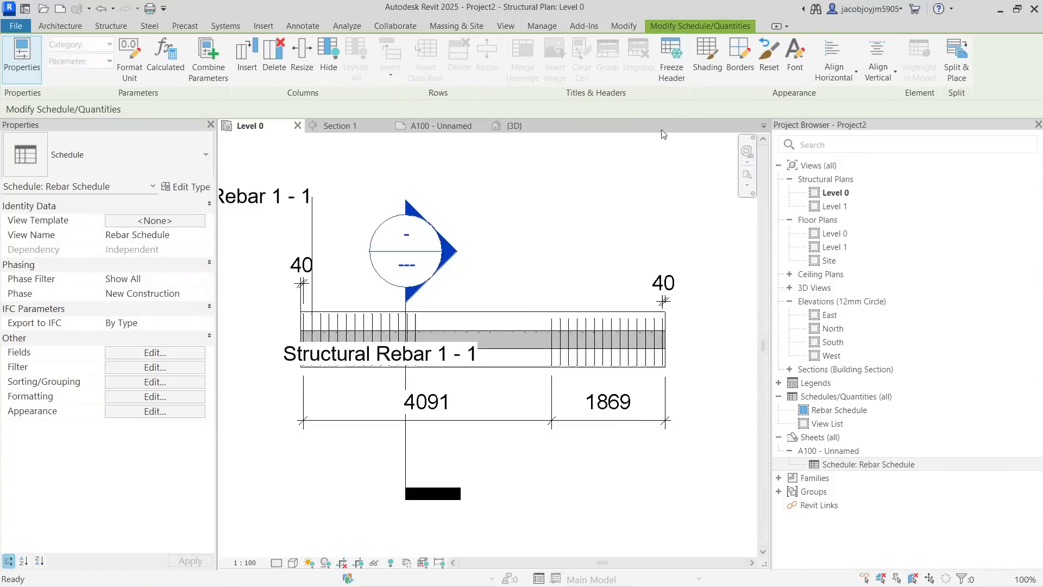
left_click(608, 365)
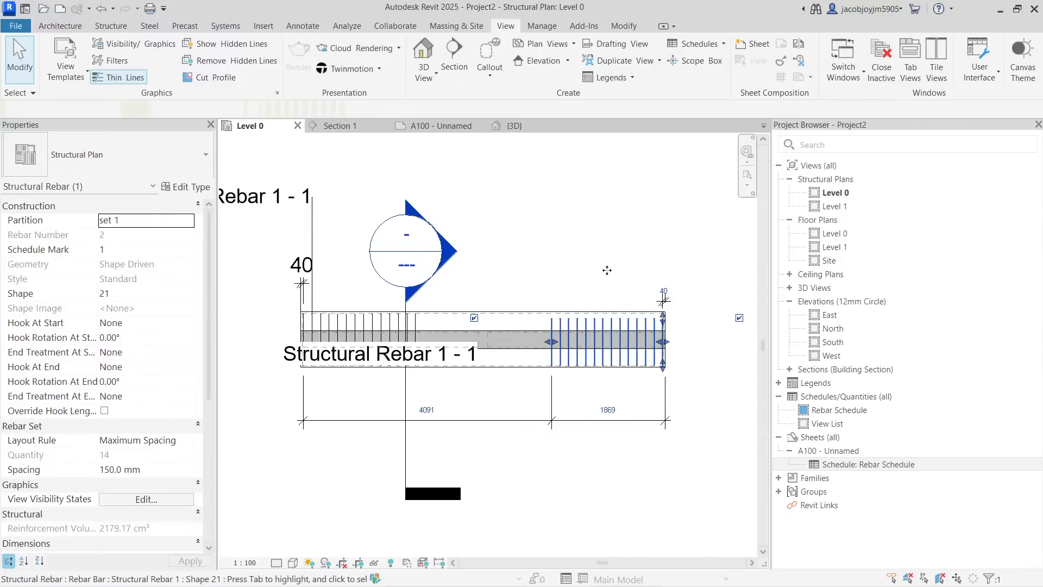
key("Escape")
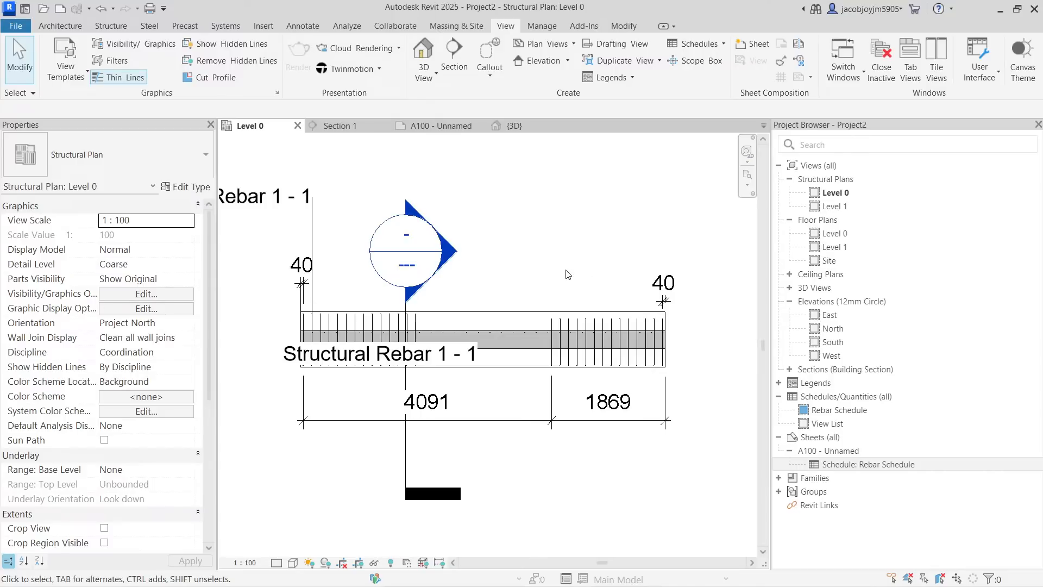
Step: Check the Level 0 plan's phasing properties and the phase options offered for a new schedule, without creating one
left_click_drag(208, 344, 210, 510)
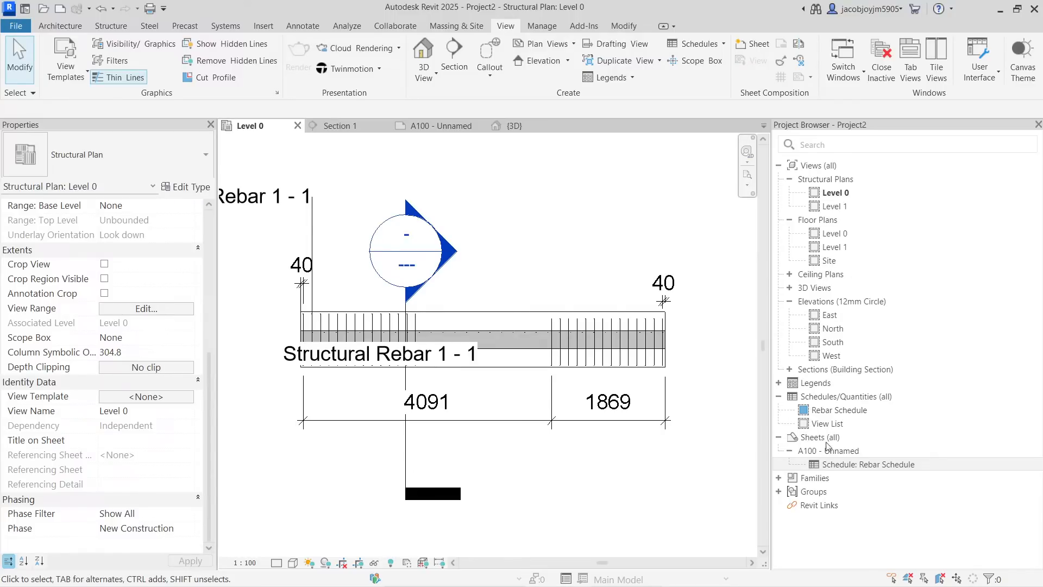
left_click(708, 44)
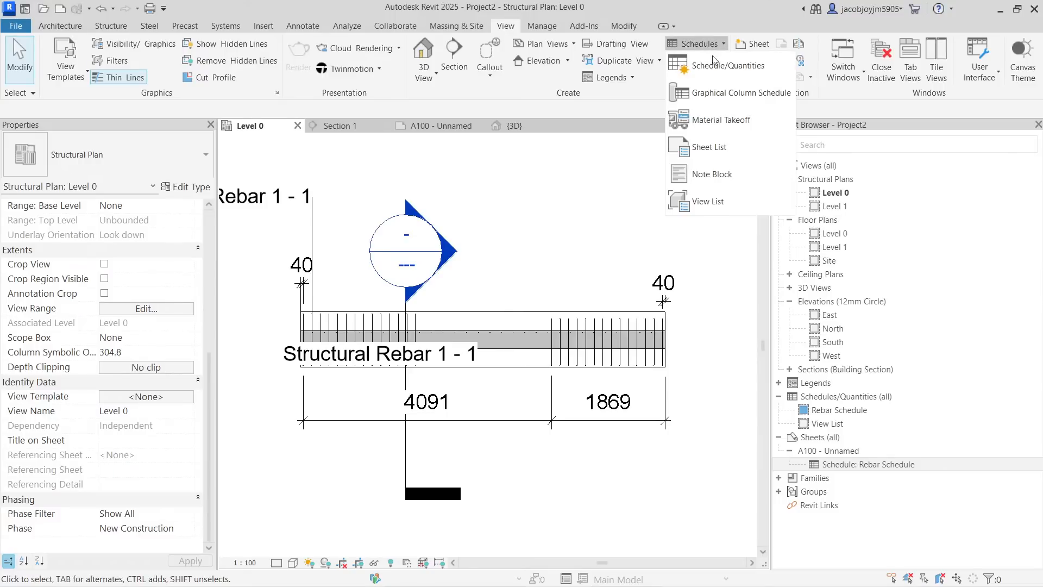
left_click(713, 62)
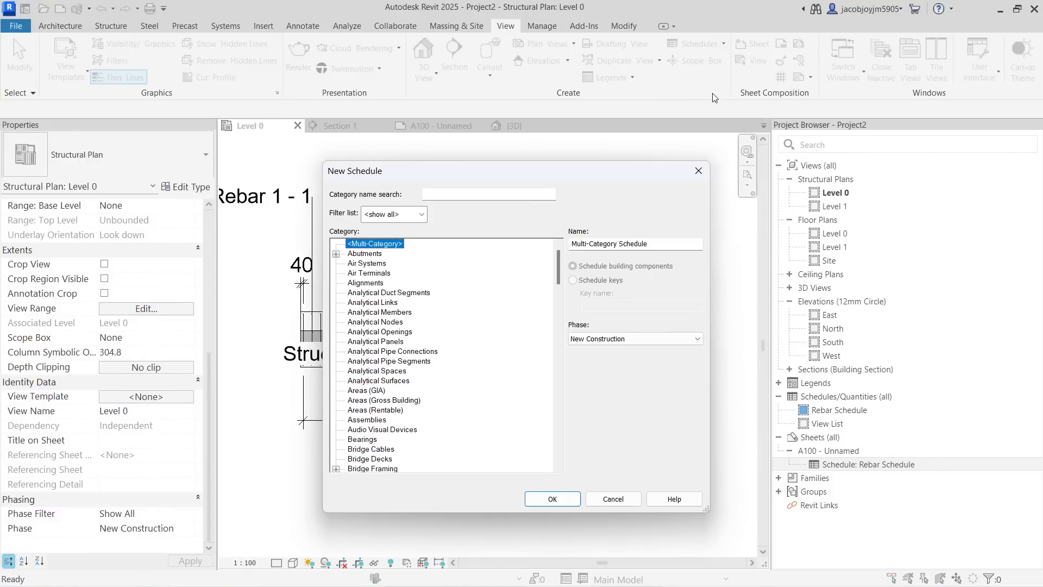
left_click(649, 337)
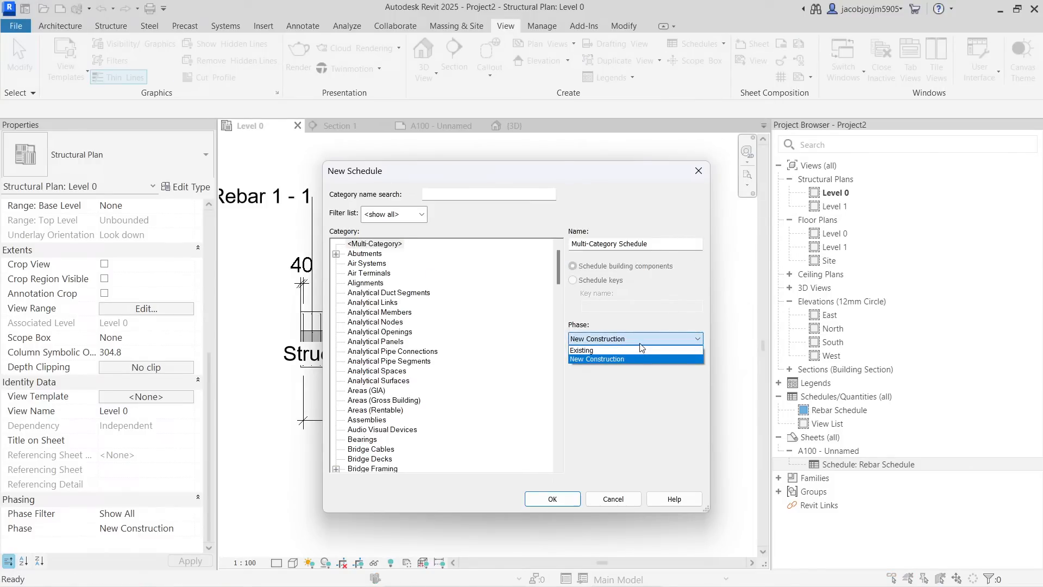
left_click(640, 341)
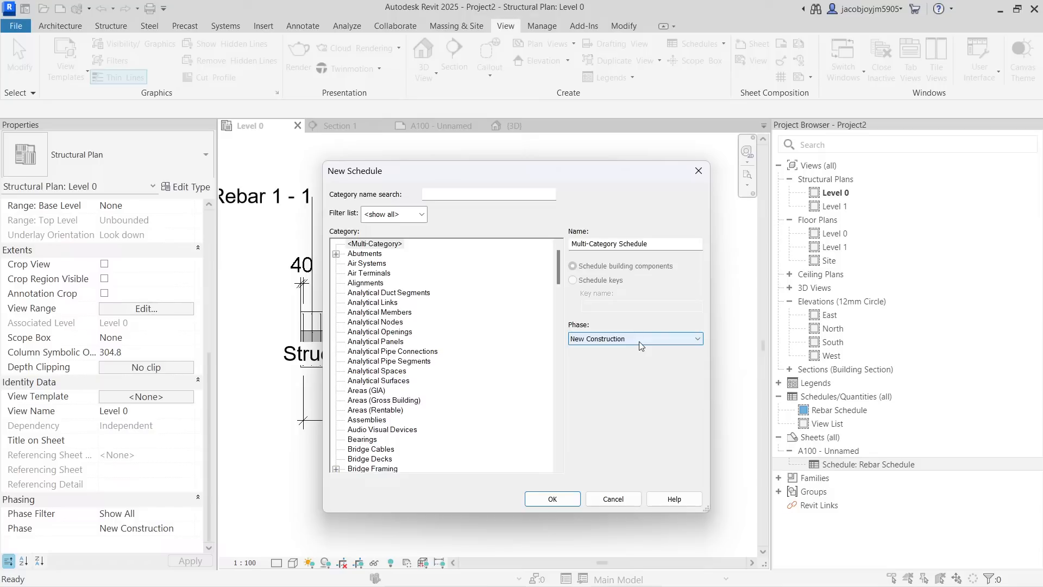
left_click(641, 343)
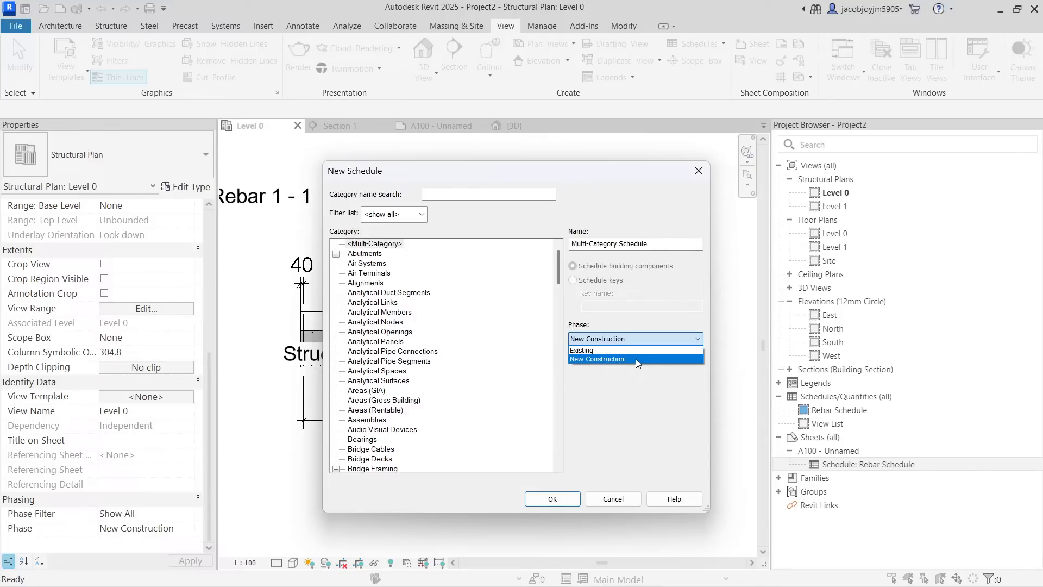
left_click(638, 360)
left_click(698, 171)
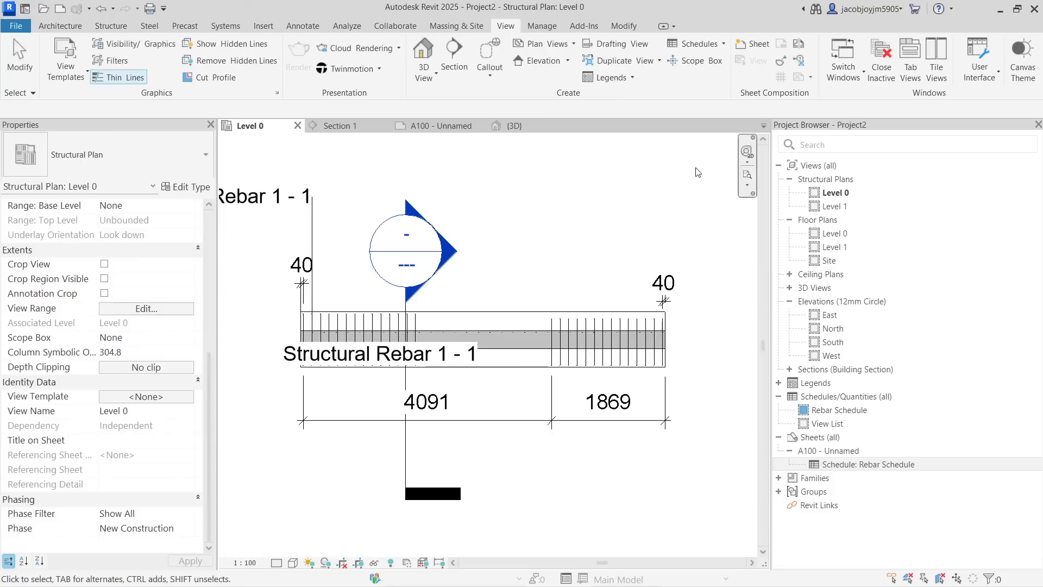
Step: Inspect the dimensions and phasing properties of the right-hand and left-hand foundation rebar sets
left_click(576, 356)
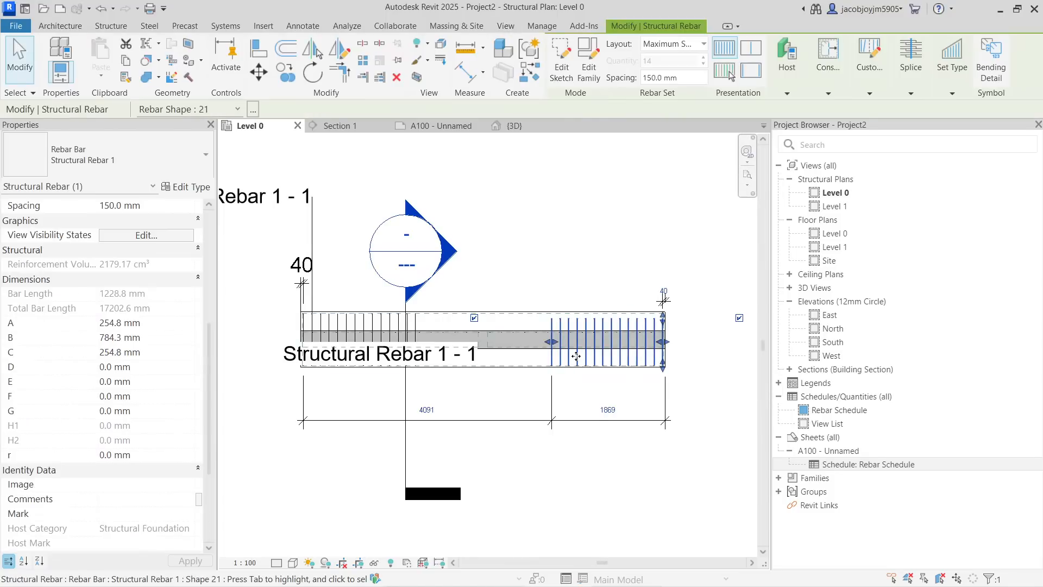
scroll(86, 465, "down", 1)
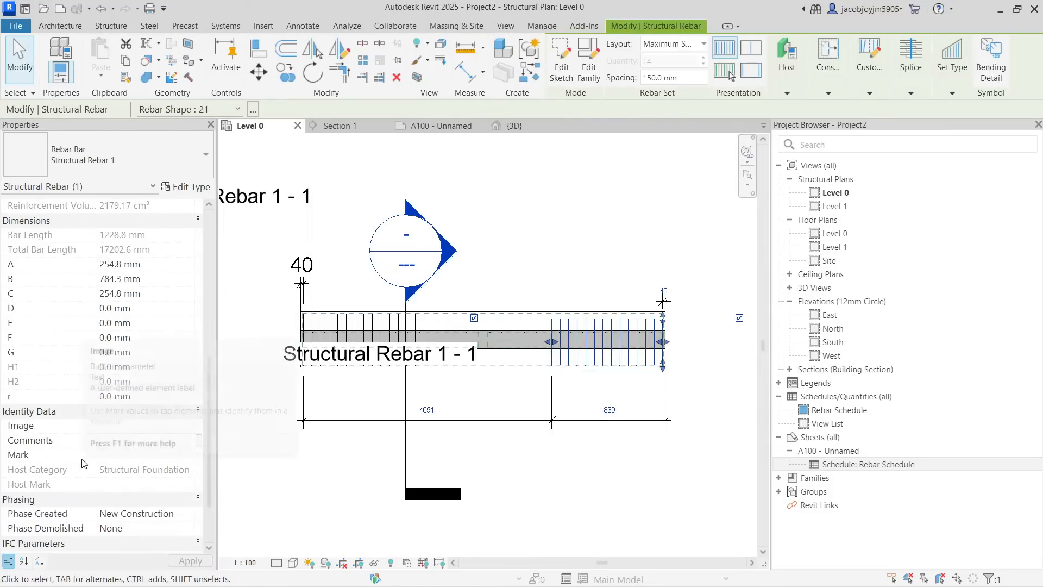
scroll(84, 463, "down", 1)
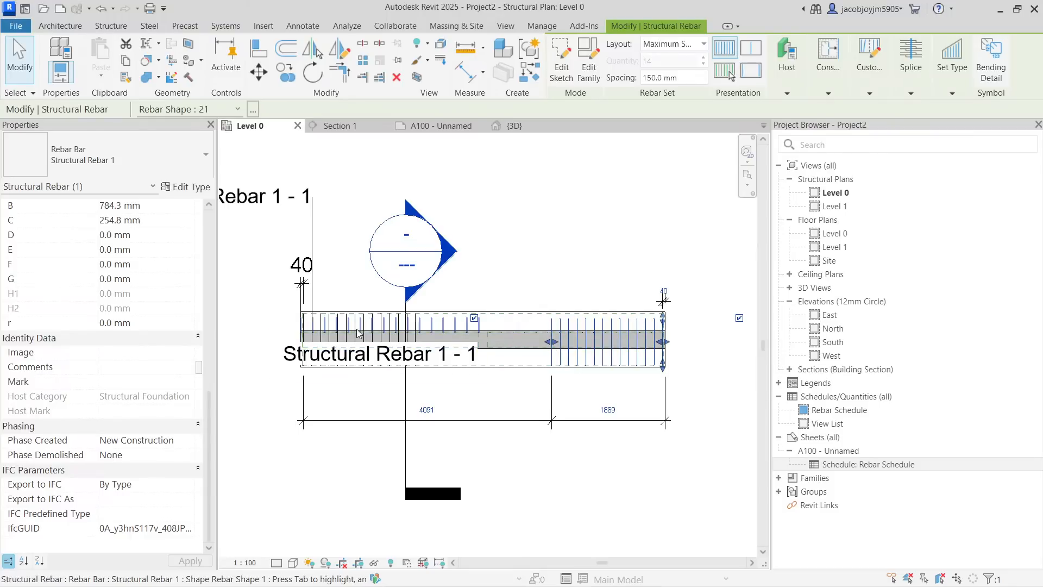
left_click(194, 445)
left_click(116, 454)
left_click(543, 468)
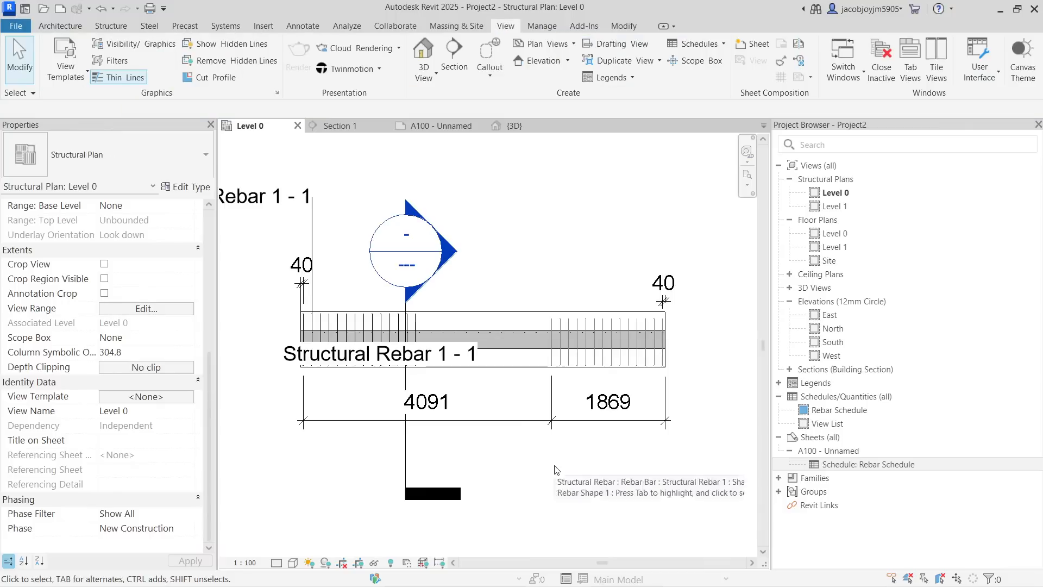
left_click(557, 469)
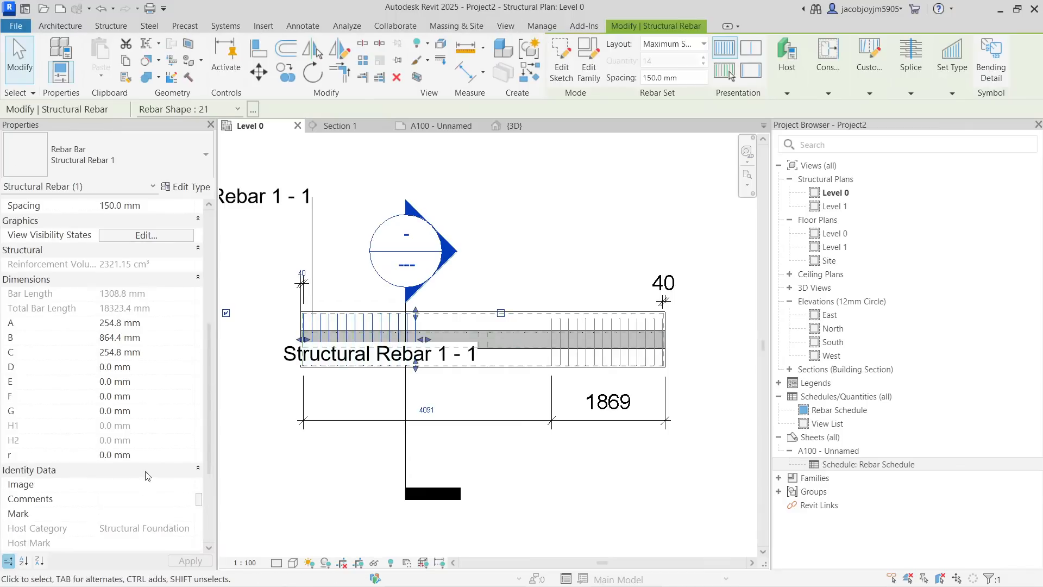
scroll(146, 476, "down", 5)
left_click(447, 138)
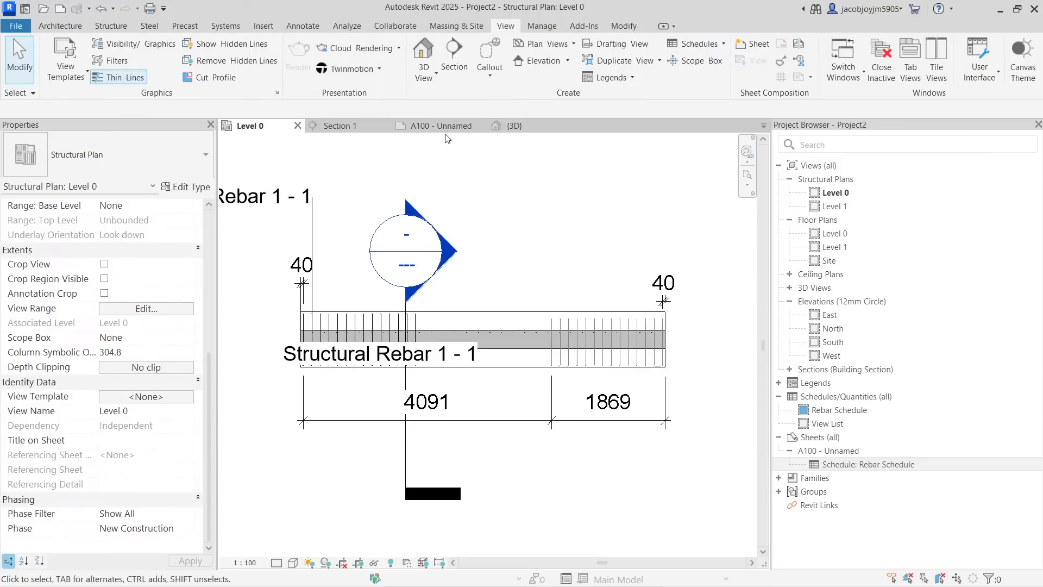
Step: Review the filtered rebar schedule on sheet A100 and examine its columns in the schedule view
left_click(443, 127)
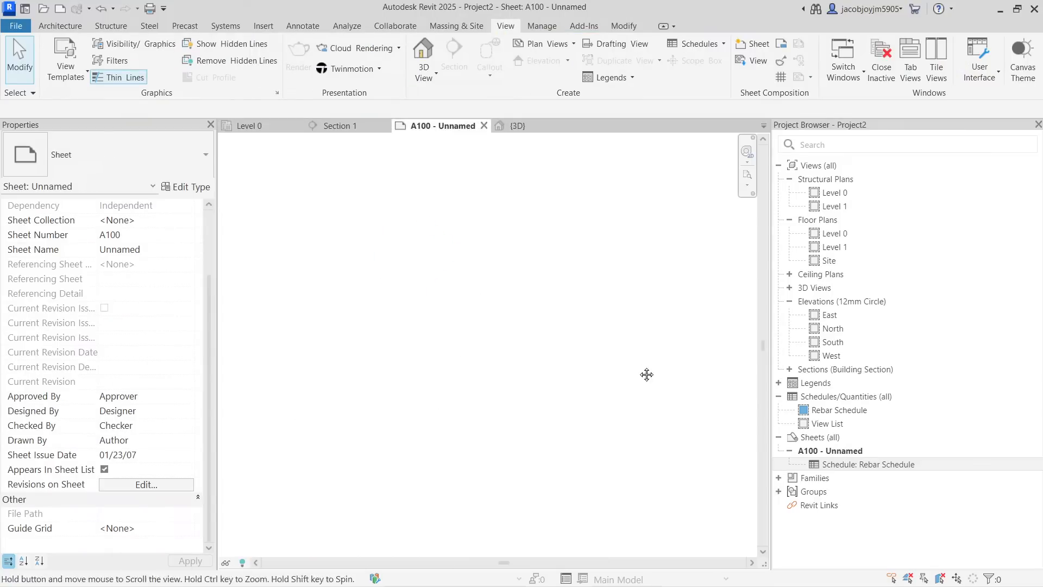
scroll(260, 489, "up", 2)
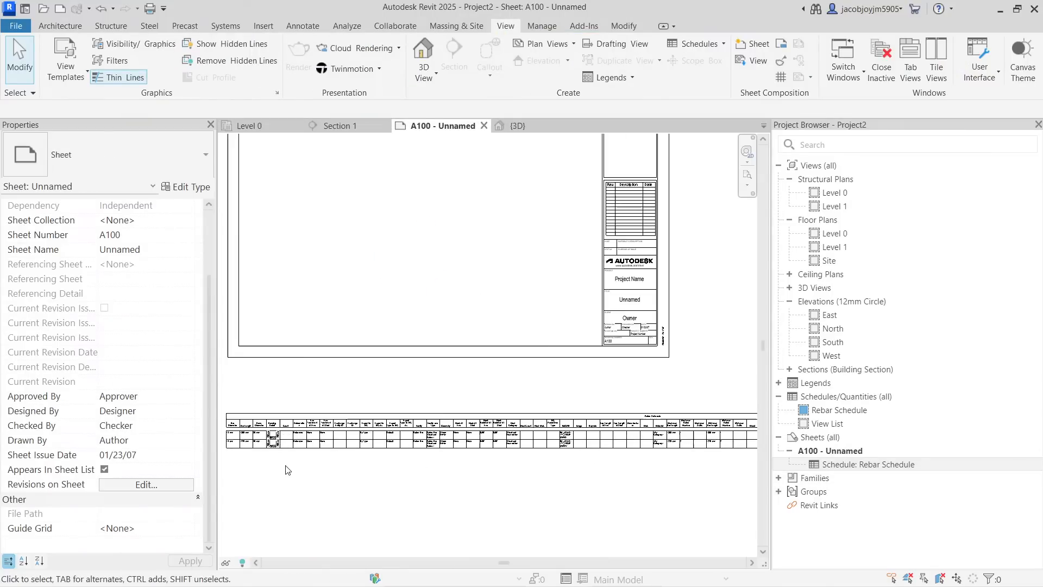
left_click(900, 466)
double_click(873, 468)
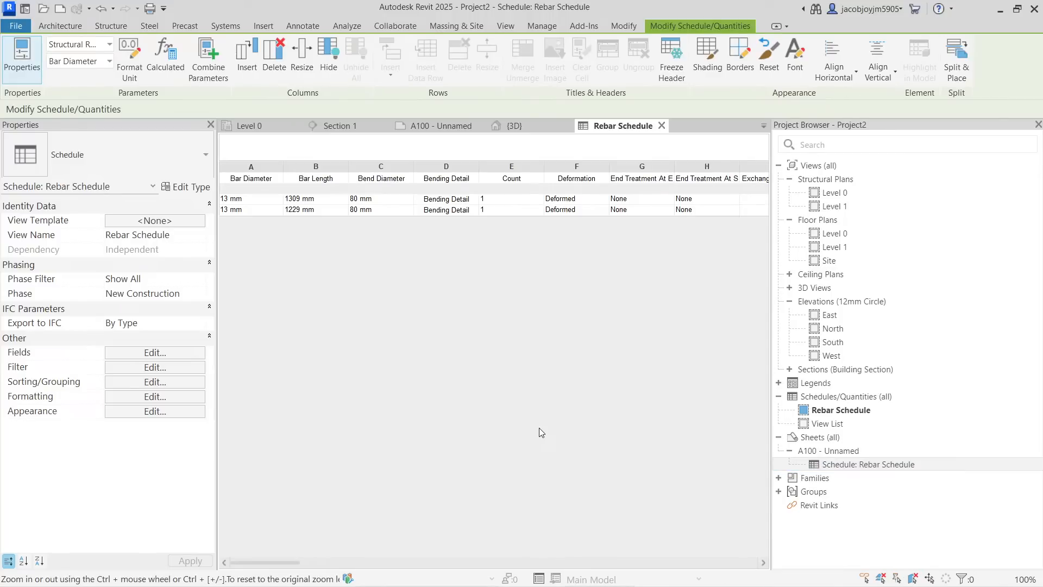
left_click_drag(280, 562, 694, 554)
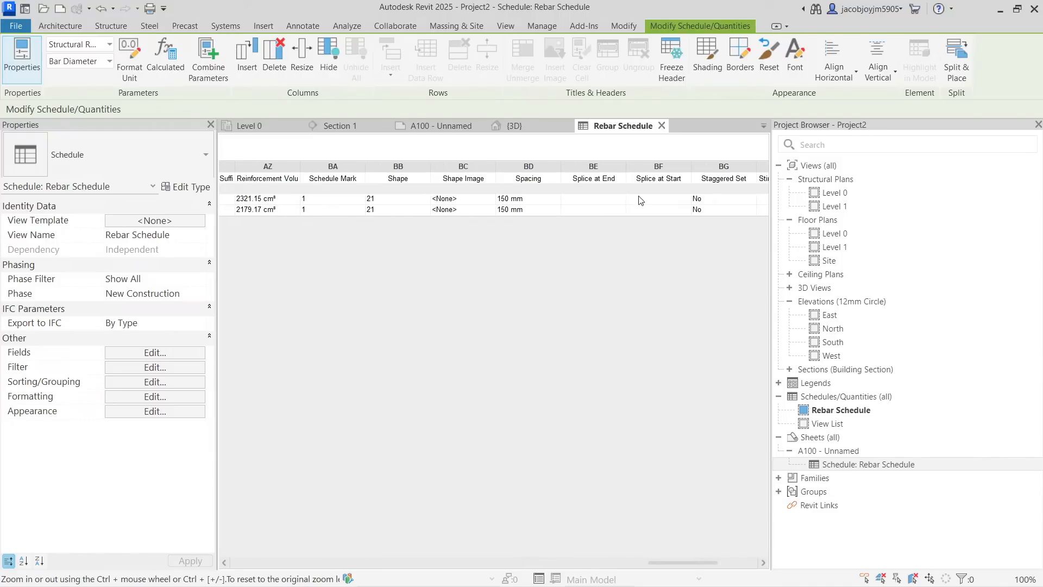
left_click_drag(655, 563, 224, 556)
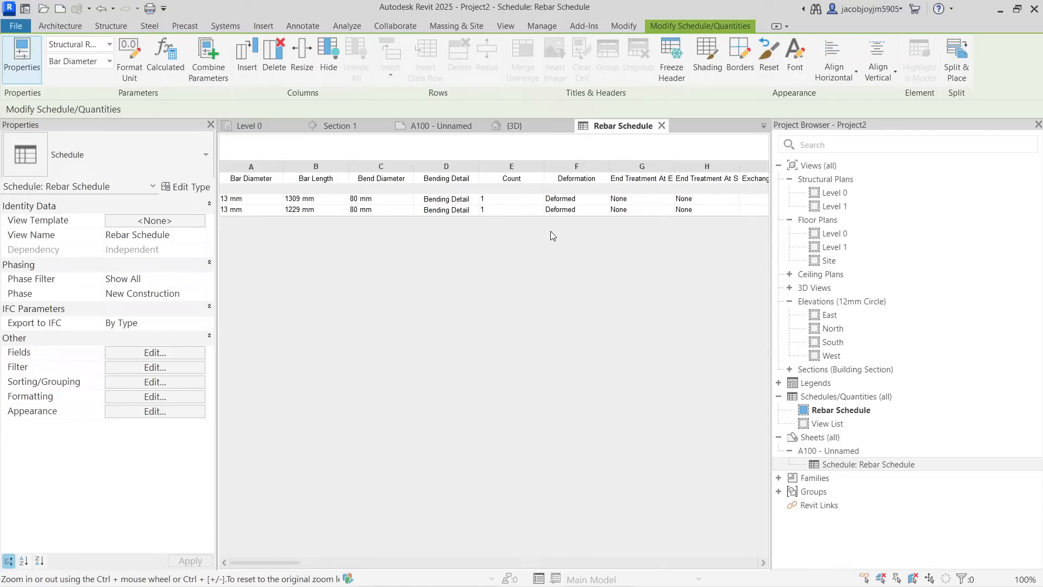
Step: View the wall reinforcement in the 3D view and return to the Level 0 structural plan
left_click(890, 465)
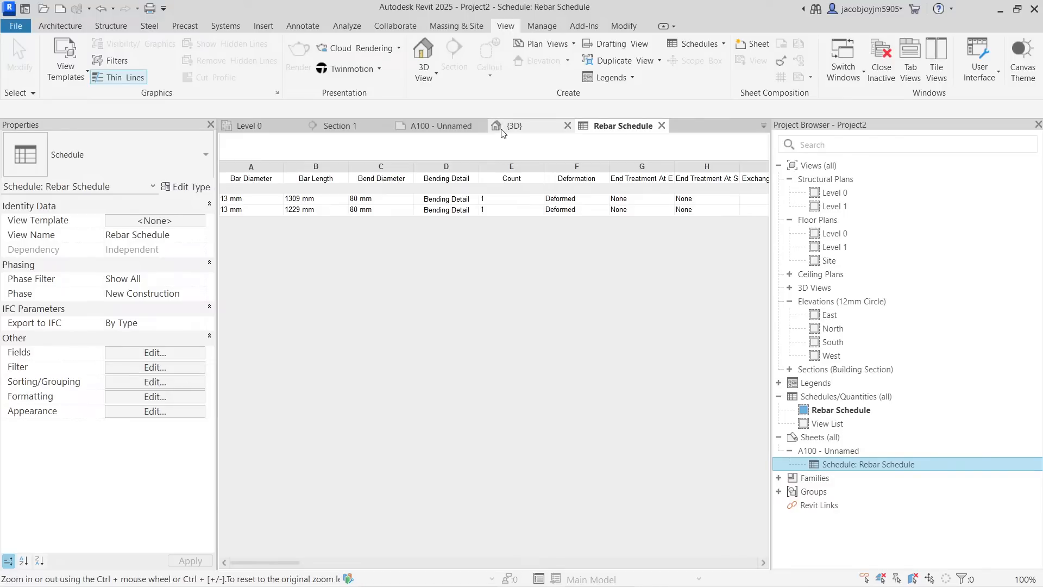
left_click(518, 126)
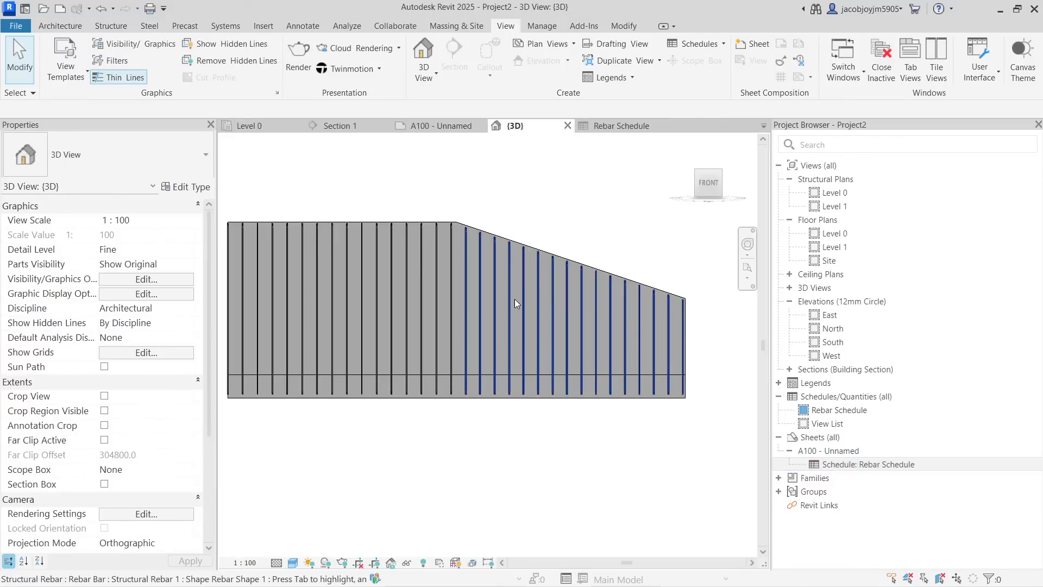
left_click(249, 126)
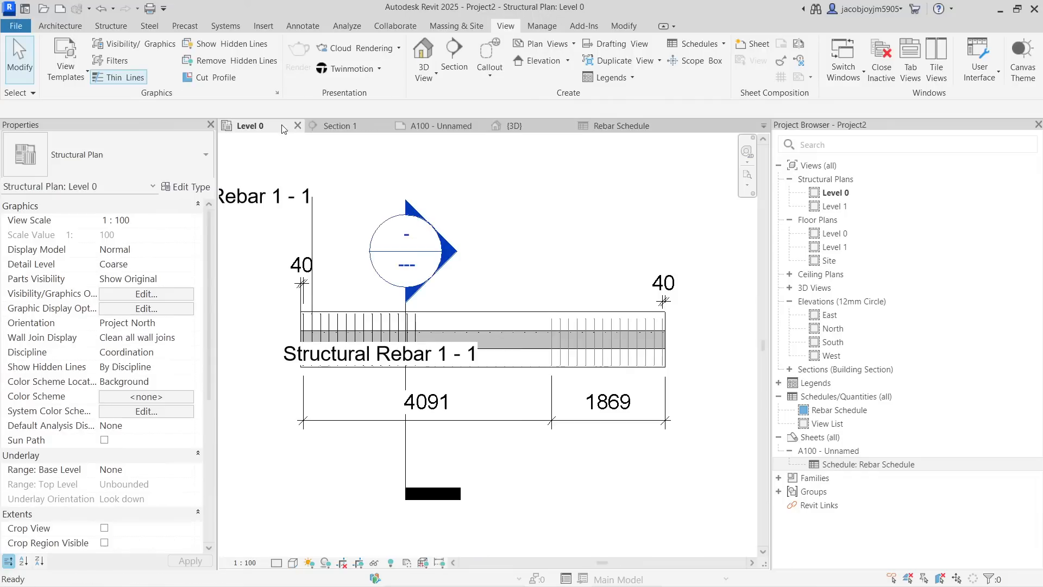
Step: Set Phase Demolished of the right-hand foundation rebar set to New Construction in the Level 0 plan
left_click(572, 370)
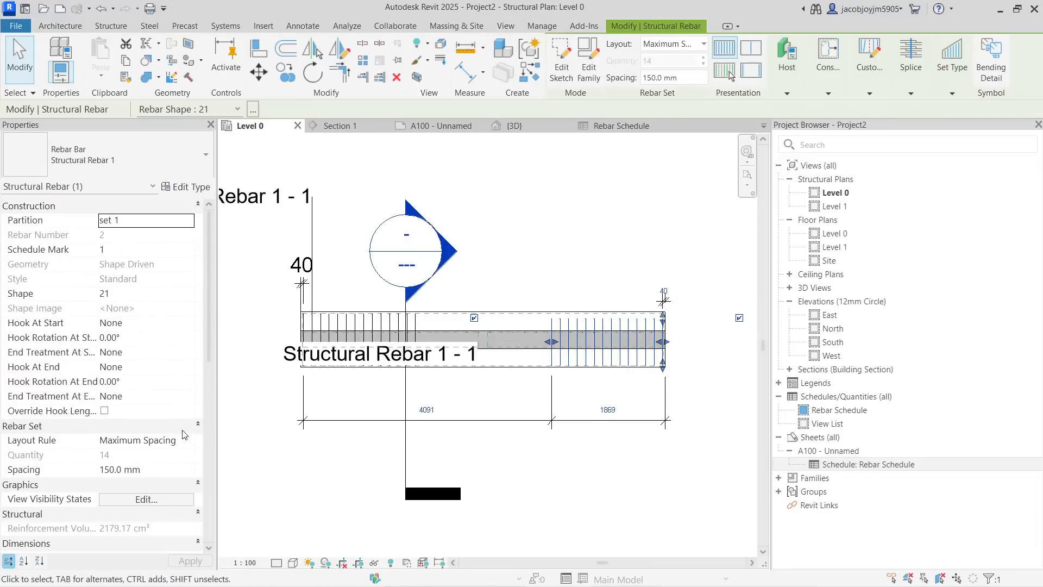
scroll(187, 441, "down", 3)
scroll(187, 441, "down", 5)
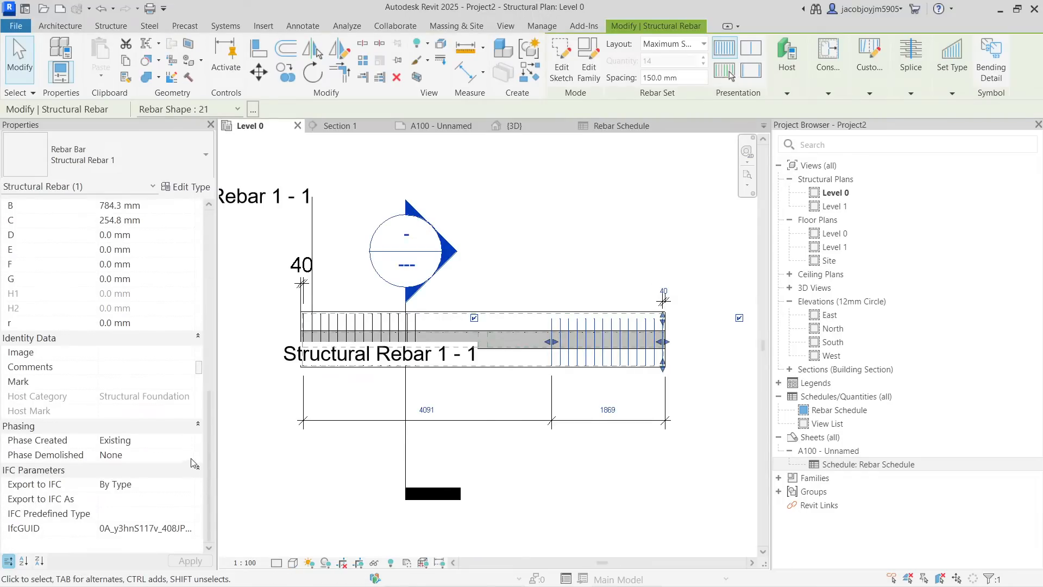
left_click(189, 455)
left_click(154, 482)
key("Escape")
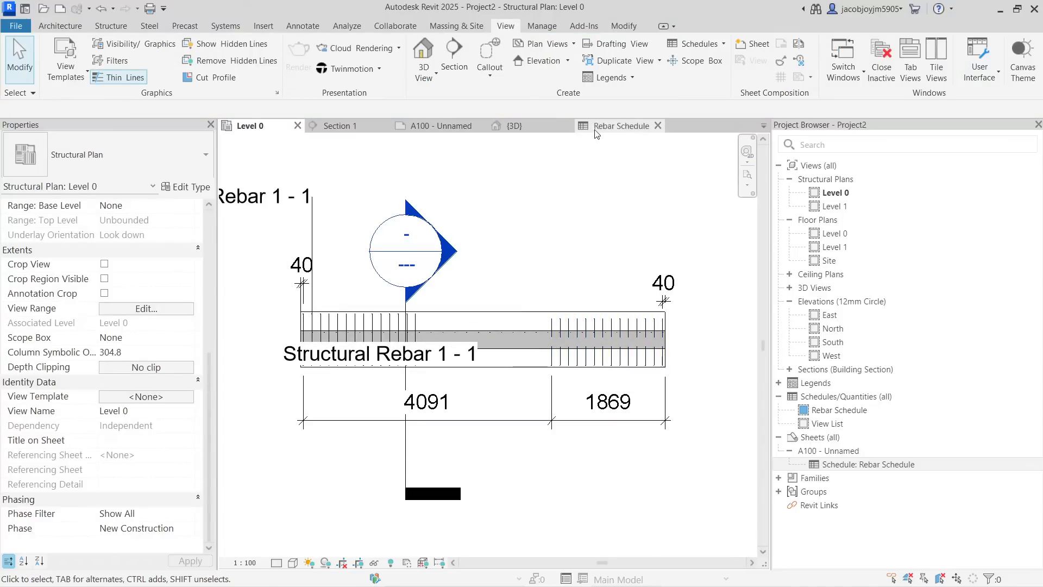
Step: Check the Rebar Schedule's partition filter without changing it, and view sheet A100
left_click(612, 127)
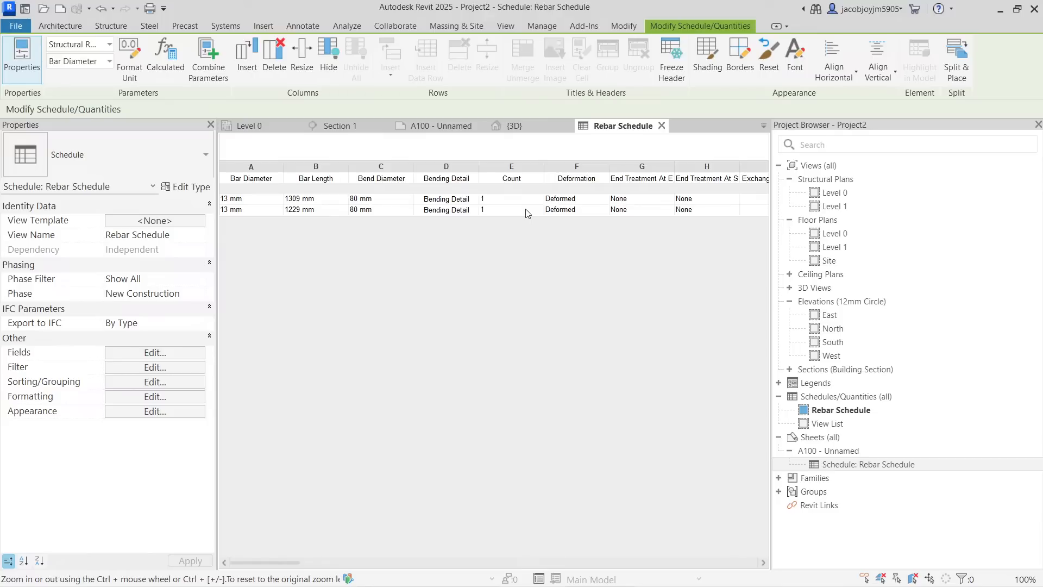
left_click(156, 368)
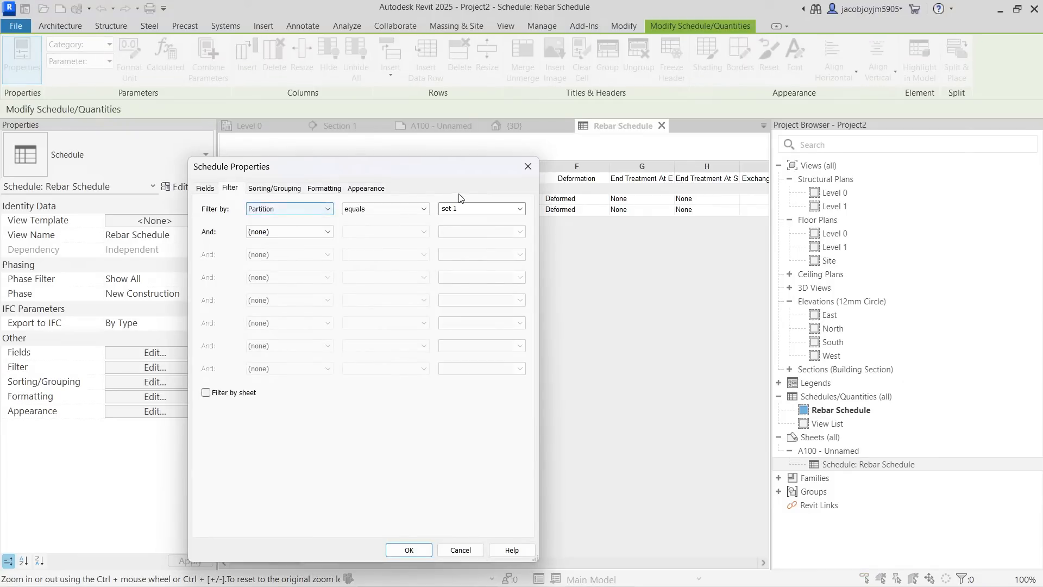
left_click(527, 167)
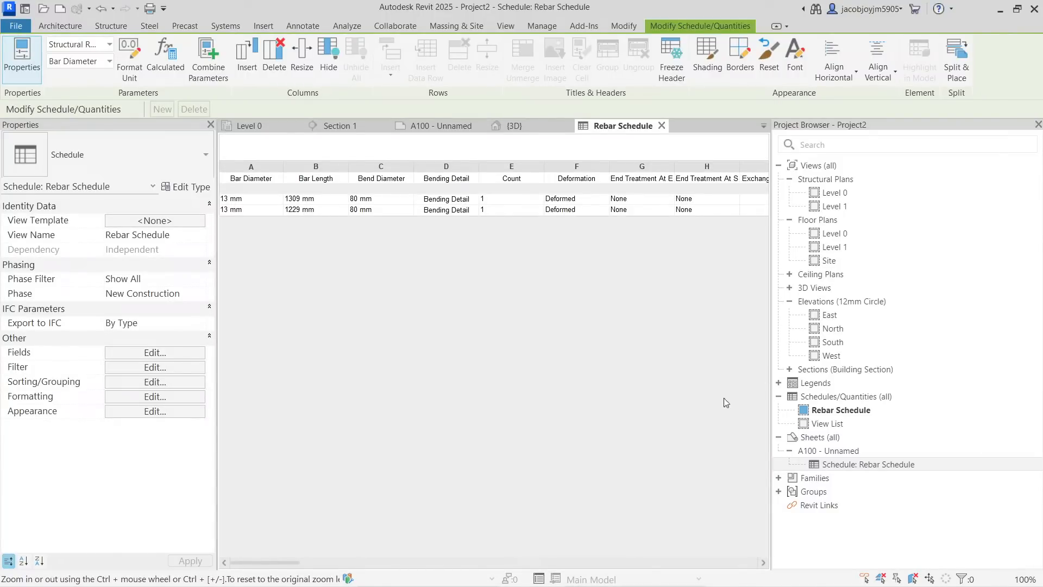
left_click(427, 126)
Step: Clear the Partition value of both foundation rebar sets in the Level 0 structural plan
left_click(245, 126)
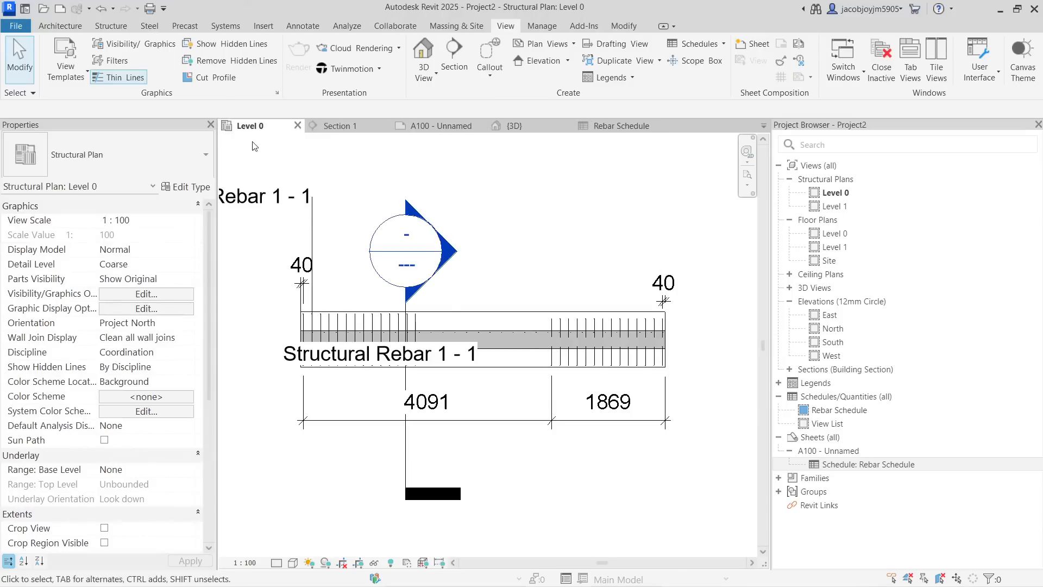
left_click(602, 352)
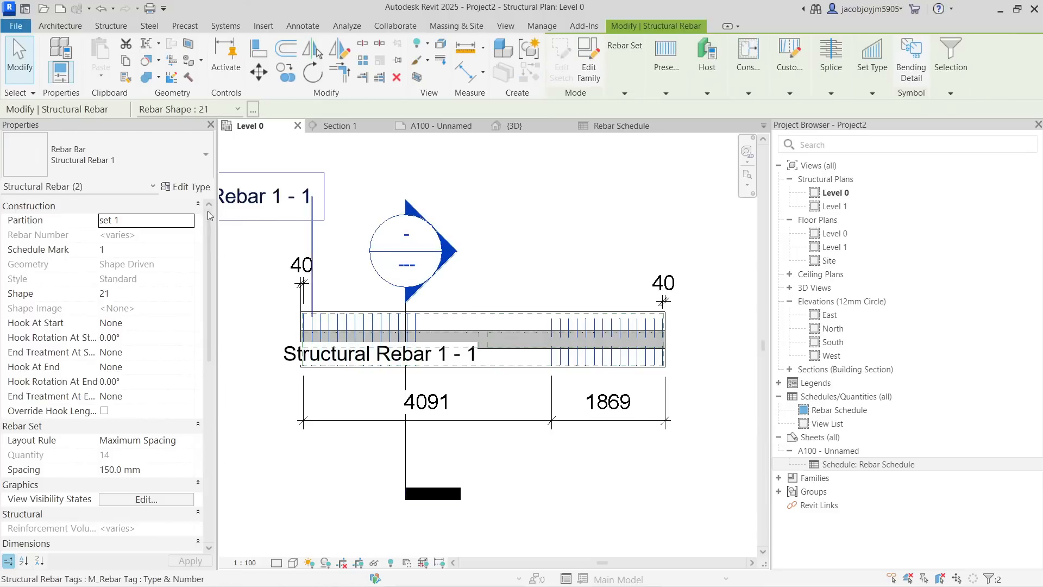
left_click(121, 222)
key("BackSpace")
type("25")
key("Return")
key("Escape")
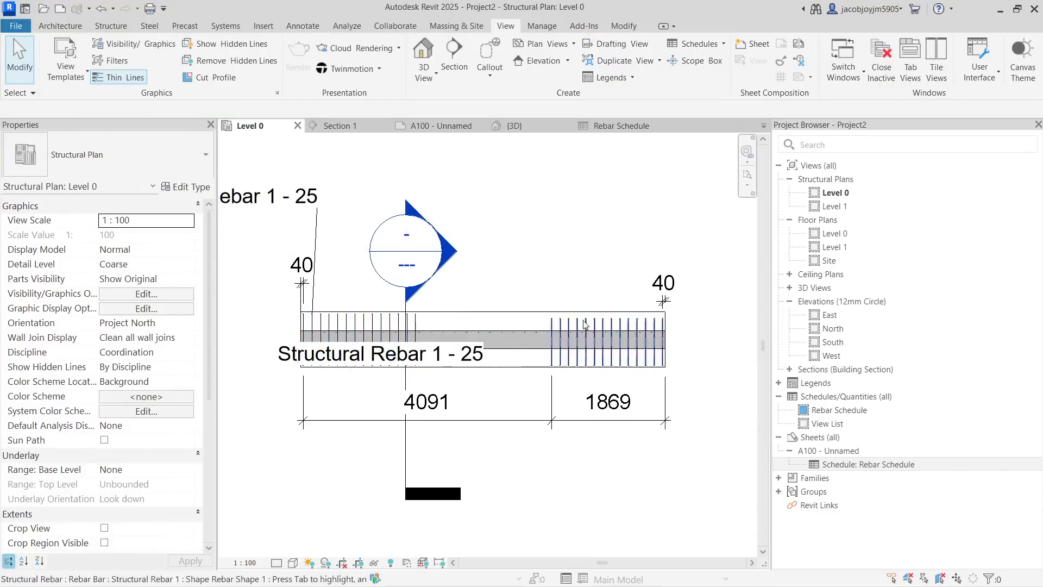
Step: Remove the Partition filter from the Rebar Schedule by setting its first filter field to (none)
left_click(619, 125)
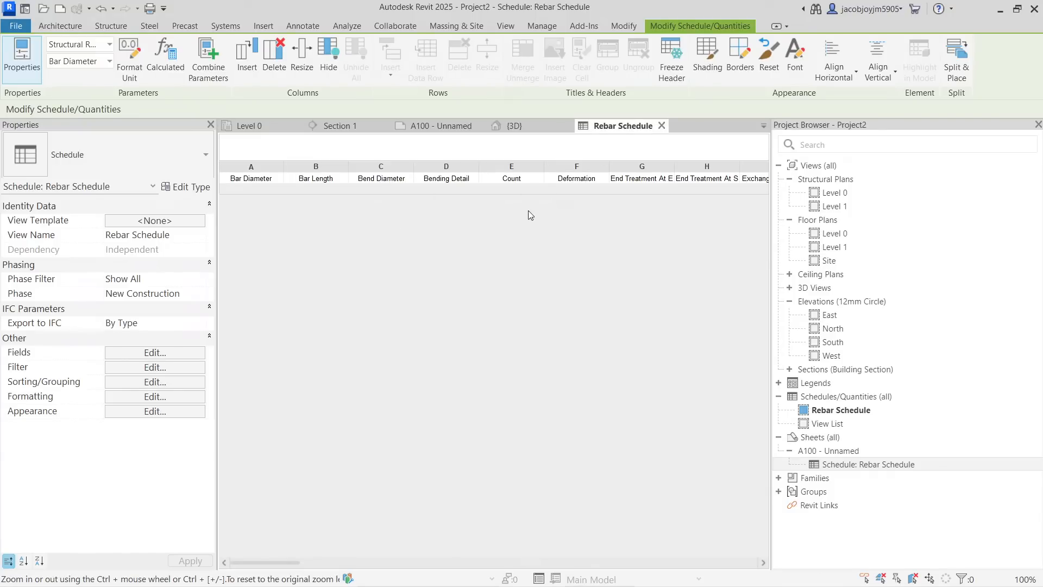
left_click(866, 465)
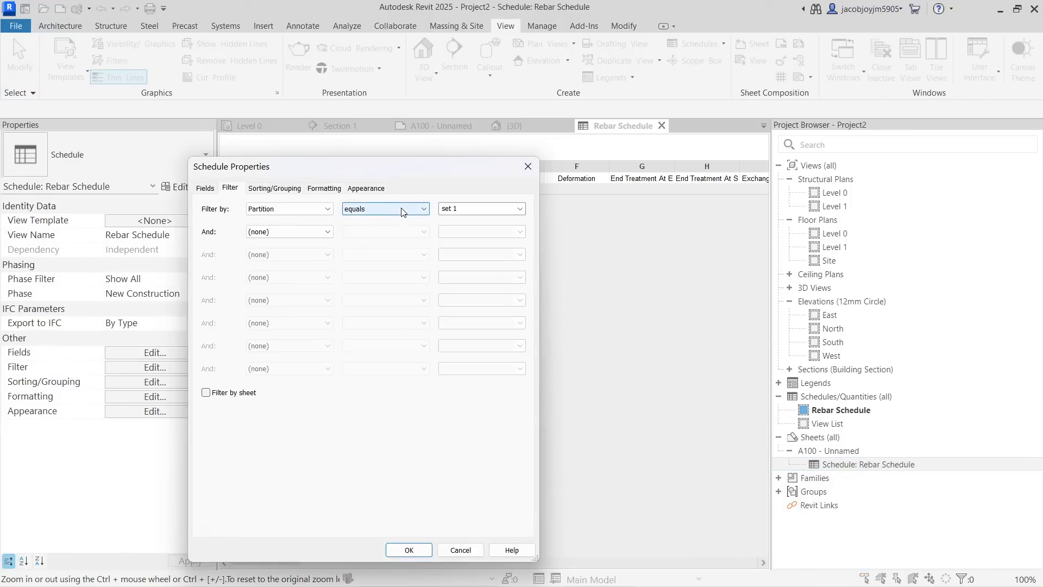
left_click(297, 209)
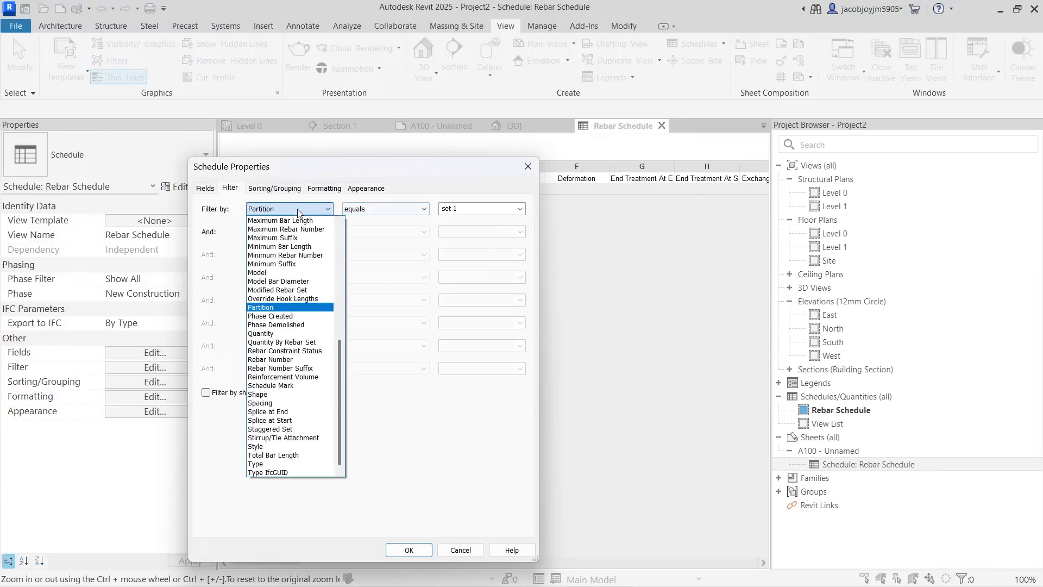
left_click(346, 395)
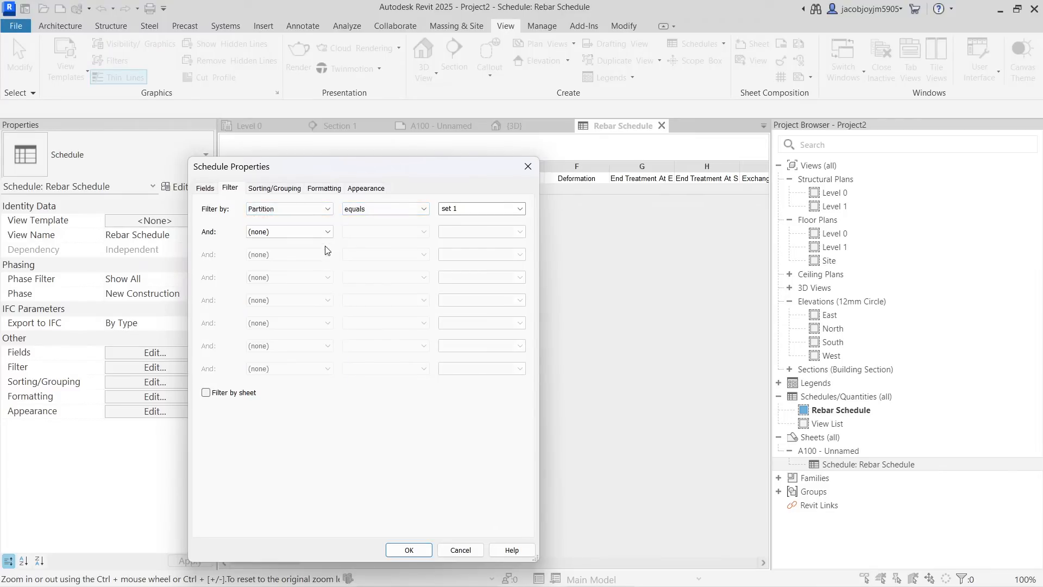
left_click(312, 210)
left_click_drag(338, 375, 337, 259)
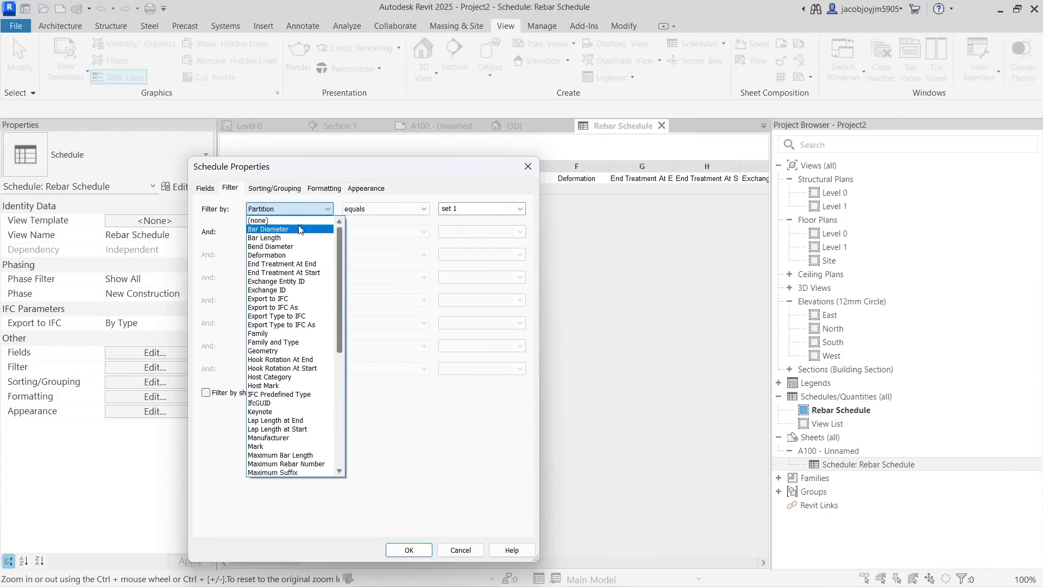
left_click(288, 221)
left_click(409, 549)
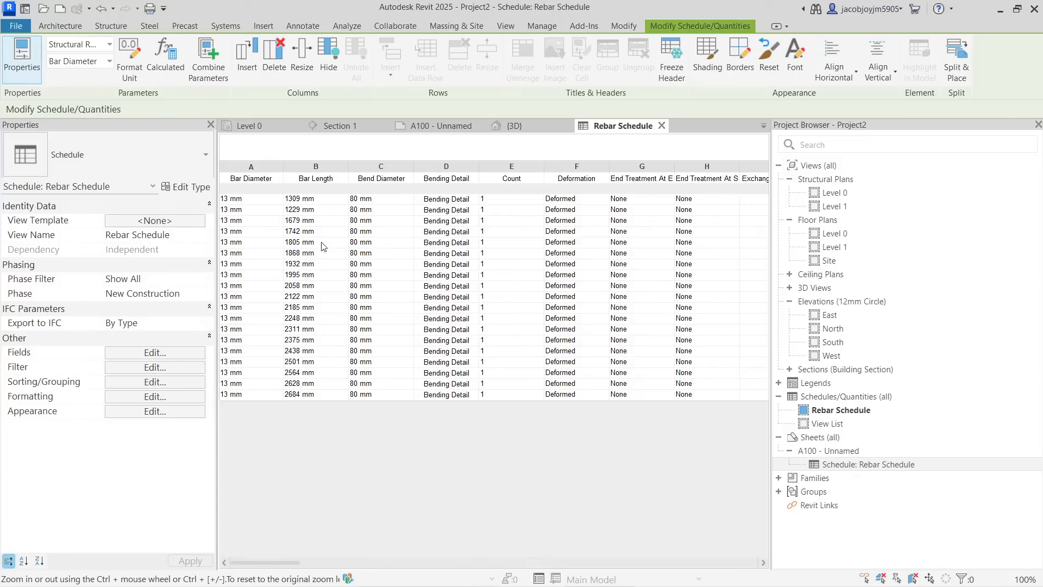
Step: Close the schedule view and examine the bar lengths and bending details in the rebar schedule on sheet A100
left_click(662, 126)
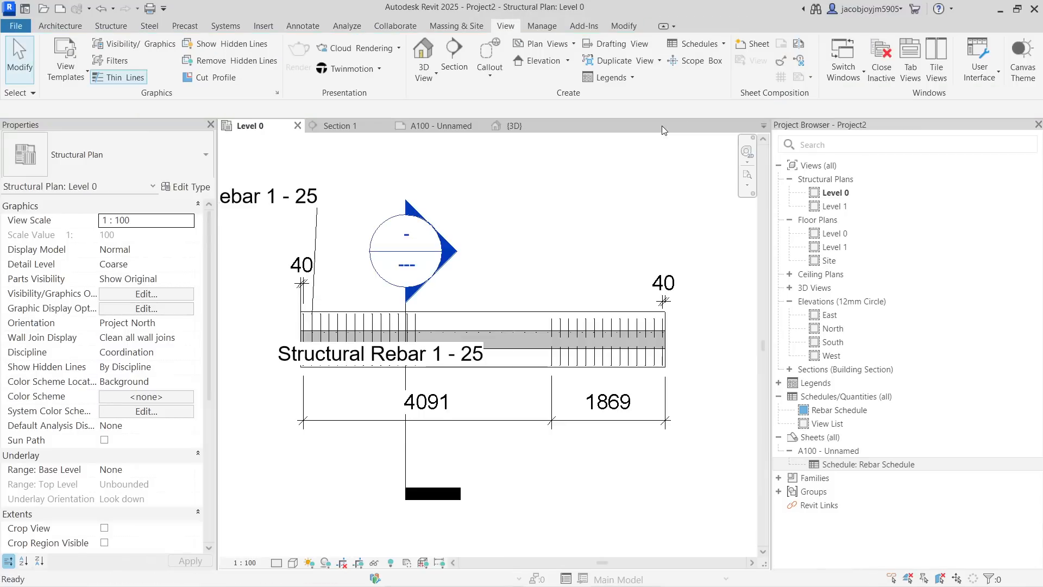
double_click(846, 453)
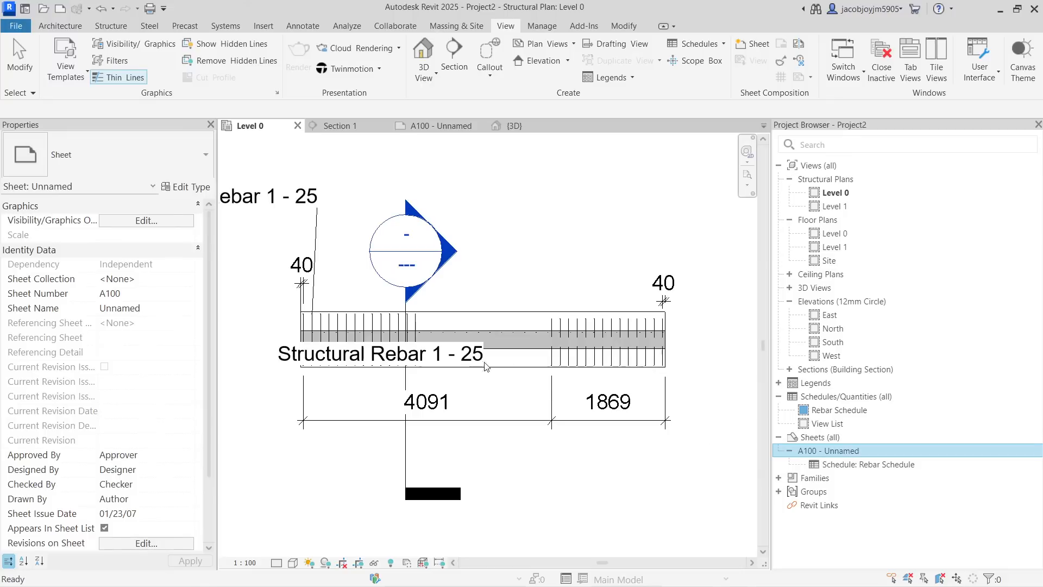
scroll(429, 434, "up", 4)
middle_click_drag(429, 413, 428, 307)
scroll(289, 312, "up", 3)
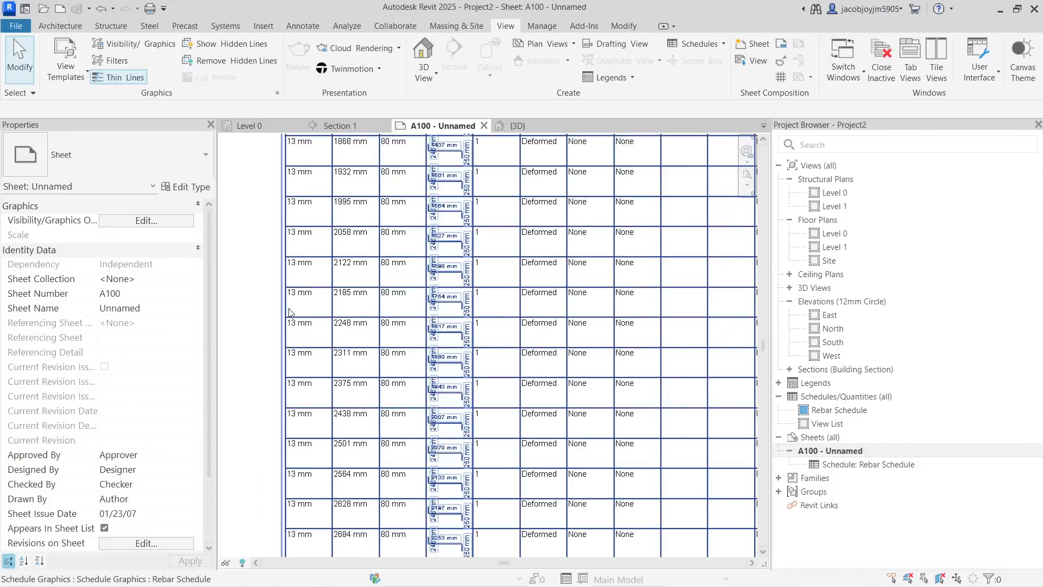
scroll(304, 325, "down", 4)
scroll(371, 293, "up", 2)
middle_click_drag(547, 463, 488, 438)
scroll(522, 212, "down", 2)
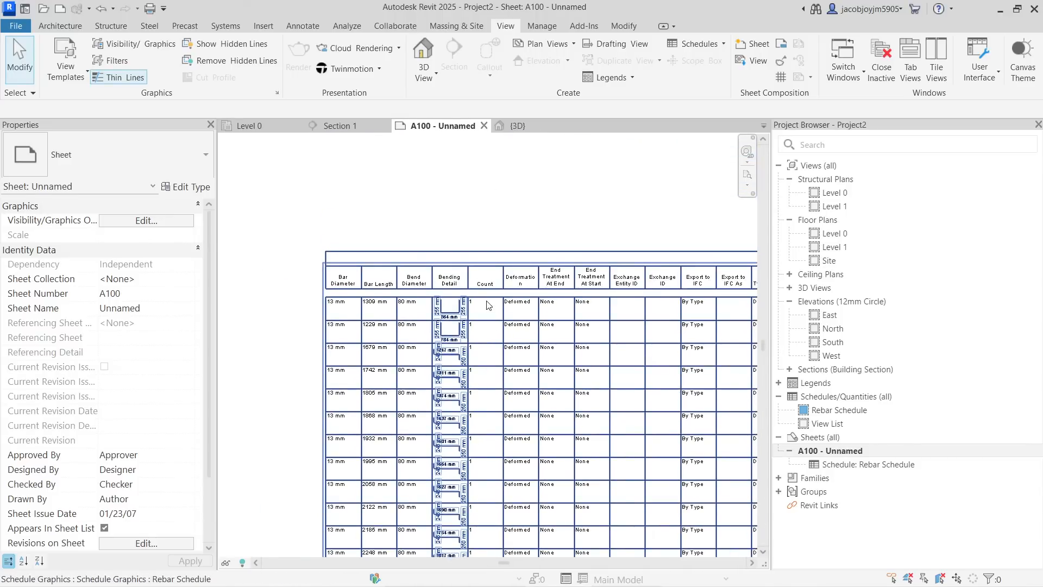
left_click(489, 305)
scroll(487, 302, "up", 3)
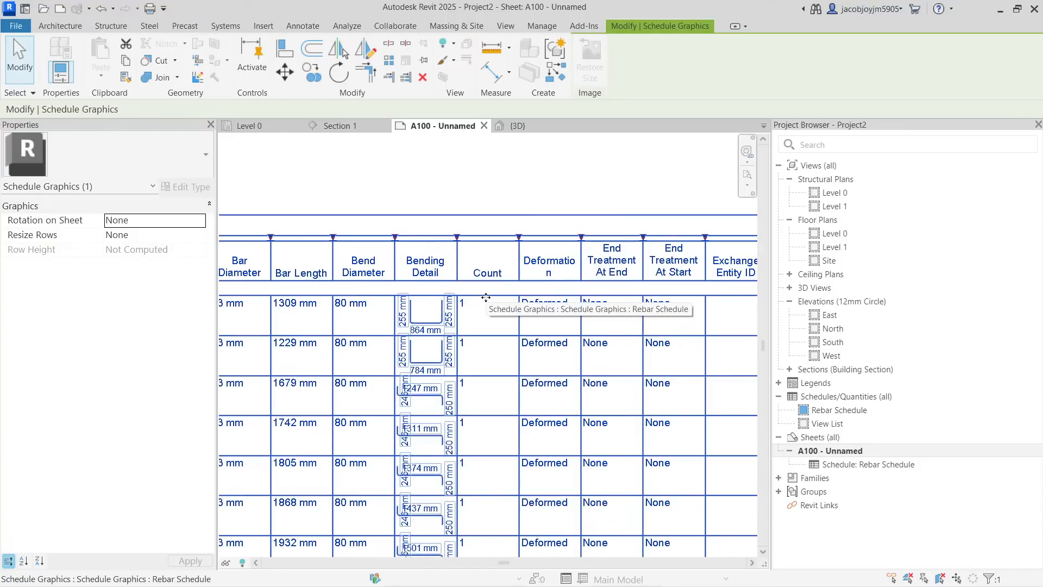
Step: Examine the rebar schedule's remaining columns on the sheet, through to the partition, phase and quantity columns
scroll(492, 297, "down", 4)
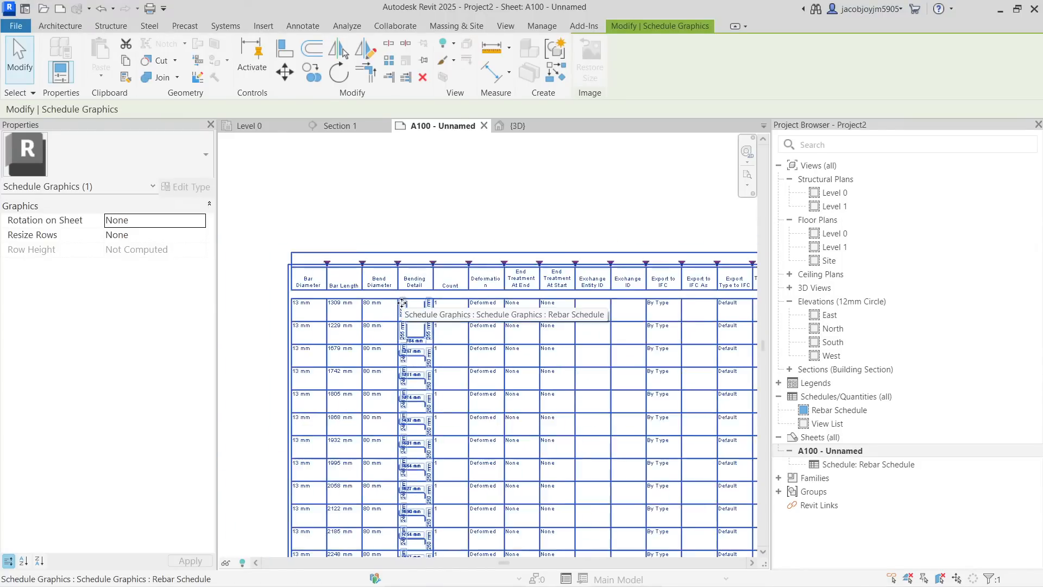
scroll(435, 329, "up", 2)
scroll(431, 329, "down", 2)
middle_click_drag(655, 362, 456, 330)
scroll(579, 316, "up", 1)
scroll(514, 241, "up", 1)
scroll(514, 242, "down", 1)
middle_click_drag(617, 396, 466, 333)
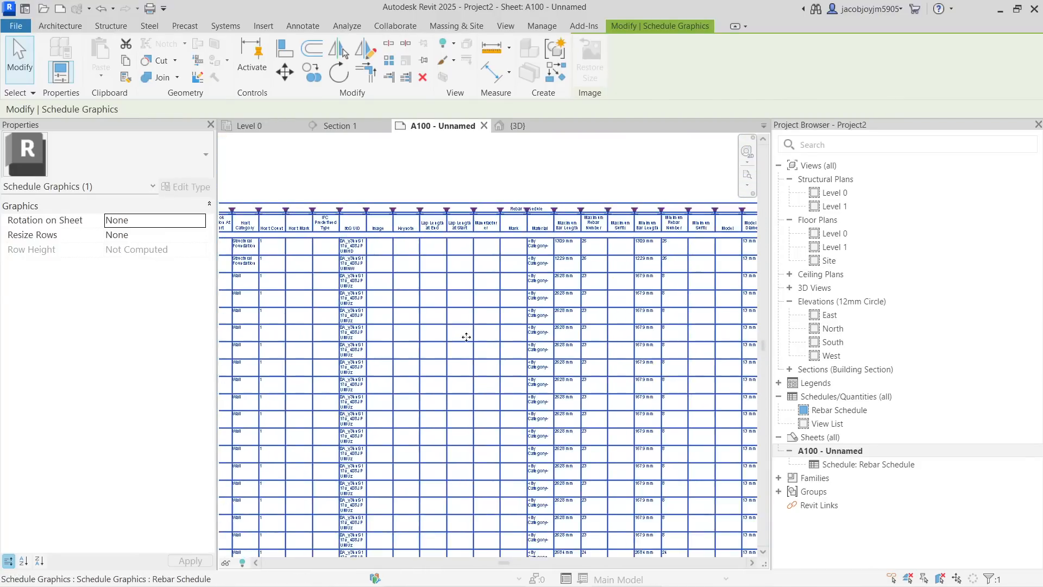
middle_click_drag(686, 384, 421, 352)
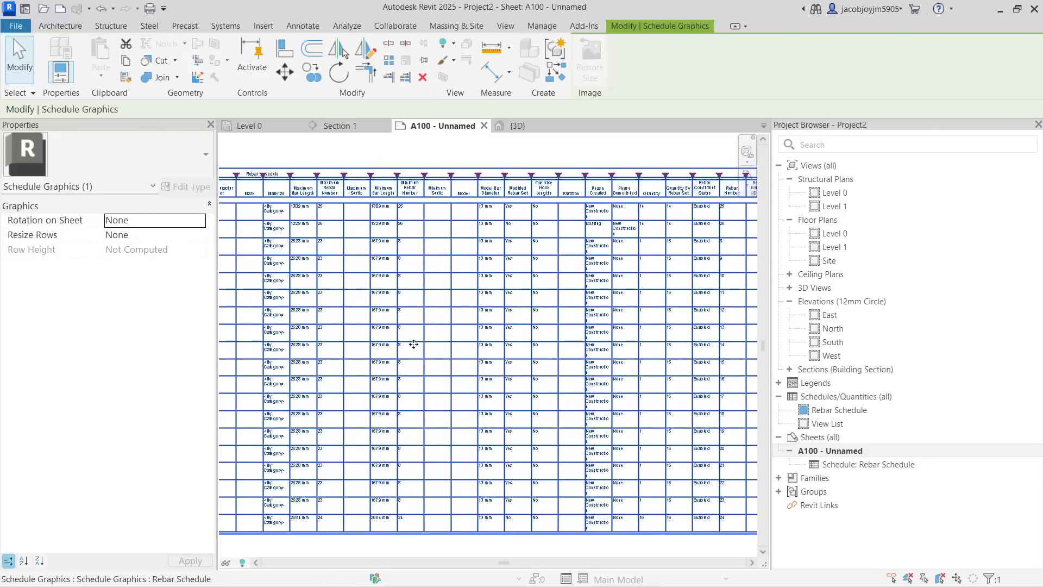
scroll(414, 338, "down", 1)
scroll(414, 338, "up", 2)
middle_click_drag(426, 222, 448, 301)
scroll(447, 300, "down", 1)
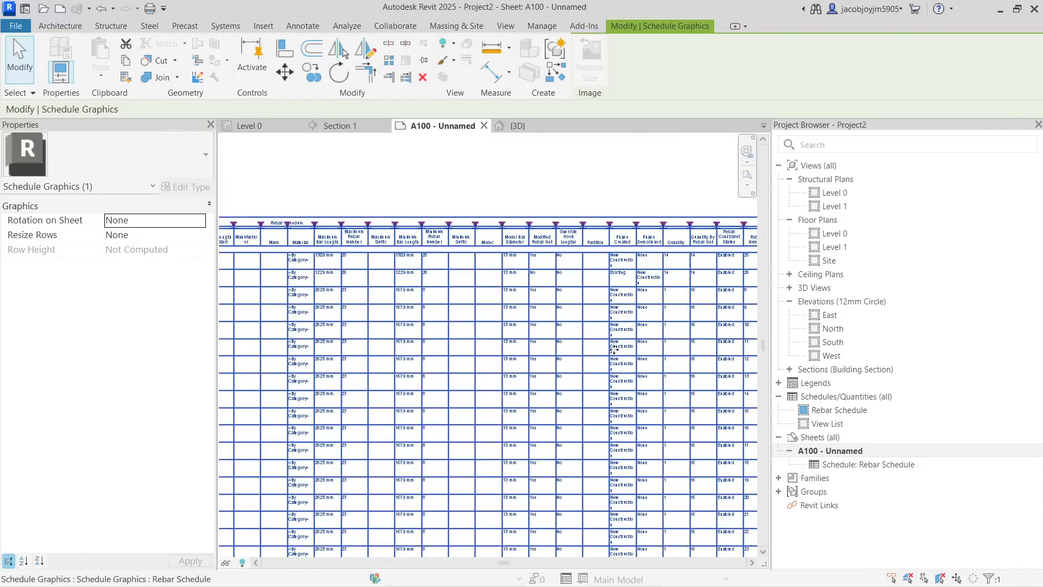
scroll(668, 342, "up", 2)
middle_click_drag(668, 342, 533, 333)
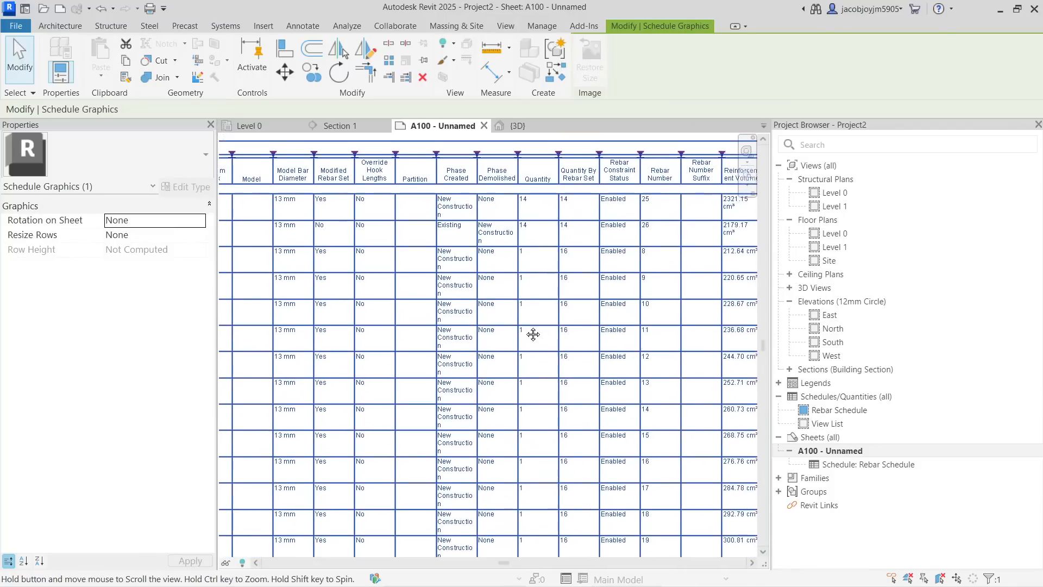
Step: Compare the Phase Created, Phase Demolished and Quantity values across the first and last rows of the sheet's rebar schedule
scroll(529, 225, "up", 4)
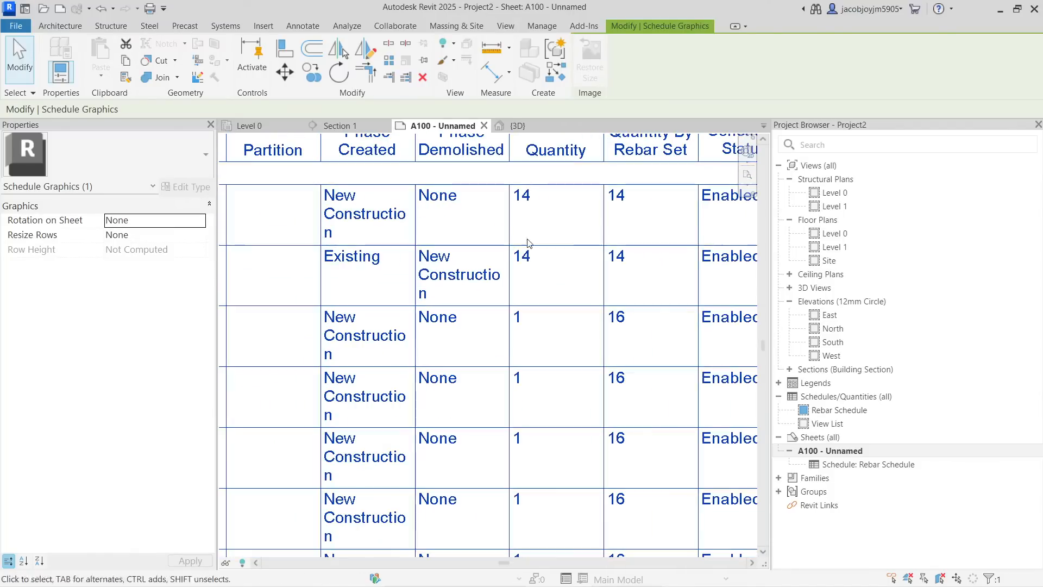
scroll(532, 261, "down", 2)
middle_click_drag(558, 511, 523, 197)
scroll(522, 196, "down", 4)
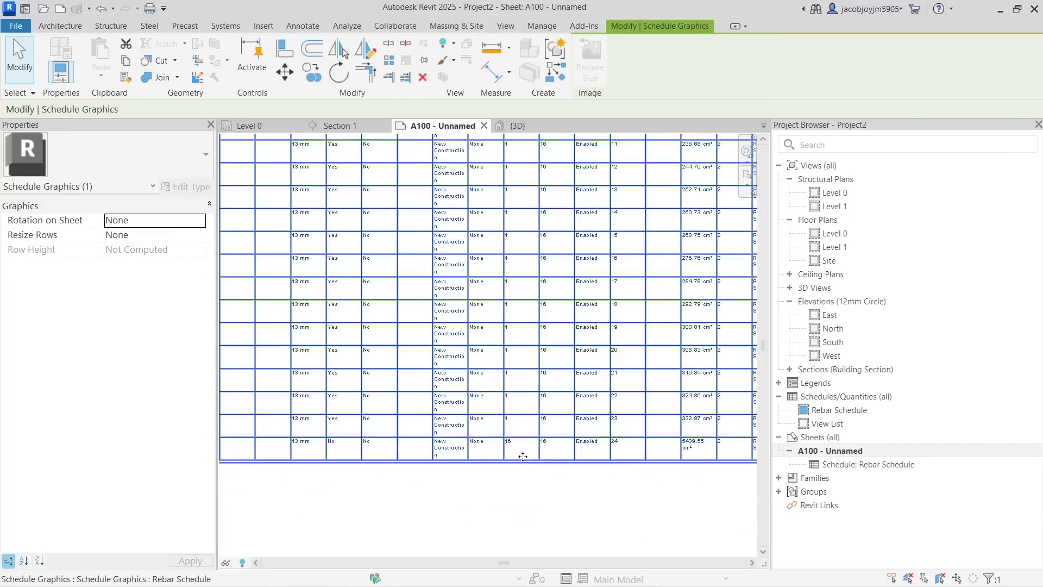
scroll(516, 452, "up", 1)
middle_click_drag(513, 449, 621, 392)
scroll(621, 388, "up", 3)
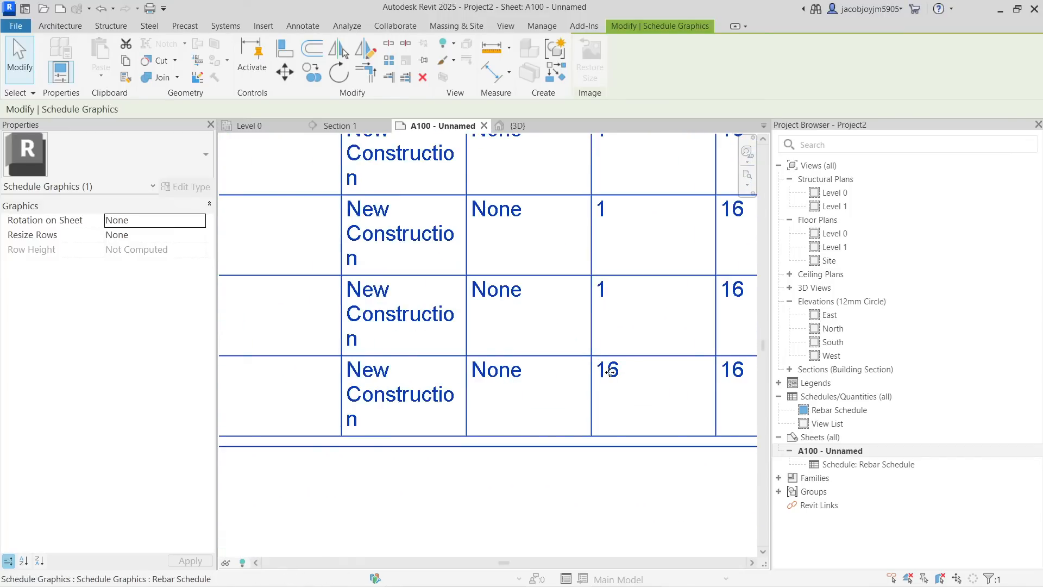
scroll(610, 371, "down", 7)
middle_click_drag(597, 233, 613, 412)
scroll(614, 239, "up", 1)
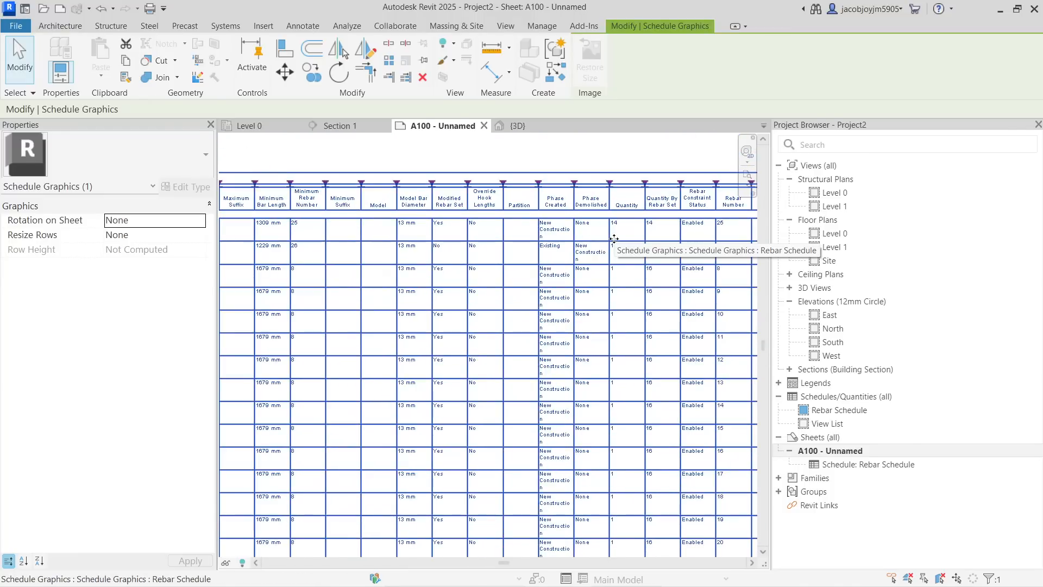
middle_click_drag(643, 466, 594, 299)
scroll(558, 359, "up", 4)
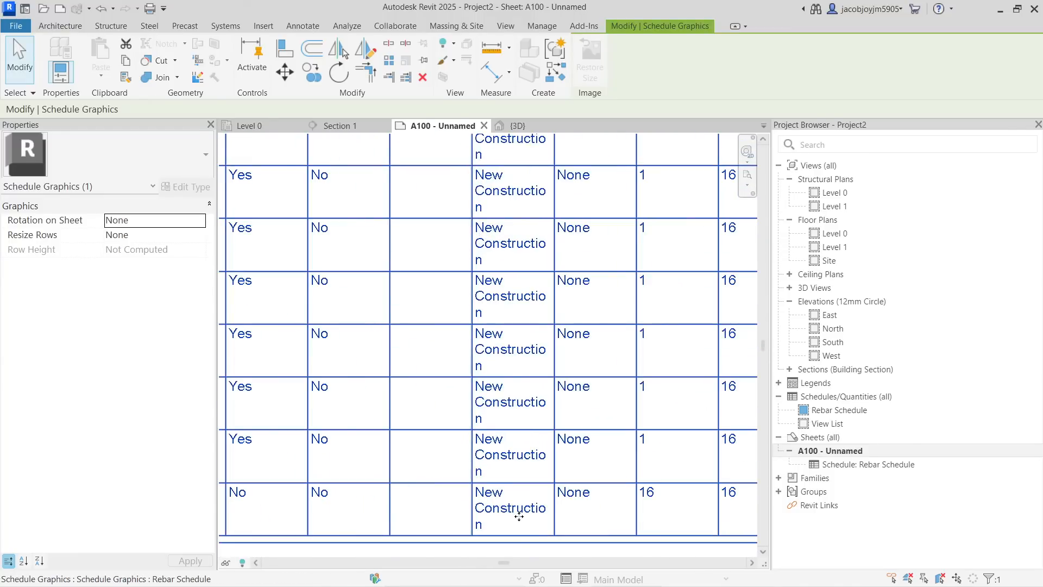
middle_click_drag(511, 278, 533, 404)
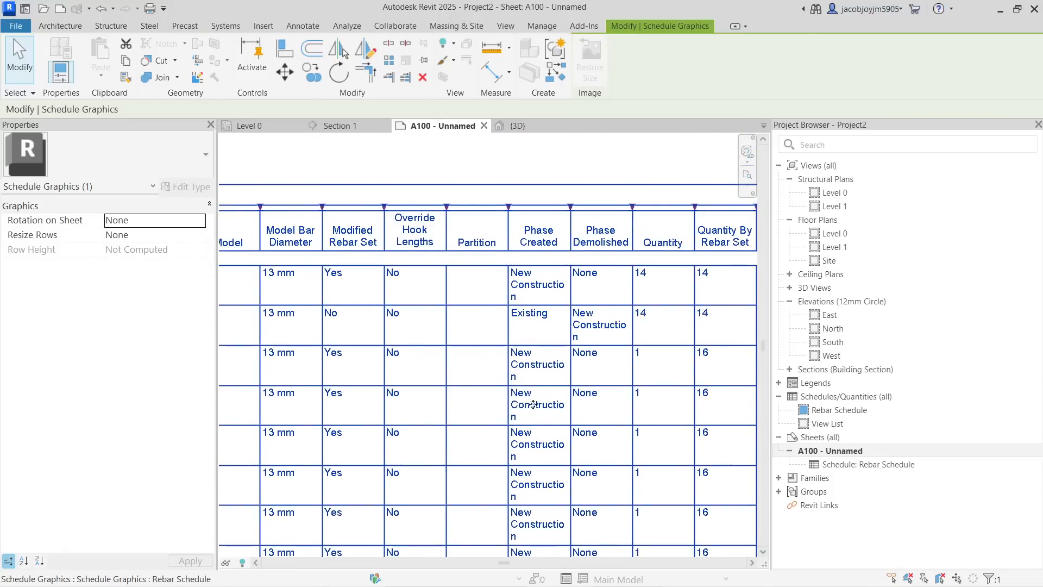
scroll(527, 312, "up", 3)
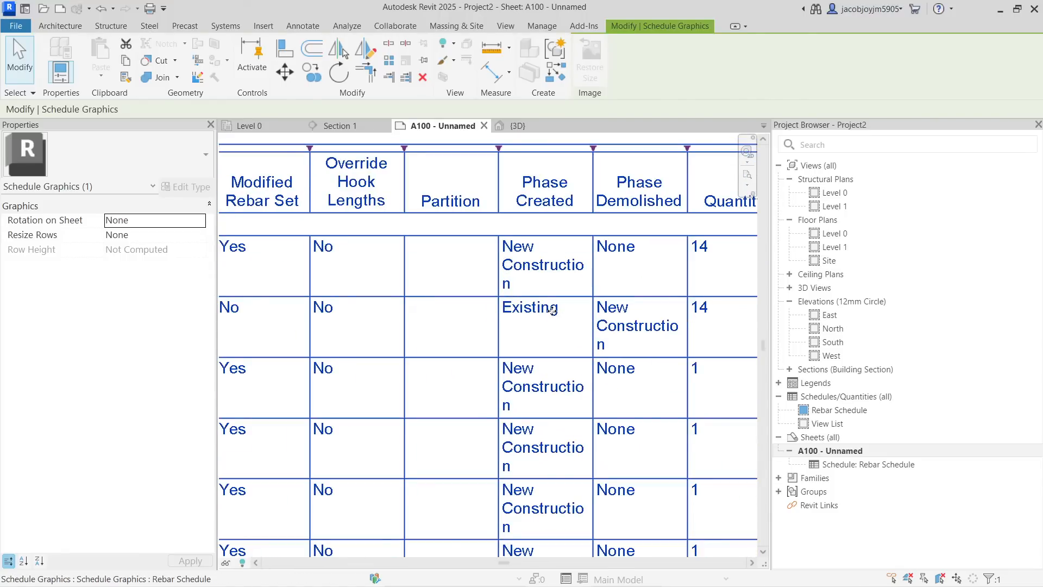
middle_click_drag(553, 311, 548, 226)
scroll(536, 228, "up", 1)
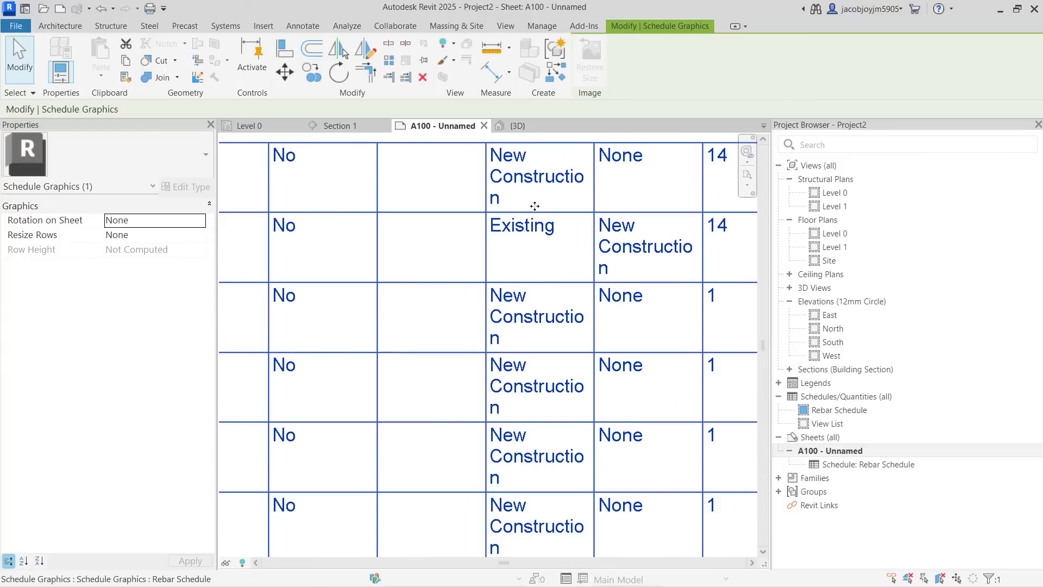
Step: Open the Rebar Schedule view and check its schedule properties without changing them
left_click(861, 466)
double_click(861, 466)
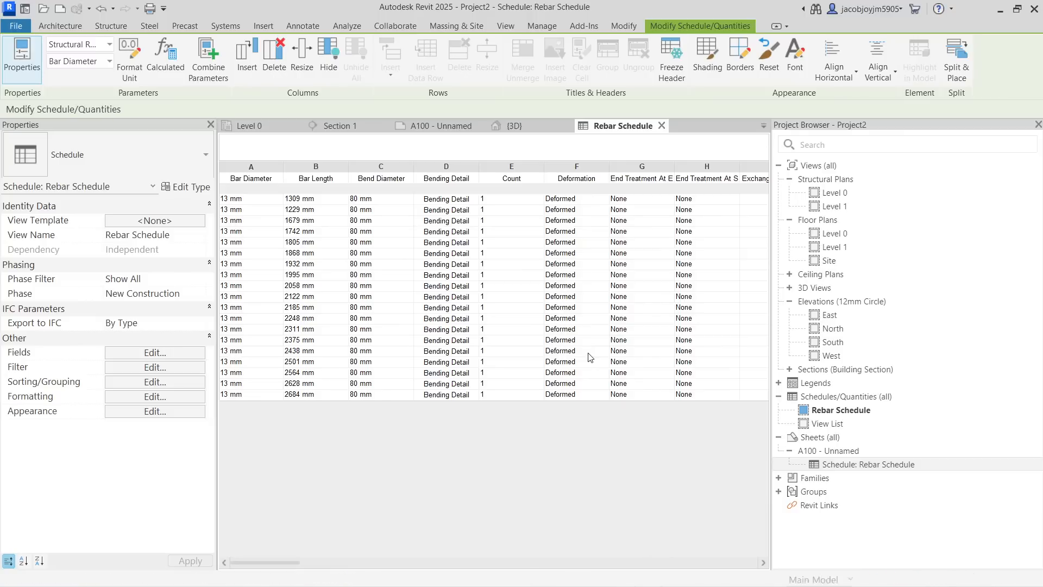
left_click(167, 358)
left_click(535, 167)
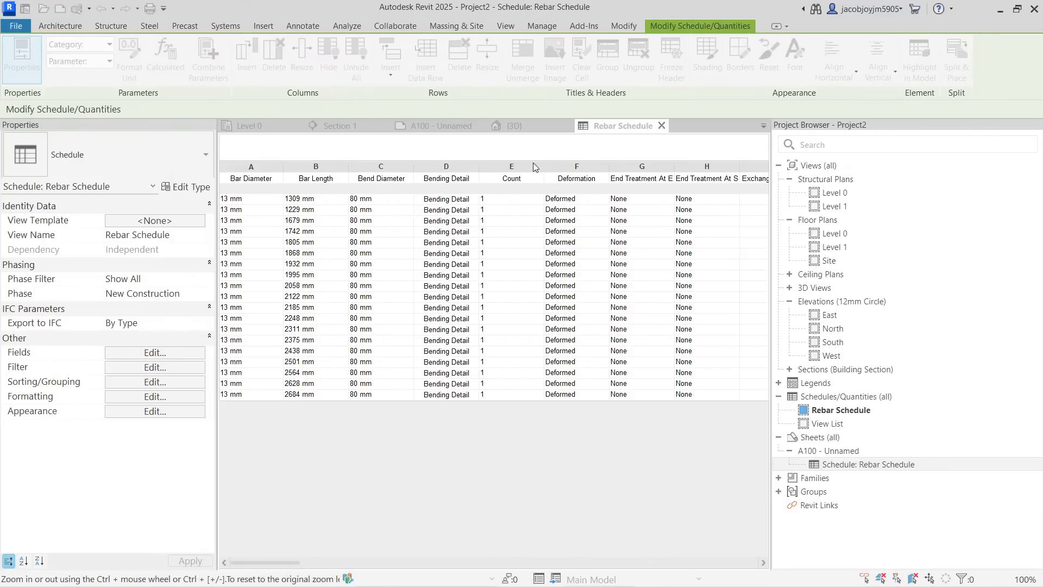
Step: Filter the Rebar Schedule so that Phase Created equals New Construction
left_click(165, 367)
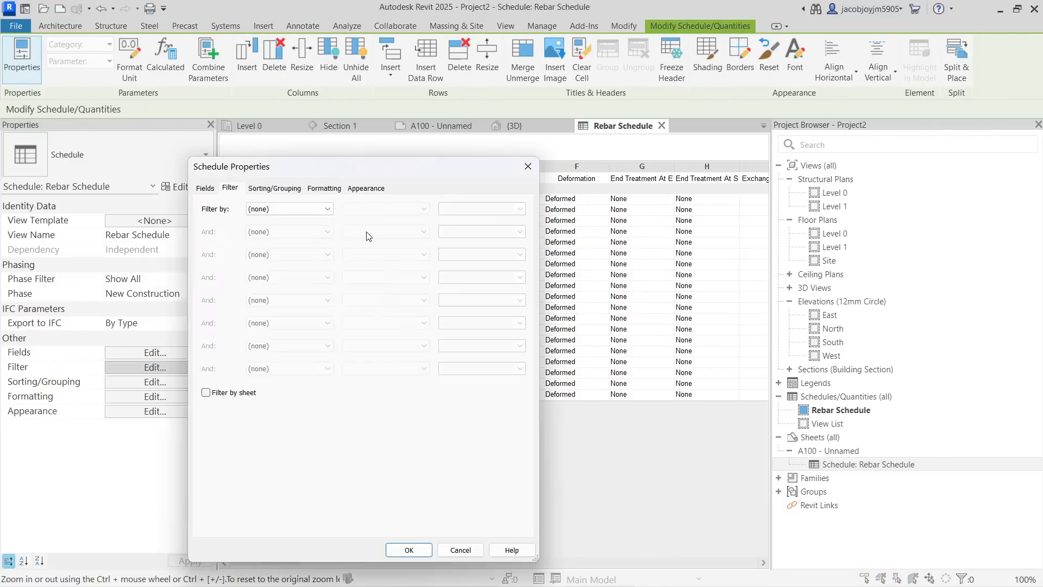
left_click(298, 208)
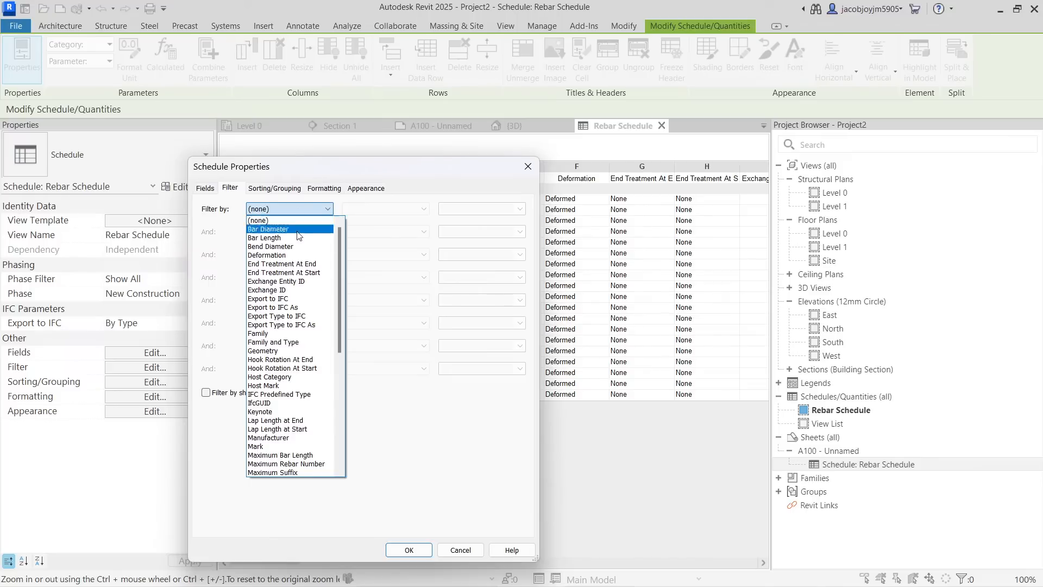
key("p")
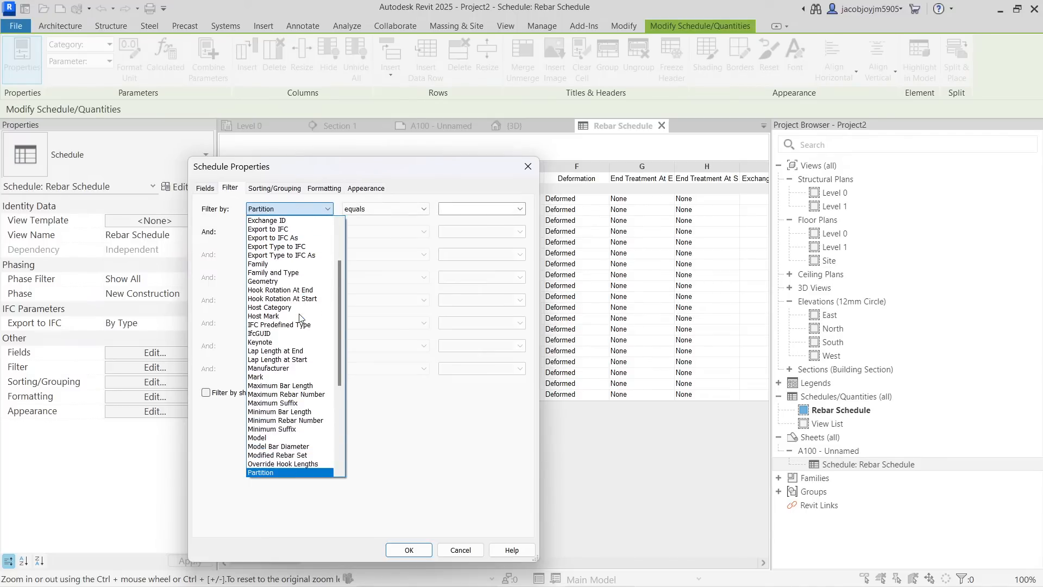
scroll(300, 317, "down", 2)
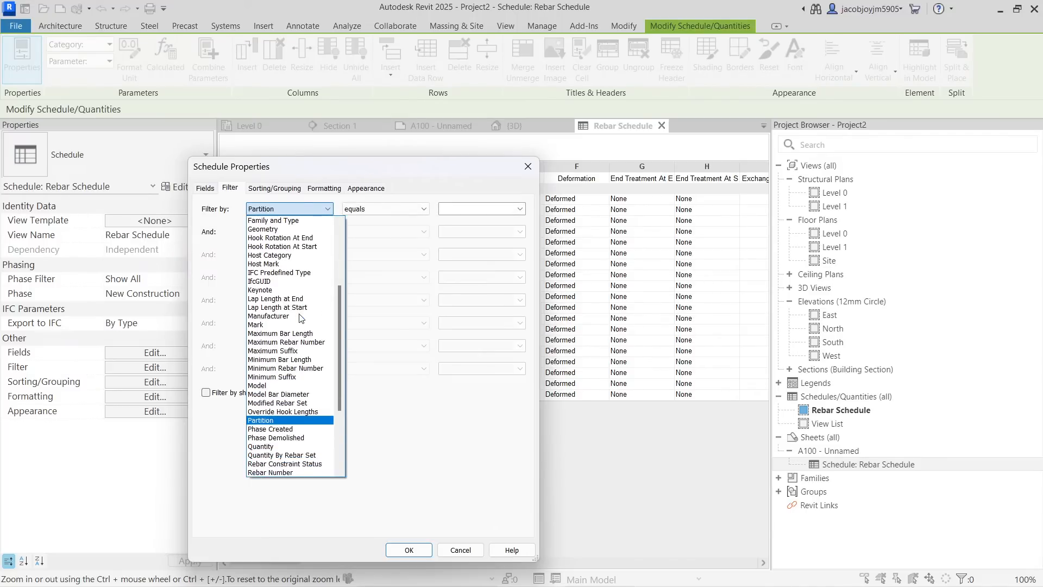
left_click(304, 429)
left_click(500, 209)
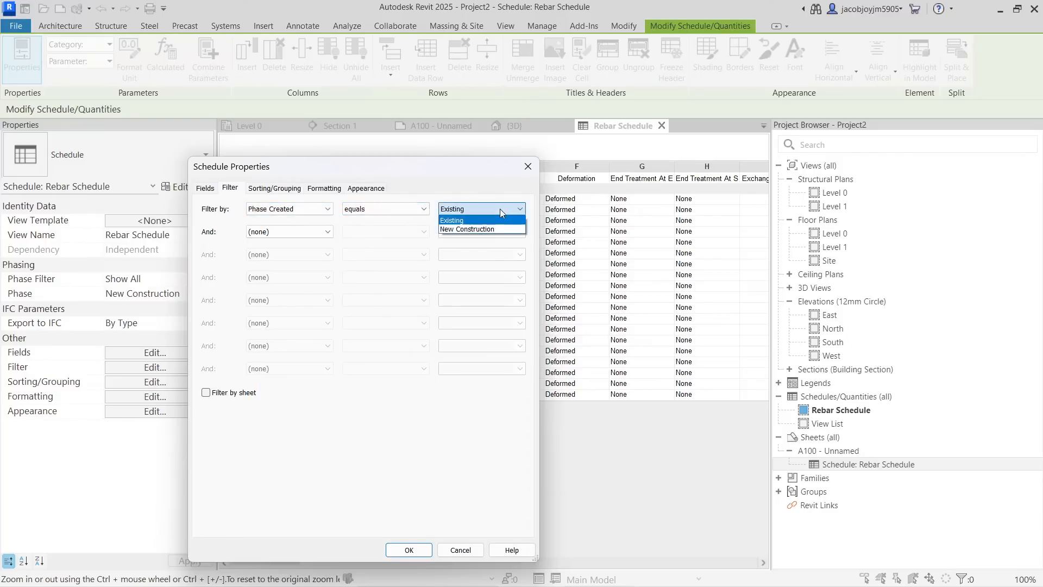
left_click(497, 228)
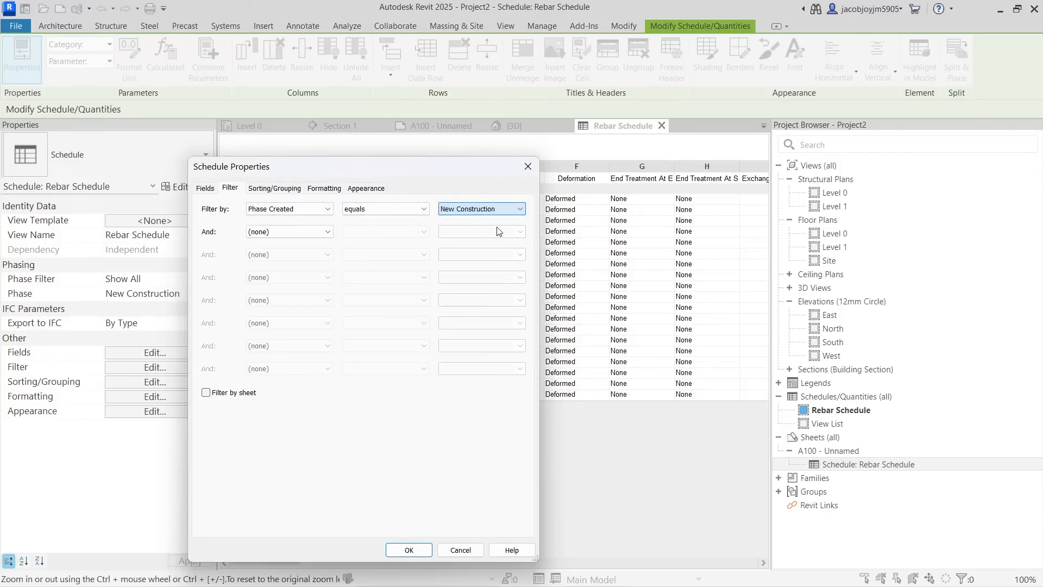
left_click(426, 552)
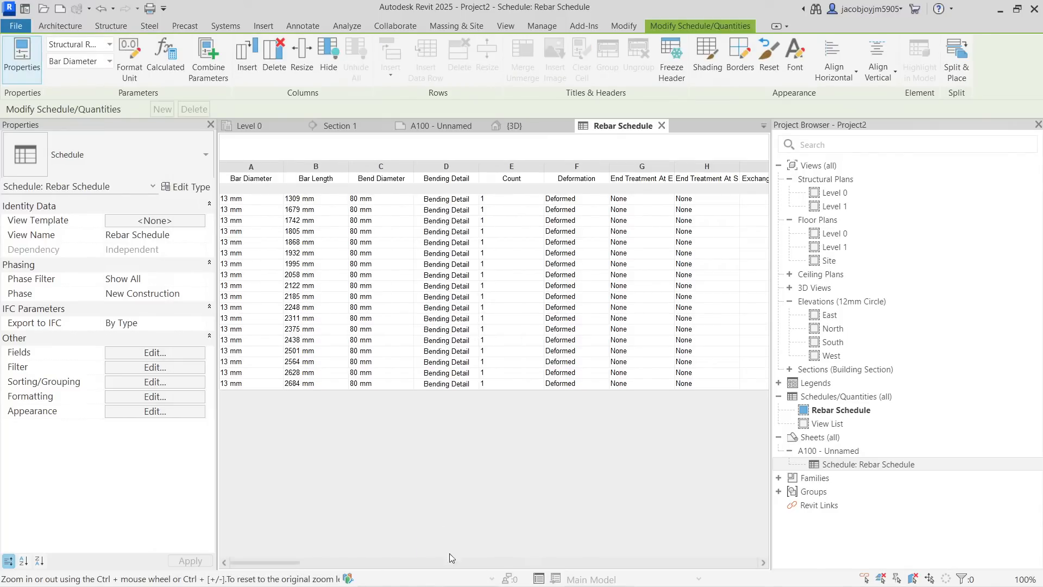
Step: Close the Rebar Schedule view and examine the filtered schedule's Phase Created and quantity columns on sheet A100
mouse_move(287, 563)
left_mouse_down()
mouse_move(455, 562)
mouse_move(294, 557)
left_mouse_up()
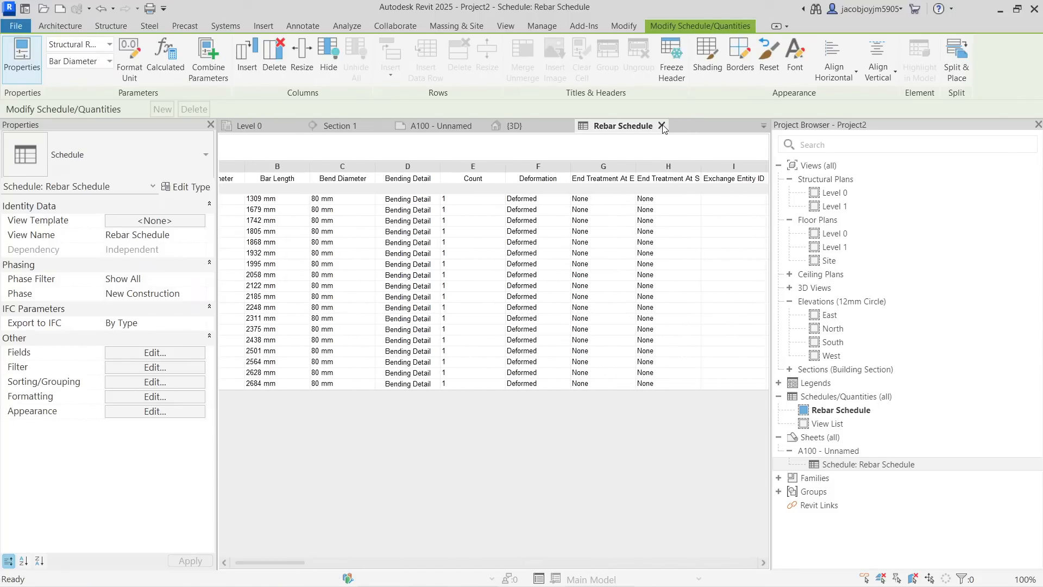
left_click(661, 125)
scroll(488, 348, "down", 5)
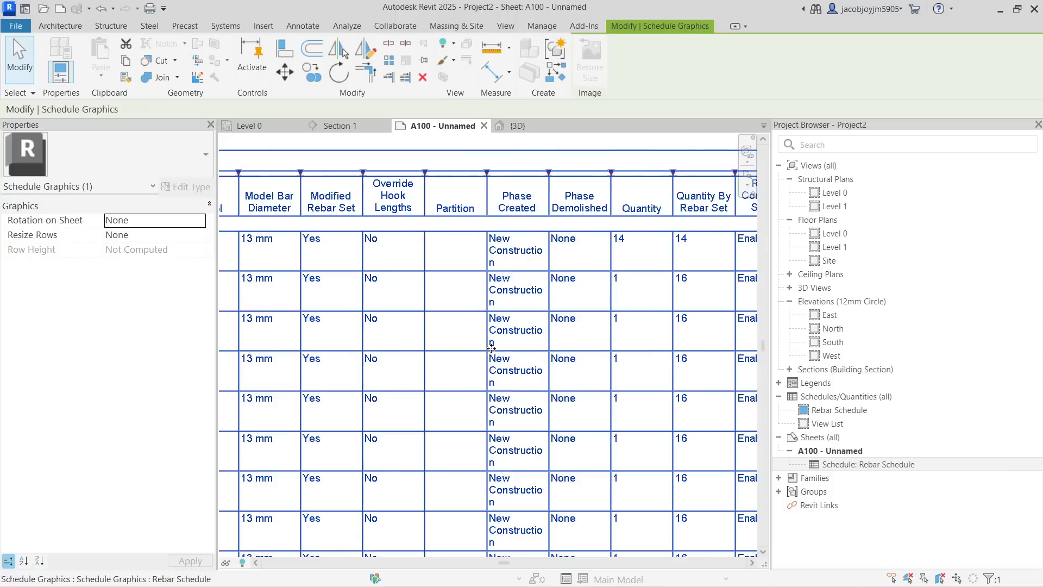
left_click_drag(563, 199, 563, 200)
middle_click_drag(552, 397, 547, 302)
scroll(533, 326, "down", 4)
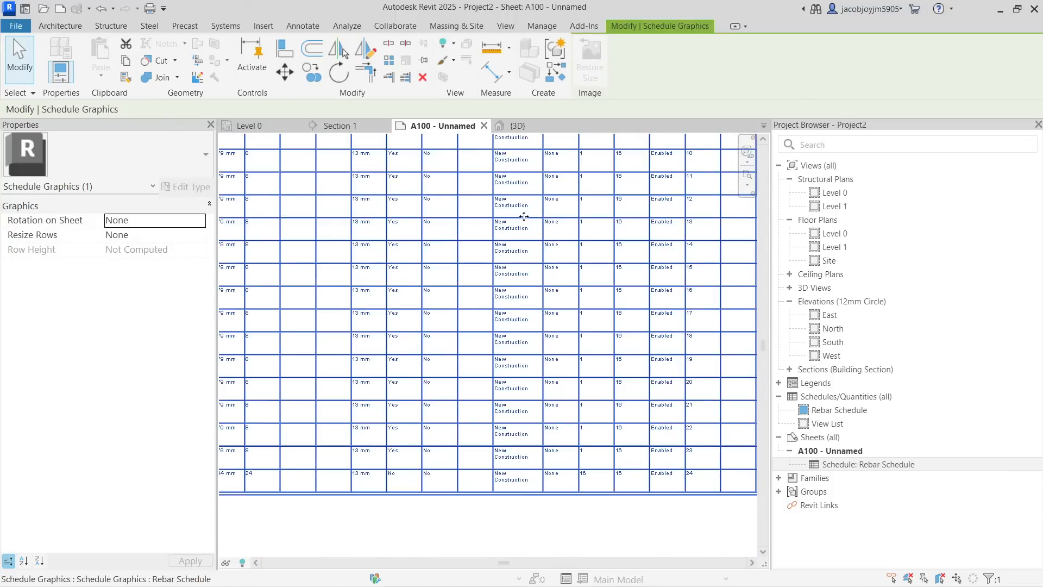
middle_click_drag(525, 219, 534, 447)
scroll(524, 309, "up", 1)
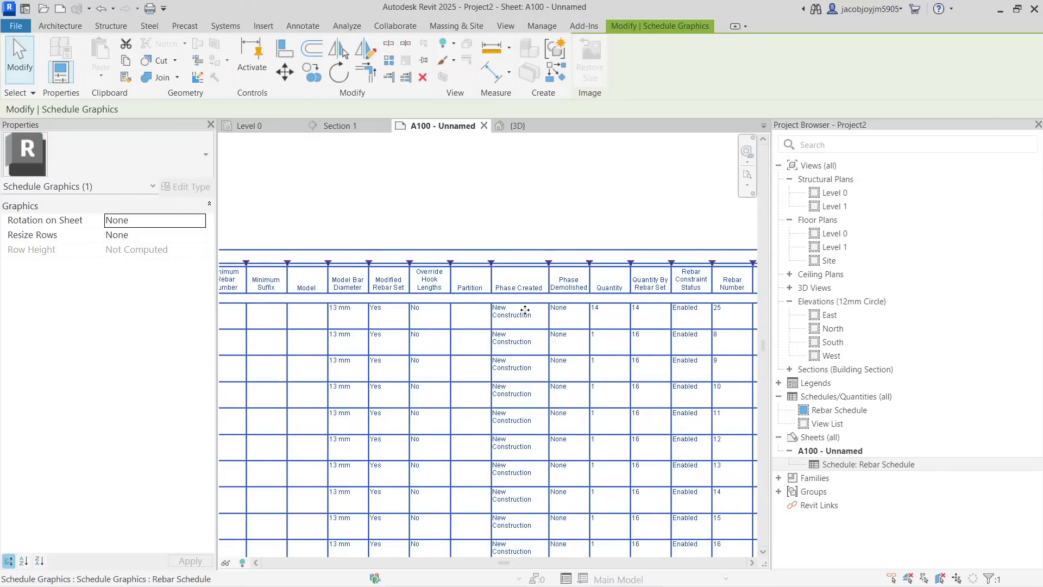
scroll(526, 310, "down", 2)
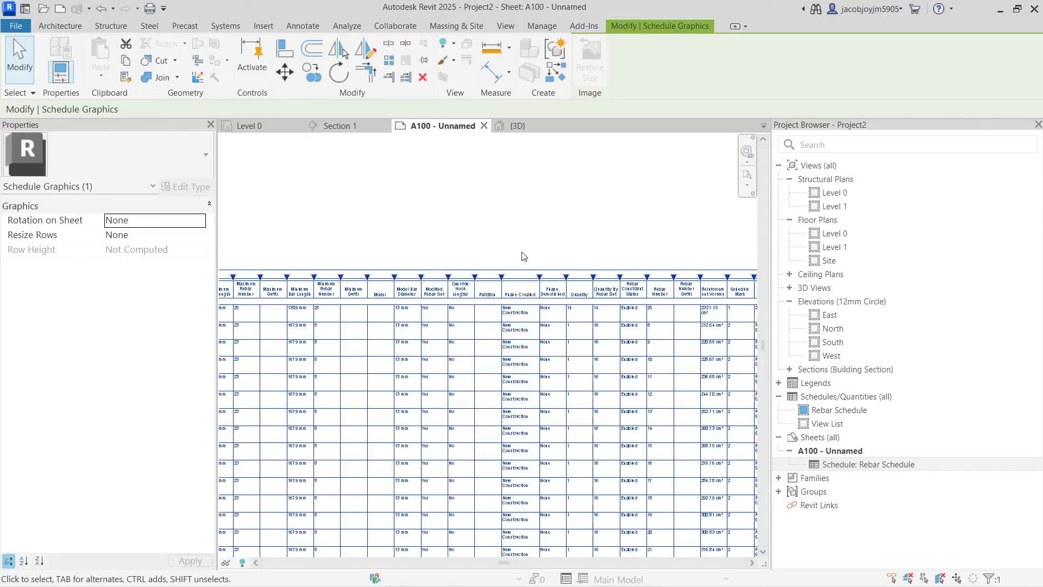
left_click(523, 220)
middle_click(523, 220)
middle_click(523, 220)
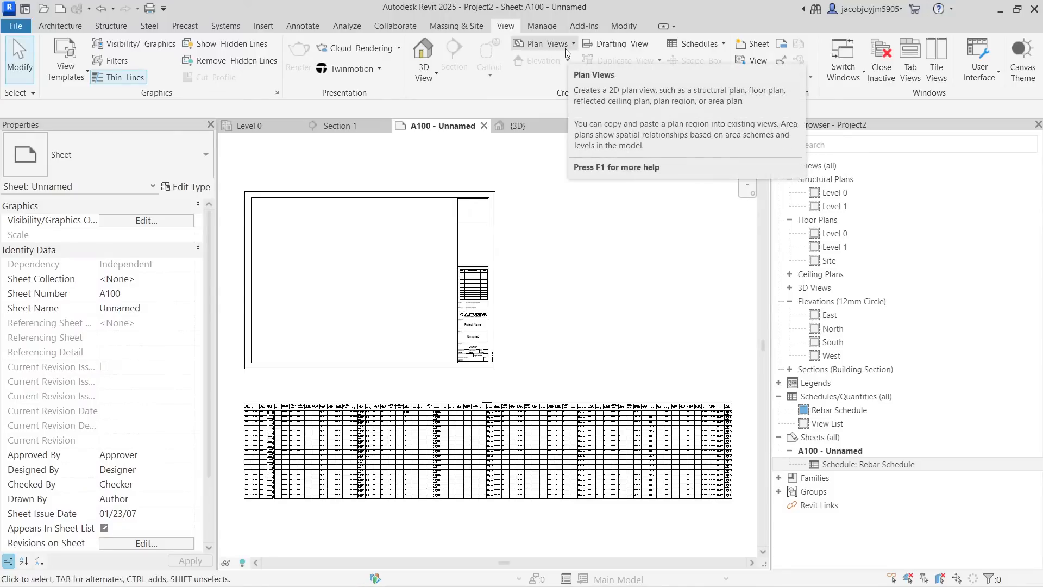
Step: Start a new schedule for the Structural Rebar category
left_click(707, 47)
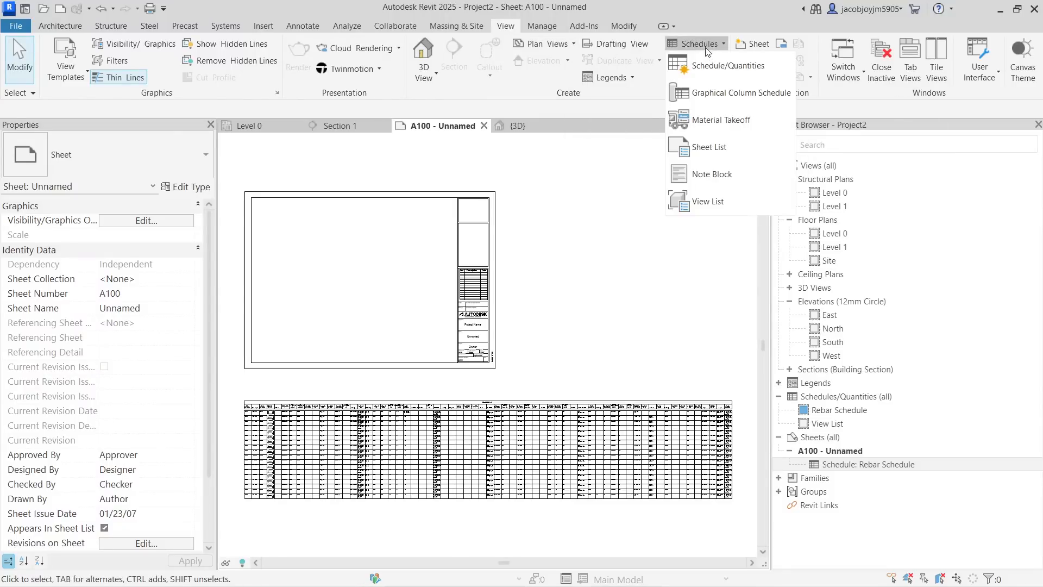
left_click(709, 66)
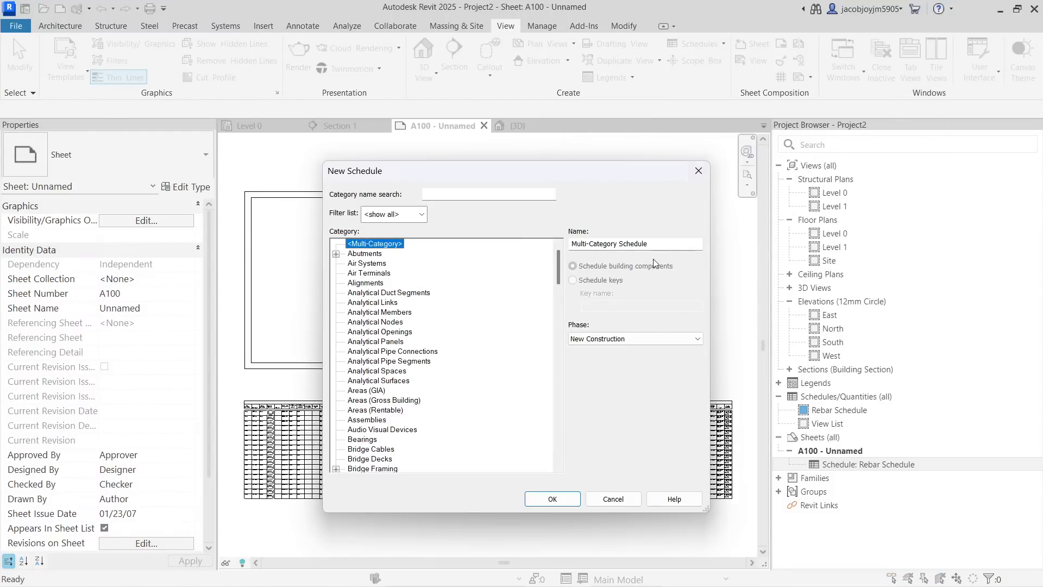
left_click(376, 311)
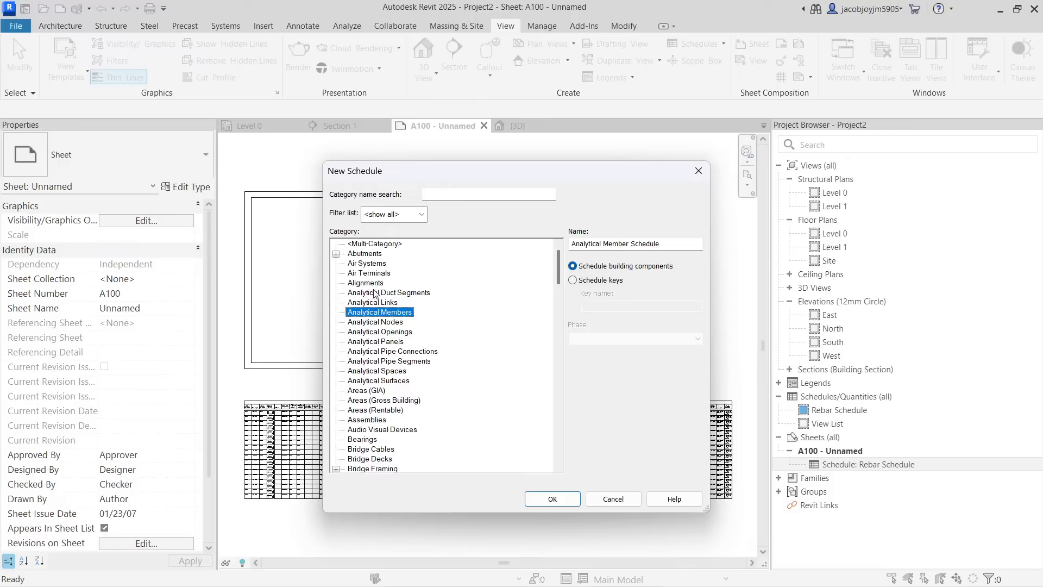
left_click(371, 245)
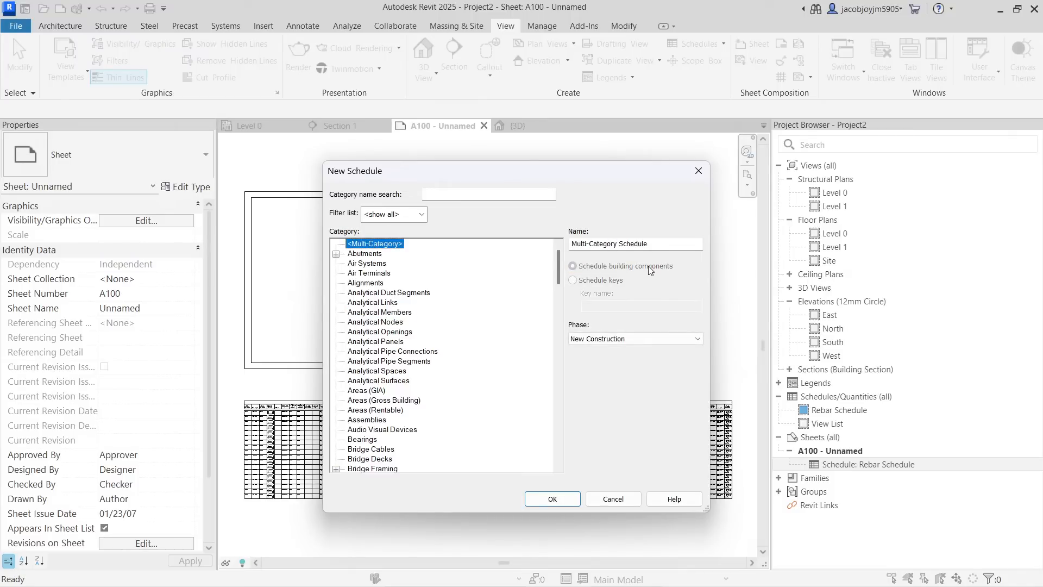
left_click(378, 342)
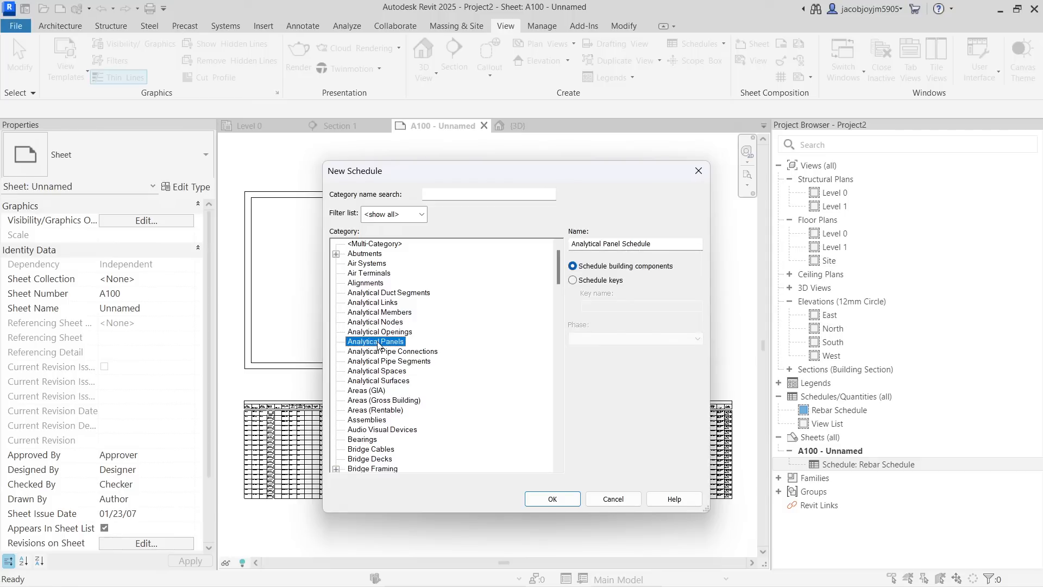
key("s")
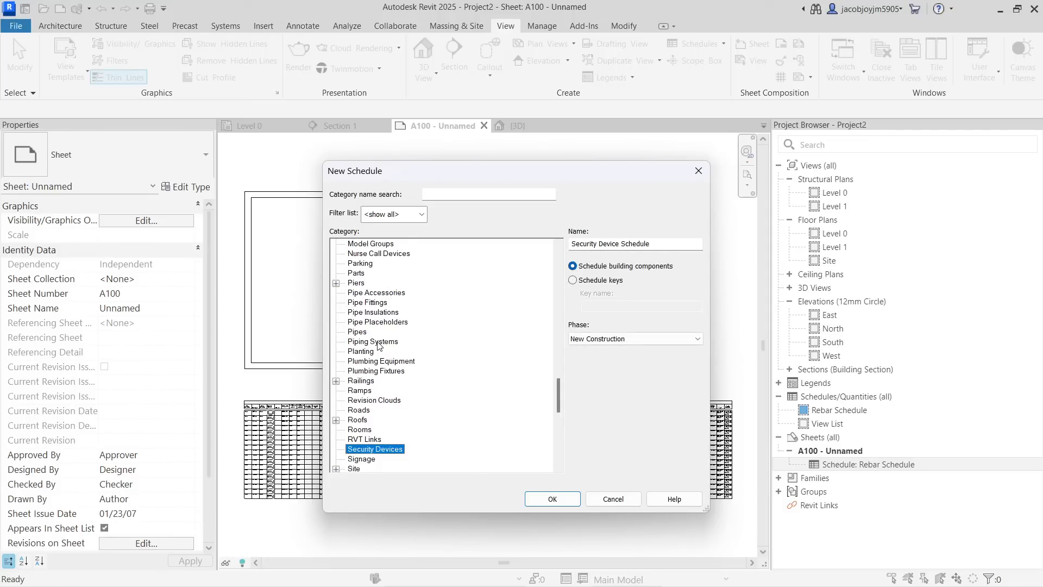
scroll(378, 346, "down", 5)
scroll(389, 355, "down", 3)
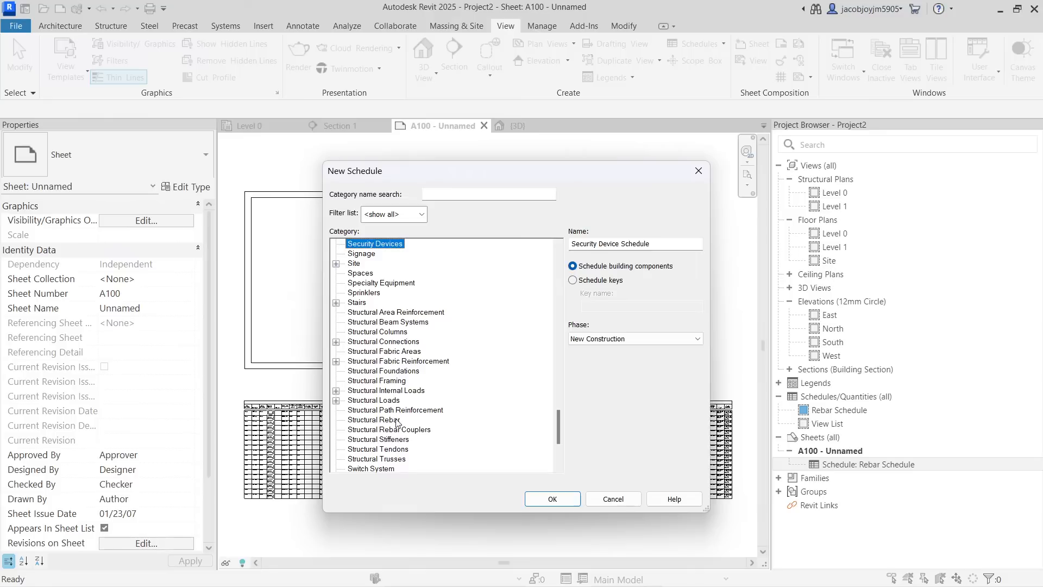
left_click(397, 421)
Step: Make the new rebar schedule a key schedule with the key name "Vendar name"
left_click(604, 283)
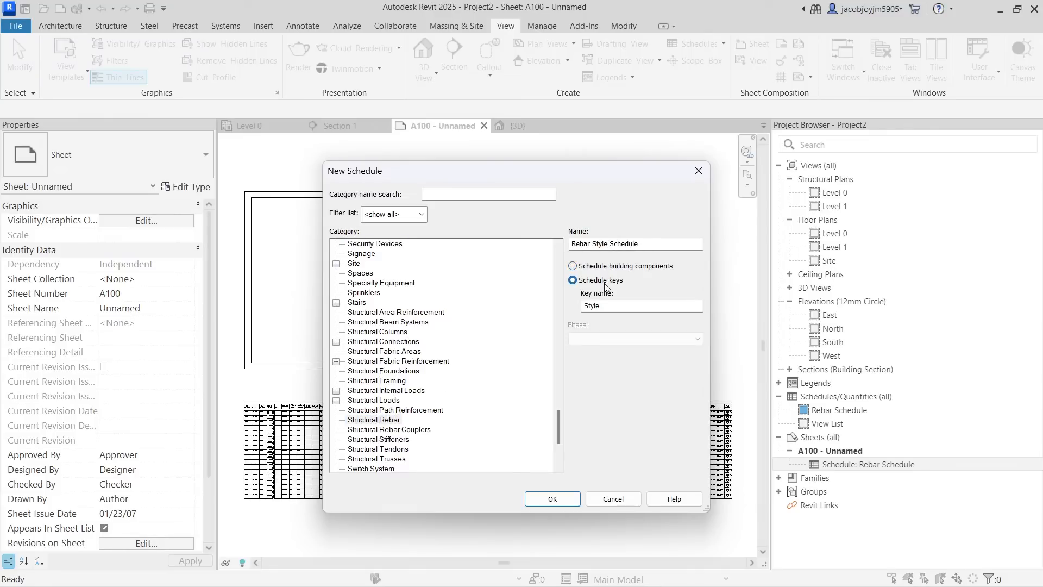
double_click(610, 307)
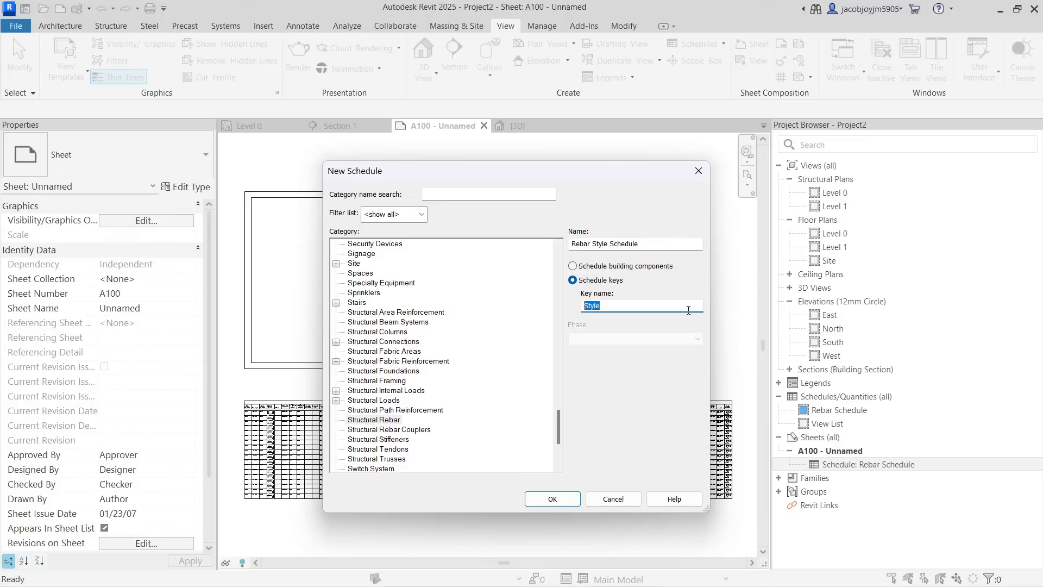
type("Vendar name")
key("ctrl+a")
left_click(552, 499)
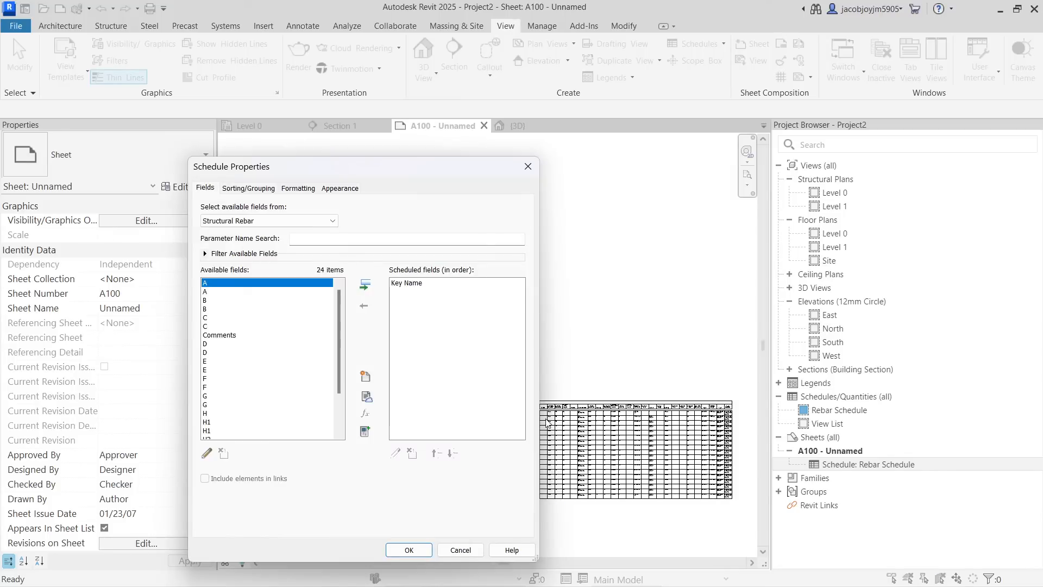
Step: Add a new project parameter named "Cost" to the key schedule's fields, with discipline Common and data type Text
scroll(344, 358, "down", 2)
mouse_move(342, 355)
left_mouse_down()
mouse_move(340, 310)
mouse_move(340, 364)
left_mouse_up()
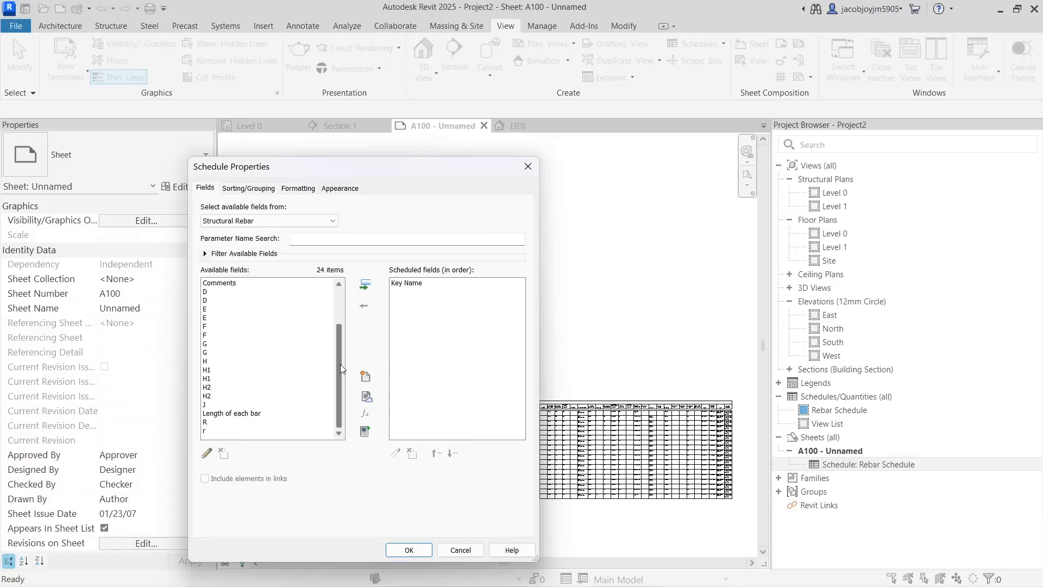
scroll(214, 305, "up", 2)
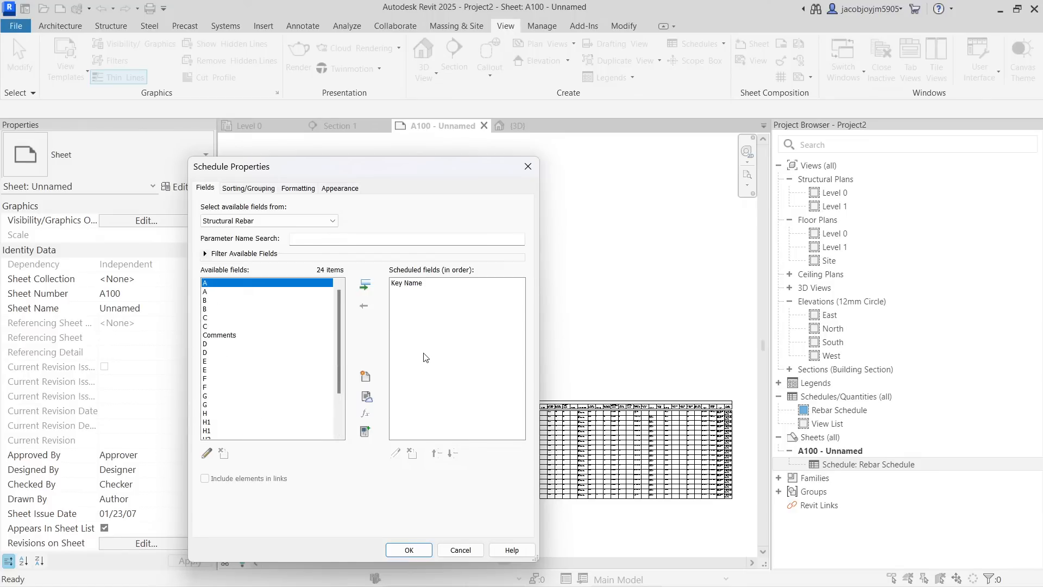
left_click(366, 377)
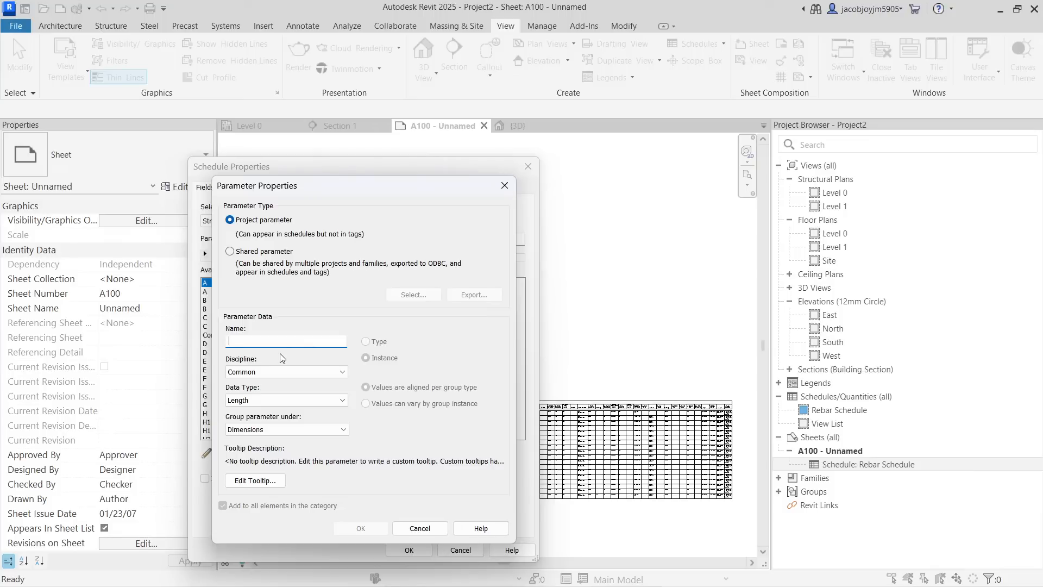
type("Cost")
left_click(270, 372)
left_click(270, 382)
left_click(286, 400)
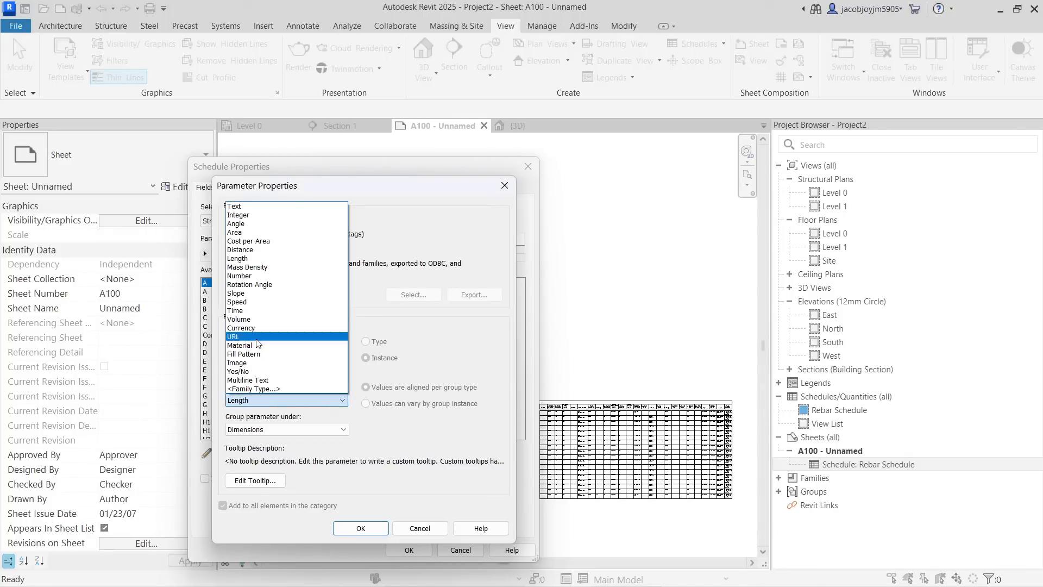
left_click(245, 205)
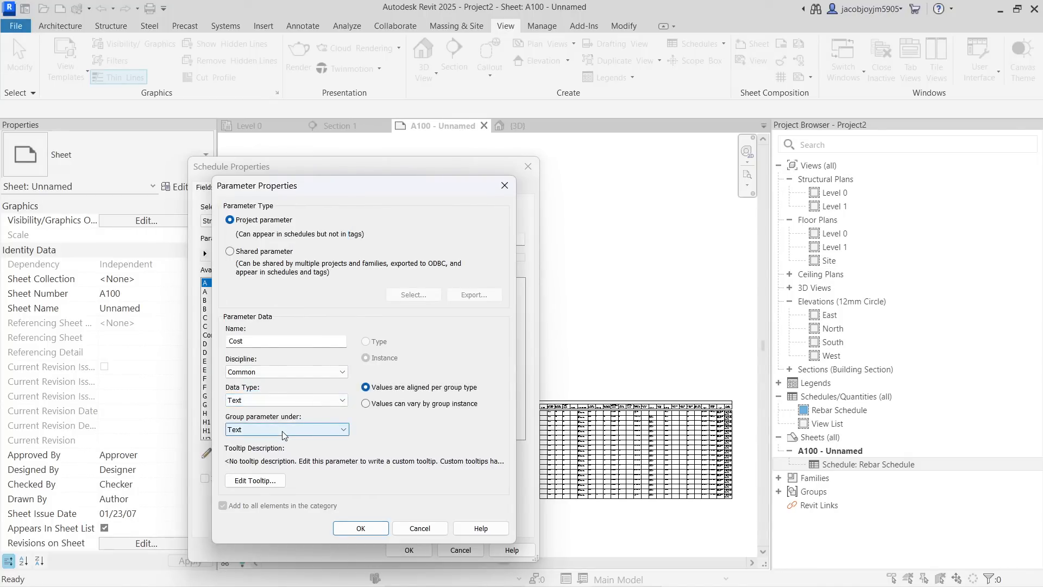
left_click(371, 530)
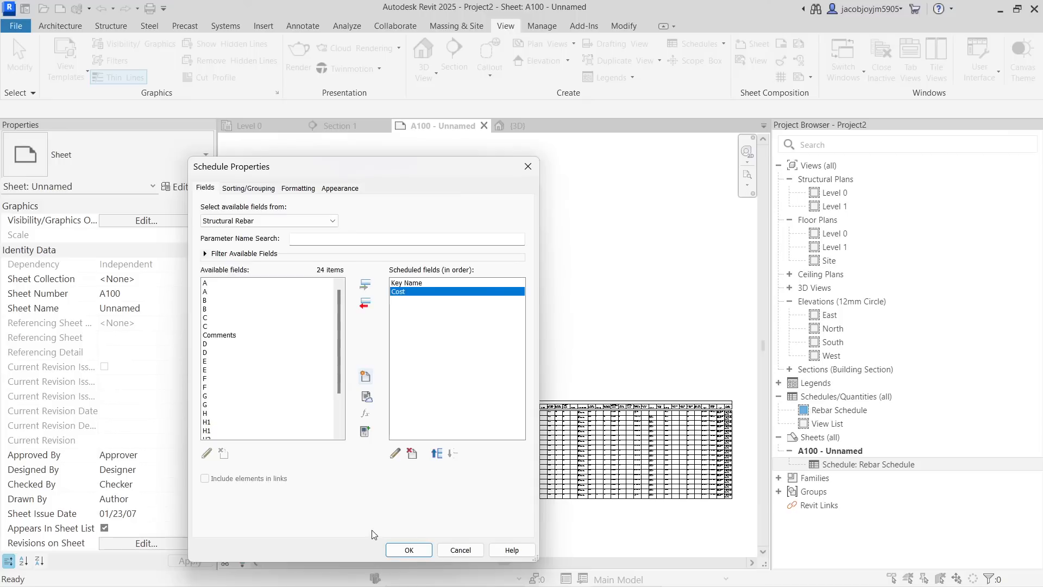
Step: Add a Text project parameter named "Transport cost" to the scheduled fields and create the key schedule
left_click(366, 377)
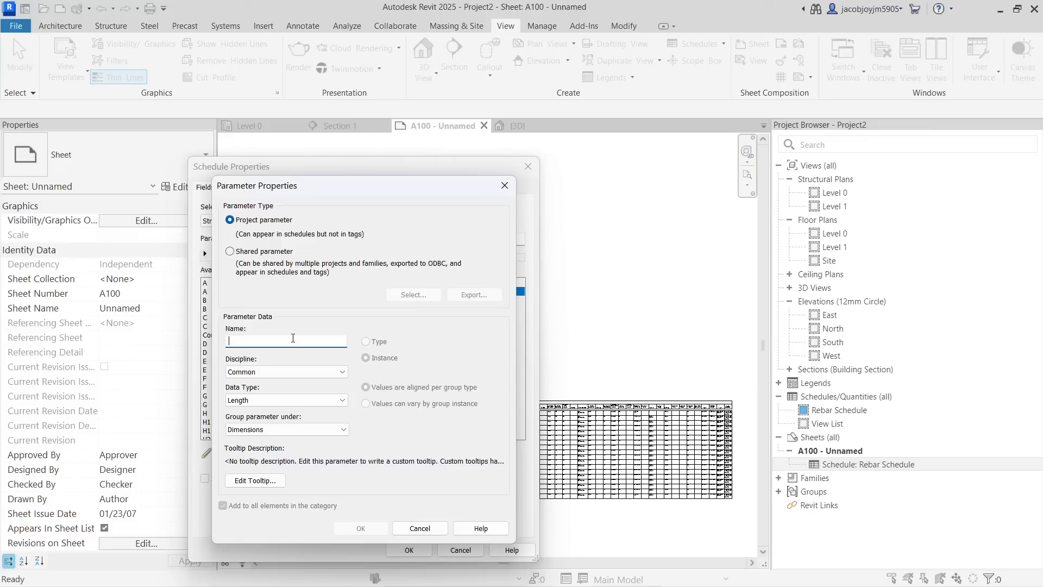
type("Transport cost")
left_click(286, 400)
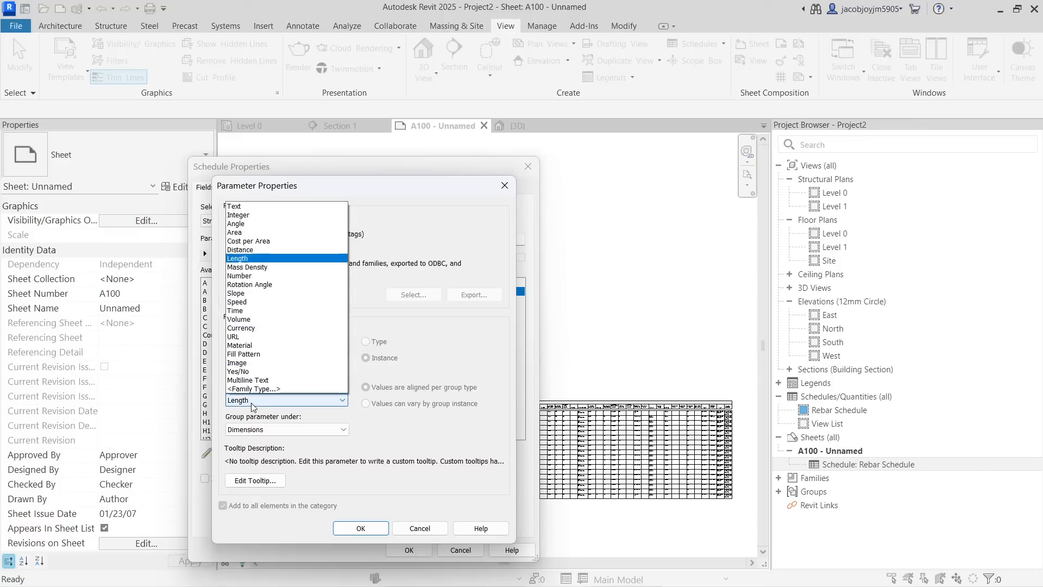
left_click(251, 206)
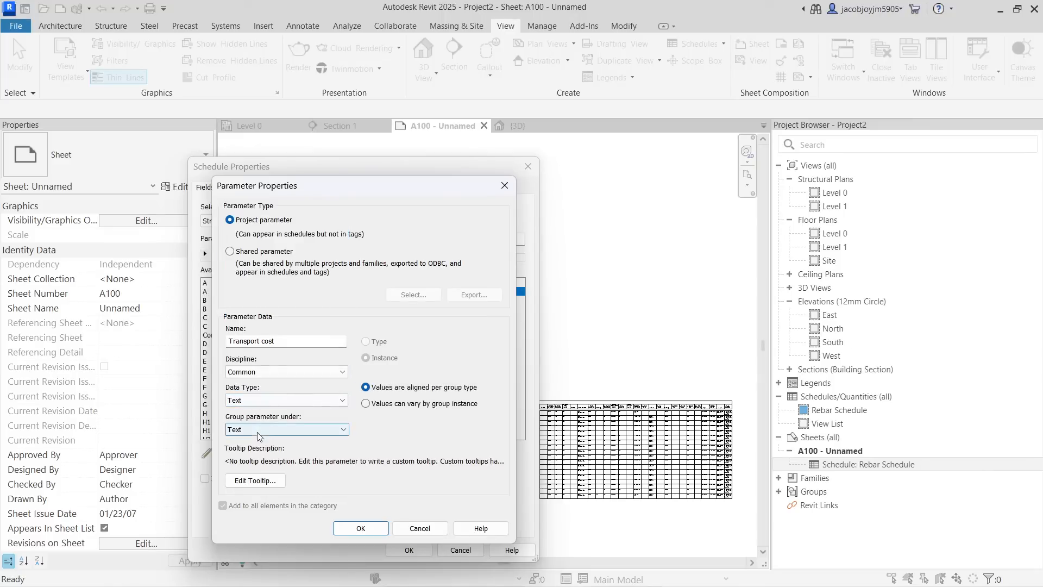
left_click(361, 528)
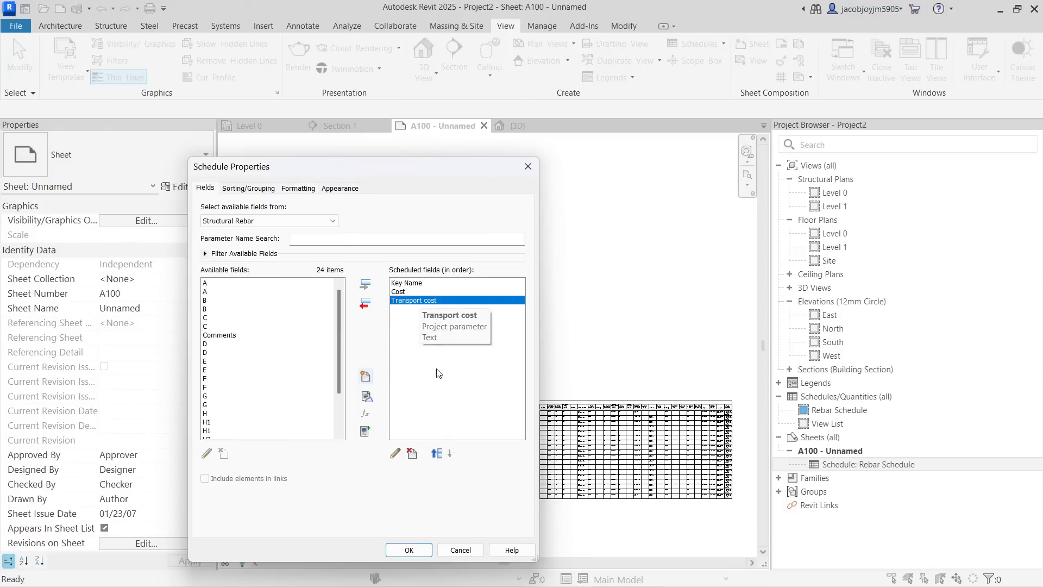
left_click(409, 550)
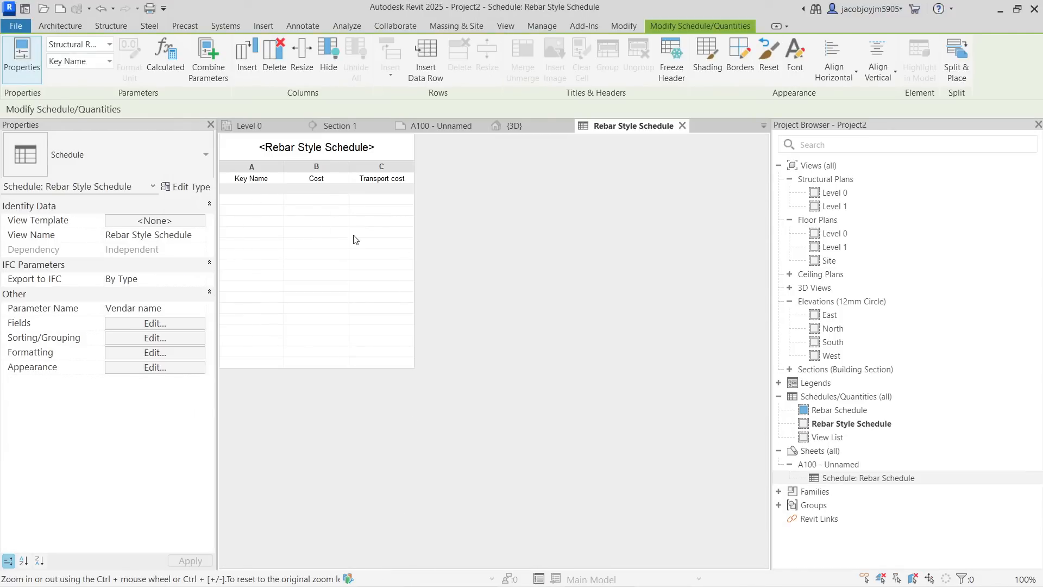
Step: Insert a first data row in the rebar key schedule
left_click(260, 200)
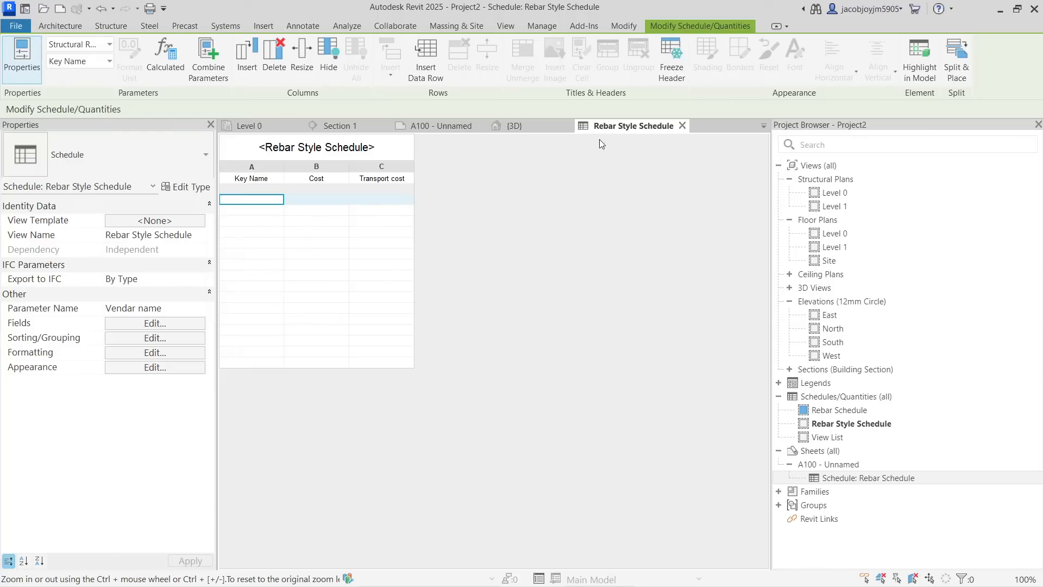
left_click(286, 201)
left_click(259, 201)
left_click(432, 52)
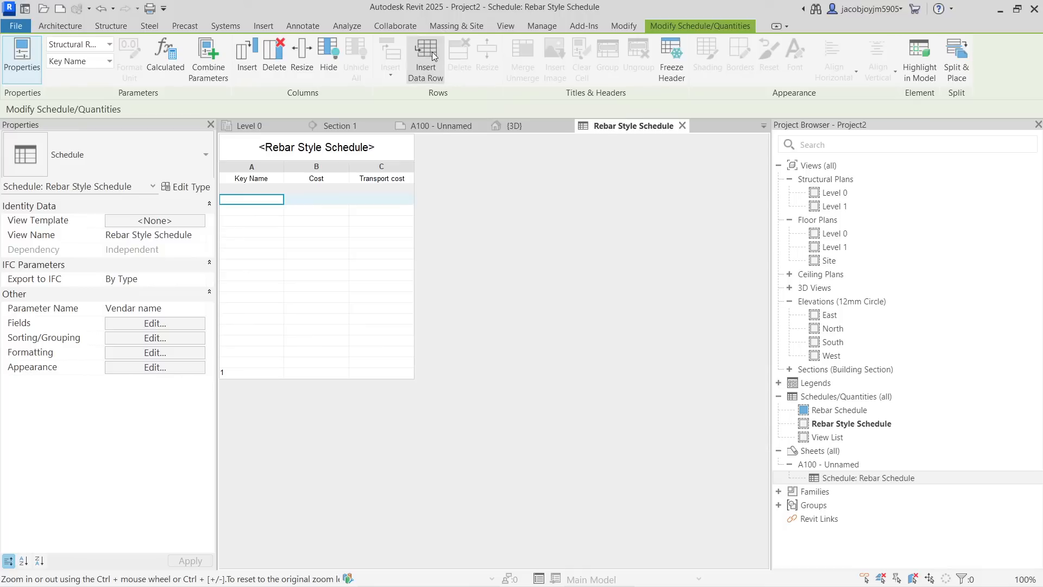
left_click(243, 373)
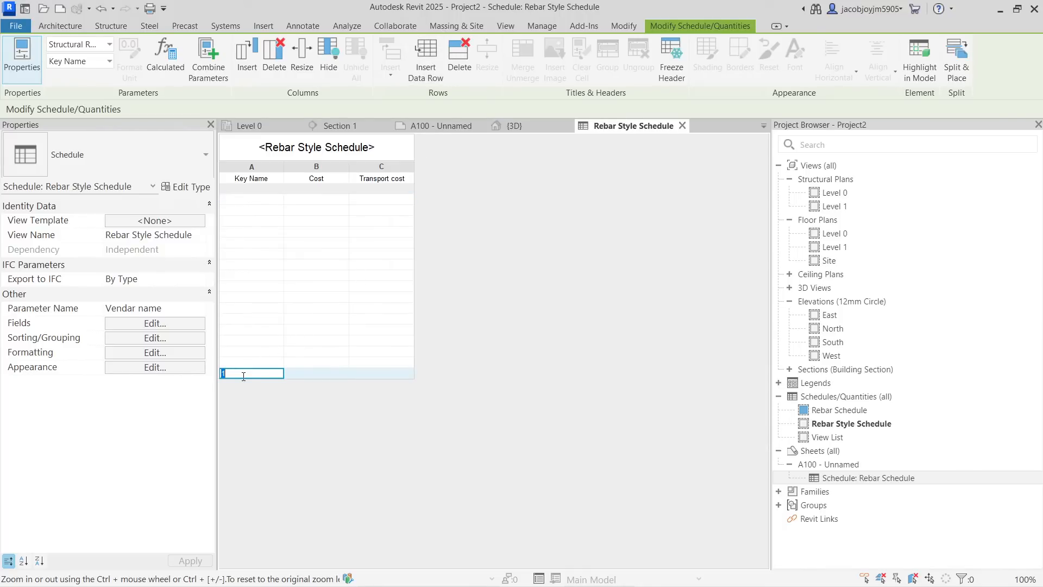
left_click(253, 202)
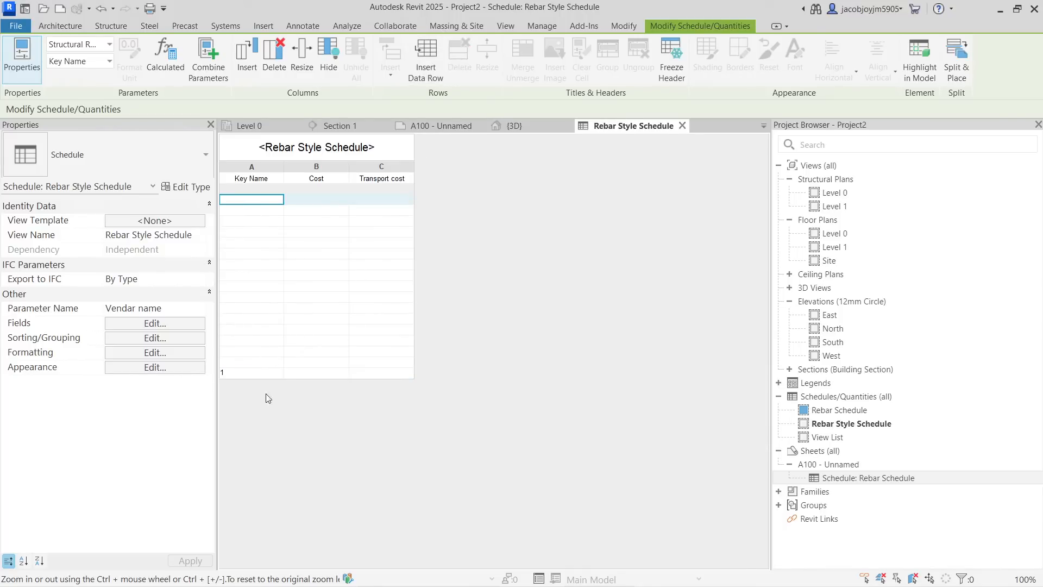
left_click(255, 363)
left_click(256, 374)
left_click(305, 374)
left_click(257, 381)
left_click(257, 375)
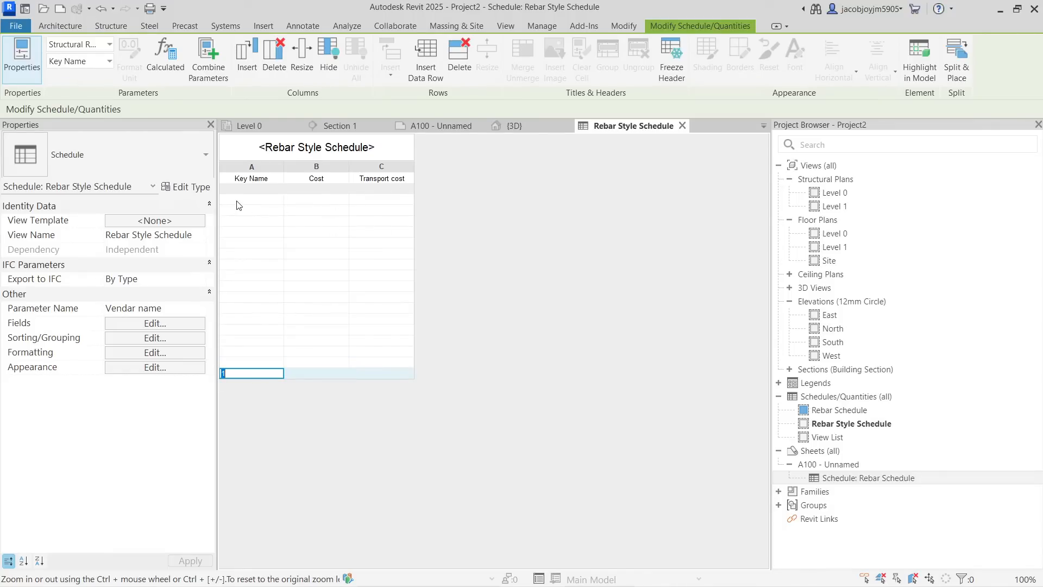
left_click(269, 205)
left_click(312, 212)
left_click(341, 200)
left_click(395, 212)
left_click(370, 266)
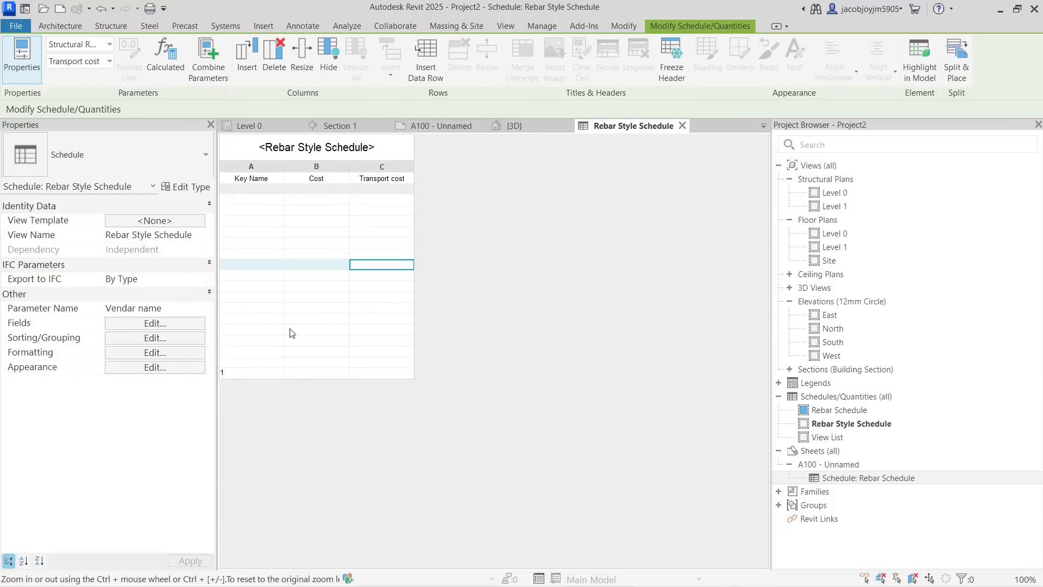
left_click(240, 374)
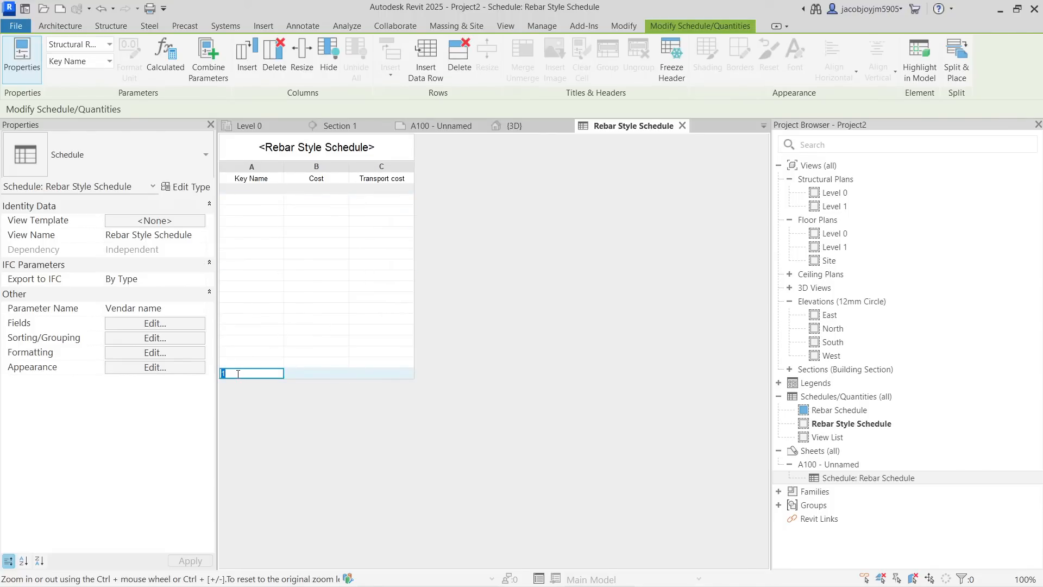
left_click(271, 200)
Step: Fill the first data row with key name "Vendar 1", cost 100 and transport cost 20
left_click(252, 375)
left_click(313, 374)
type("100")
left_click(379, 373)
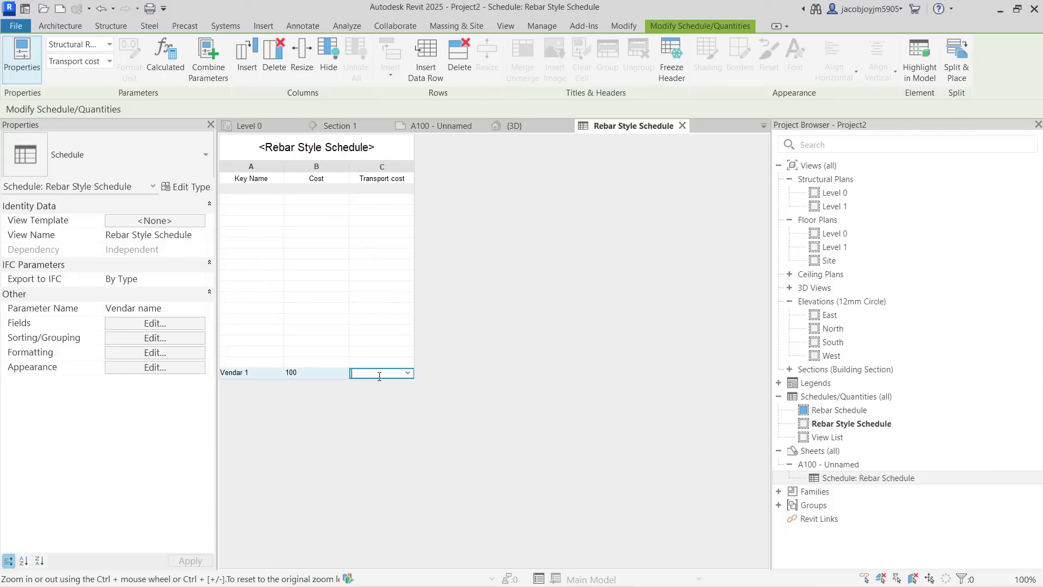
type("20")
left_click(375, 286)
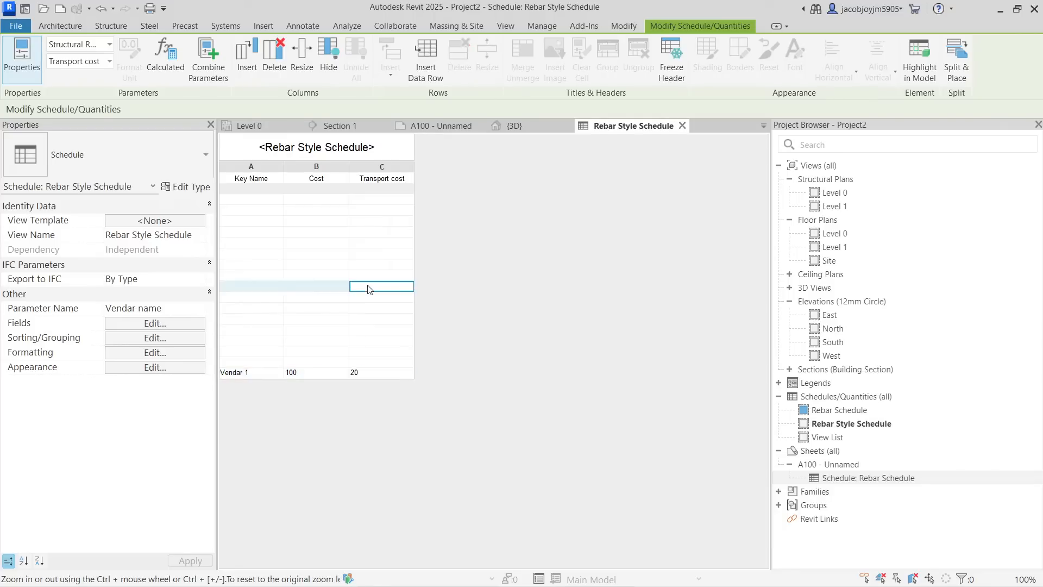
Step: Add a second data row with key name "Vendar 2", cost 80 and transport cost 25
left_click(432, 63)
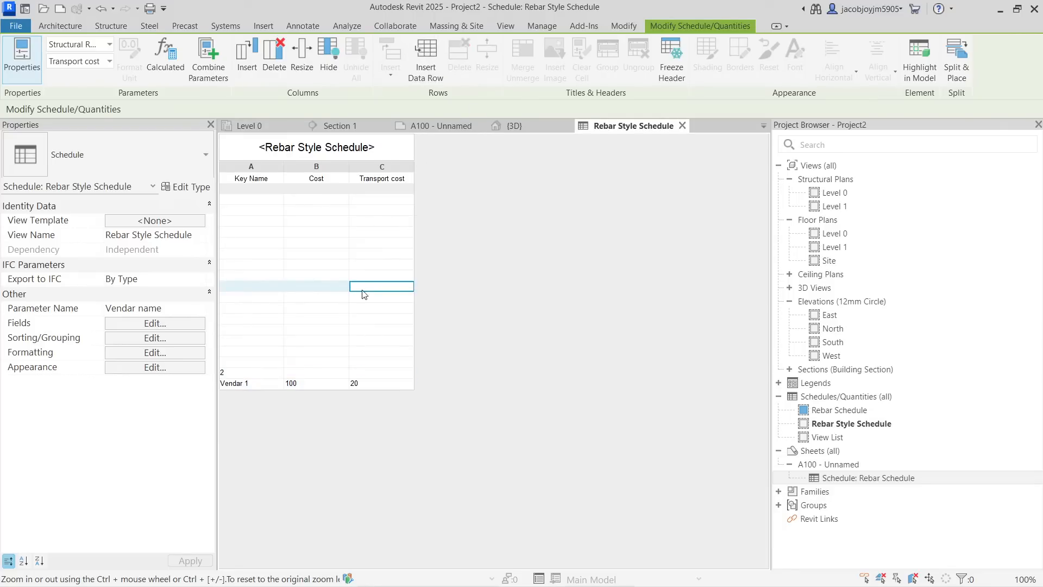
left_click(245, 373)
type("Ve")
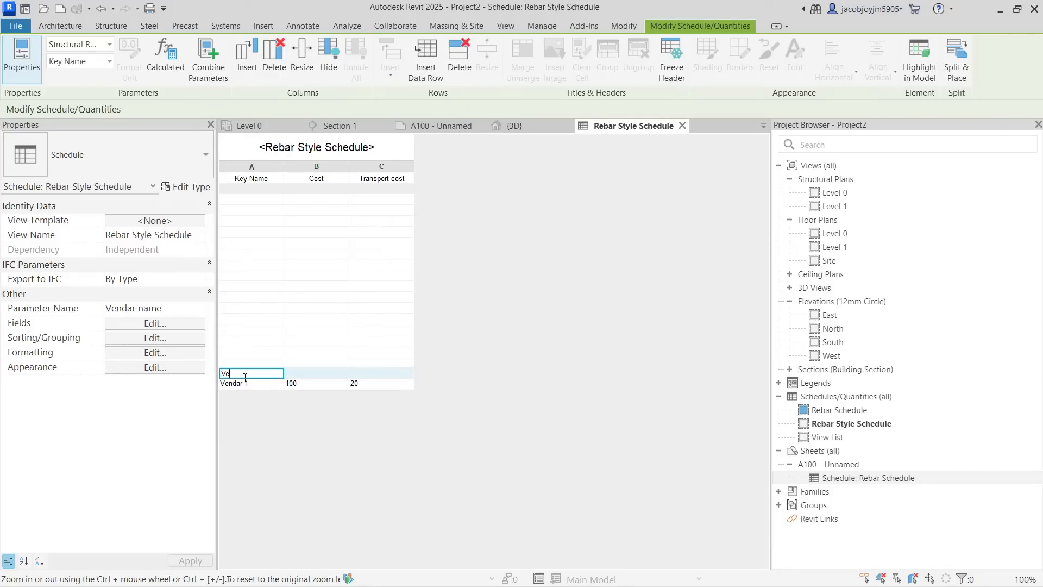
type("ndar")
left_click(324, 373)
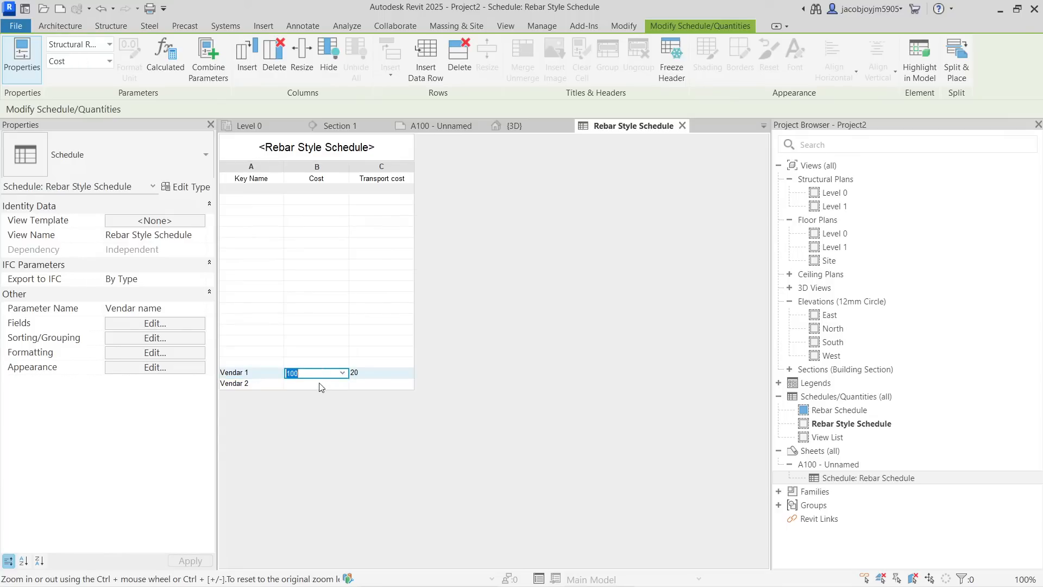
left_click(320, 384)
type("80")
left_click(373, 384)
type("25")
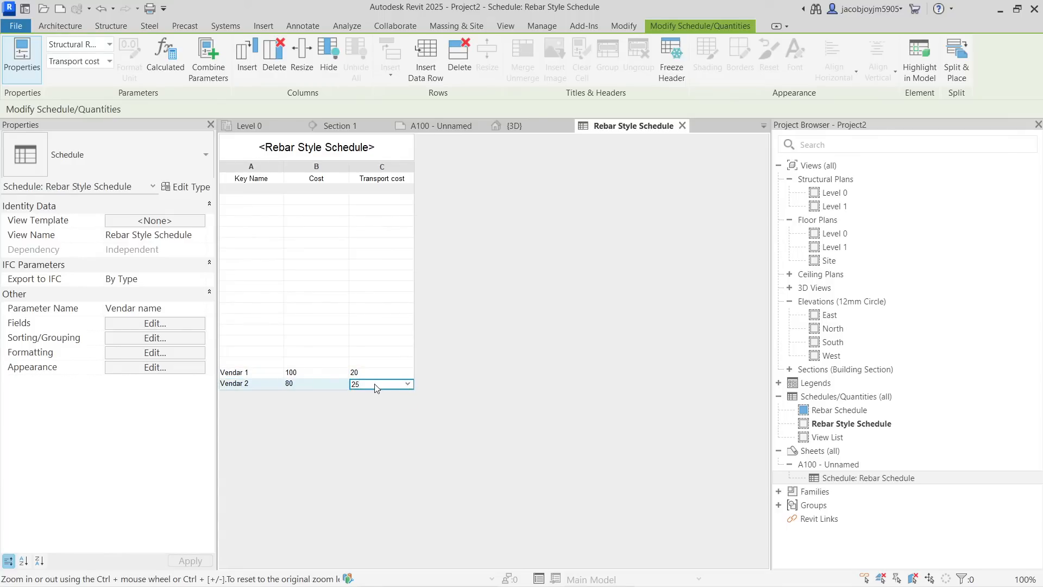
Step: Insert four more data rows in the key schedule
left_click(368, 373)
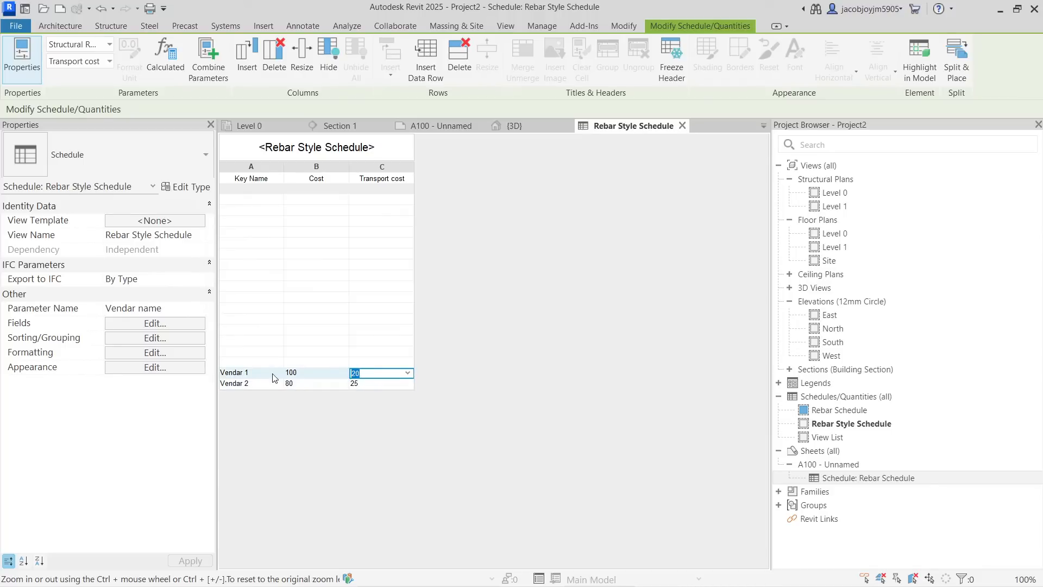
left_click(432, 75)
left_click(432, 75)
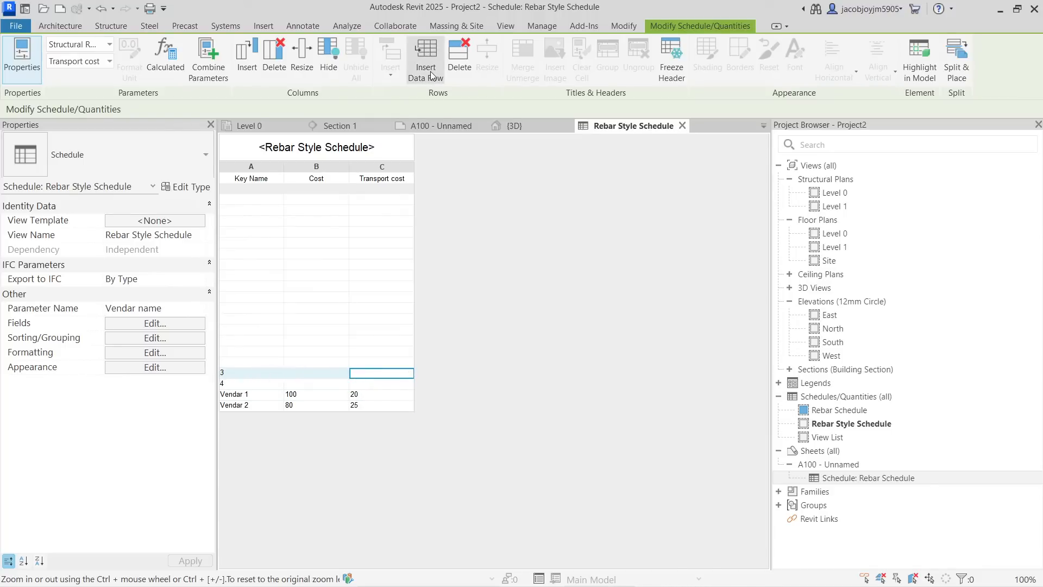
left_click(432, 75)
left_click(432, 75)
Step: Reuse the "Vendar 1" key name in the first unnamed row and change it to "Vendar 3"
left_click(259, 417)
key("ctrl+c")
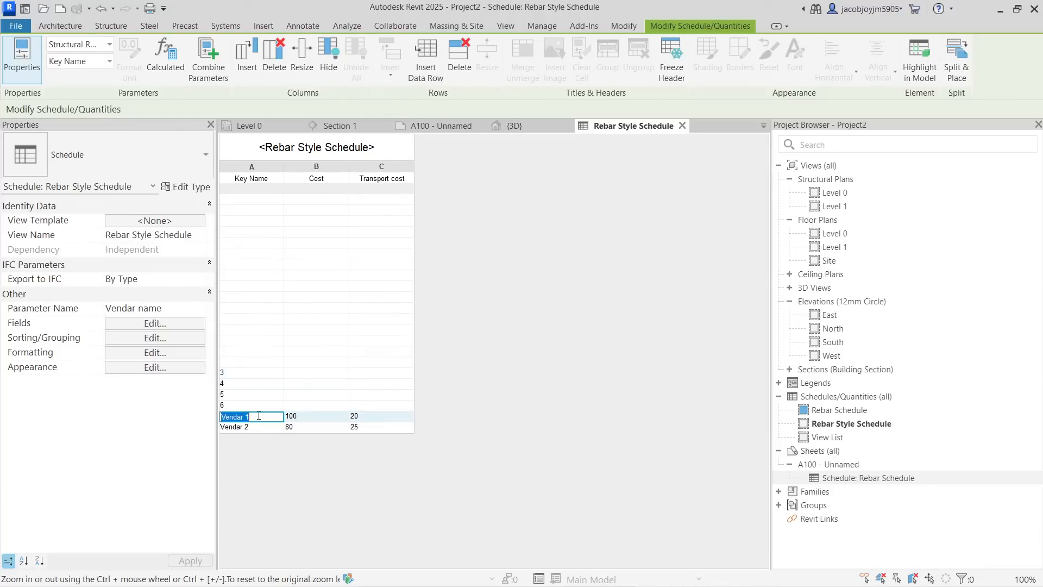
left_click(256, 372)
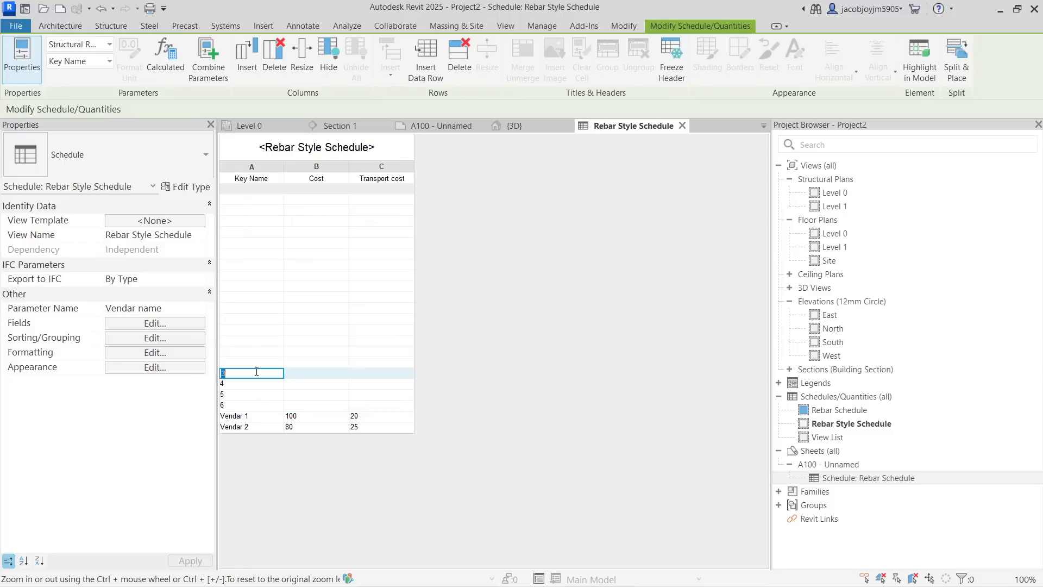
key("ctrl+v")
key("Return")
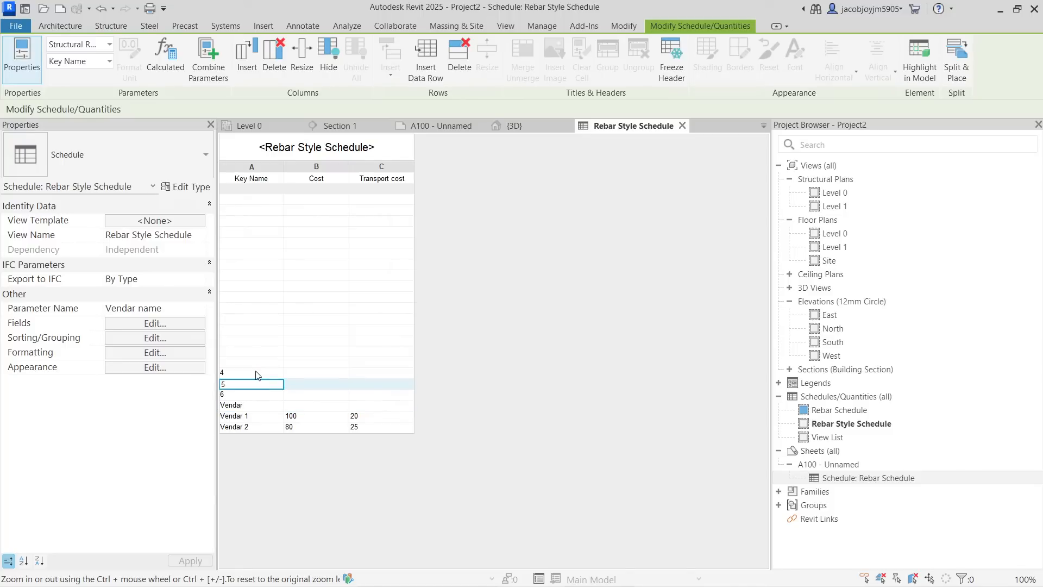
left_click(259, 406)
left_click(258, 406)
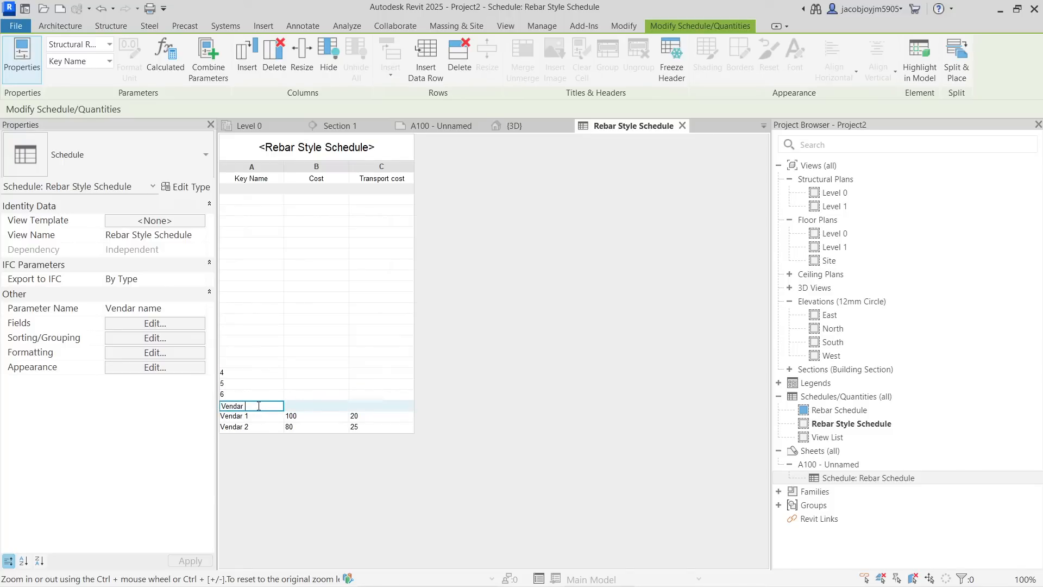
type("3")
key("Return")
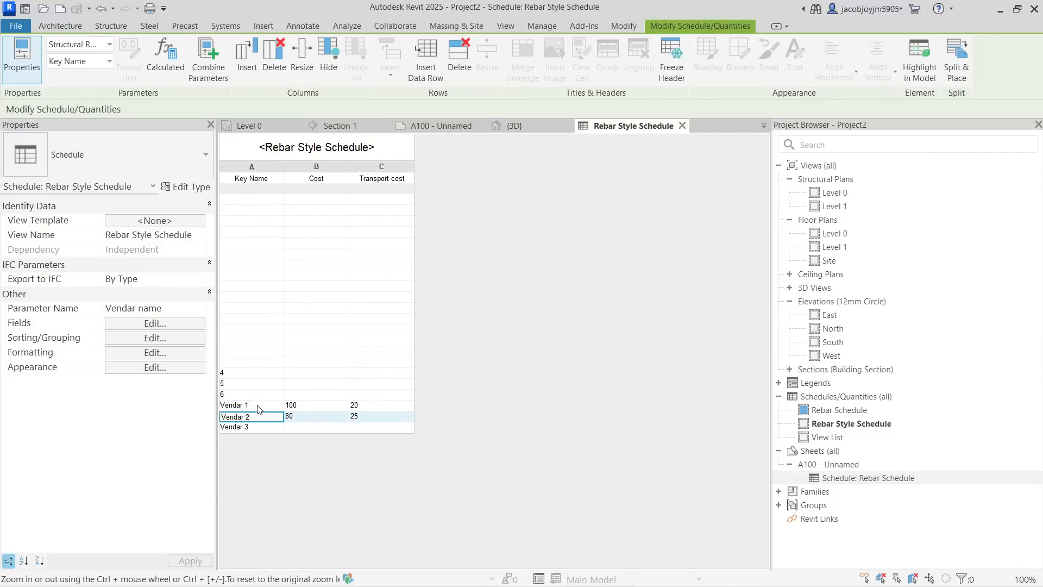
Step: Set the key name of the next unnamed row to "Vendor 4"
double_click(248, 373)
type("Vendar")
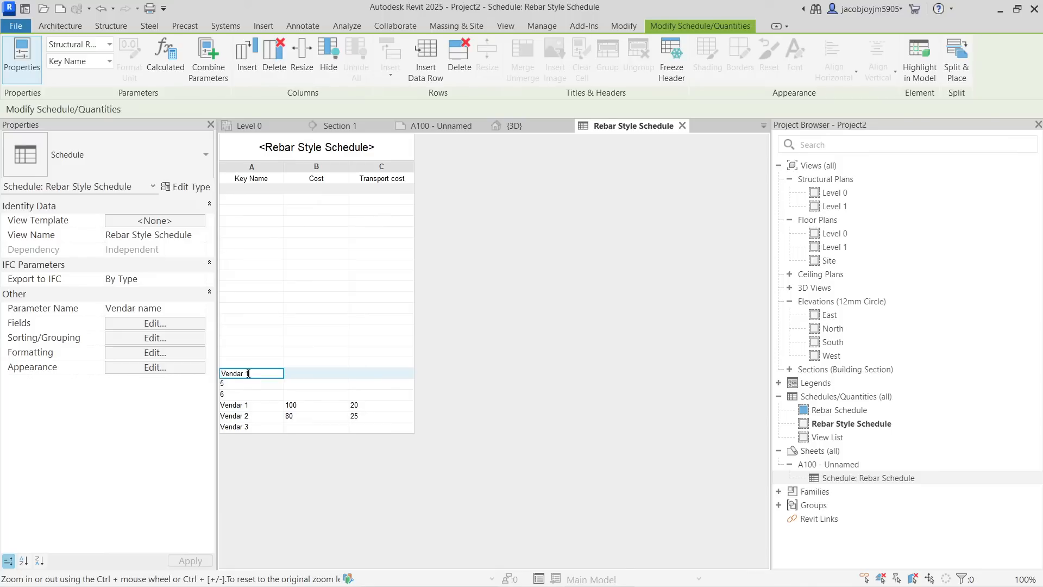
key("Left")
key("BackSpace")
type("or 4")
key("Return")
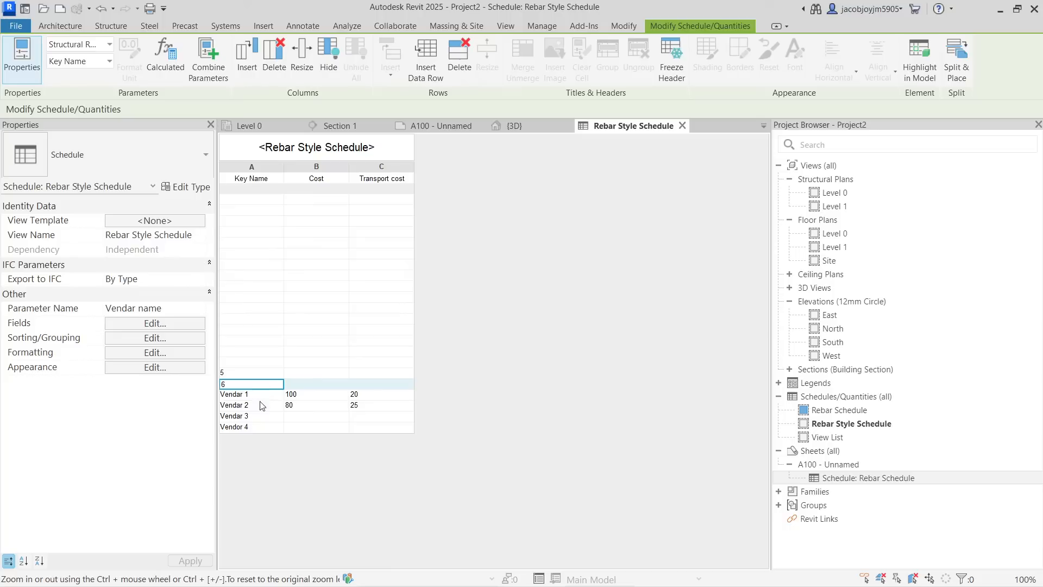
Step: Copy the "Vendor 4" key name into the last two unnamed rows and change them to "Vendor 5" and "Vendor 7"
left_click(262, 429)
key("ctrl+c")
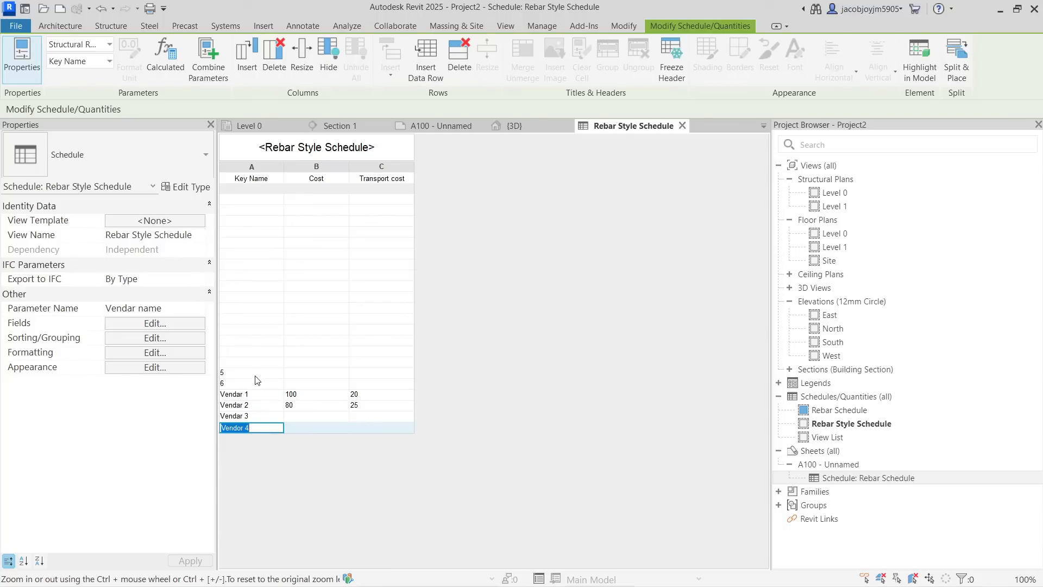
left_click(255, 372)
key("ctrl+v")
key("Return")
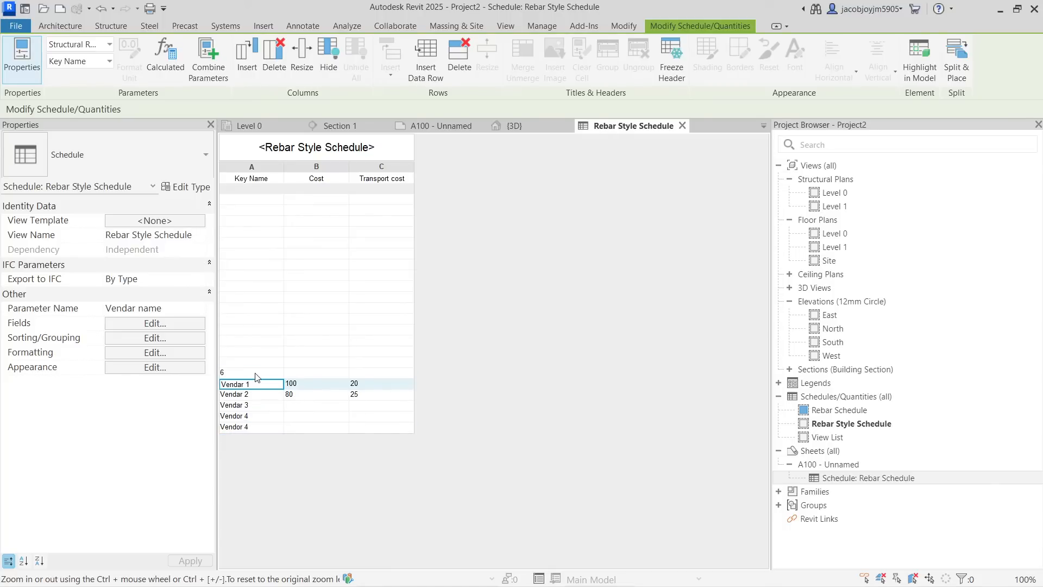
left_click(263, 428)
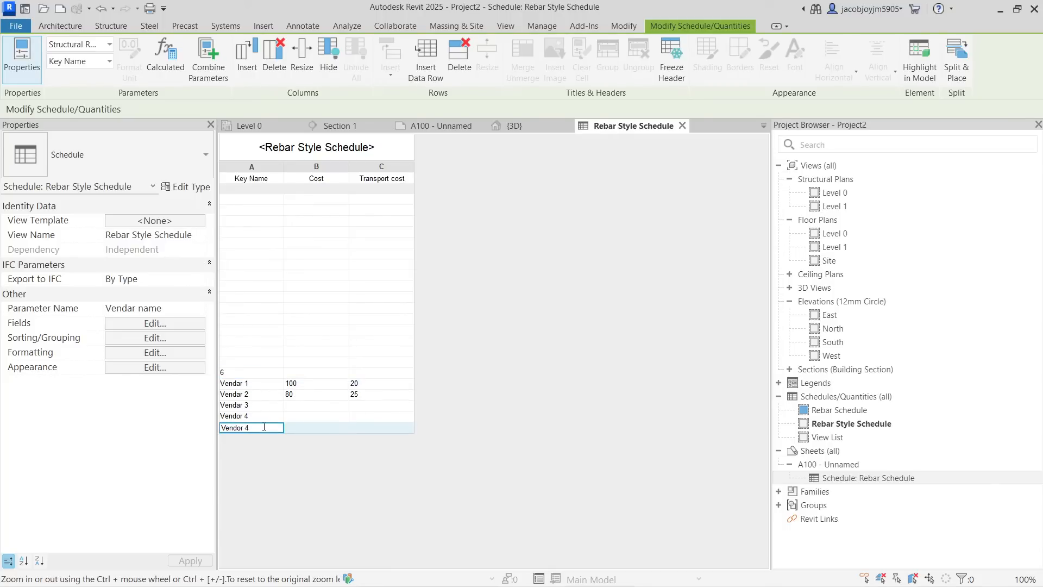
left_click(261, 373)
key("ctrl+v")
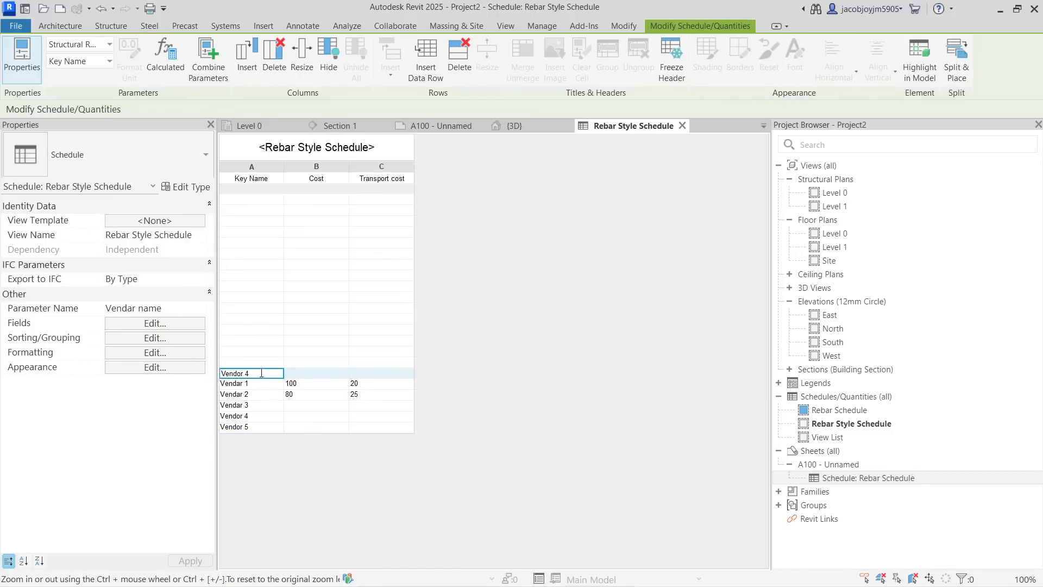
key("Return")
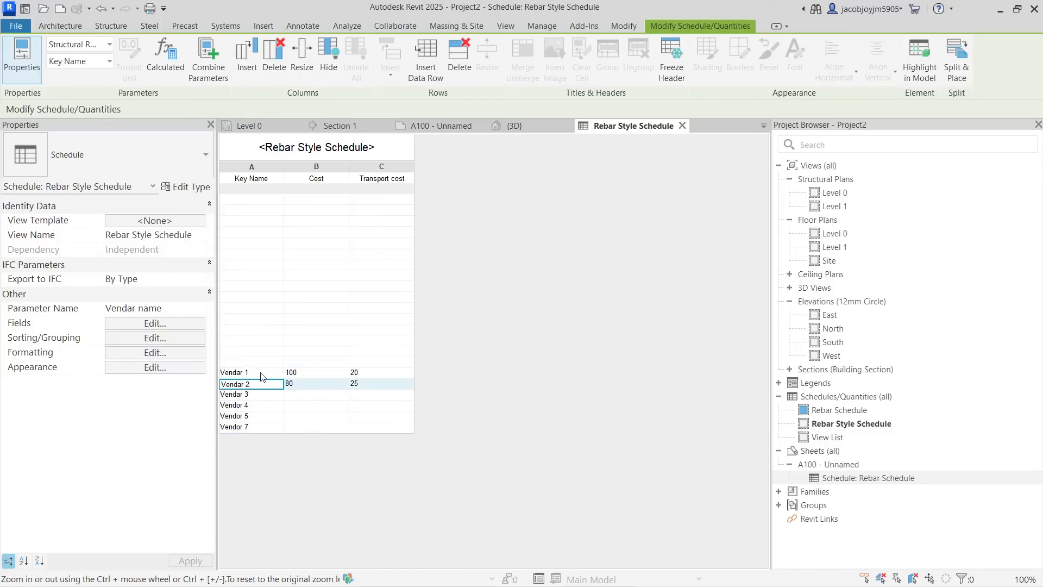
Step: Set the costs to 60 for Vendar 3, 50 for Vendor 4, 75 for Vendor 5 and 85 for Vendor 7
left_click(298, 397)
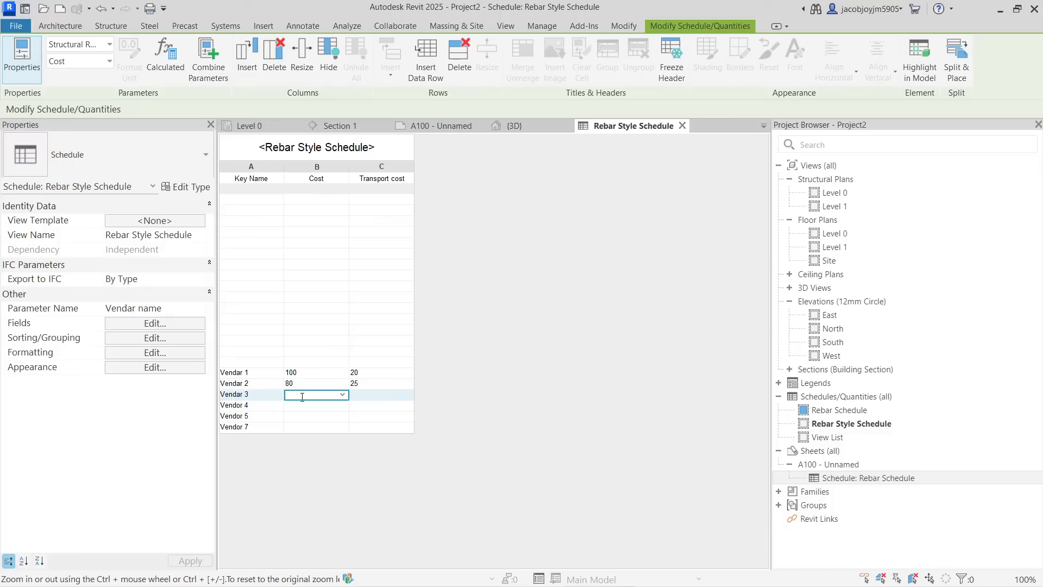
type("60")
key("Return")
left_click(302, 407)
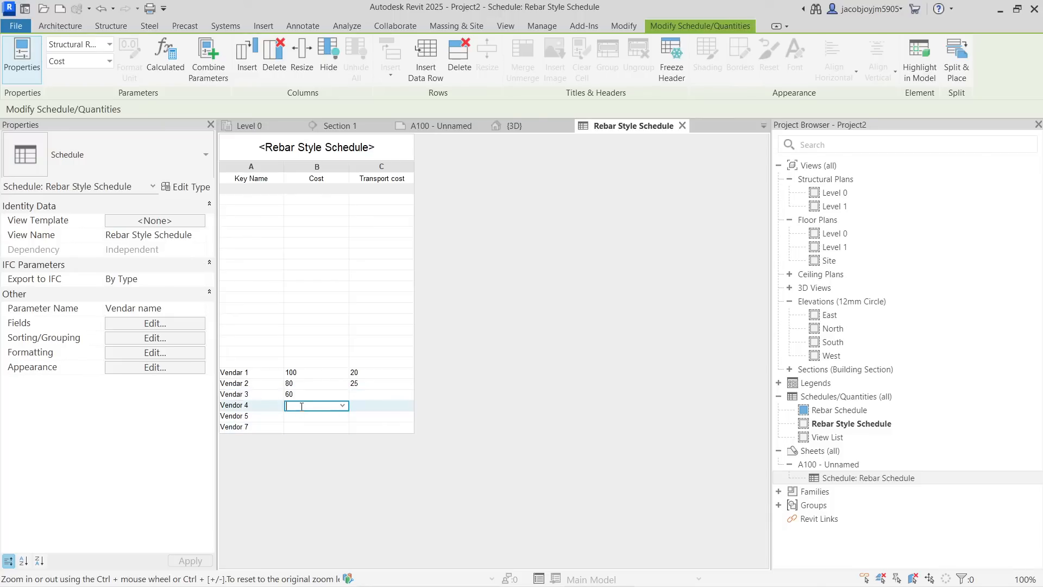
type("50")
key("Return")
left_click(303, 416)
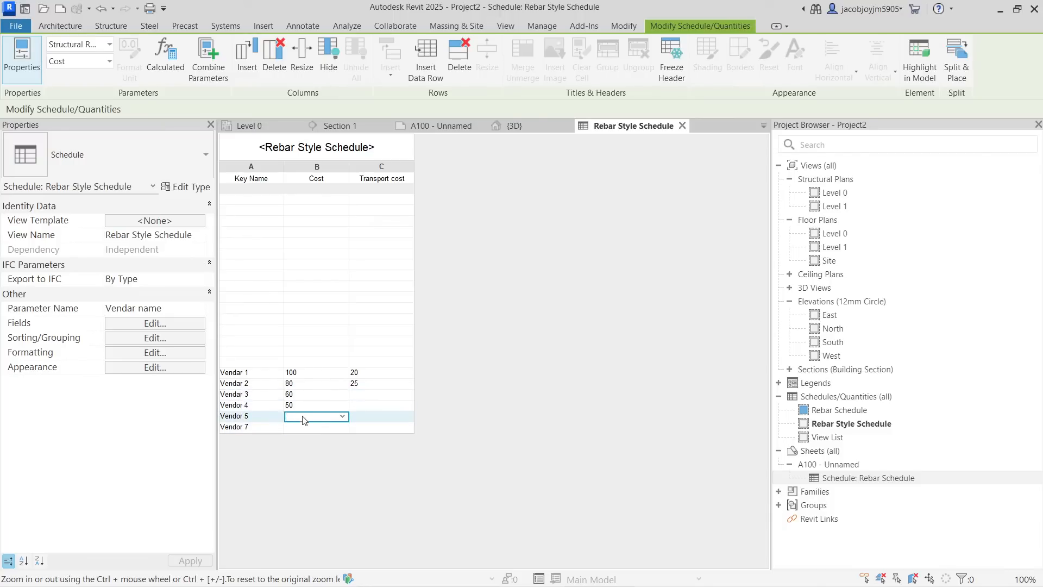
type("75")
key("Return")
left_click(307, 428)
type("85")
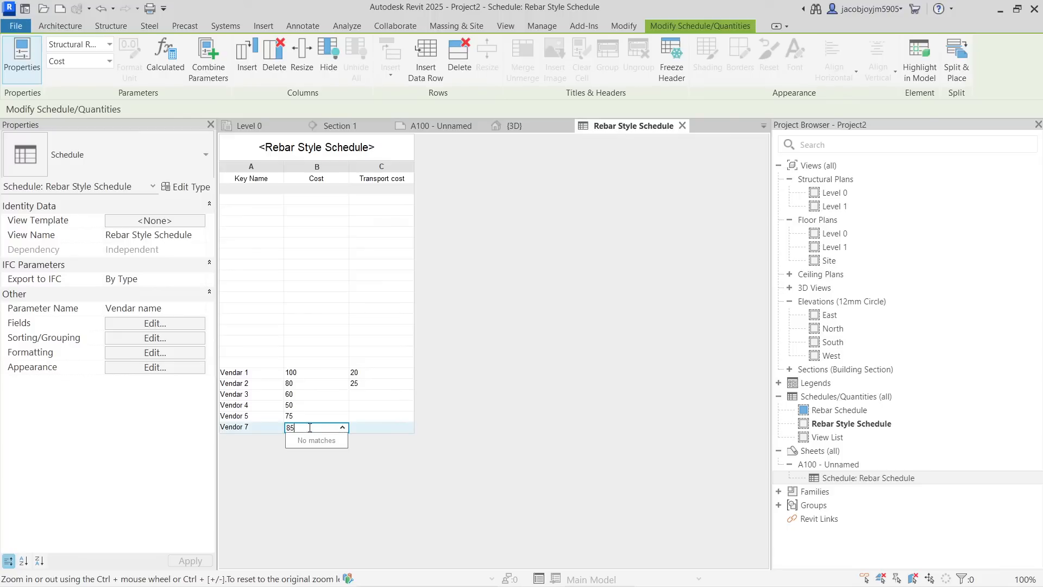
key("Return")
Step: Set the transport costs to 32 for Vendar 3, 45 for Vendor 4, 20 for Vendor 5 and 18 for Vendor 7
left_click(366, 396)
type("32")
key("Return")
left_click(362, 428)
type("18")
key("Return")
left_click(361, 416)
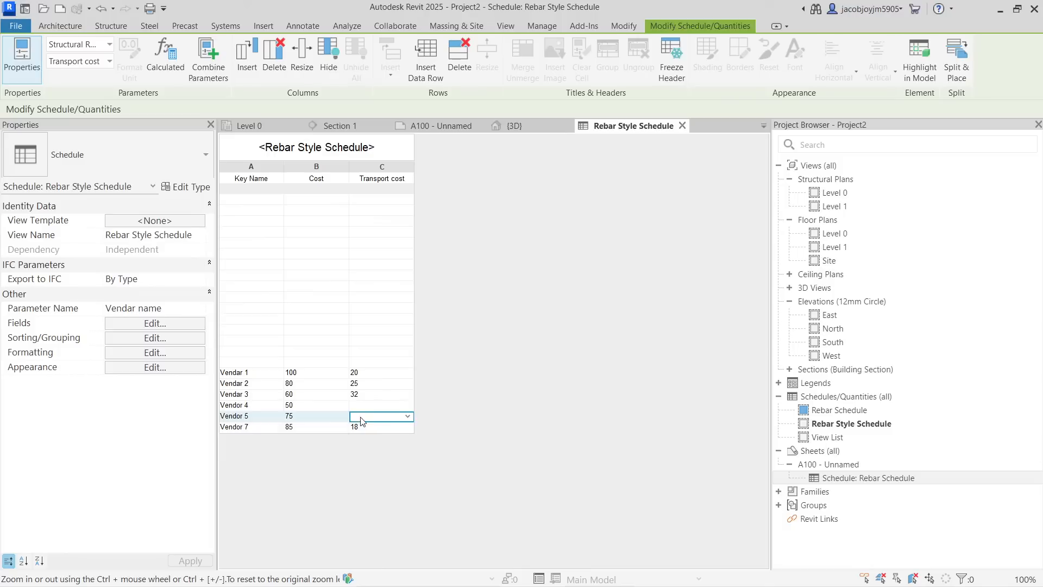
type("20")
key("Return")
left_click(359, 406)
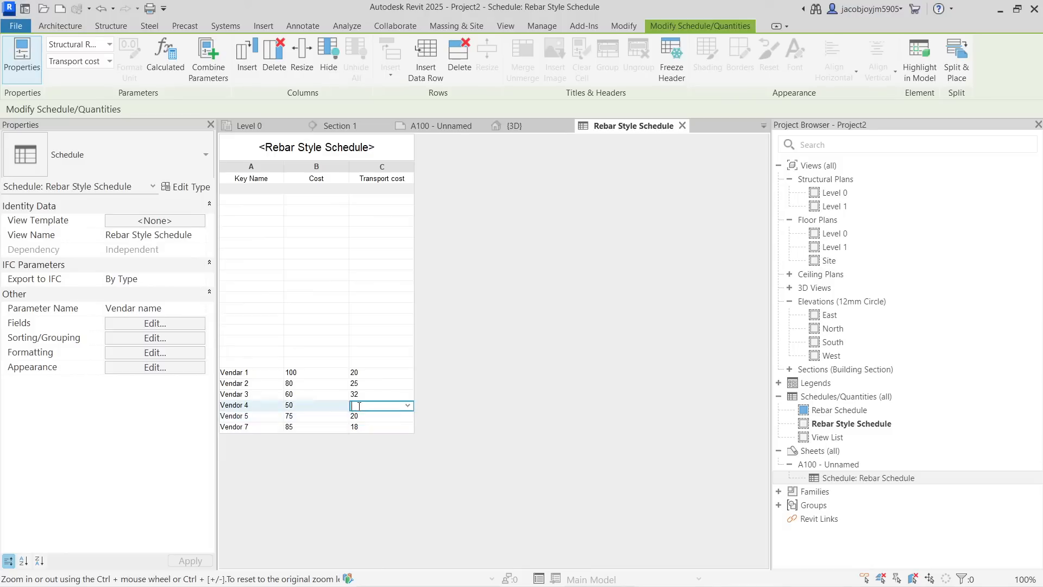
type("45")
key("Return")
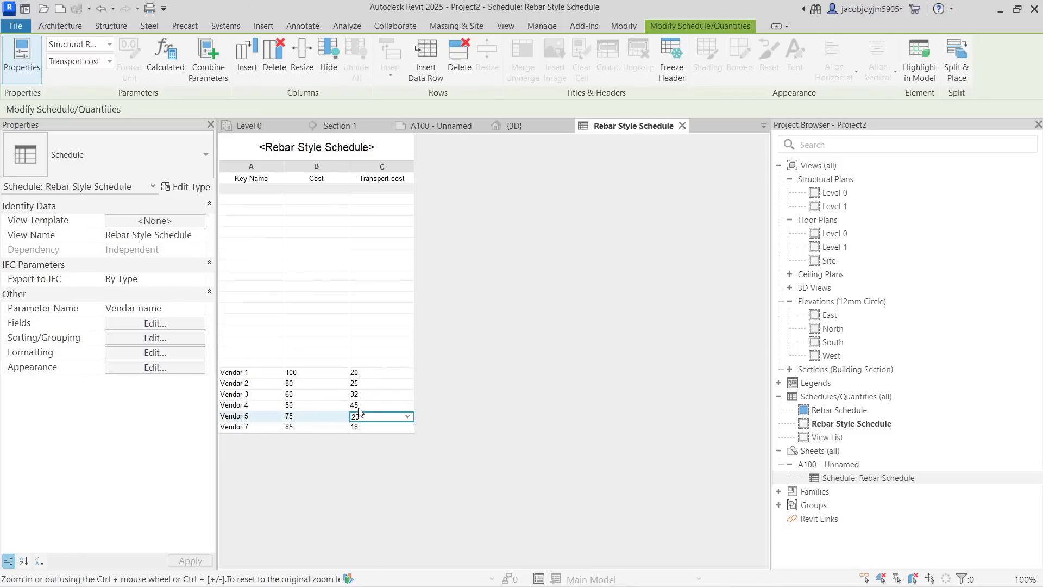
left_click(365, 395)
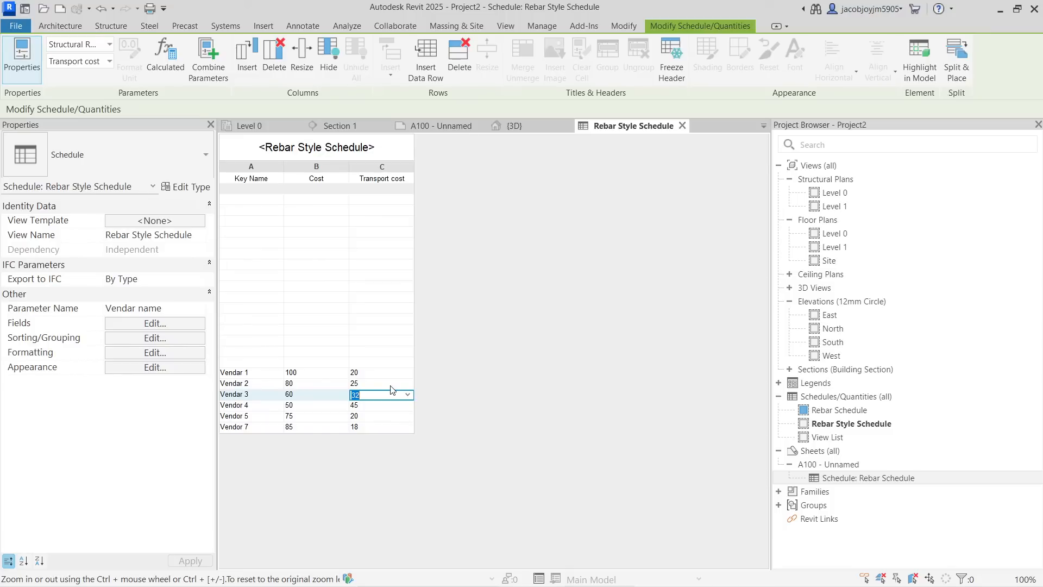
Step: Close the key schedule and place the Rebar Style Schedule on sheet A100, below the existing rebar schedule
left_click(682, 126)
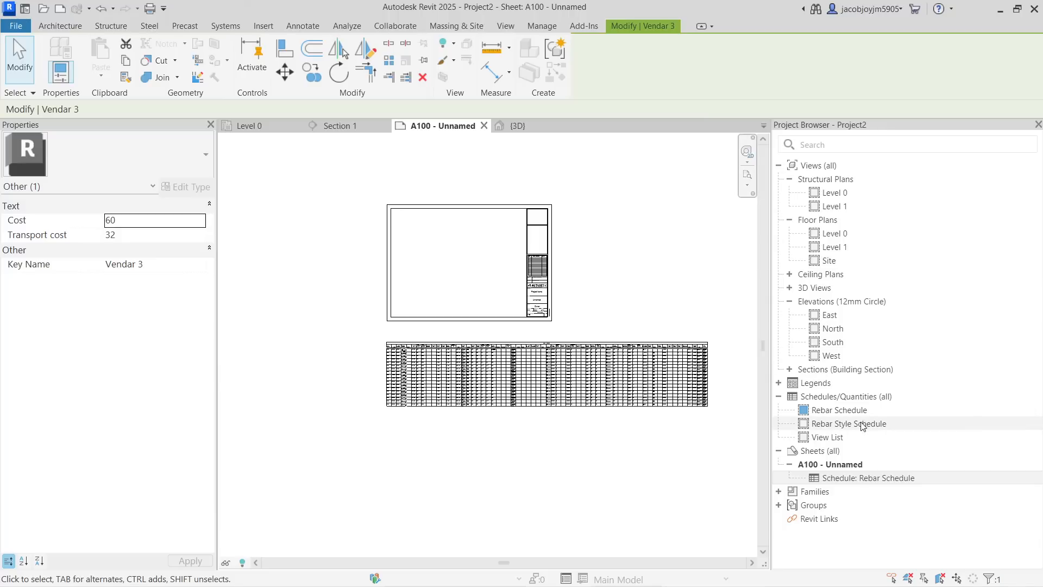
left_click(879, 426)
left_click_drag(881, 429, 549, 448)
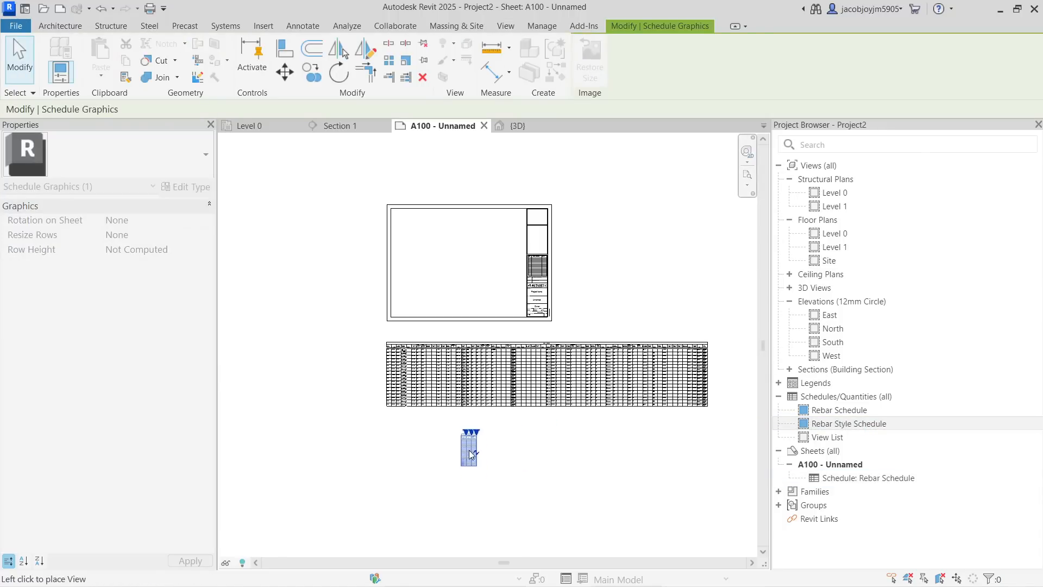
left_click(468, 449)
scroll(474, 459, "up", 6)
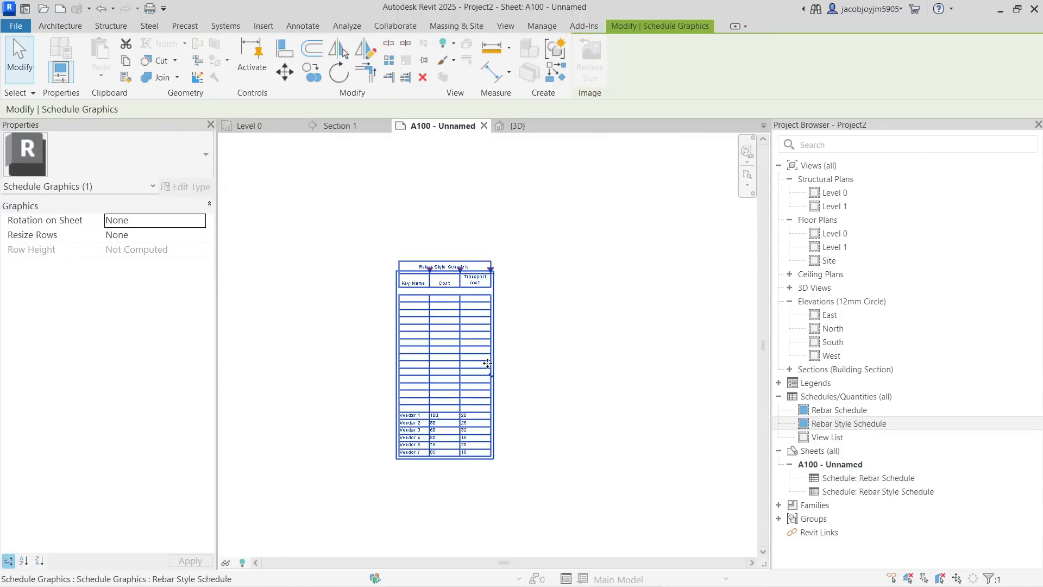
Step: Widen the Key Name column of the Rebar Style Schedule placed on the sheet slightly
double_click(460, 330)
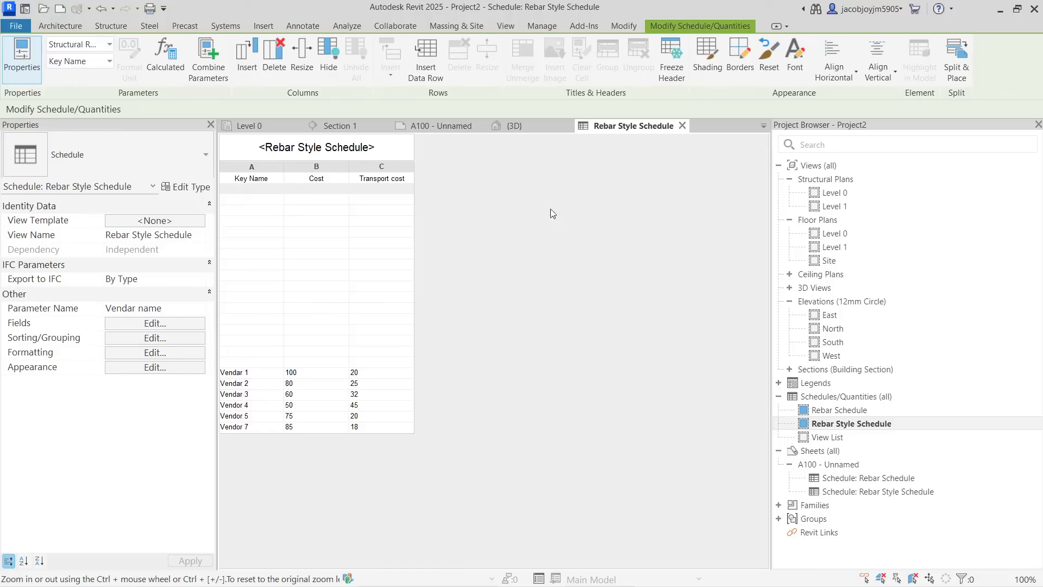
left_click(682, 125)
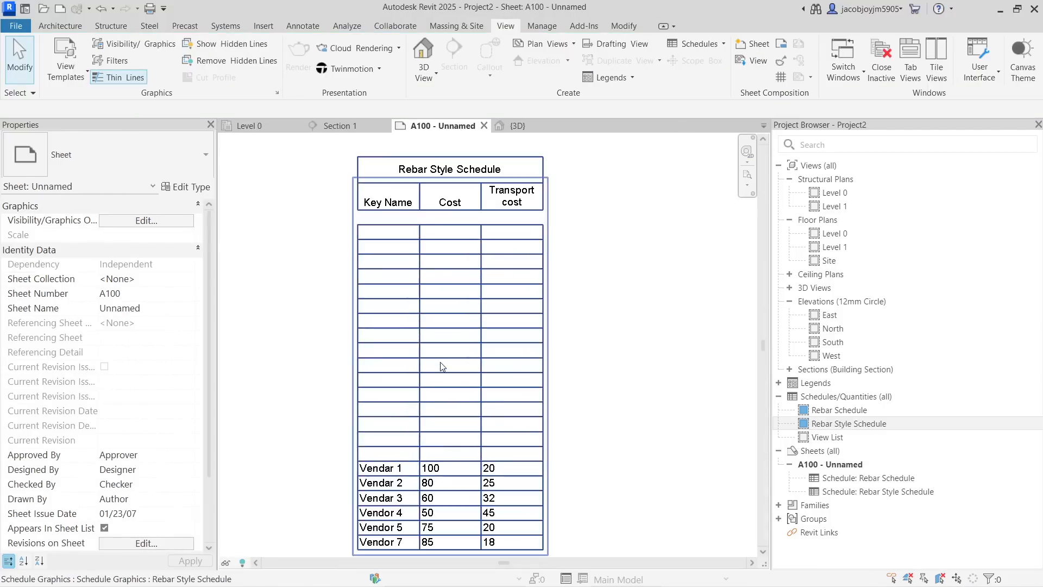
left_click(472, 292)
scroll(472, 291, "down", 1)
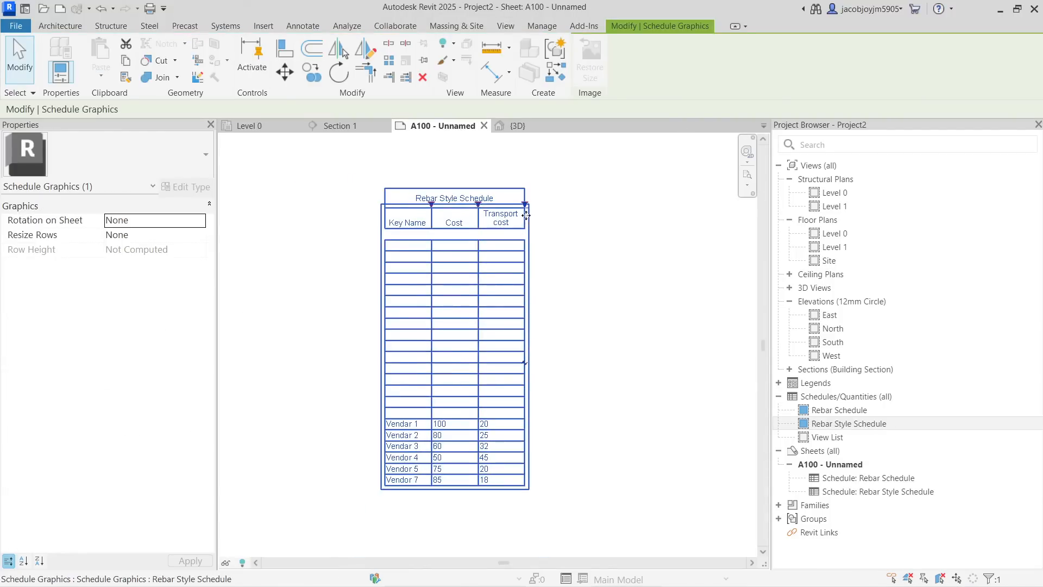
mouse_move(431, 204)
left_mouse_down()
mouse_move(451, 209)
mouse_move(437, 211)
left_mouse_up()
scroll(489, 423, "up", 1)
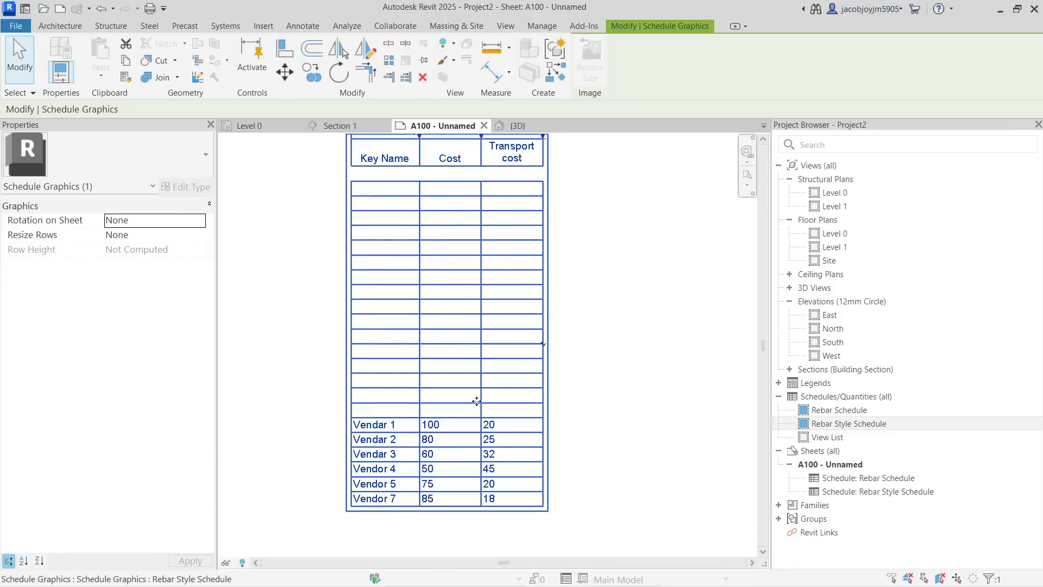
Step: Examine the vendor names, costs and transport costs in the Rebar Style Schedule on sheet A100
left_click(279, 414)
scroll(370, 496, "up", 1)
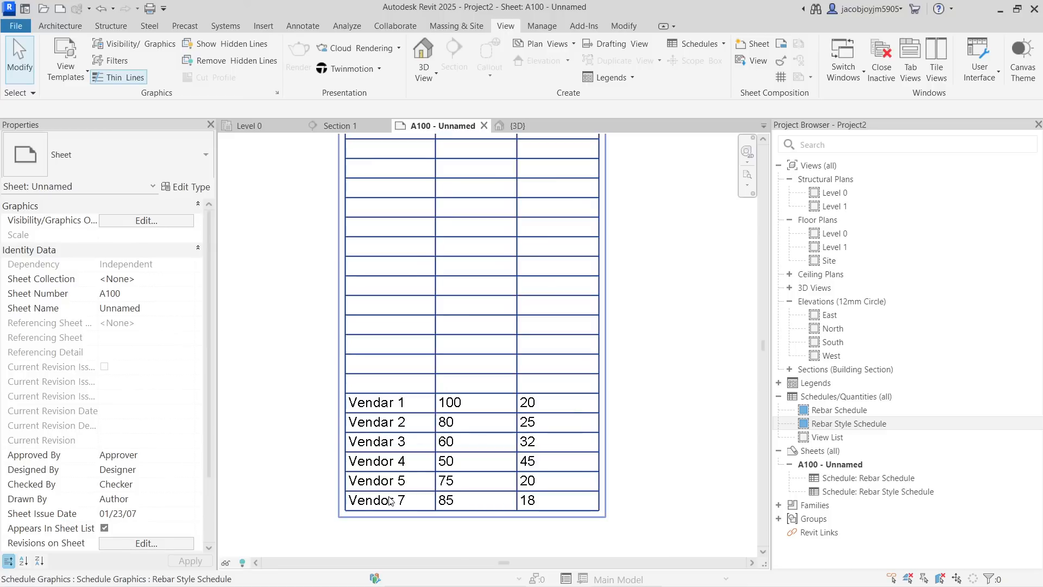
scroll(389, 498, "down", 2)
left_click(388, 321)
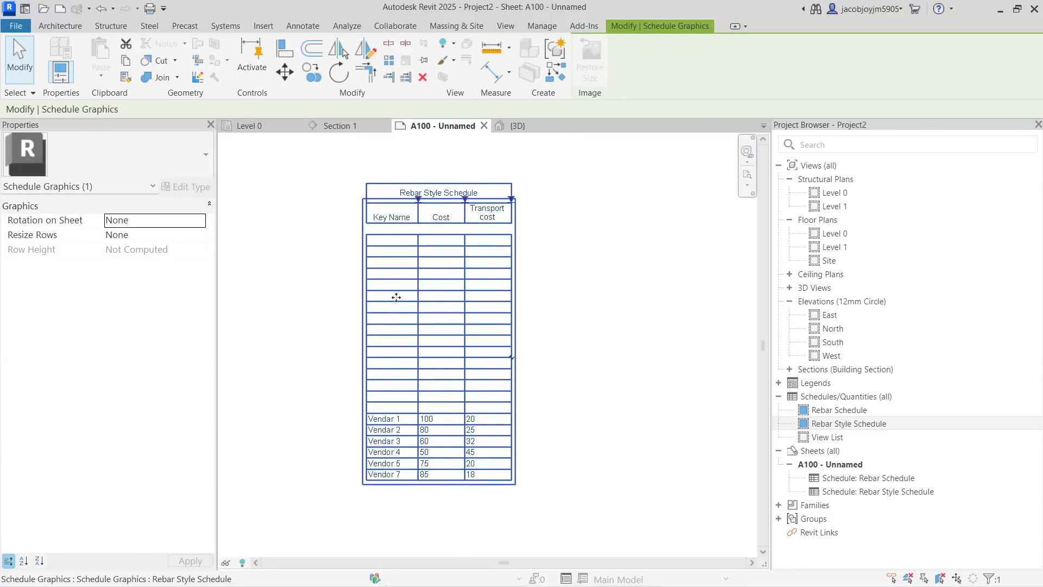
left_click(522, 268)
scroll(455, 301, "down", 1)
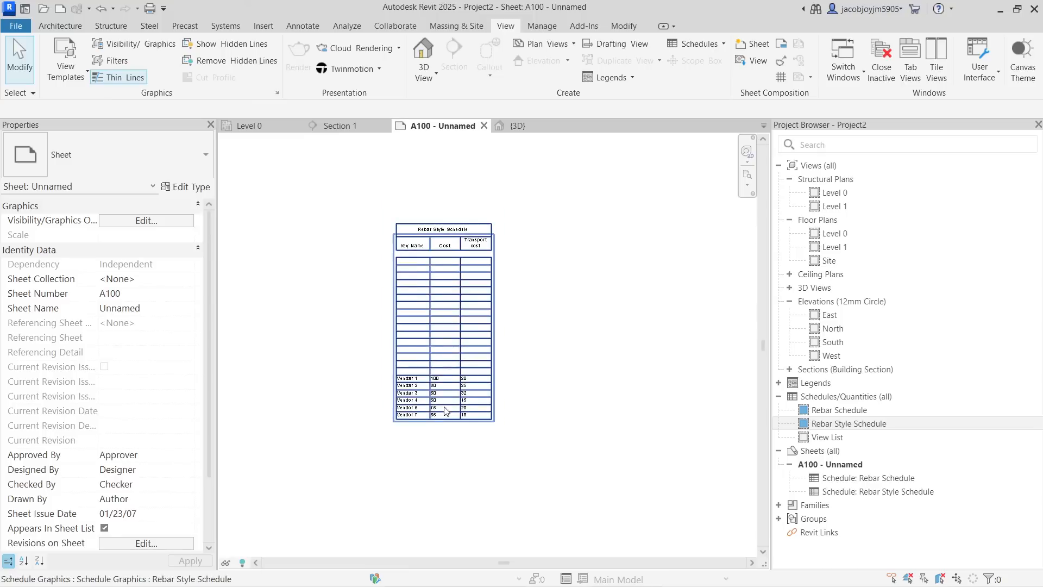
scroll(444, 410, "up", 2)
scroll(485, 445, "down", 1)
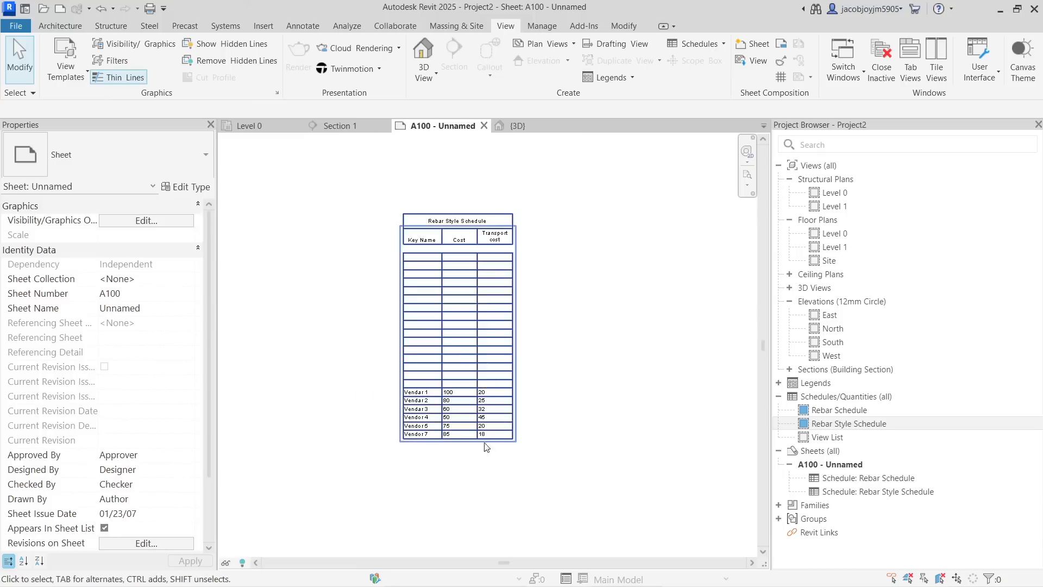
left_click(485, 296)
left_click(516, 179)
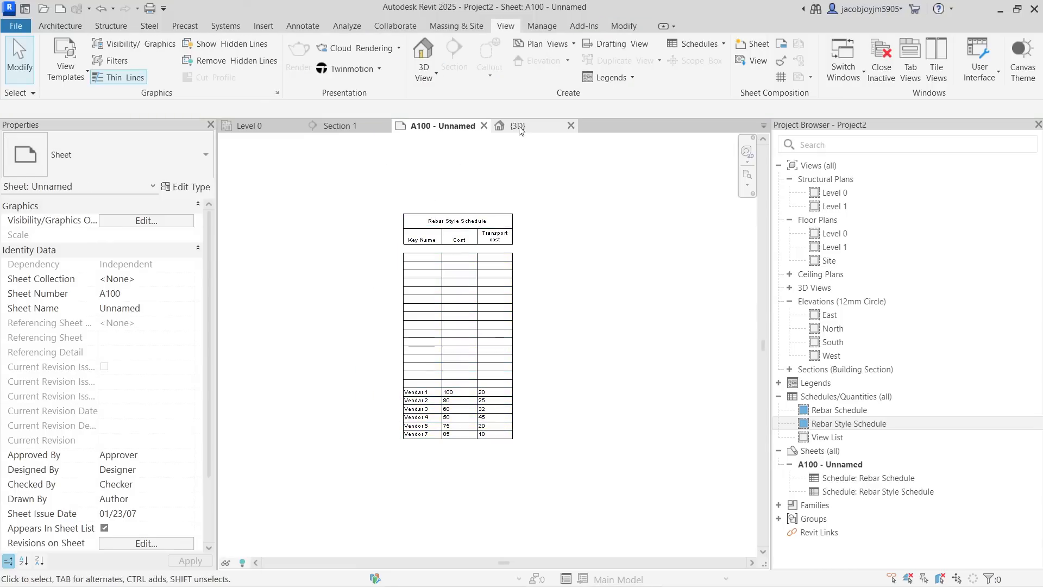
Step: Open the Rebar Schedule and add the Vendar name parameter to its scheduled fields
left_click(340, 129)
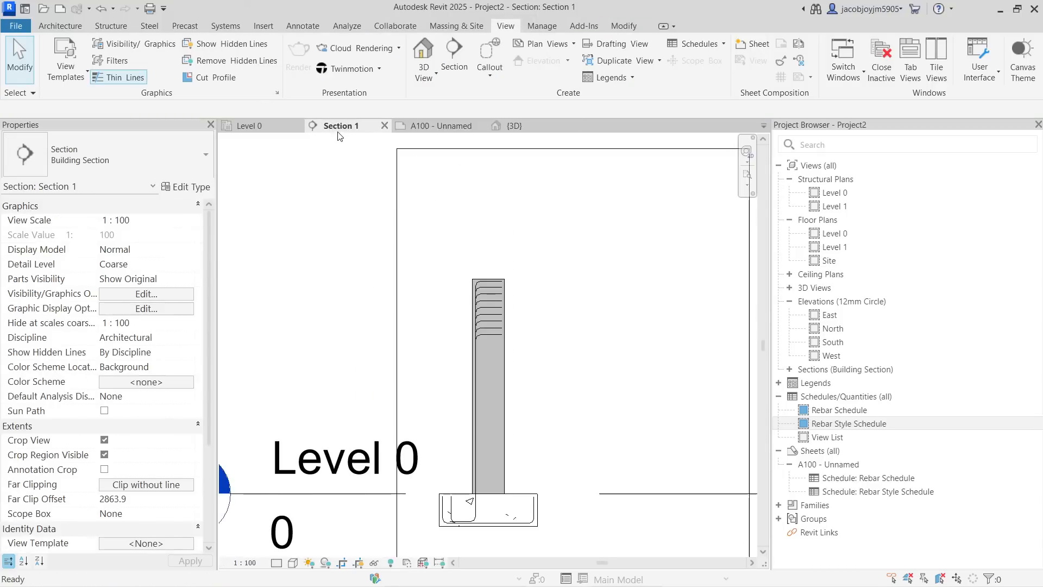
double_click(839, 409)
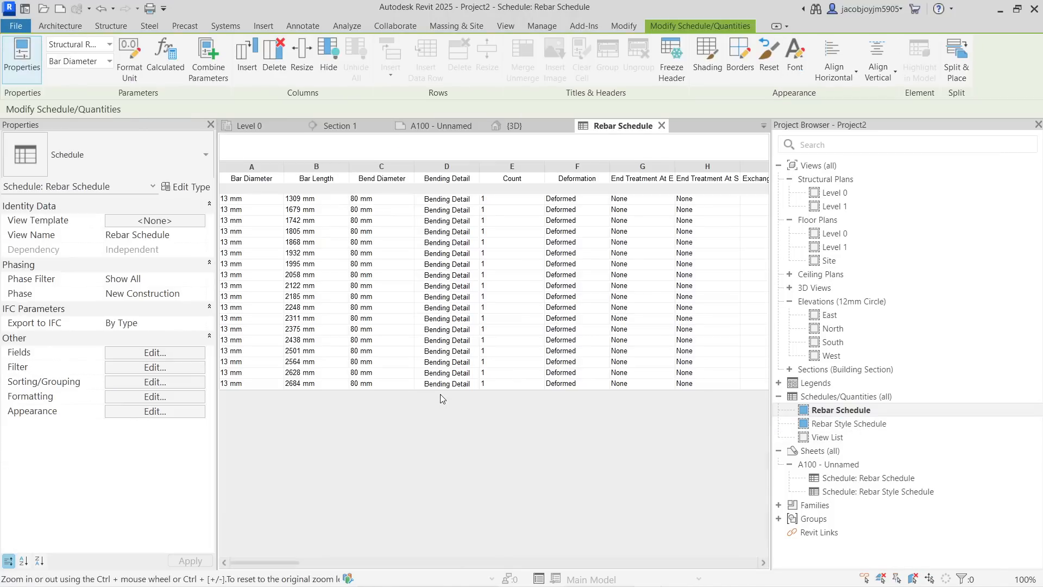
left_click(159, 356)
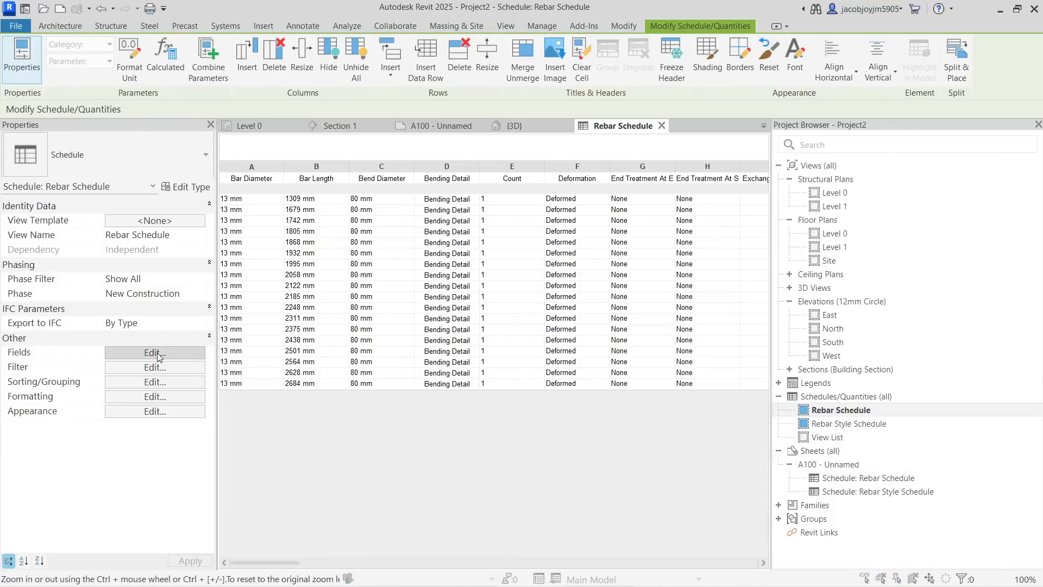
left_click_drag(516, 308, 517, 332)
left_click(411, 345)
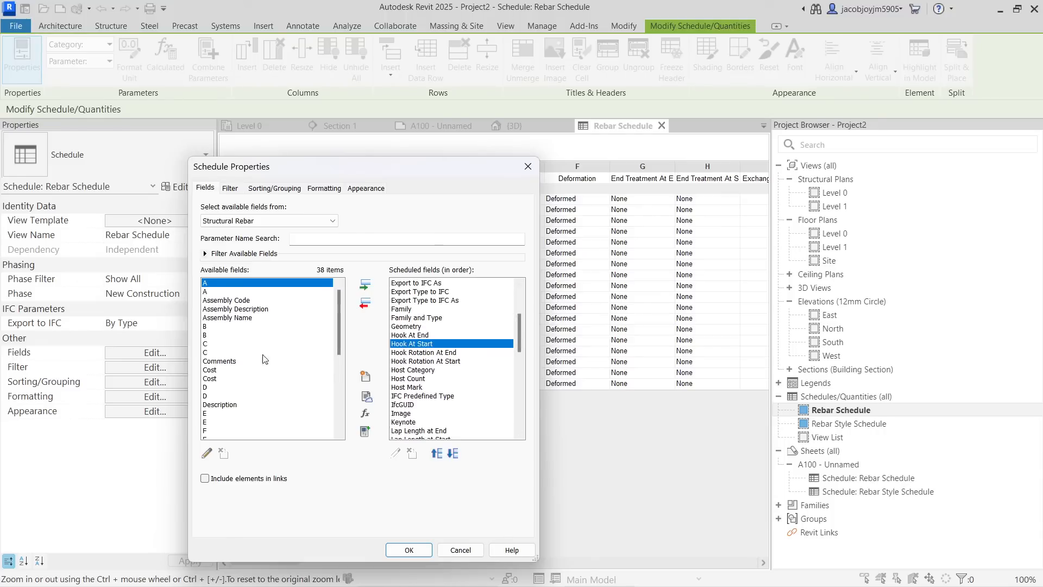
left_click(205, 370)
key("v")
scroll(207, 375, "down", 1)
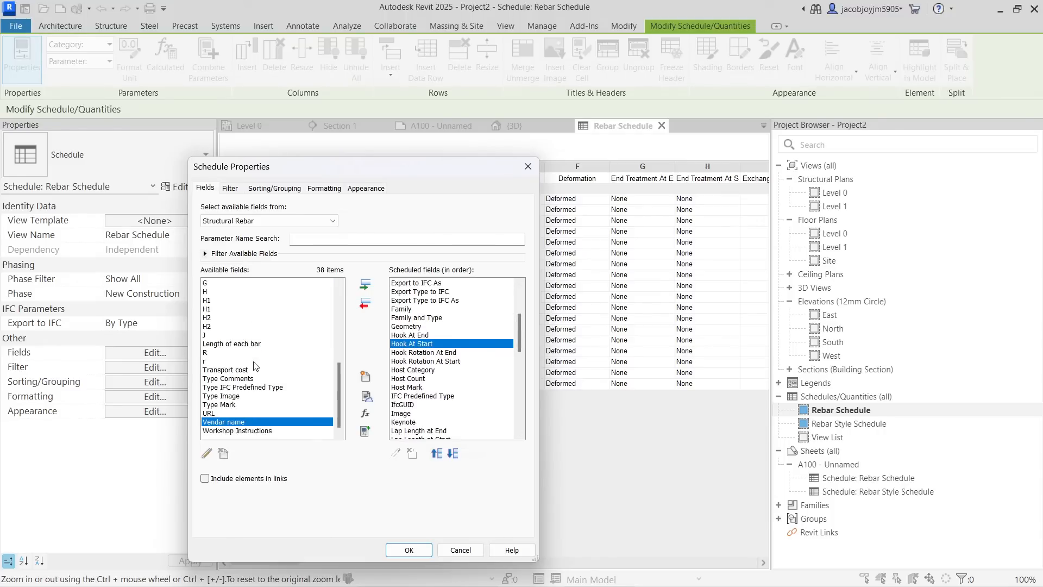
left_click(365, 285)
Step: Move the Vendar name field down to the end of the scheduled fields, below Type IfcGUID
scroll(486, 378, "down", 4)
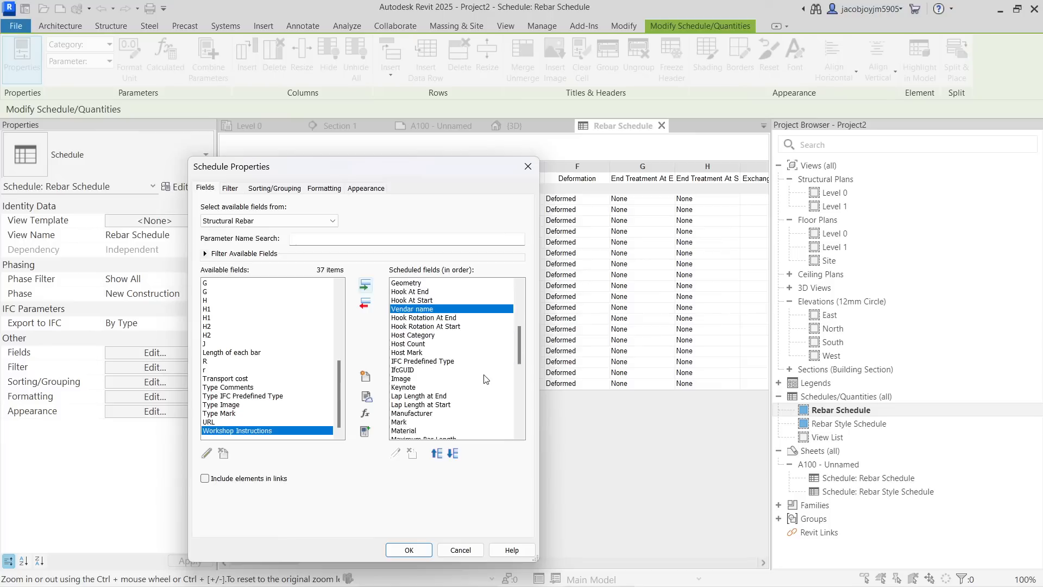
left_click(453, 456)
left_click(453, 456)
left_click(453, 456)
left_click(454, 457)
left_click(453, 456)
left_click(454, 456)
left_click(453, 456)
left_click(453, 456)
left_click(453, 456)
left_click(453, 455)
left_click(453, 455)
left_click(453, 455)
left_click(454, 455)
left_click(454, 455)
left_click(453, 455)
left_click(454, 455)
left_click(453, 455)
left_click(454, 455)
left_click(454, 455)
scroll(448, 386, "down", 8)
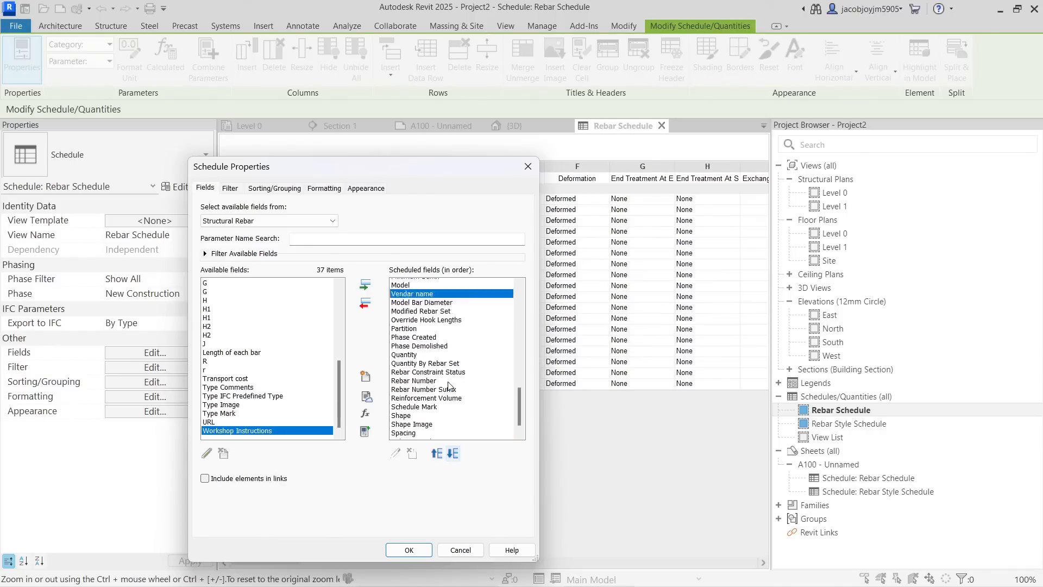
left_click(454, 455)
left_click(458, 453)
left_click(457, 453)
left_click(458, 455)
left_click(458, 455)
left_click(458, 455)
left_click(458, 456)
left_click(457, 455)
scroll(475, 365, "up", 8)
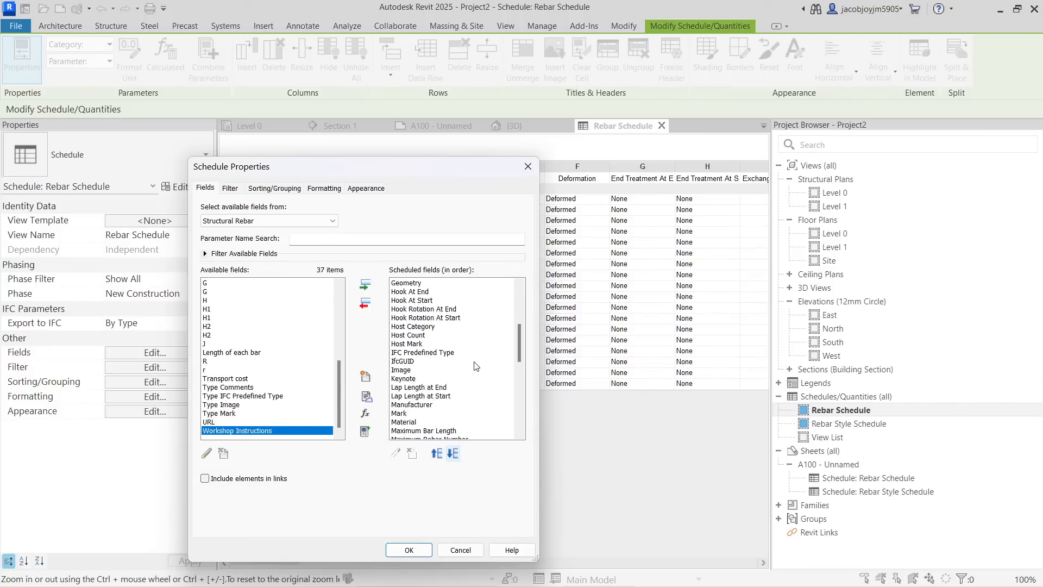
scroll(475, 365, "down", 4)
left_click_drag(525, 333, 514, 406)
left_click(454, 454)
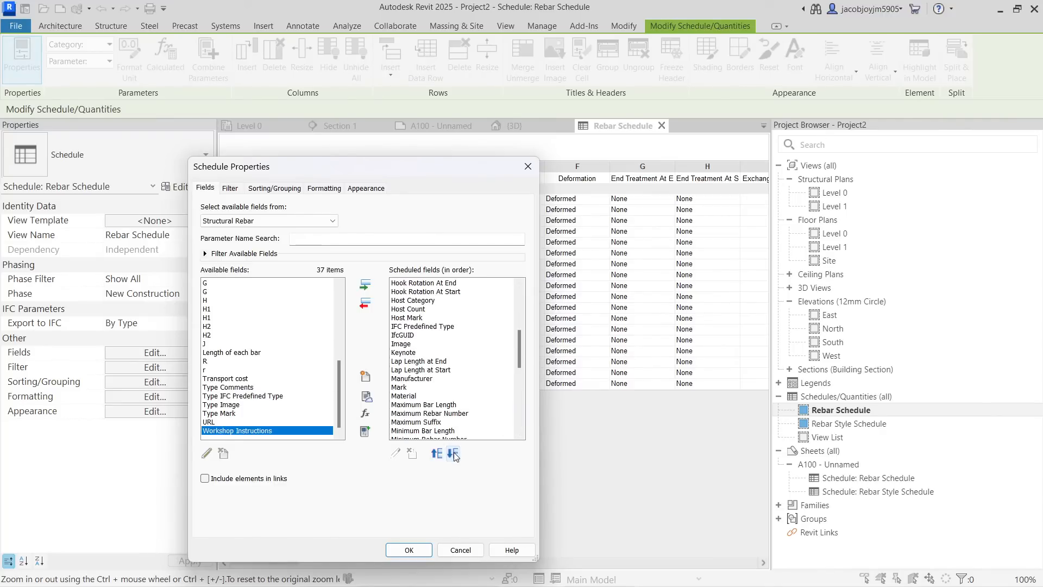
scroll(453, 414, "down", 10)
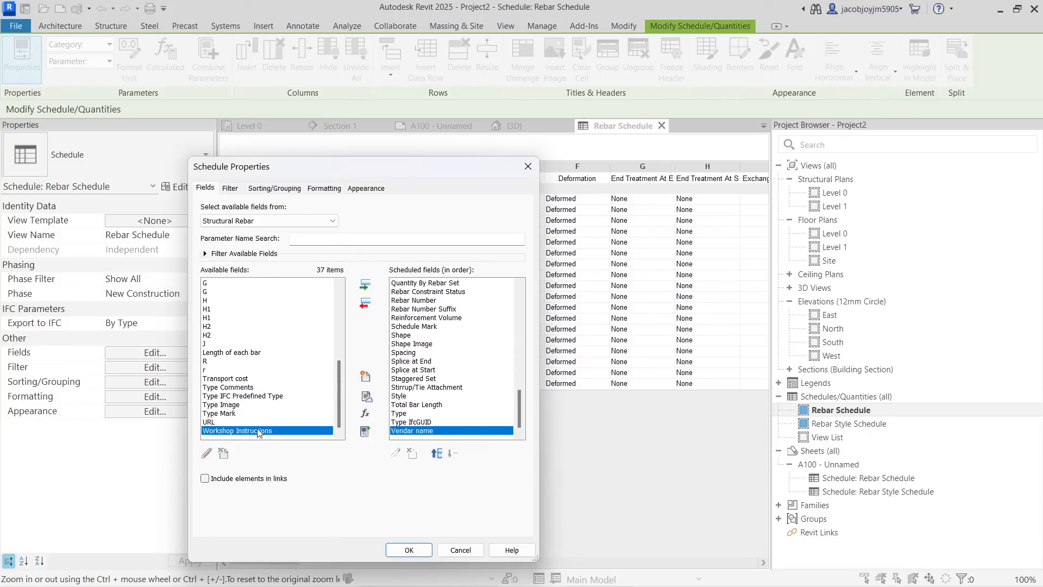
Step: Add both available Cost parameters to the scheduled fields after Vendar name and apply the field changes
left_click(210, 327)
key("c")
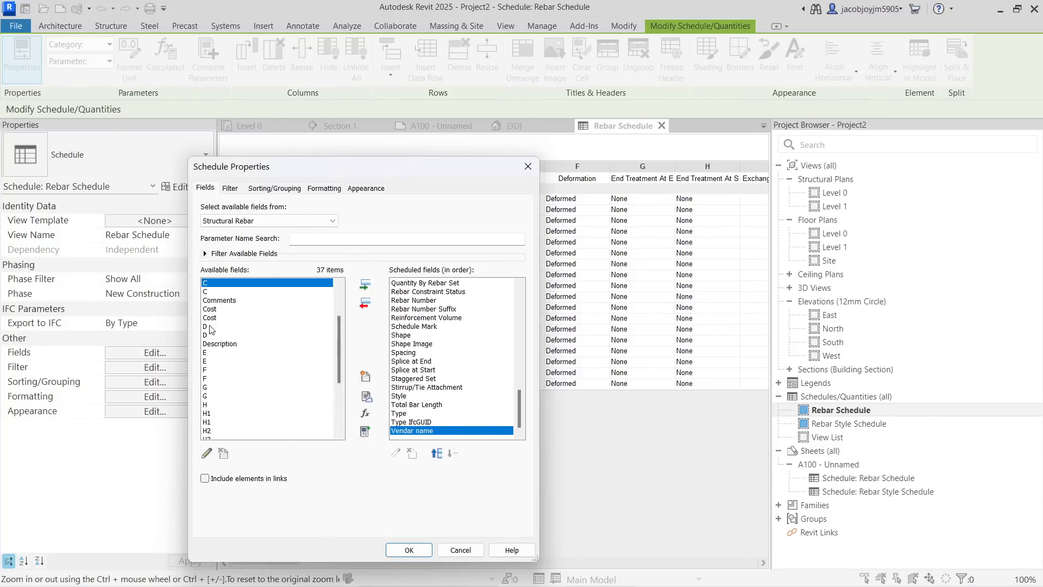
left_click(214, 318)
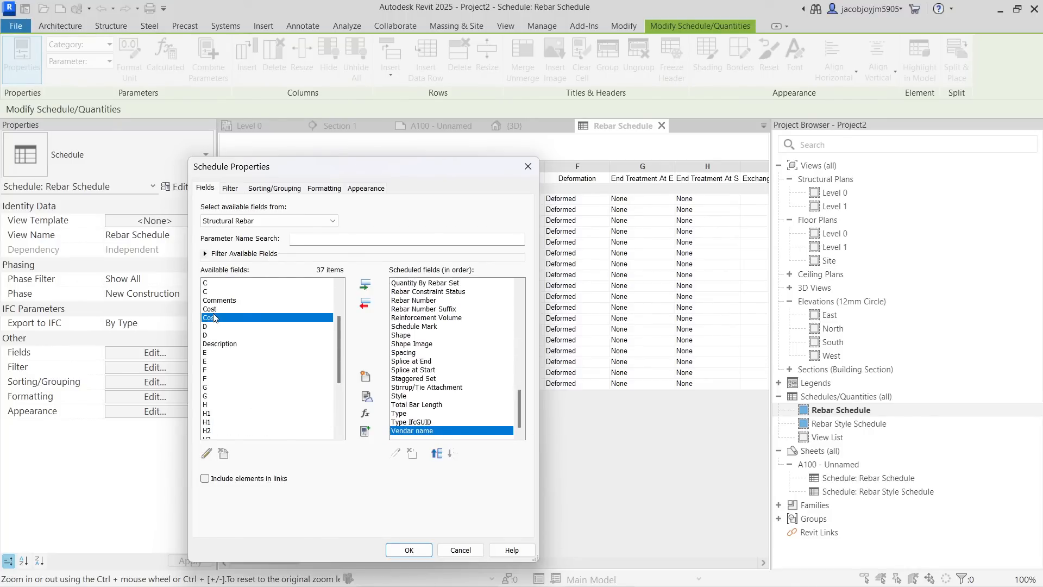
left_click(214, 310, "ctrl")
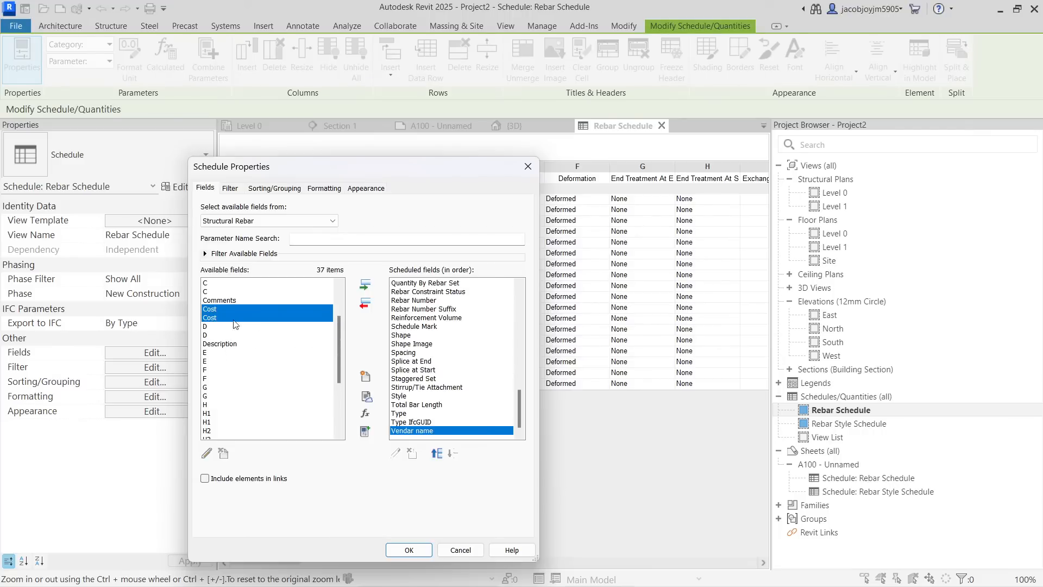
left_click(366, 286)
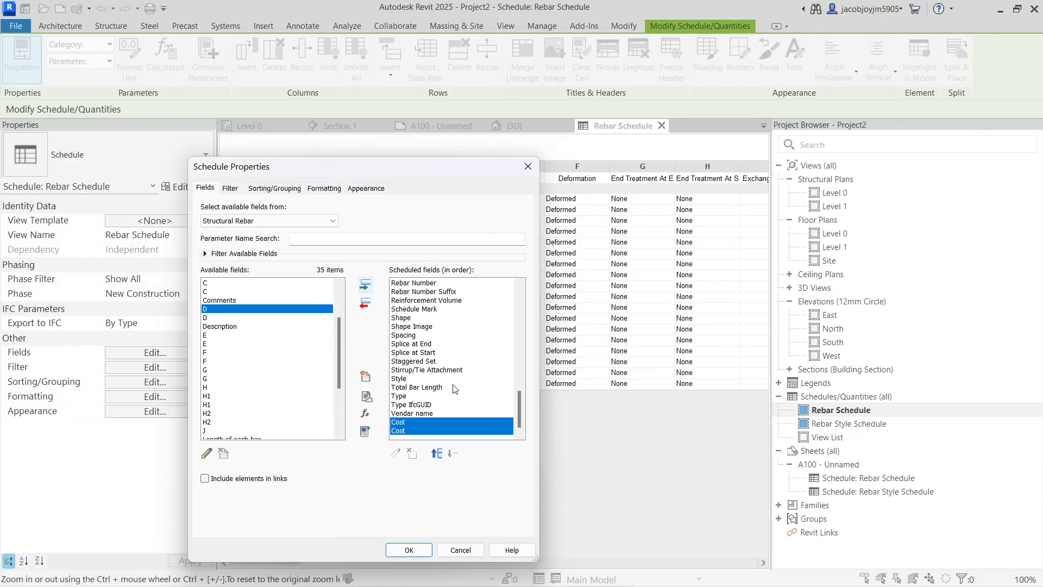
left_click(426, 424)
left_click(425, 431)
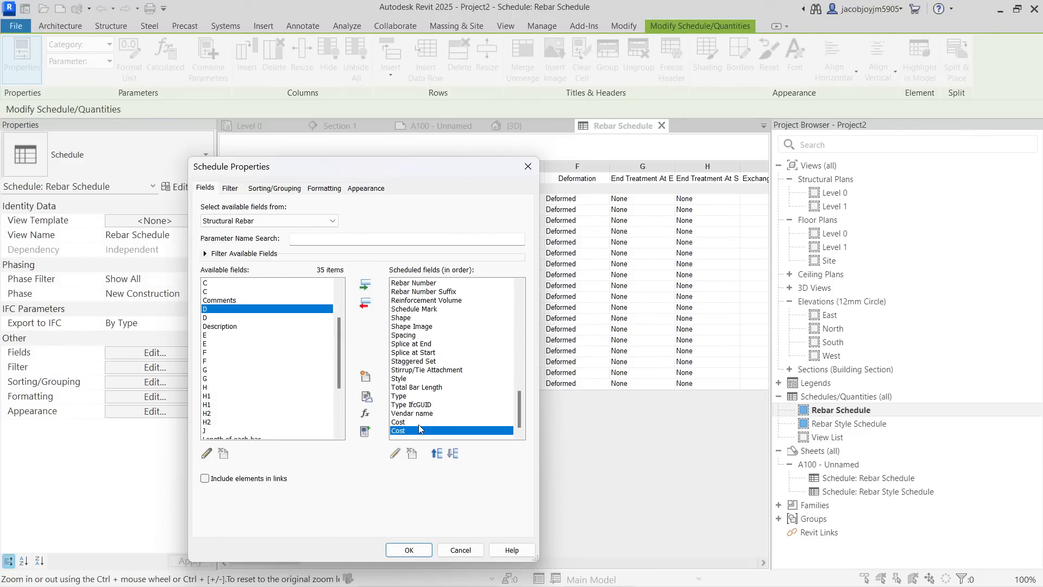
left_click(410, 550)
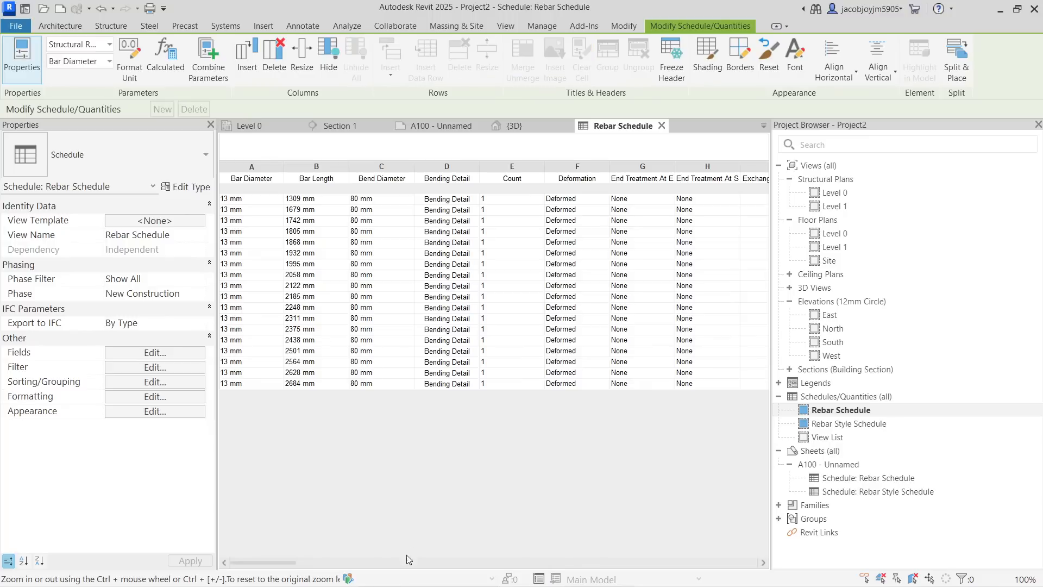
Step: Assign Vendar 1 as the vendor name of the first rebar row and check its cost columns
left_click_drag(300, 562, 758, 562)
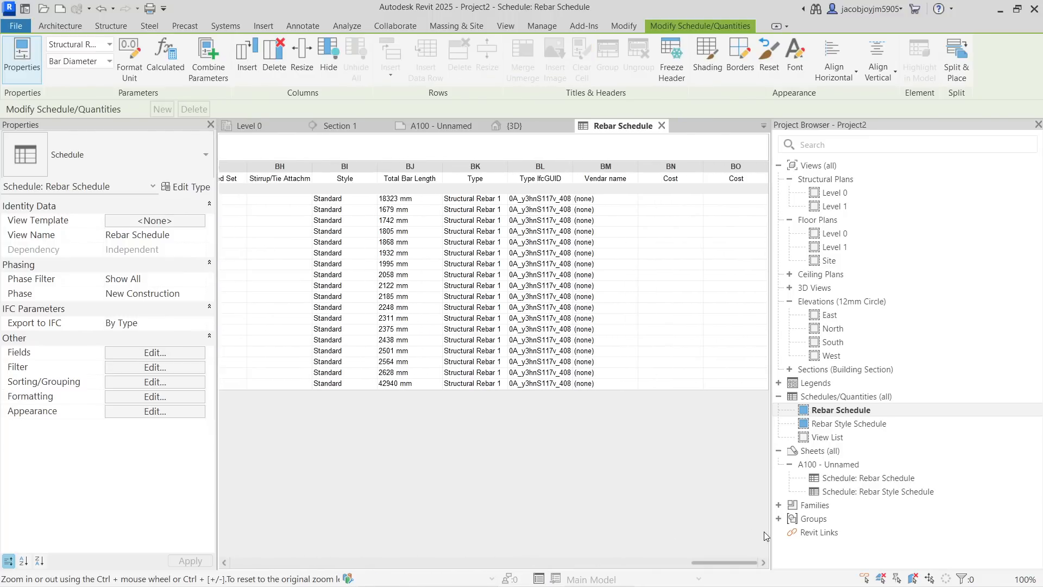
left_click(614, 180)
left_click(628, 200)
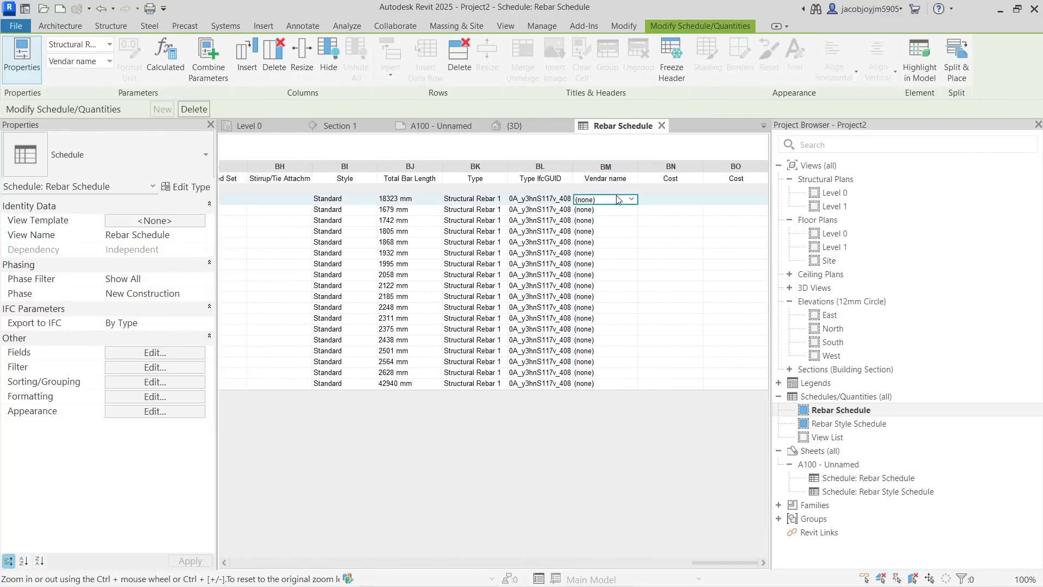
left_click(631, 201)
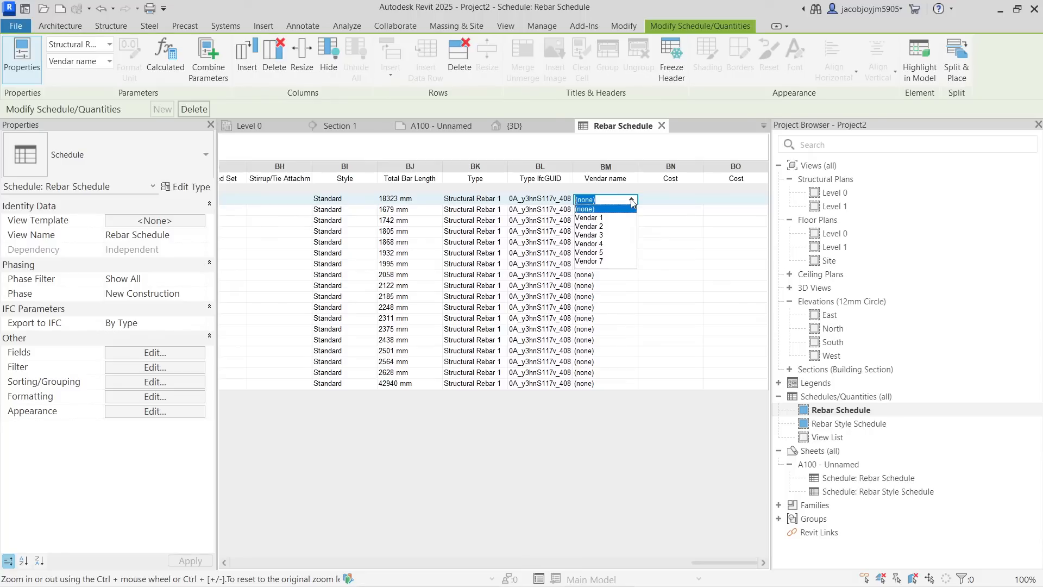
left_click(600, 218)
left_click(672, 173)
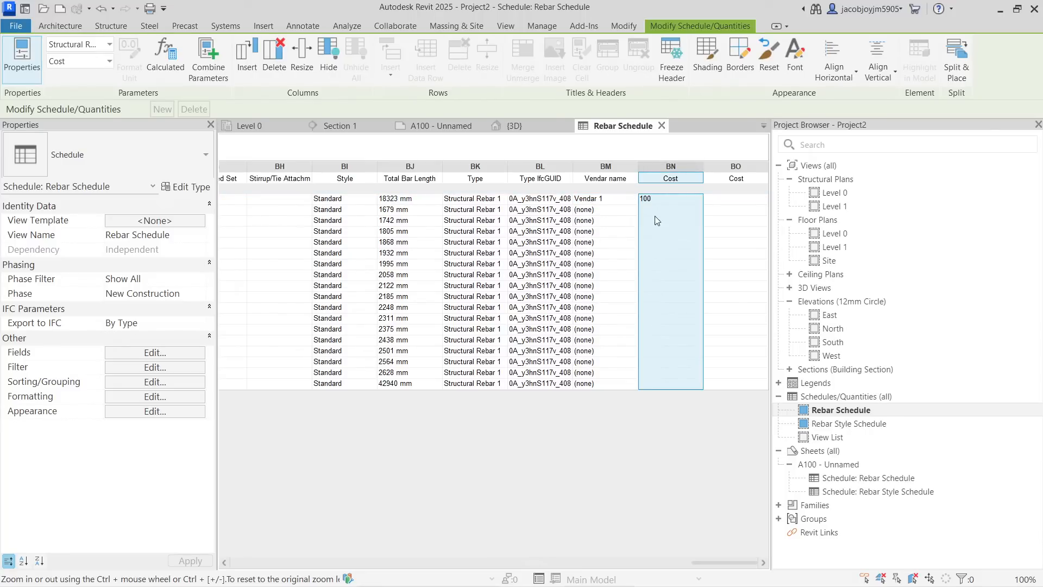
left_click(667, 215)
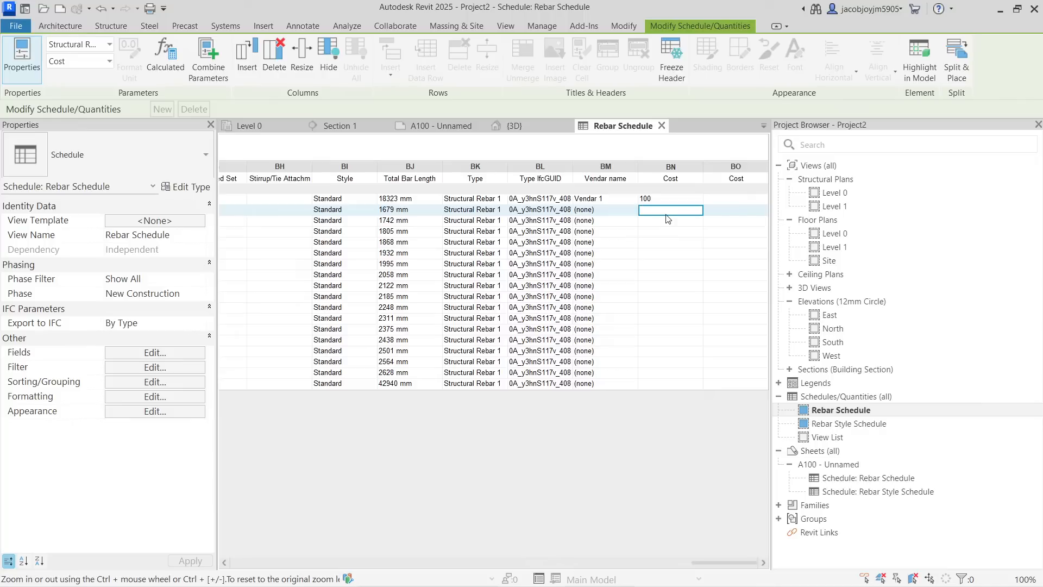
left_click(616, 212)
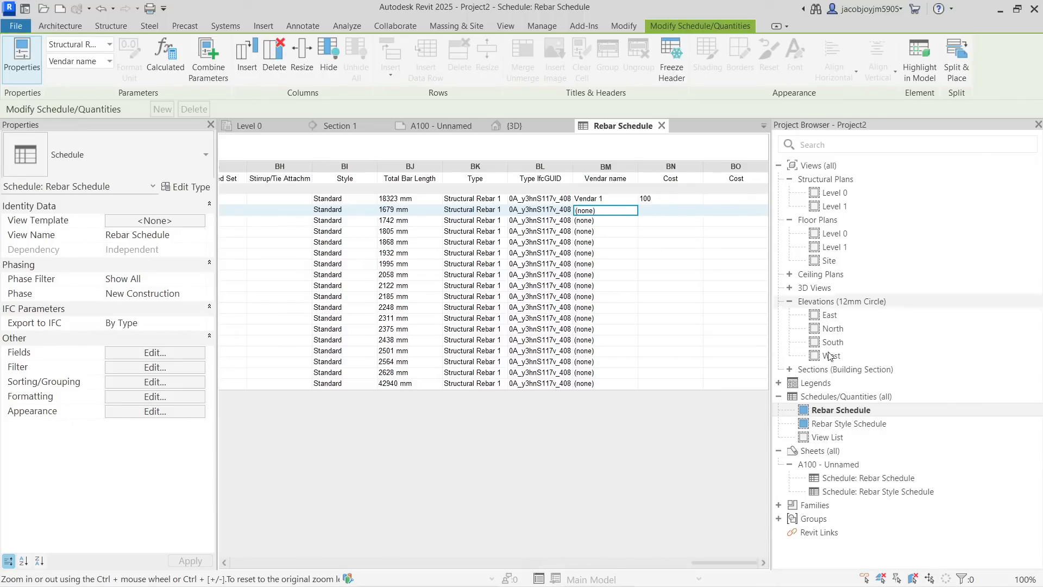
Step: Replace the duplicate Cost field at the end of the Rebar Schedule's scheduled fields with Transport cost and apply the change
left_click(176, 351)
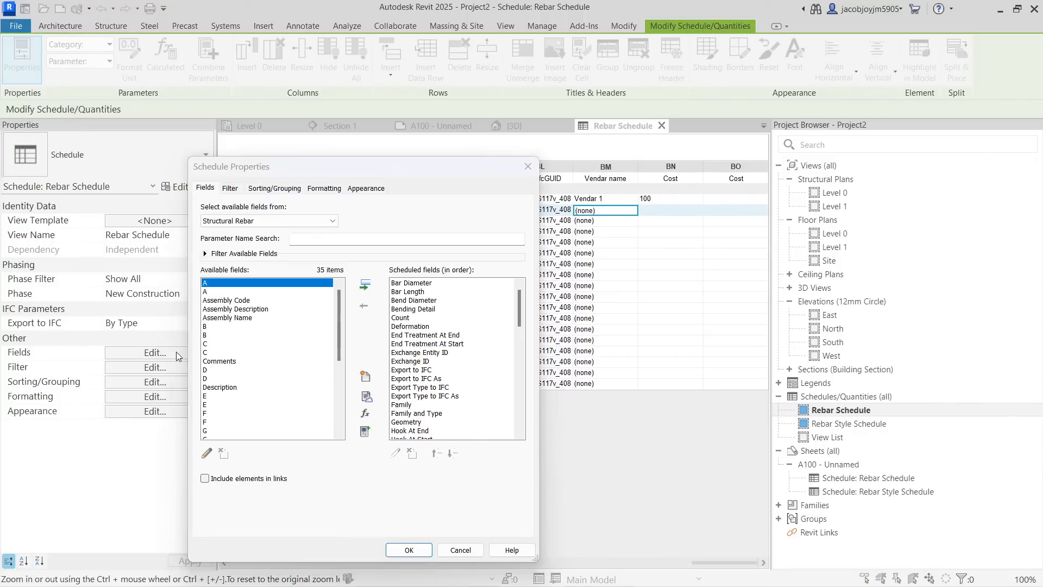
scroll(515, 429, "down", 10)
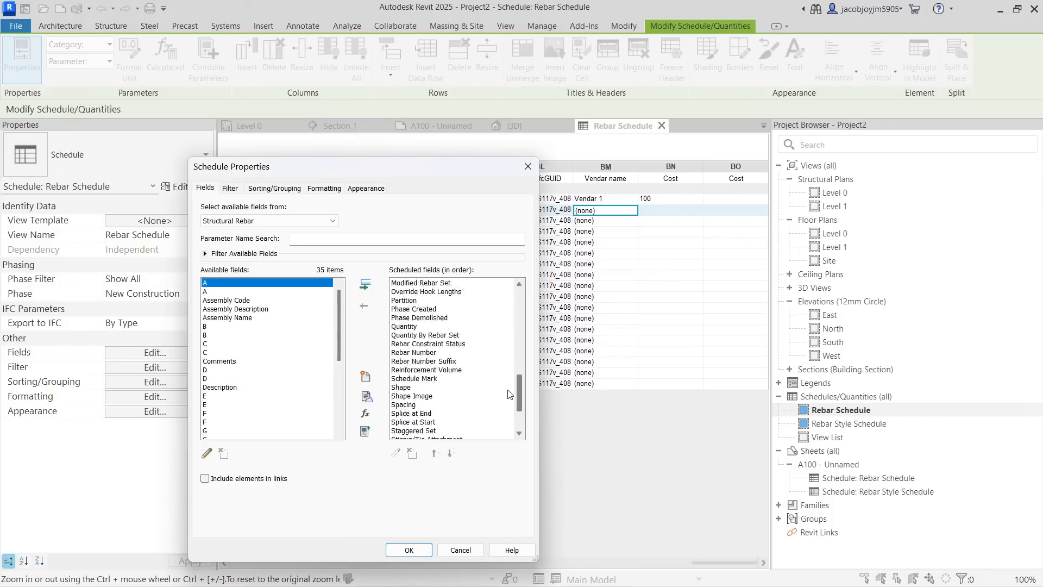
left_click(399, 431)
left_click(364, 303)
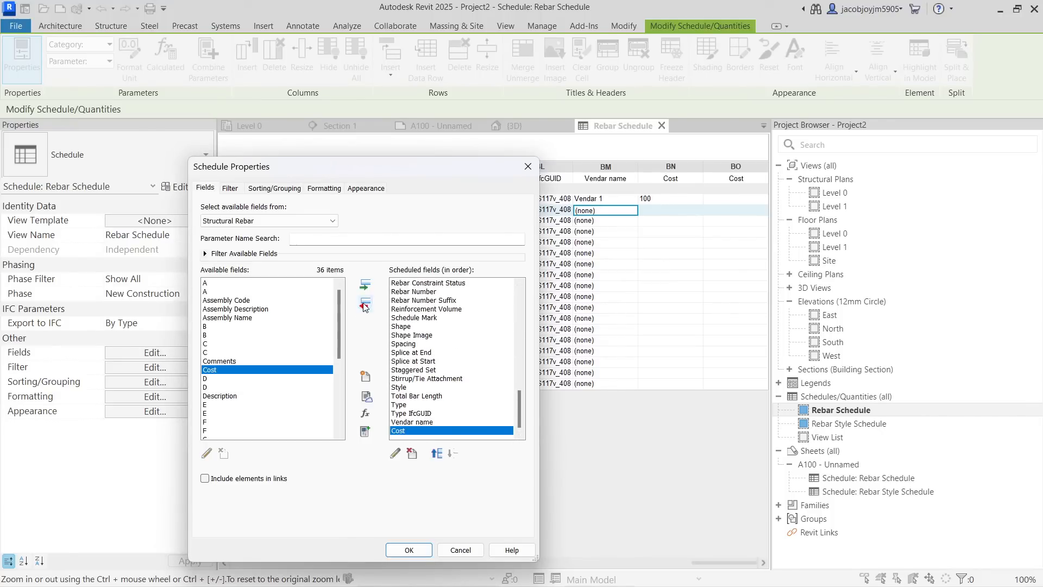
left_click(221, 326)
key("t")
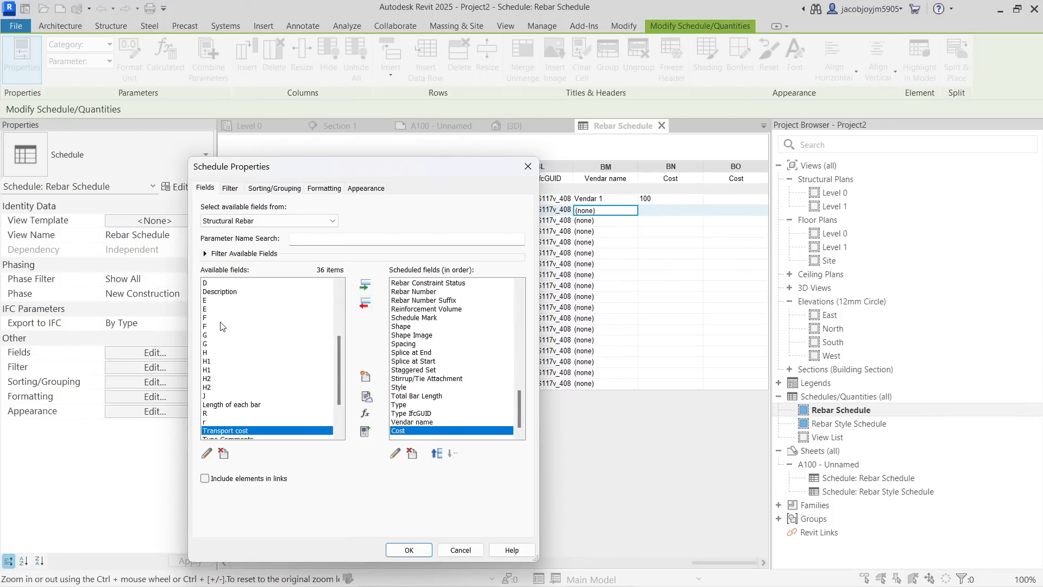
left_click(365, 285)
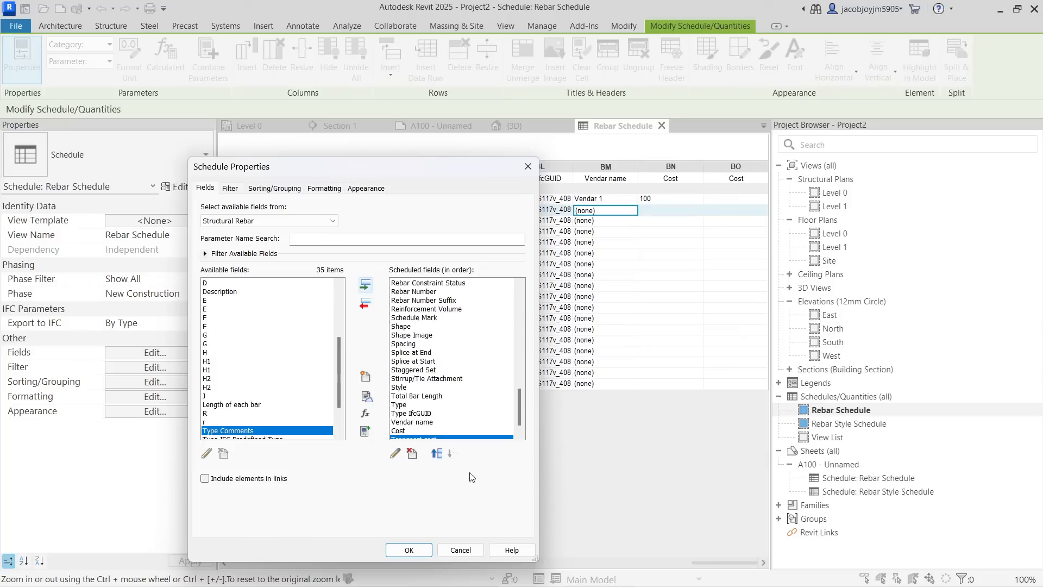
left_click(419, 550)
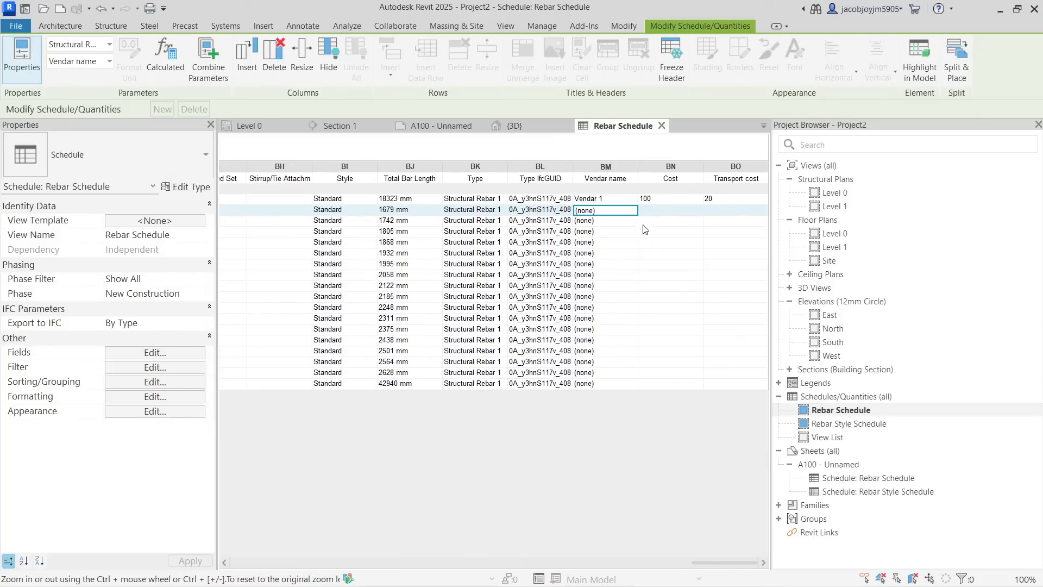
Step: Examine the vendor name cells one by one from the first rebar row down to the second-to-last row
left_click(607, 204)
left_click(613, 210)
left_click(618, 223)
left_click(617, 233)
left_click(612, 243)
left_click(610, 262)
left_click(610, 275)
left_click(613, 286)
left_click(612, 308)
left_click(612, 319)
left_click(611, 331)
left_click(609, 341)
left_click(610, 351)
left_click(609, 362)
left_click(609, 373)
Step: Assign Vendar 2 as the vendor name of the last rebar row
left_click(607, 384)
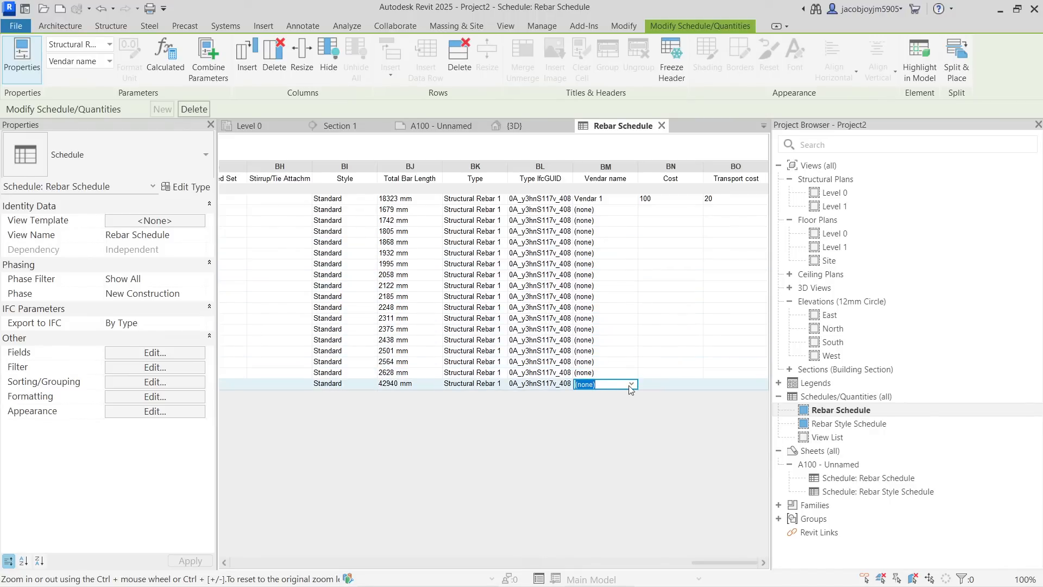
left_click(631, 385)
left_click(590, 411)
left_click(610, 374)
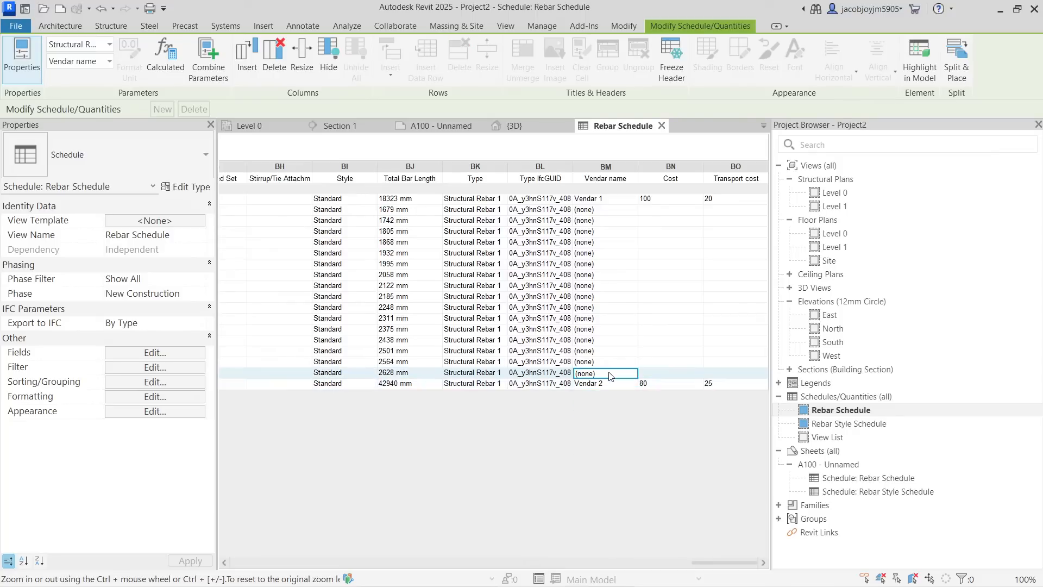
Step: Check whether the vendor name and cost cells of the rows between the first and last rebar rows can be edited
left_click(609, 362)
left_click(607, 351)
left_click(606, 340)
left_click(606, 329)
left_click(605, 318)
left_click(605, 309)
left_click(604, 297)
left_click(603, 287)
left_click(603, 275)
left_click(603, 264)
left_click(602, 254)
left_click(601, 242)
left_click(600, 232)
left_click(601, 221)
left_click(601, 211)
left_click(652, 212)
left_click(683, 220)
left_click(681, 231)
left_click(680, 242)
left_click(679, 253)
left_click(678, 263)
left_click(678, 275)
left_click(679, 285)
left_click(679, 296)
left_click(677, 318)
left_click(676, 340)
left_click(672, 362)
left_click(668, 372)
left_click(601, 373)
left_click(600, 362)
left_click(599, 351)
left_click(601, 340)
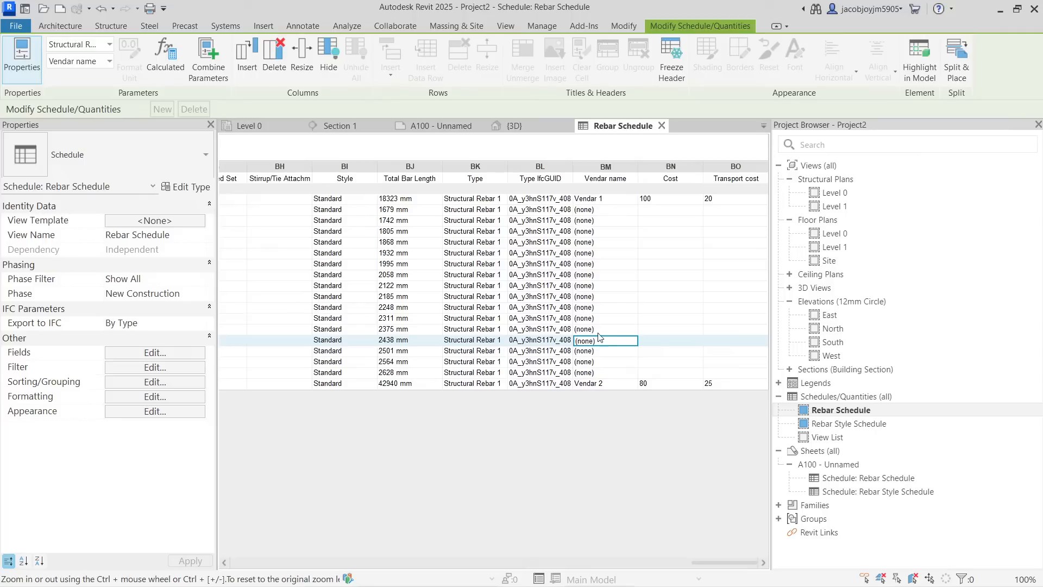
left_click(600, 329)
left_click(600, 318)
left_click(600, 307)
left_click(599, 296)
left_click(599, 285)
left_click(599, 275)
left_click(598, 265)
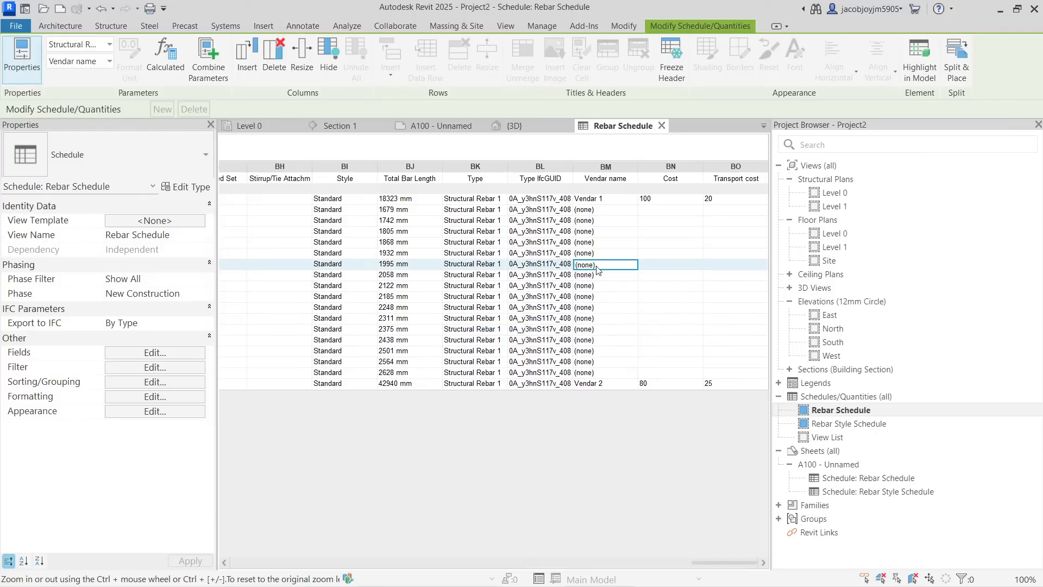
left_click(597, 253)
left_click(597, 242)
left_click(595, 232)
left_click(594, 220)
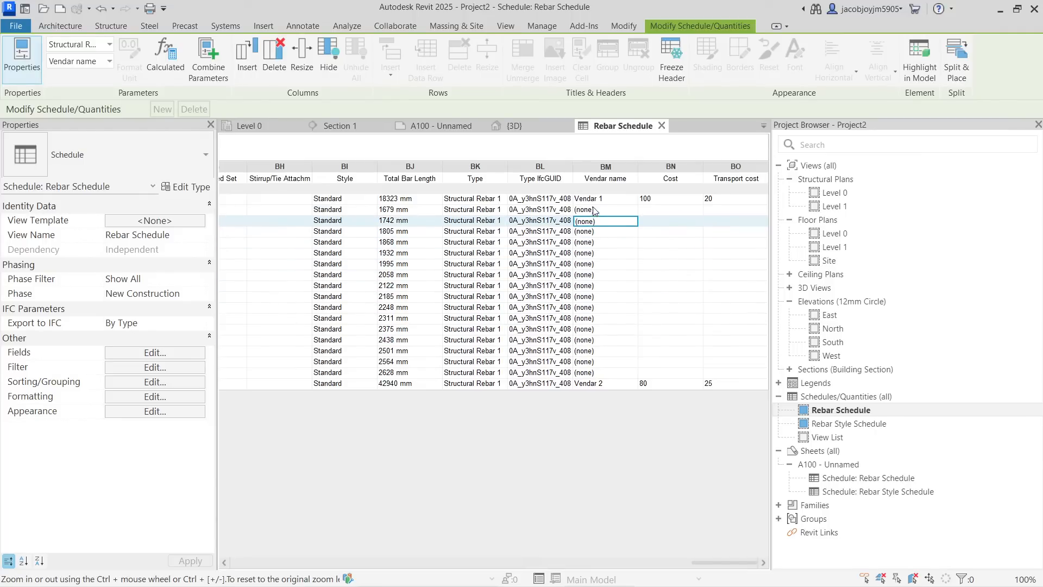
left_click(594, 210)
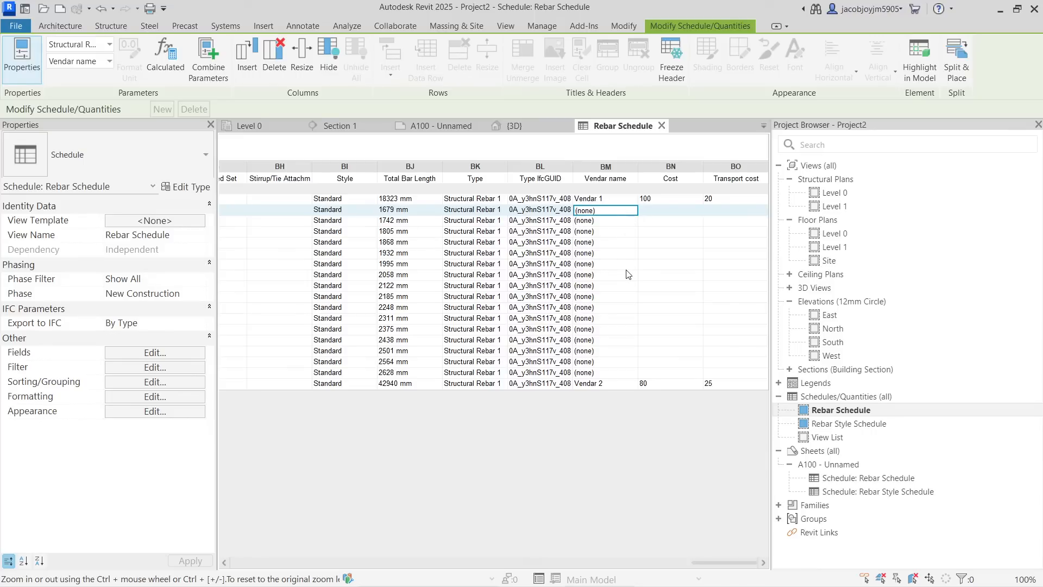
left_click(611, 384)
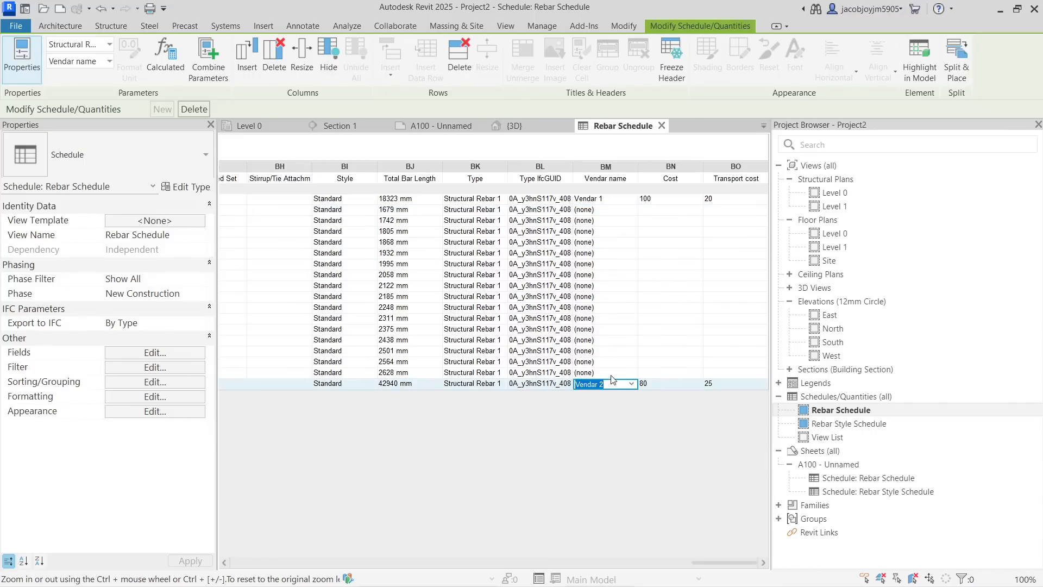
key("Up")
key("Up")
key("Up")
key("Up")
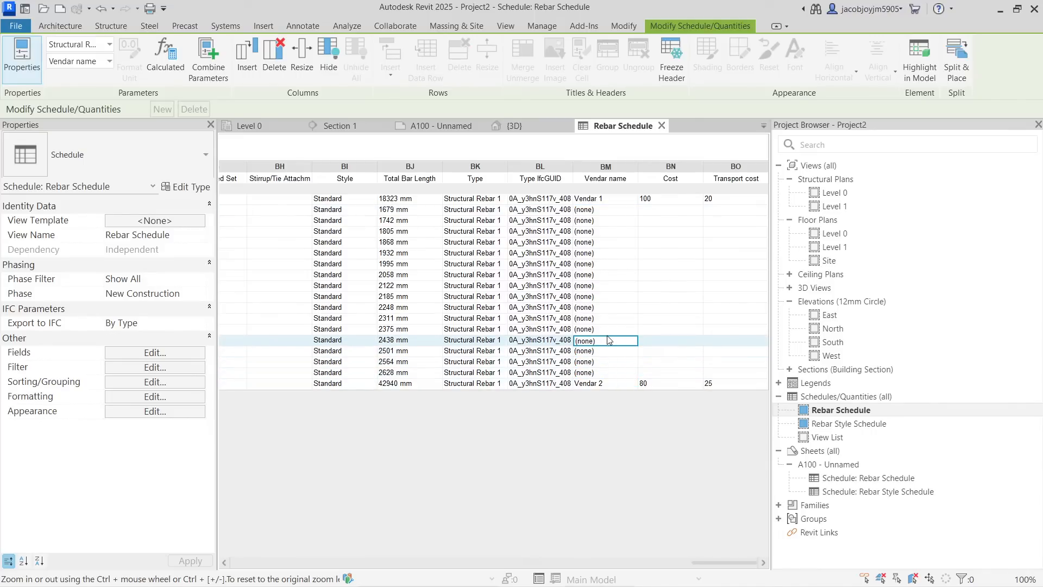
key("Up")
left_click(611, 384)
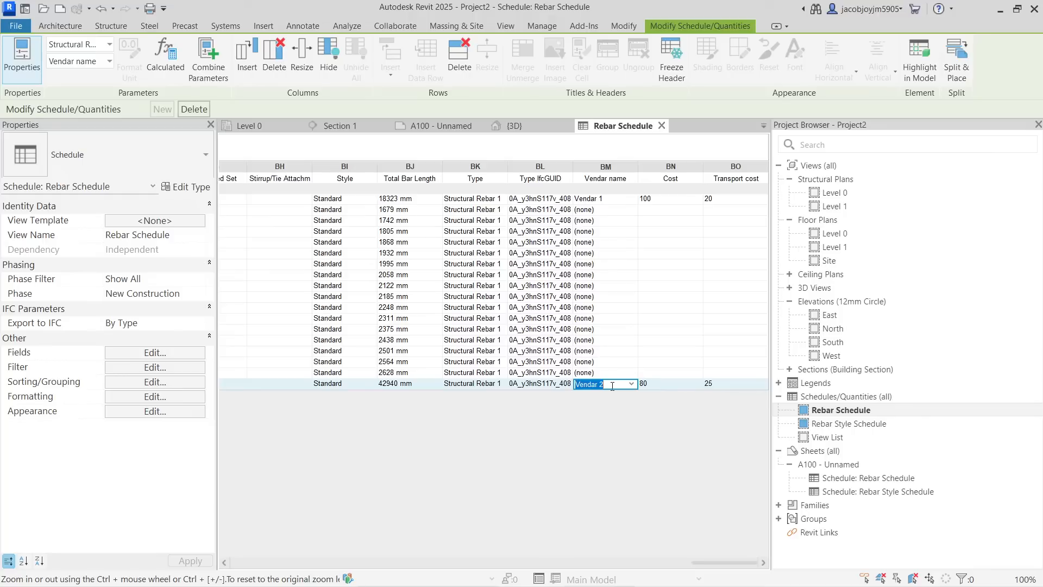
left_click(606, 373)
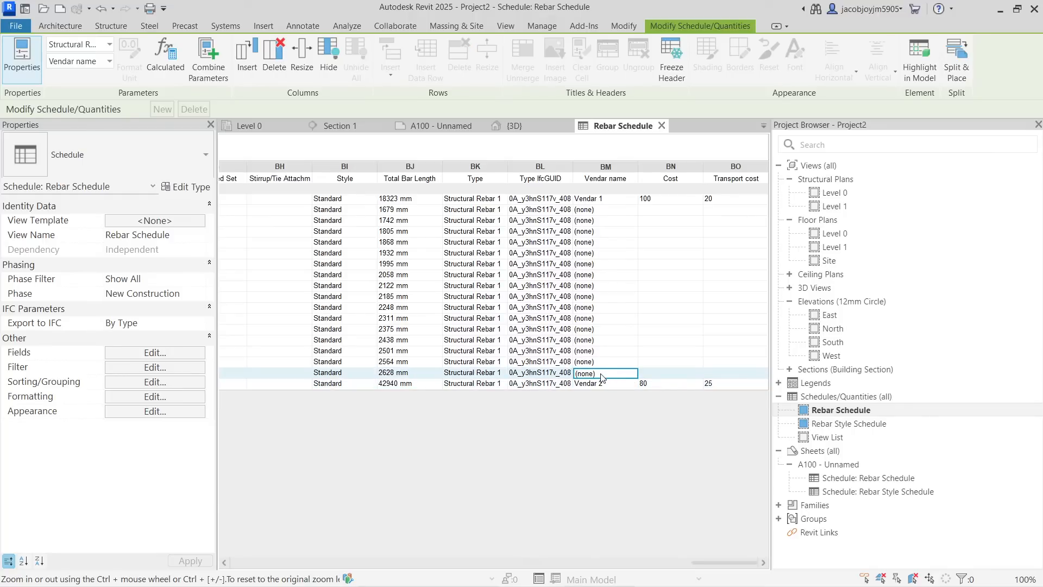
Step: Turn off itemizing every instance and sort the Rebar Schedule by Bar Length
left_click(163, 382)
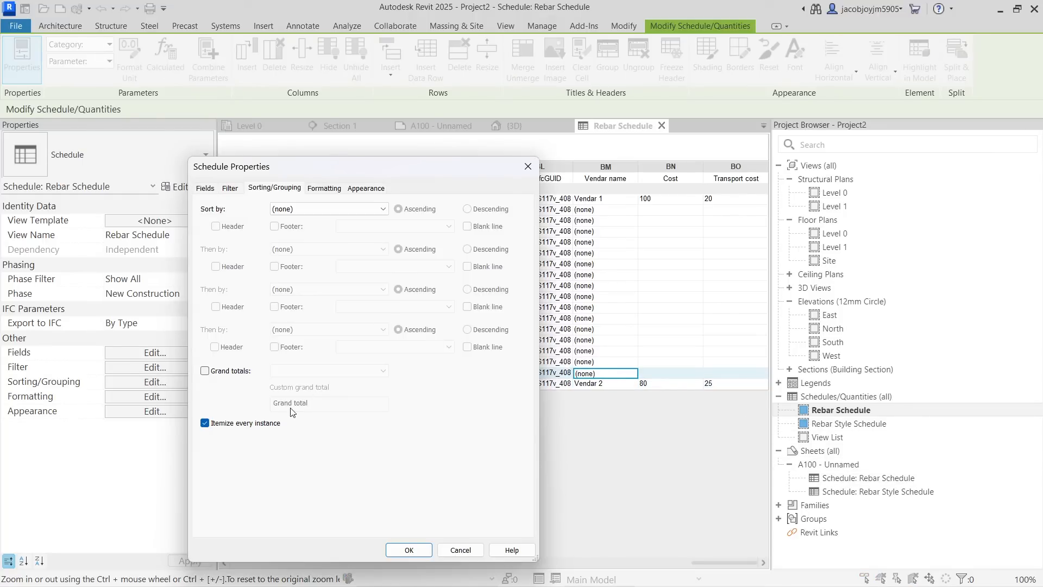
left_click(256, 423)
left_click(322, 209)
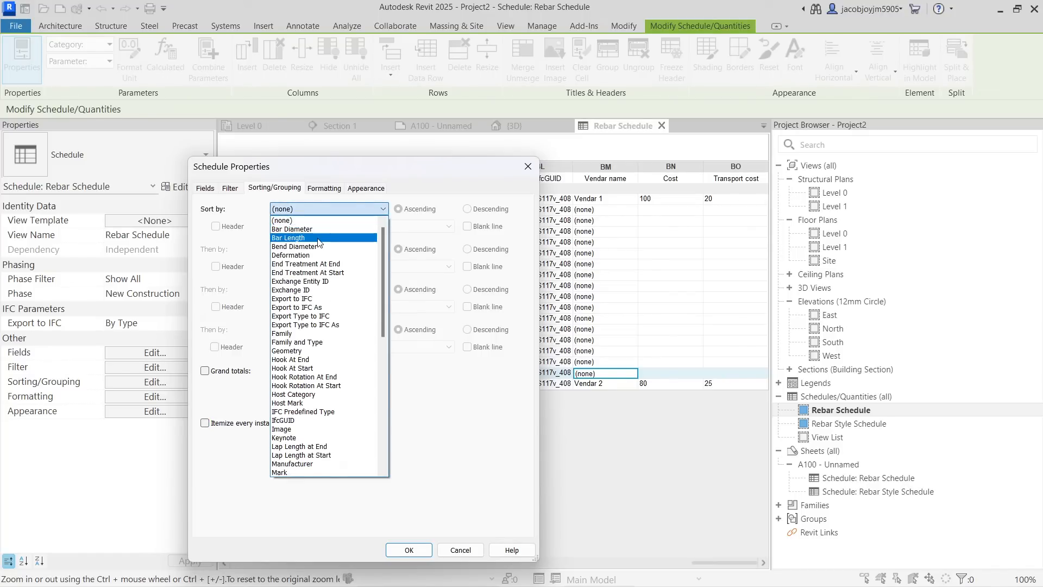
left_click(332, 237)
left_click(411, 550)
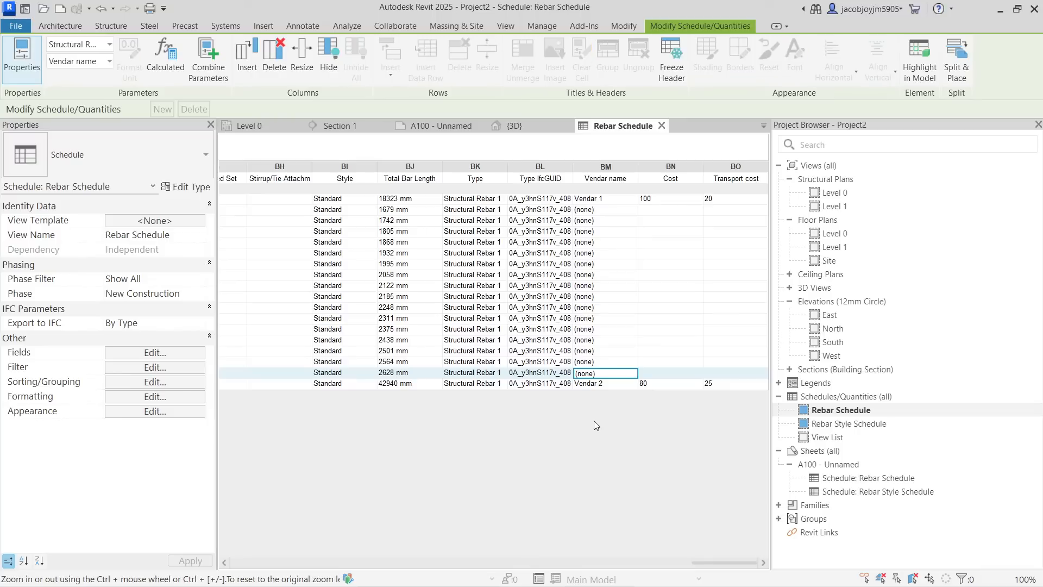
Step: Recheck whether the unassigned vendor name cells below the first rebar row accept a vendor after the sorting change
left_click(631, 211)
left_click(608, 223)
left_click(608, 233)
left_click(607, 242)
left_click(608, 254)
left_click(608, 274)
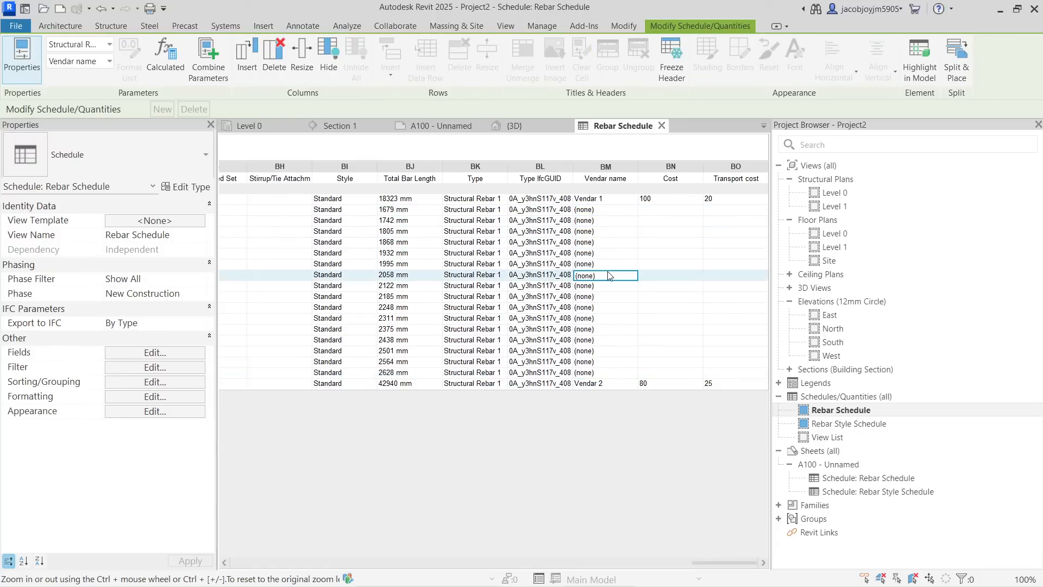
Step: Change the first rebar row's vendor name to Vendar 2 and check its cost and transport cost
left_click(633, 200)
left_click(631, 199)
left_click(604, 227)
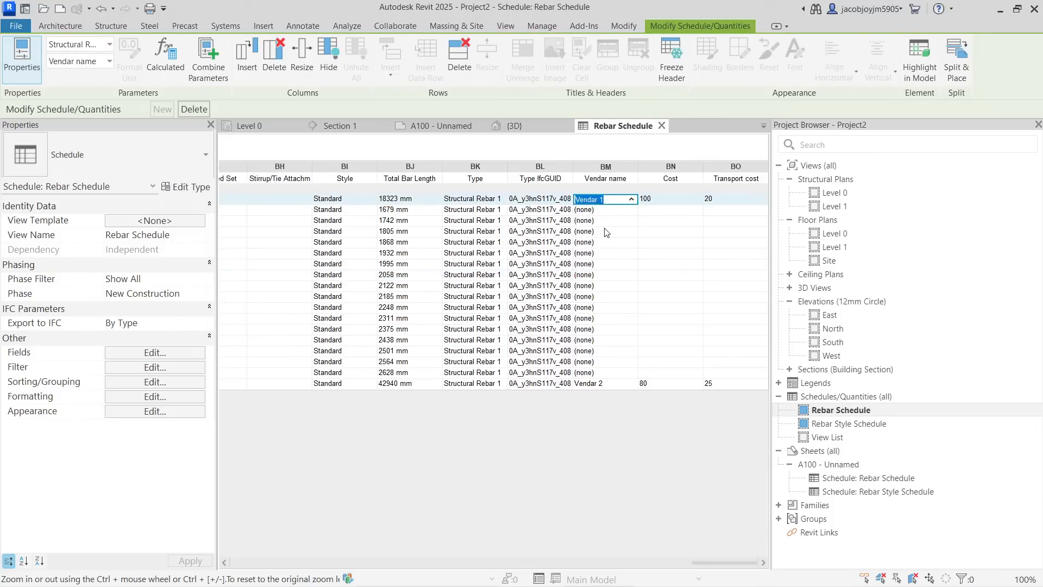
left_click(675, 202)
left_click(716, 205)
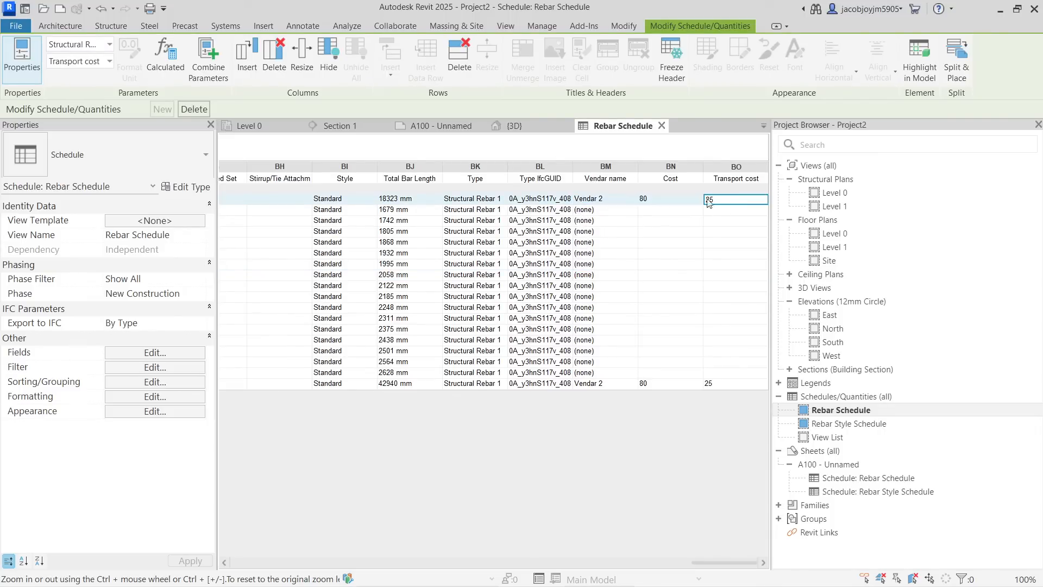
Step: Close the Rebar Schedule without saving the project and set the wall's varying vertical rebar set to Vendar 3 in Section 1
left_click(661, 126)
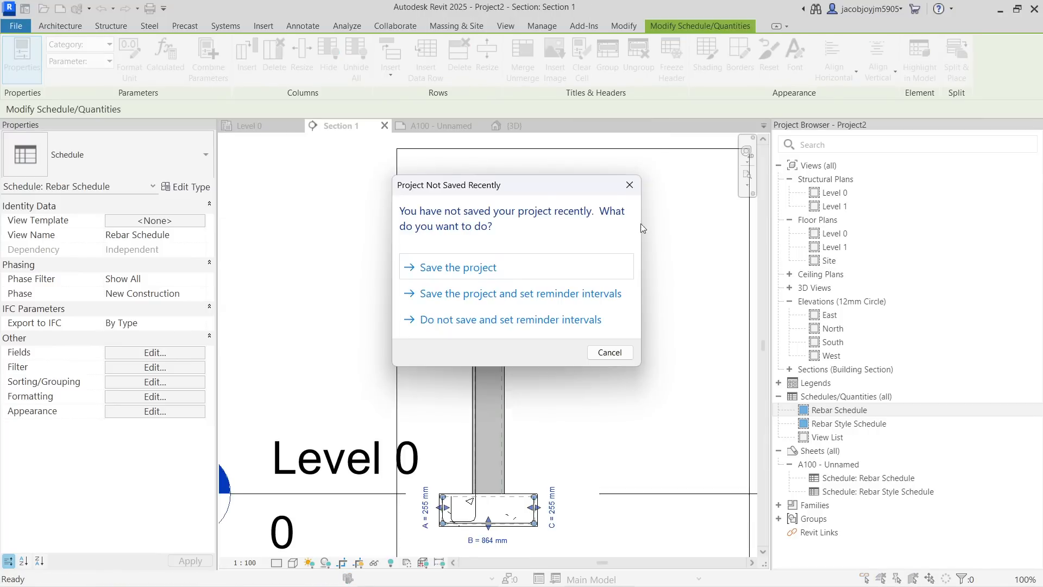
left_click(627, 181)
left_click(484, 328)
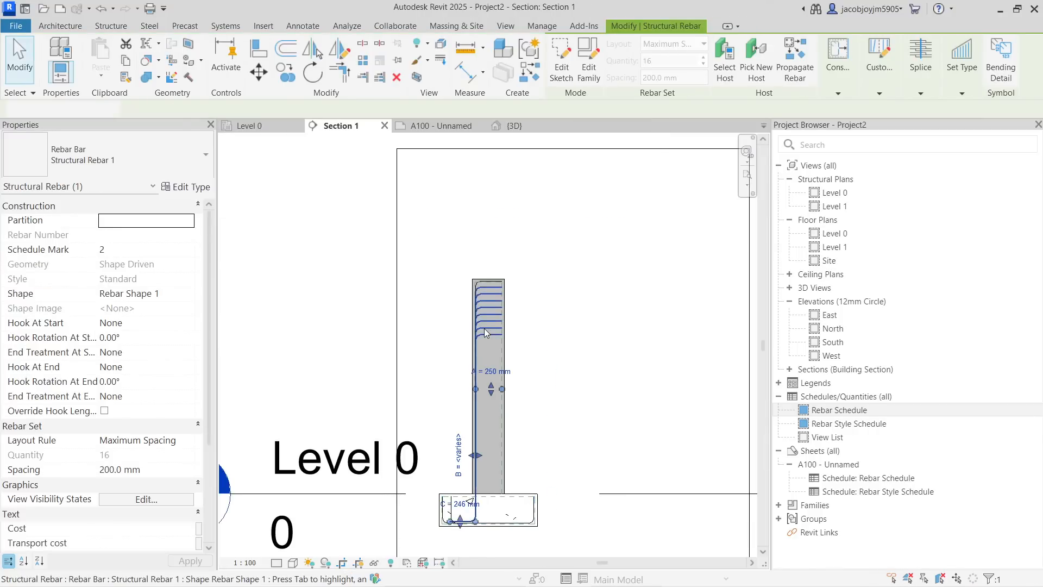
scroll(145, 407, "down", 3)
scroll(145, 408, "down", 5)
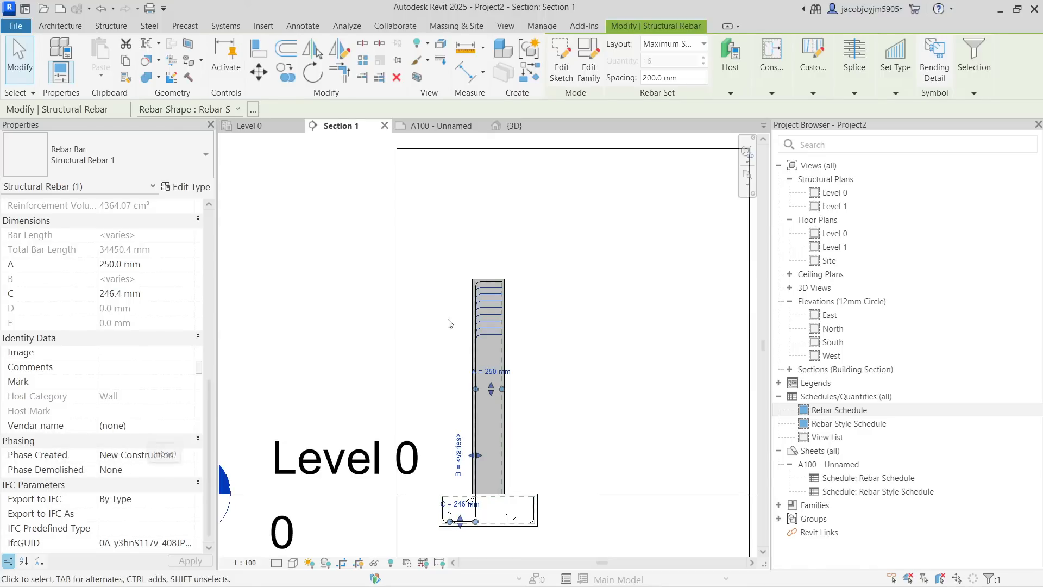
left_click(188, 426)
left_click(135, 477)
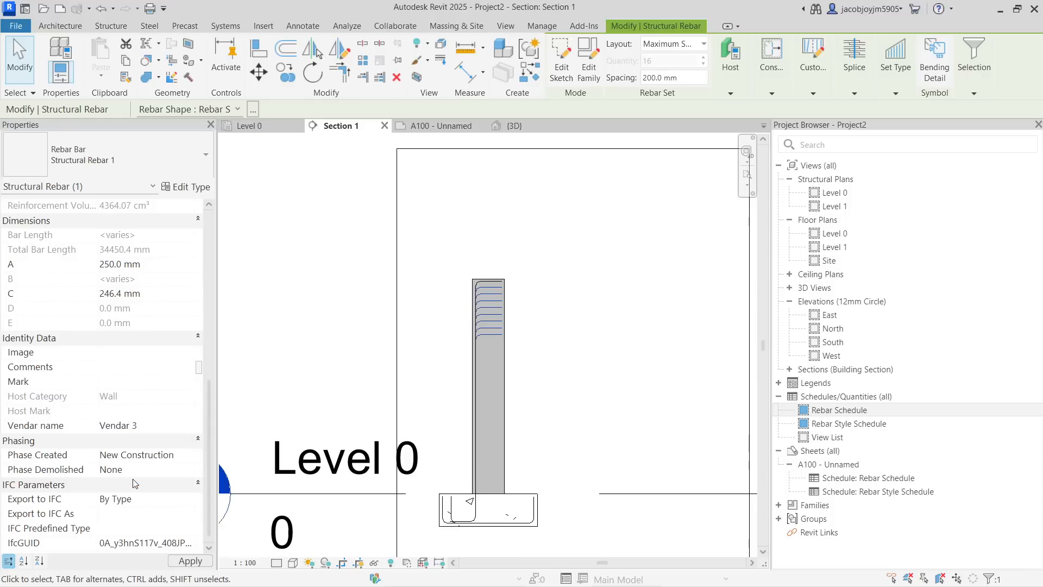
left_click(338, 364)
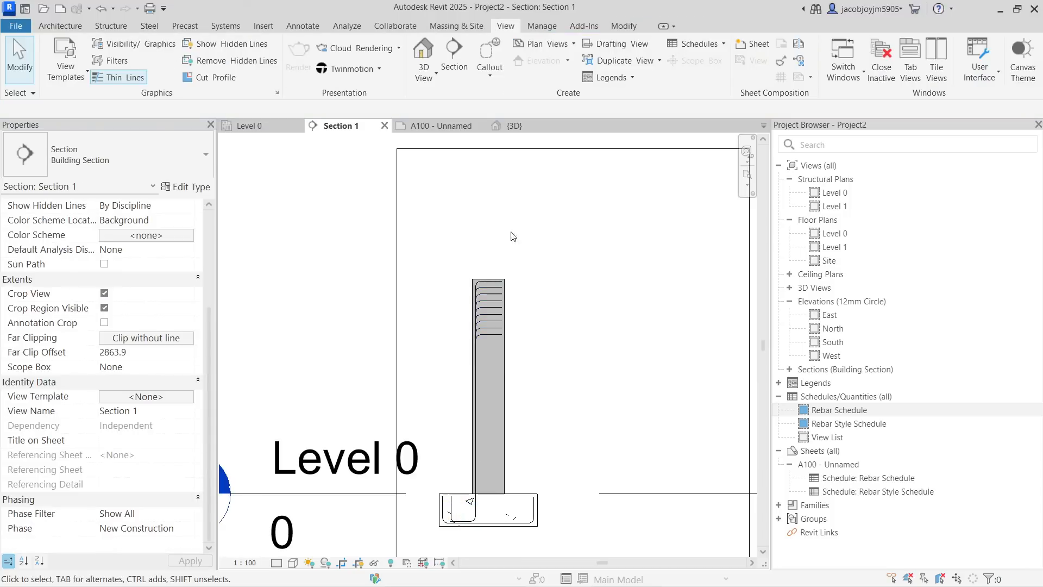
Step: Reopen the Rebar Schedule and check the vendor name, cost and transport cost columns of all rebar rows
left_click(458, 126)
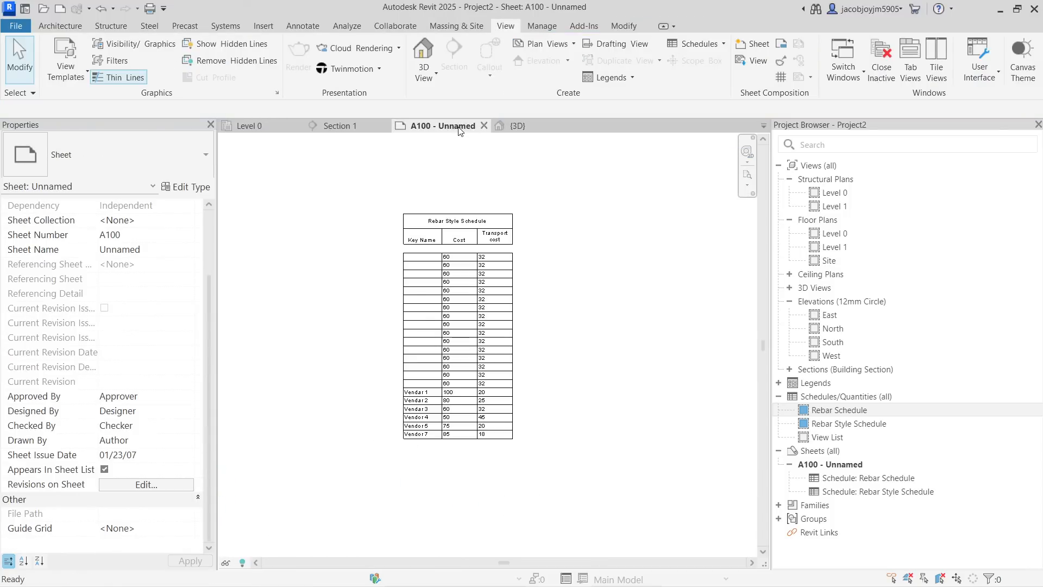
double_click(839, 410)
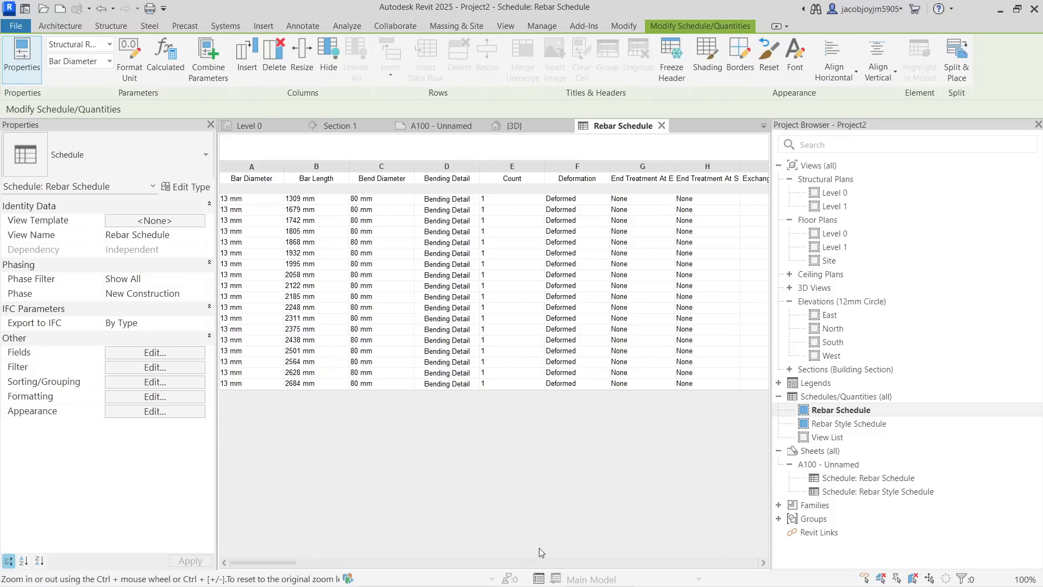
left_click_drag(270, 563, 736, 556)
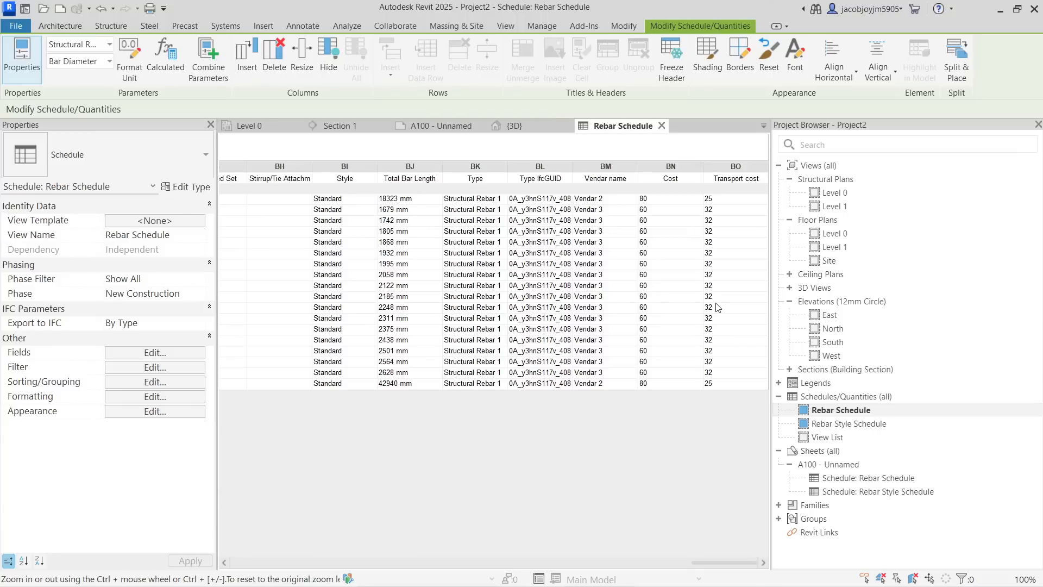
Step: Assign Vendor 4 as the vendor name of the first rebar row
left_click(614, 200)
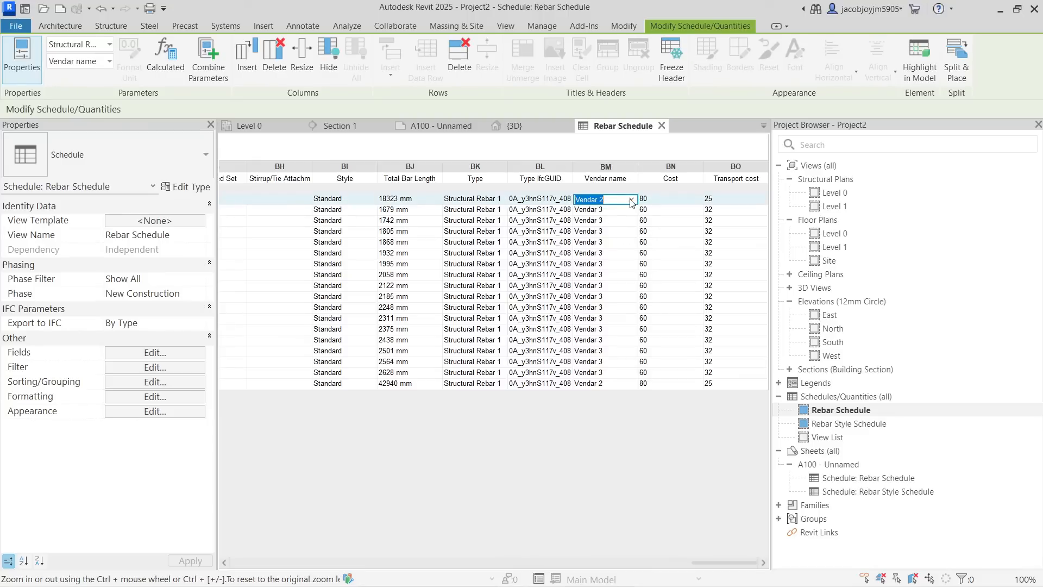
left_click(632, 202)
left_click(596, 244)
left_click(628, 213)
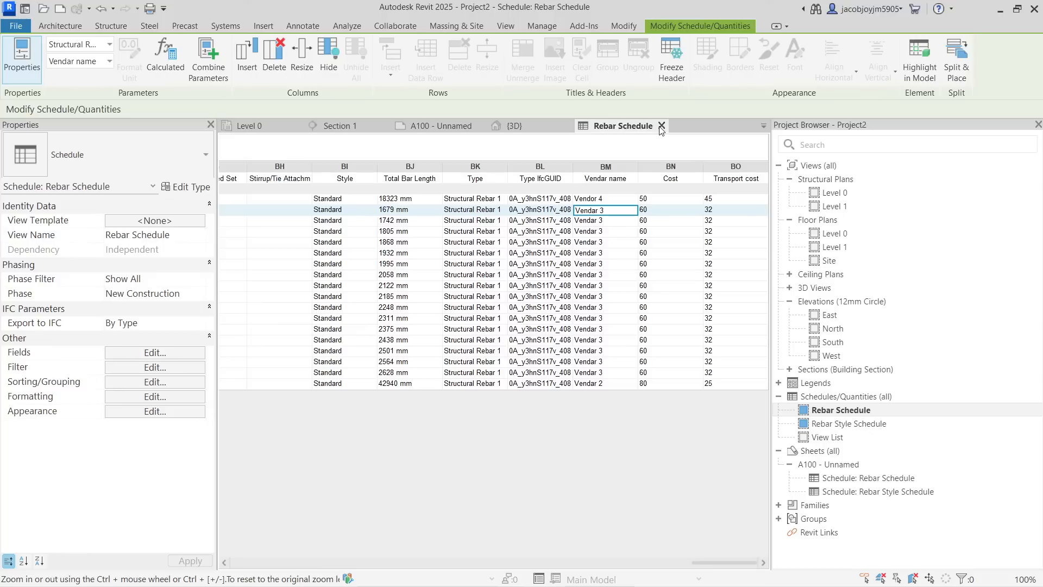
Step: Select the wall's vertical rebar set in the 3D view and check its vendor name, cost and transport cost properties
left_click(530, 131)
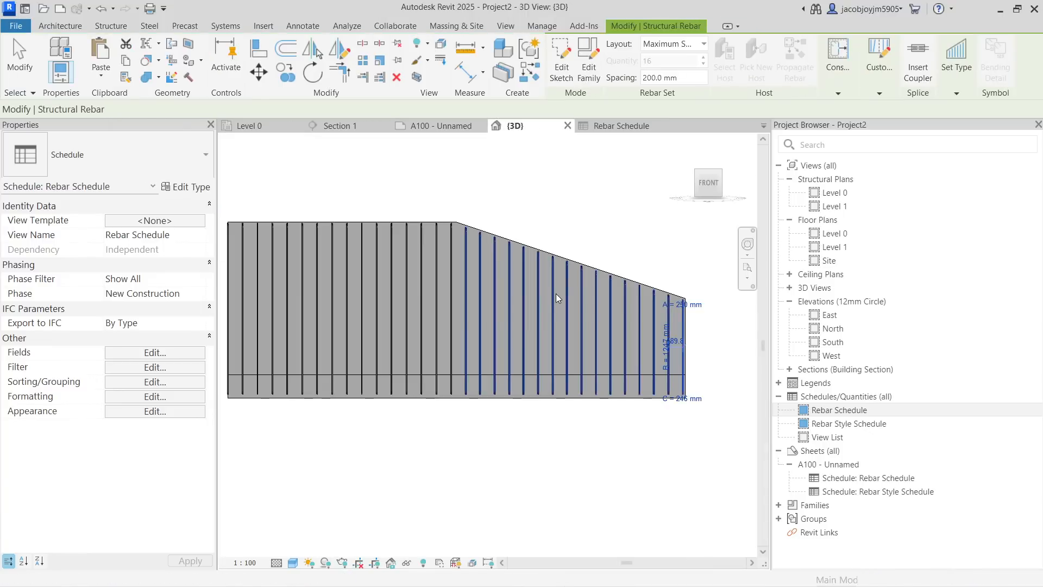
scroll(185, 411, "down", 5)
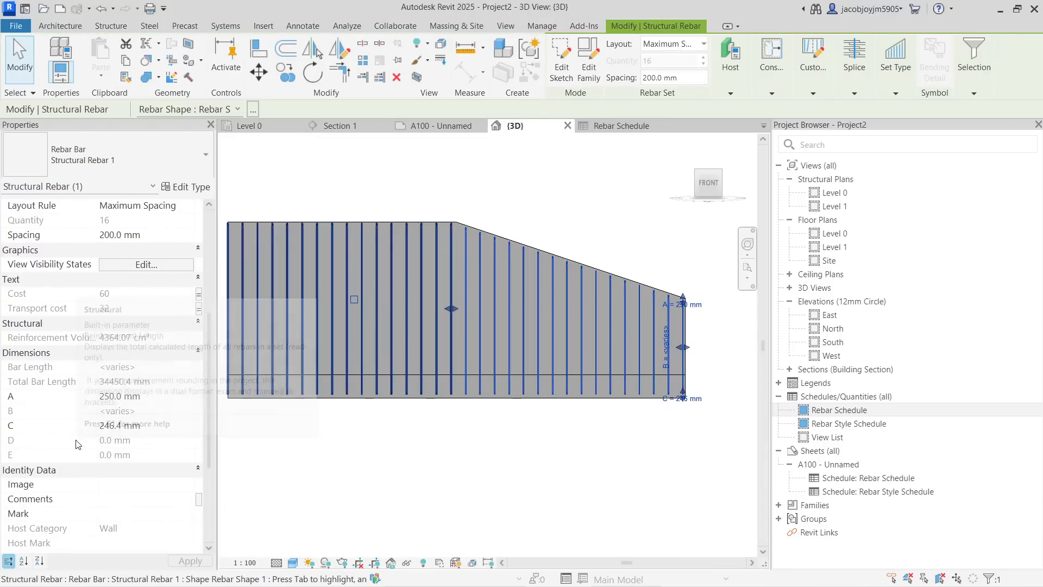
scroll(184, 411, "down", 5)
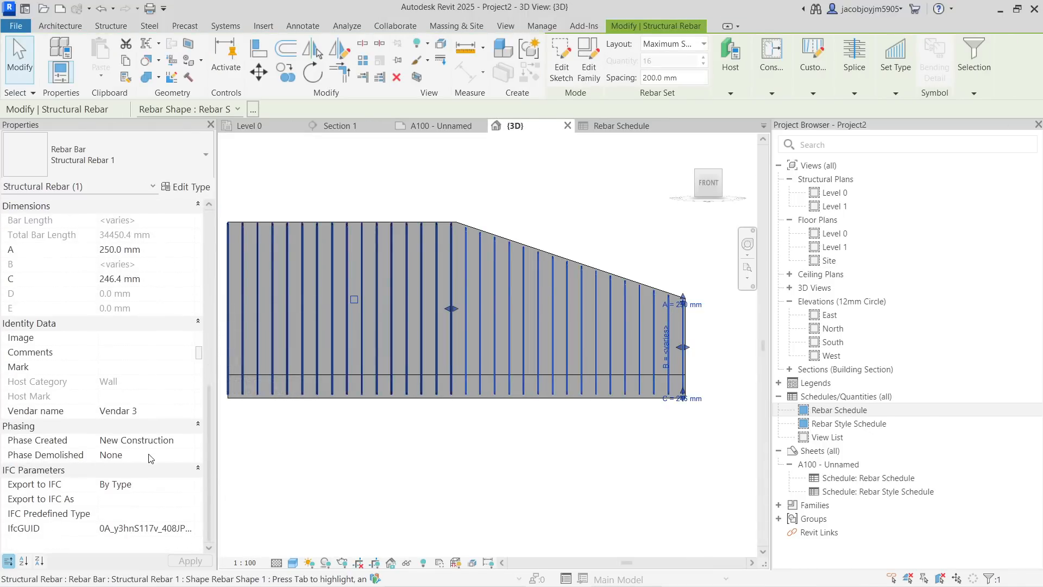
Step: Set the vendor name of the wall's selected vertical rebar set to Vendor 4 and deselect it
left_click(180, 415)
left_click(180, 415)
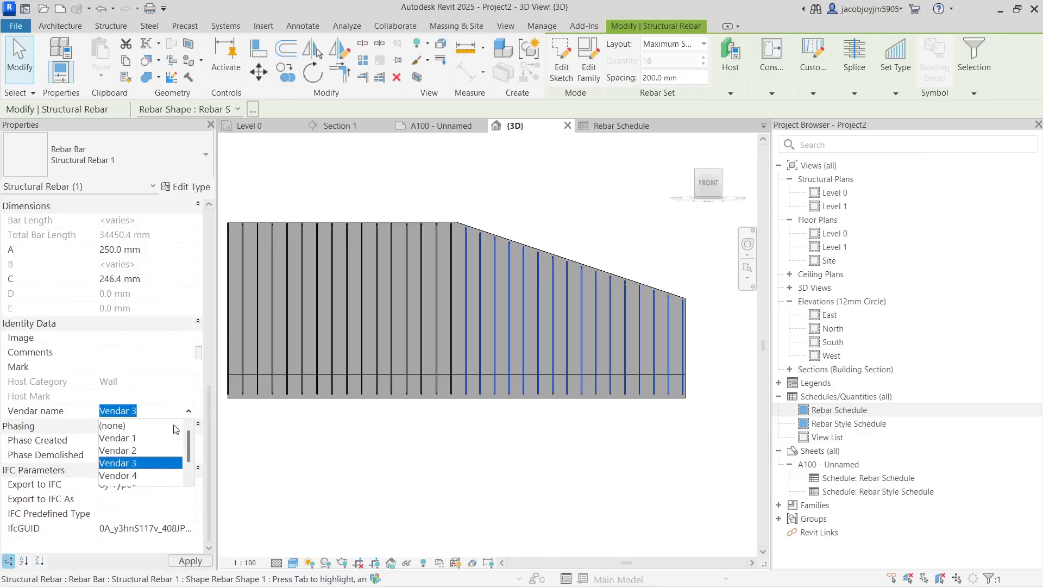
left_click(140, 477)
left_click(602, 196)
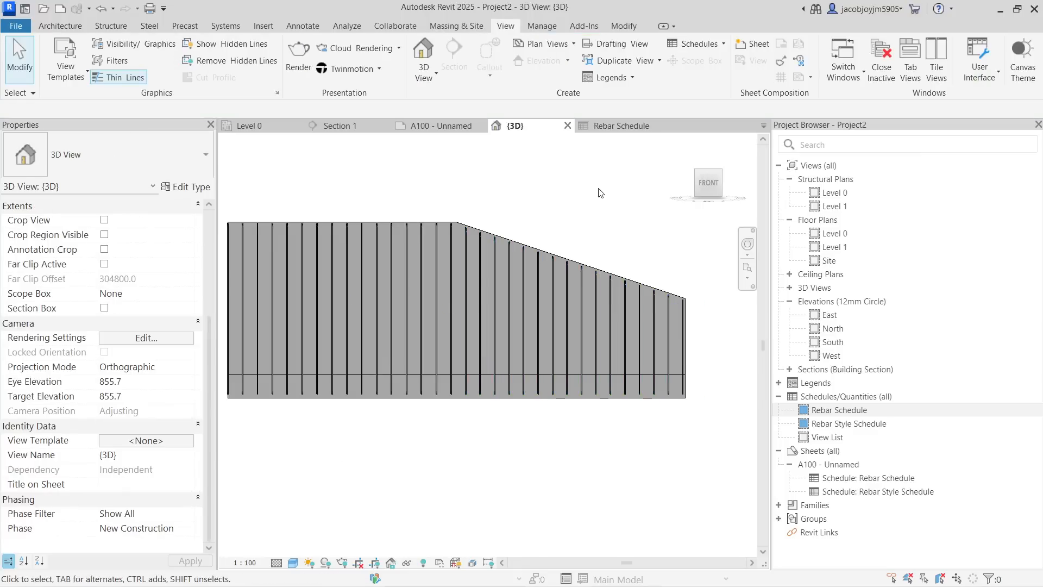
Step: Return to the Rebar Schedule and examine its field settings, new-parameter options and scheduled fields list, leaving them unmodified
left_click(621, 126)
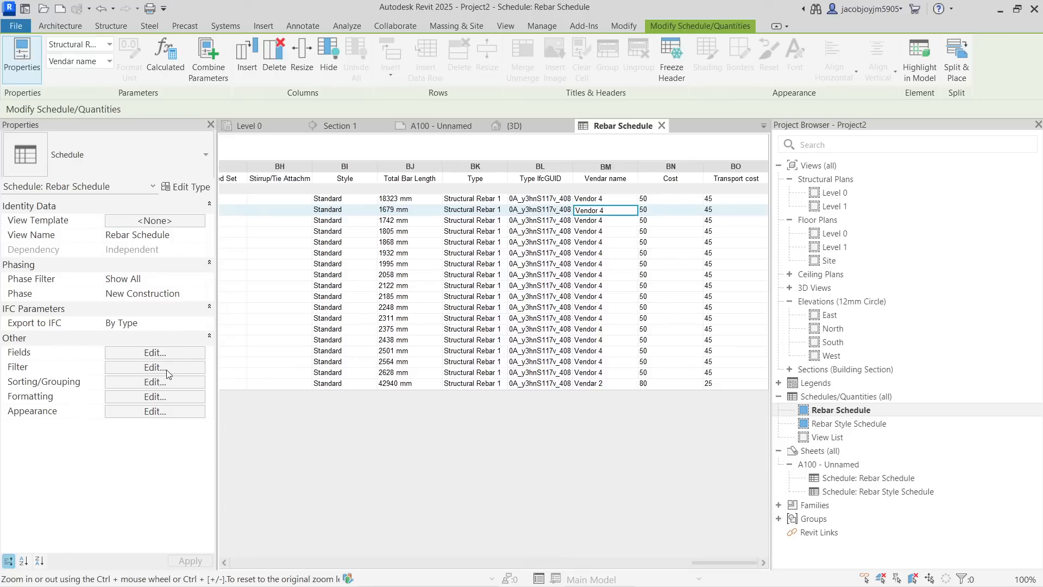
left_click(175, 354)
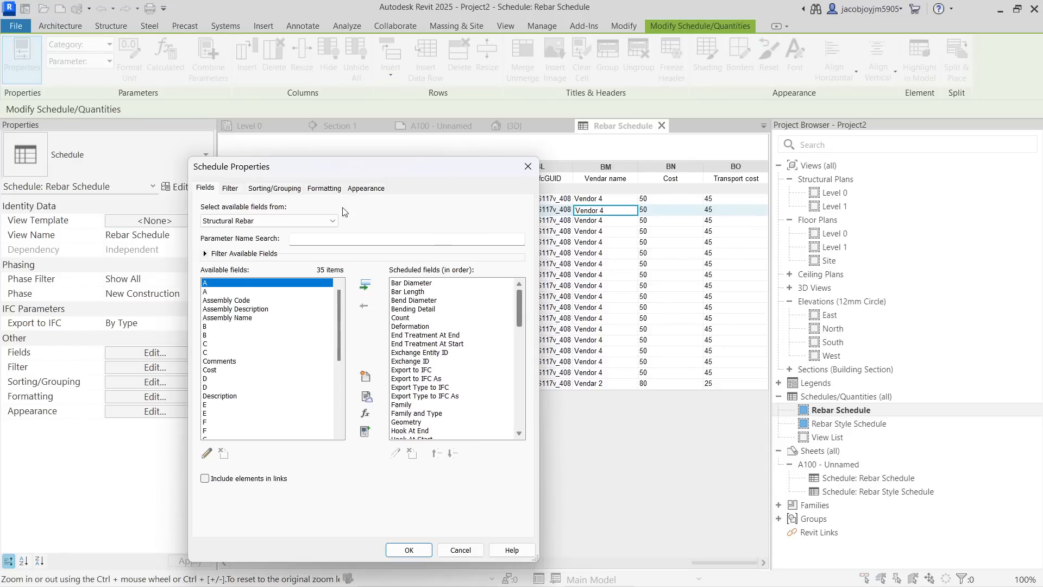
left_click(324, 189)
left_click(218, 191)
left_click(369, 378)
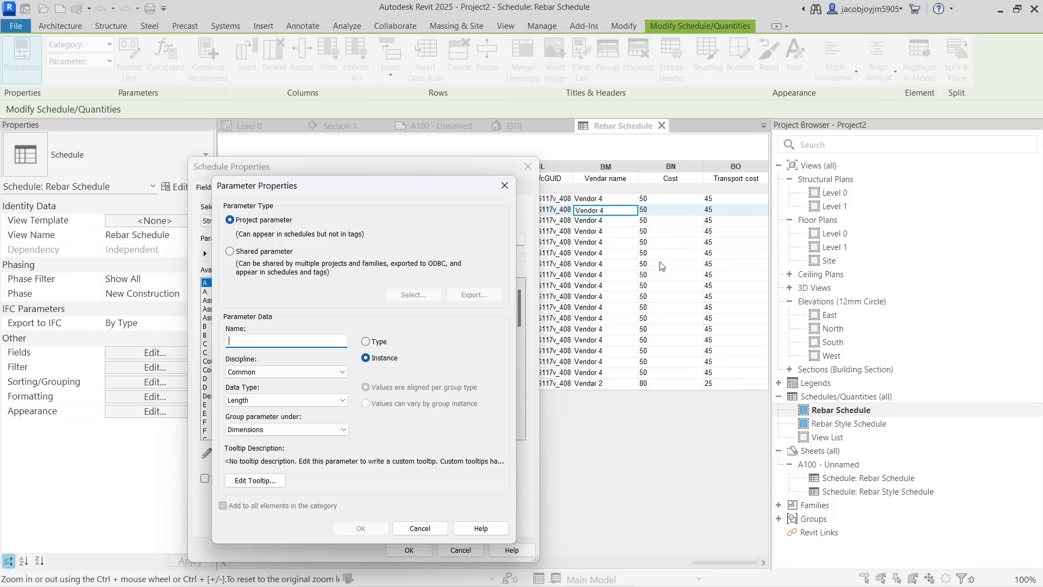
left_click(503, 187)
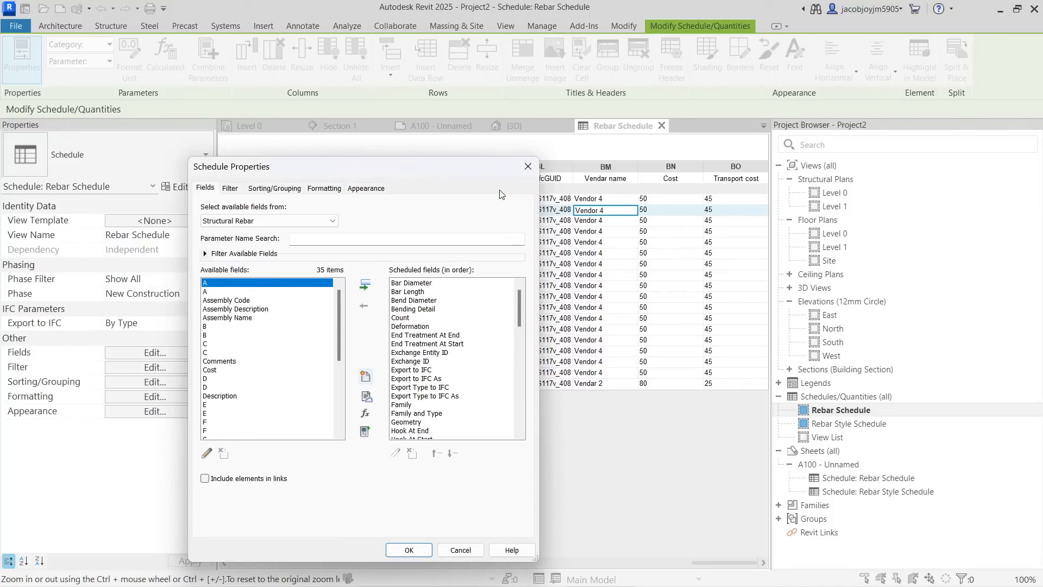
left_click_drag(520, 298, 520, 405)
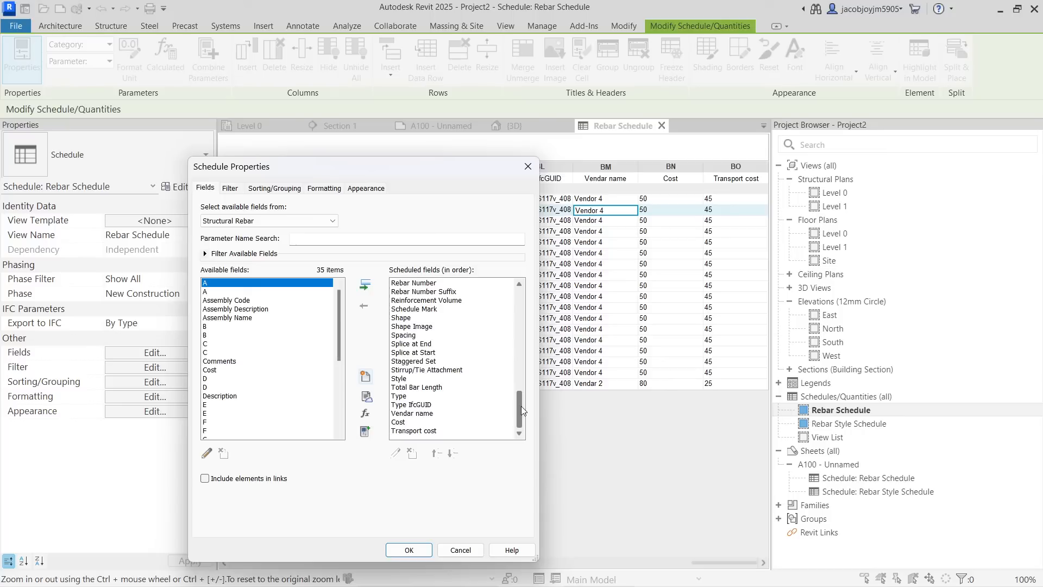
left_click_drag(520, 406, 523, 291)
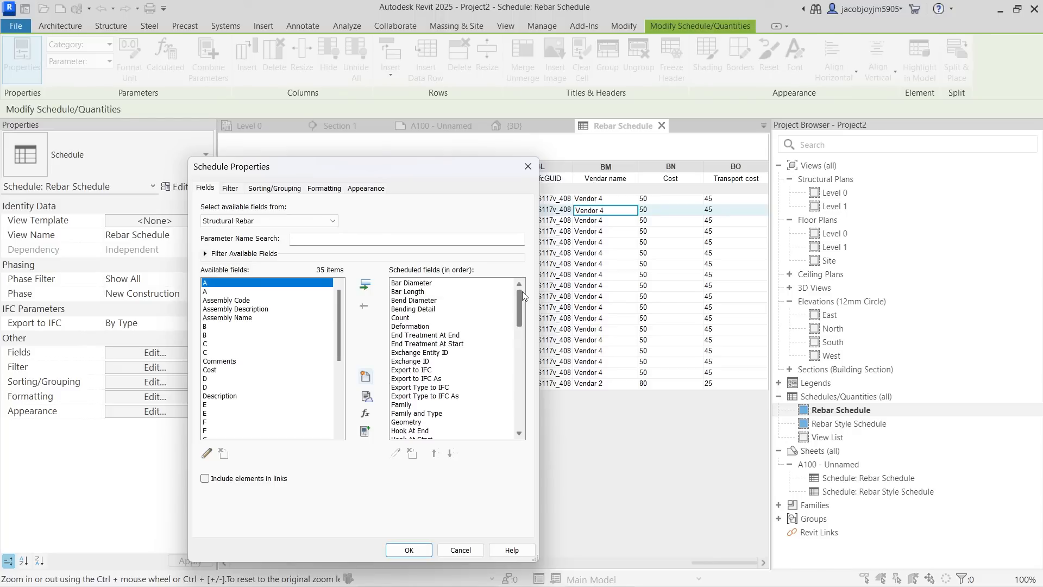
left_click(527, 167)
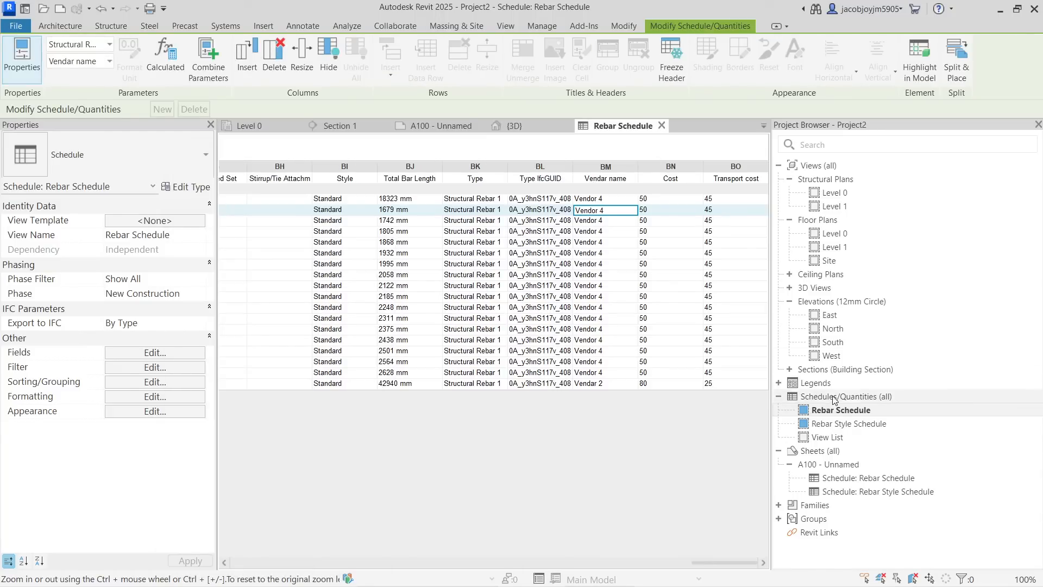
Step: Open the Rebar Style Schedule and remove Cost and Transport cost from its scheduled fields
double_click(850, 423)
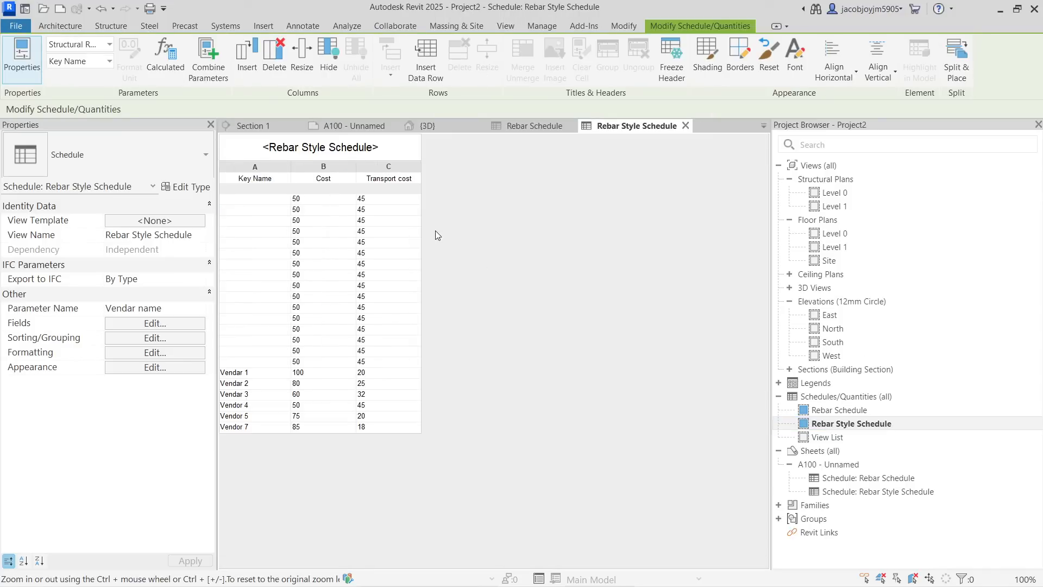
left_click(322, 176)
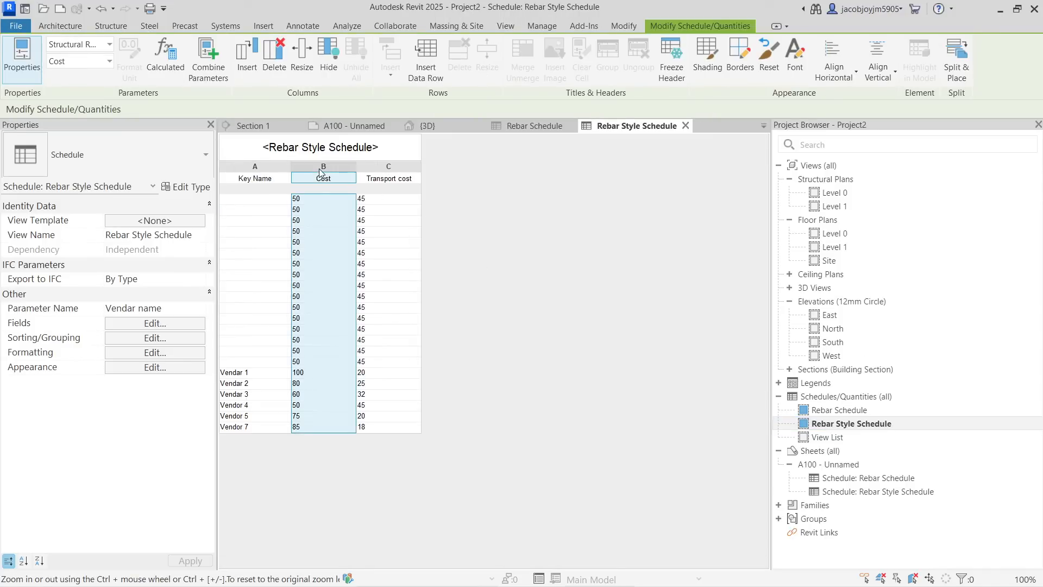
left_click(383, 178)
left_click(332, 179)
left_click(167, 324)
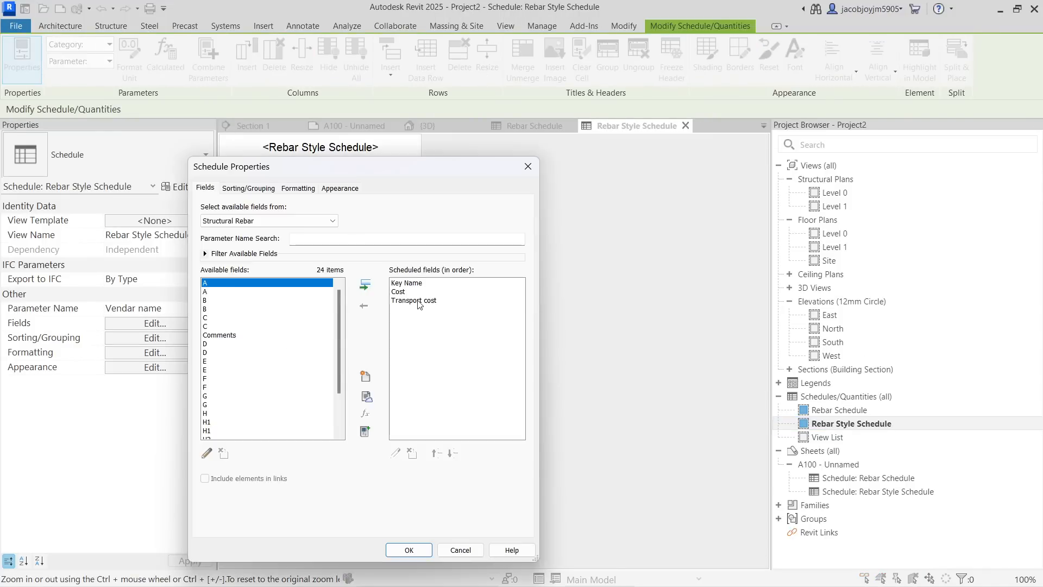
left_click(419, 300)
left_click(408, 292, "shift")
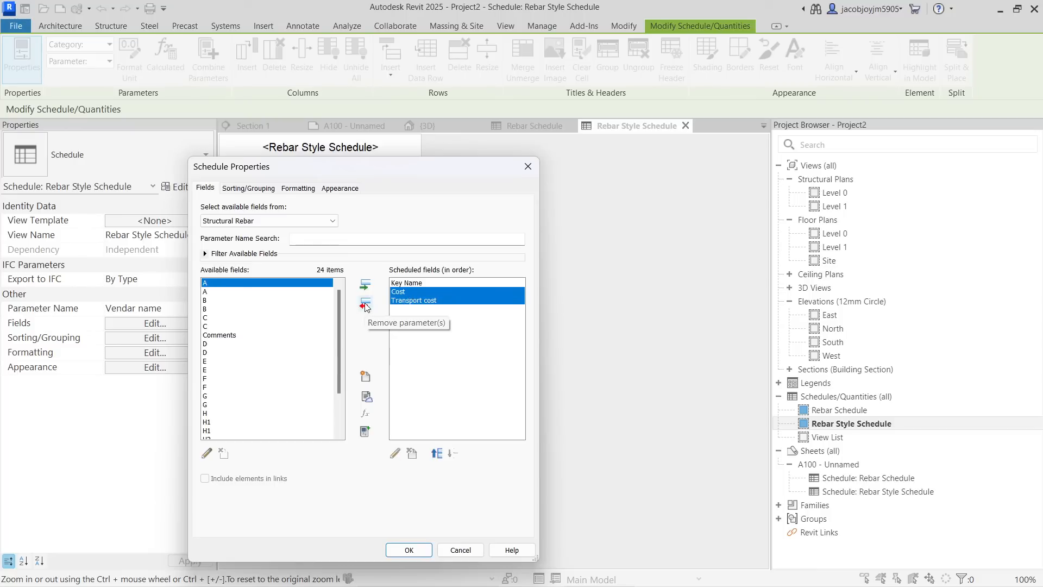
left_click(365, 306)
Step: Remove Key Name from the scheduled fields and try to apply the empty field list
scroll(296, 390, "down", 3)
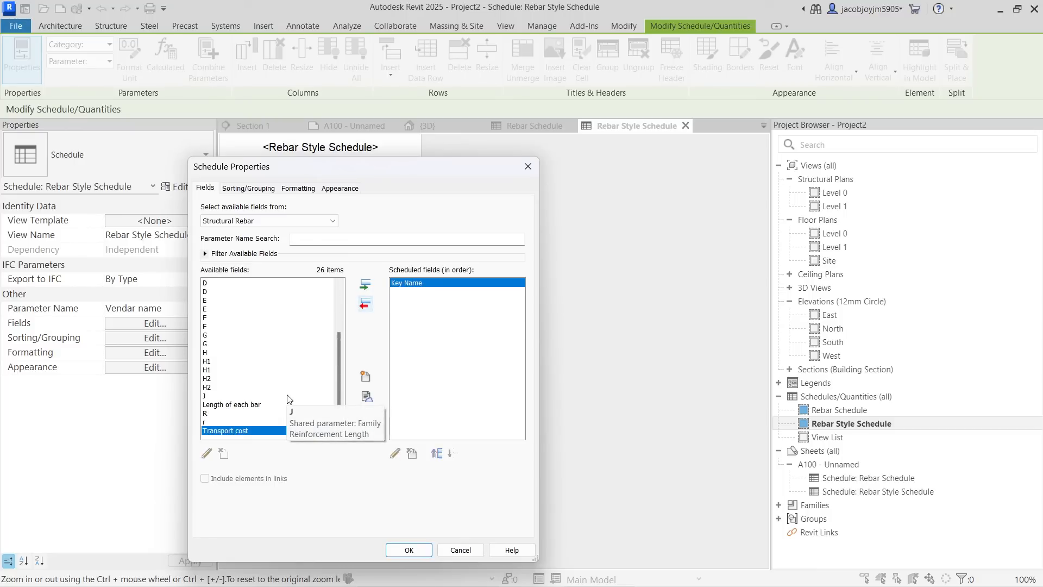
left_click(363, 306)
scroll(289, 360, "down", 1)
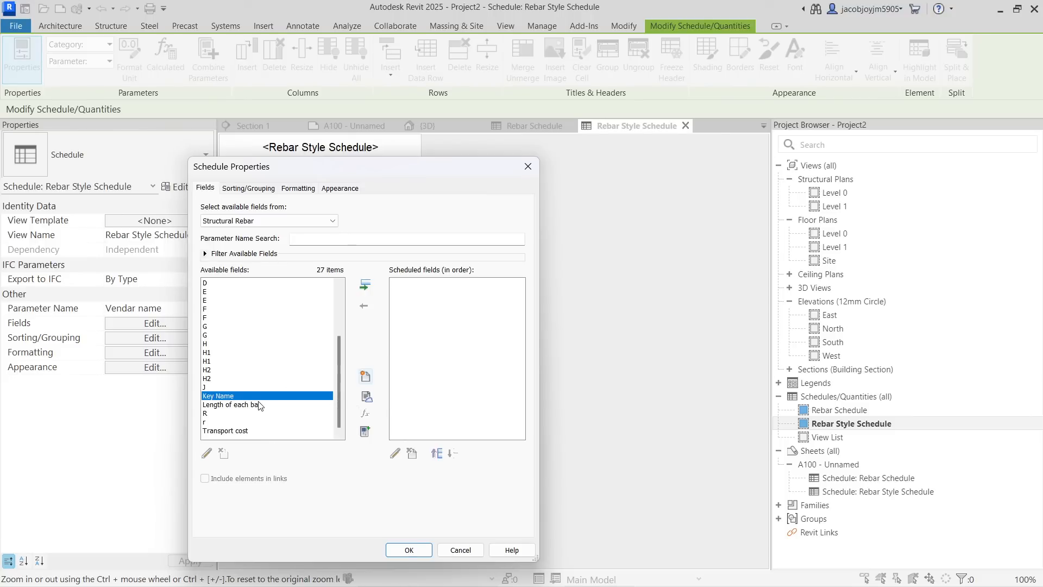
left_click(364, 285)
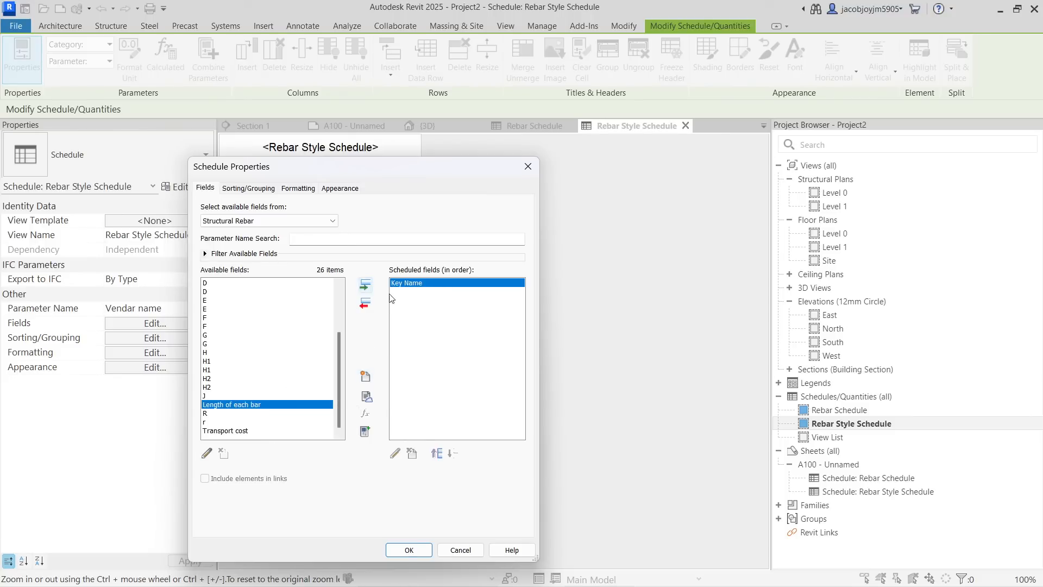
left_click(364, 304)
scroll(266, 400, "down", 1)
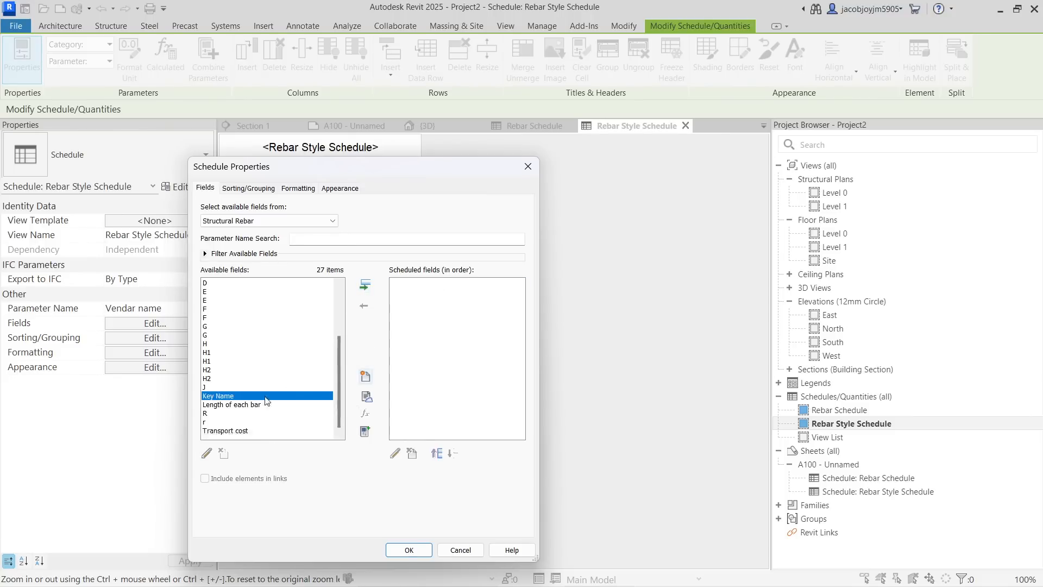
left_click(410, 550)
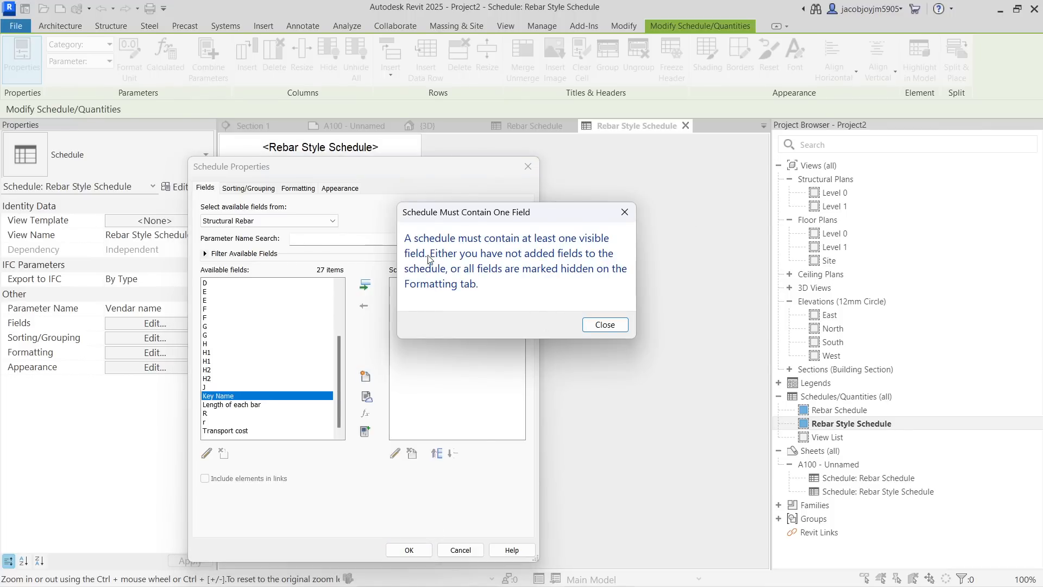
left_click(617, 325)
Step: Add H1 as the only scheduled field of the Rebar Style Schedule and apply the field settings
left_click(244, 353)
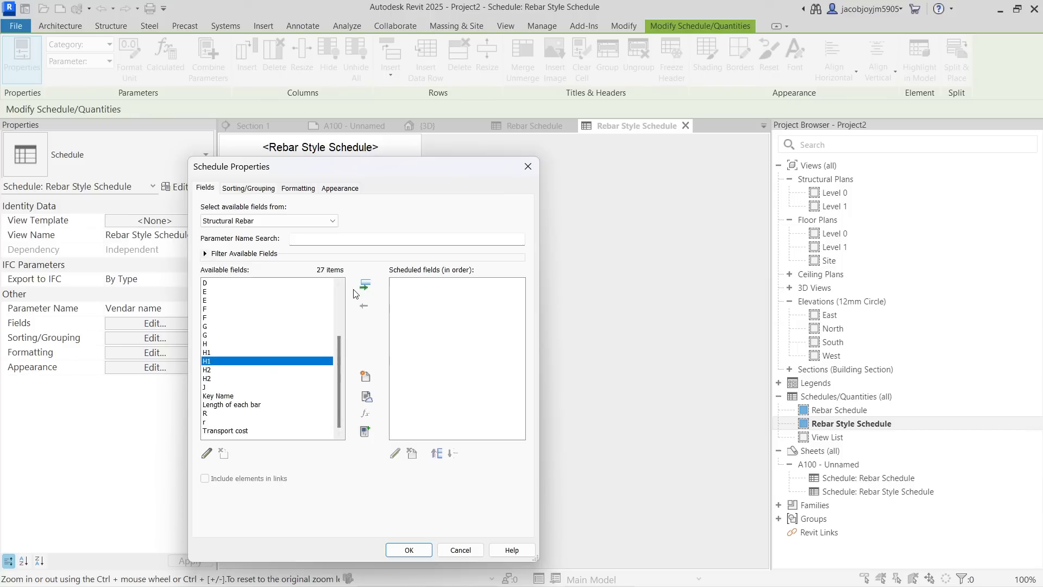
left_click(365, 287)
left_click(411, 550)
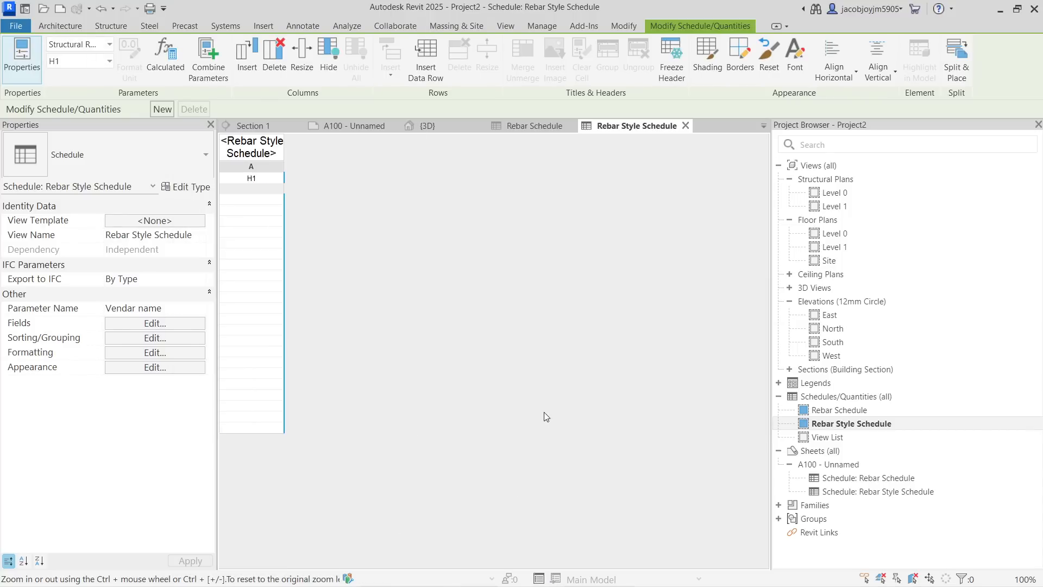
Step: Reopen the Rebar Style Schedule's field settings, check the Transport cost parameter's properties and delete that parameter
left_click(155, 323)
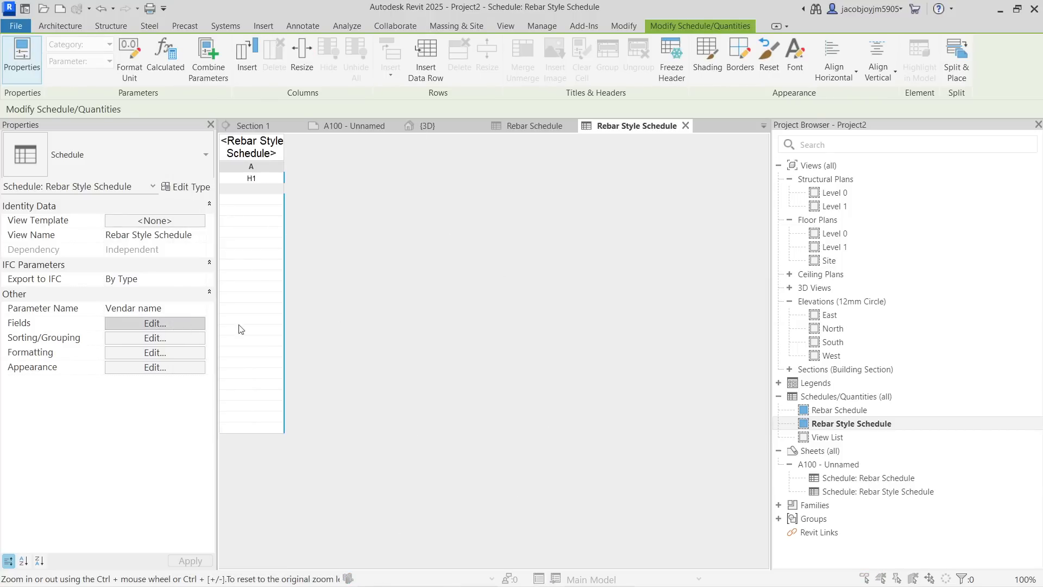
scroll(338, 403, "down", 3)
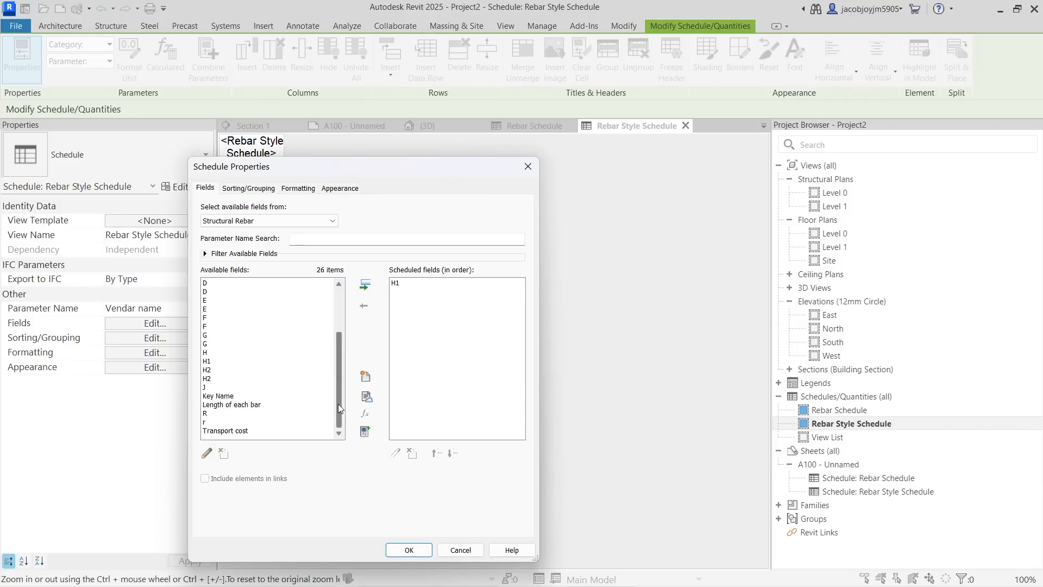
left_click(235, 431)
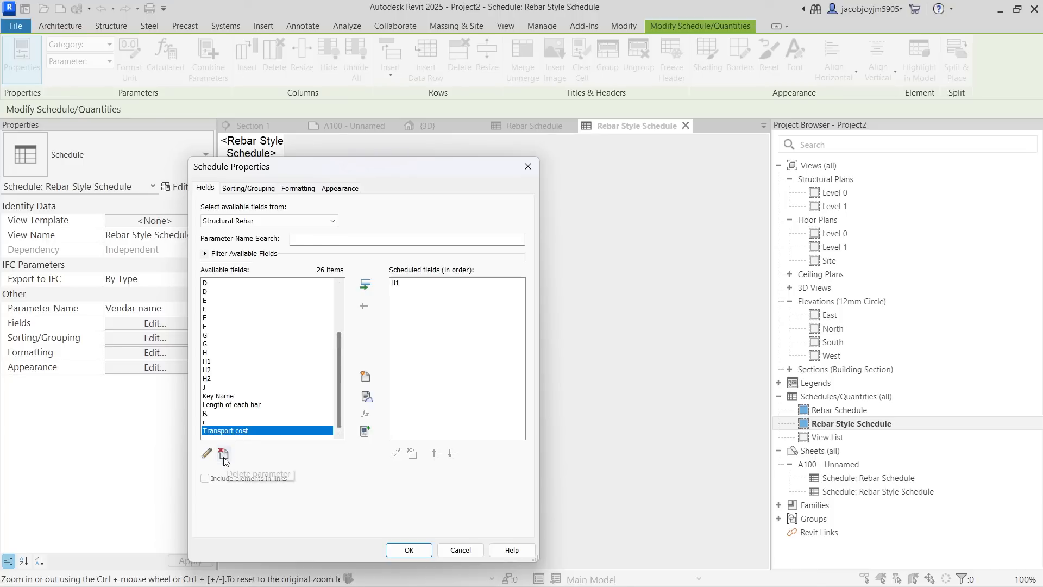
left_click(207, 454)
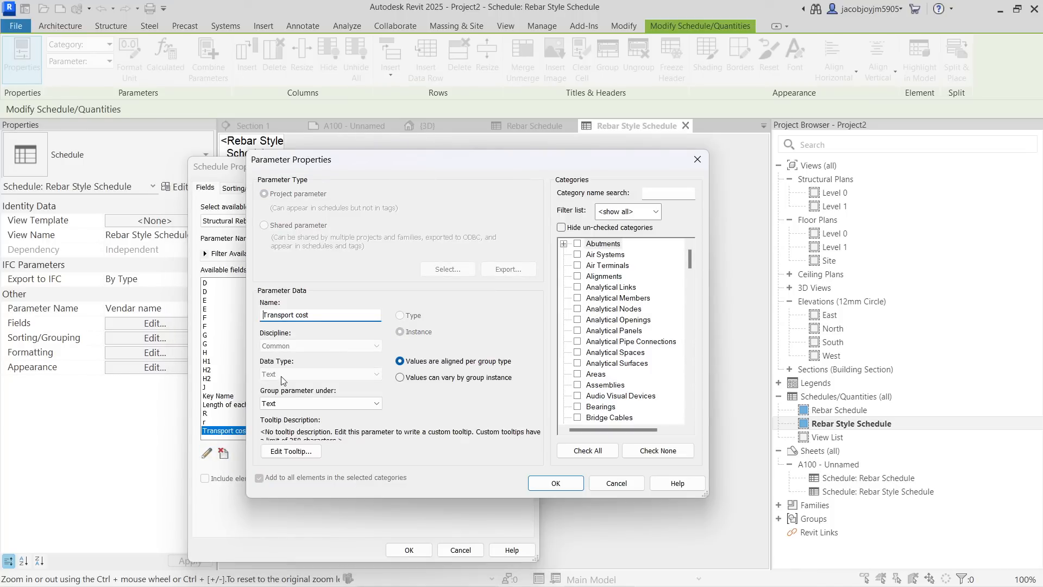
left_click(699, 163)
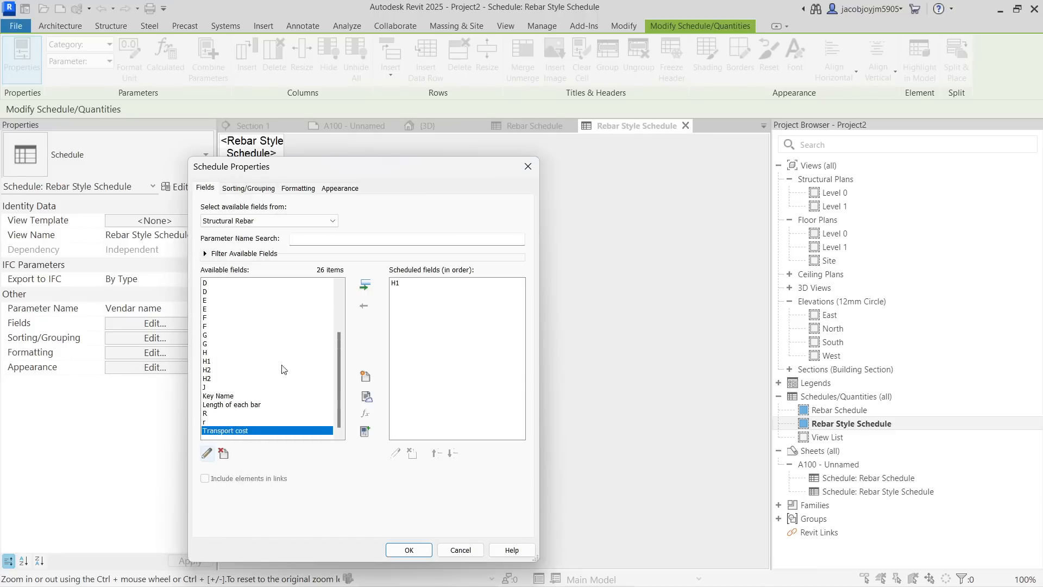
left_click(223, 453)
left_click(554, 319)
Step: Find the Cost parameter among the available fields and delete it from the project
left_click(239, 405)
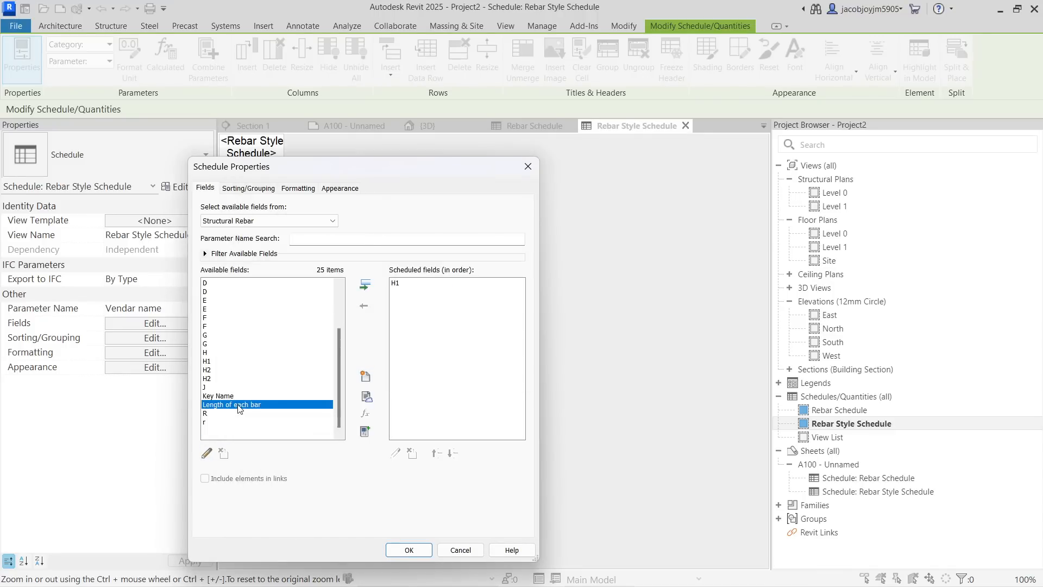
left_click(237, 396)
scroll(238, 400, "up", 1)
scroll(239, 402, "up", 3)
left_click(223, 343)
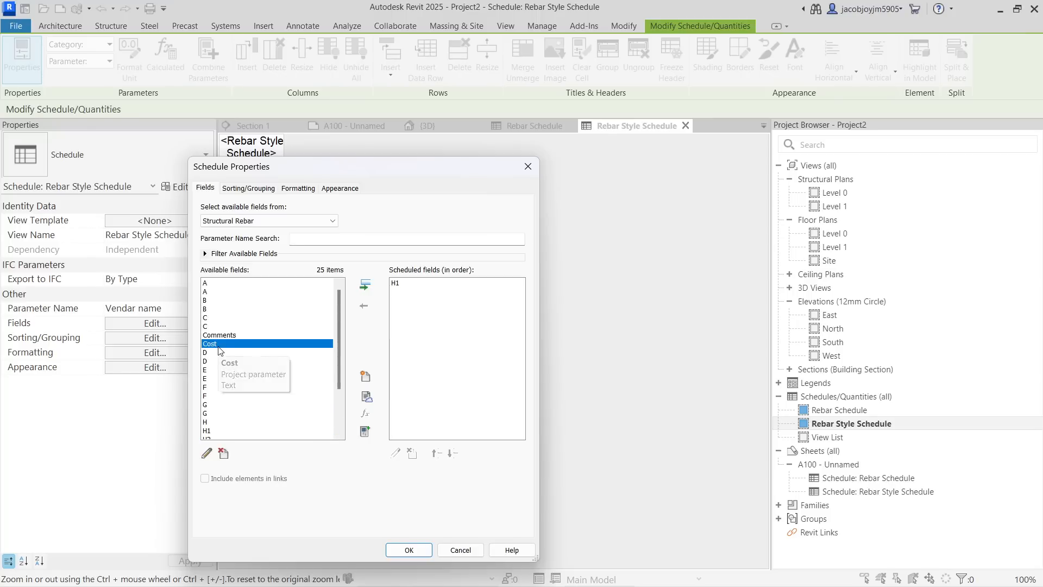
scroll(291, 337, "down", 3)
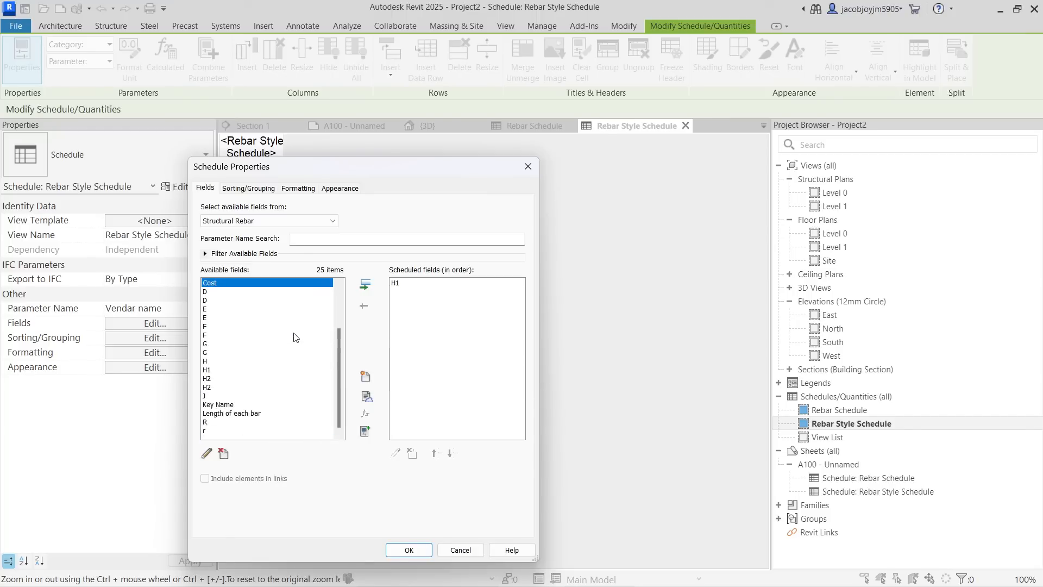
left_click(223, 453)
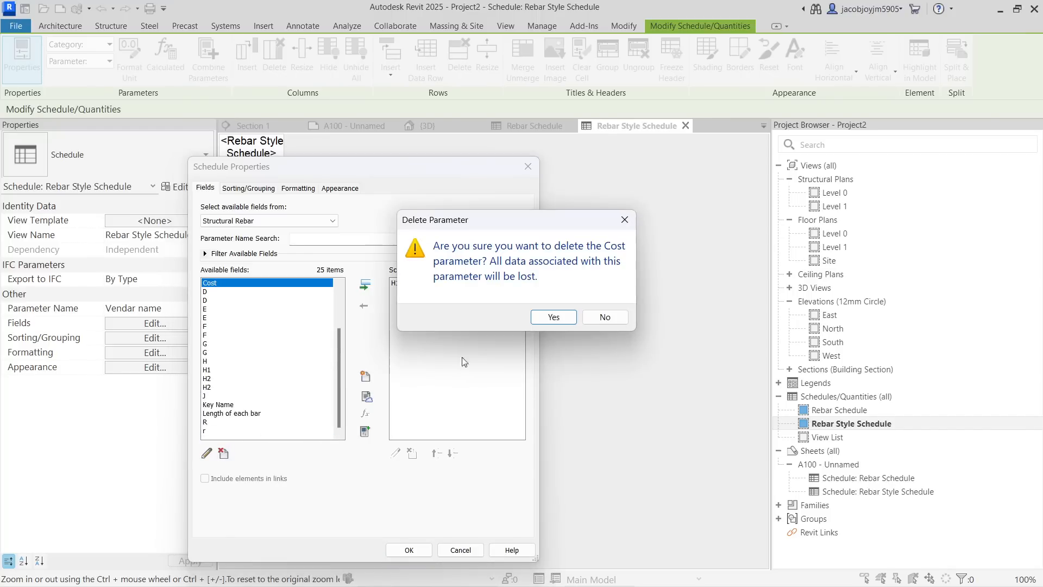
left_click(552, 317)
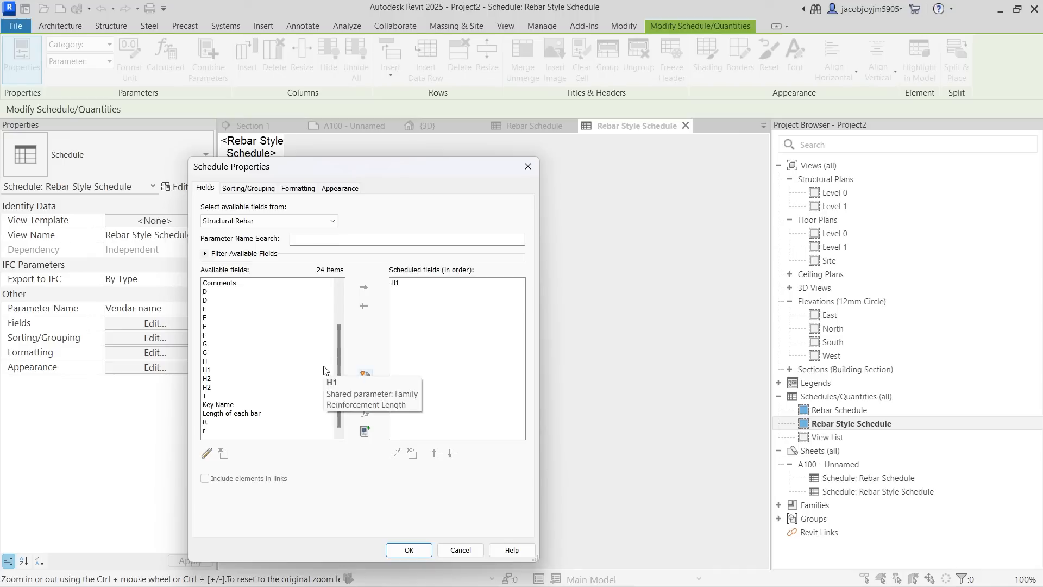
Step: Create a project parameter named "rebar cost" with data type Number for the Rebar Style Schedule
left_click(366, 376)
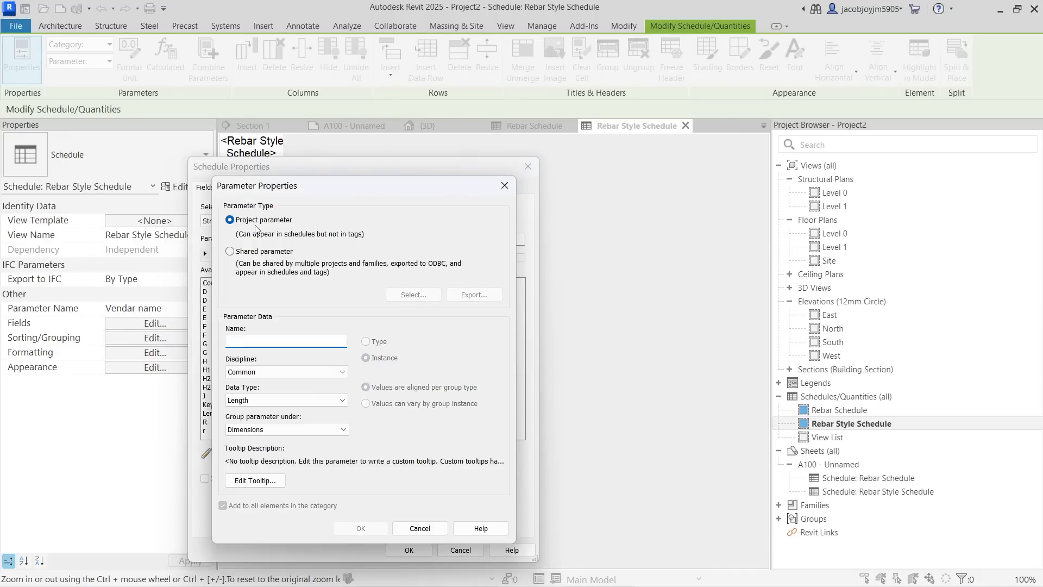
type("c")
key("BackSpace")
type("rebar cost")
left_click(257, 400)
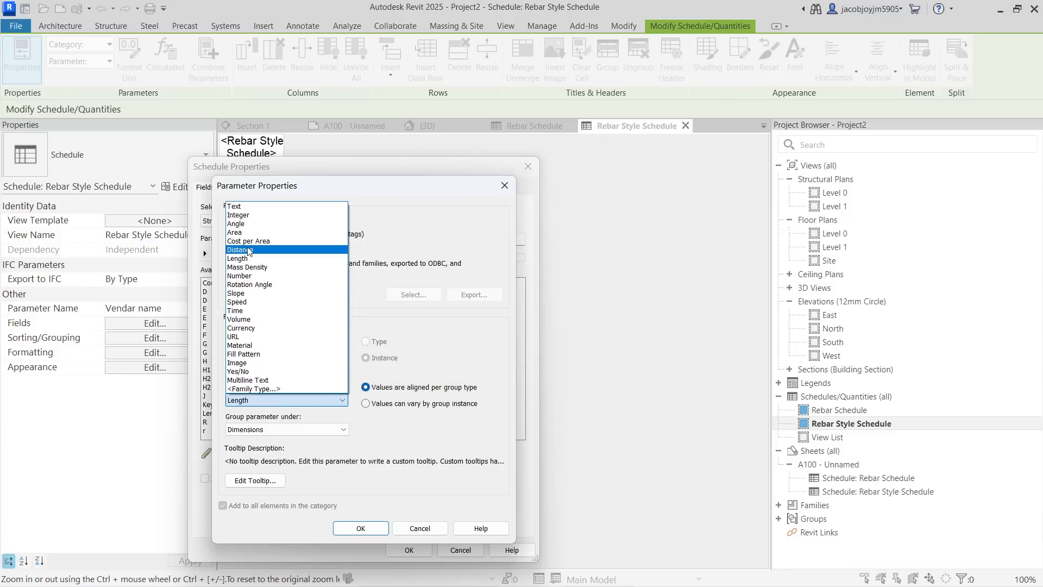
left_click(251, 275)
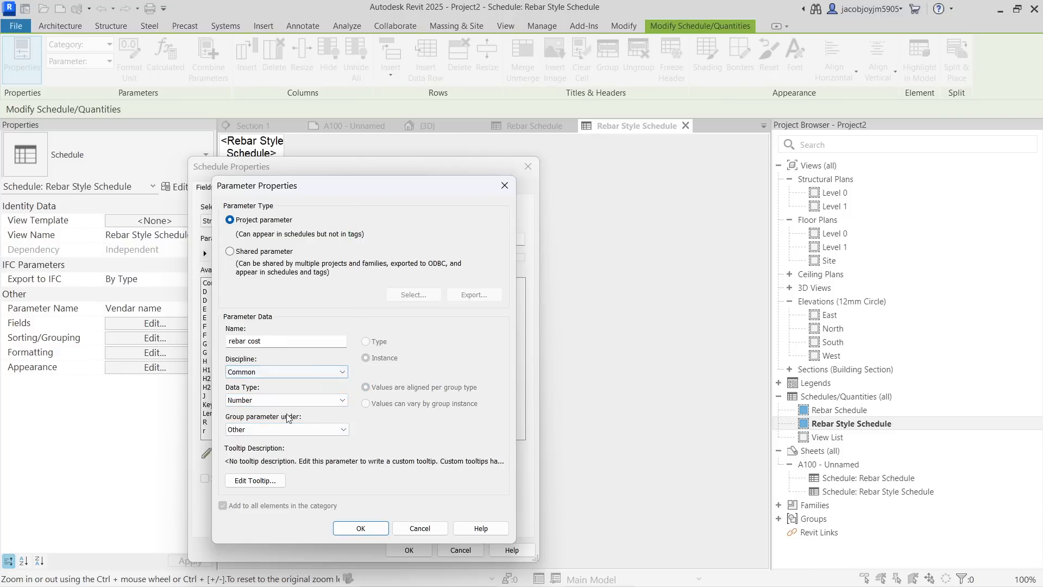
left_click(364, 525)
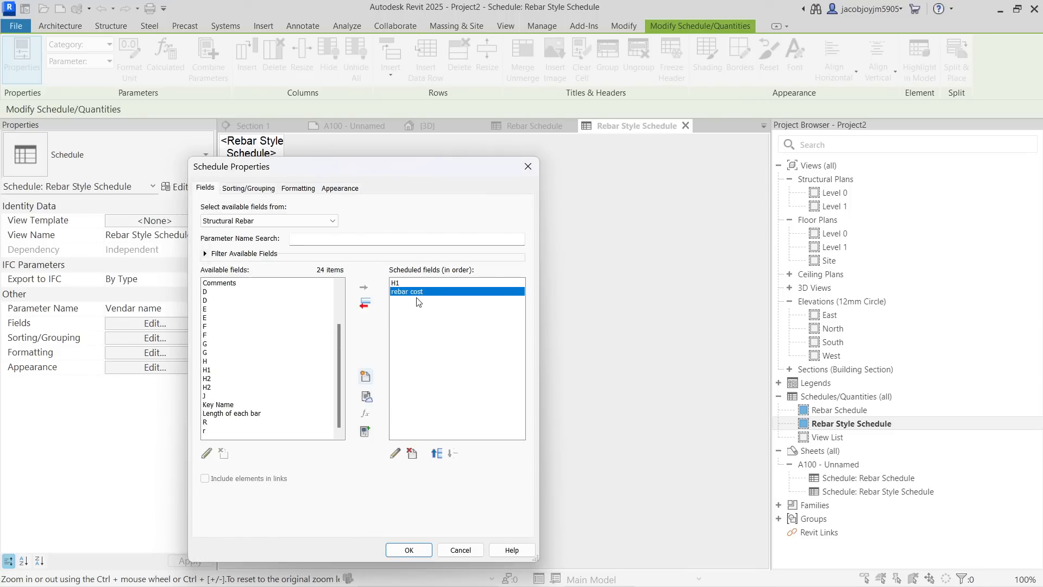
Step: Remove H1 from the scheduled fields of the Rebar Style Schedule and apply the field settings
left_click(408, 284)
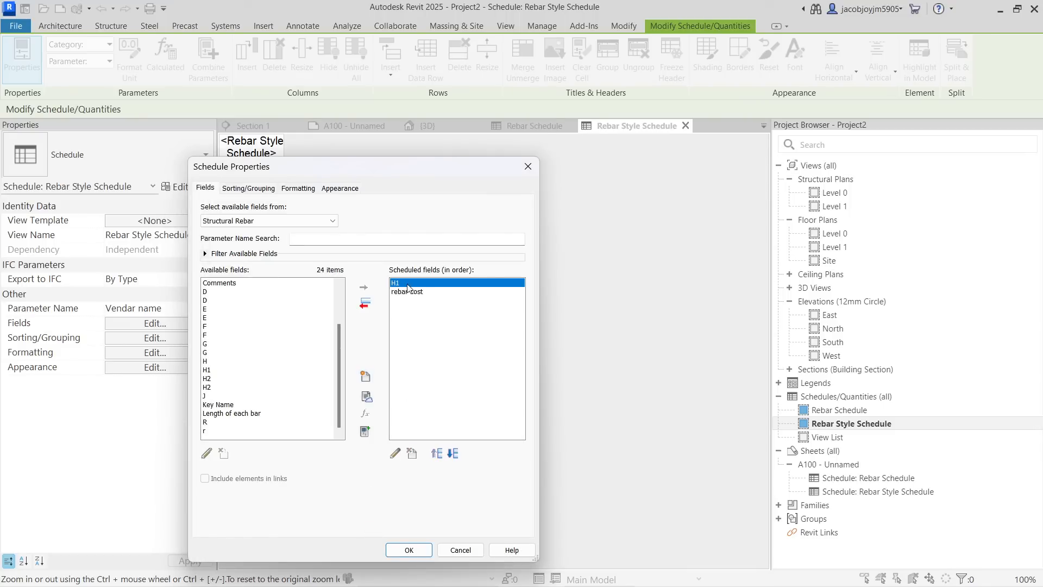
left_click(366, 308)
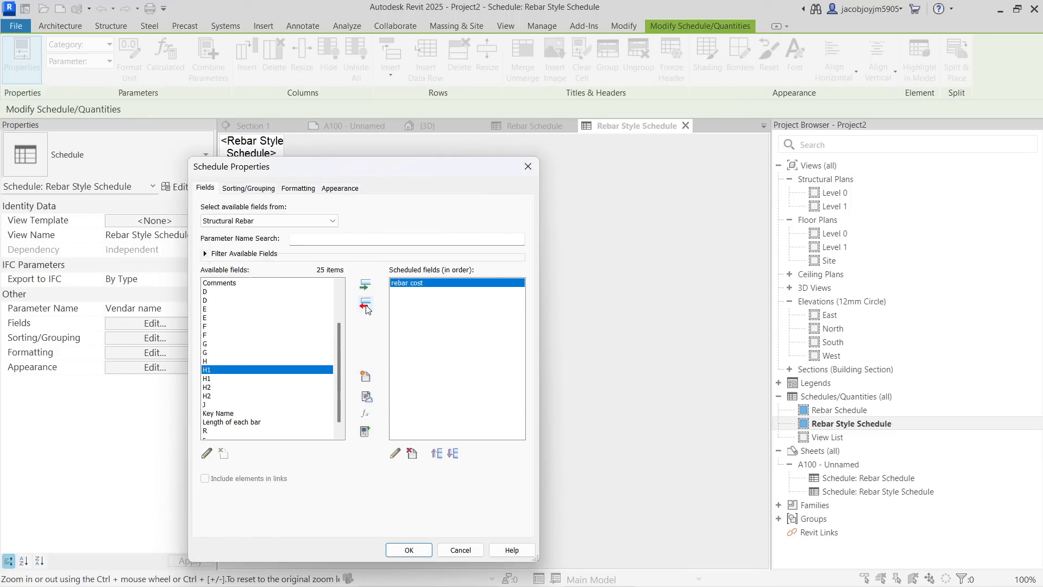
left_click(411, 550)
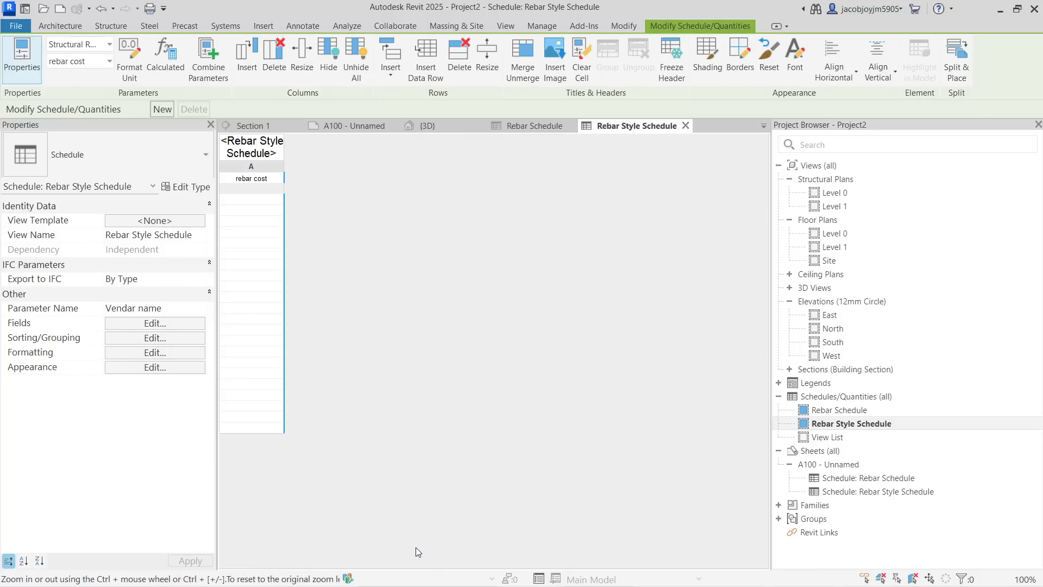
left_click(258, 200)
left_click(244, 211)
left_click(245, 219)
left_click(248, 241)
left_click(252, 295)
left_click(255, 373)
left_click_drag(253, 341, 255, 383)
left_click(256, 403)
left_click(255, 406)
left_click(253, 416)
left_click(253, 426)
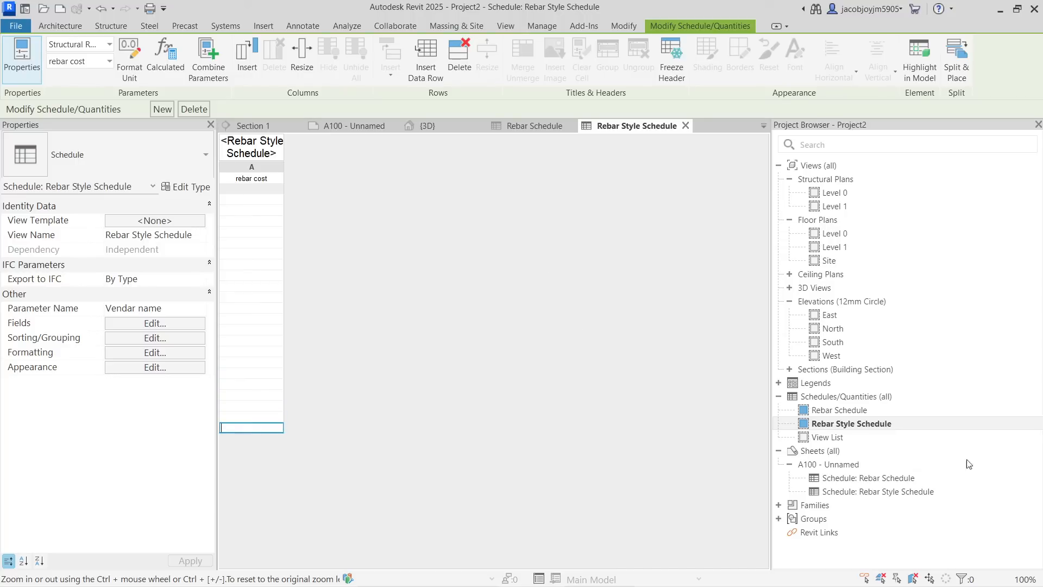
Step: Add Key Name to the Rebar Style Schedule's fields after rebar cost and apply the field settings
left_click(154, 323)
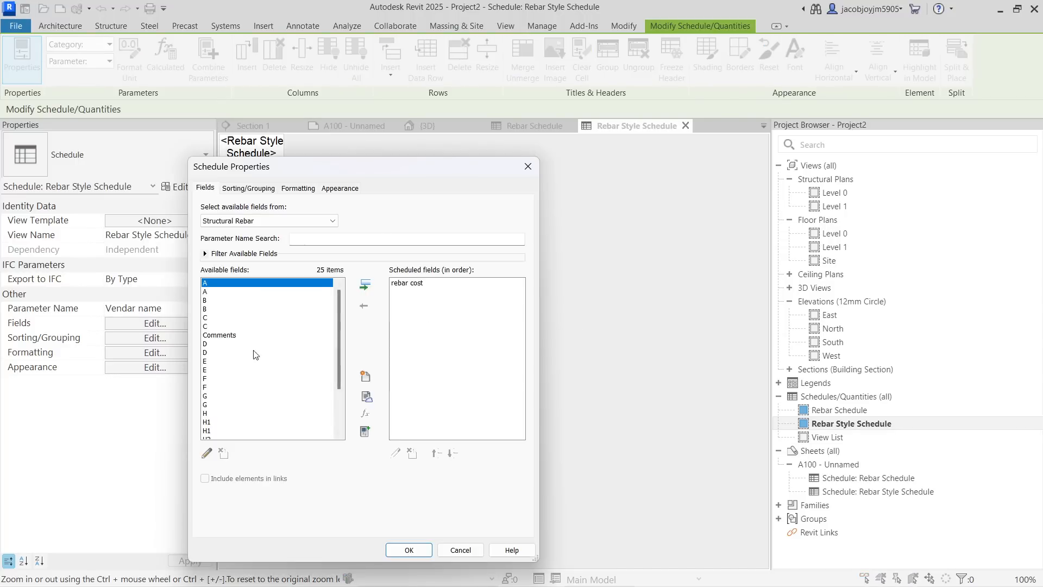
scroll(255, 355, "down", 3)
left_click(228, 404)
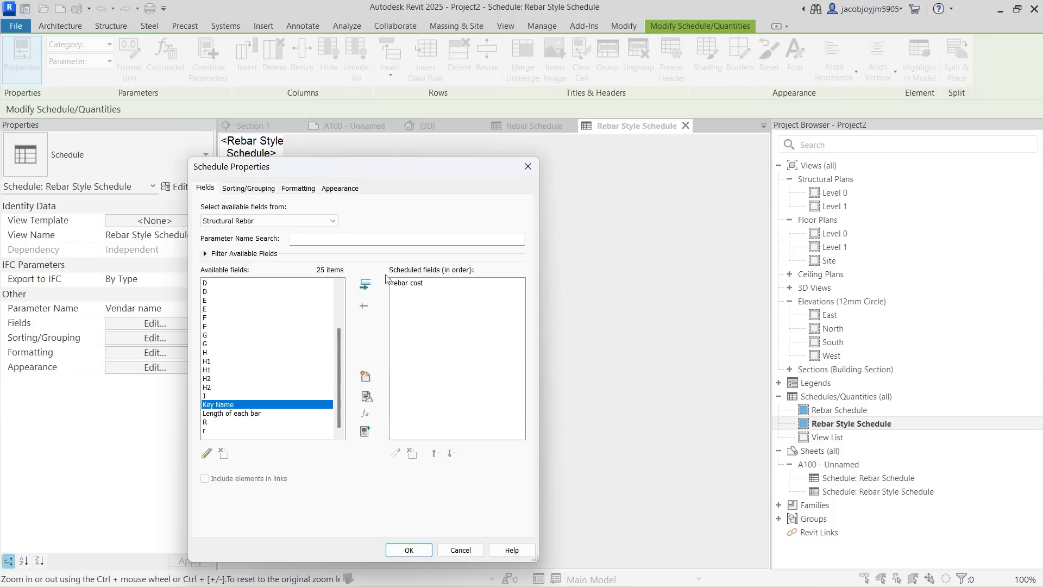
left_click(363, 285)
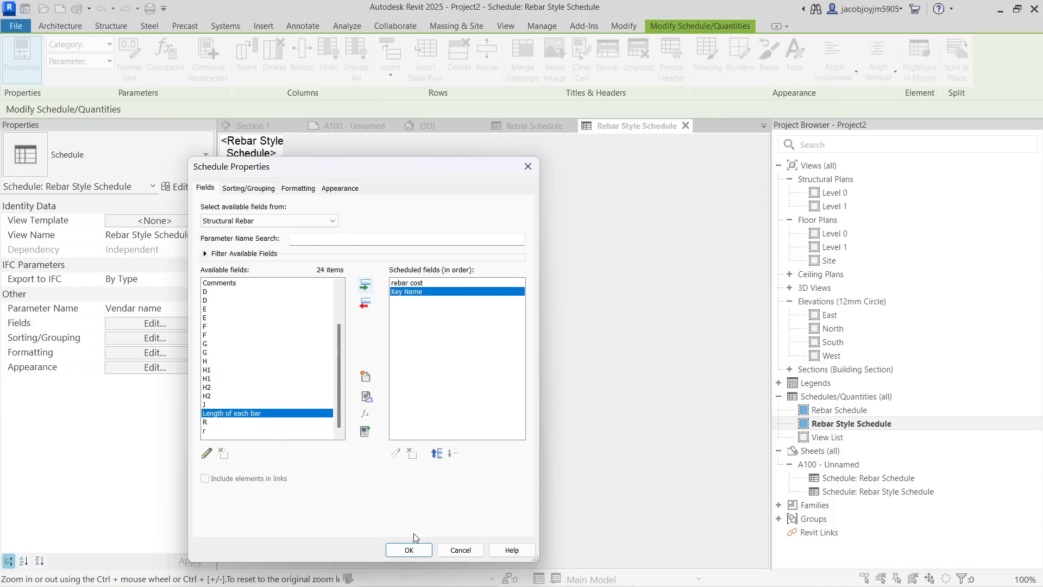
left_click(410, 550)
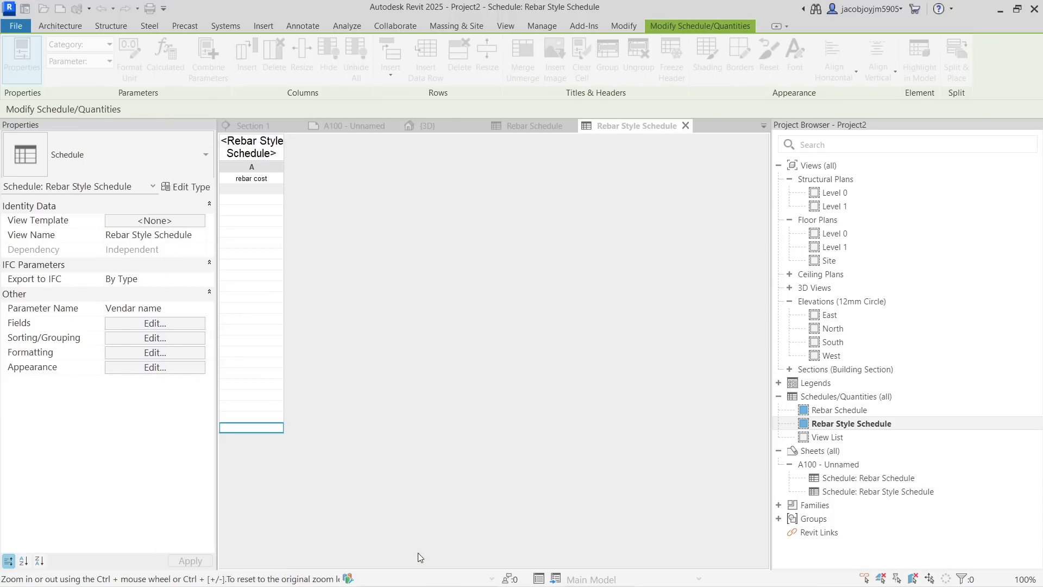
Step: Enter rebar costs of 50, 40, 30, 50, 80 and 40 for Vendar 1, Vendar 2, Vendar 3, Vendor 4, Vendor 5 and Vendor 7
left_click(268, 373)
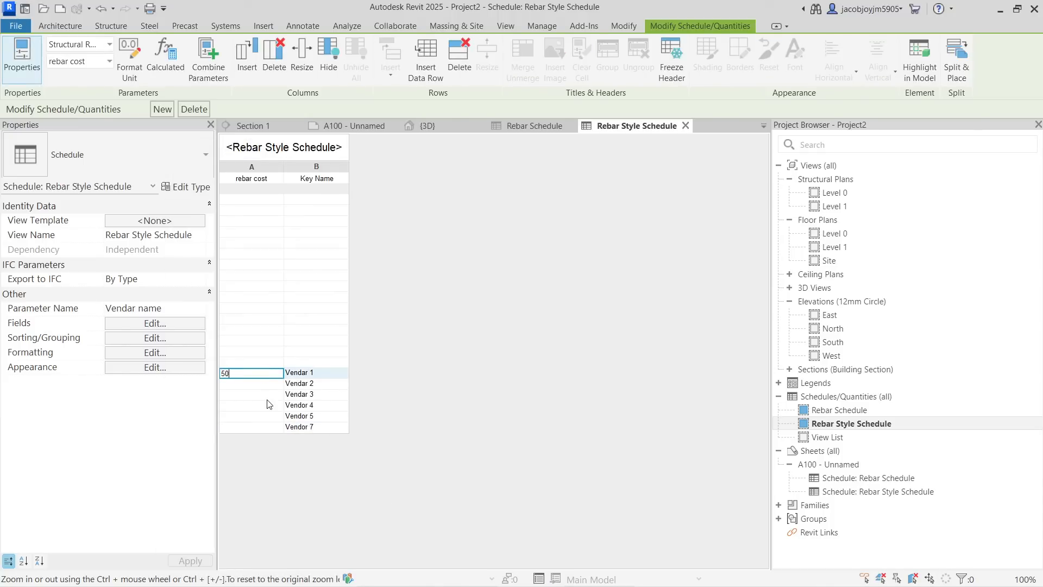
left_click(255, 383)
type("40")
left_click(255, 395)
type("30")
left_click(254, 407)
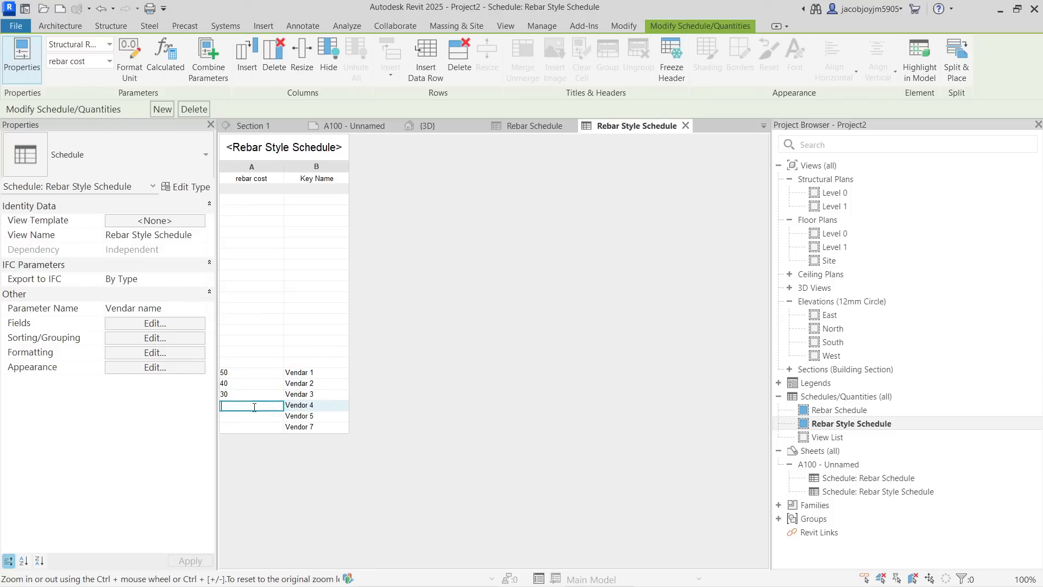
type("50")
left_click(254, 416)
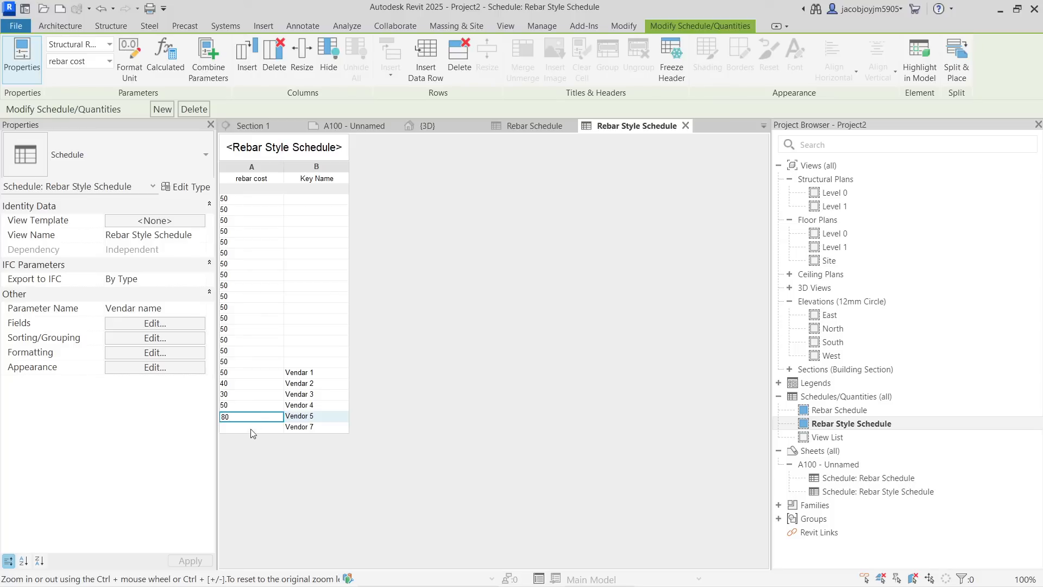
left_click(252, 429)
Step: Review the rebar cost and Key Name cells of the unnamed rows and the vendor rows in the Rebar Style Schedule
left_click(252, 411)
left_click(251, 387)
left_click(250, 397)
left_click(250, 363)
left_click(248, 344)
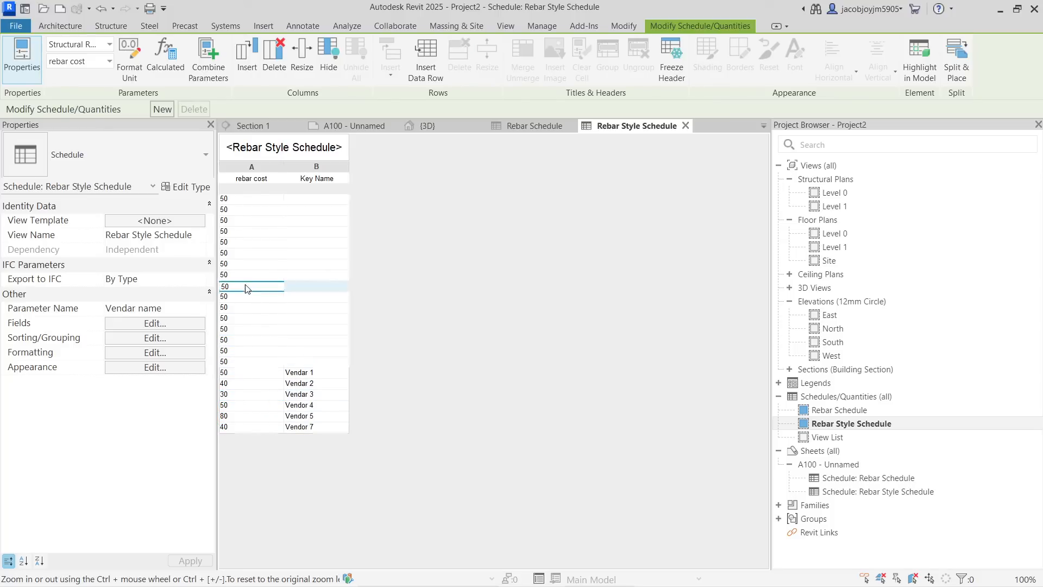
left_click(315, 348)
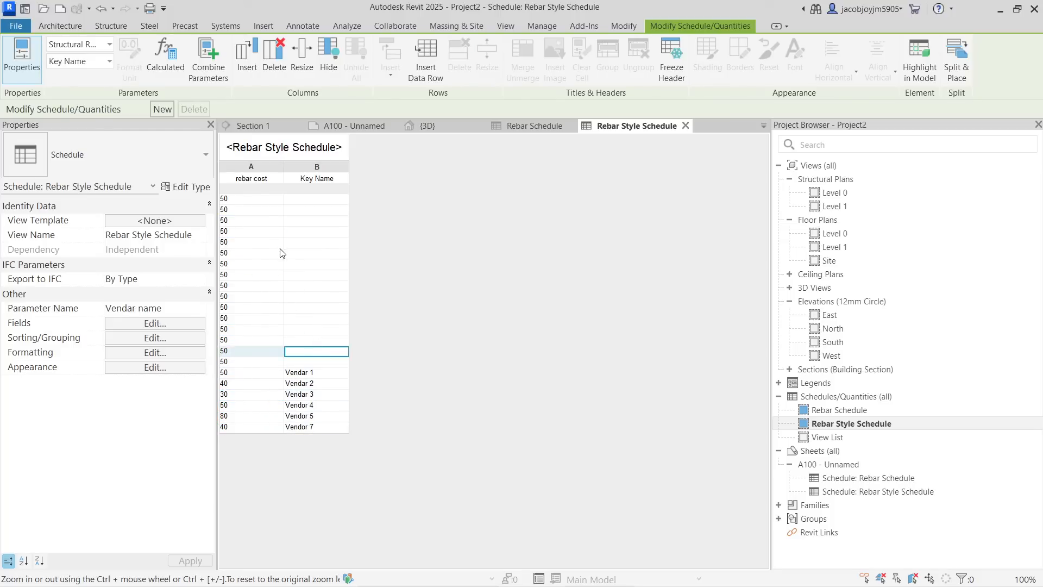
left_click(281, 253)
left_click(305, 243)
left_click(312, 212)
left_click(311, 200)
left_click(311, 231)
left_click(311, 275)
left_click(311, 299)
left_click(313, 330)
left_click(315, 352)
left_click(316, 362)
left_click(314, 329)
left_click(313, 286)
left_click(311, 232)
left_click(310, 211)
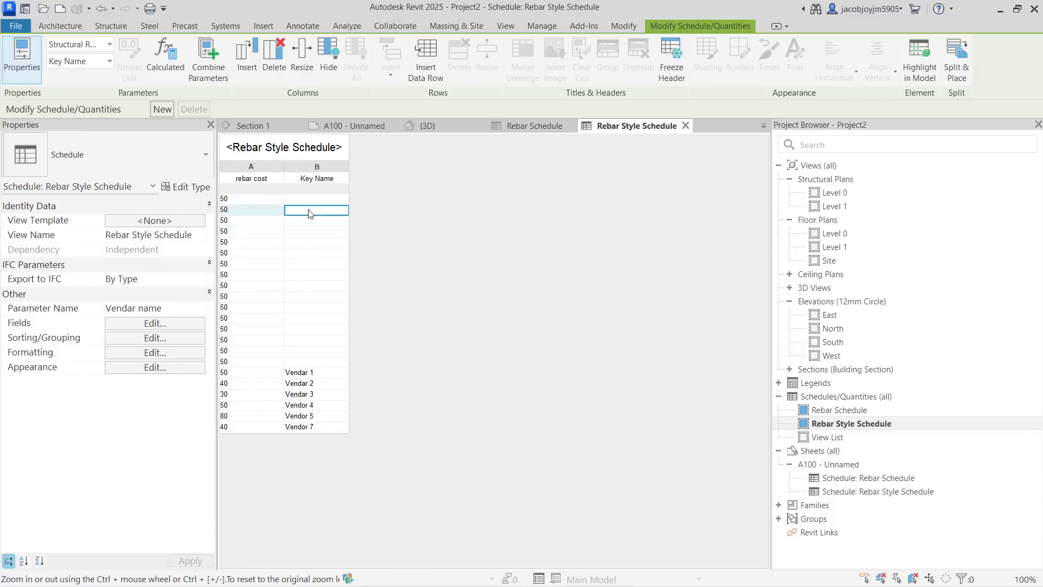
left_click(234, 364)
left_click(231, 373)
left_click(237, 384)
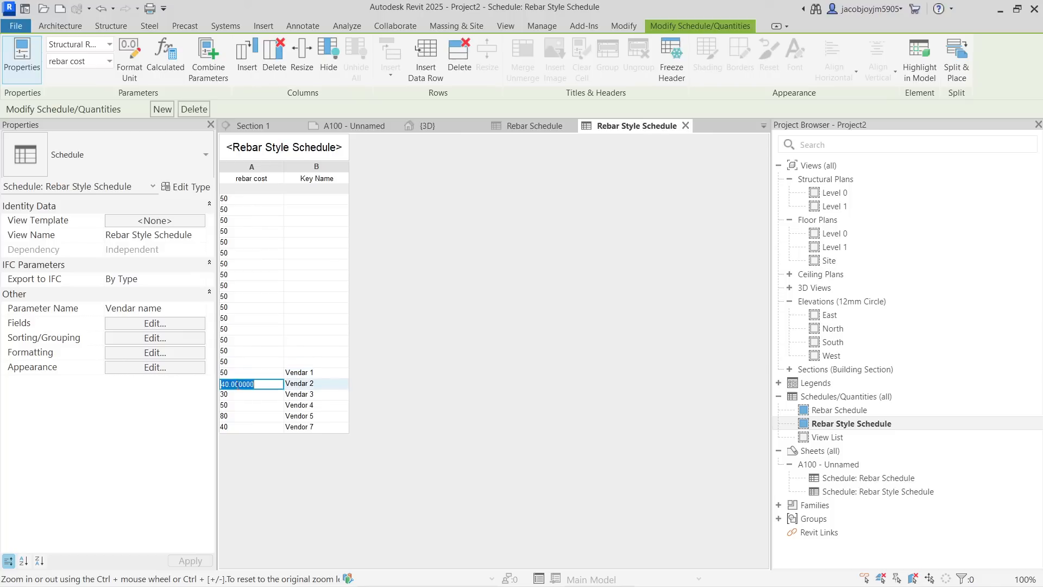
left_click(243, 406)
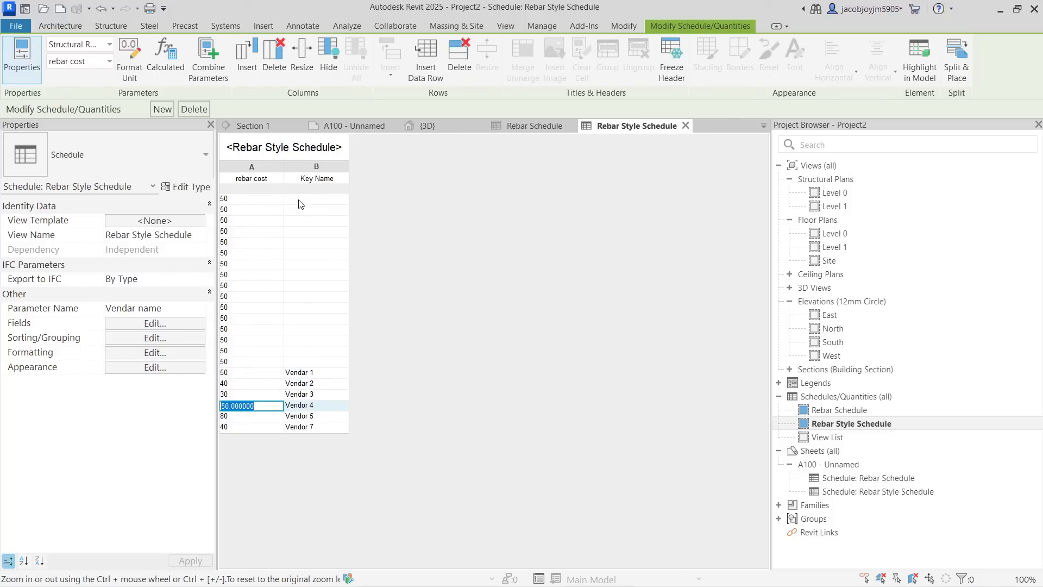
Step: Close the Rebar Style Schedule, then add the rebar cost field after Vendar name in the Rebar Schedule and check its column
left_click(685, 126)
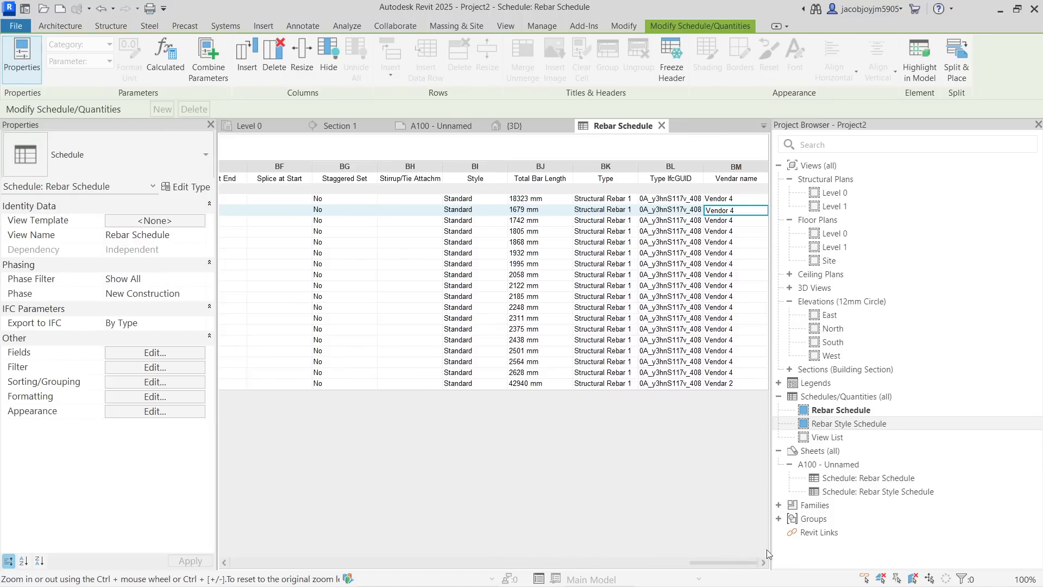
left_click(162, 354)
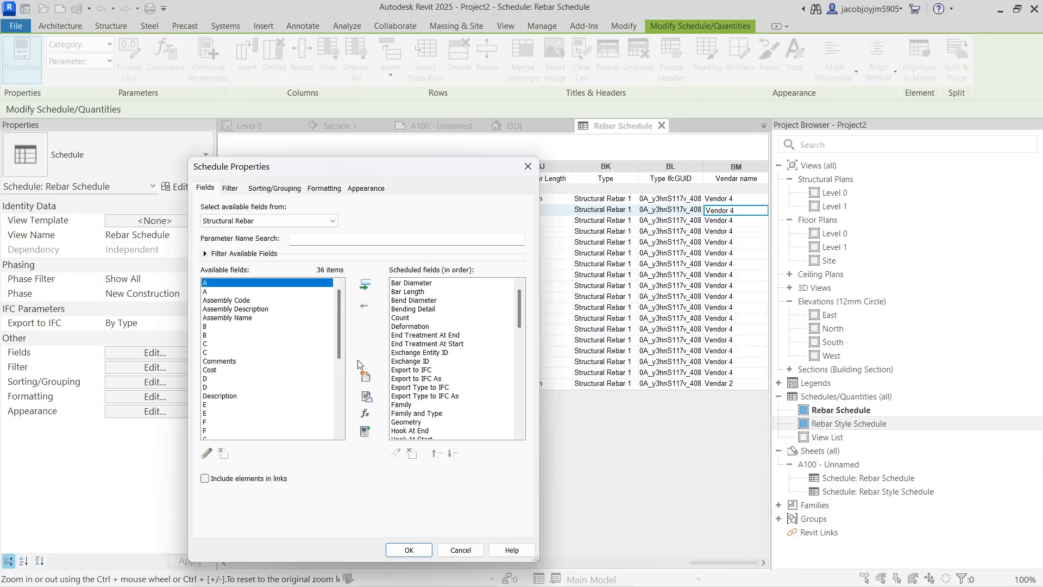
left_click(216, 327)
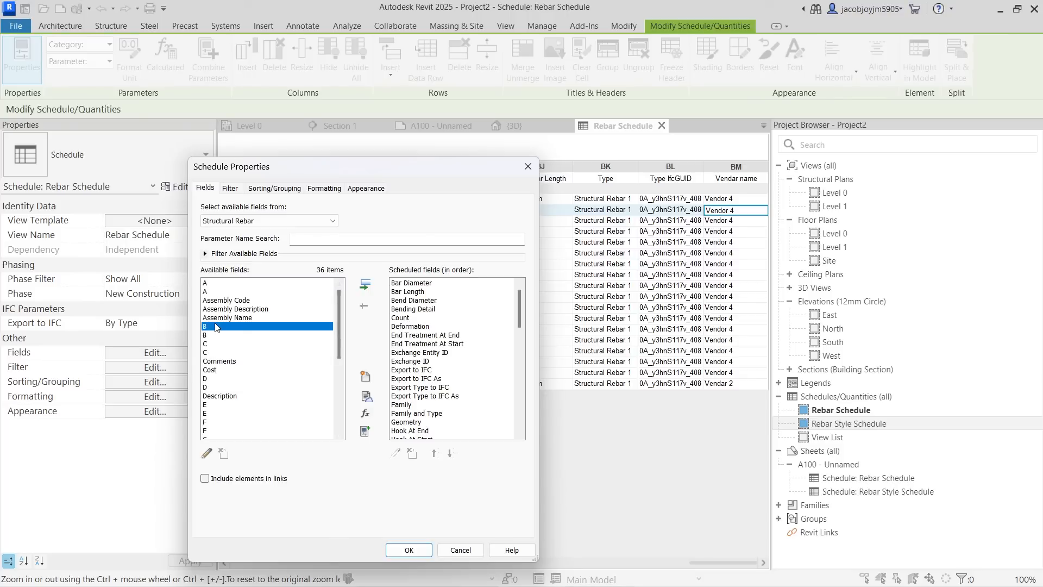
scroll(215, 328, "down", 2)
key("r")
scroll(229, 392, "down", 3)
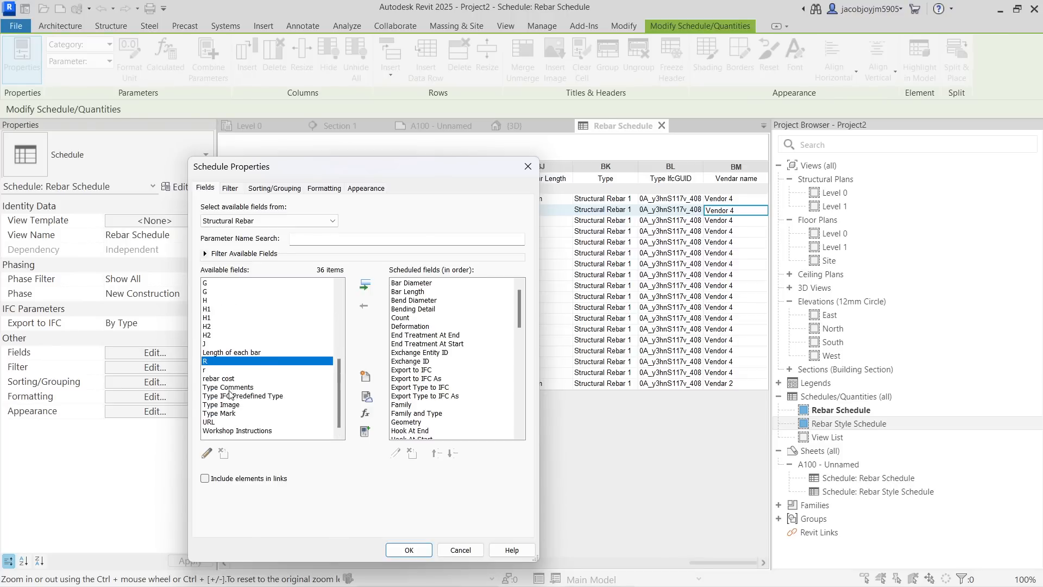
left_click(220, 378)
scroll(465, 413, "down", 6)
scroll(465, 413, "down", 8)
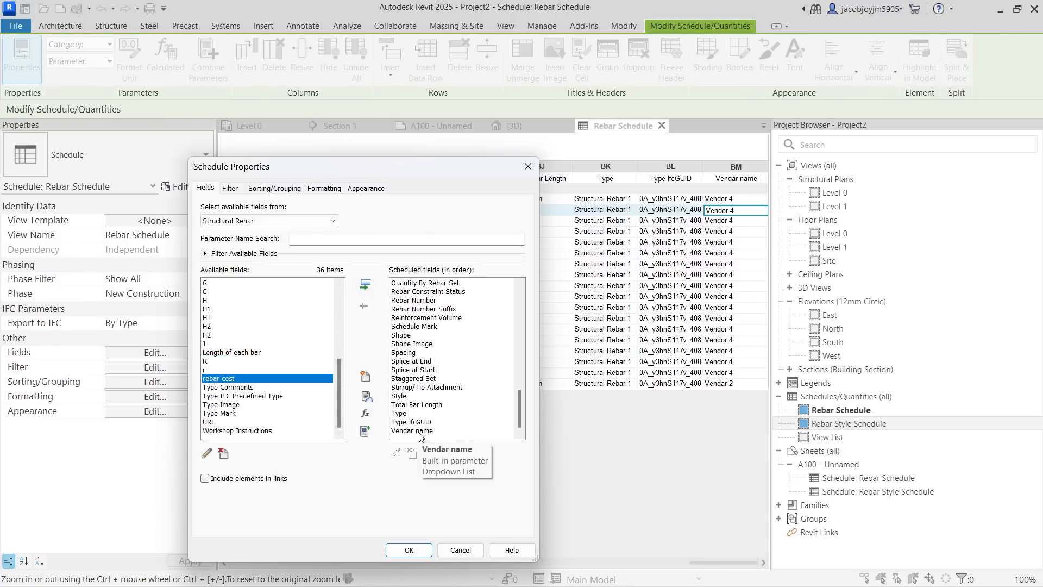
left_click(365, 284)
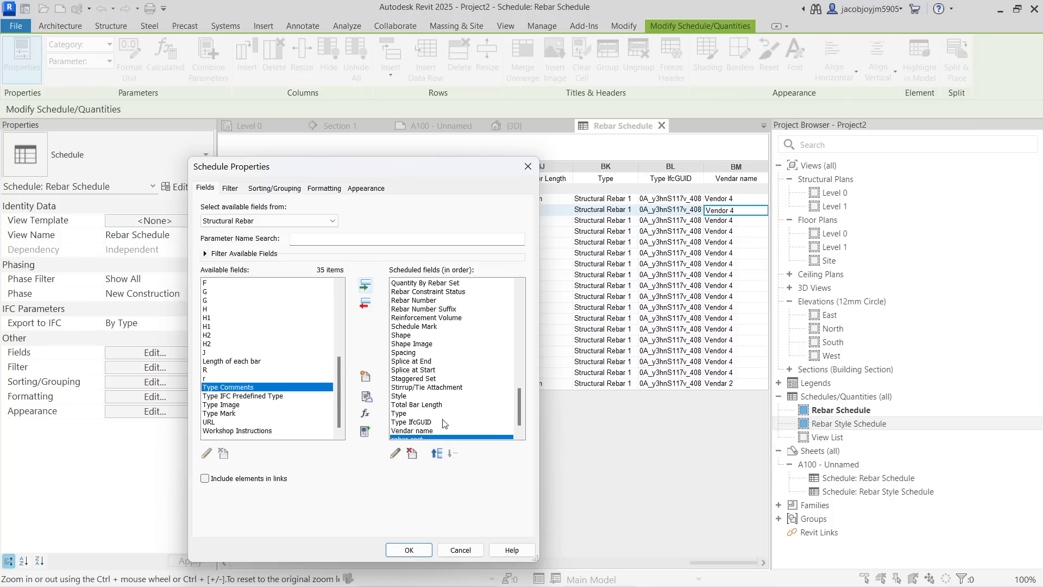
left_click(409, 550)
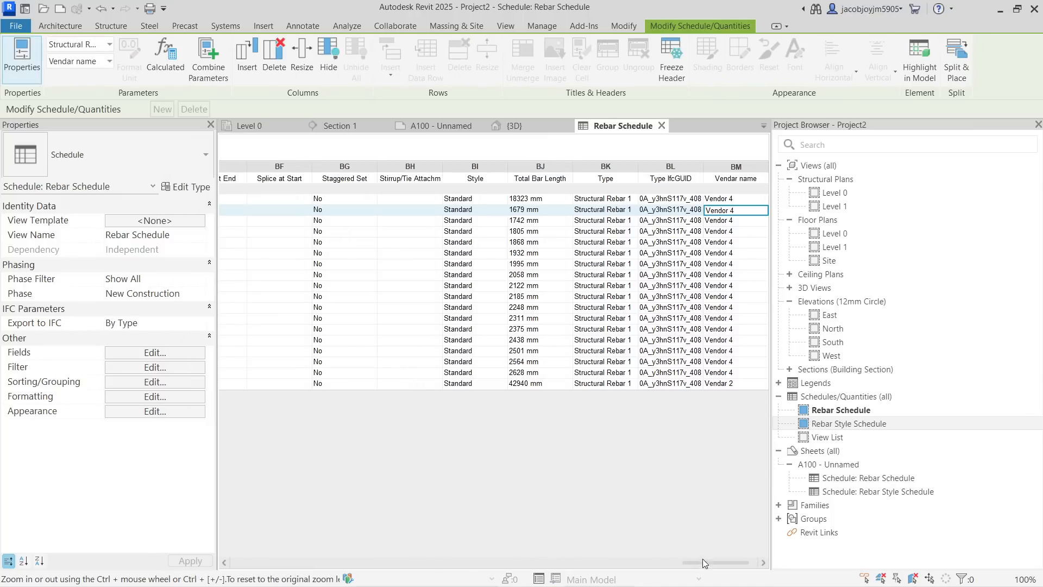
left_click_drag(701, 561, 746, 563)
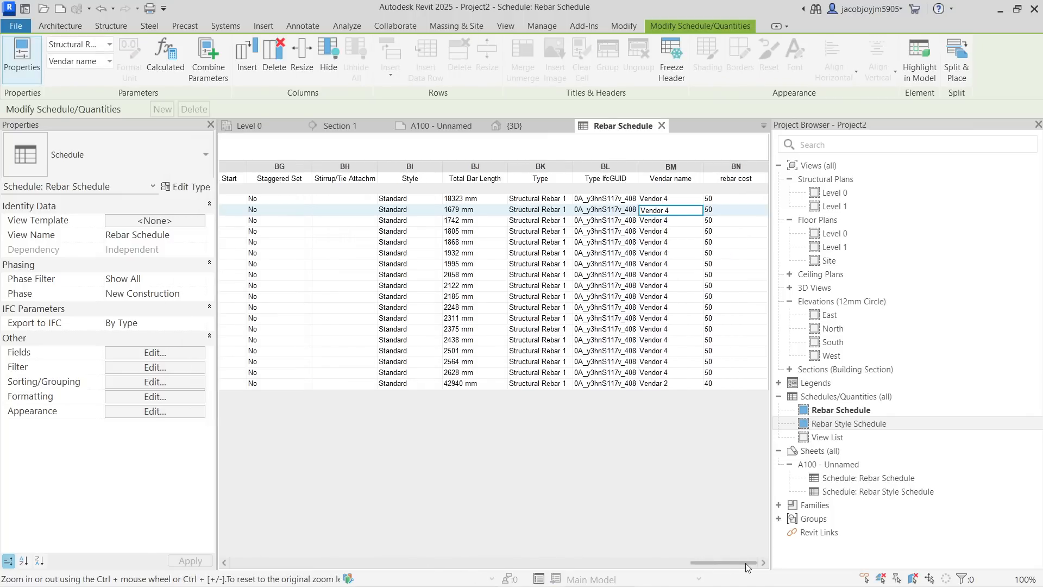
left_click(728, 200)
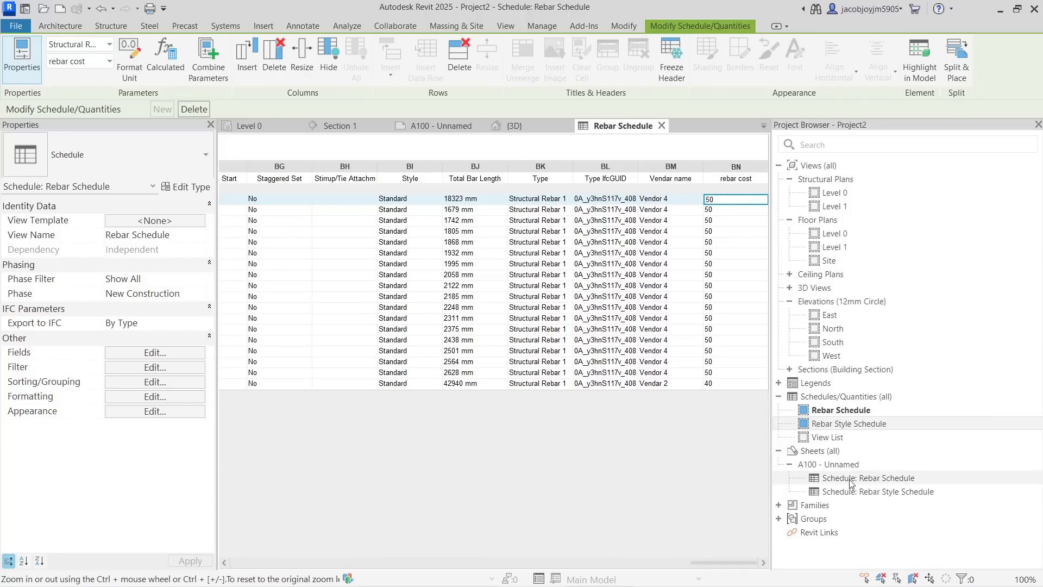
Step: Start a calculated value named "Total Cost" for the Rebar Schedule, keeping discipline Common and type Number
left_click(147, 400)
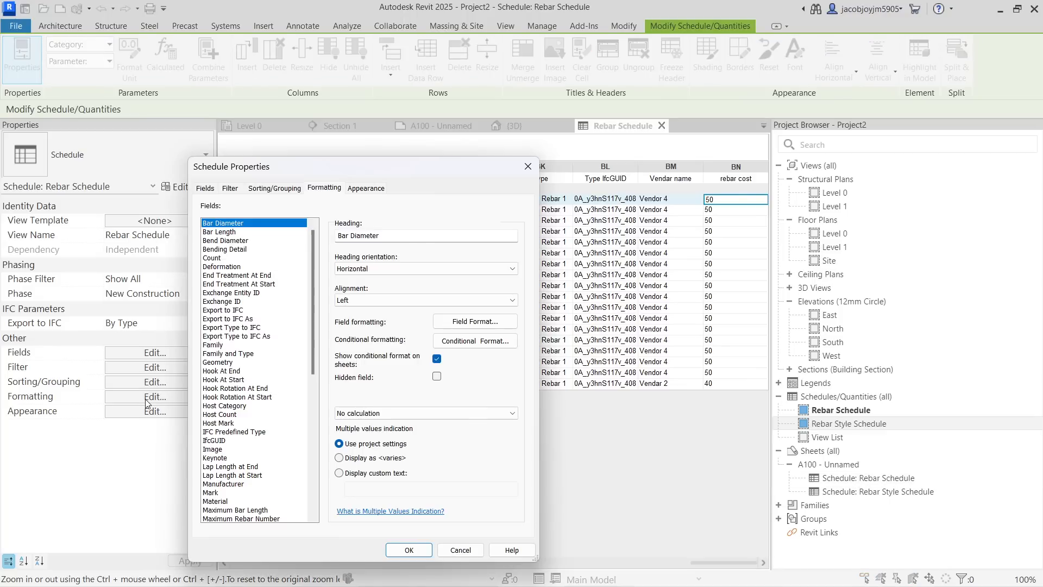
left_click(231, 190)
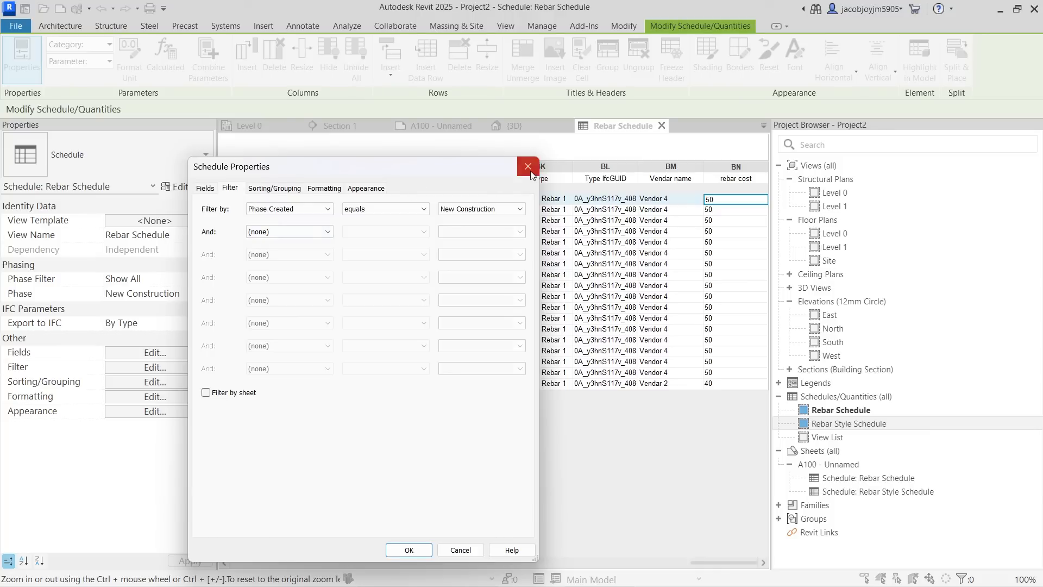
left_click(205, 188)
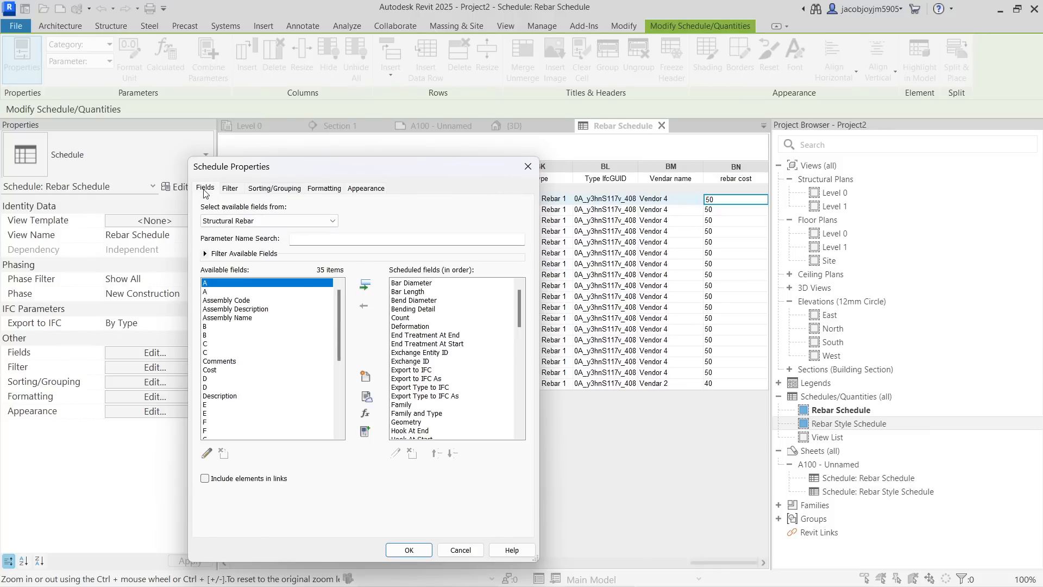
left_click(365, 414)
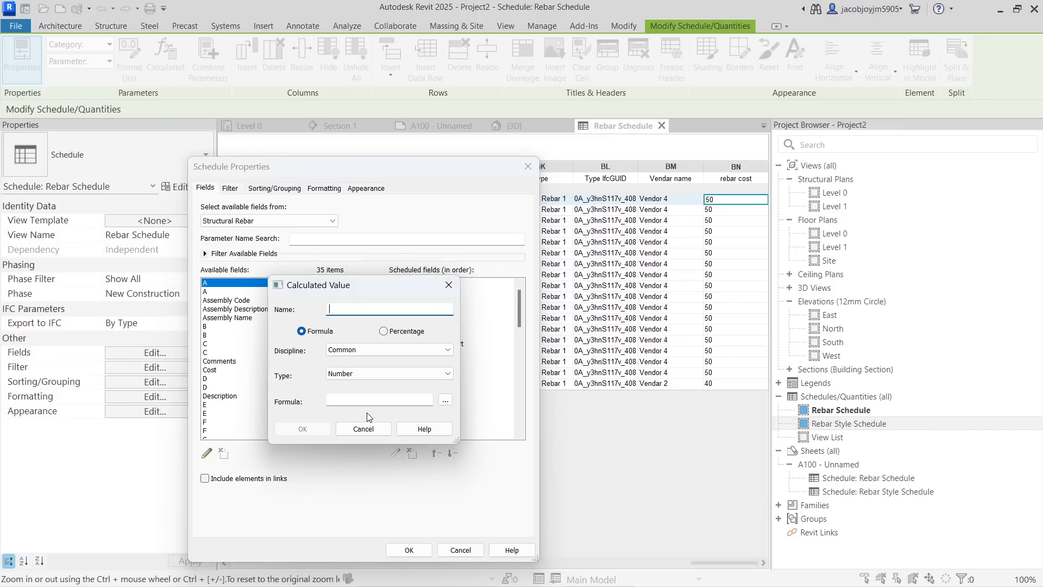
type("Total Cost")
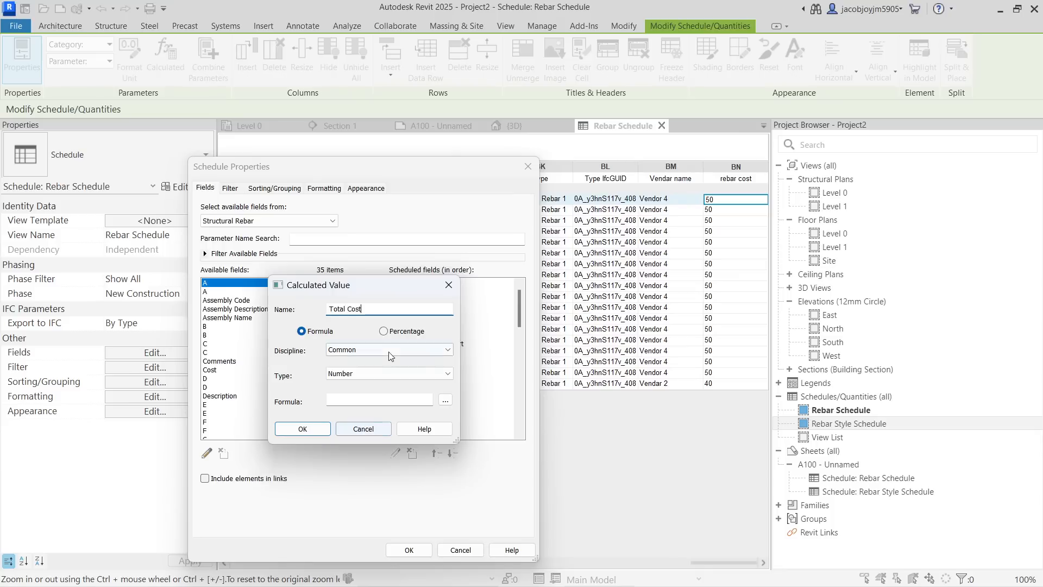
left_click(386, 372)
left_click(386, 373)
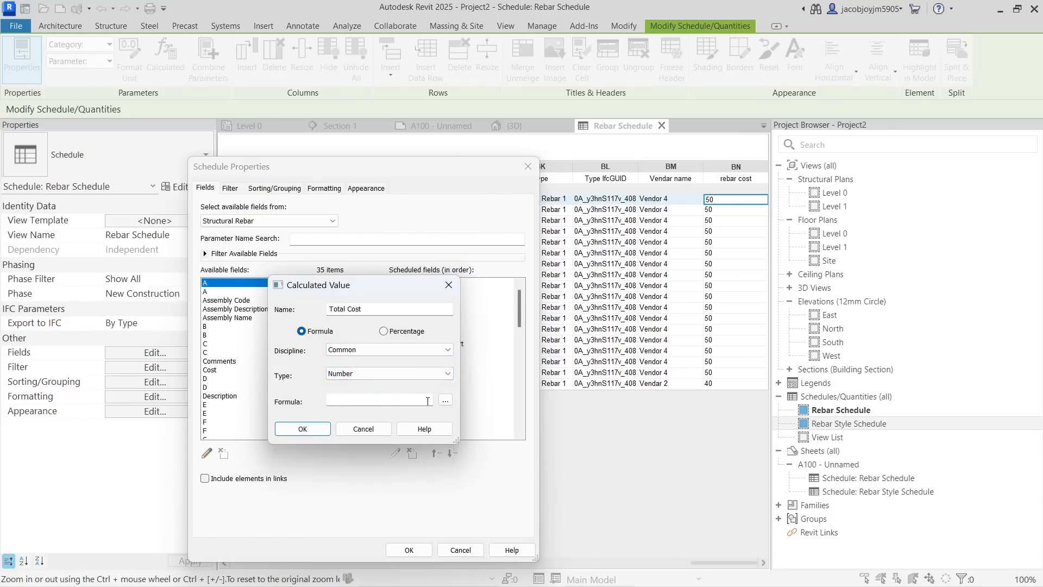
Step: Build the Total Cost formula as Quantity*rebar cost from the schedule's fields
left_click(447, 401)
left_click_drag(434, 337, 435, 396)
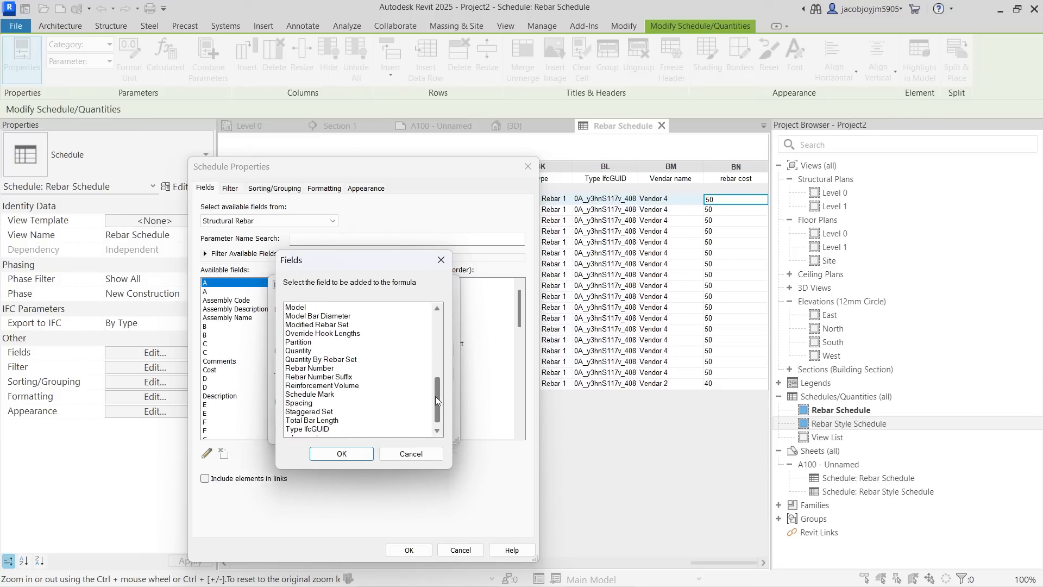
left_click(302, 351)
left_click(358, 451)
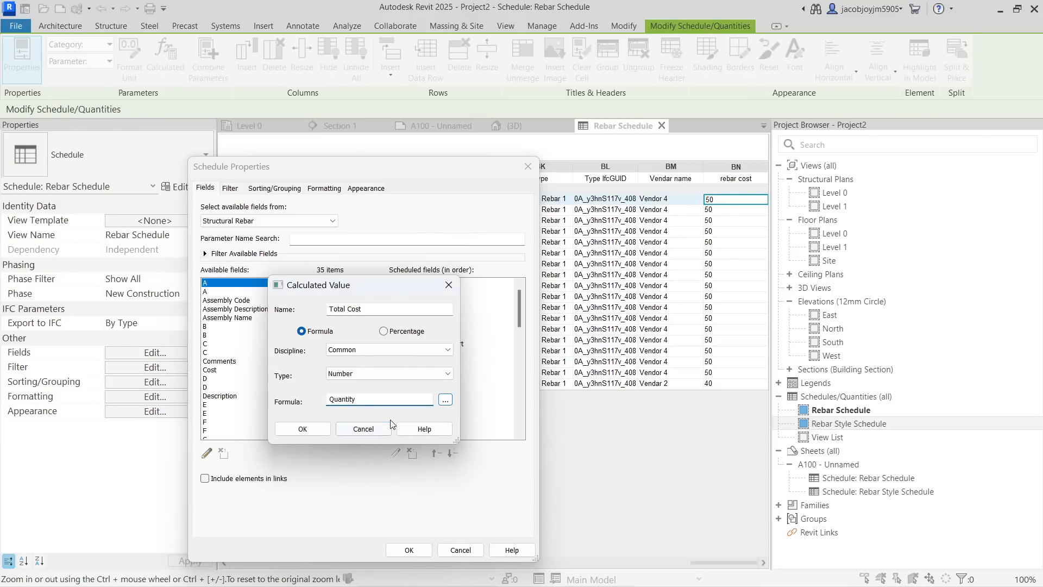
type("*")
left_click(445, 400)
left_click_drag(436, 336, 437, 402)
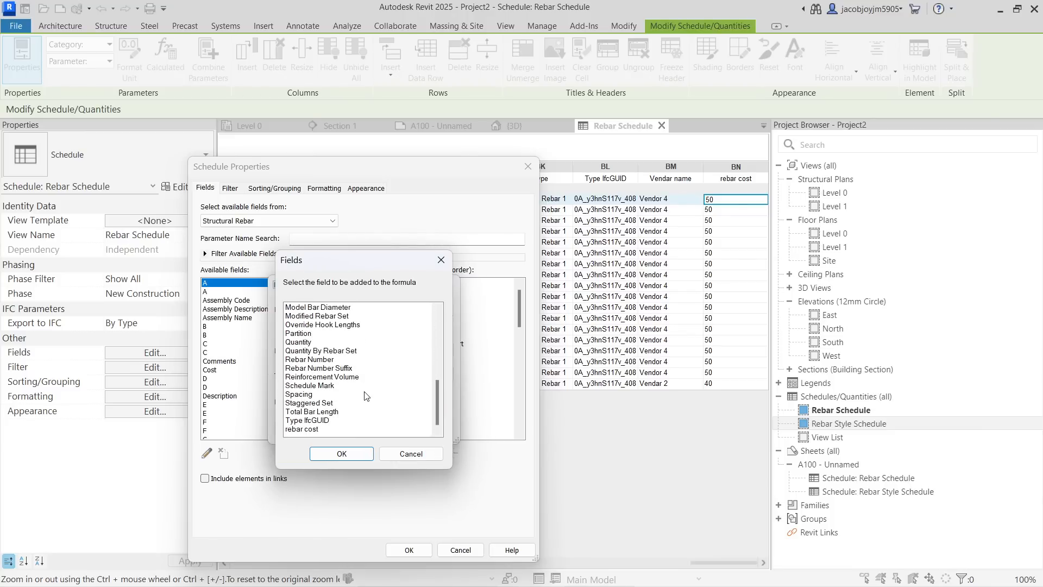
left_click(304, 429)
left_click(361, 455)
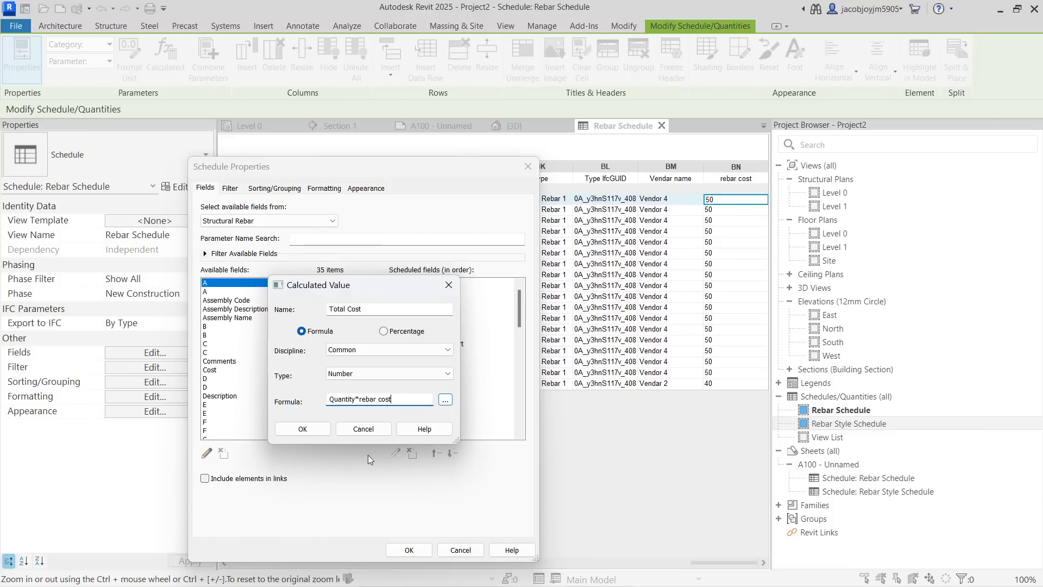
Step: Accept the Total Cost calculated value with its Quantity*rebar cost formula and apply the new field to the Rebar Schedule
left_click_drag(392, 399, 295, 399)
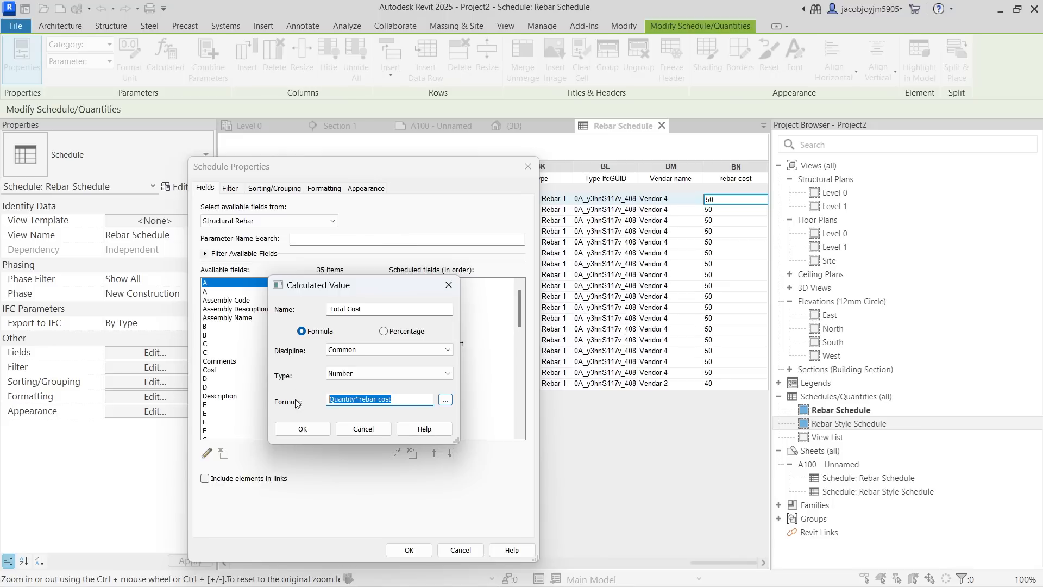
left_click(303, 430)
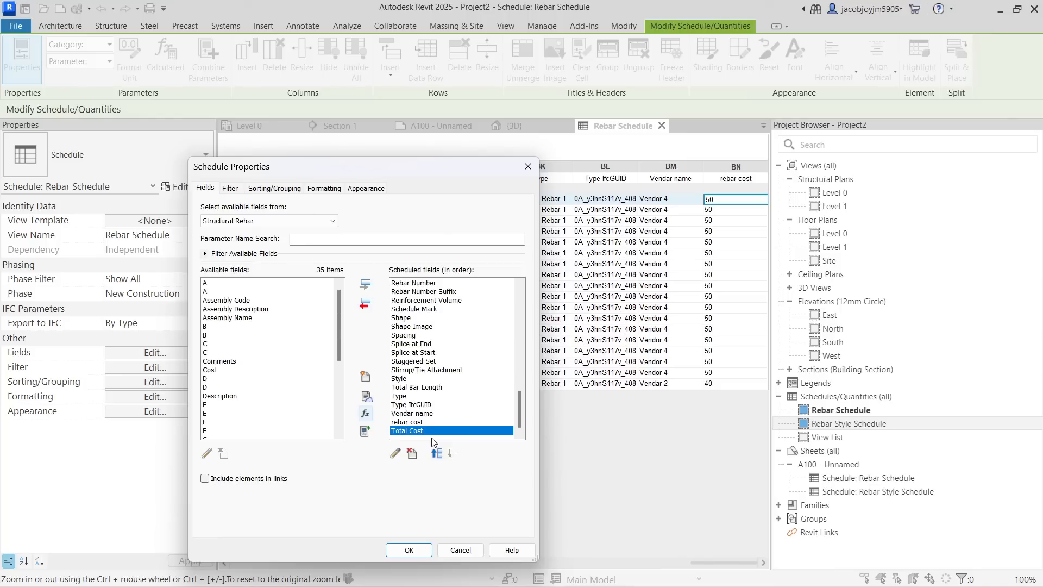
left_click(409, 550)
Step: Review the Total Cost cells from the first to the last row and compare them with the rebar cost cells
left_click_drag(713, 561, 736, 562)
left_click(739, 200)
left_click(736, 211)
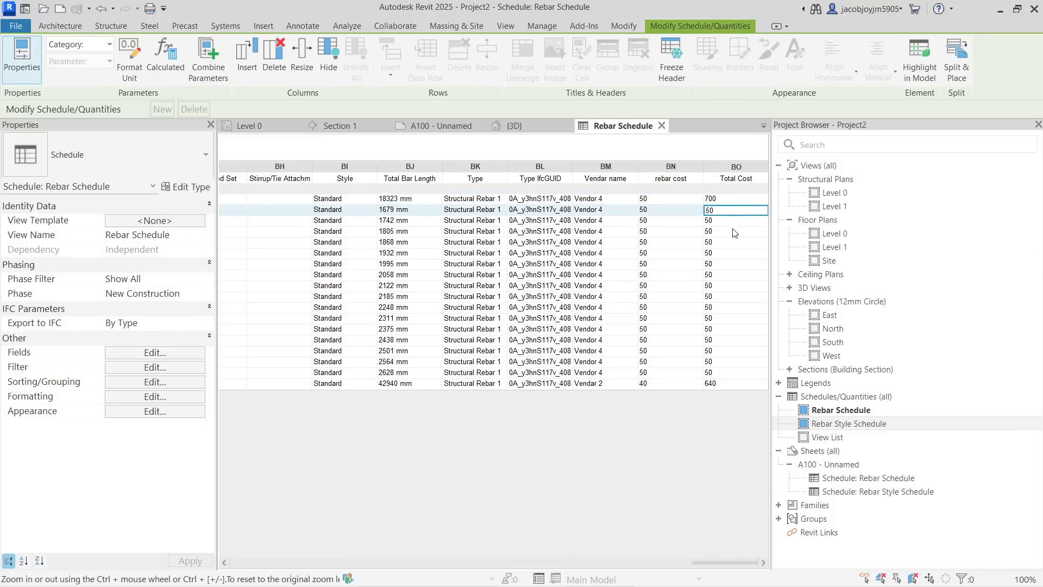
left_click(733, 223)
left_click(733, 232)
left_click(733, 243)
left_click(732, 263)
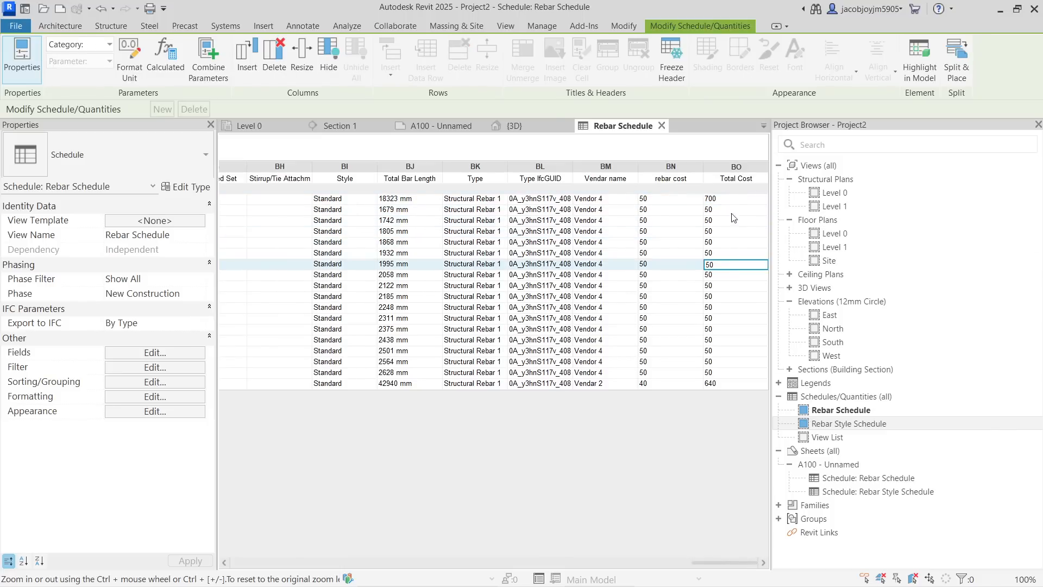
left_click(733, 200)
left_click(728, 385)
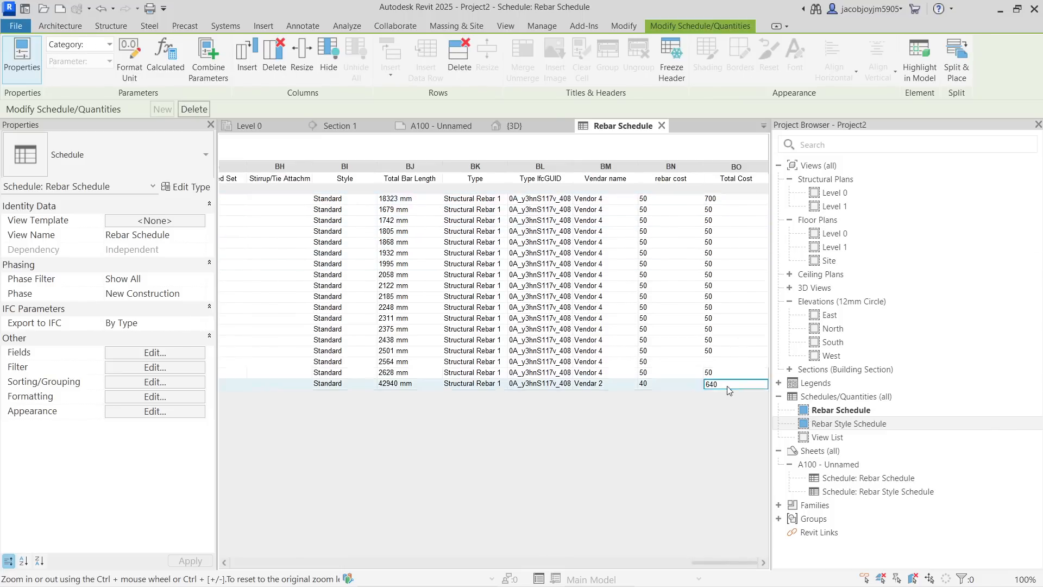
left_click(679, 362)
left_click(681, 340)
left_click(683, 322)
left_click(685, 266)
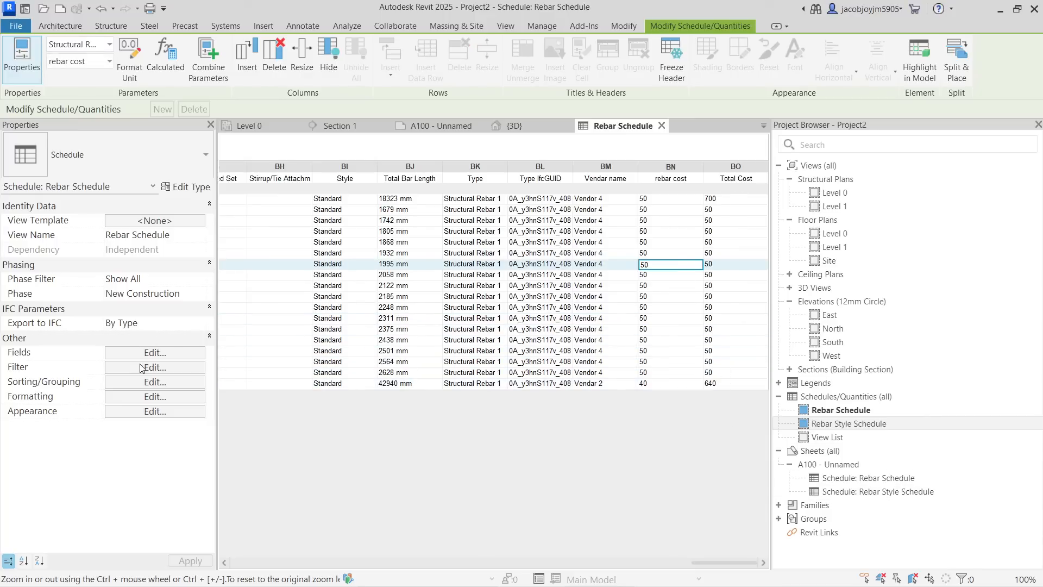
Step: Enable grand totals with title, count, and totals for the Rebar Schedule and check the grand total row across its columns
left_click(167, 383)
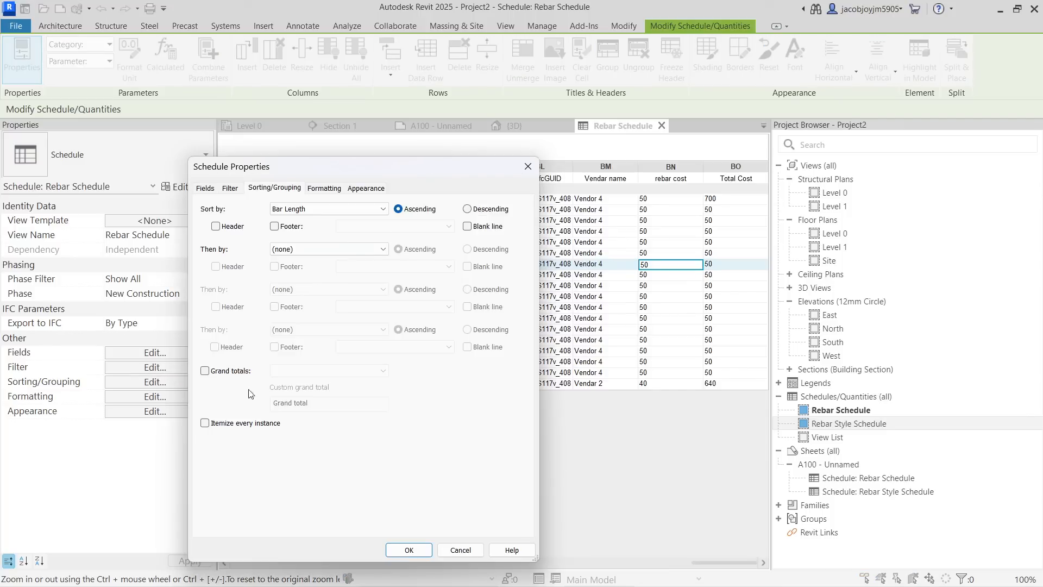
left_click(221, 371)
left_click(315, 371)
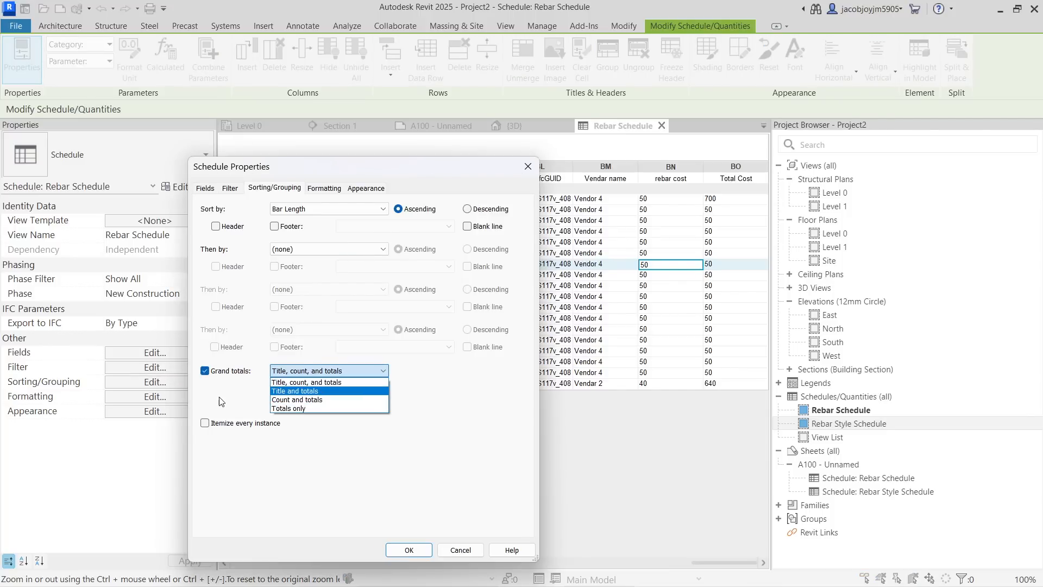
left_click(239, 406)
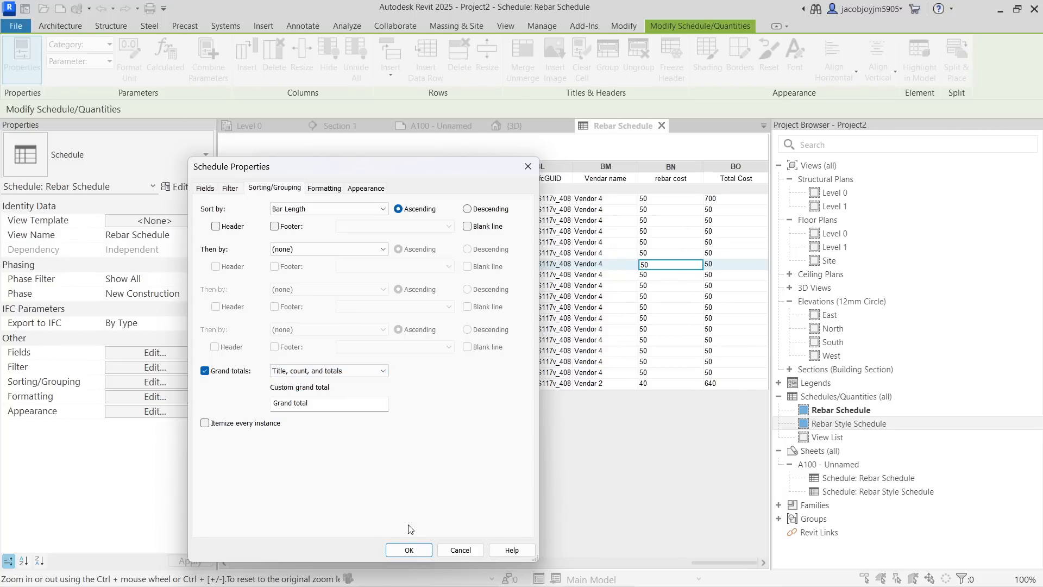
left_click(409, 550)
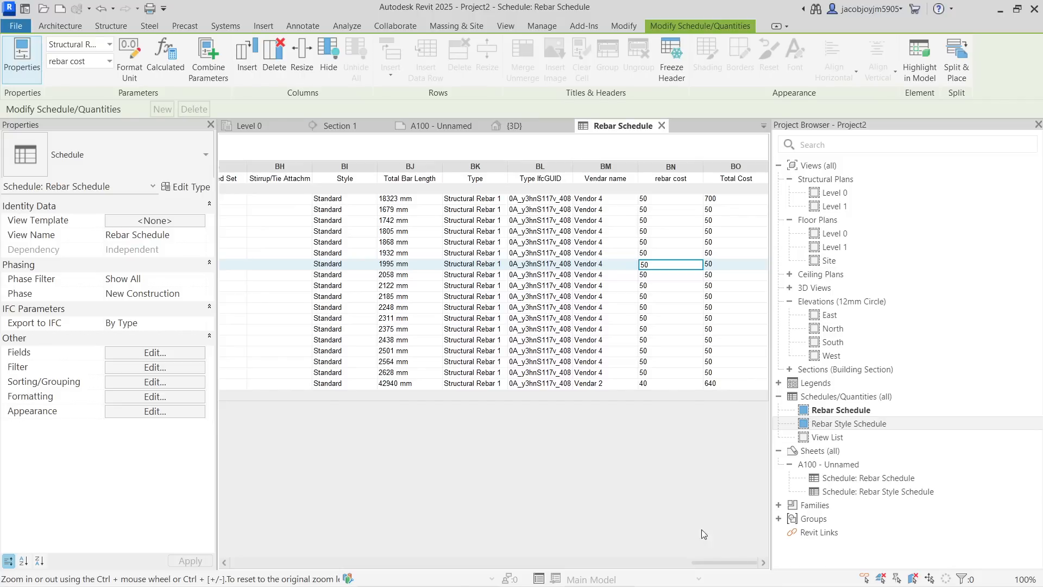
left_click_drag(708, 561, 208, 572)
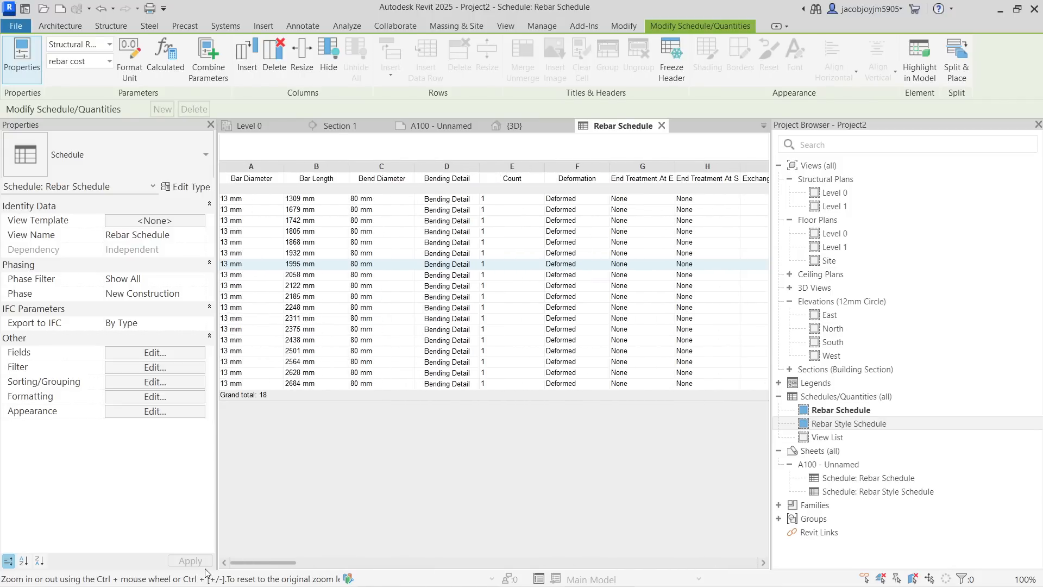
left_click_drag(285, 561, 750, 546)
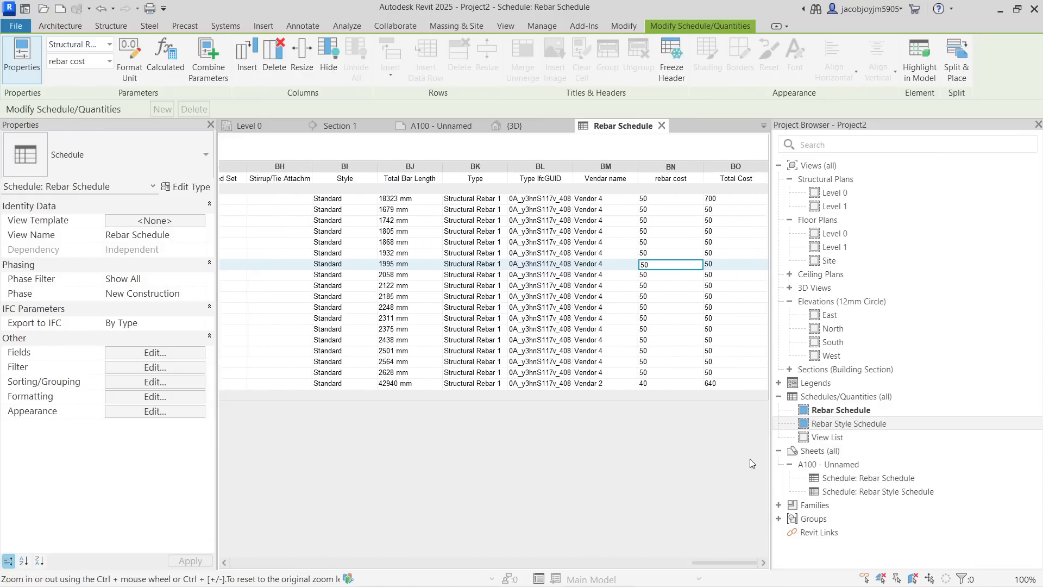
Step: Set the Total Cost field's formatting to Calculate totals
left_click(136, 398)
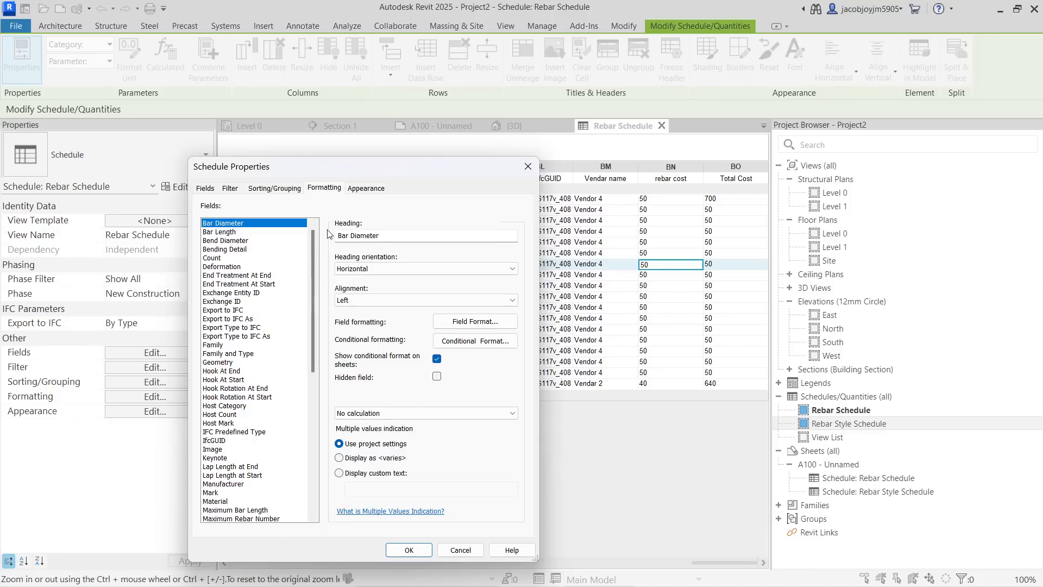
left_click_drag(311, 314, 319, 467)
left_click(292, 508)
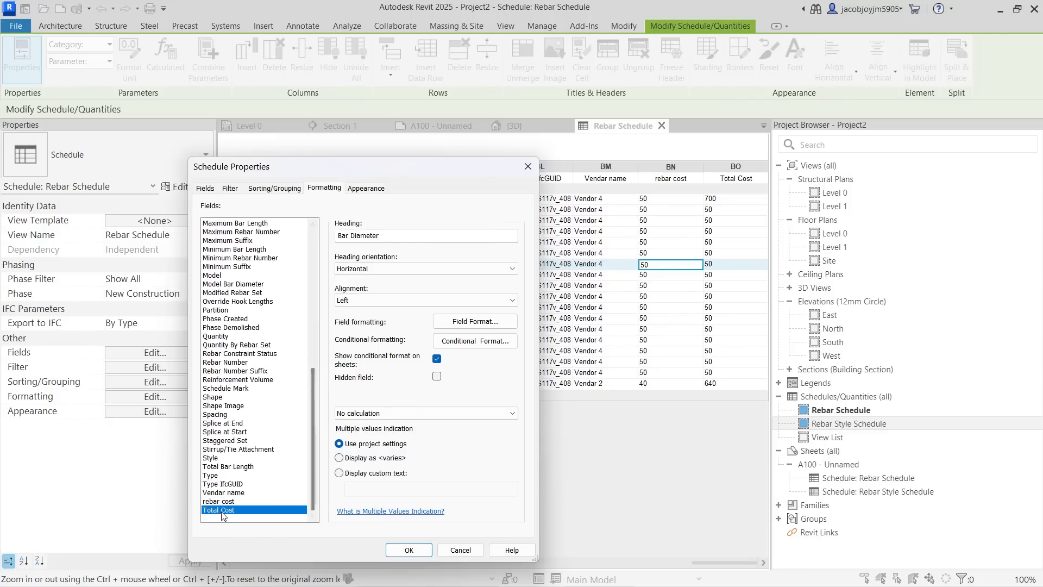
left_click(361, 414)
left_click(371, 414)
left_click(374, 416)
left_click(377, 434)
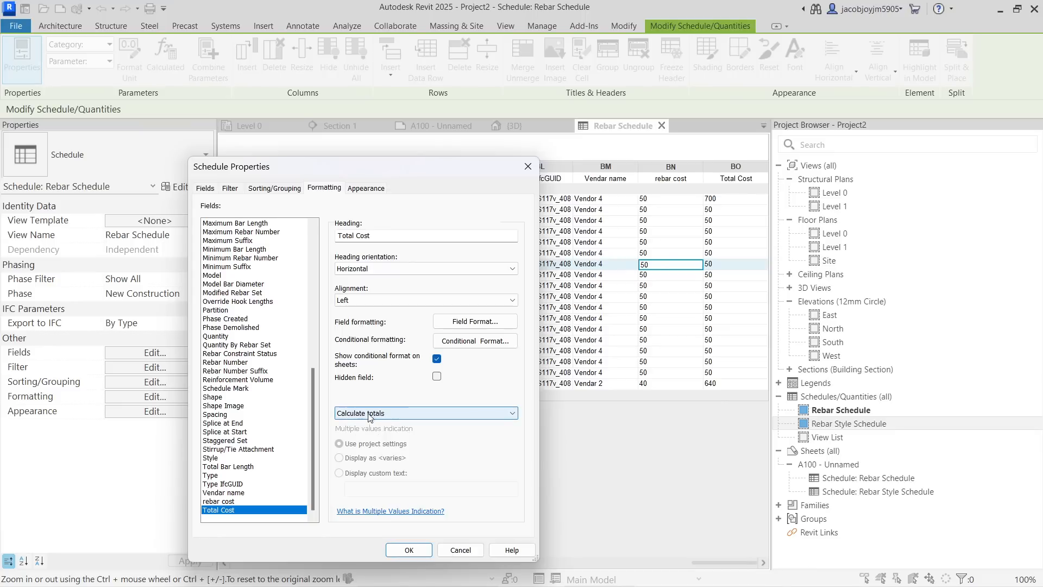
Step: Set the Quantity and Quantity By Rebar Set fields to Calculate totals
left_click_drag(309, 411, 311, 370)
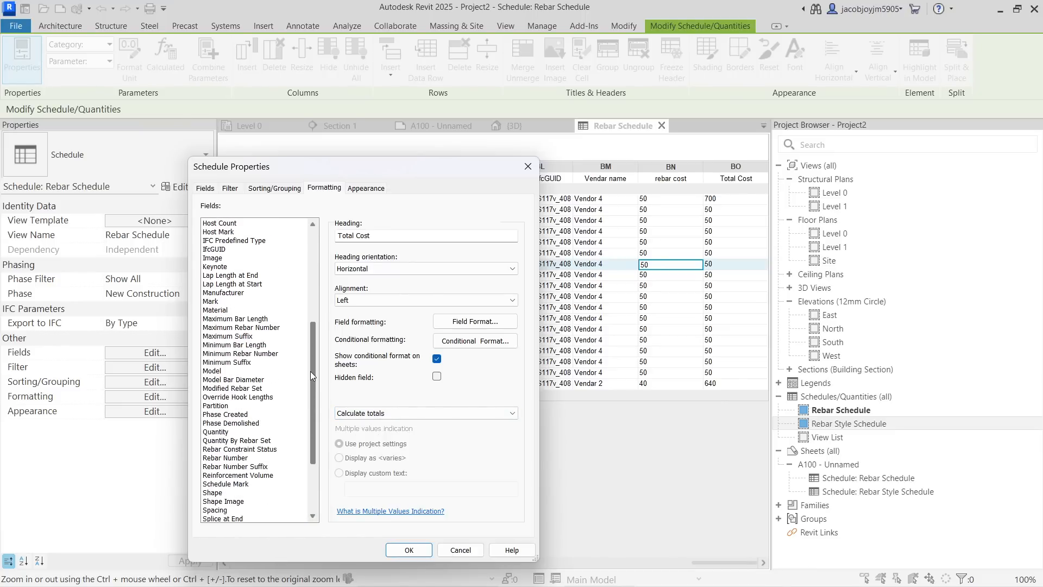
left_click(216, 431)
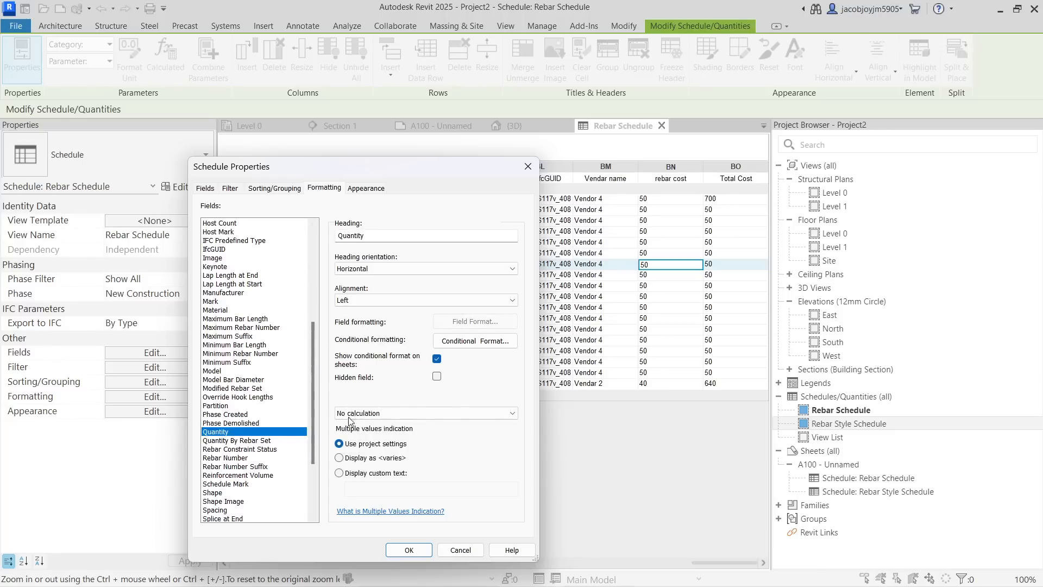
left_click(378, 413)
left_click(382, 433)
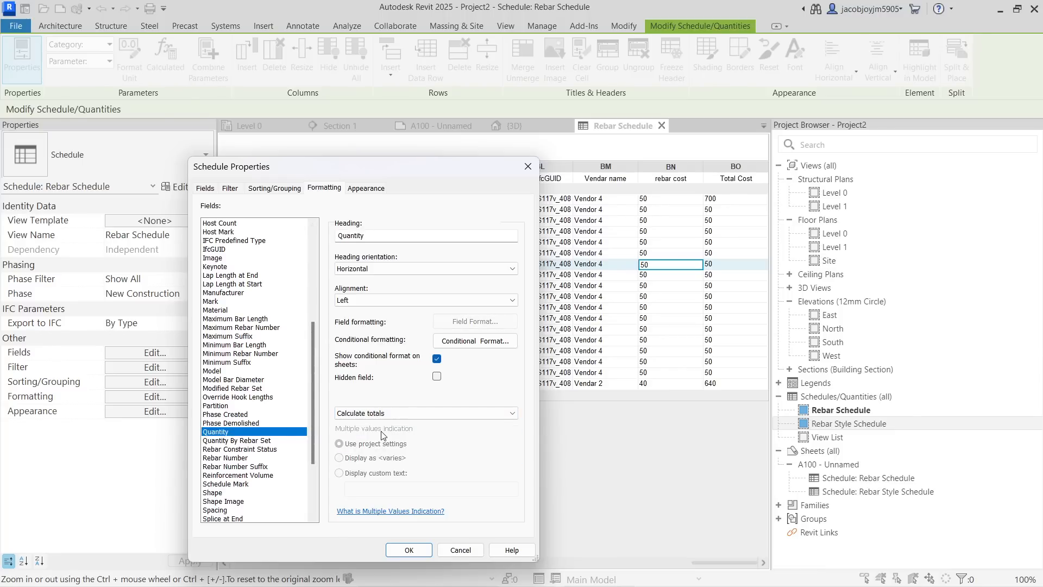
left_click(261, 440)
left_click(386, 414)
left_click(386, 436)
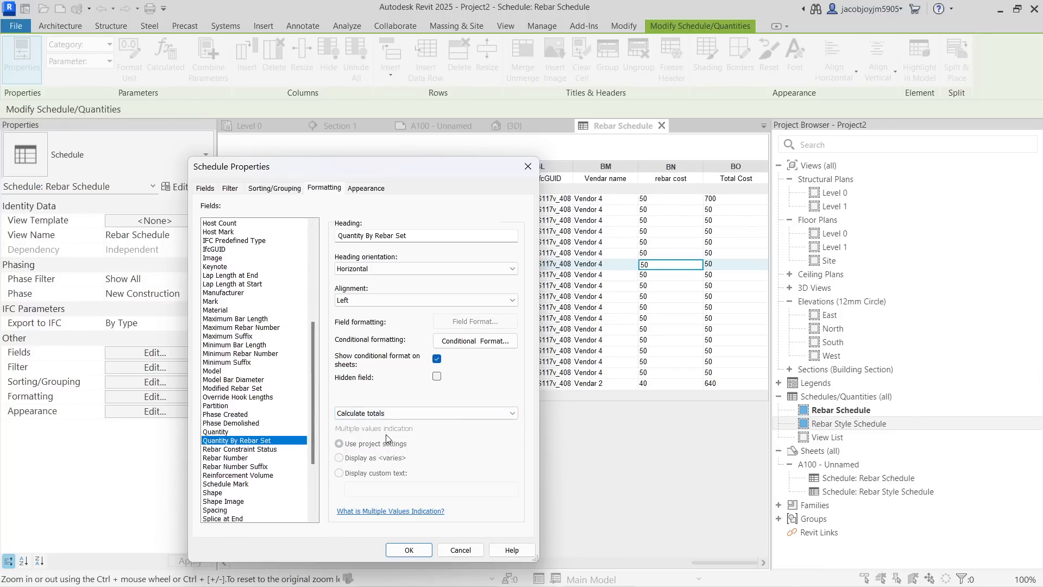
Step: Set the rebar cost field to Calculate totals and apply the formatting to the Rebar Schedule
left_click_drag(312, 431, 314, 483)
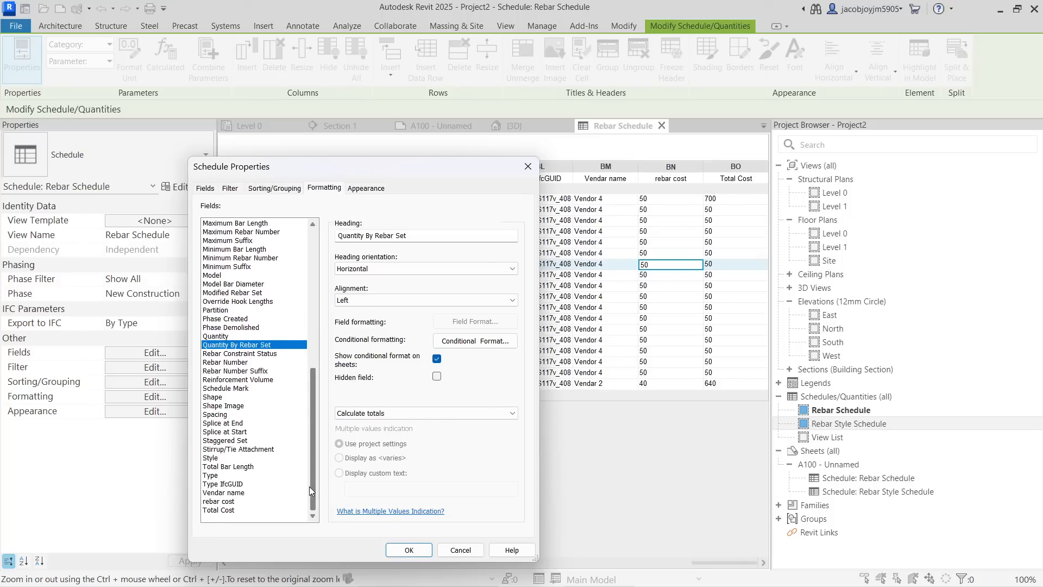
left_click(228, 501)
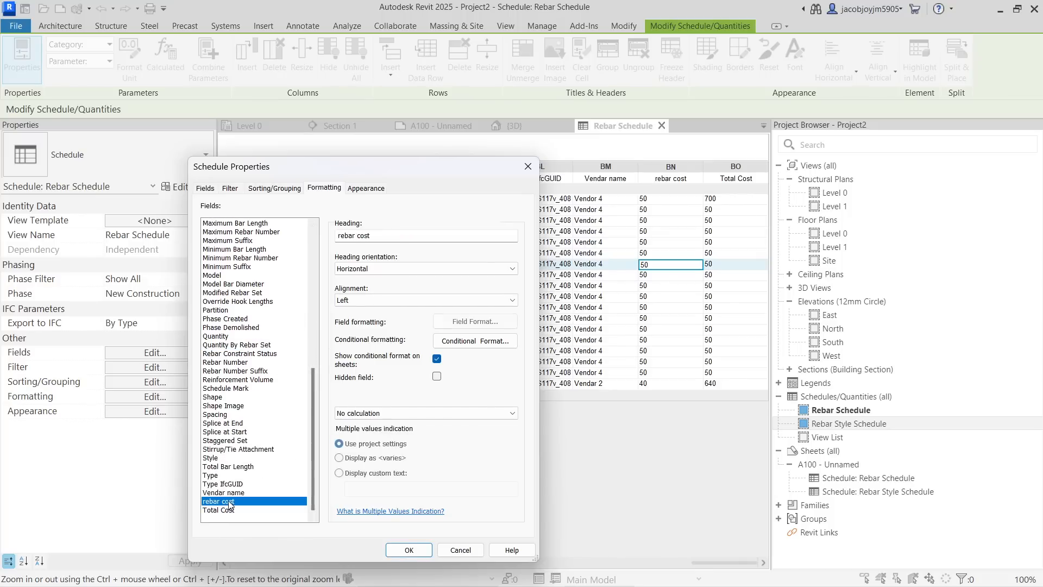
left_click(397, 413)
left_click(390, 431)
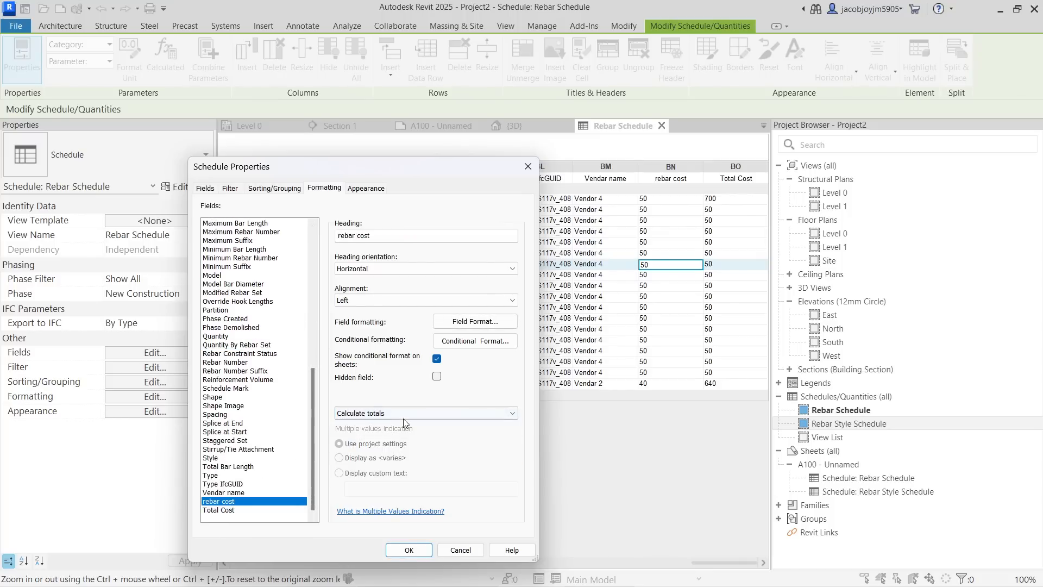
left_click(413, 552)
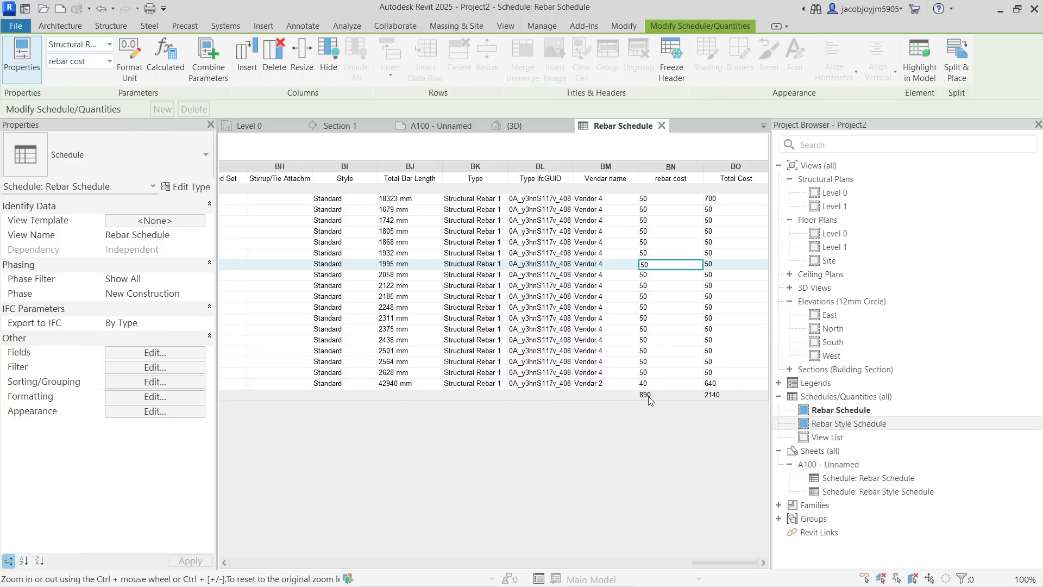
Step: Set the rebar cost field's formatting back to No calculation and apply it to the Rebar Schedule
left_click(182, 353)
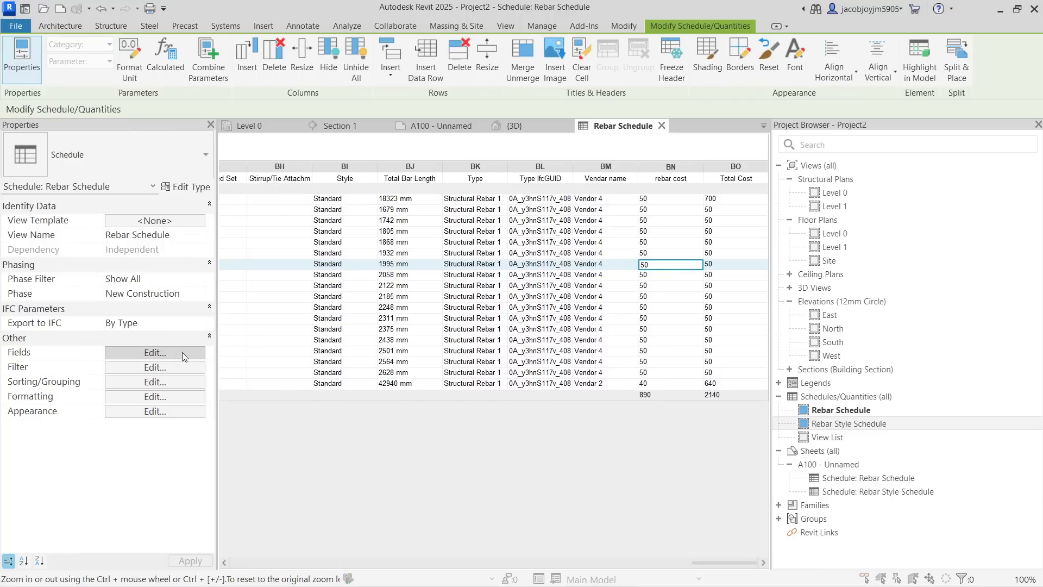
left_click(324, 188)
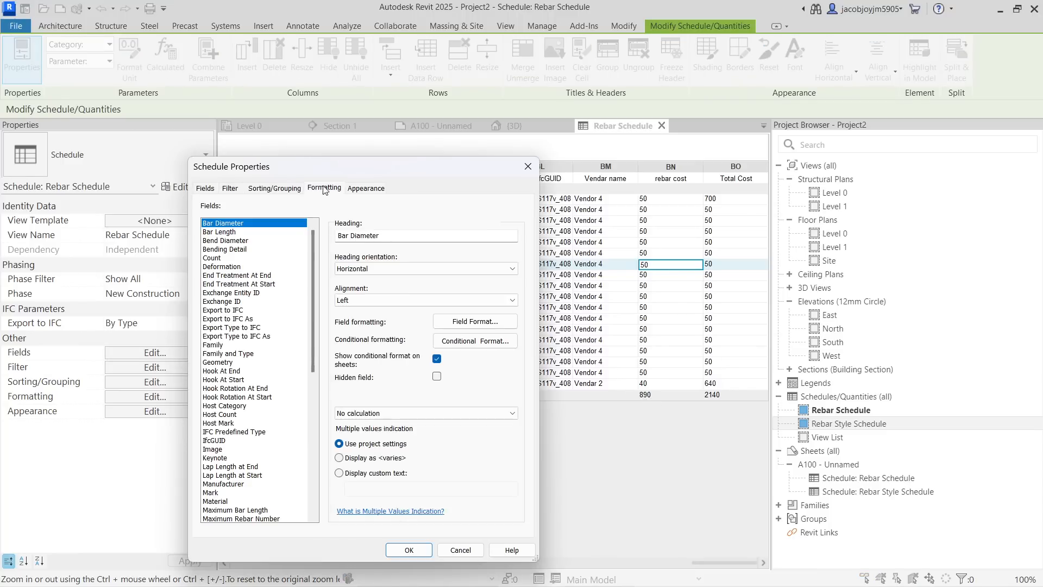
left_click_drag(313, 305, 307, 449)
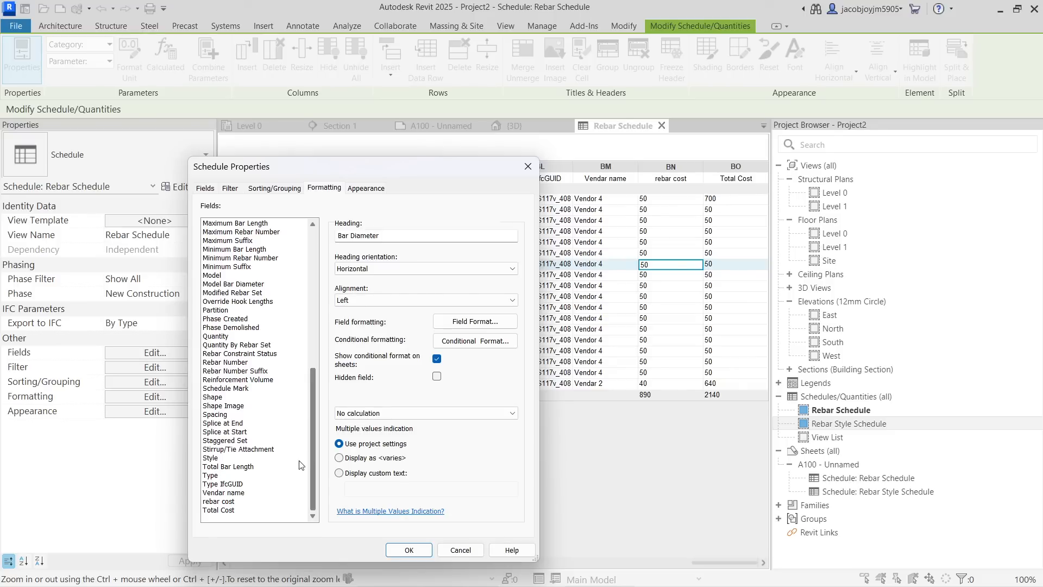
left_click(213, 502)
left_click(363, 414)
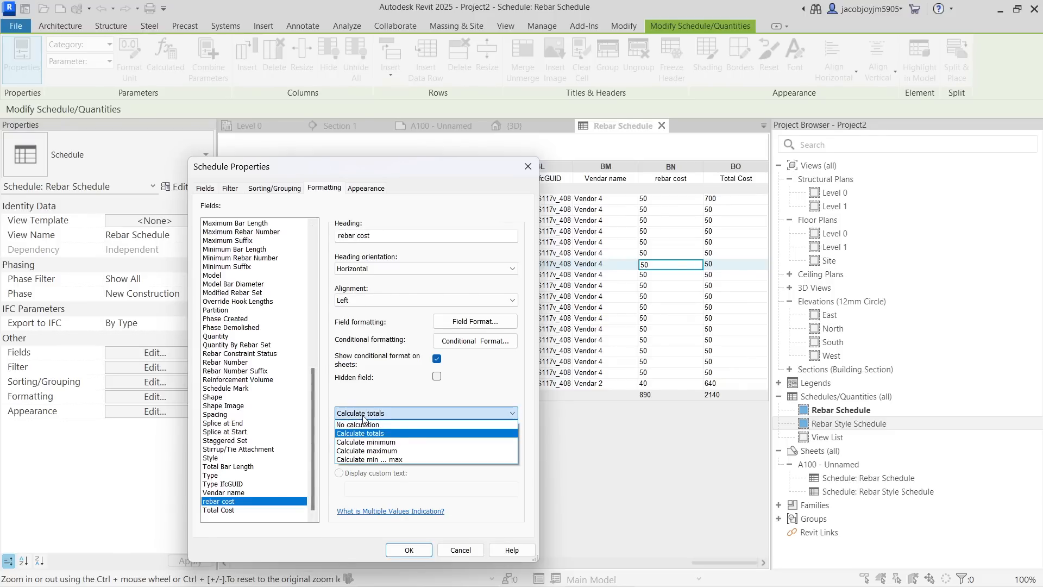
left_click(364, 425)
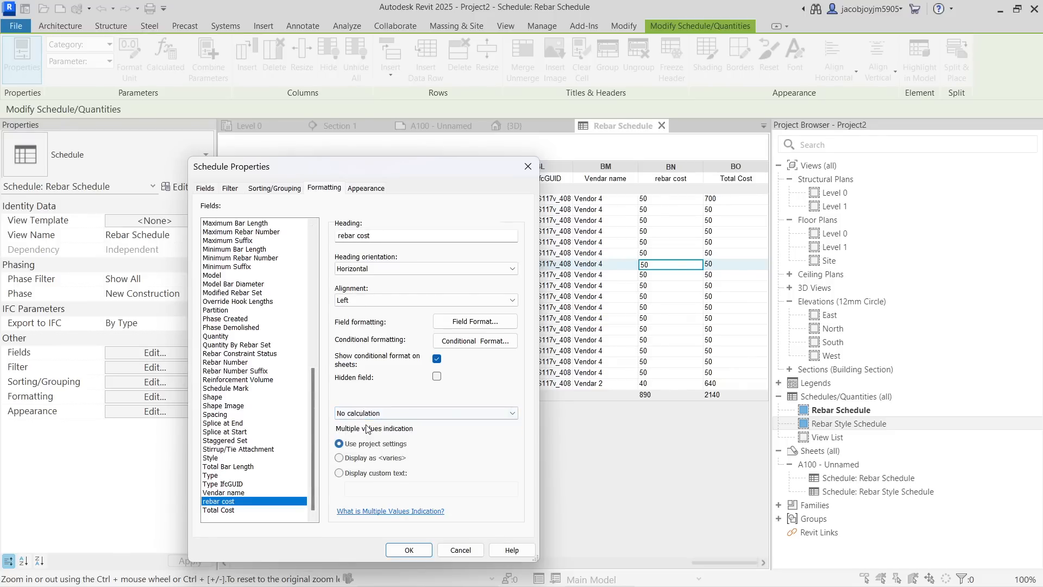
left_click(411, 551)
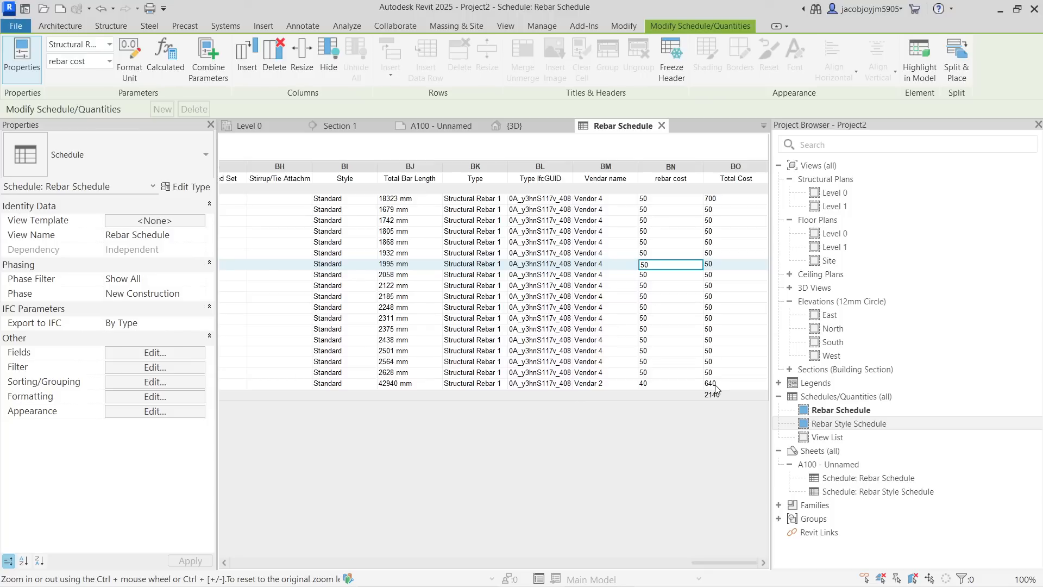
Step: Close the Rebar Schedule and select the rebar set beneath the wall's sloping top edge in the 3D view
left_click(662, 126)
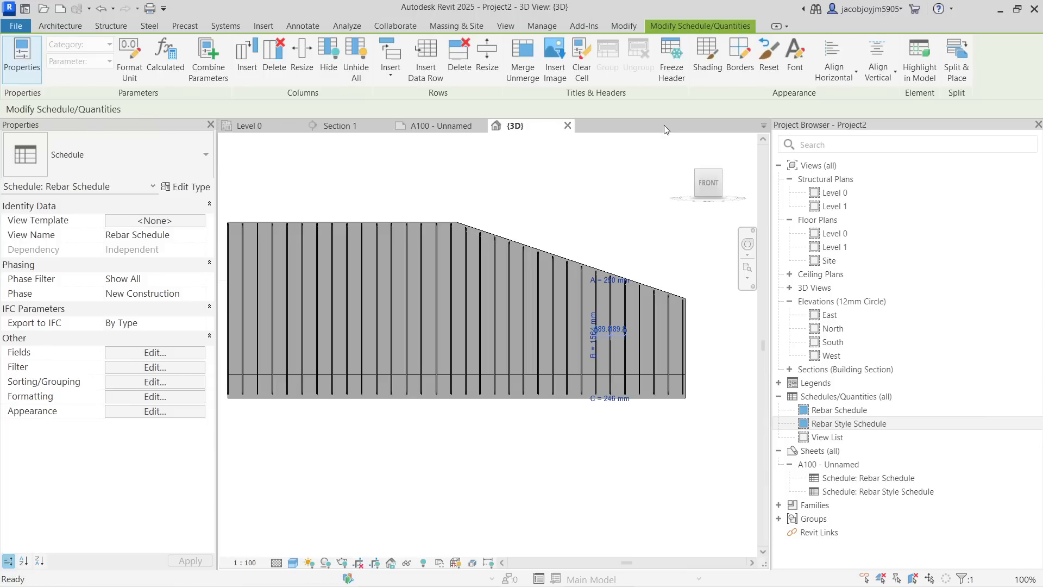
scroll(620, 272, "down", 2)
key("Escape")
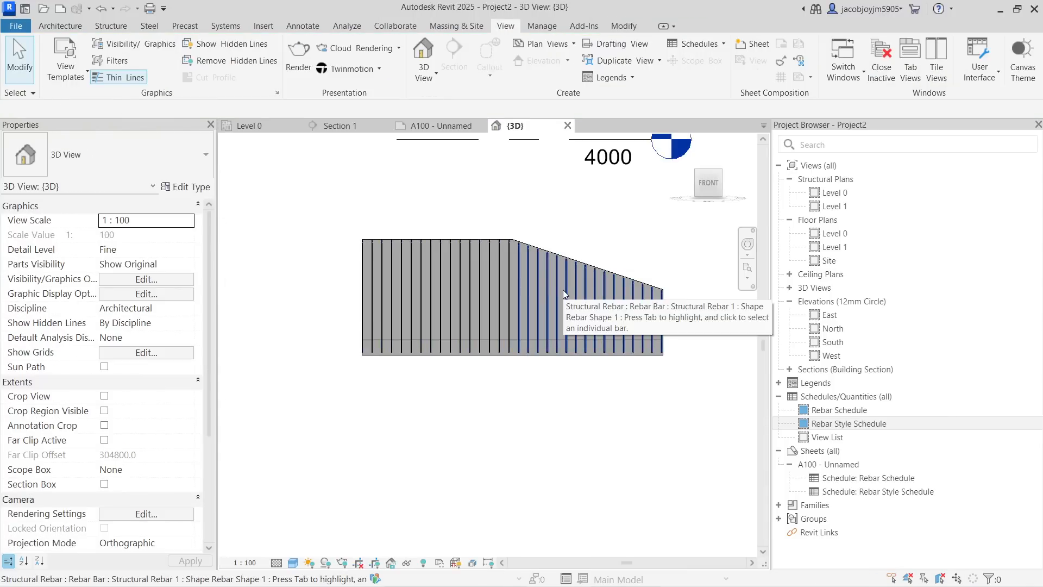
left_click(510, 301)
left_click(535, 304)
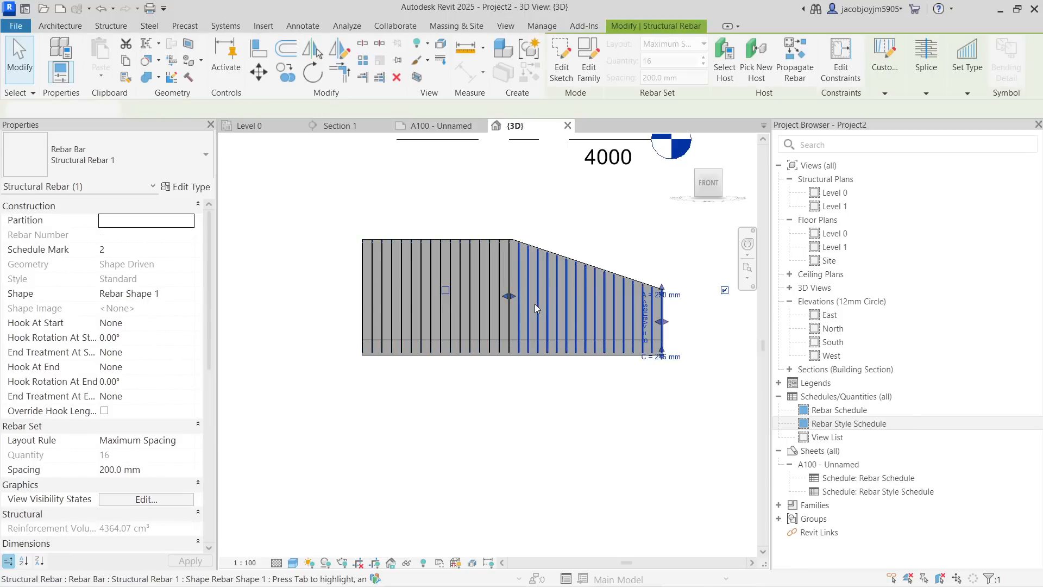